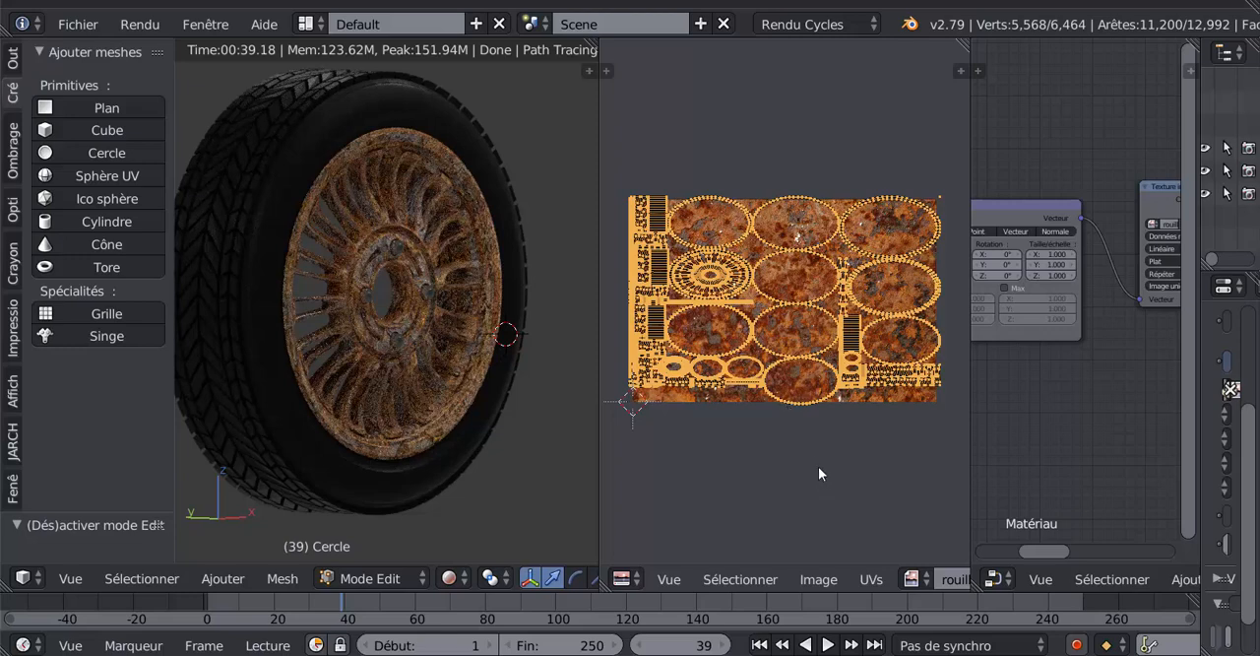
- Select all the wheel's UV islands and scale them up by a factor of about 7.5
{"action": "scroll", "coordinate": [818, 465], "scroll_direction": "down", "scroll_amount": 4}
{"action": "scroll", "coordinate": [807, 456], "scroll_direction": "up", "scroll_amount": 2}
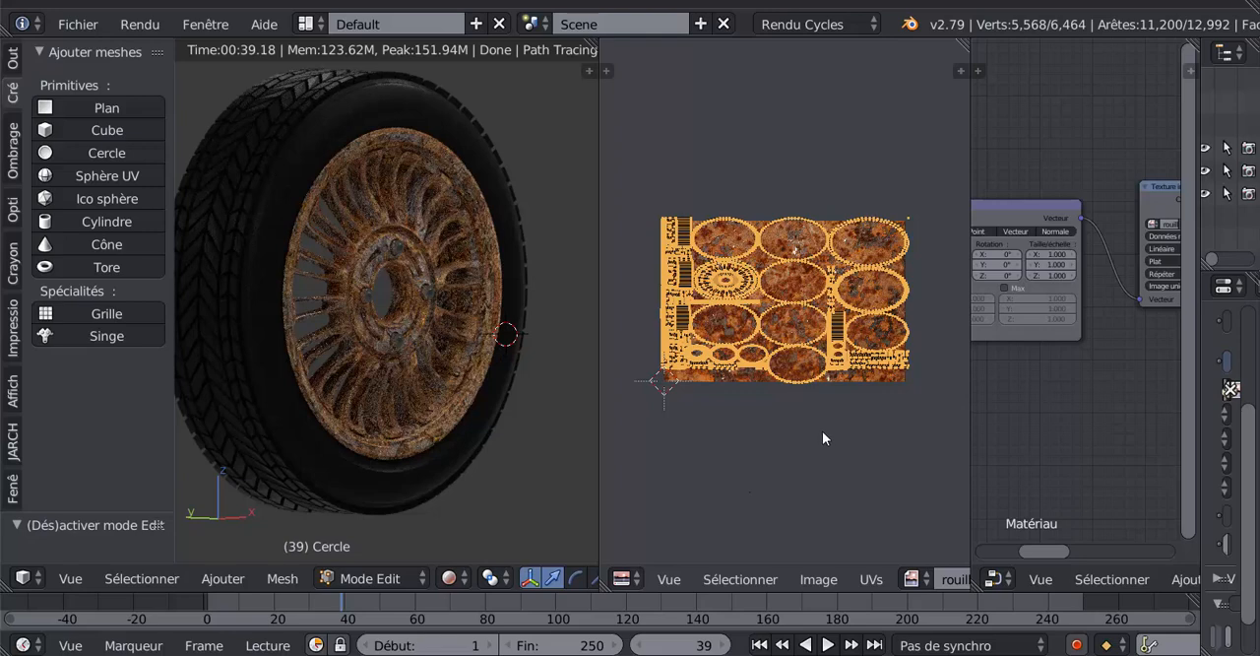
{"action": "left_click", "coordinate": [761, 434]}
{"action": "key", "text": "a"}
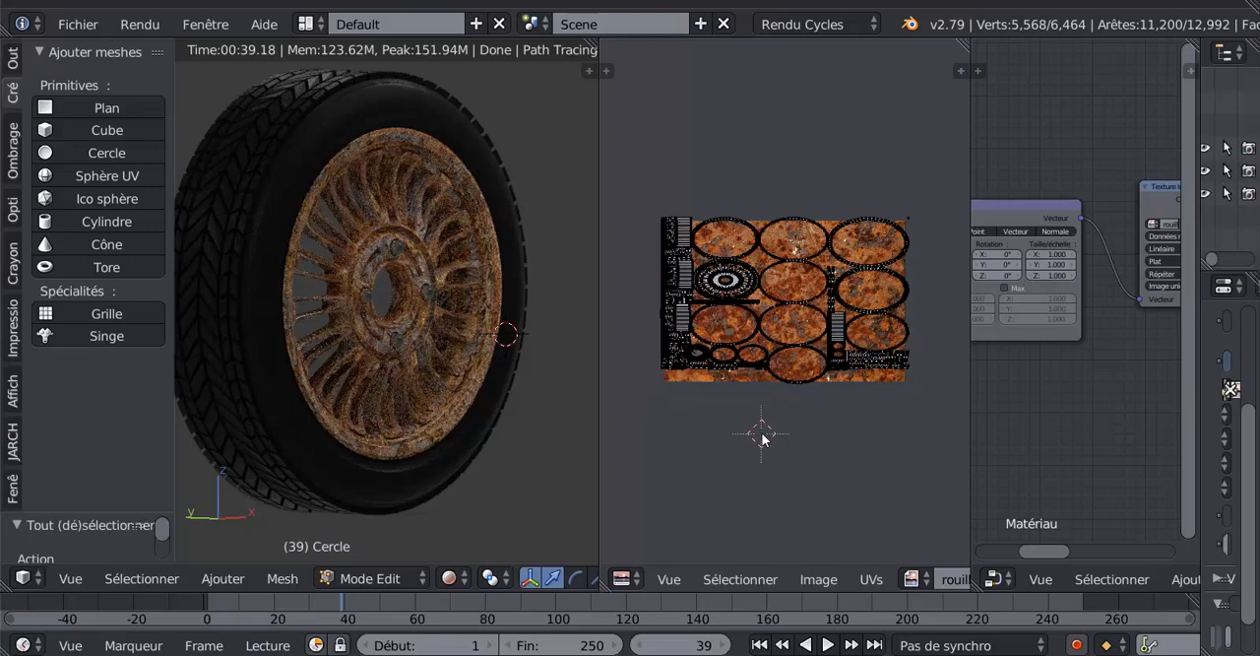
{"action": "key", "text": "a"}
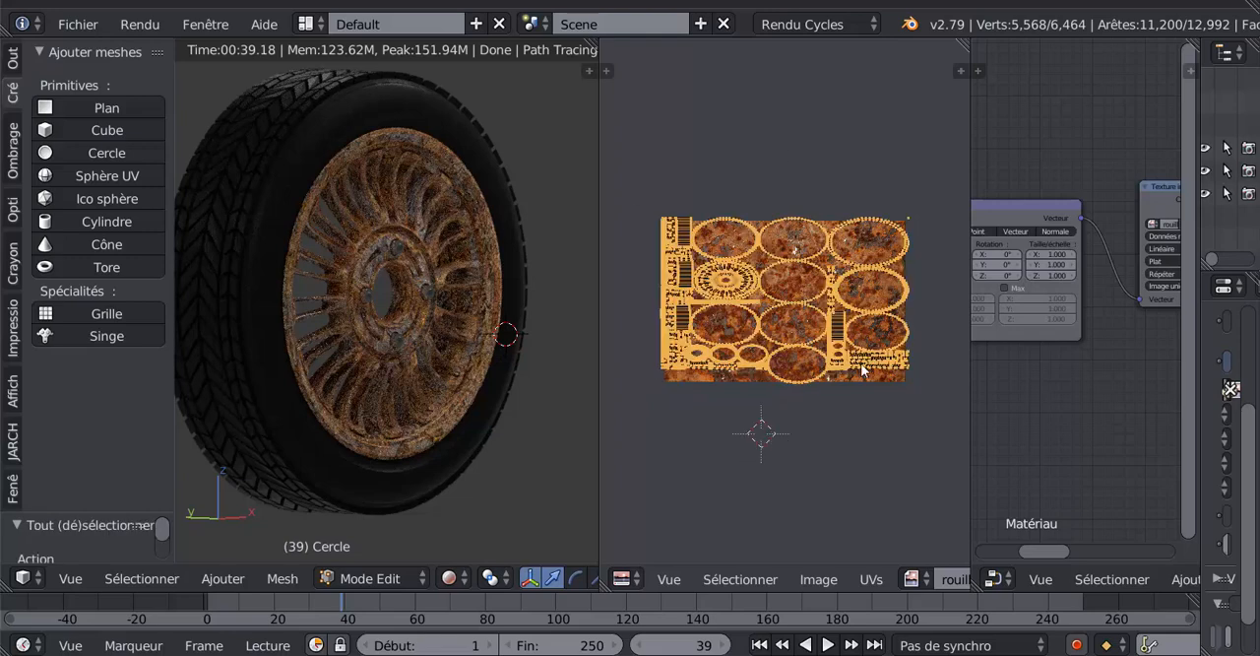
{"action": "scroll", "coordinate": [798, 414], "scroll_direction": "down", "scroll_amount": 10}
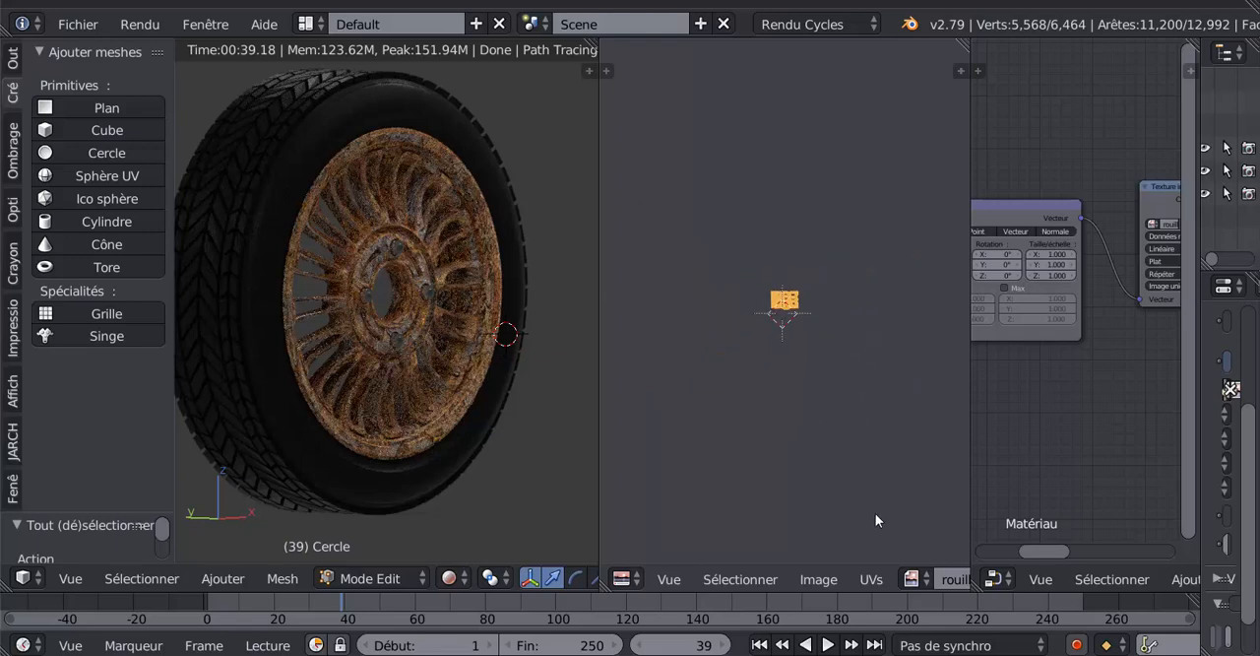
{"action": "key", "text": "s"}
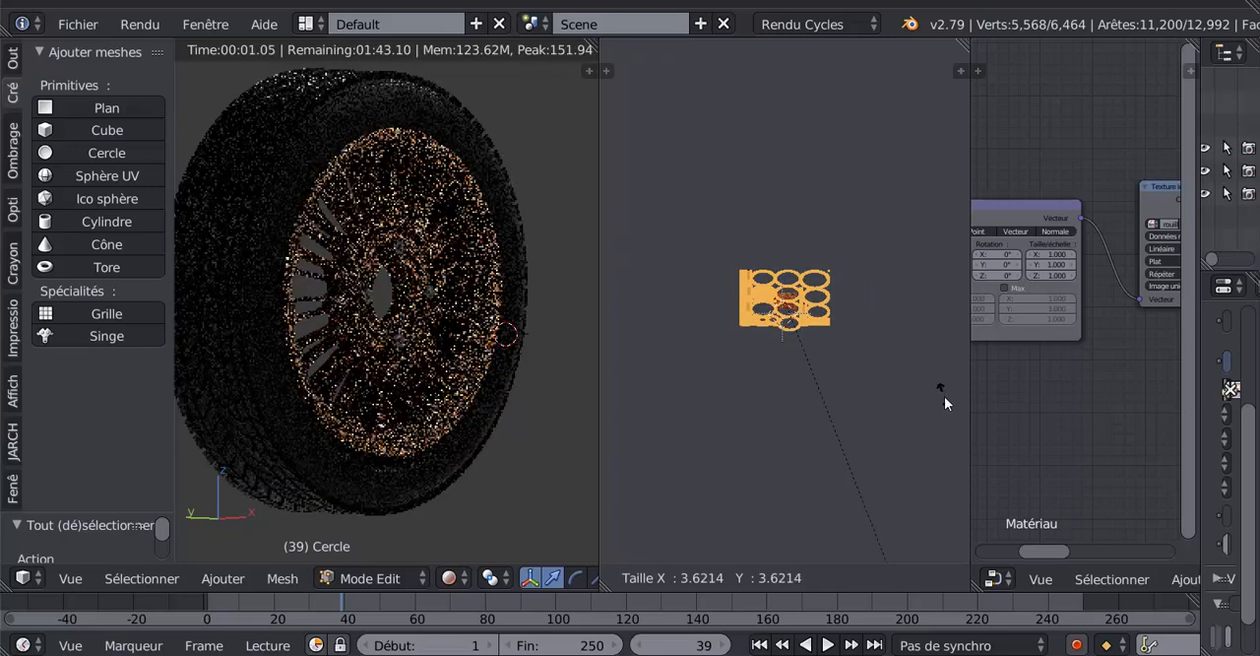
{"action": "left_click", "coordinate": [945, 542]}
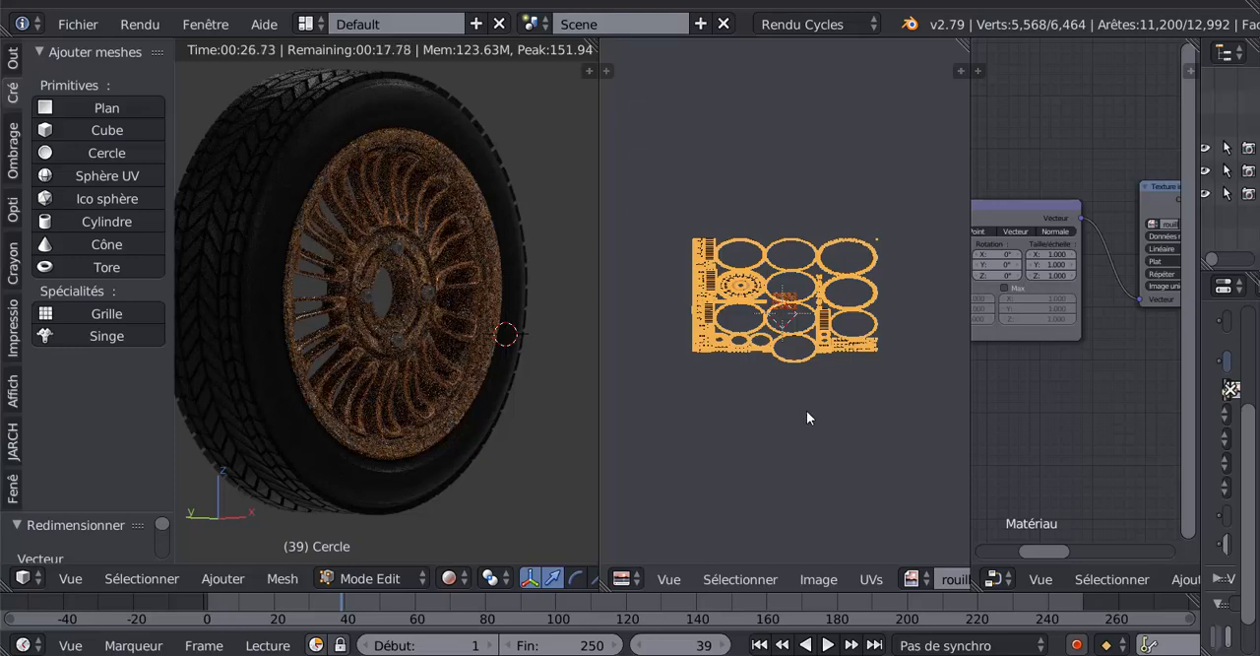
- Scale the UV islands down by a factor of about 0.51 and undo both UV scalings
{"action": "scroll", "coordinate": [807, 417], "scroll_direction": "up", "scroll_amount": 2}
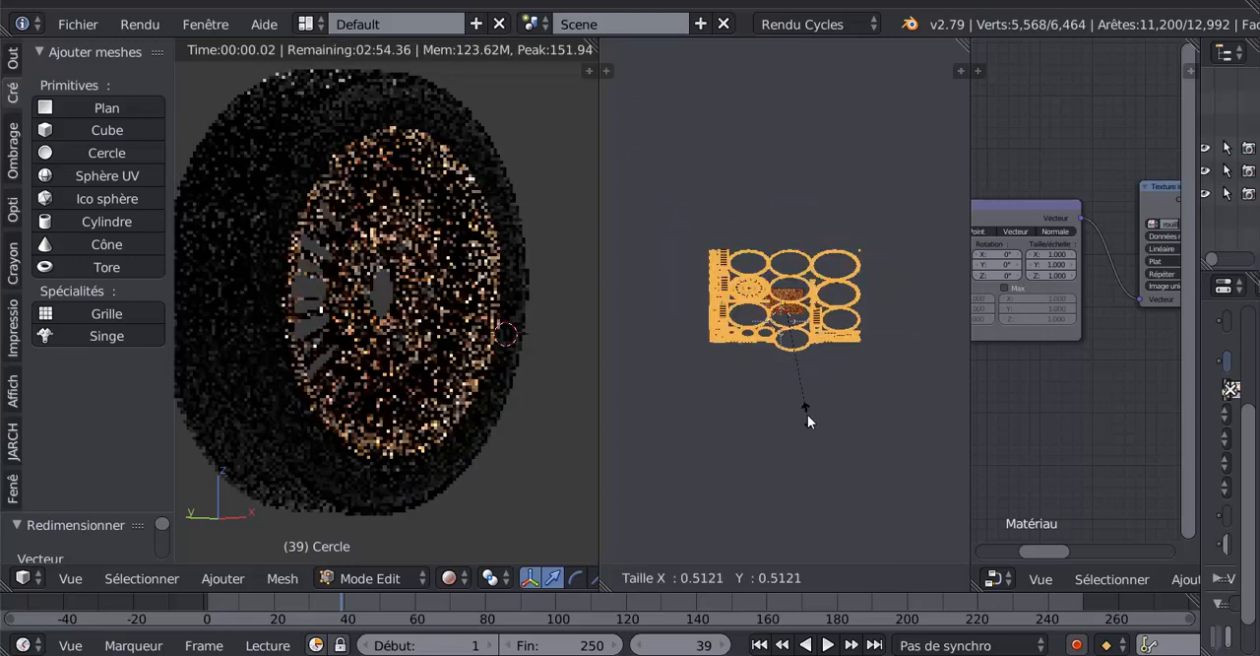
{"action": "left_click", "coordinate": [807, 416]}
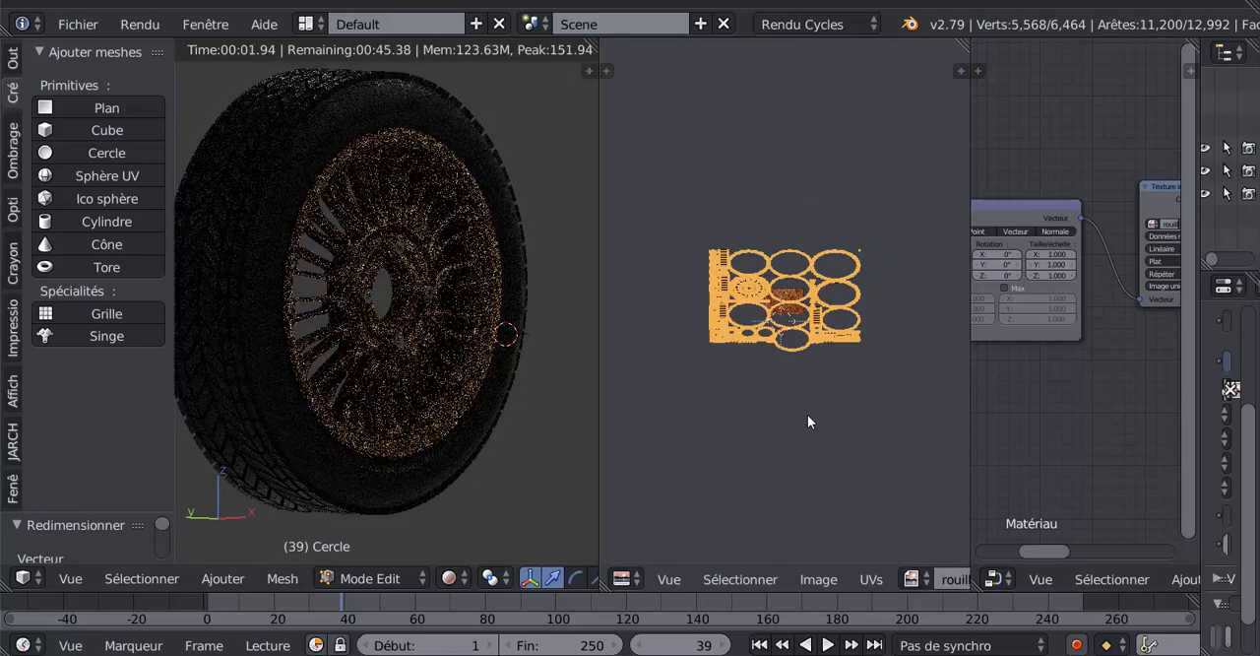
{"action": "key", "text": "ctrl+z"}
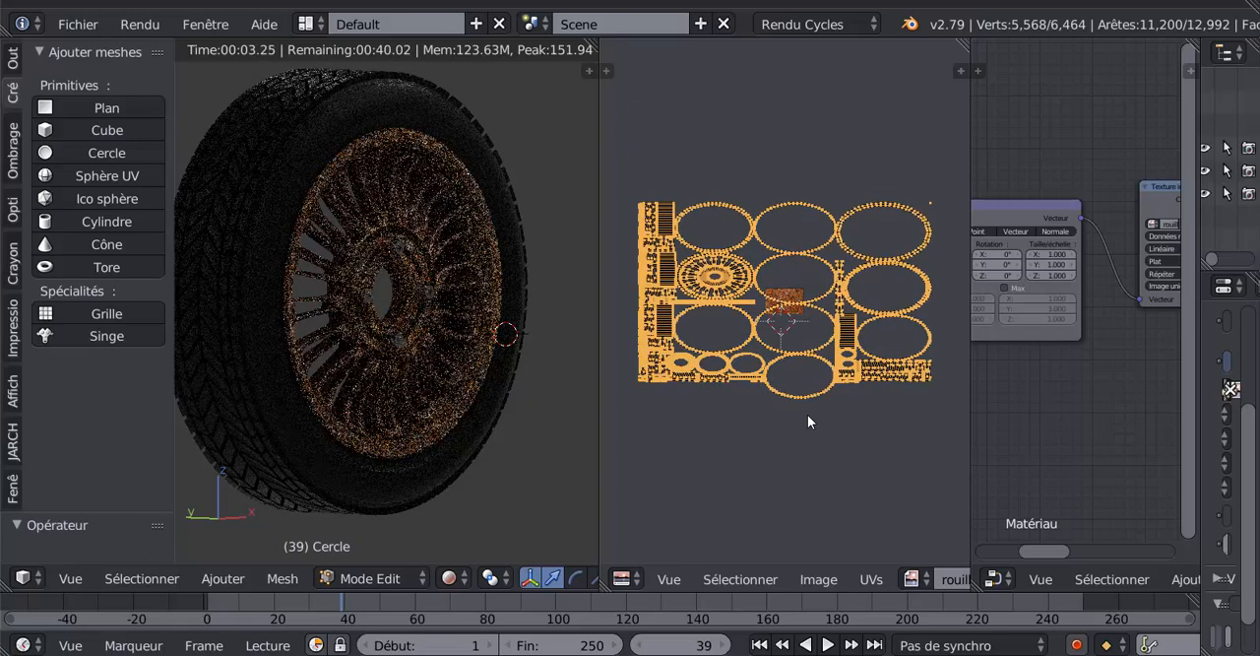
{"action": "key", "text": "ctrl+z"}
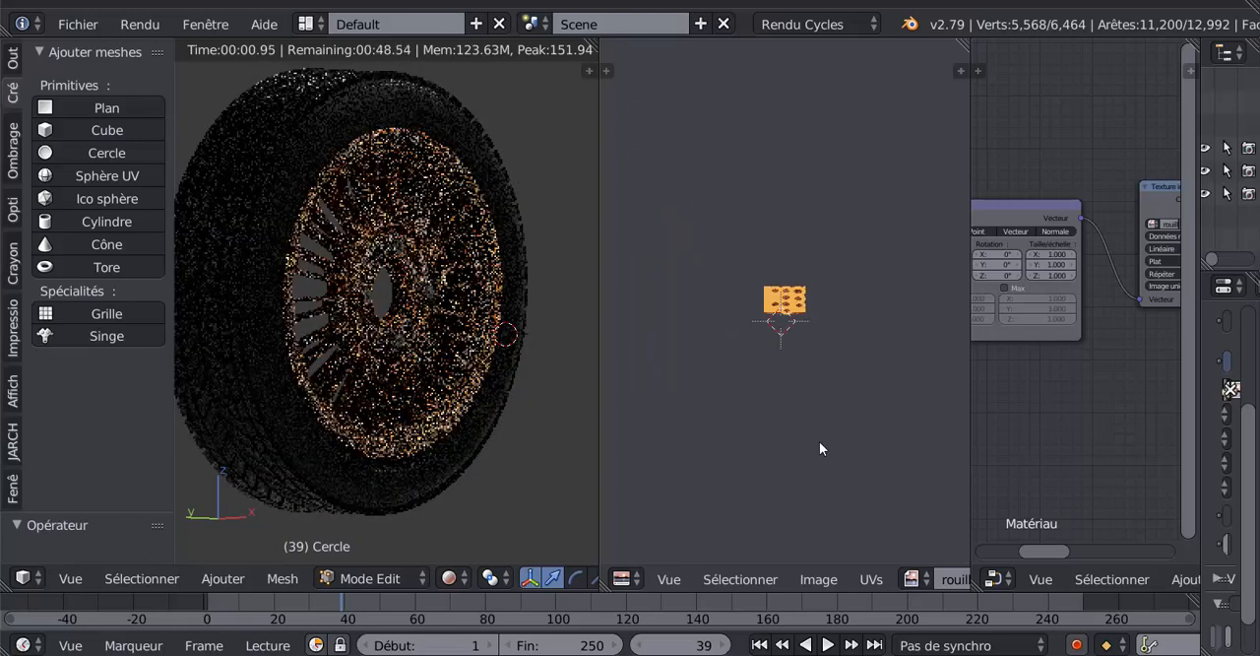
- Enlarge the node editor and pull the Placage node out of the chain, leaving the texture coordinates linked directly to the image texture
{"action": "left_click_drag", "start_coordinate": [970, 415], "coordinate": [803, 418]}
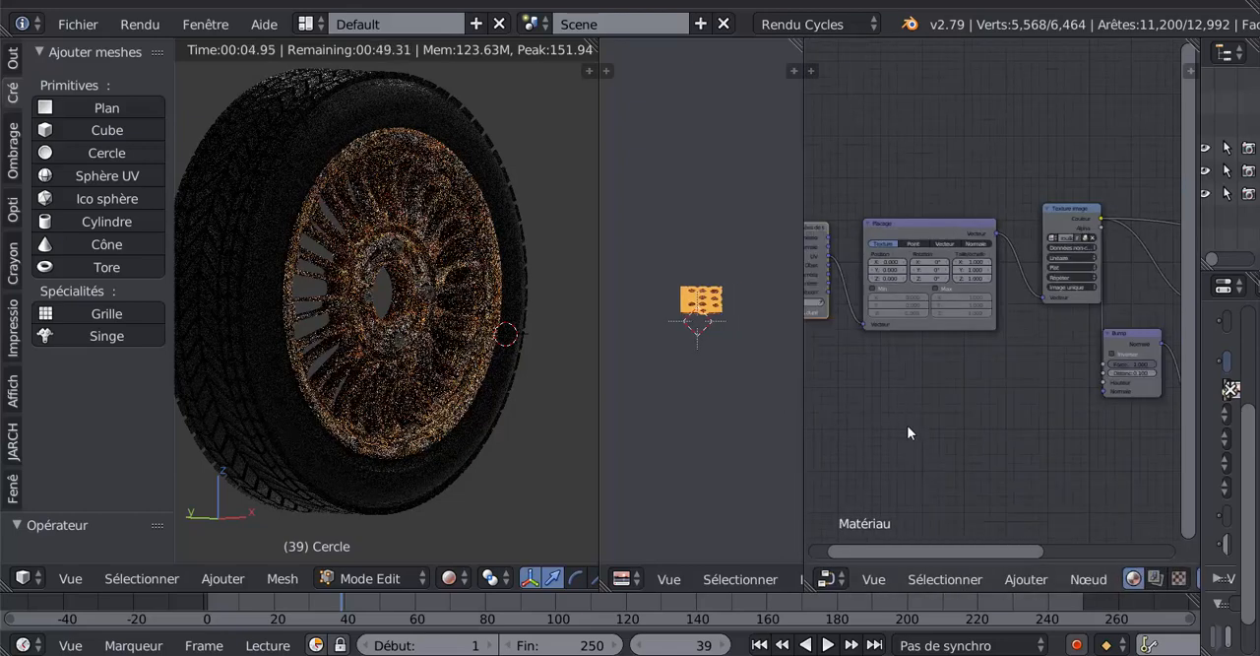
{"action": "middle_click_drag", "start_coordinate": [908, 427], "coordinate": [949, 396]}
{"action": "scroll", "coordinate": [907, 403], "scroll_direction": "up", "scroll_amount": 2}
{"action": "scroll", "coordinate": [906, 403], "scroll_direction": "down", "scroll_amount": 2}
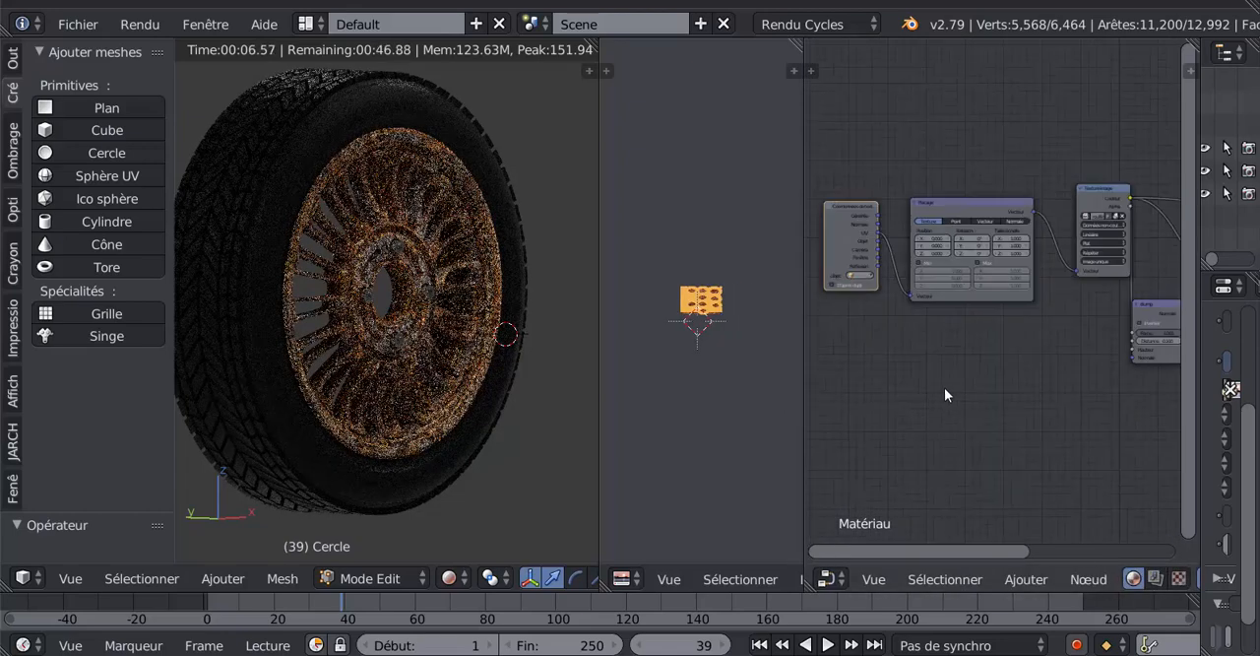
{"action": "left_click_drag", "start_coordinate": [894, 314], "coordinate": [1063, 287]}
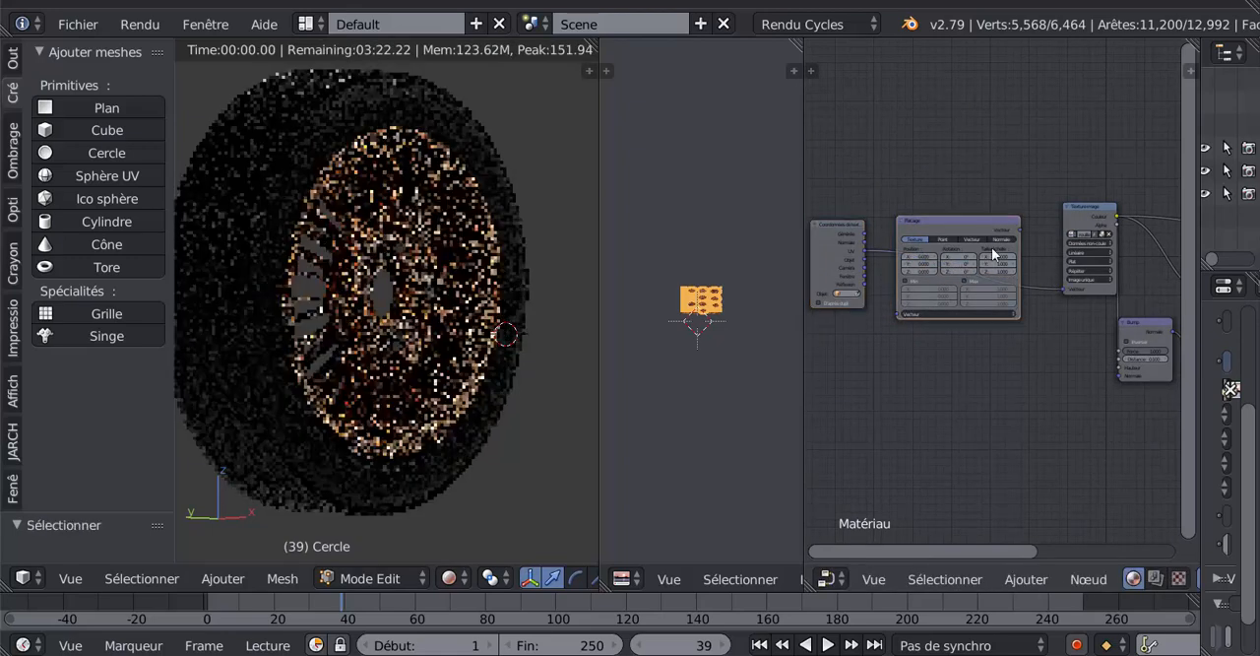
{"action": "left_click_drag", "start_coordinate": [995, 224], "coordinate": [975, 346]}
{"action": "scroll", "coordinate": [1092, 368], "scroll_direction": "down", "scroll_amount": 2}
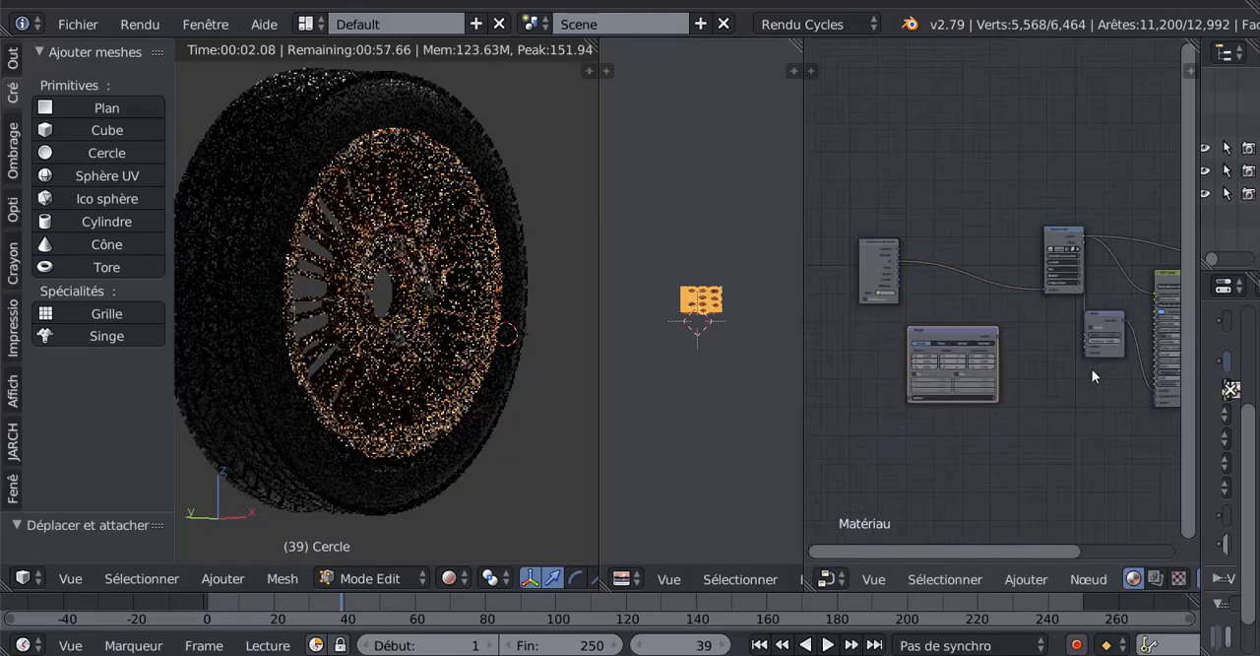
- Disconnect the Bump node from the image texture and from the shader's Normale input, moving it clear of the chain
{"action": "middle_click_drag", "start_coordinate": [1091, 384], "coordinate": [980, 348]}
{"action": "scroll", "coordinate": [981, 347], "scroll_direction": "up", "scroll_amount": 2}
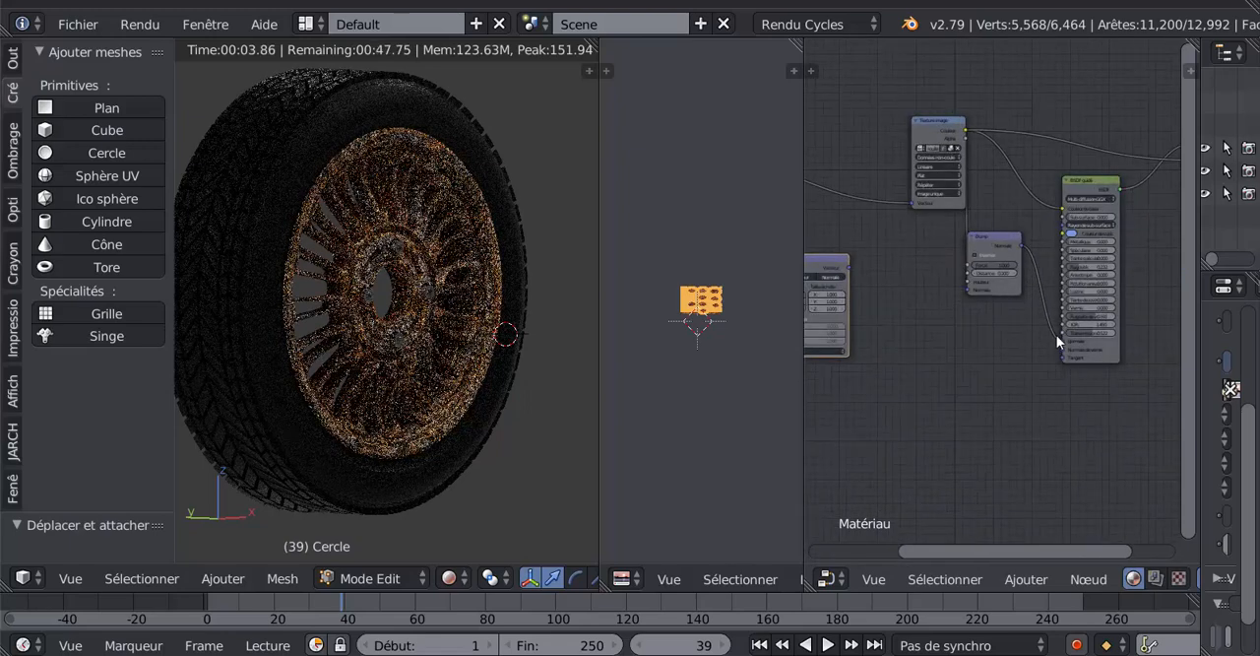
{"action": "left_click_drag", "start_coordinate": [1062, 340], "coordinate": [1010, 299]}
{"action": "left_click_drag", "start_coordinate": [994, 237], "coordinate": [1015, 293]}
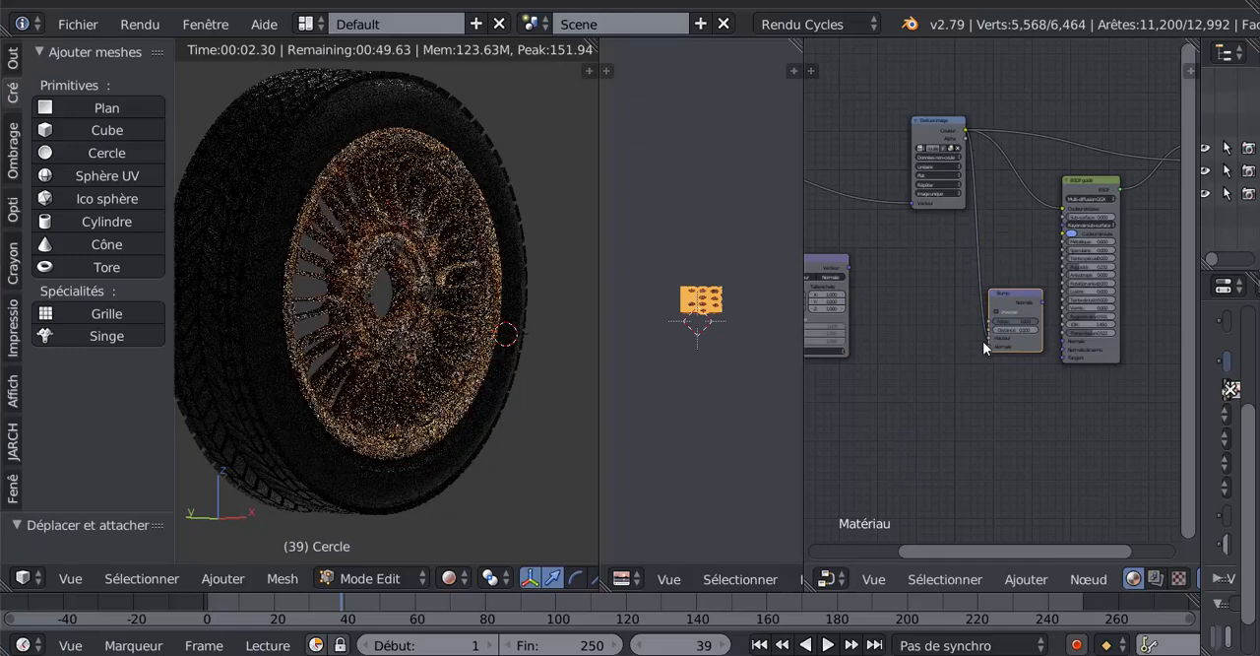
{"action": "left_click_drag", "start_coordinate": [988, 339], "coordinate": [967, 320]}
{"action": "scroll", "coordinate": [980, 279], "scroll_direction": "down", "scroll_amount": 4}
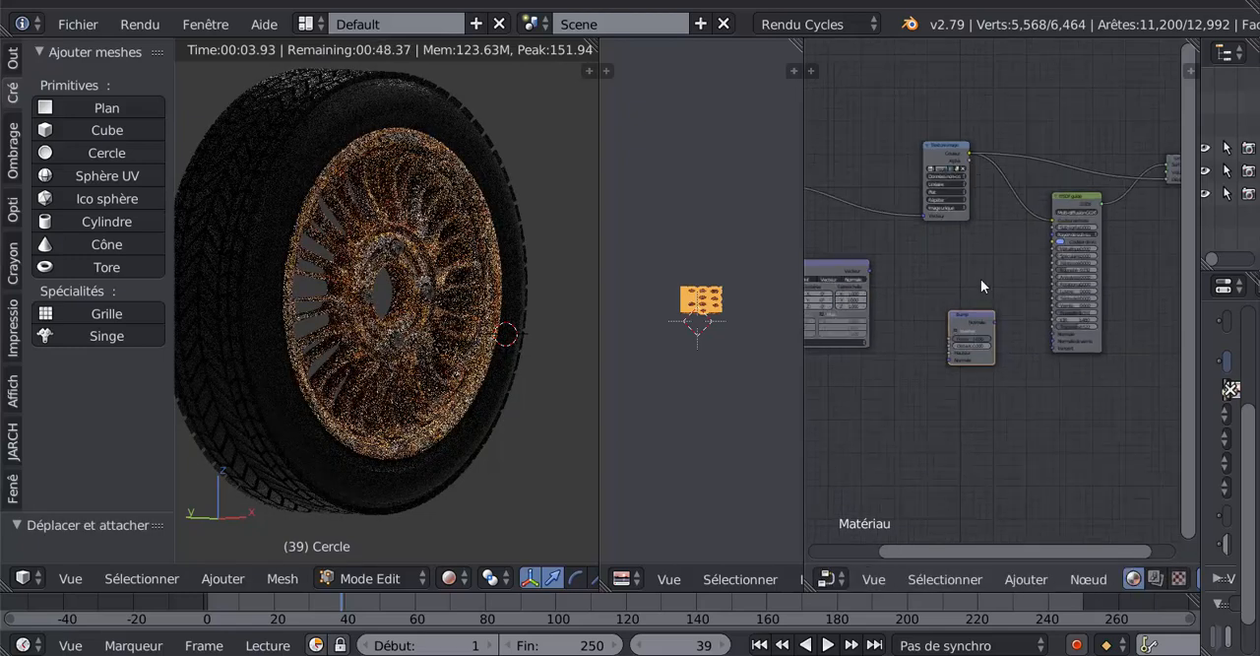
- Remove the link between the image texture's Couleur output and the material output's displacement input
{"action": "middle_click_drag", "start_coordinate": [1000, 294], "coordinate": [954, 341]}
{"action": "scroll", "coordinate": [1054, 285], "scroll_direction": "up", "scroll_amount": 3}
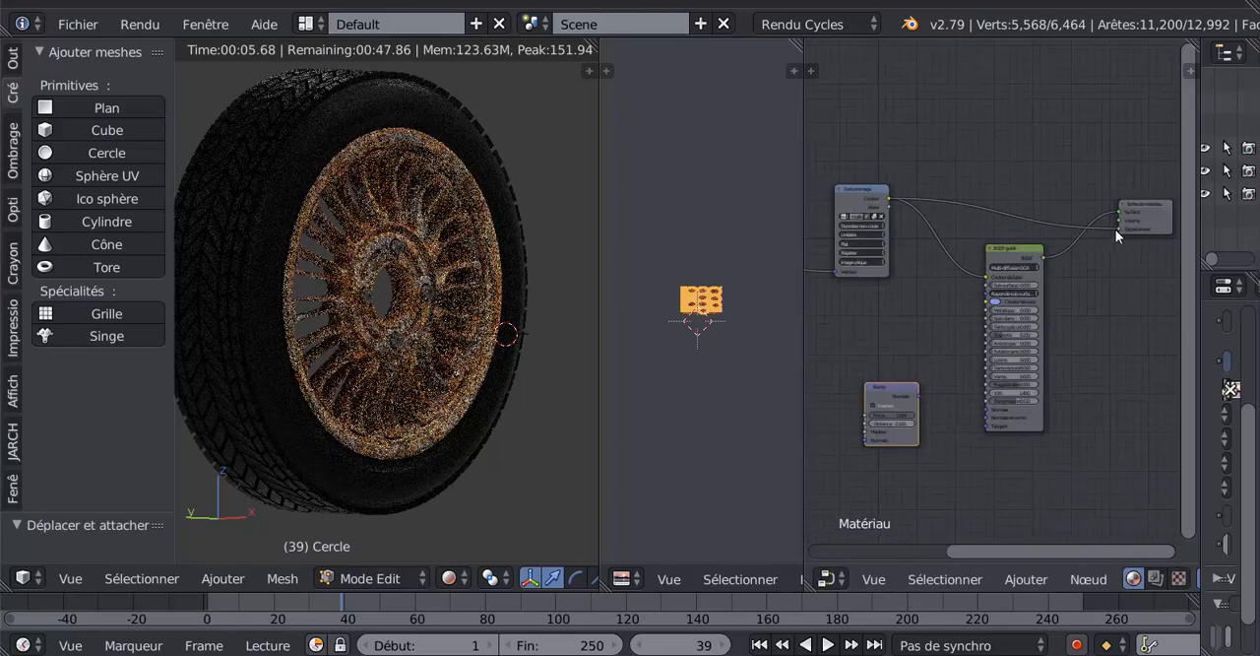
{"action": "left_click_drag", "start_coordinate": [1115, 229], "coordinate": [885, 371]}
{"action": "scroll", "coordinate": [981, 326], "scroll_direction": "down", "scroll_amount": 3}
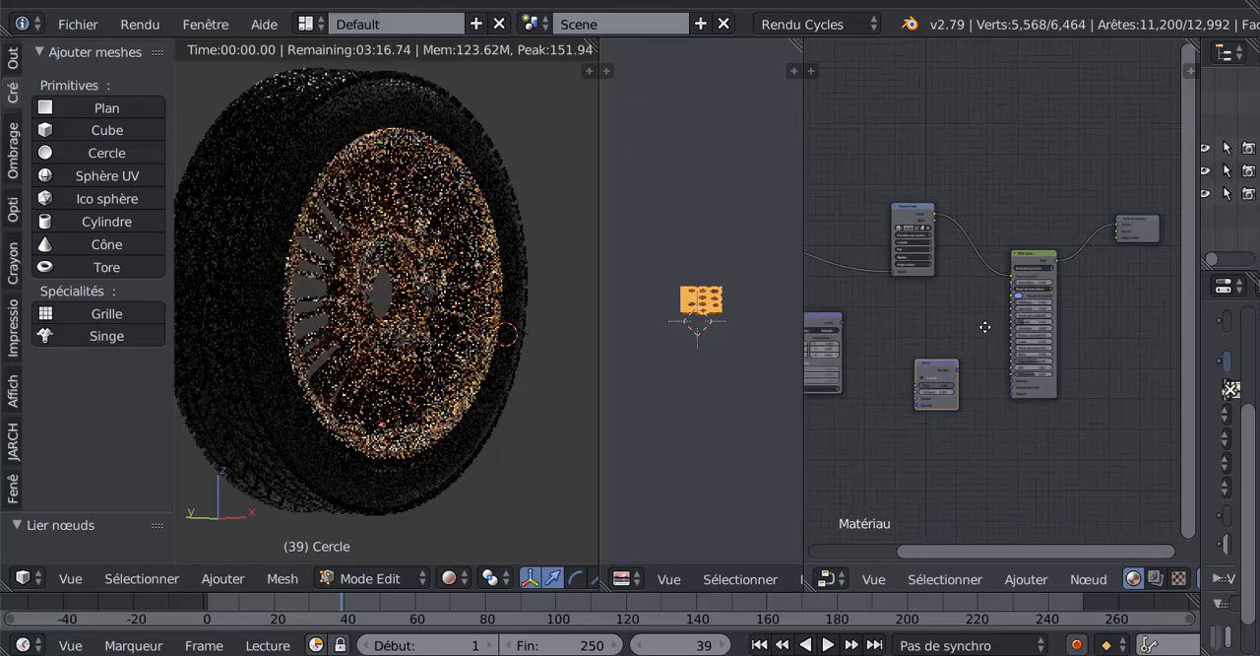
- Move the unused Bump and Placage nodes below the chain and bring the texture coordinates and BSDF nodes closer to the image texture
{"action": "left_click_drag", "start_coordinate": [980, 347], "coordinate": [985, 405]}
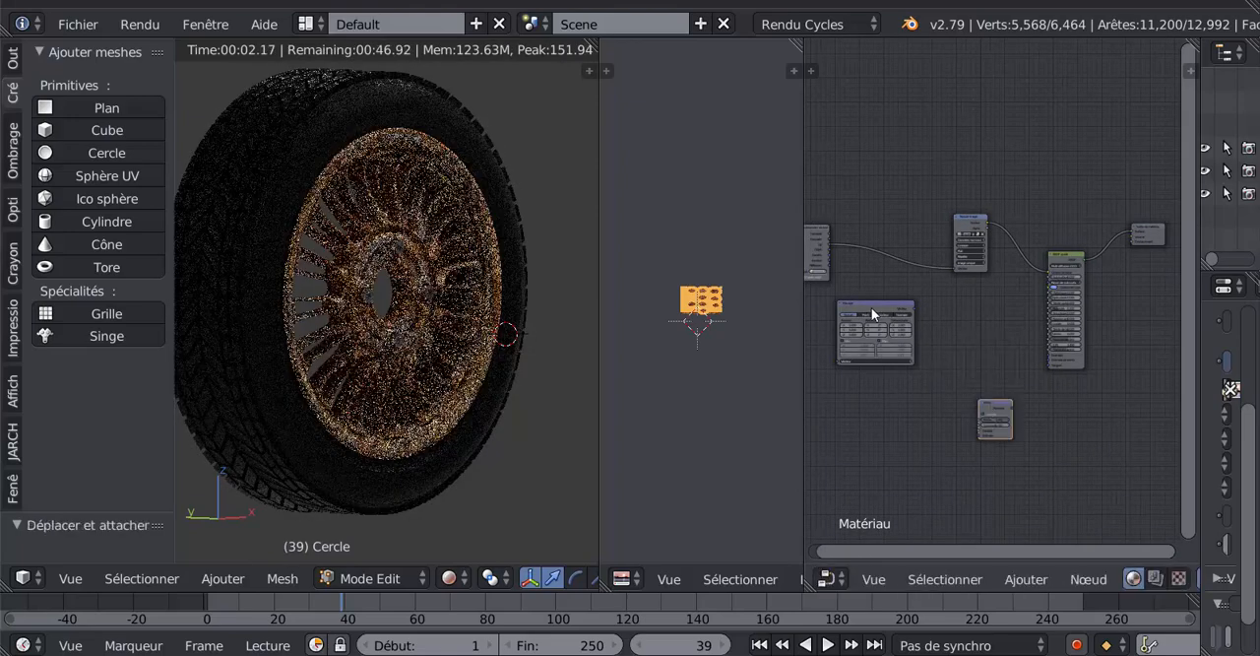
{"action": "left_click_drag", "start_coordinate": [876, 309], "coordinate": [907, 395]}
{"action": "scroll", "coordinate": [906, 313], "scroll_direction": "up", "scroll_amount": 2}
{"action": "scroll", "coordinate": [885, 289], "scroll_direction": "down", "scroll_amount": 3}
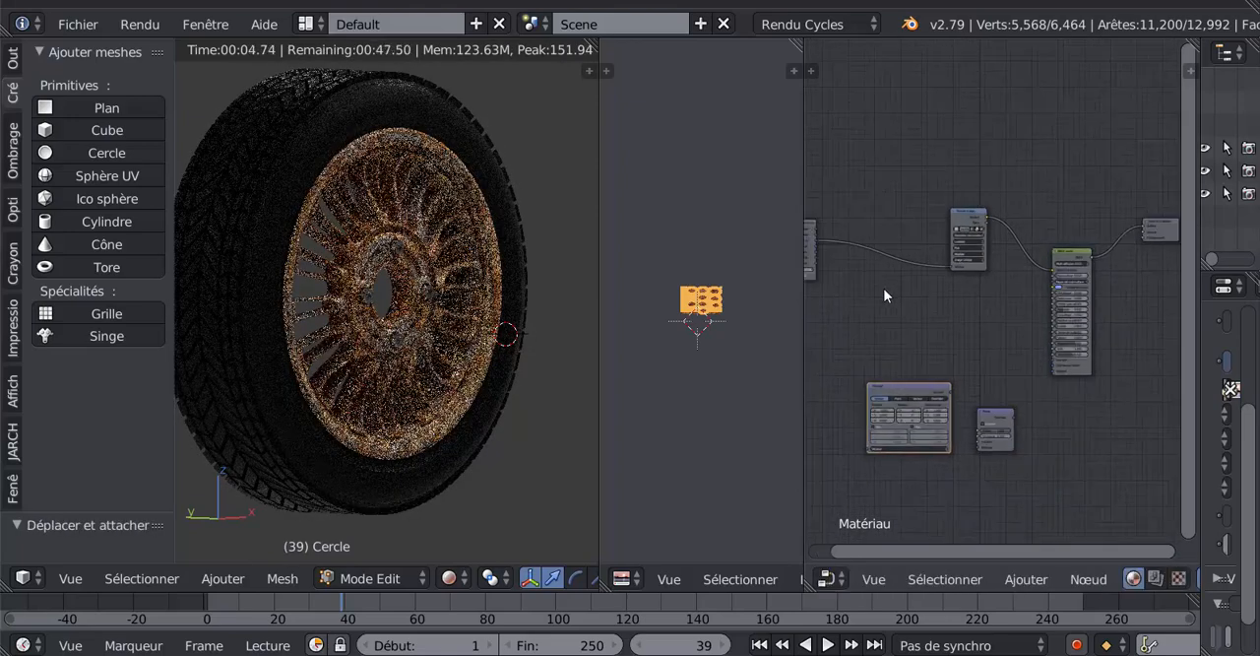
{"action": "left_click_drag", "start_coordinate": [834, 236], "coordinate": [922, 224]}
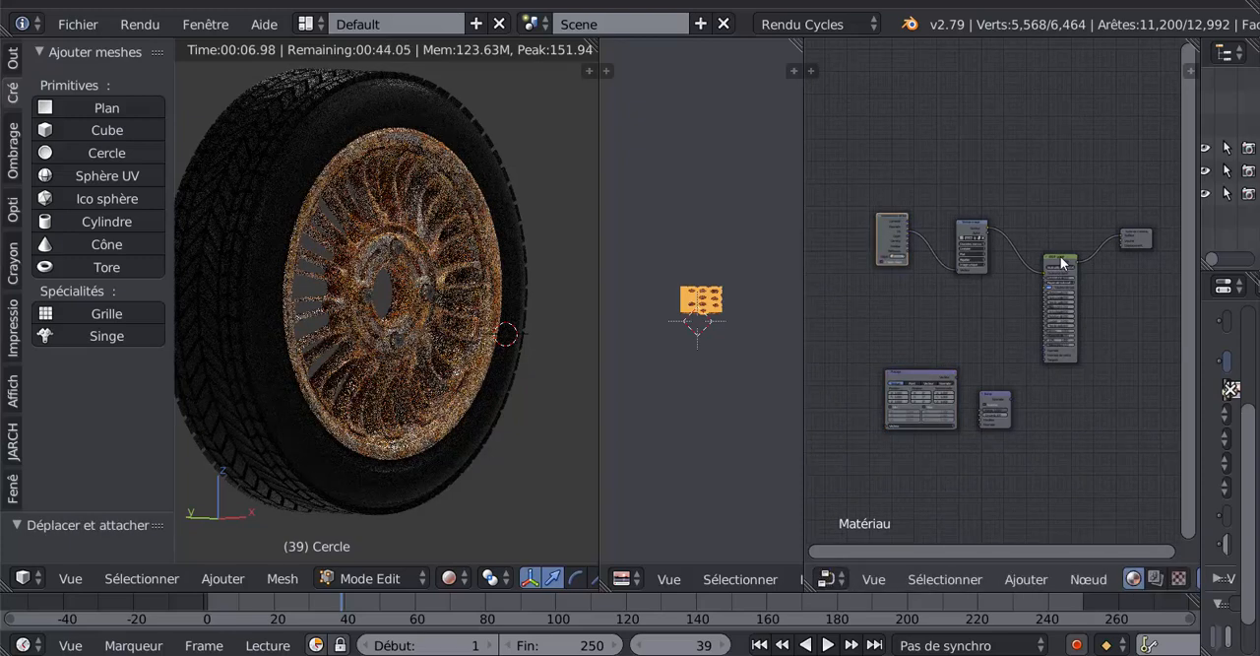
{"action": "left_click_drag", "start_coordinate": [1063, 266], "coordinate": [1047, 249]}
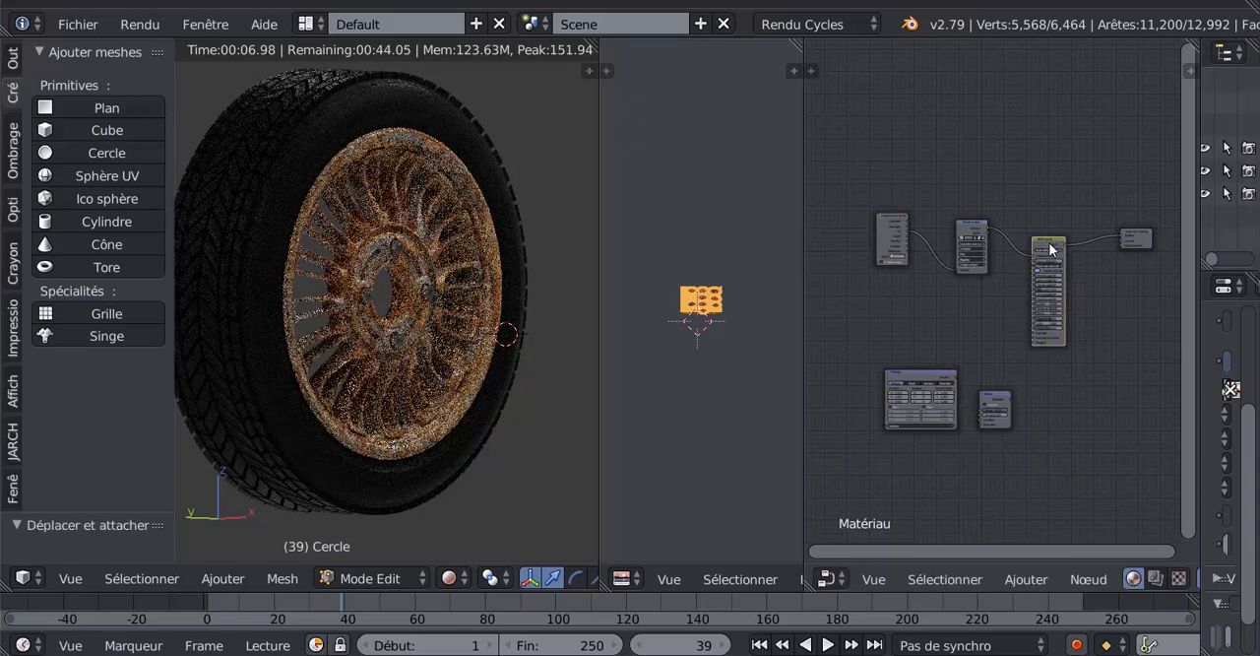
- Set the node area's editor type to Éditeur de nœuds
{"action": "left_click", "coordinate": [828, 580]}
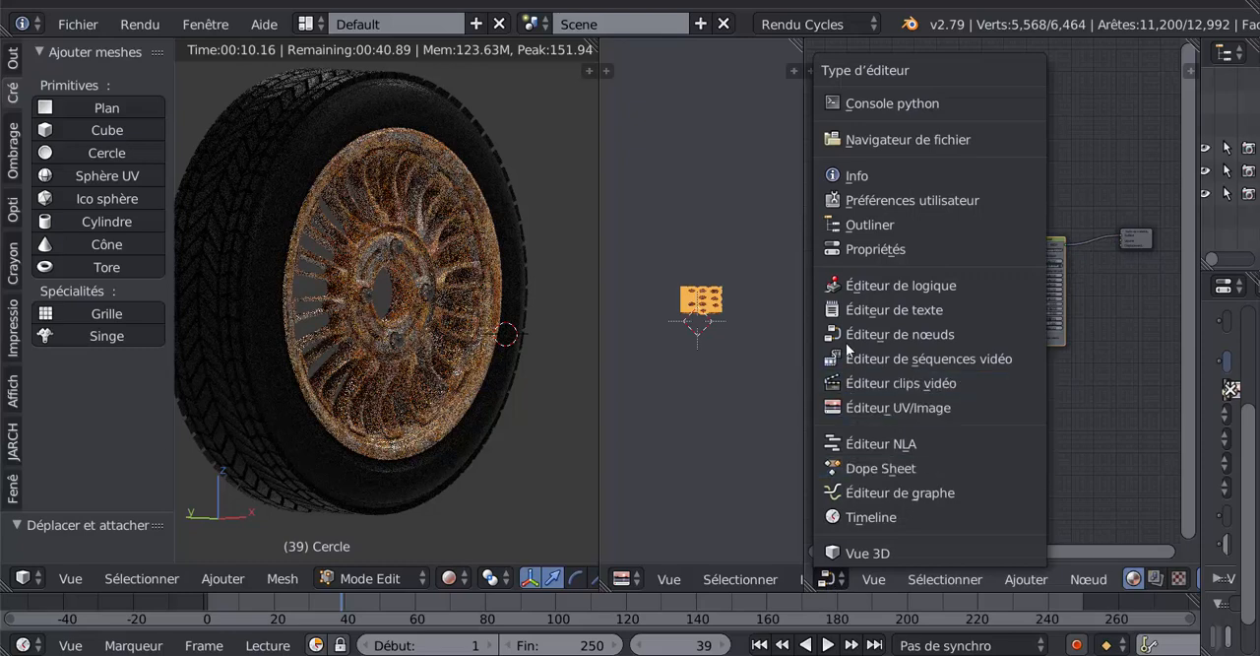
{"action": "left_click", "coordinate": [946, 338]}
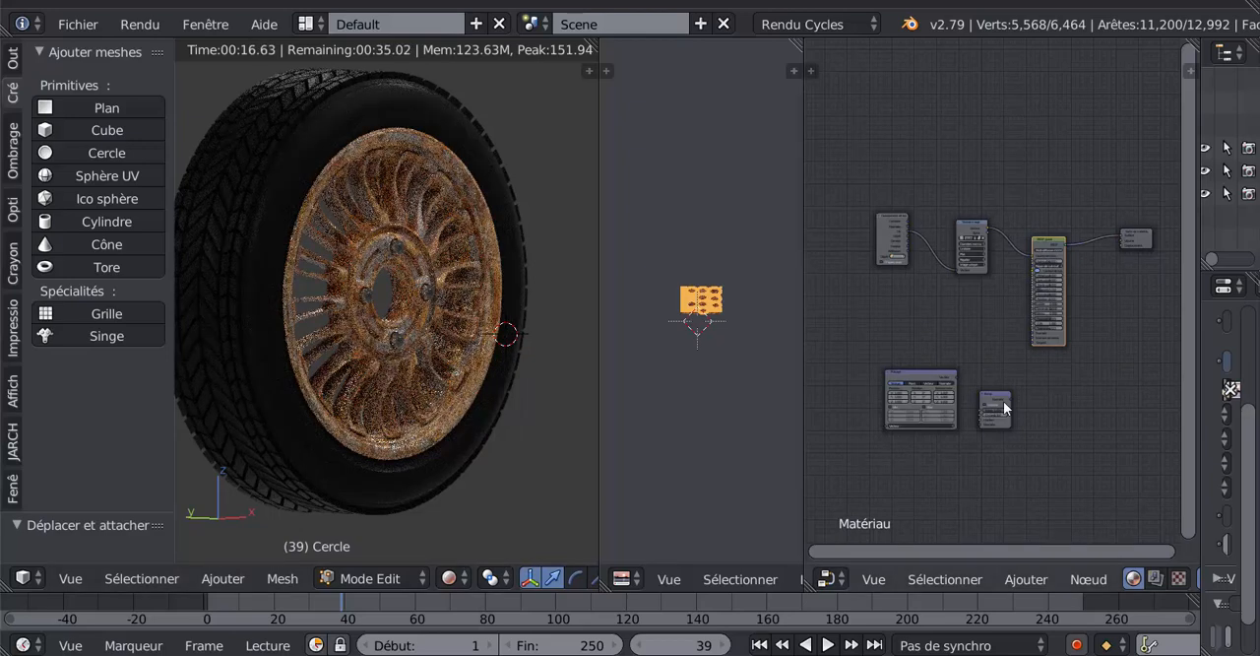
- Delete the unconnected Placage and Bump nodes below the material's node chain
{"action": "middle_click_drag", "start_coordinate": [1083, 479], "coordinate": [1041, 473]}
{"action": "scroll", "coordinate": [809, 438], "scroll_direction": "up", "scroll_amount": 3}
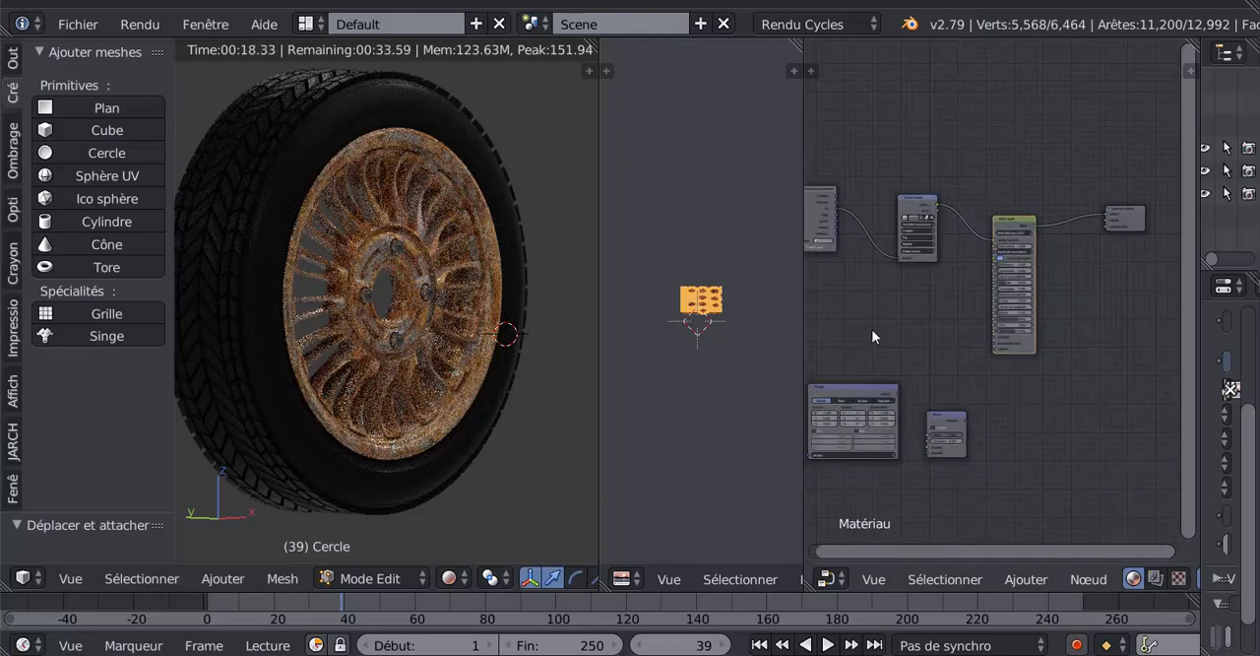
{"action": "middle_click_drag", "start_coordinate": [945, 357], "coordinate": [1012, 380]}
{"action": "left_click", "coordinate": [913, 410]}
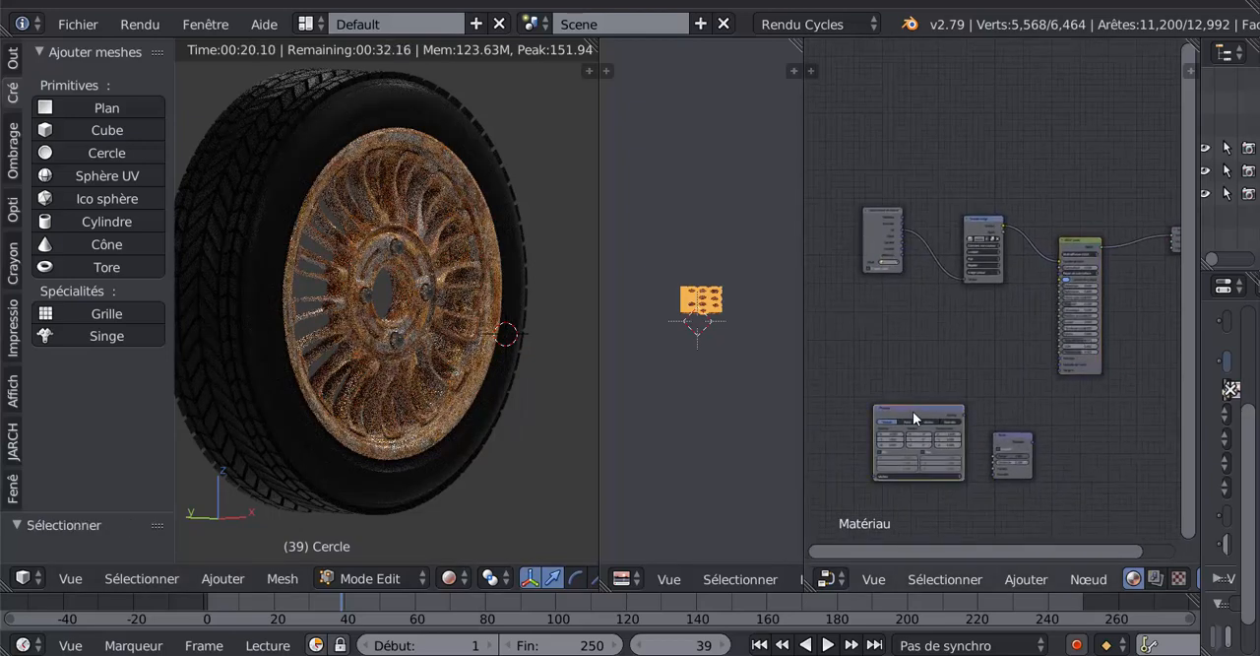
{"action": "key", "text": "x"}
{"action": "left_click", "coordinate": [1017, 443]}
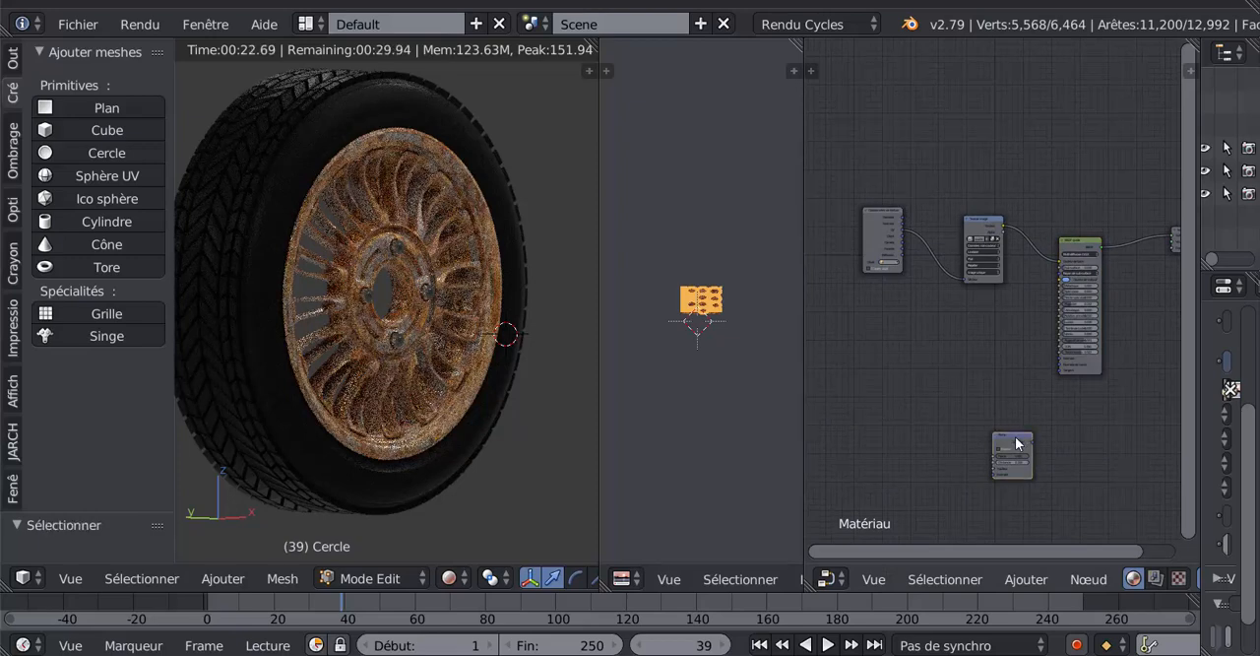
{"action": "key", "text": "x"}
{"action": "scroll", "coordinate": [1015, 436], "scroll_direction": "up", "scroll_amount": 1}
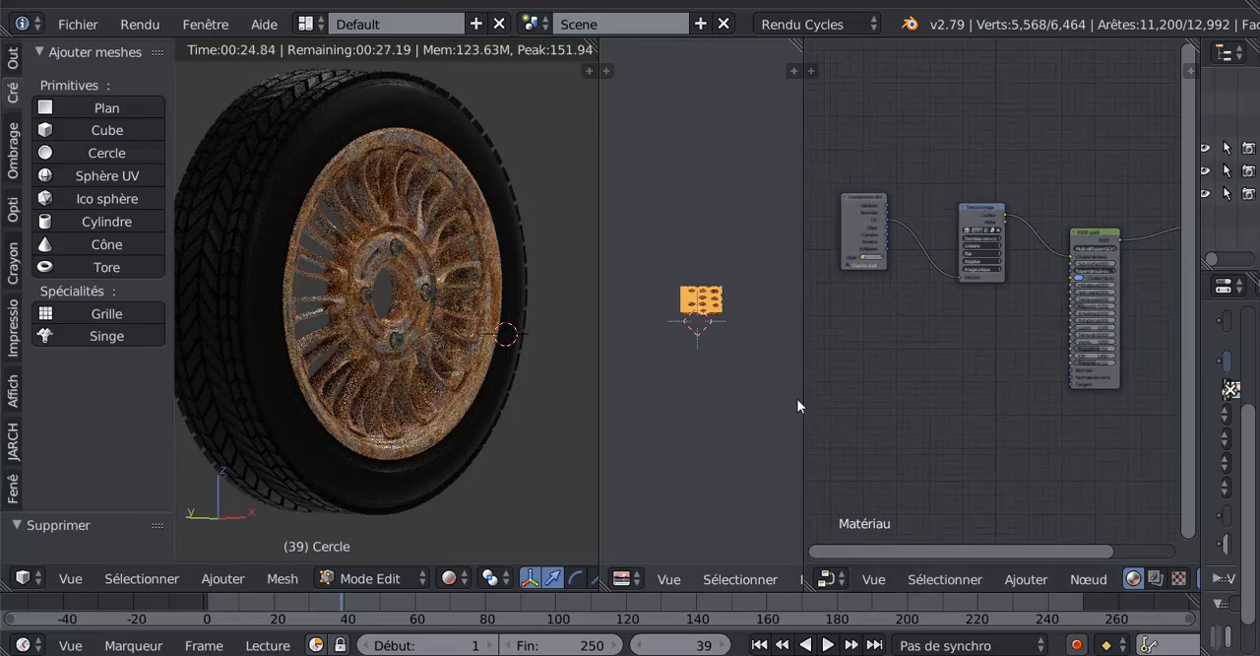
- Enlarge the node editor, add a Placage vector node below the chain and move the texture coordinates node away from the image texture
{"action": "left_click_drag", "start_coordinate": [801, 396], "coordinate": [691, 412]}
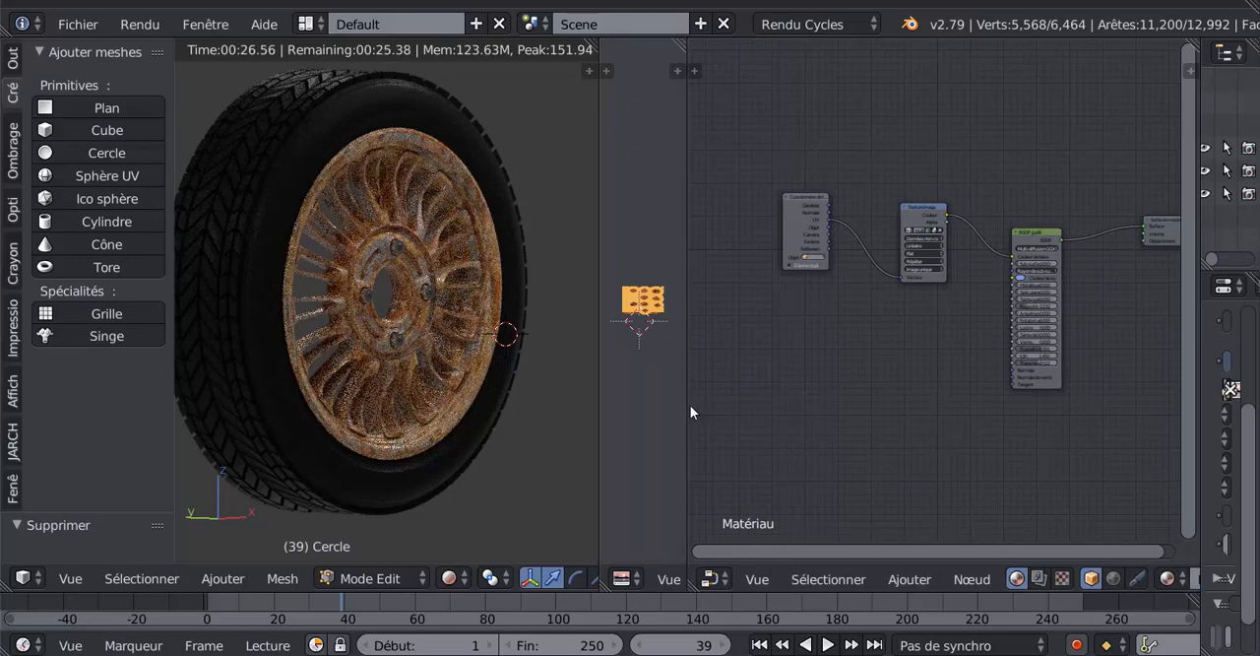
{"action": "left_click", "coordinate": [907, 580]}
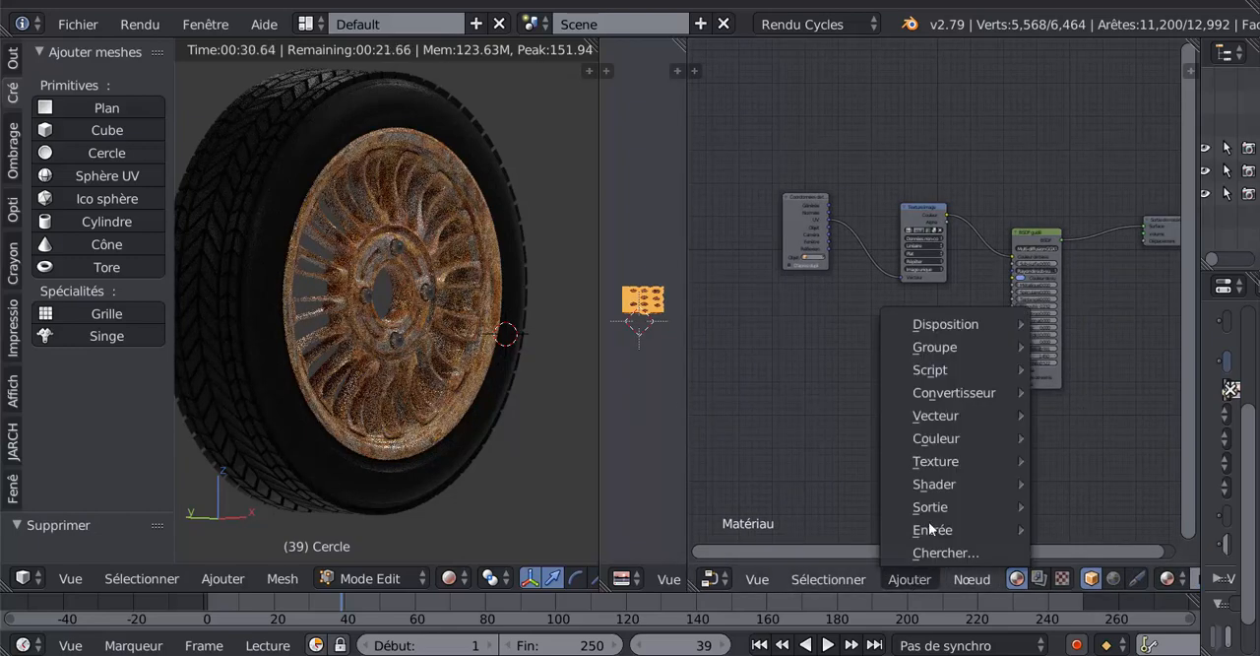
{"action": "mouse_move", "coordinate": [949, 424]}
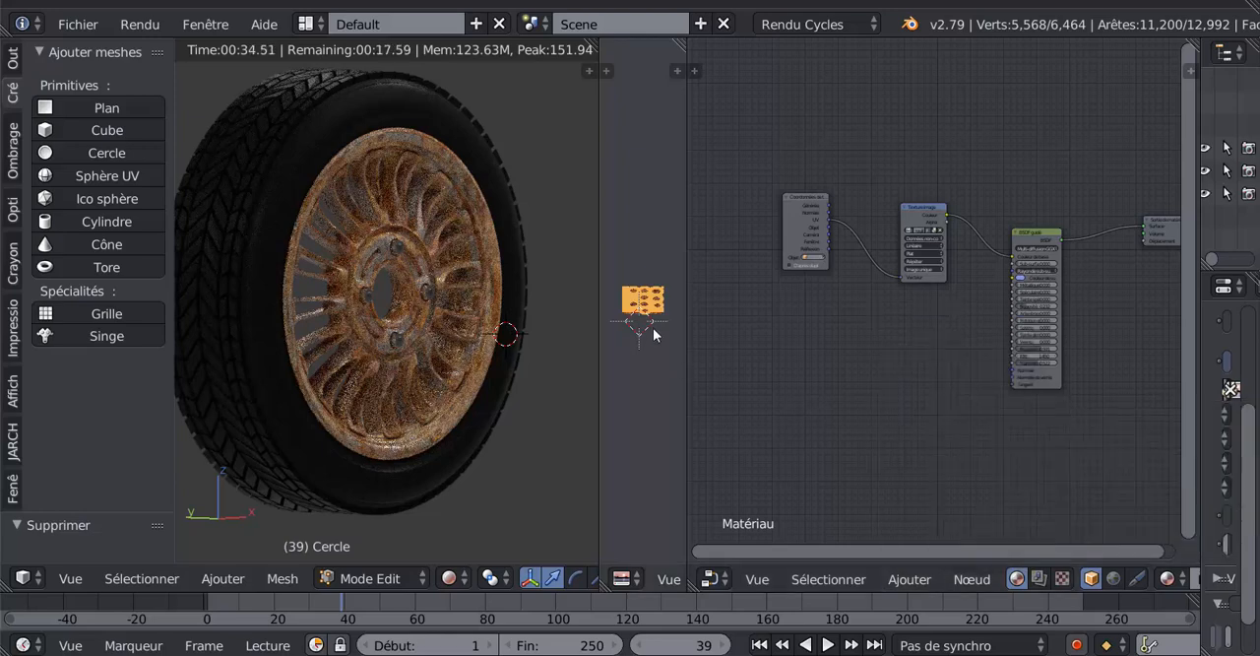
{"action": "left_click", "coordinate": [818, 580]}
{"action": "mouse_move", "coordinate": [757, 577]}
{"action": "mouse_move", "coordinate": [911, 579]}
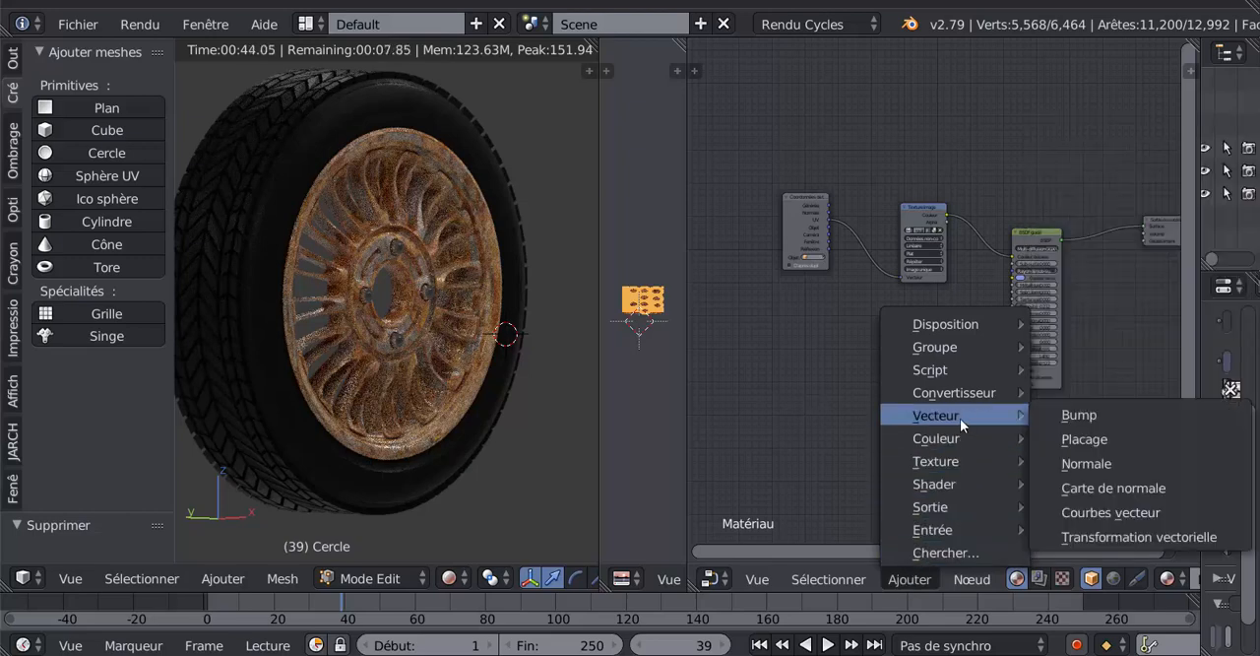
{"action": "left_click", "coordinate": [1084, 439]}
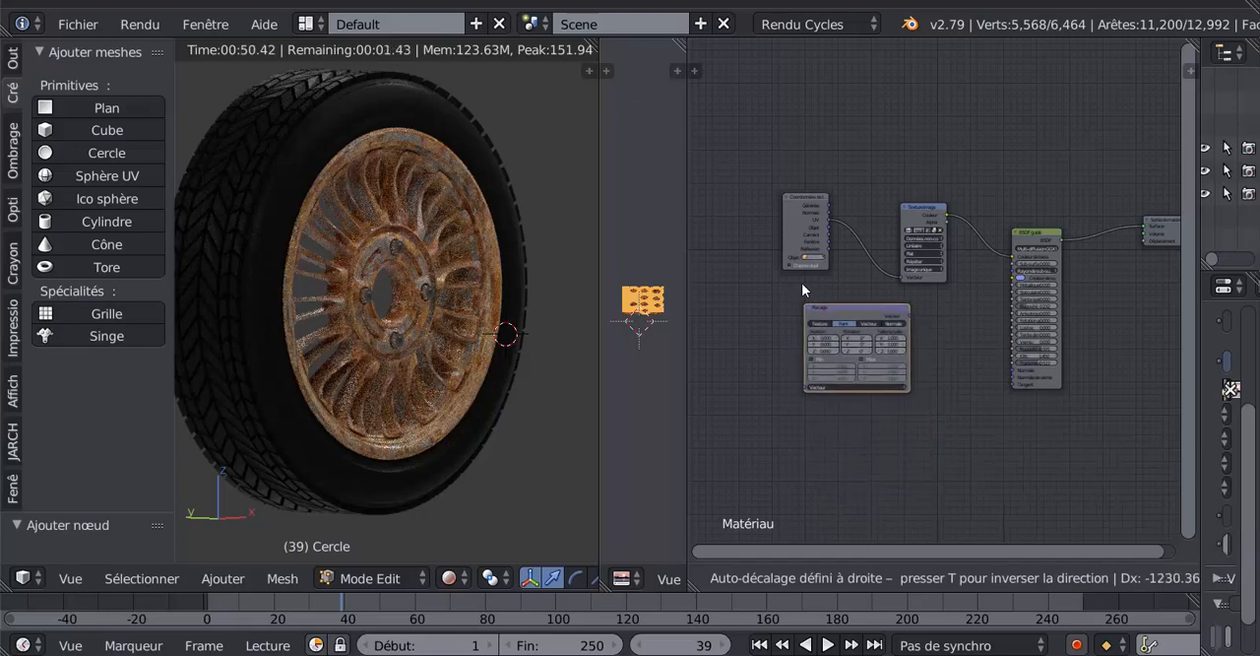
{"action": "left_click", "coordinate": [795, 355]}
{"action": "left_click_drag", "start_coordinate": [794, 202], "coordinate": [750, 225]}
{"action": "scroll", "coordinate": [807, 280], "scroll_direction": "up", "scroll_amount": 3}
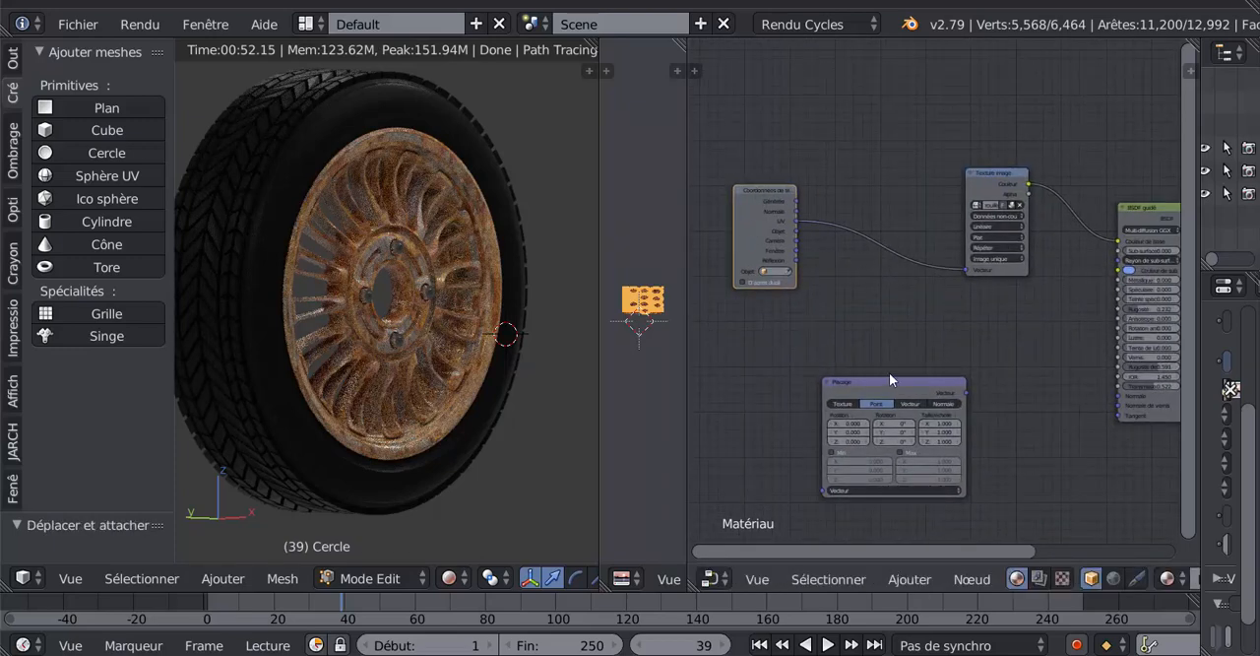
- Insert the Placage node into the link between the texture coordinates and image texture nodes, and set its mapping type to Texture
{"action": "left_click_drag", "start_coordinate": [886, 378], "coordinate": [873, 294]}
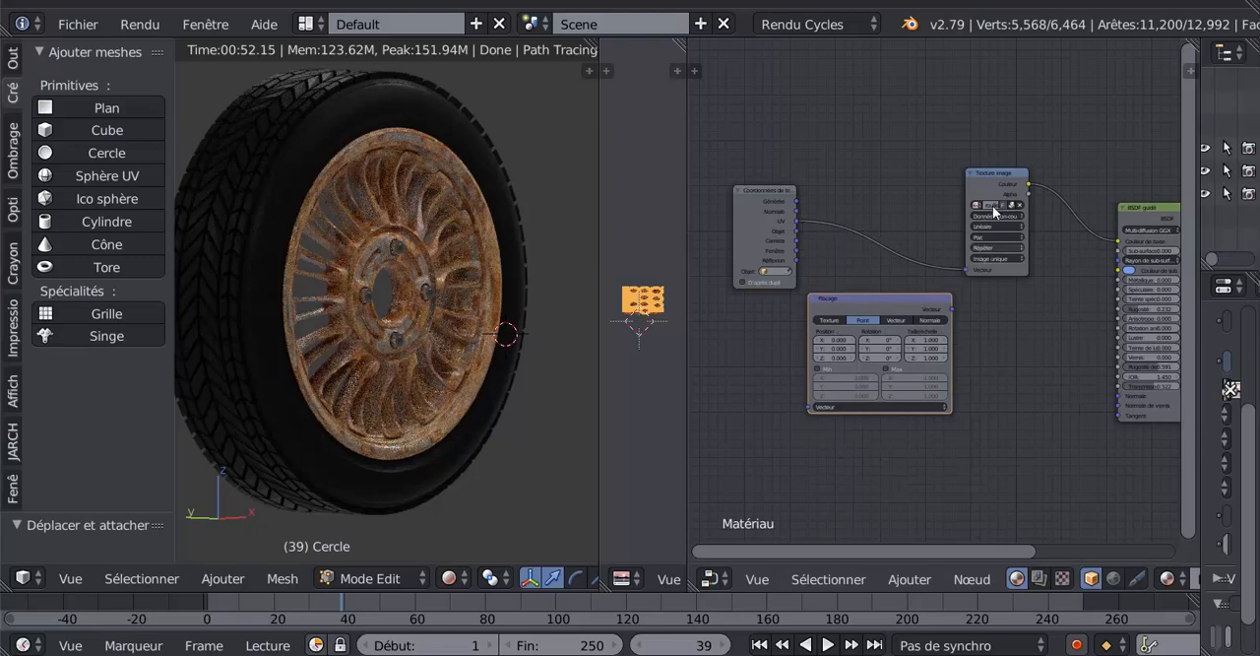
{"action": "left_click_drag", "start_coordinate": [901, 296], "coordinate": [892, 269]}
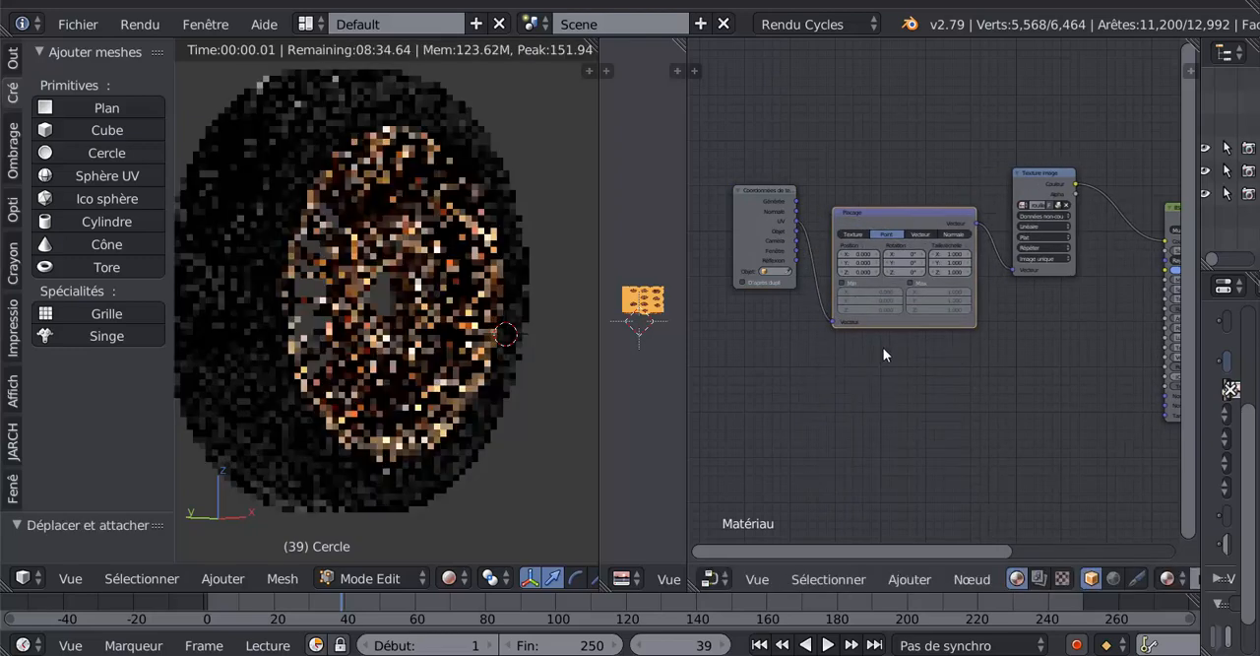
{"action": "scroll", "coordinate": [932, 257], "scroll_direction": "up", "scroll_amount": 2}
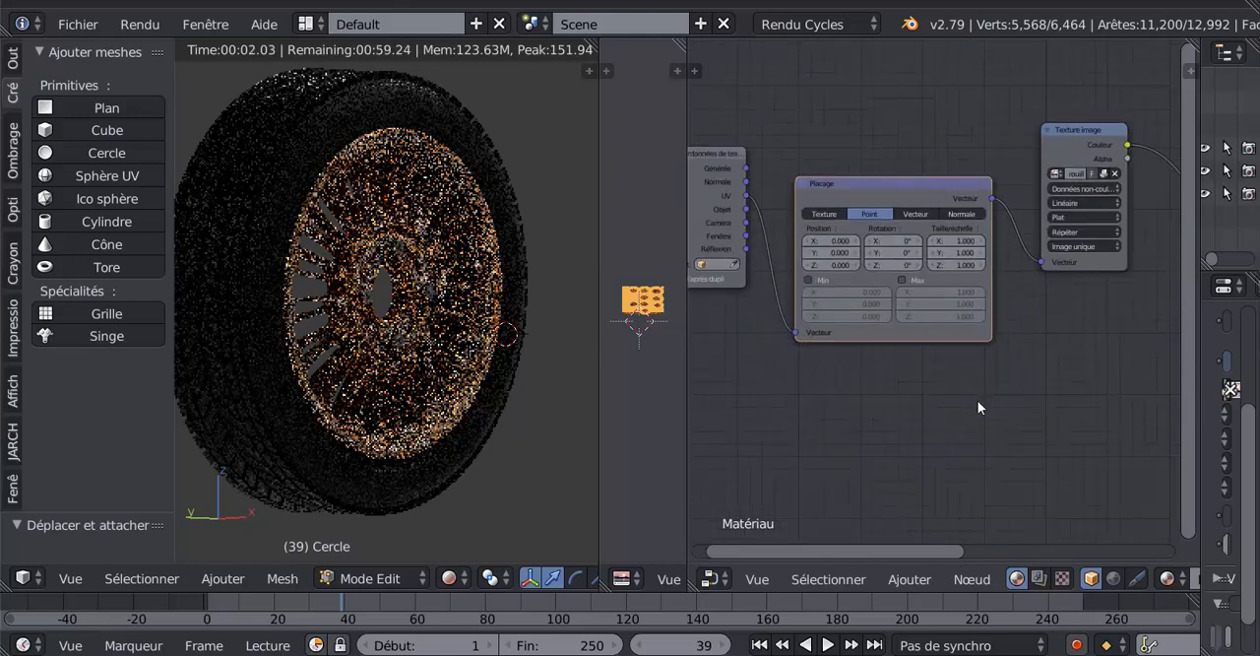
{"action": "scroll", "coordinate": [978, 400], "scroll_direction": "up", "scroll_amount": 1}
{"action": "scroll", "coordinate": [987, 396], "scroll_direction": "up", "scroll_amount": 1}
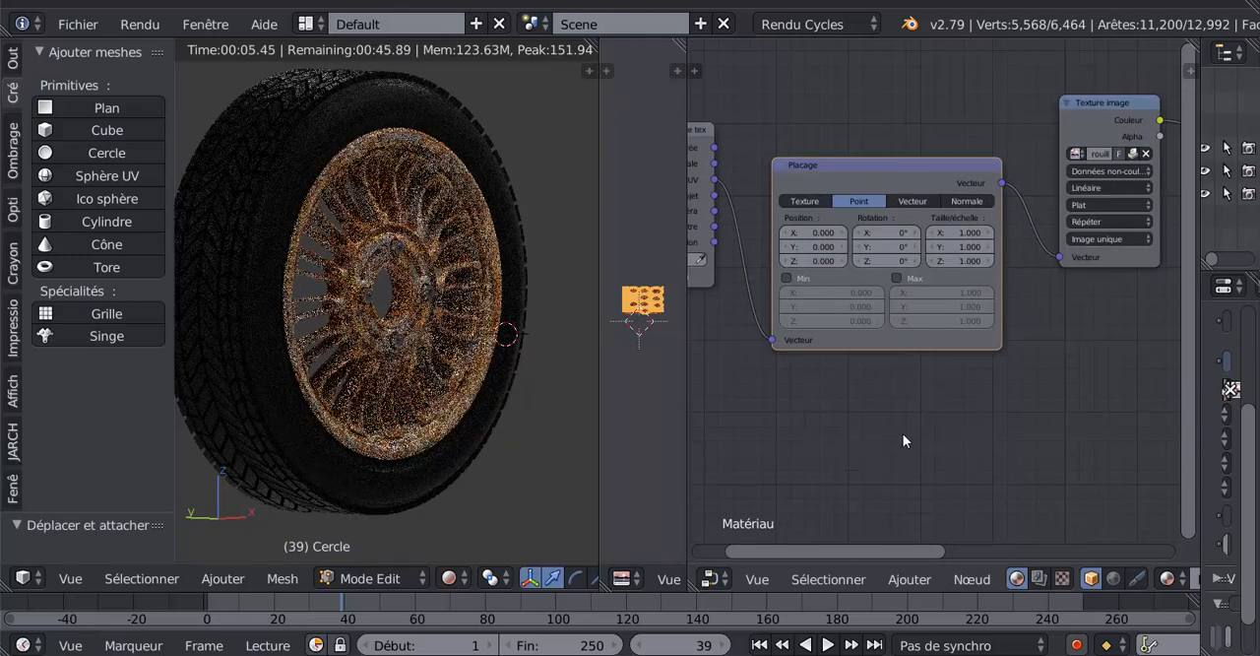
{"action": "middle_click_drag", "start_coordinate": [903, 441], "coordinate": [953, 450]}
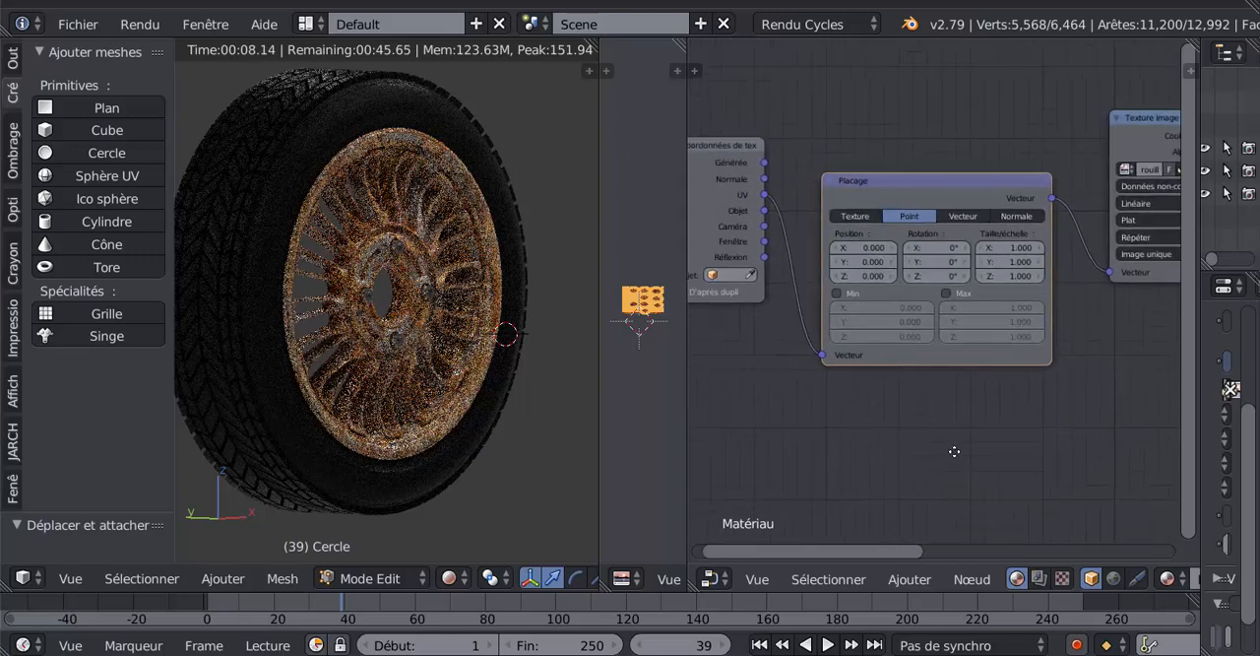
{"action": "left_click", "coordinate": [856, 217]}
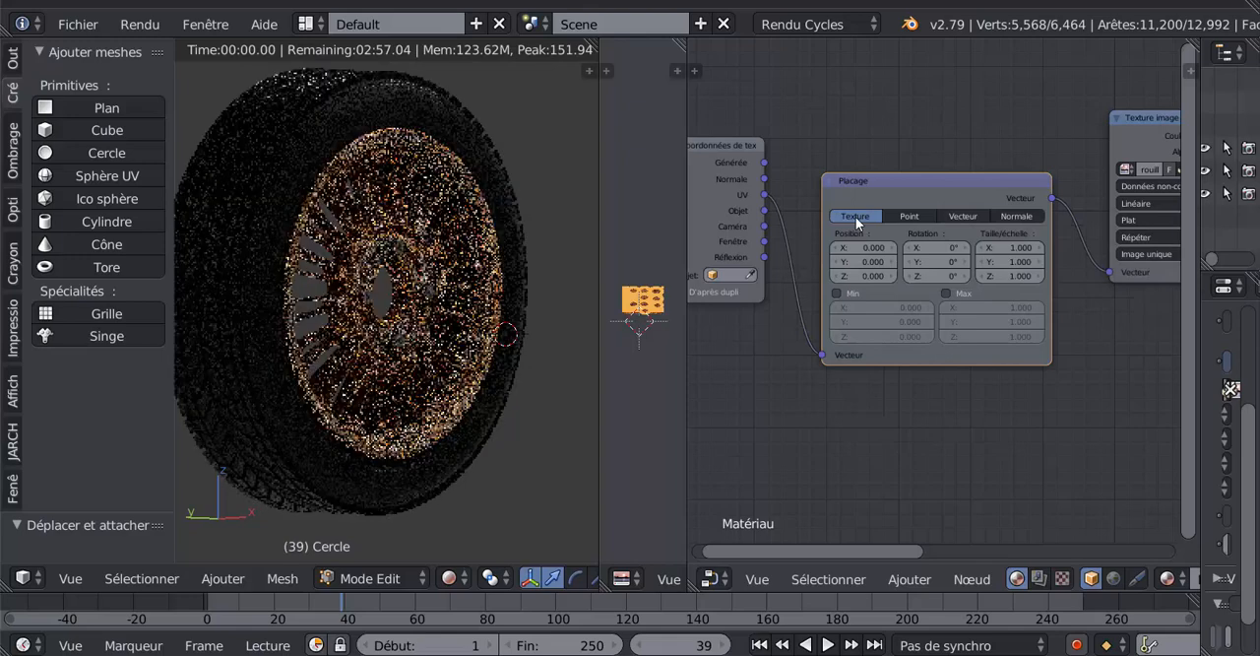
- Raise the Placage node's X scale to 4.5 and inspect the rust texture on the rim up close
{"action": "middle_click_drag", "start_coordinate": [1044, 412], "coordinate": [1018, 414]}
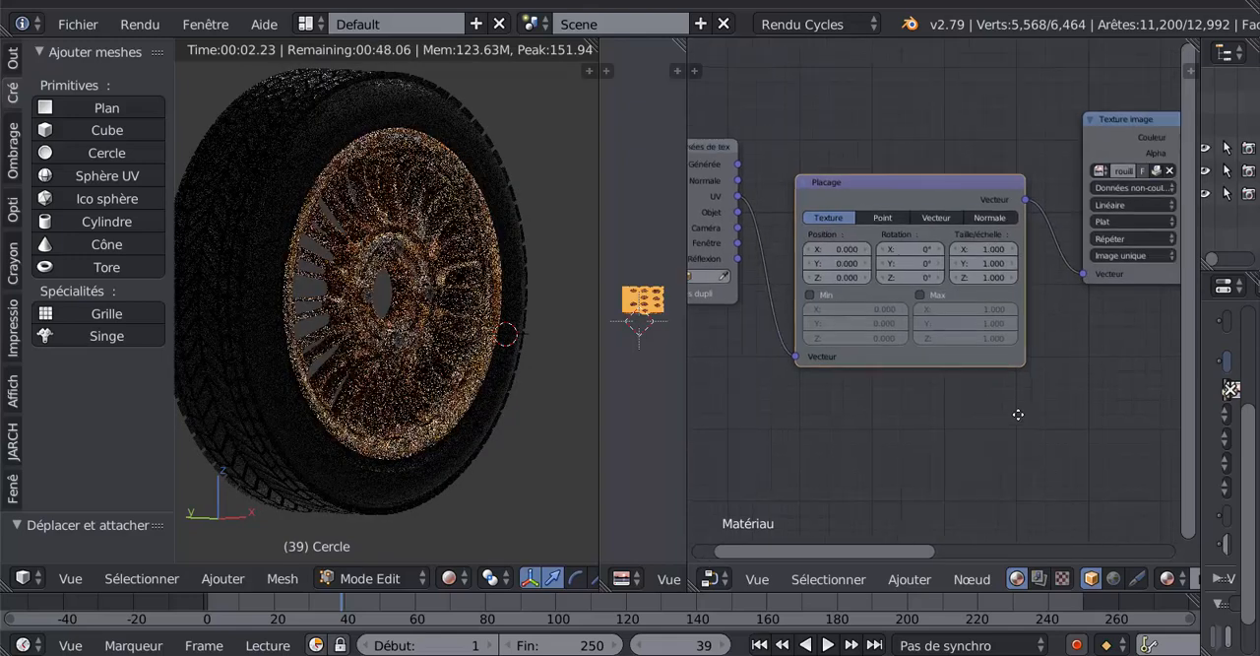
{"action": "scroll", "coordinate": [1025, 299], "scroll_direction": "up", "scroll_amount": 3}
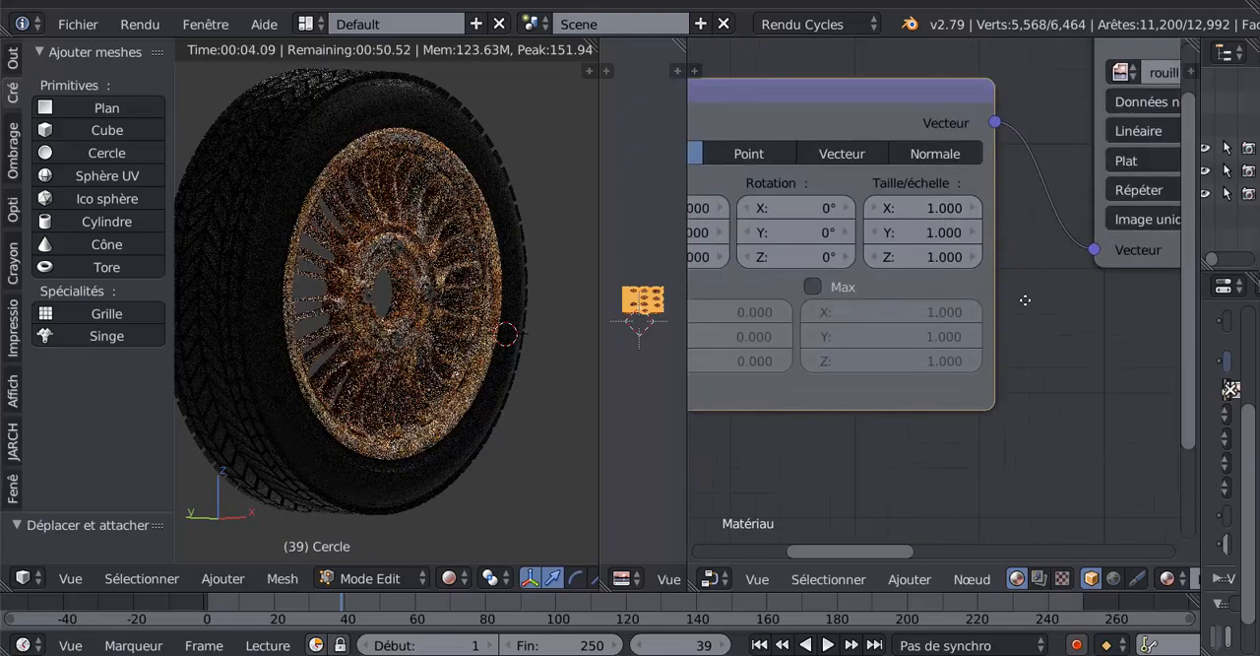
{"action": "scroll", "coordinate": [1025, 299], "scroll_direction": "up", "scroll_amount": 2}
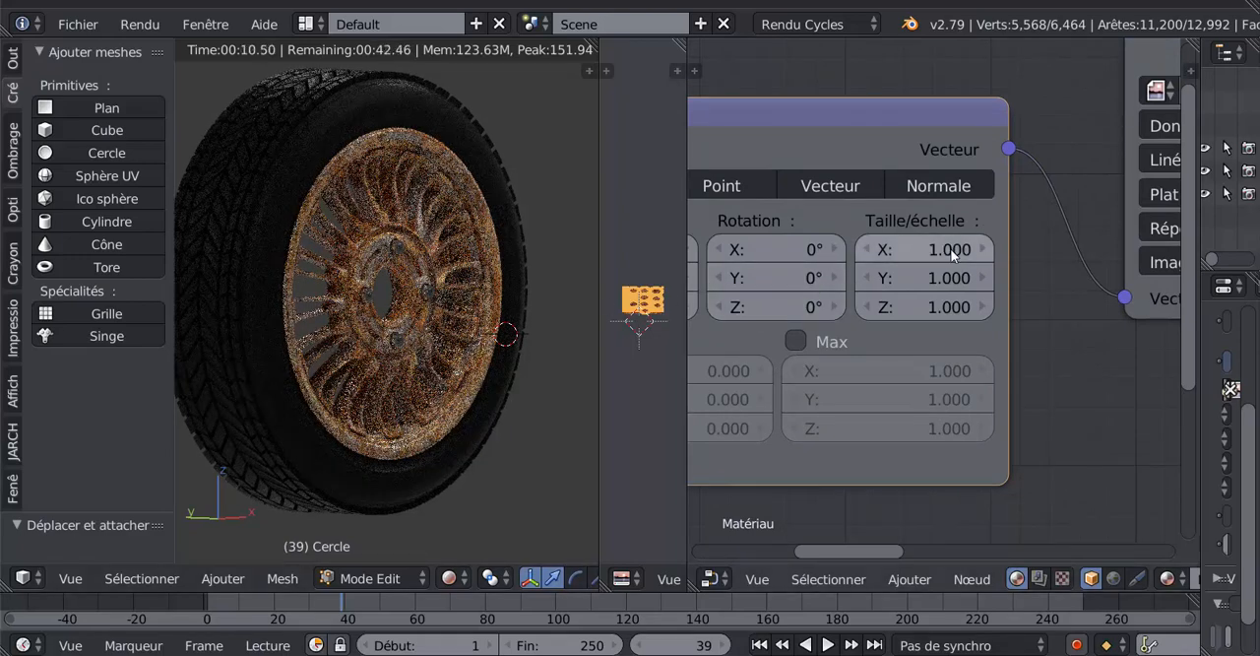
{"action": "left_click_drag", "start_coordinate": [950, 249], "coordinate": [1043, 251]}
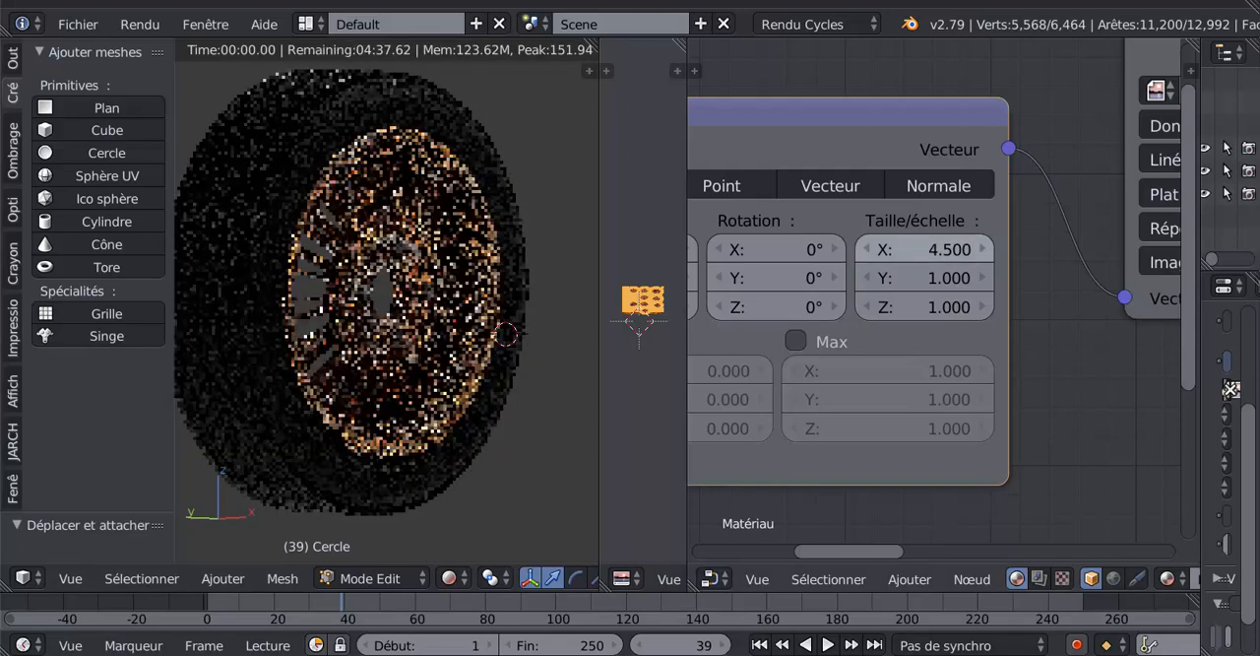
{"action": "scroll", "coordinate": [438, 394], "scroll_direction": "up", "scroll_amount": 3}
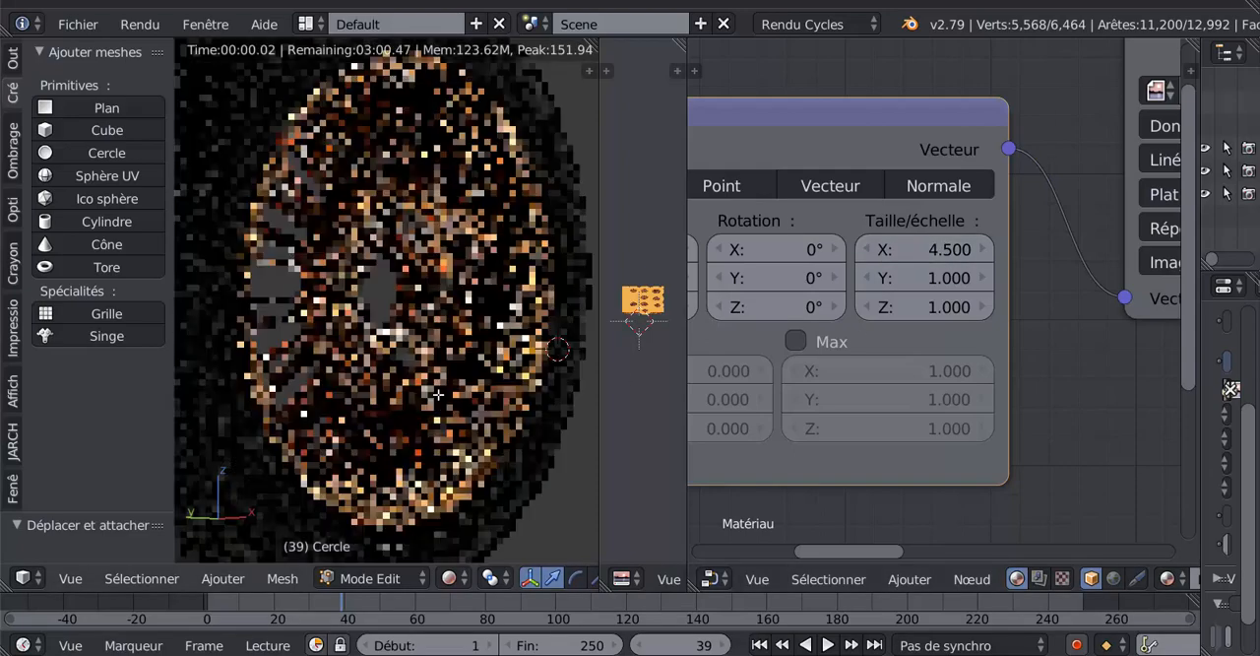
{"action": "scroll", "coordinate": [438, 393], "scroll_direction": "up", "scroll_amount": 2}
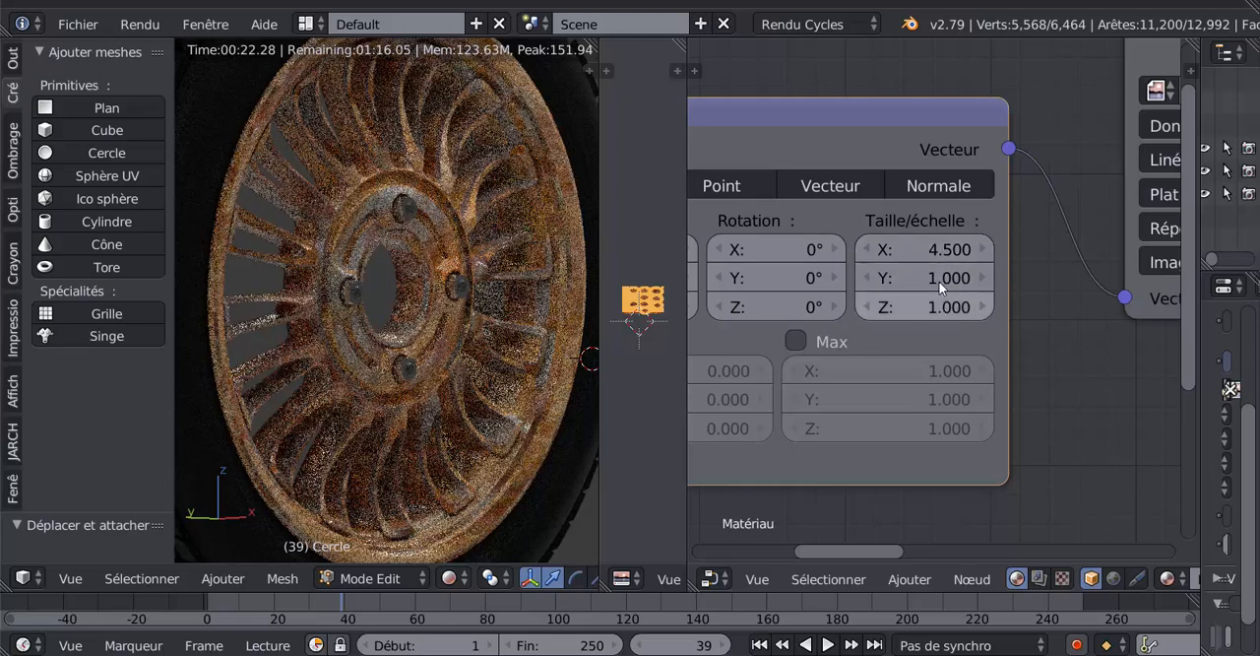
- Set the Placage node's X, Y and Z scale to 3
{"action": "left_click", "coordinate": [881, 248]}
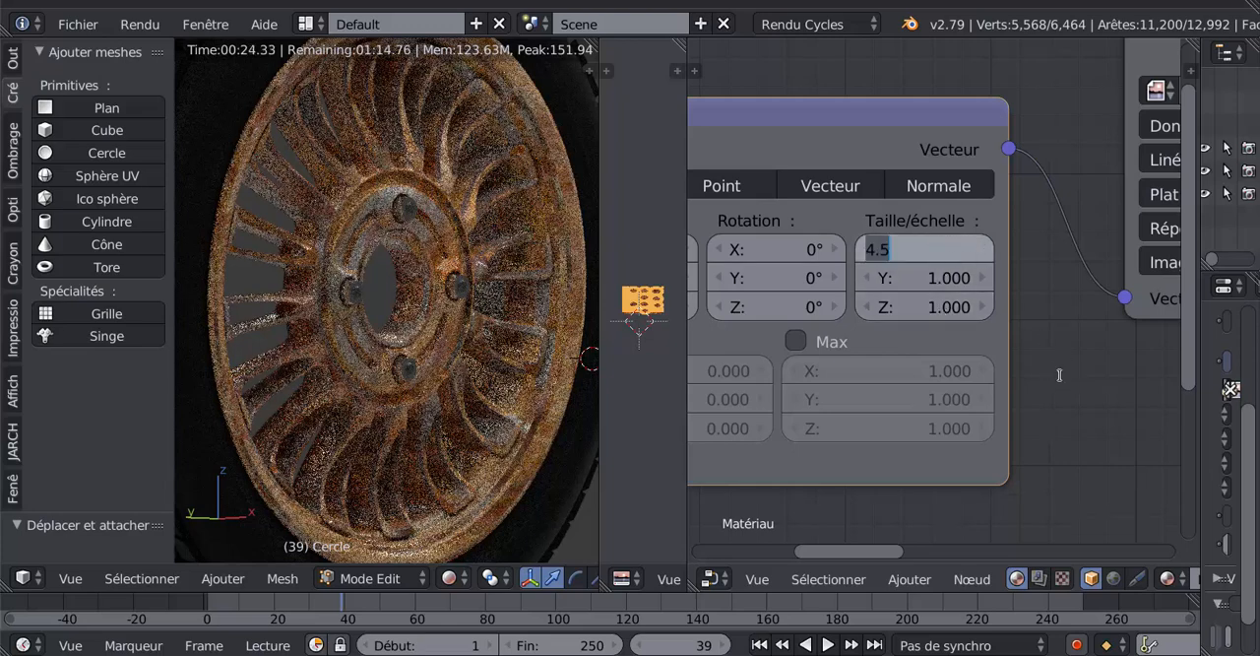
{"action": "type", "text": "3"}
{"action": "key", "text": "Tab"}
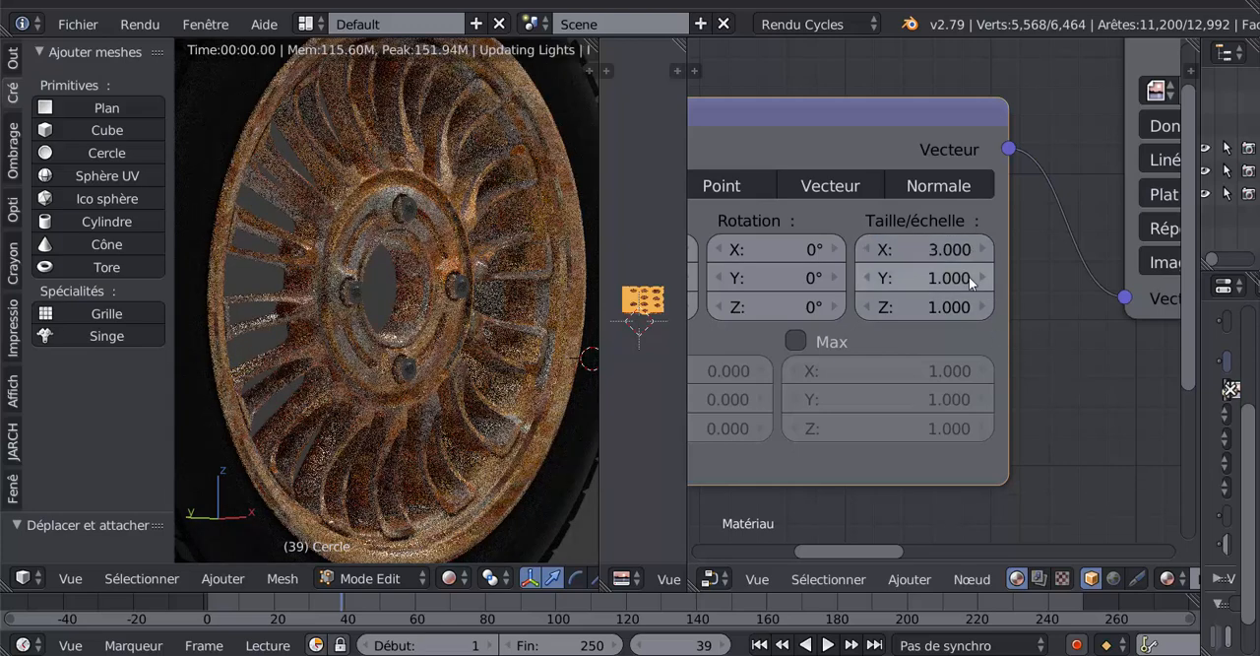
{"action": "type", "text": "3"}
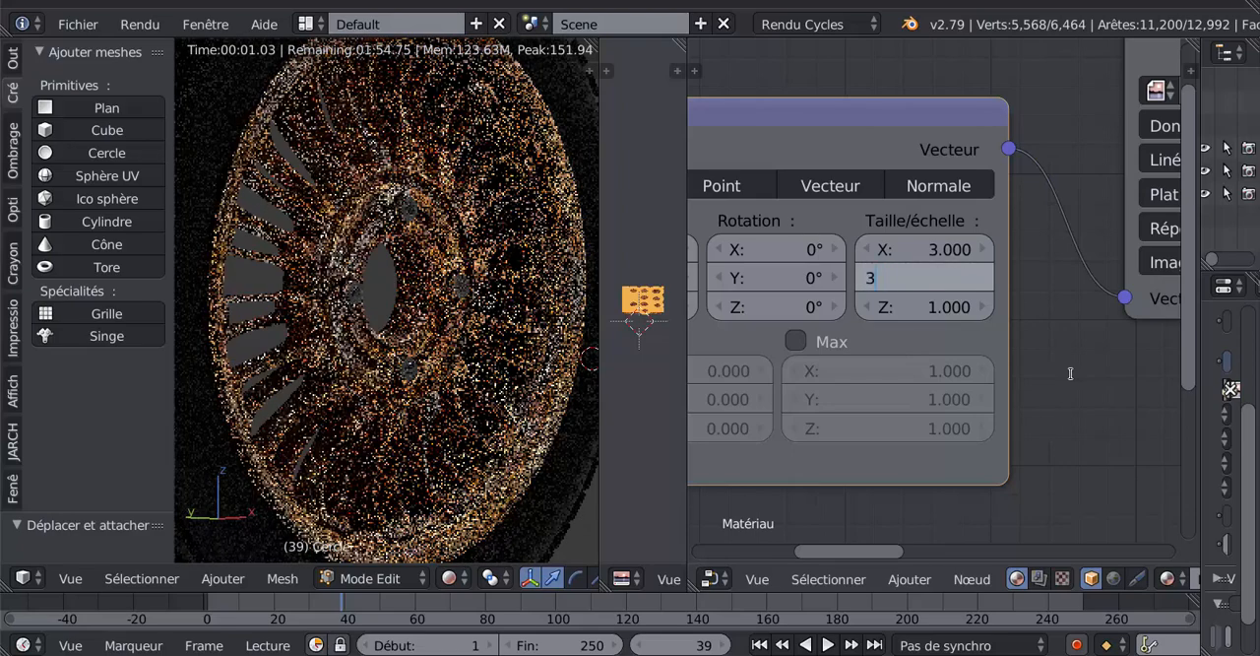
{"action": "key", "text": "Return"}
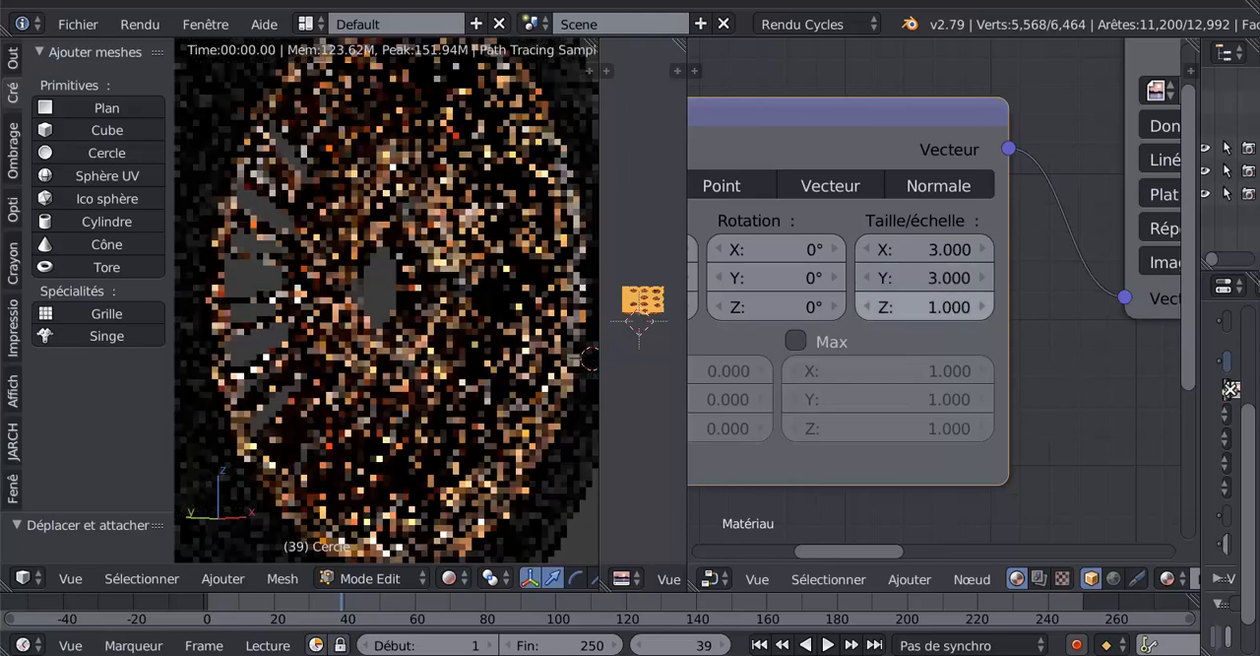
{"action": "left_click", "coordinate": [949, 309]}
{"action": "type", "text": "3"}
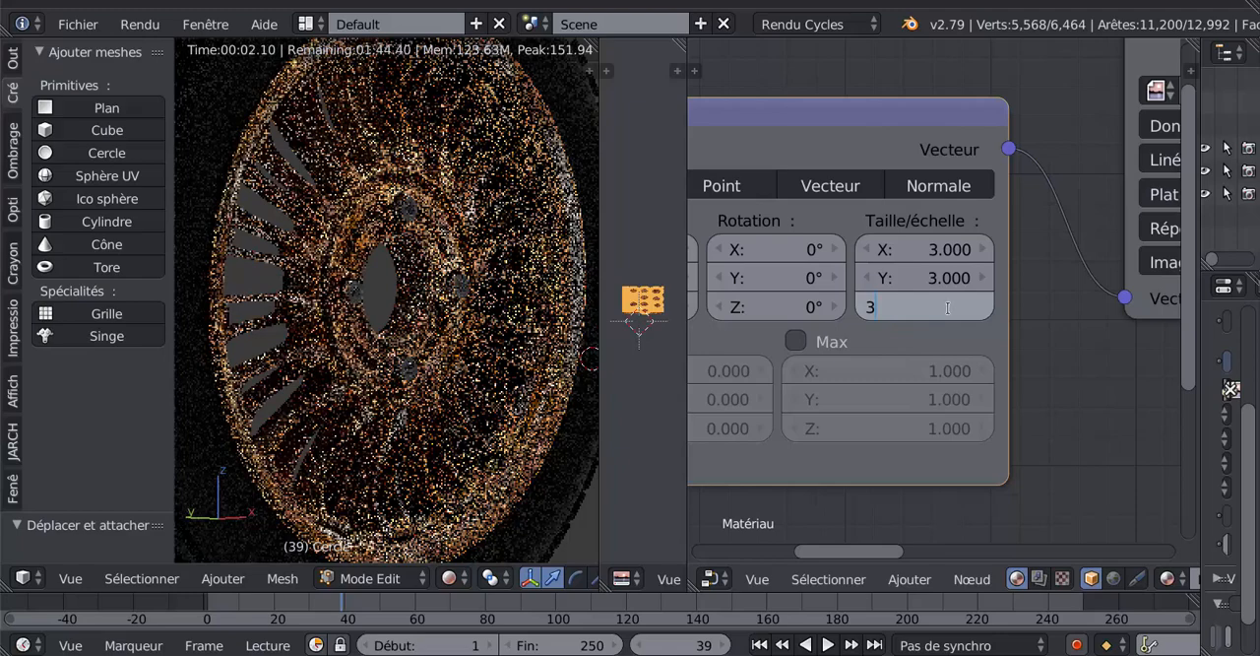
{"action": "key", "text": "Return"}
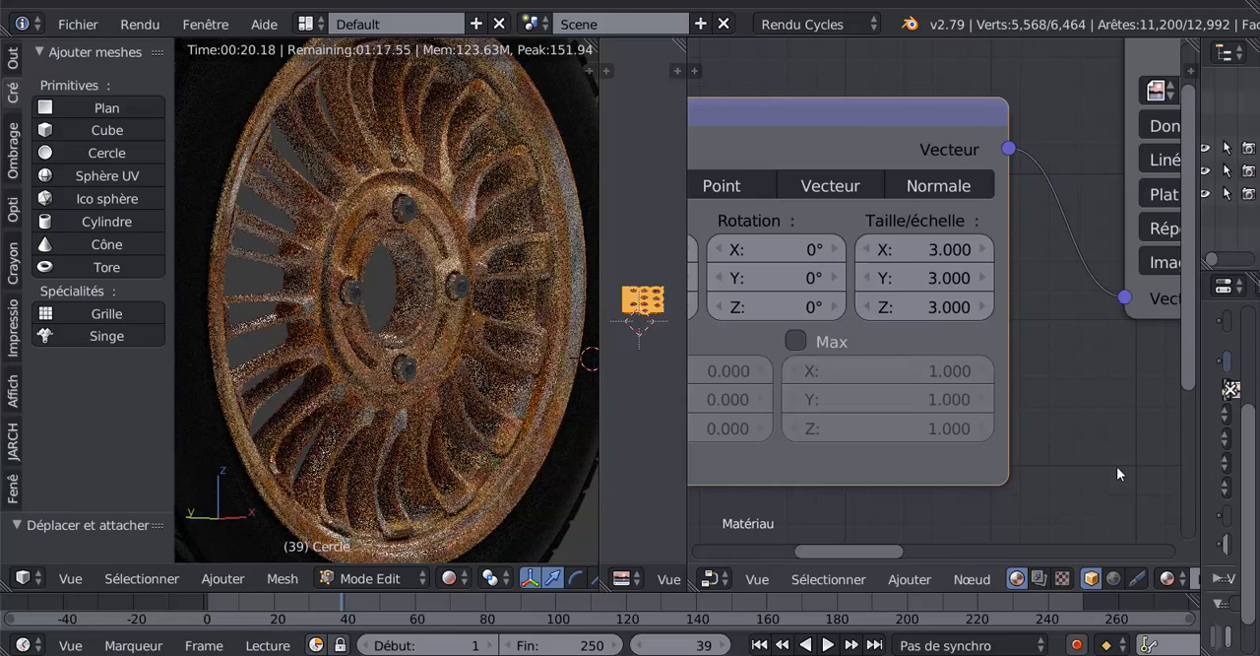
- Set the Placage node's X, Y and Z scale to 70
{"action": "left_click", "coordinate": [942, 246]}
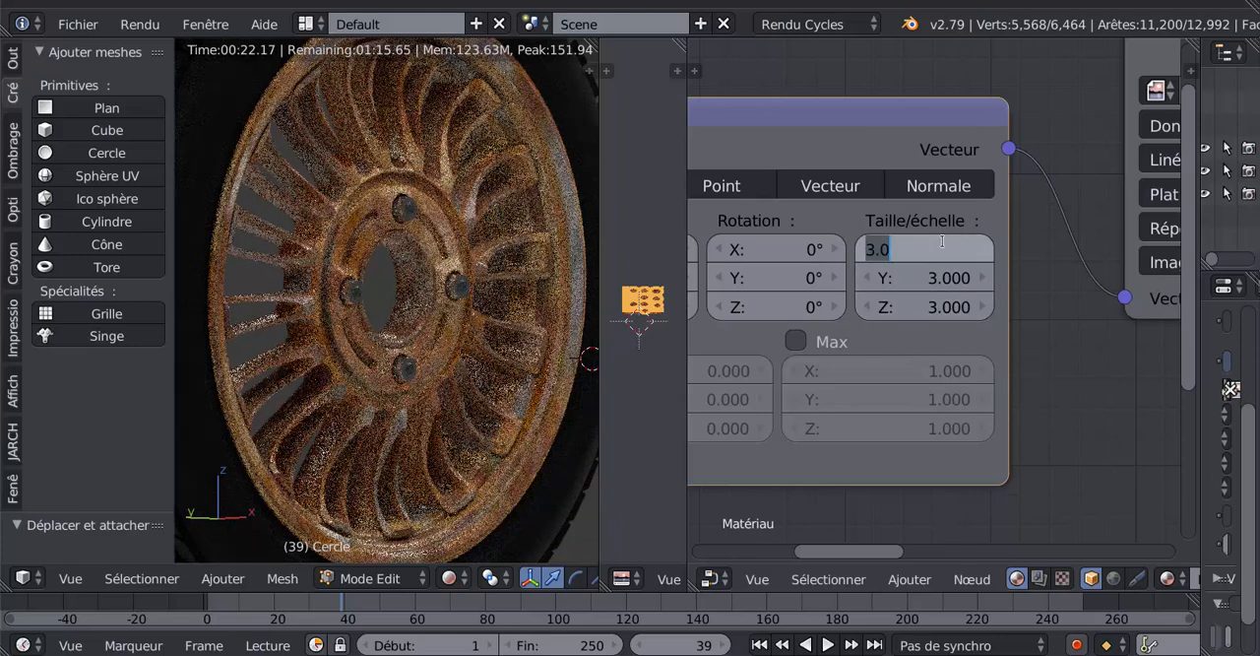
{"action": "type", "text": "70"}
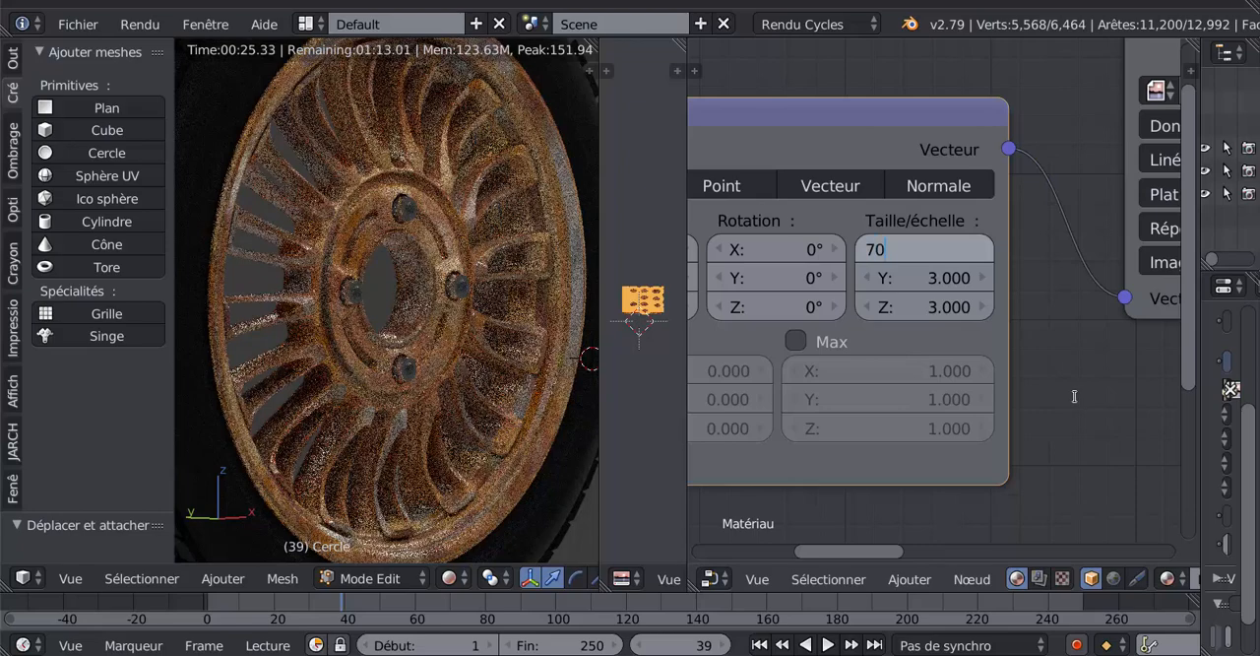
{"action": "key", "text": "Return"}
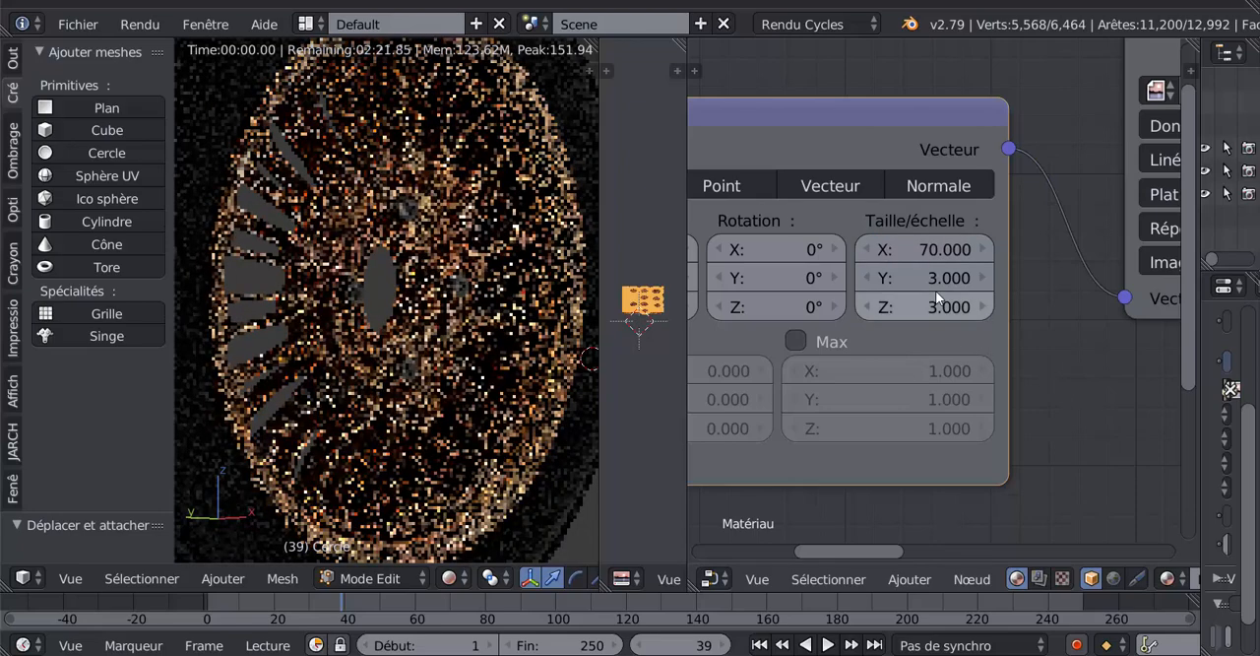
{"action": "left_click", "coordinate": [935, 288]}
{"action": "type", "text": "70"}
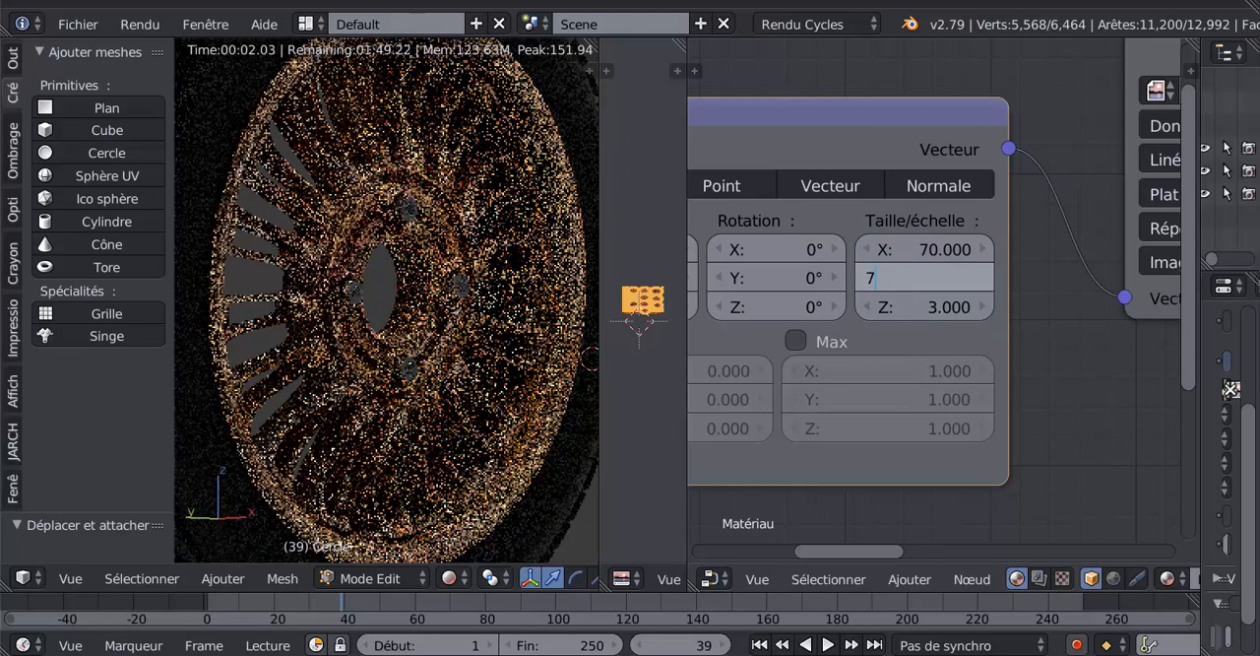
{"action": "key", "text": "Return"}
{"action": "left_click", "coordinate": [940, 306]}
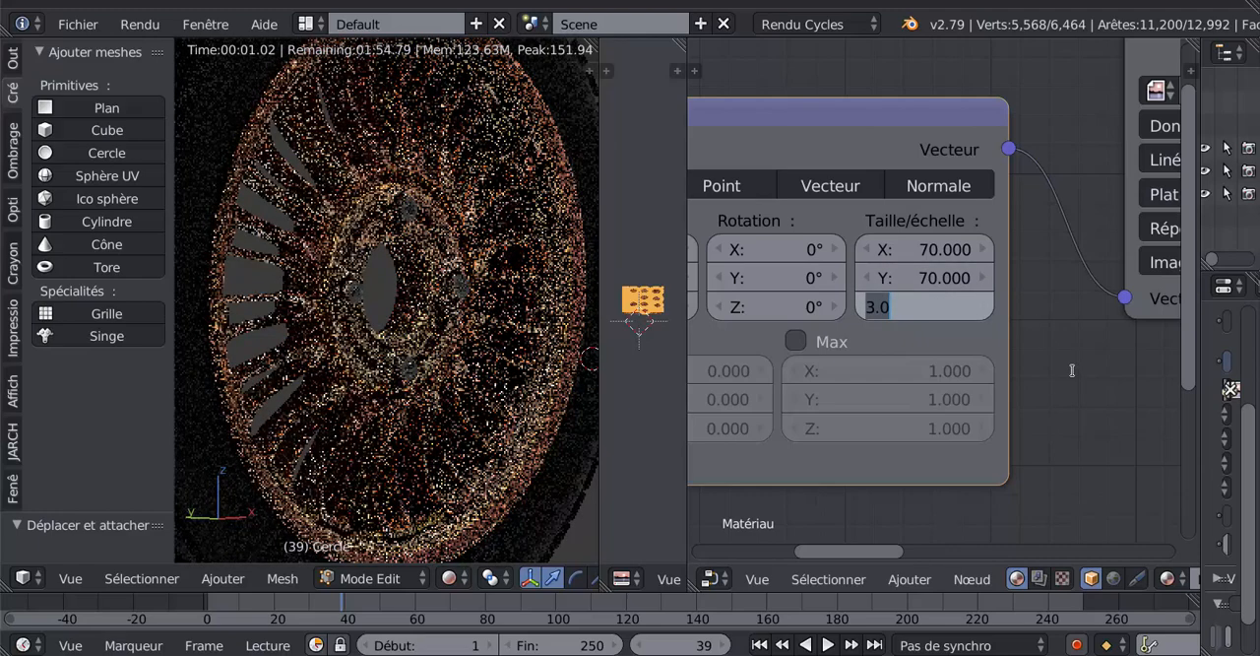
{"action": "type", "text": "70"}
{"action": "key", "text": "Return"}
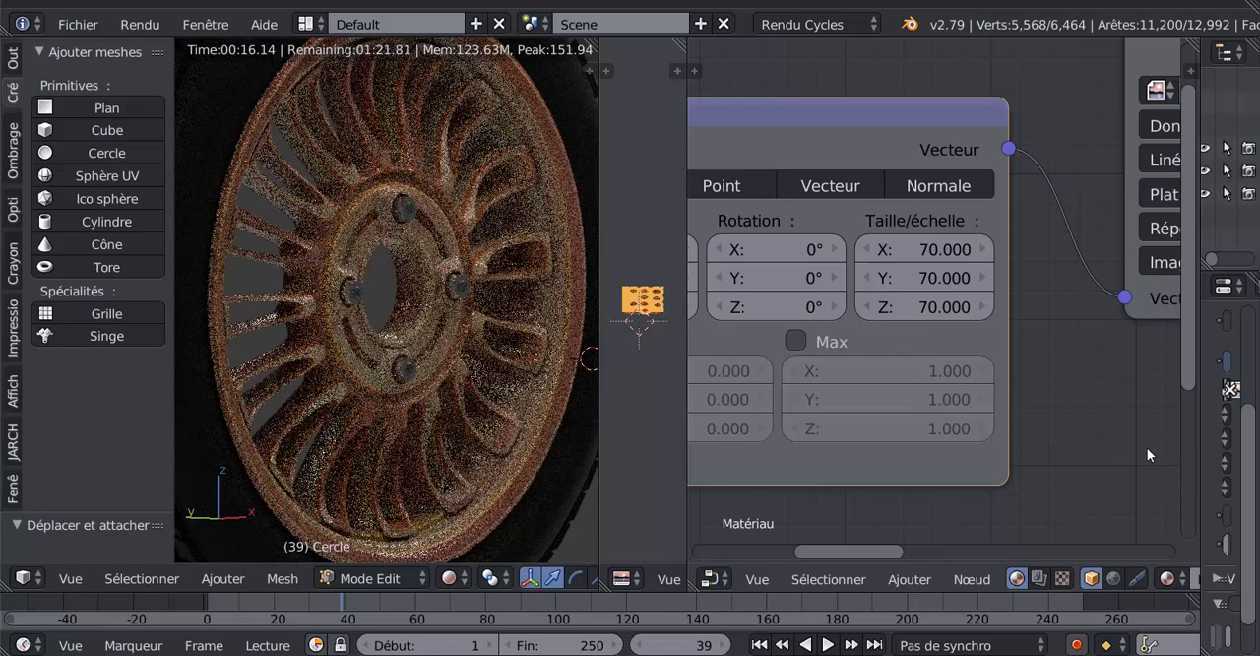
- Set the Placage node's X scale to 10000
{"action": "left_click", "coordinate": [945, 249]}
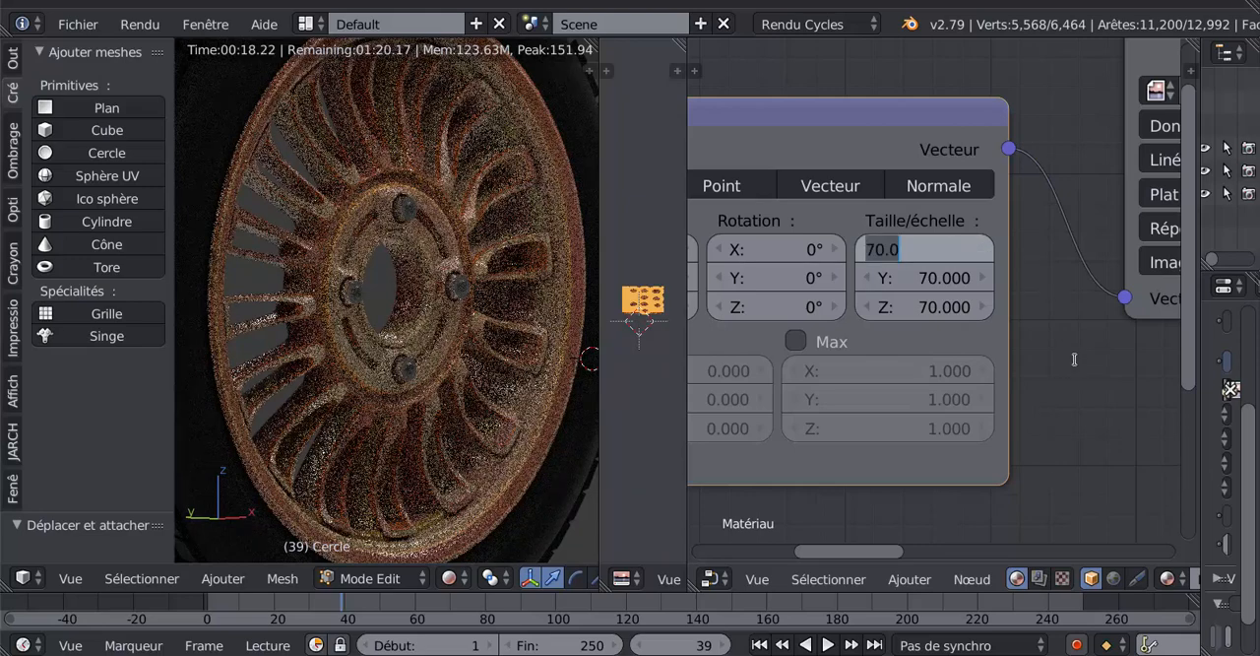
{"action": "type", "text": "500"}
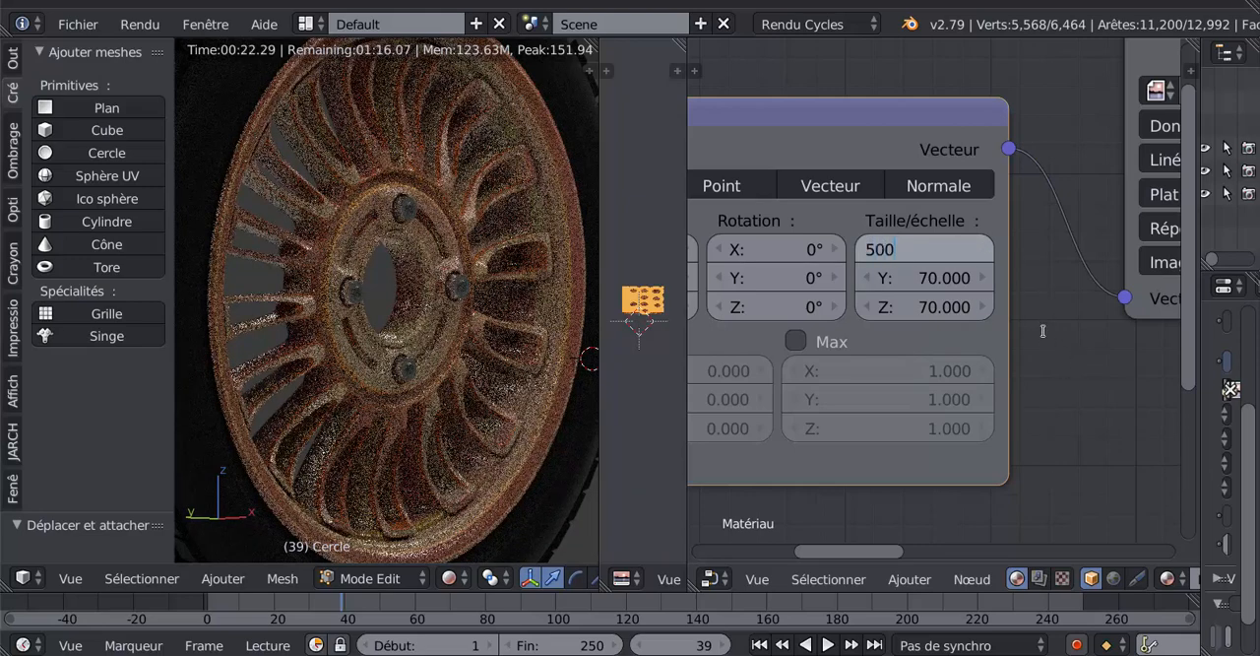
{"action": "key", "text": "BackSpace"}
{"action": "key", "text": "BackSpace"}
{"action": "key", "text": "BackSpace"}
{"action": "type", "text": "10000"}
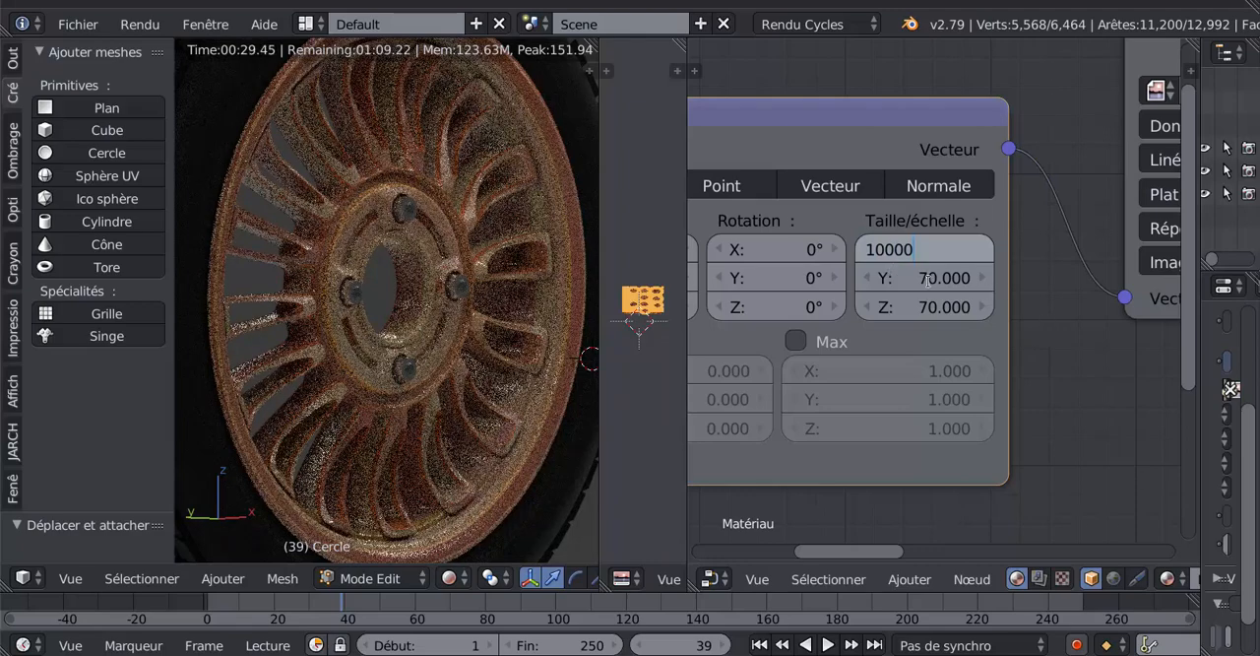
{"action": "key", "text": "Return"}
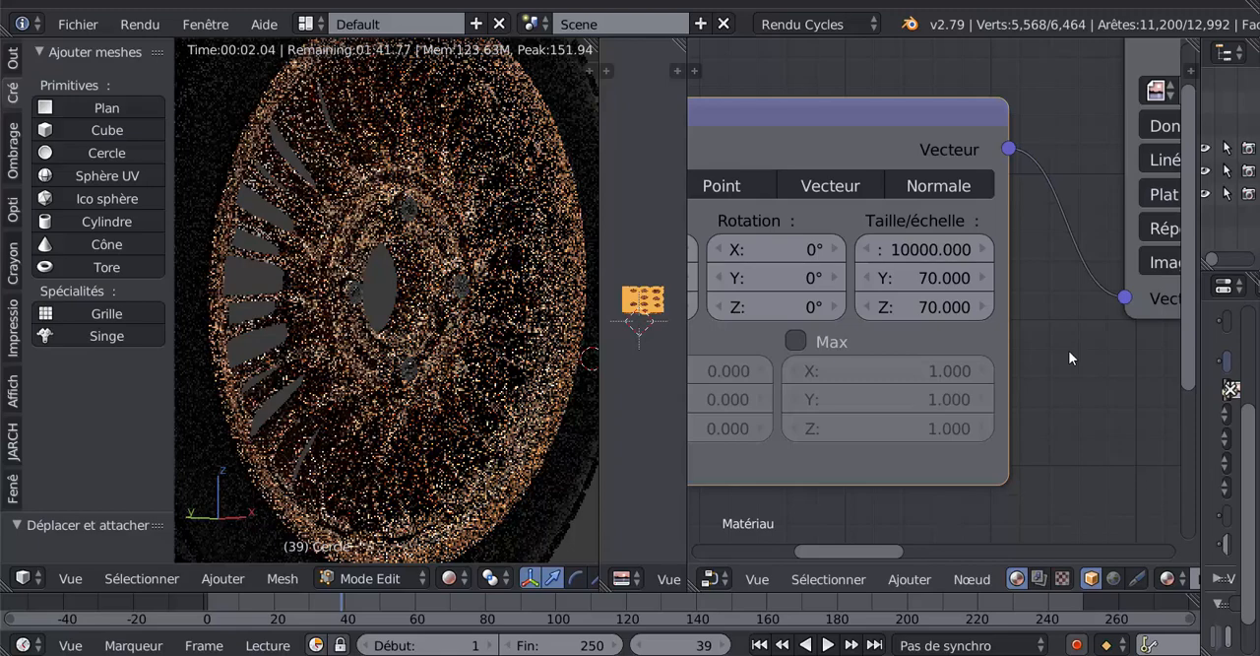
- Set the Placage node's Y and Z scale to 10000 as well, matching the X scale
{"action": "left_click", "coordinate": [971, 279]}
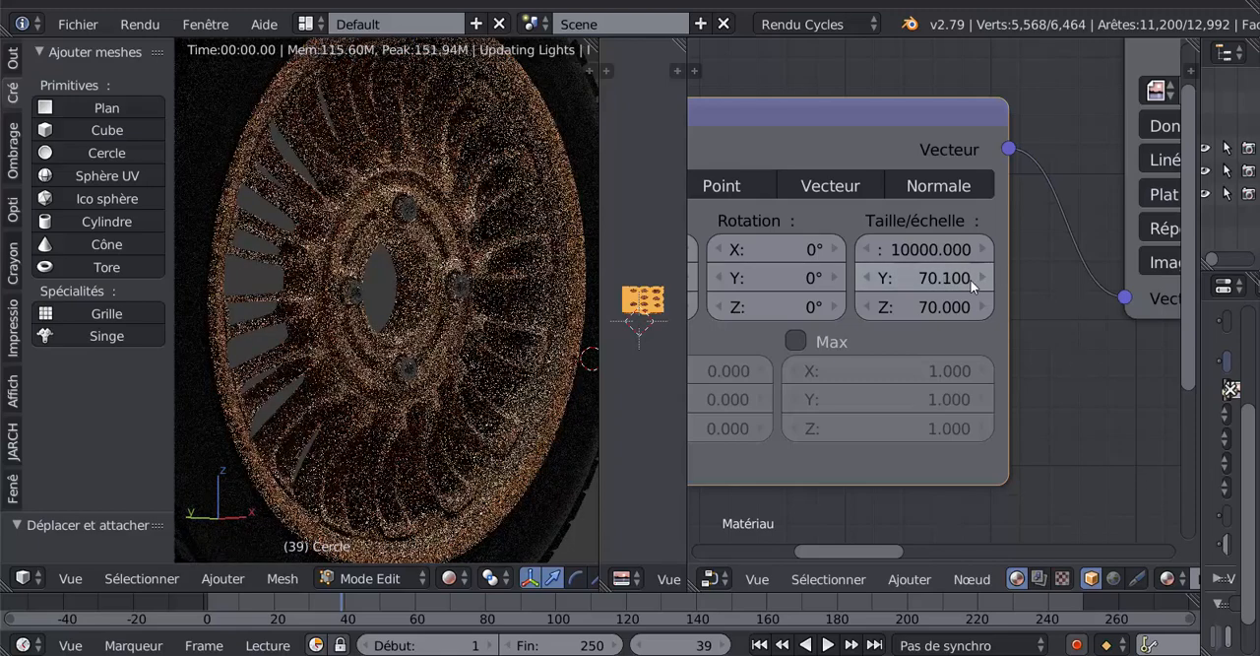
{"action": "left_click", "coordinate": [924, 277]}
{"action": "type", "text": "1"}
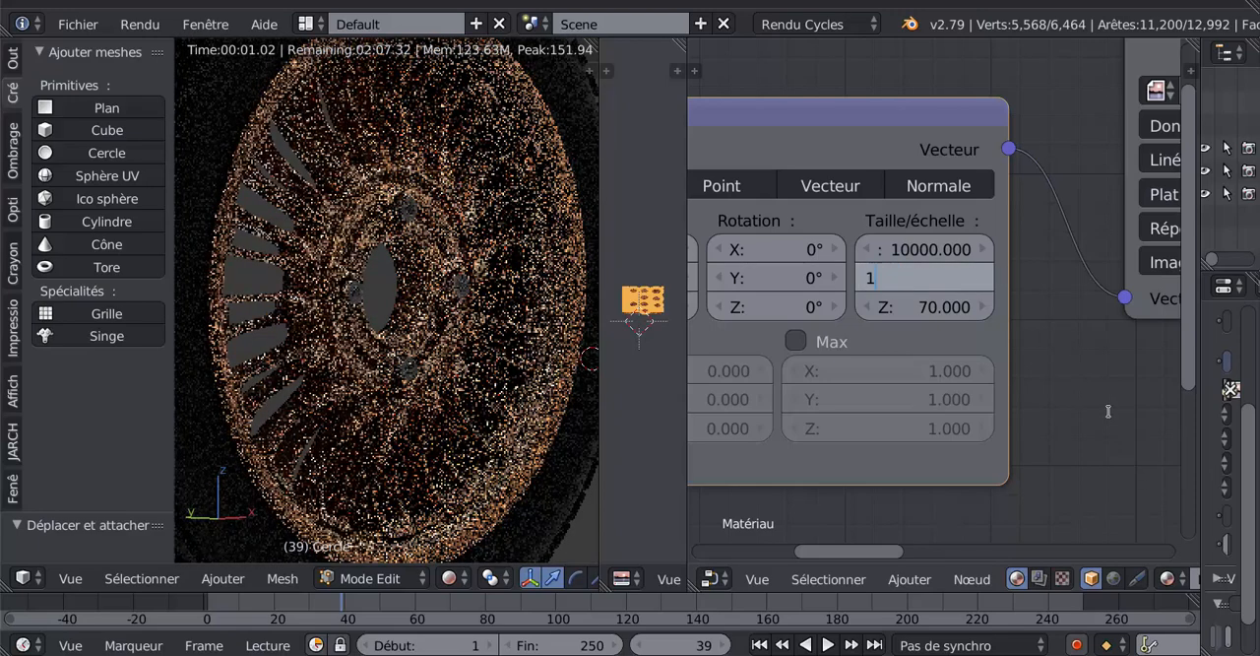
{"action": "type", "text": "0000"}
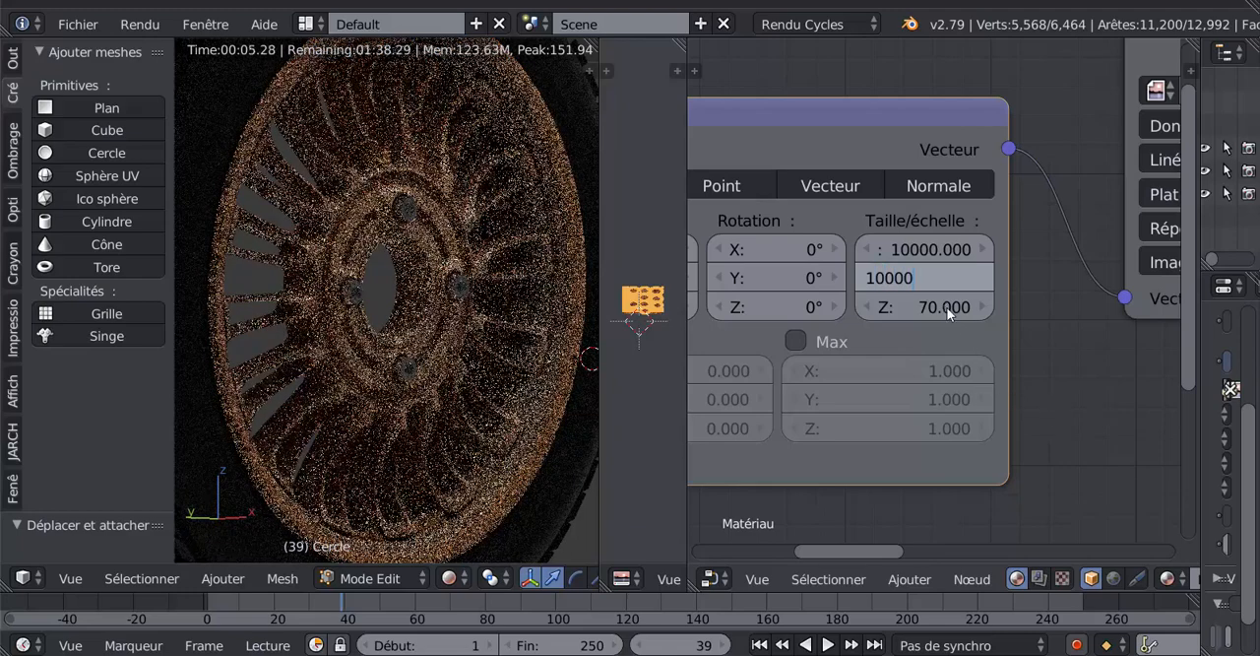
{"action": "key", "text": "Return"}
{"action": "key", "text": "Tab"}
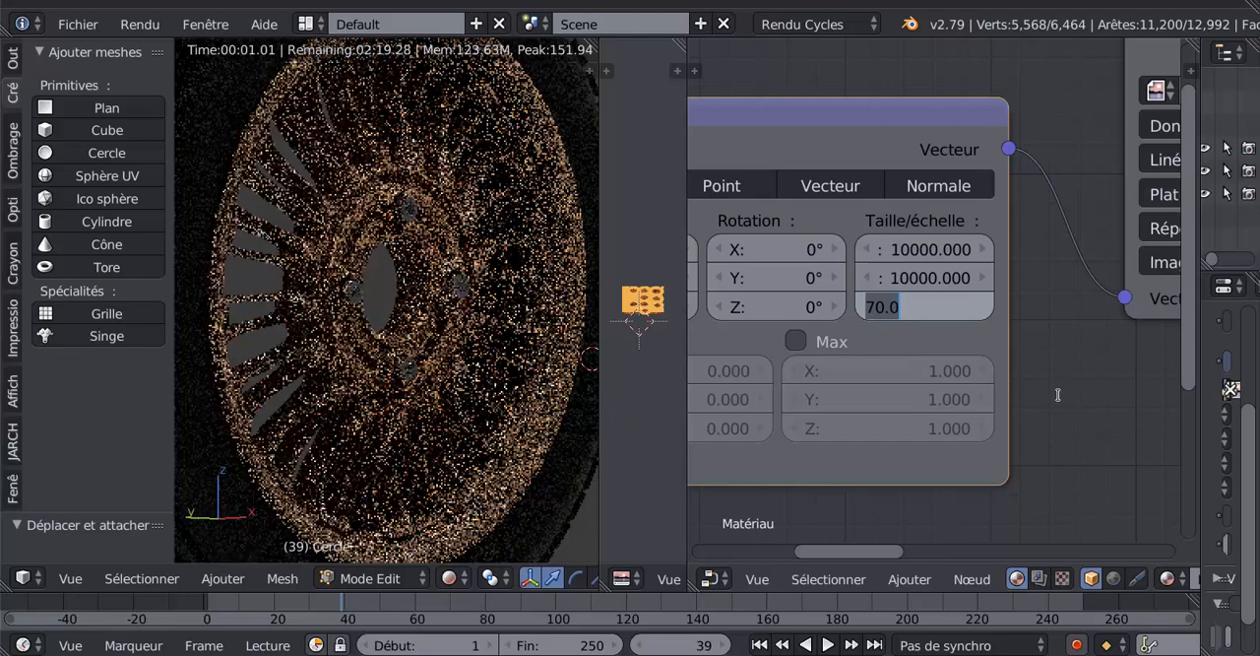
{"action": "type", "text": "10000"}
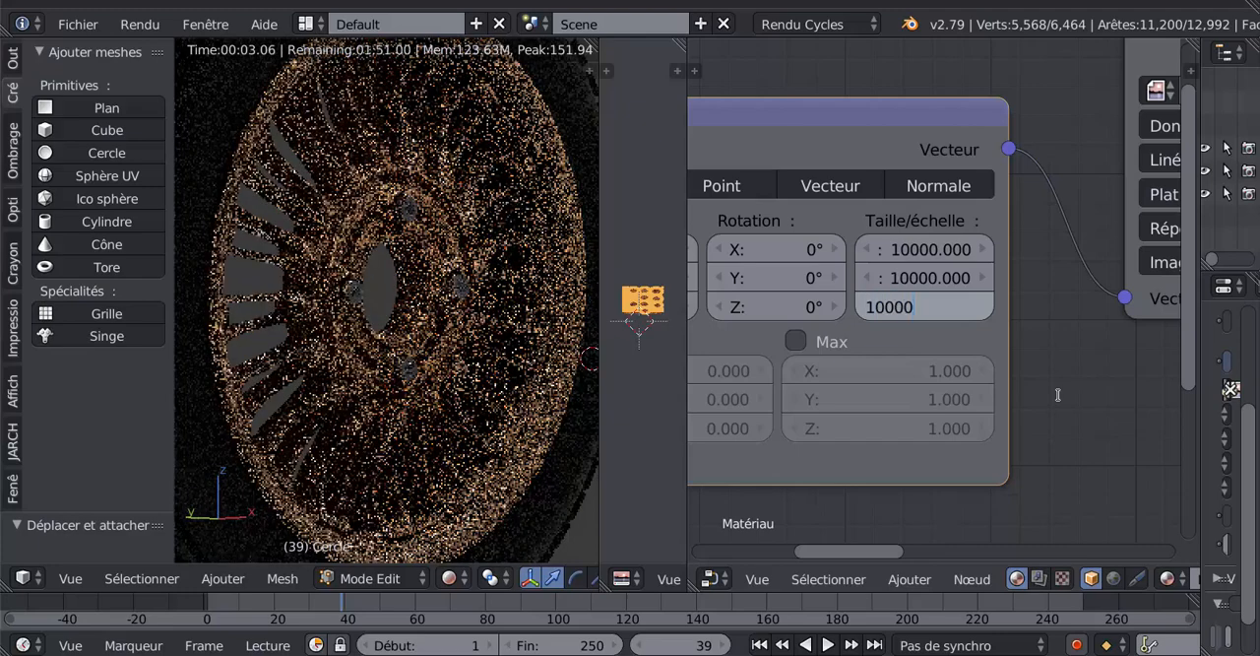
{"action": "key", "text": "Return"}
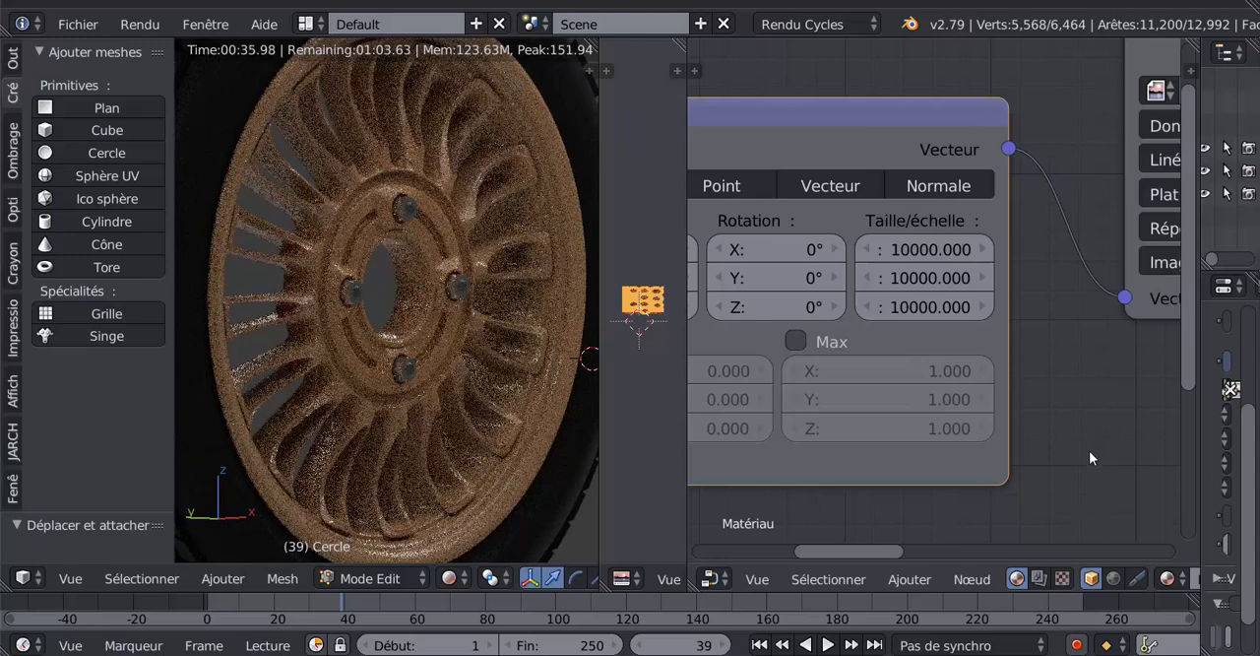
{"action": "scroll", "coordinate": [1065, 445], "scroll_direction": "down", "scroll_amount": 3}
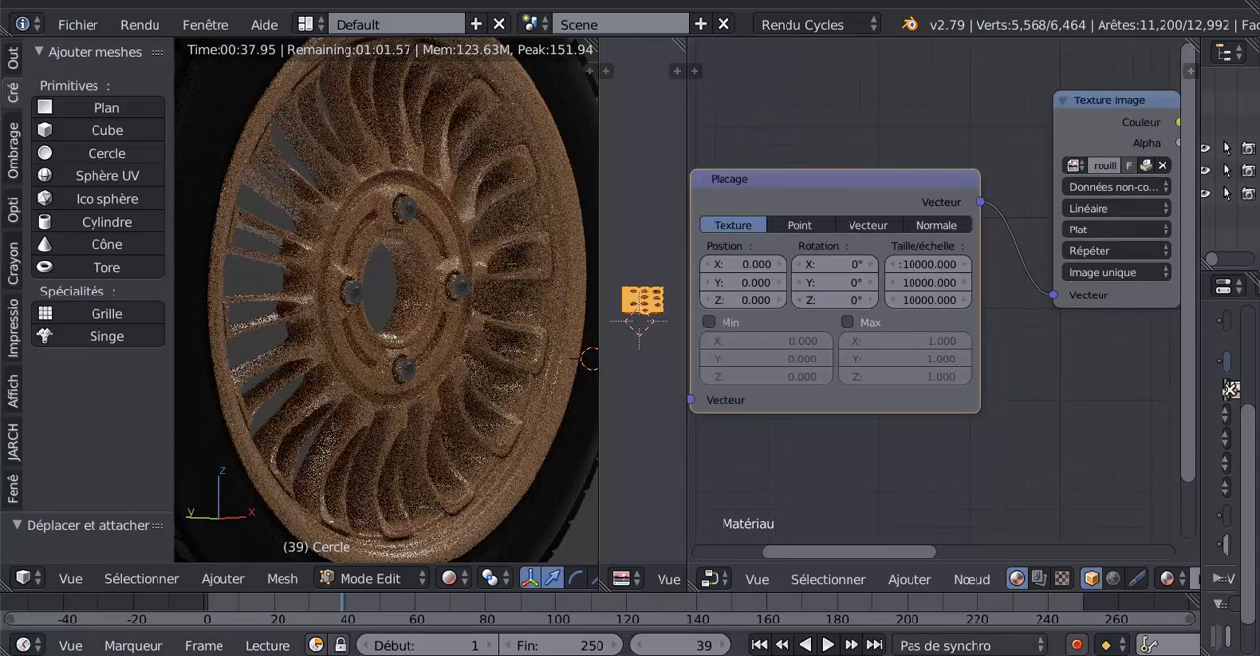
- Switch to the other Blender window with the black painted rim and bring its Placage node into view
{"action": "mouse_move", "coordinate": [1008, 646]}
{"action": "left_click", "coordinate": [971, 599]}
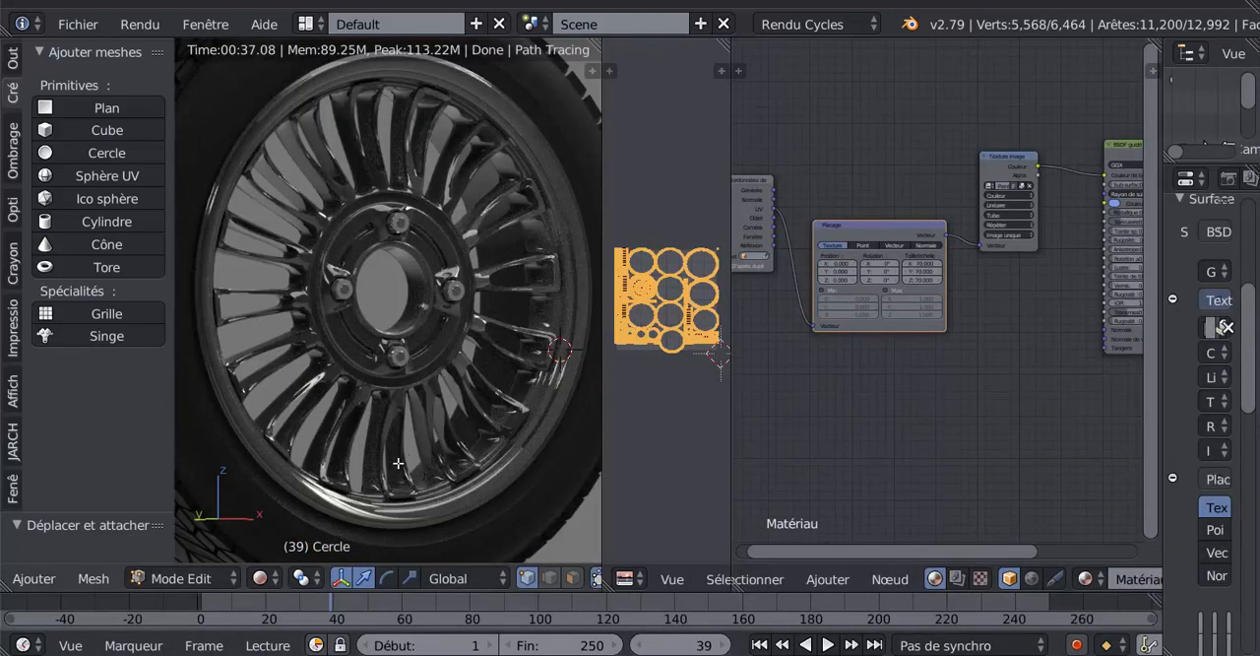
{"action": "scroll", "coordinate": [911, 384], "scroll_direction": "up", "scroll_amount": 2}
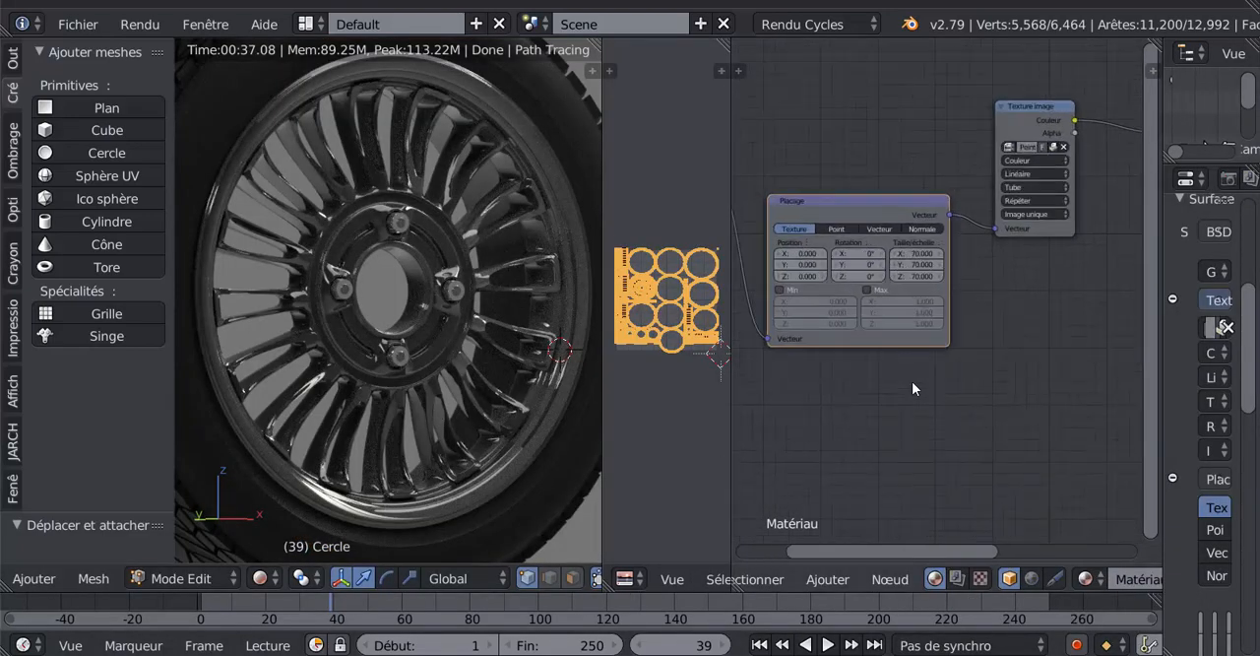
{"action": "scroll", "coordinate": [912, 383], "scroll_direction": "down", "scroll_amount": 1}
{"action": "middle_click_drag", "start_coordinate": [921, 393], "coordinate": [944, 422]}
{"action": "scroll", "coordinate": [464, 413], "scroll_direction": "up", "scroll_amount": 1}
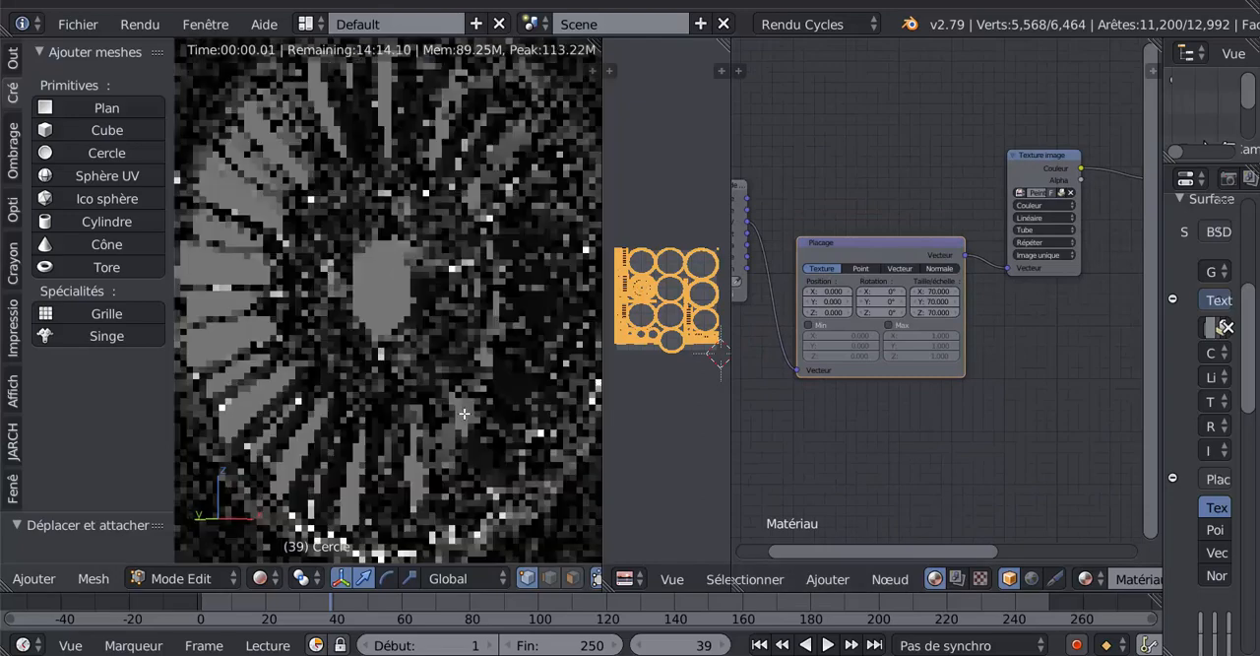
- Set the X, Y and Z scale of the black rim's Placage node to 1
{"action": "left_click", "coordinate": [924, 293]}
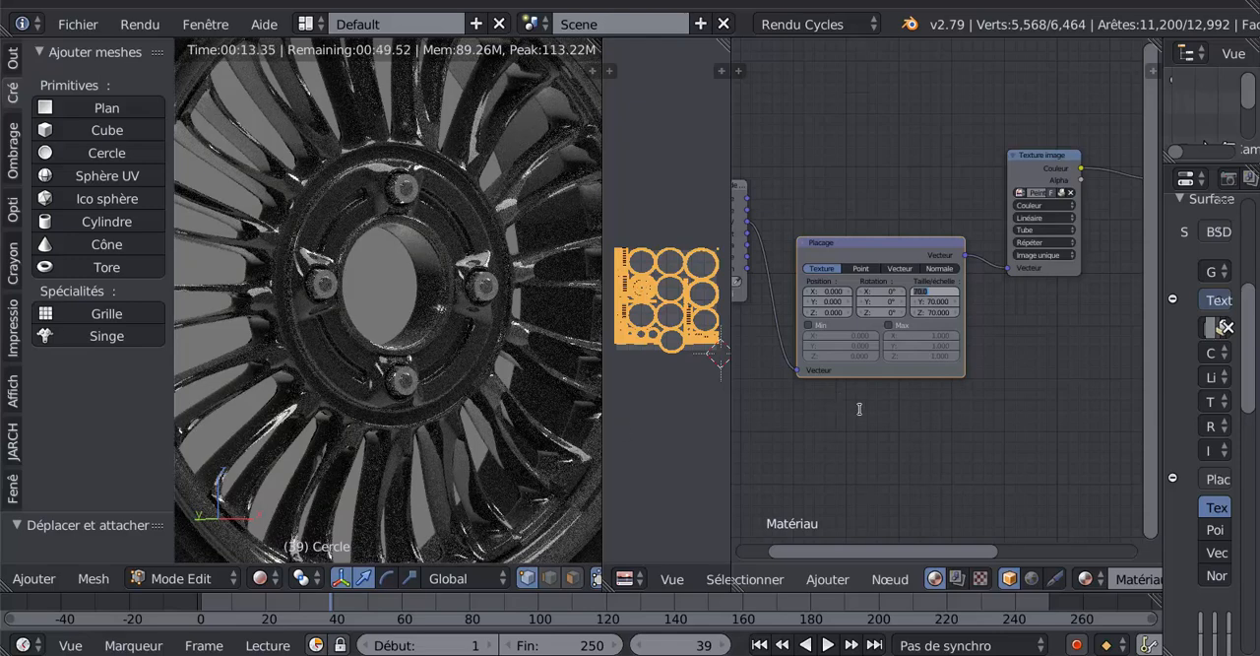
{"action": "left_click", "coordinate": [937, 288]}
{"action": "key", "text": "Return"}
{"action": "scroll", "coordinate": [1028, 375], "scroll_direction": "up", "scroll_amount": 5}
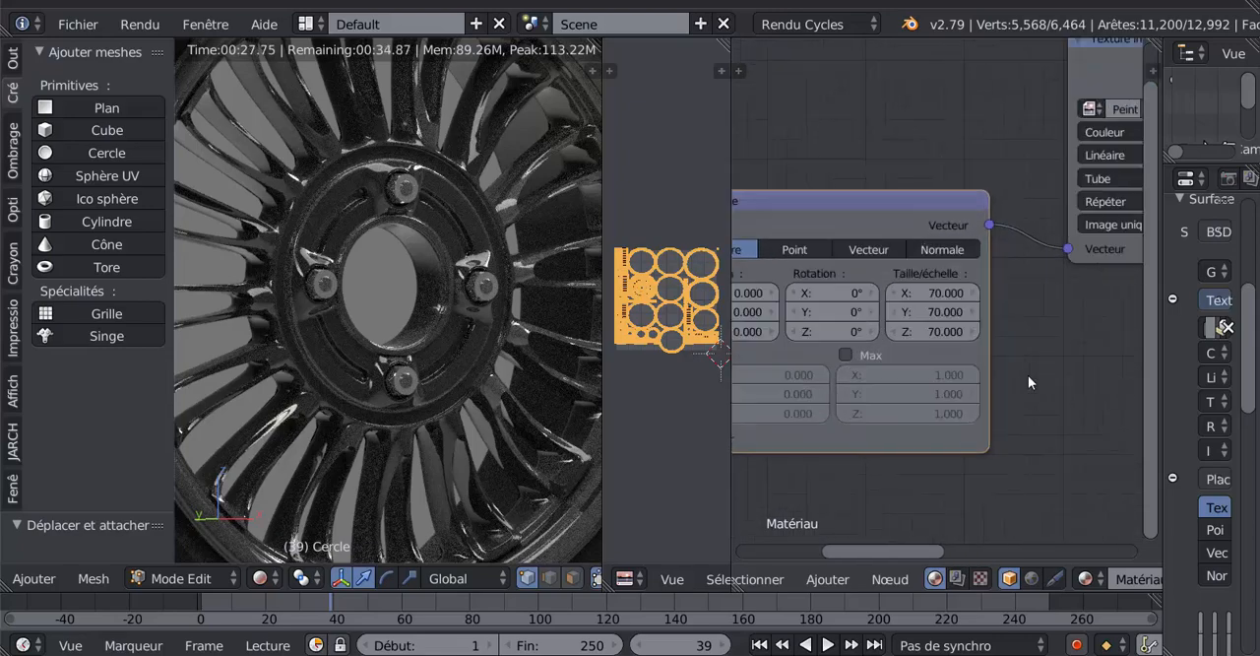
{"action": "left_click", "coordinate": [945, 293]}
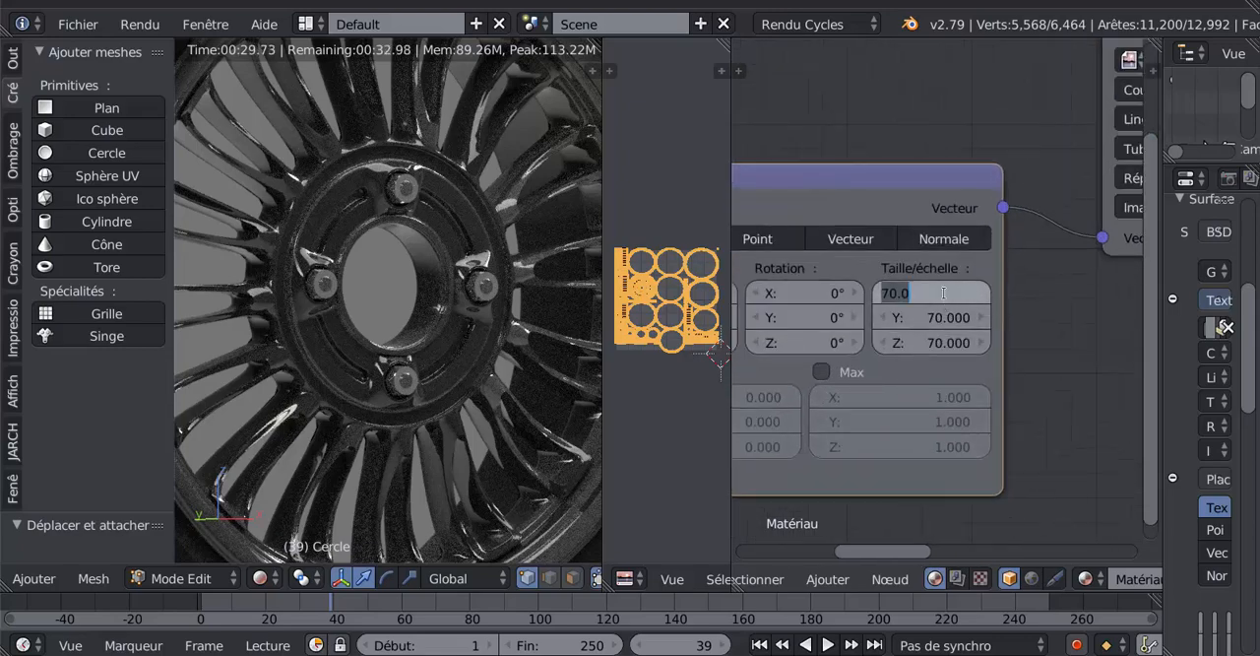
{"action": "type", "text": "1"}
{"action": "left_click", "coordinate": [948, 319]}
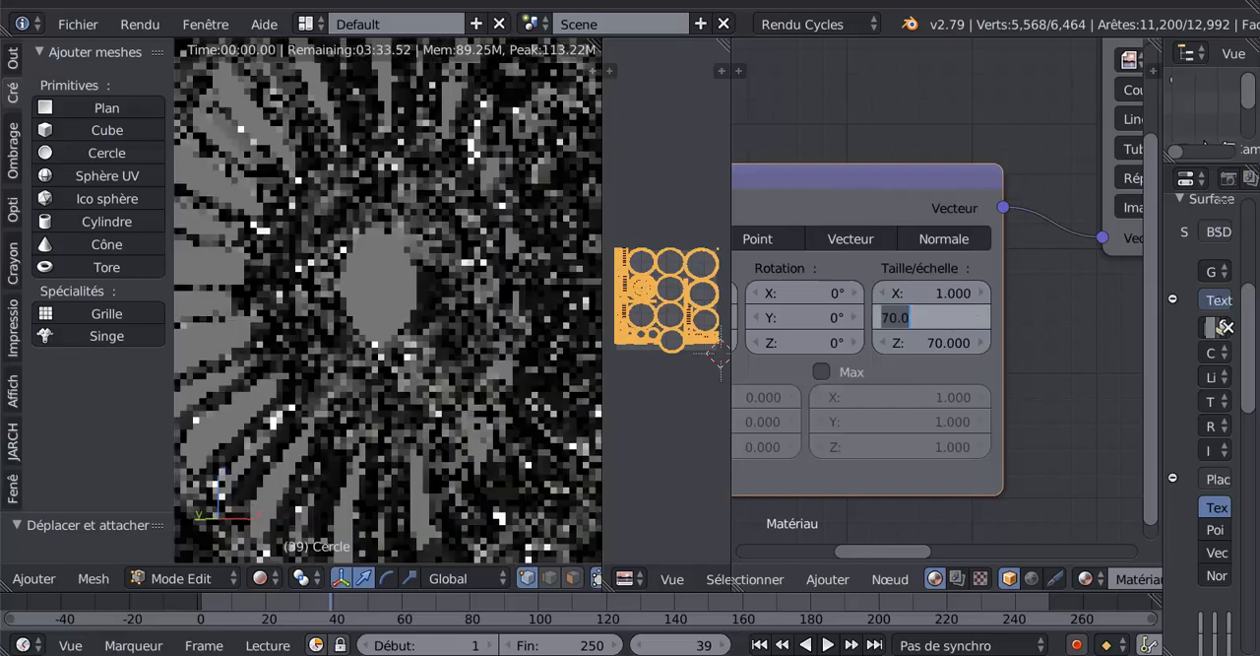
{"action": "type", "text": "1"}
{"action": "left_click", "coordinate": [952, 342]}
{"action": "type", "text": "1"}
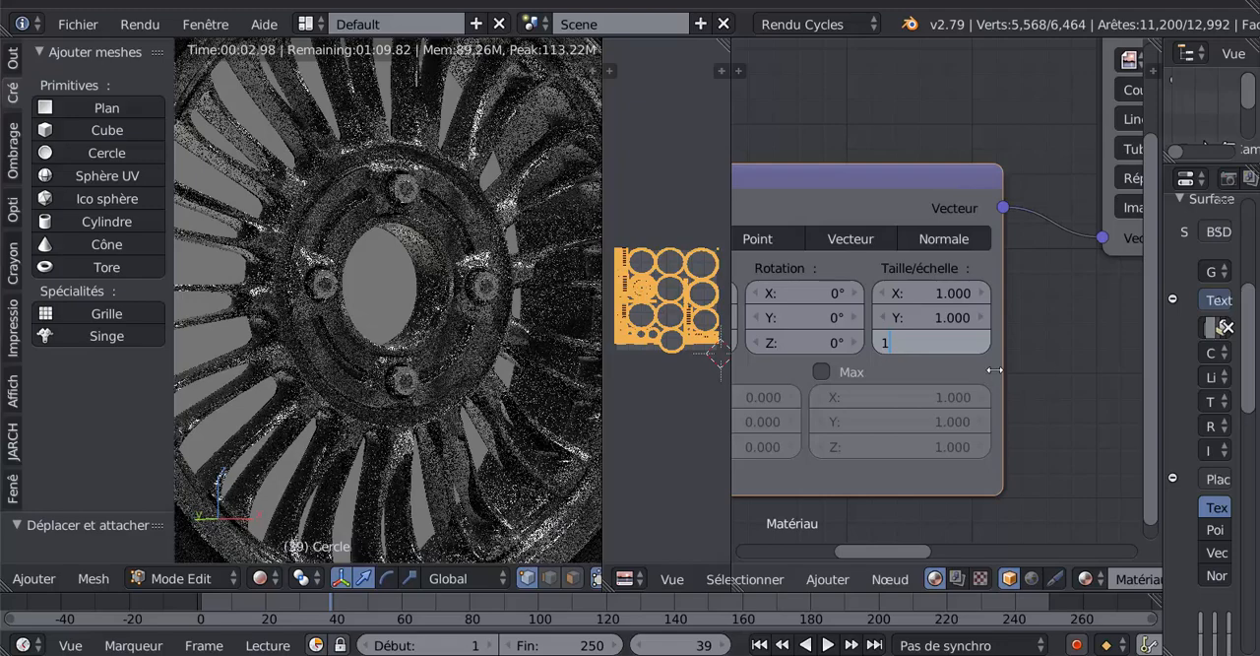
{"action": "key", "text": "Return"}
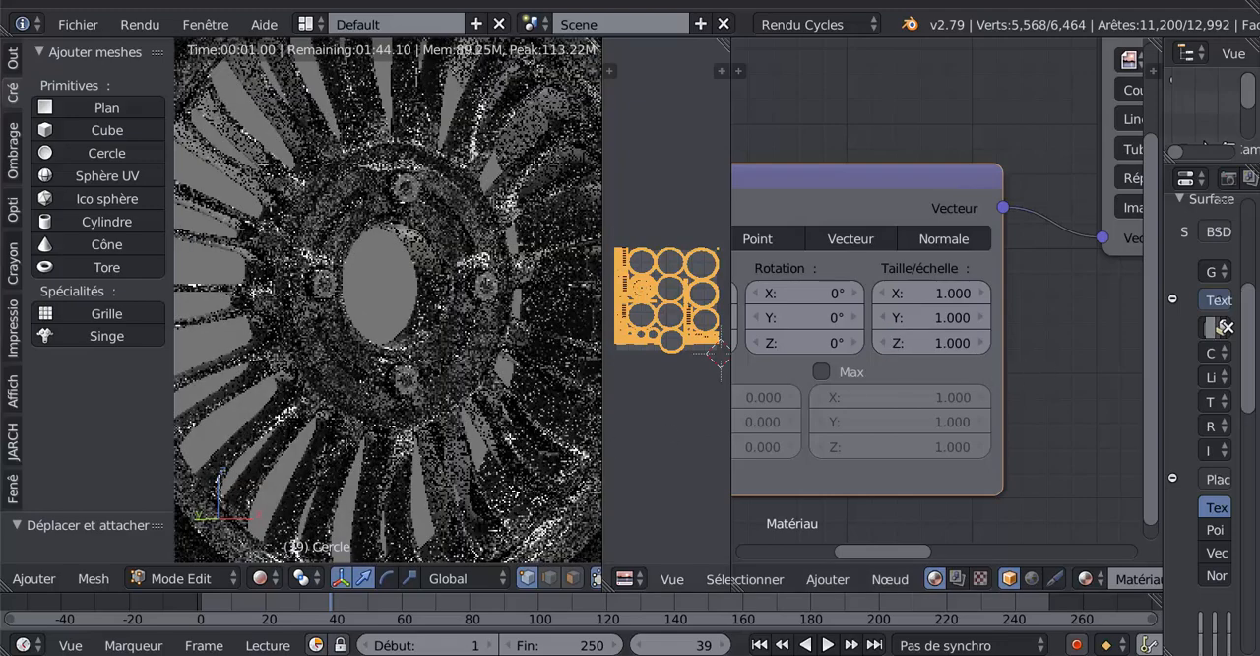
- Connect the Texture image node's Couleur output to the Déplacement input of the Sortie de matériau node
{"action": "scroll", "coordinate": [483, 448], "scroll_direction": "down", "scroll_amount": 1}
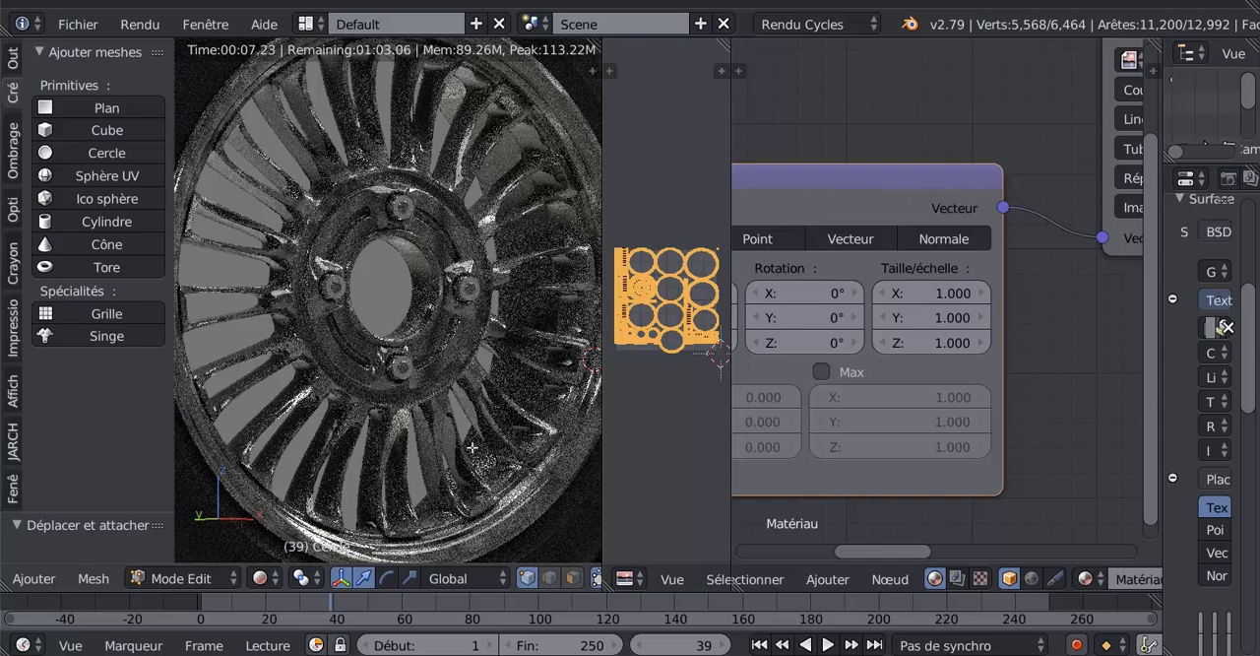
{"action": "scroll", "coordinate": [1052, 284], "scroll_direction": "down", "scroll_amount": 2}
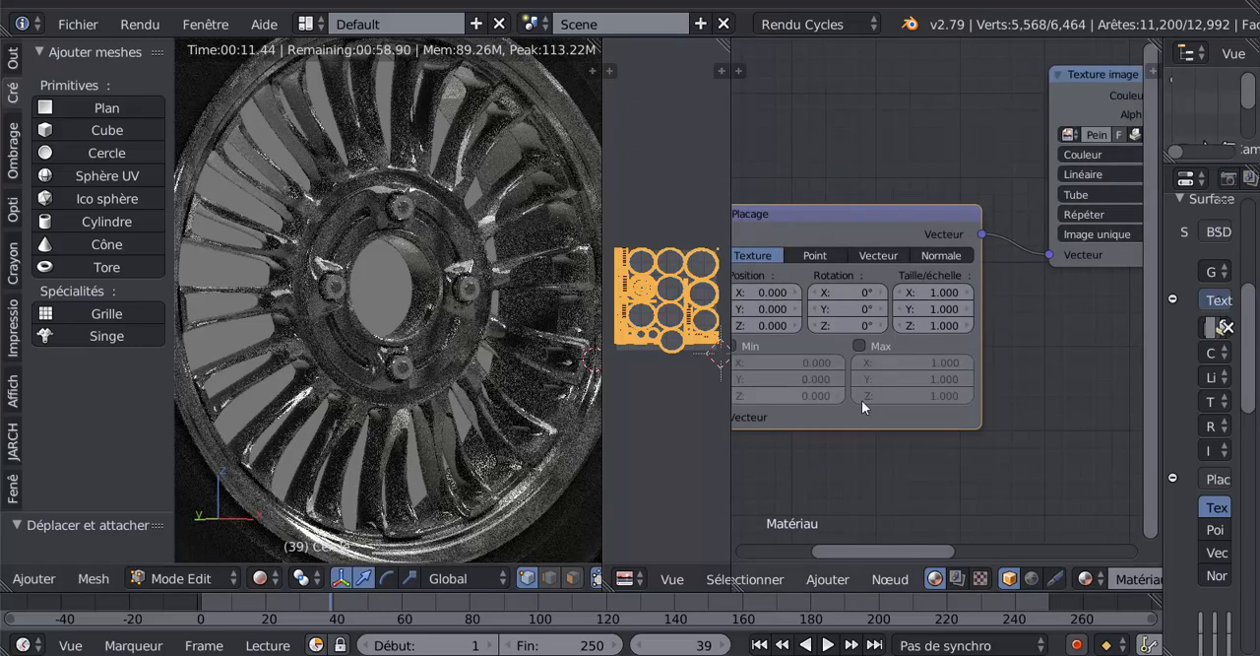
{"action": "scroll", "coordinate": [1020, 387], "scroll_direction": "down", "scroll_amount": 3}
{"action": "middle_click_drag", "start_coordinate": [1061, 390], "coordinate": [810, 412]}
{"action": "scroll", "coordinate": [855, 405], "scroll_direction": "down", "scroll_amount": 1}
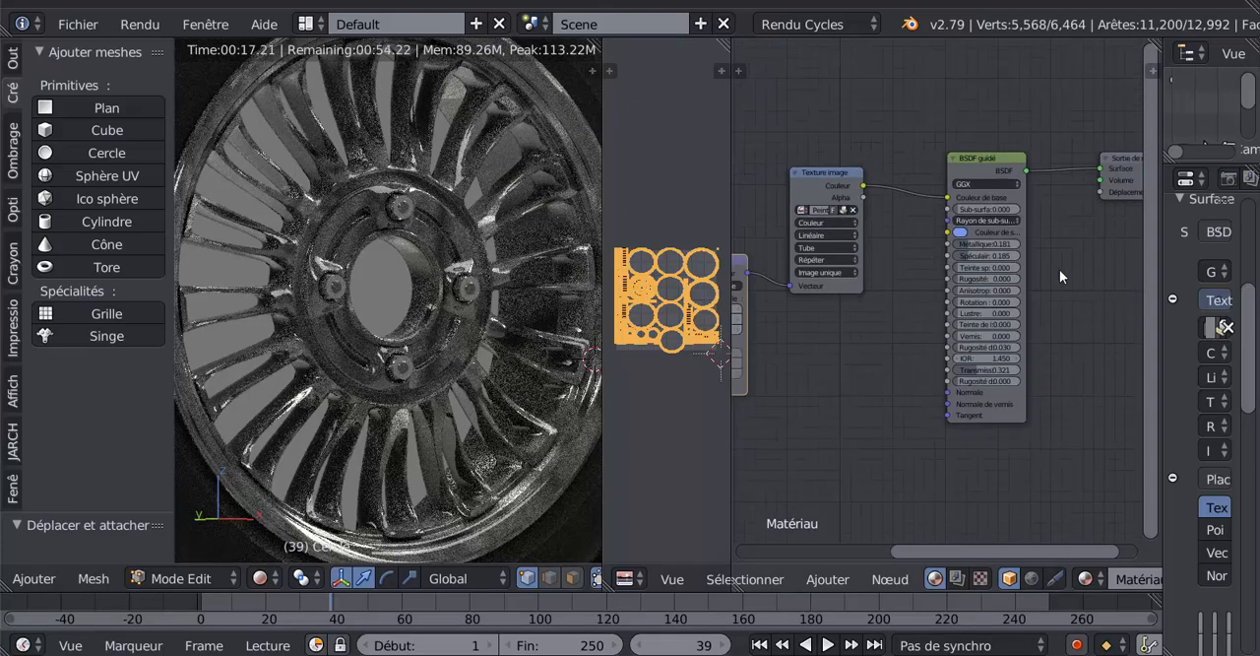
{"action": "left_click_drag", "start_coordinate": [842, 182], "coordinate": [1099, 191]}
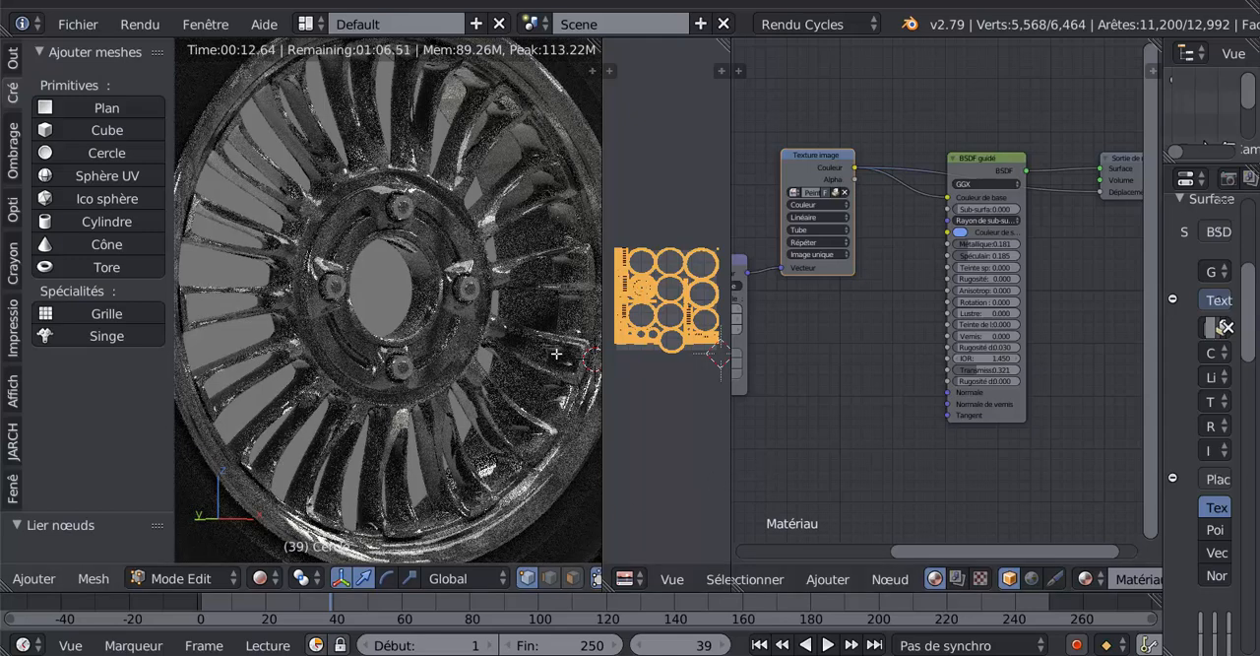
- Add a Bump vector node and place it below the Texture image node, beside the BSDF guidé node
{"action": "scroll", "coordinate": [893, 375], "scroll_direction": "down", "scroll_amount": 1}
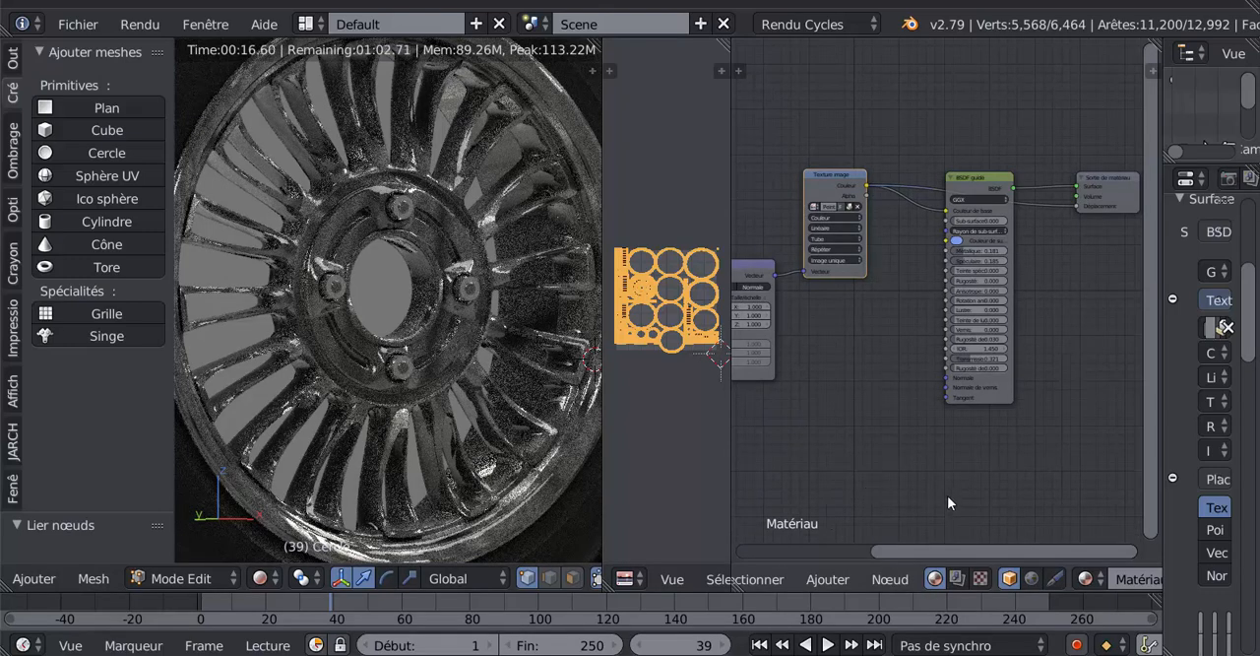
{"action": "left_click", "coordinate": [881, 579]}
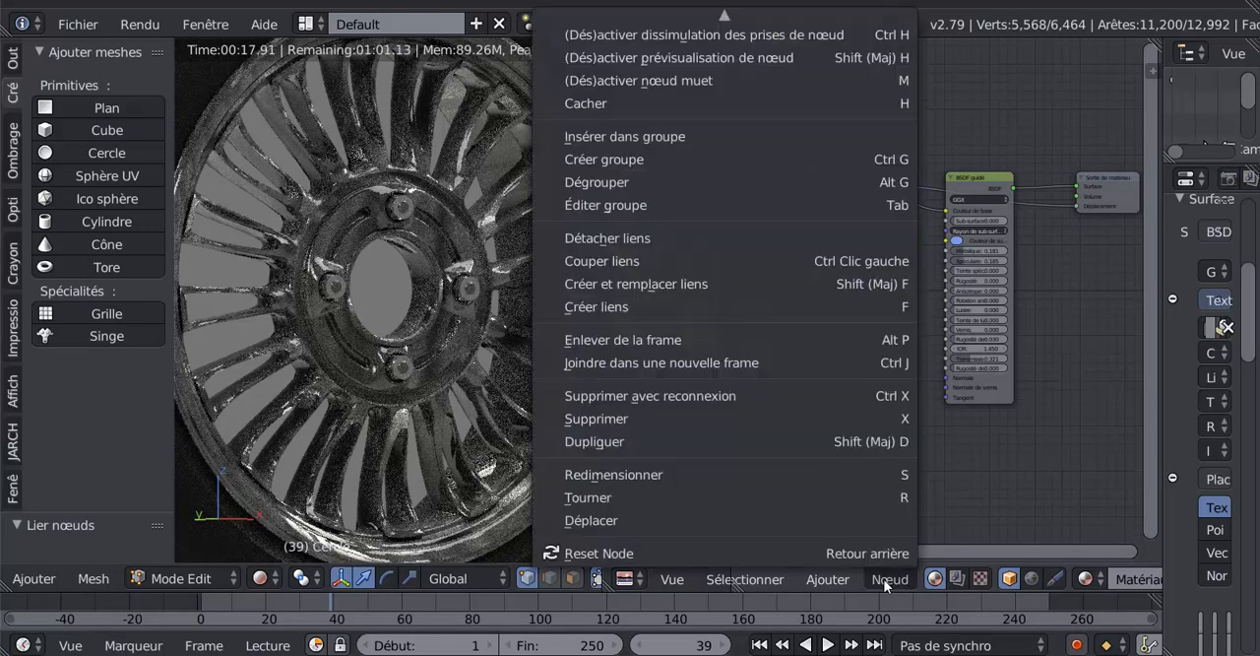
{"action": "mouse_move", "coordinate": [820, 578]}
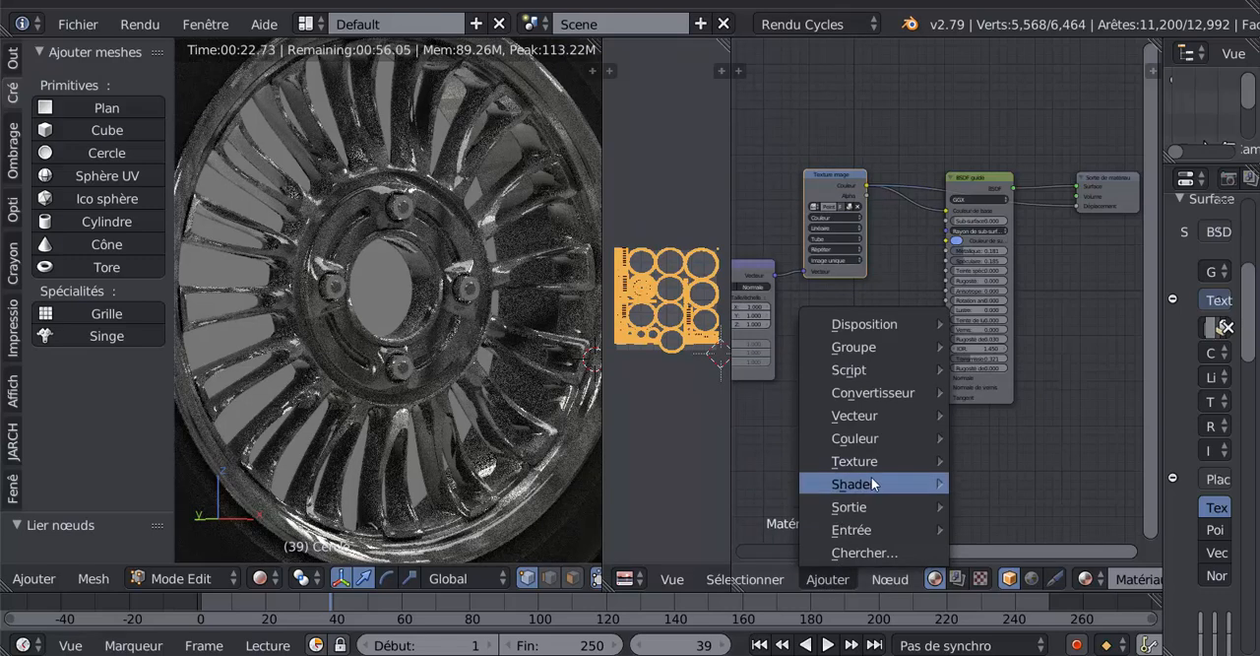
{"action": "mouse_move", "coordinate": [869, 482]}
{"action": "mouse_move", "coordinate": [862, 438]}
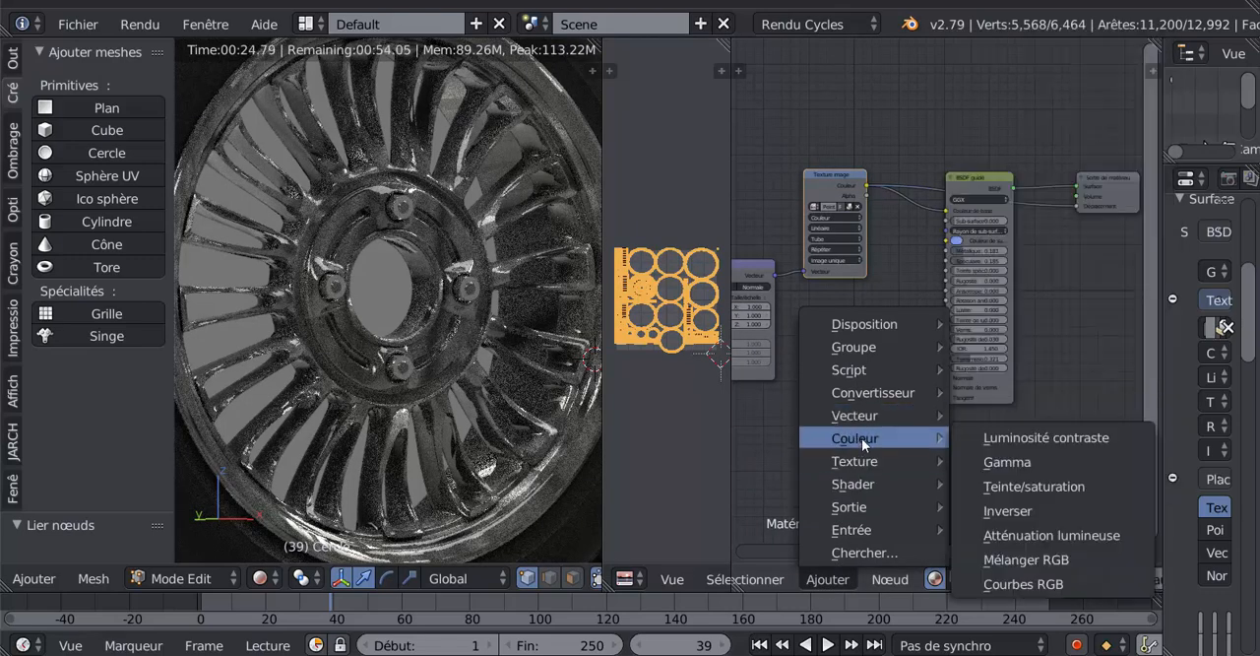
{"action": "mouse_move", "coordinate": [863, 416]}
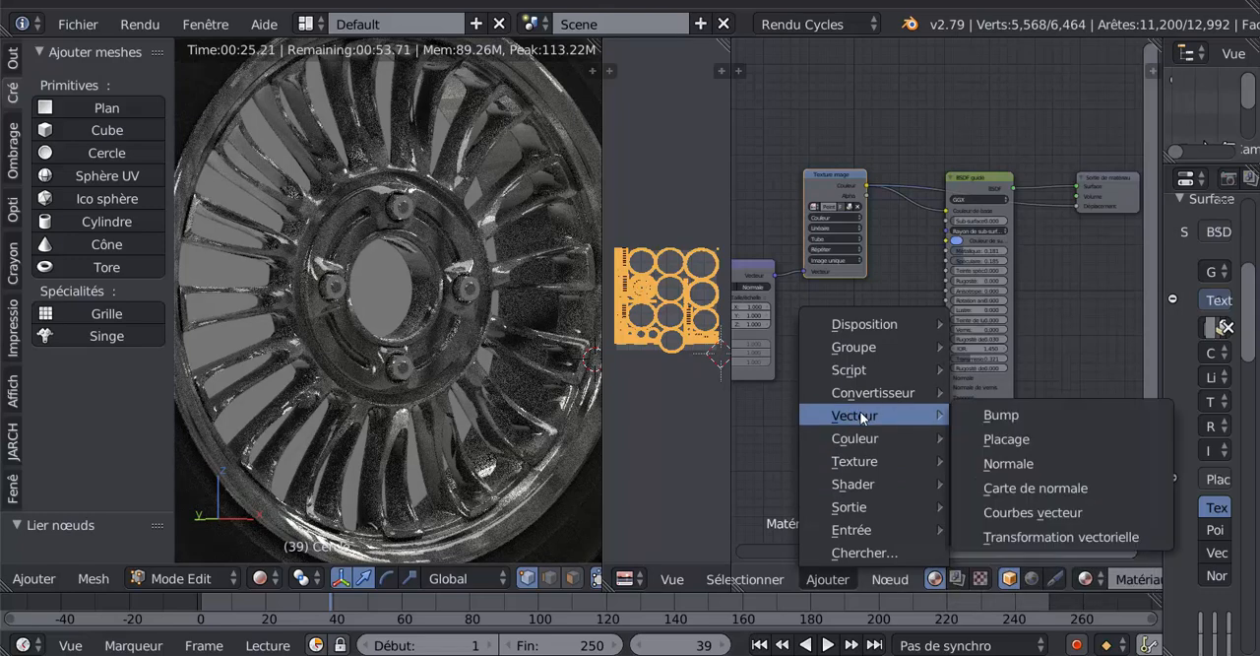
{"action": "left_click", "coordinate": [1013, 416]}
{"action": "left_click", "coordinate": [855, 322]}
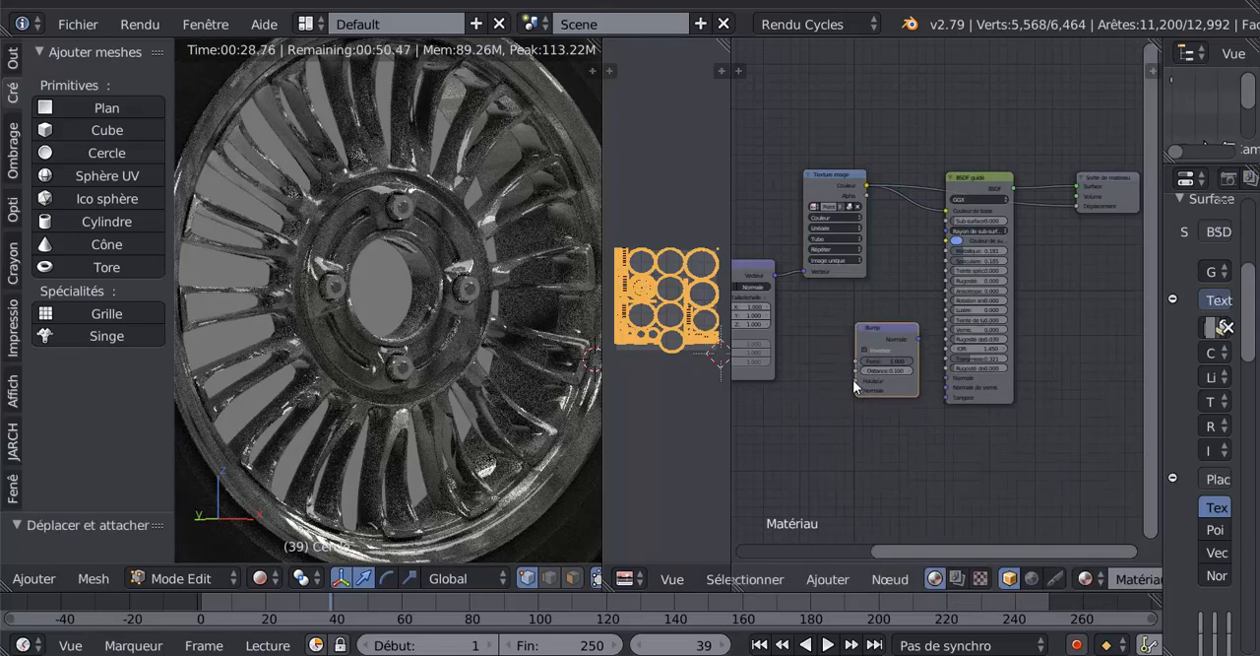
- Connect the Texture image's Couleur output to the Bump node's Hauteur input and space the two nodes apart
{"action": "left_click_drag", "start_coordinate": [853, 167], "coordinate": [834, 394]}
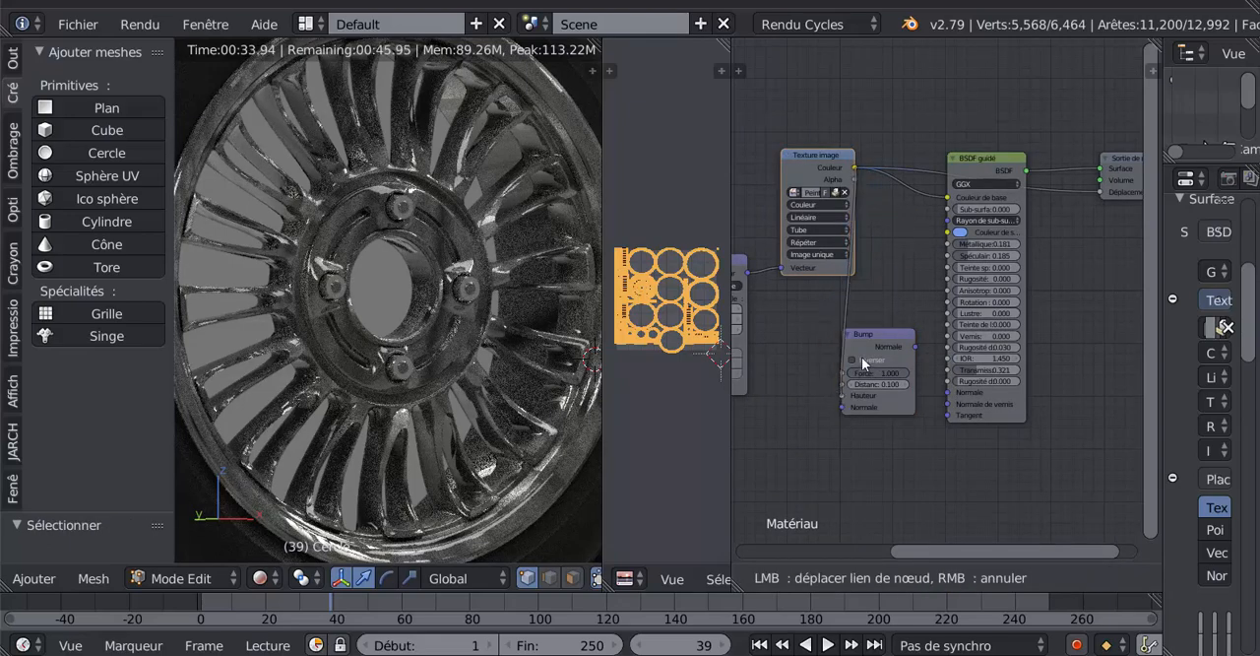
{"action": "left_click_drag", "start_coordinate": [887, 339], "coordinate": [903, 329]}
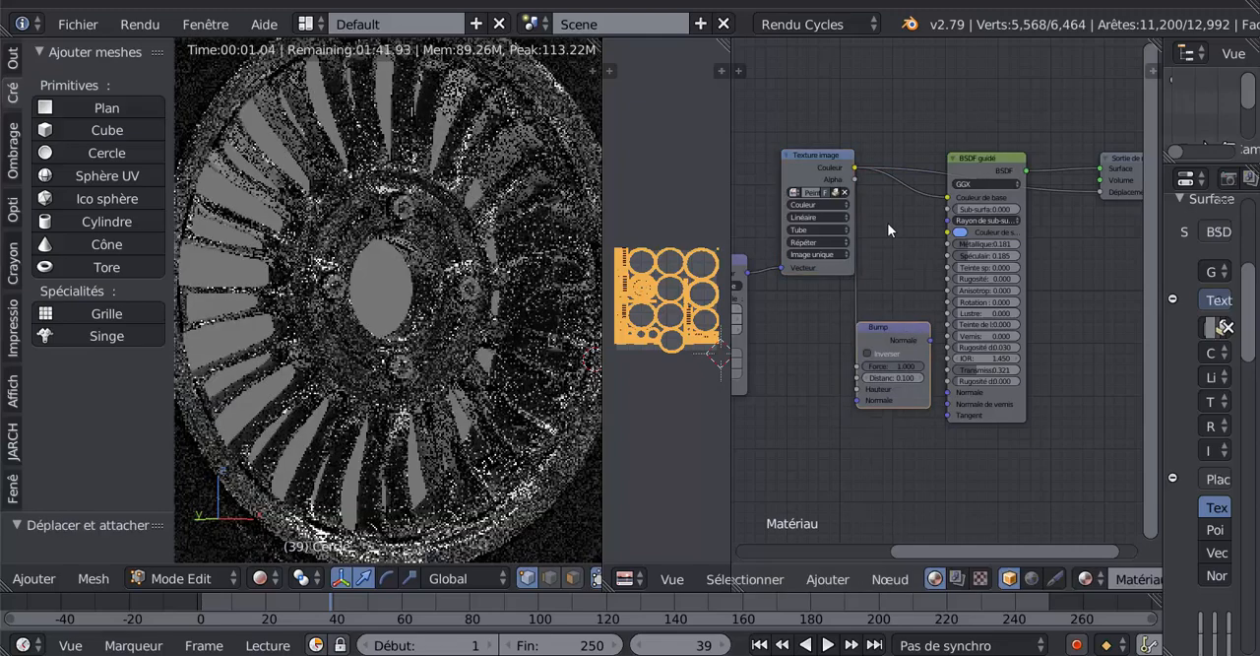
{"action": "left_click_drag", "start_coordinate": [832, 157], "coordinate": [796, 126]}
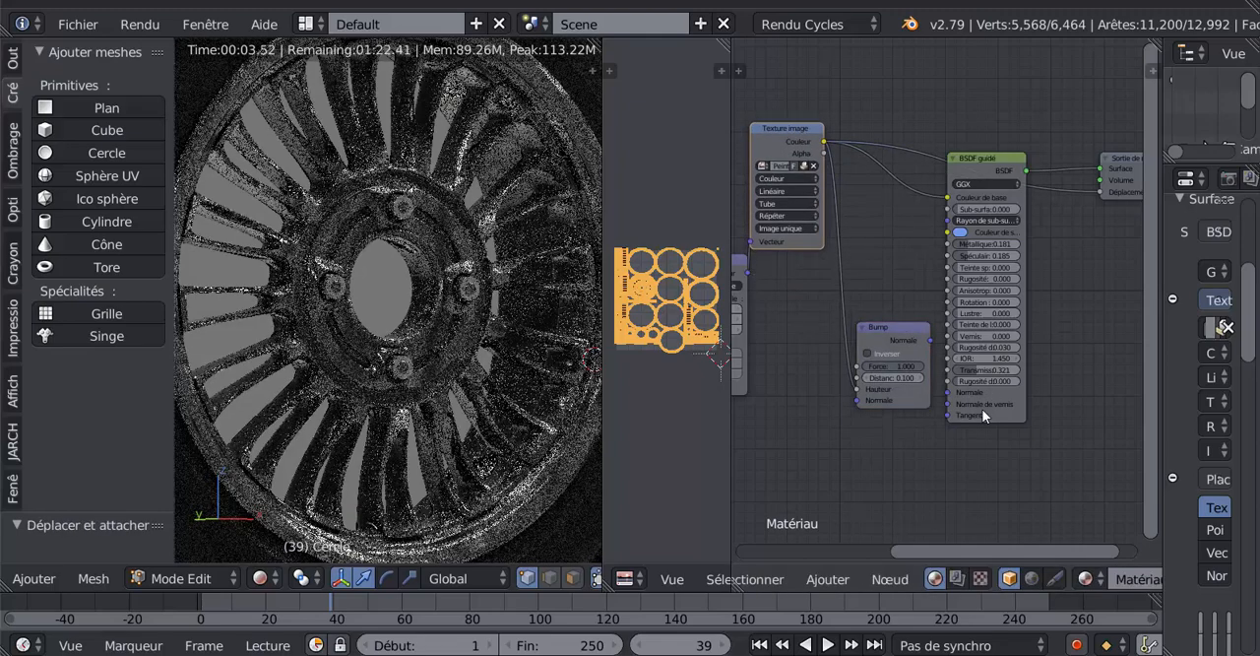
- Connect the Bump node's Normale output to the Normale input of the BSDF guidé node
{"action": "scroll", "coordinate": [939, 482], "scroll_direction": "up", "scroll_amount": 1}
{"action": "scroll", "coordinate": [922, 396], "scroll_direction": "up", "scroll_amount": 4}
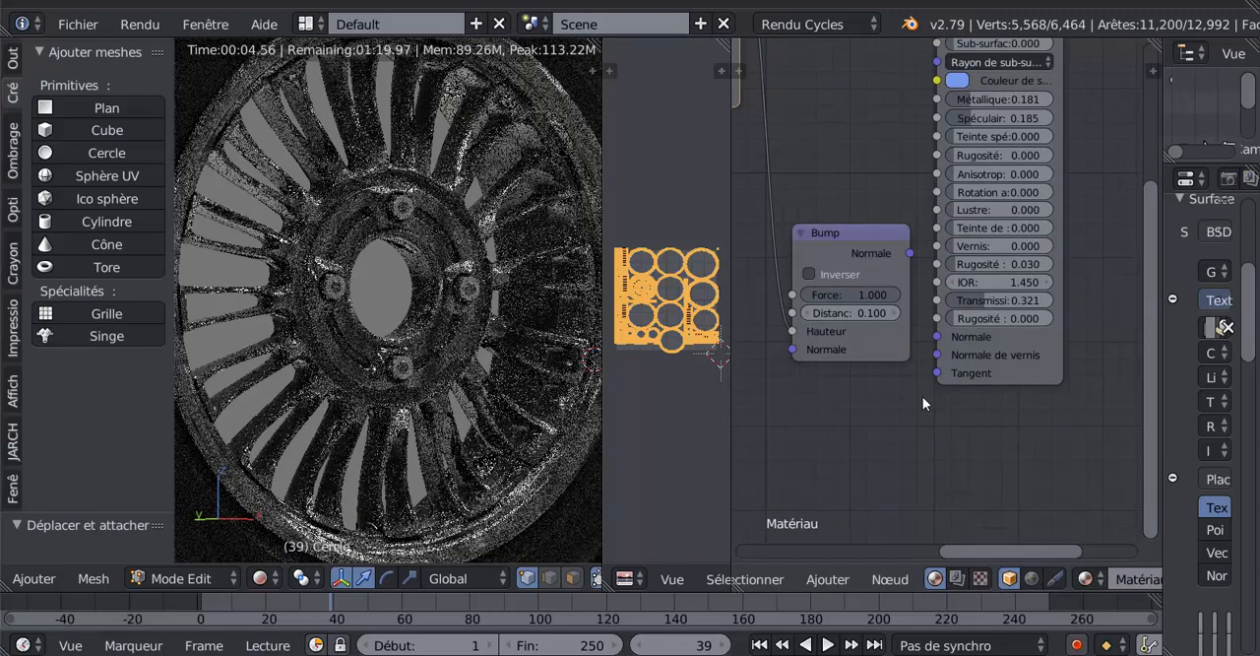
{"action": "left_click_drag", "start_coordinate": [904, 244], "coordinate": [948, 376]}
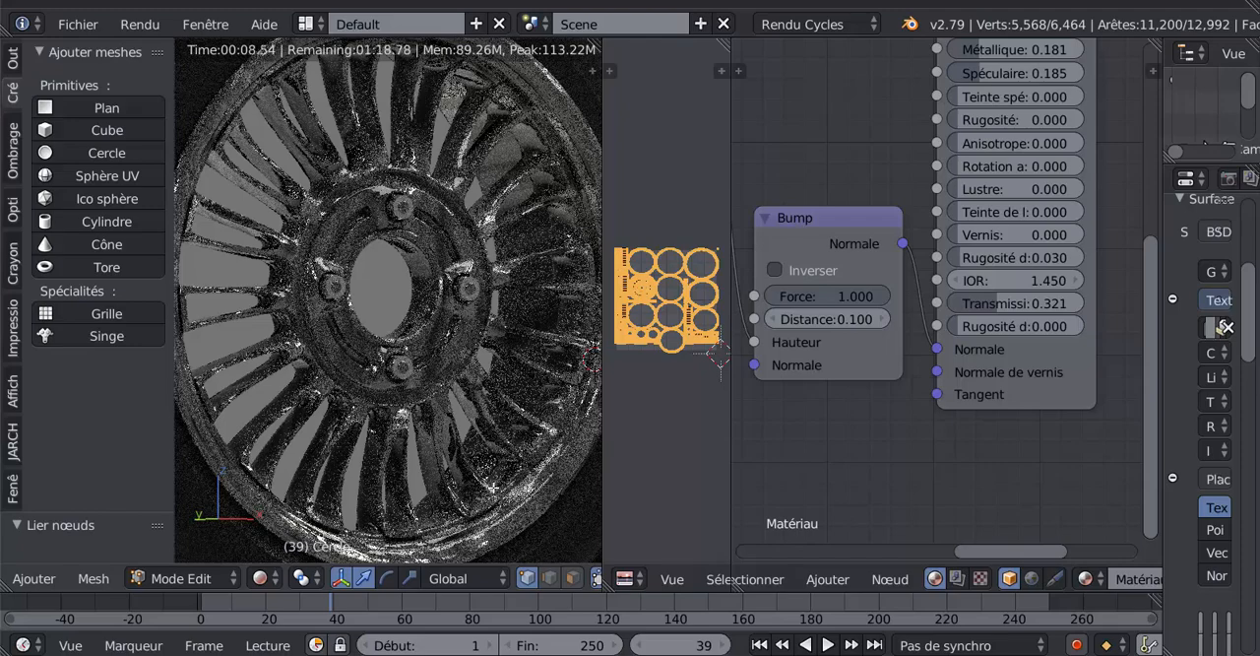
{"action": "scroll", "coordinate": [468, 451], "scroll_direction": "down", "scroll_amount": 1}
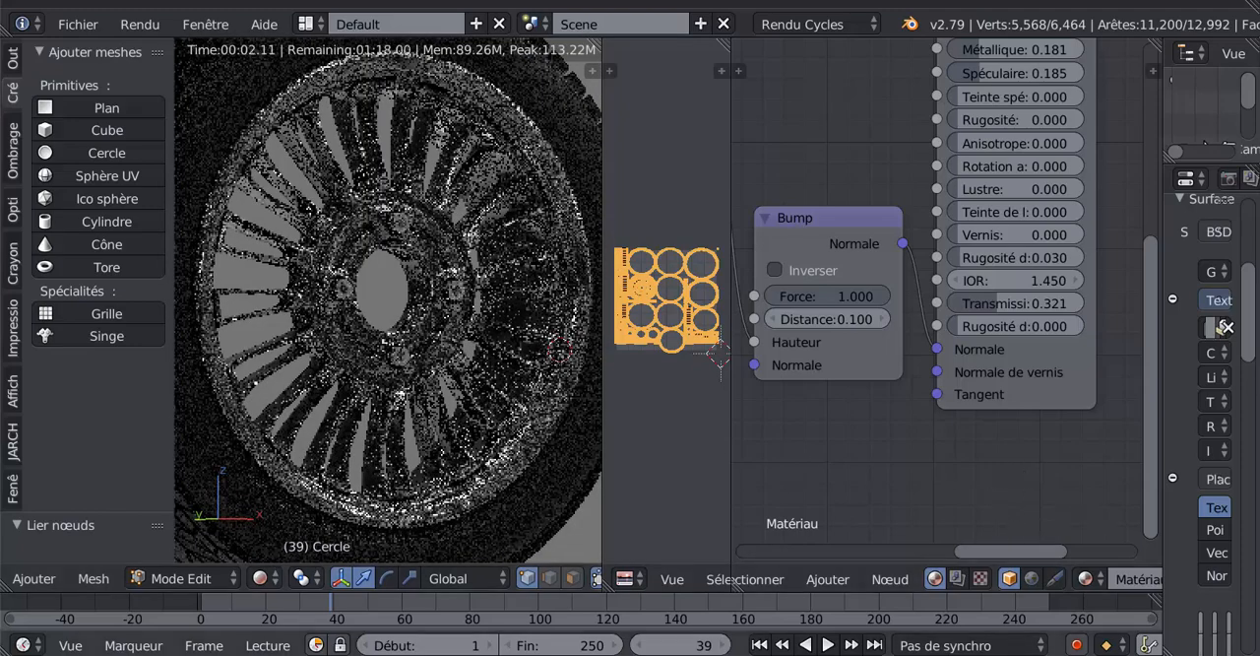
- Switch back to the rusty rim's Blender window and set its Placage node's X, Y and Z scale to 1
{"action": "mouse_move", "coordinate": [1024, 653]}
{"action": "left_click", "coordinate": [1110, 600]}
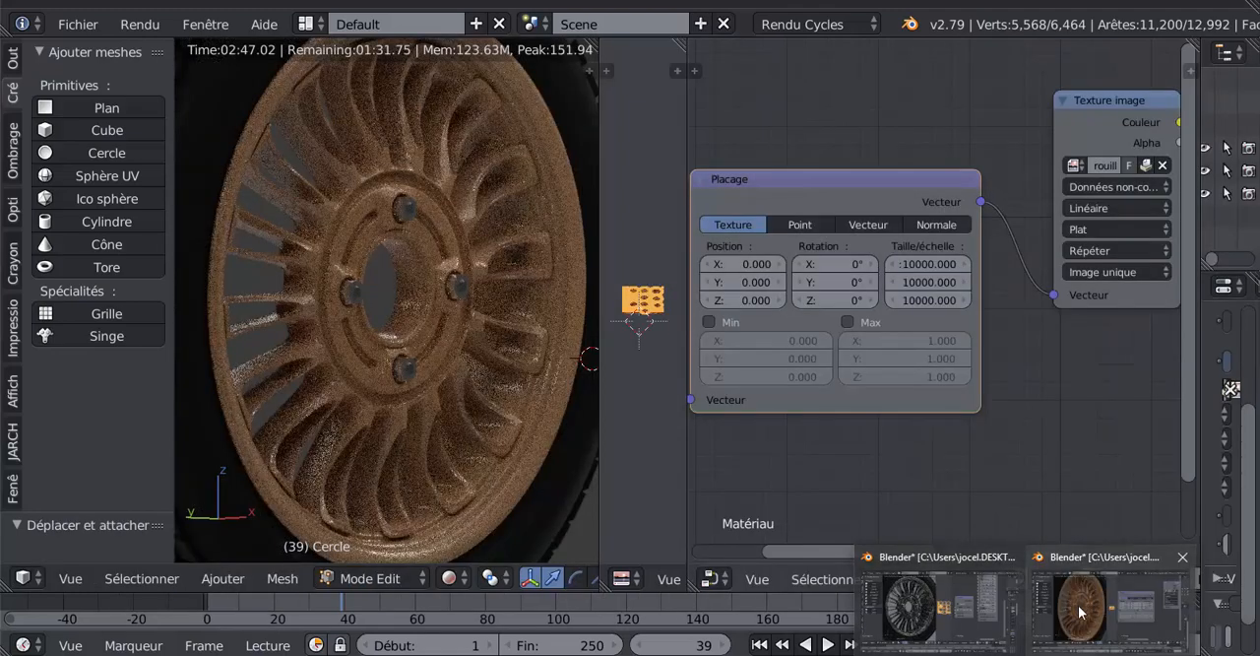
{"action": "left_click", "coordinate": [918, 264]}
{"action": "type", "text": "1"}
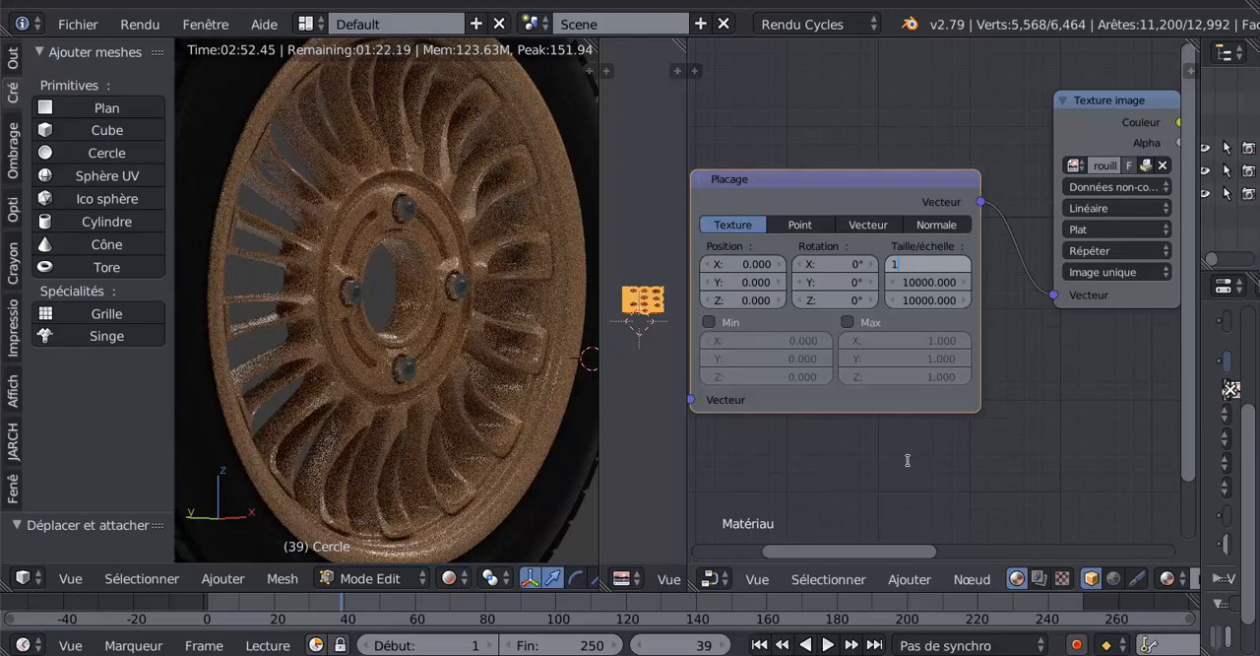
{"action": "left_click", "coordinate": [921, 284]}
{"action": "type", "text": "1"}
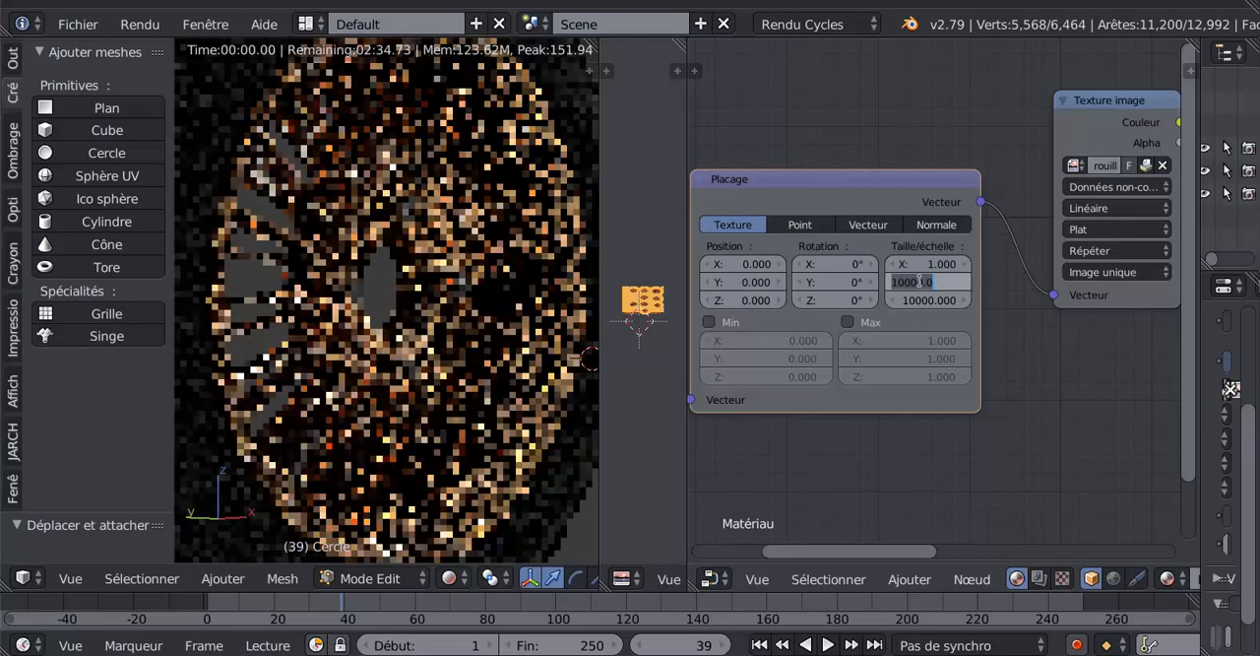
{"action": "left_click", "coordinate": [927, 300]}
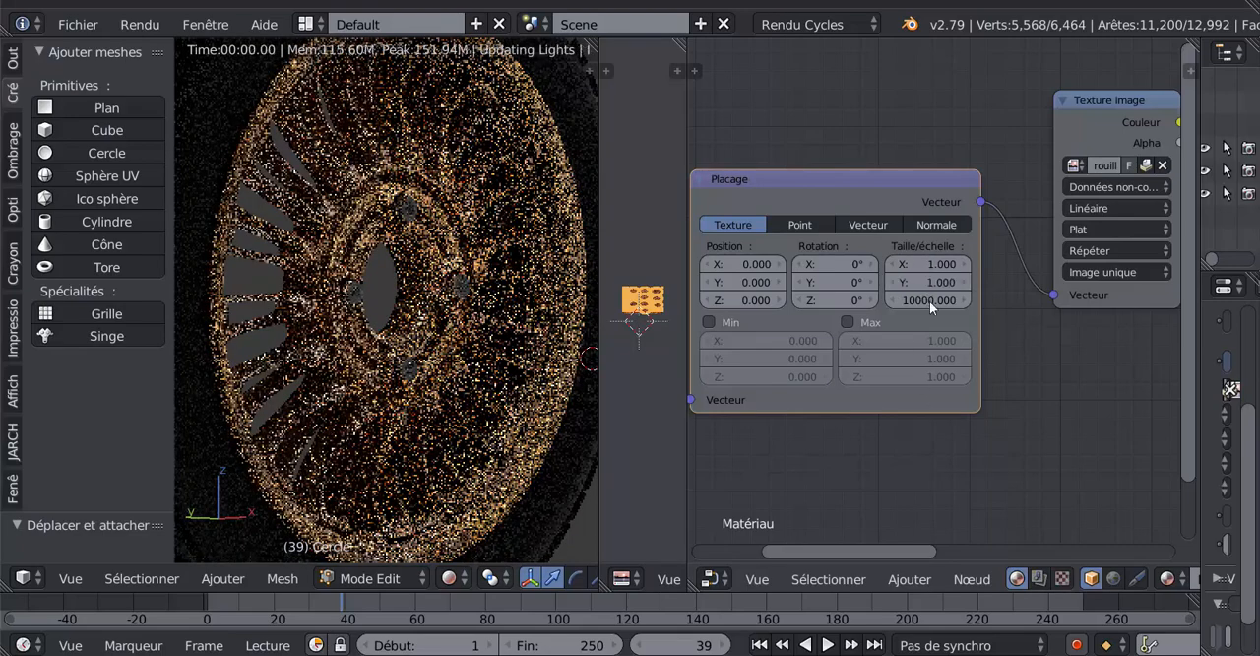
{"action": "left_click", "coordinate": [927, 300]}
{"action": "type", "text": "1"}
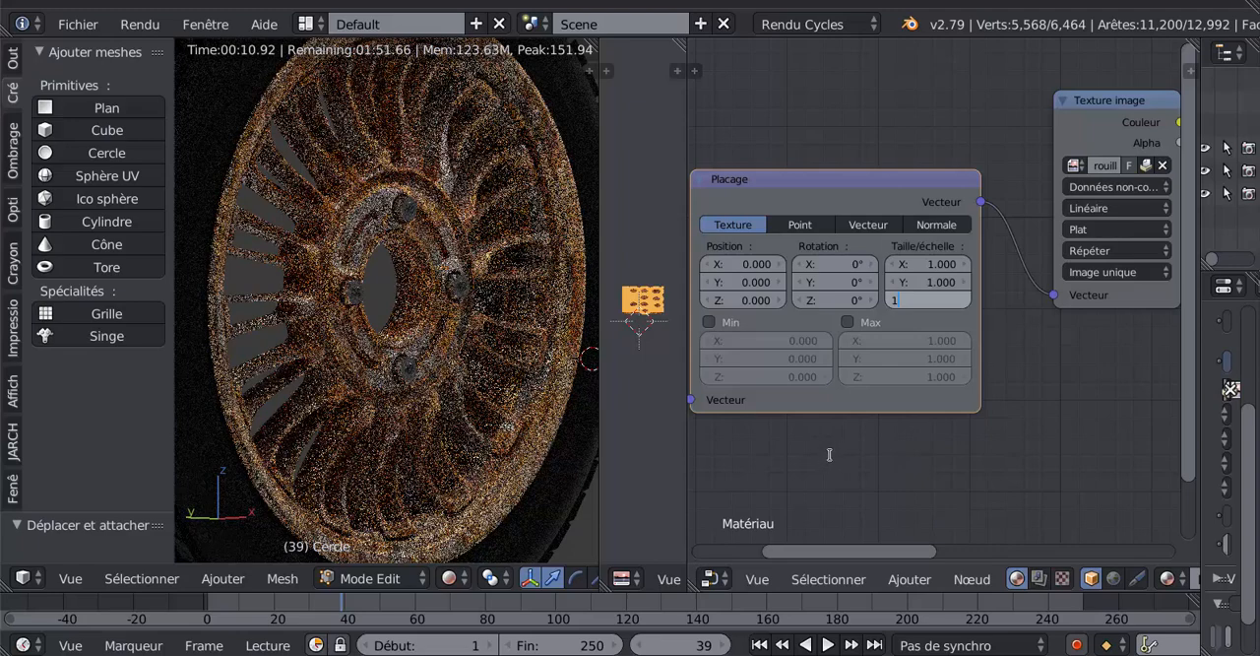
{"action": "key", "text": "Return"}
- Move the Placage node higher in the node tree and shift the Texture image node slightly up and away from it
{"action": "scroll", "coordinate": [925, 428], "scroll_direction": "down", "scroll_amount": 2}
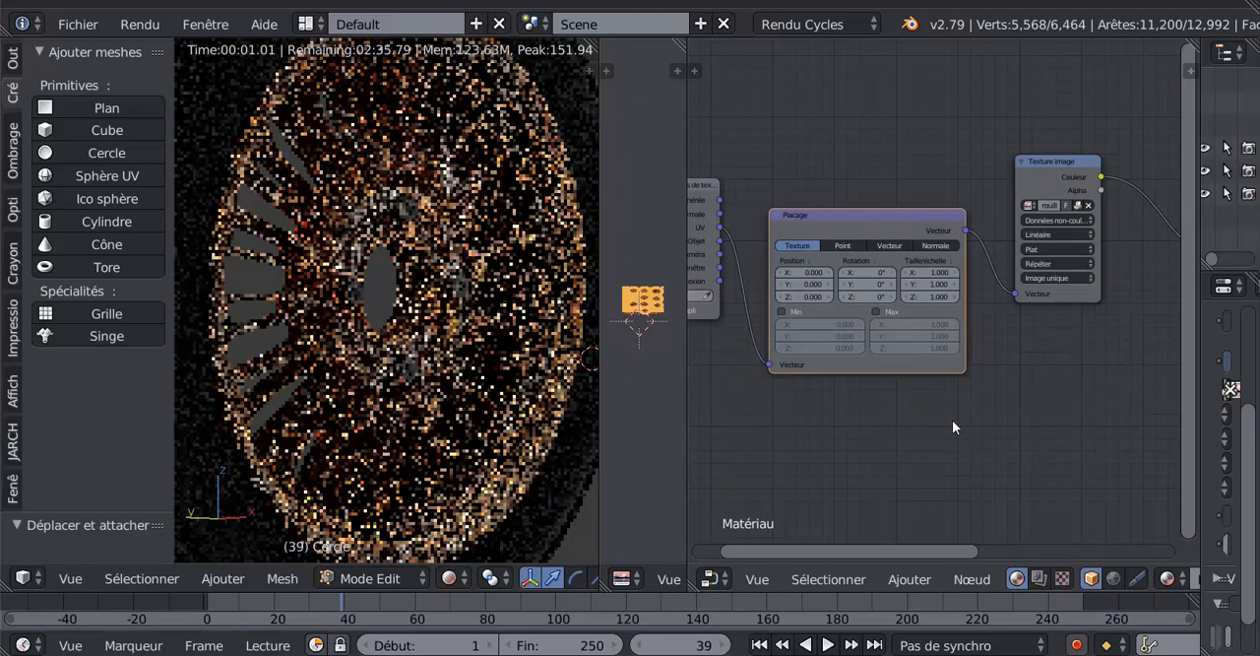
{"action": "scroll", "coordinate": [952, 419], "scroll_direction": "down", "scroll_amount": 2}
{"action": "left_click", "coordinate": [880, 232]}
{"action": "left_click_drag", "start_coordinate": [881, 232], "coordinate": [884, 150]}
{"action": "scroll", "coordinate": [960, 320], "scroll_direction": "up", "scroll_amount": 2}
{"action": "scroll", "coordinate": [960, 320], "scroll_direction": "down", "scroll_amount": 3}
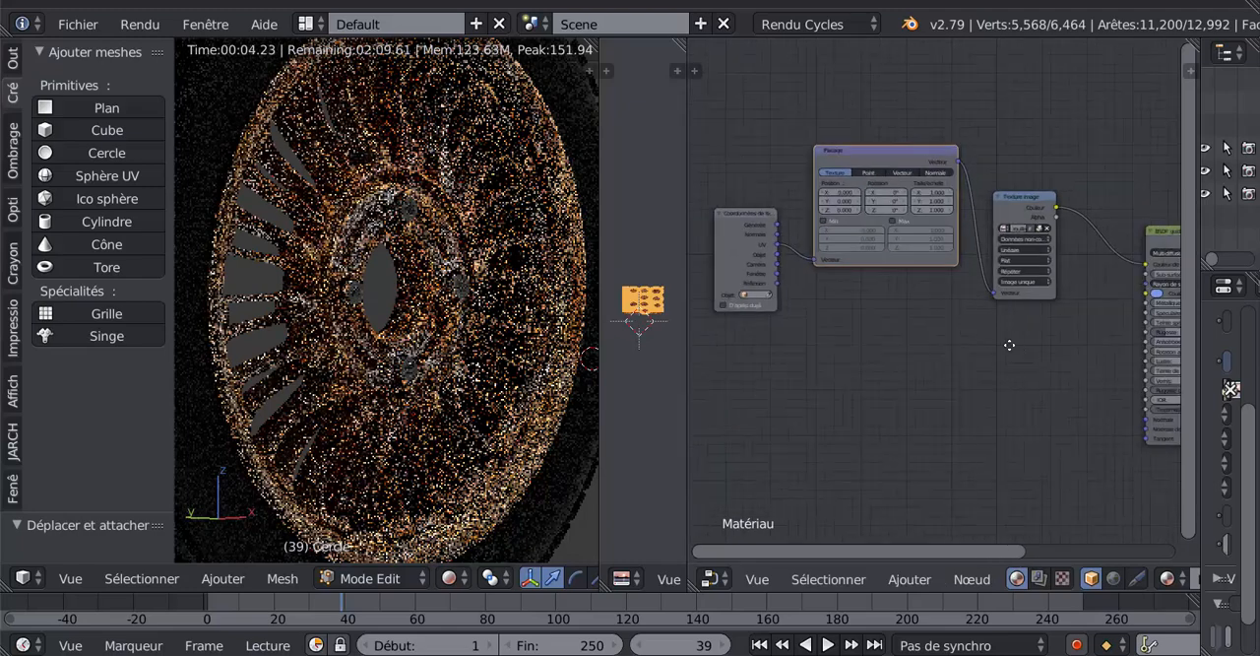
{"action": "scroll", "coordinate": [909, 350], "scroll_direction": "up", "scroll_amount": 2}
{"action": "left_click_drag", "start_coordinate": [933, 233], "coordinate": [976, 214]}
{"action": "scroll", "coordinate": [926, 438], "scroll_direction": "up", "scroll_amount": 1}
- Move the BSDF guidé node up beside the Texture image node and bring the Sortie de matériau node close to it
{"action": "middle_click_drag", "start_coordinate": [936, 439], "coordinate": [836, 430]}
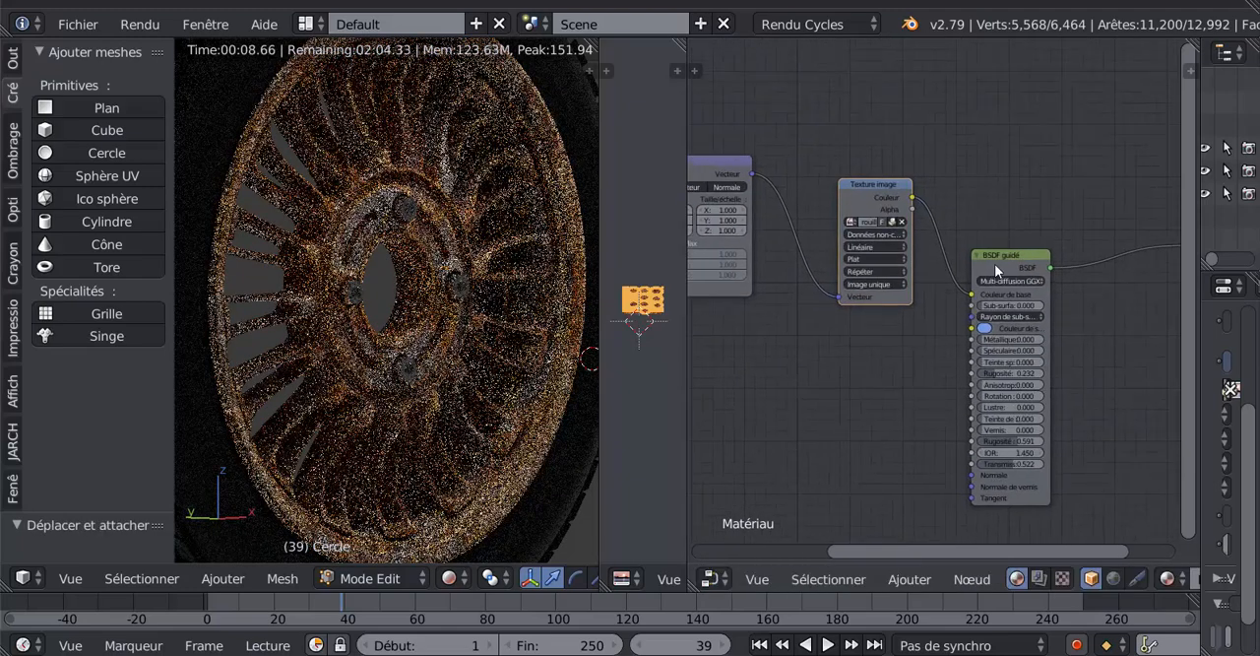
{"action": "left_click_drag", "start_coordinate": [995, 264], "coordinate": [989, 197]}
{"action": "middle_click_drag", "start_coordinate": [1084, 321], "coordinate": [918, 342]}
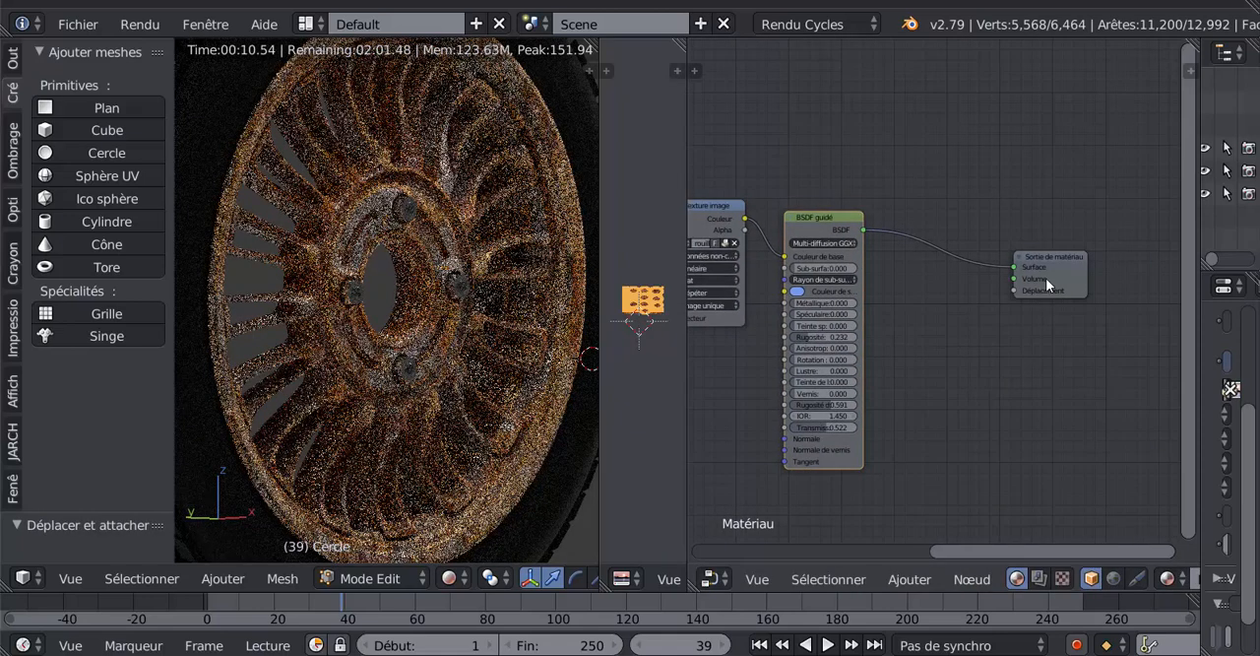
{"action": "left_click_drag", "start_coordinate": [1049, 254], "coordinate": [947, 202]}
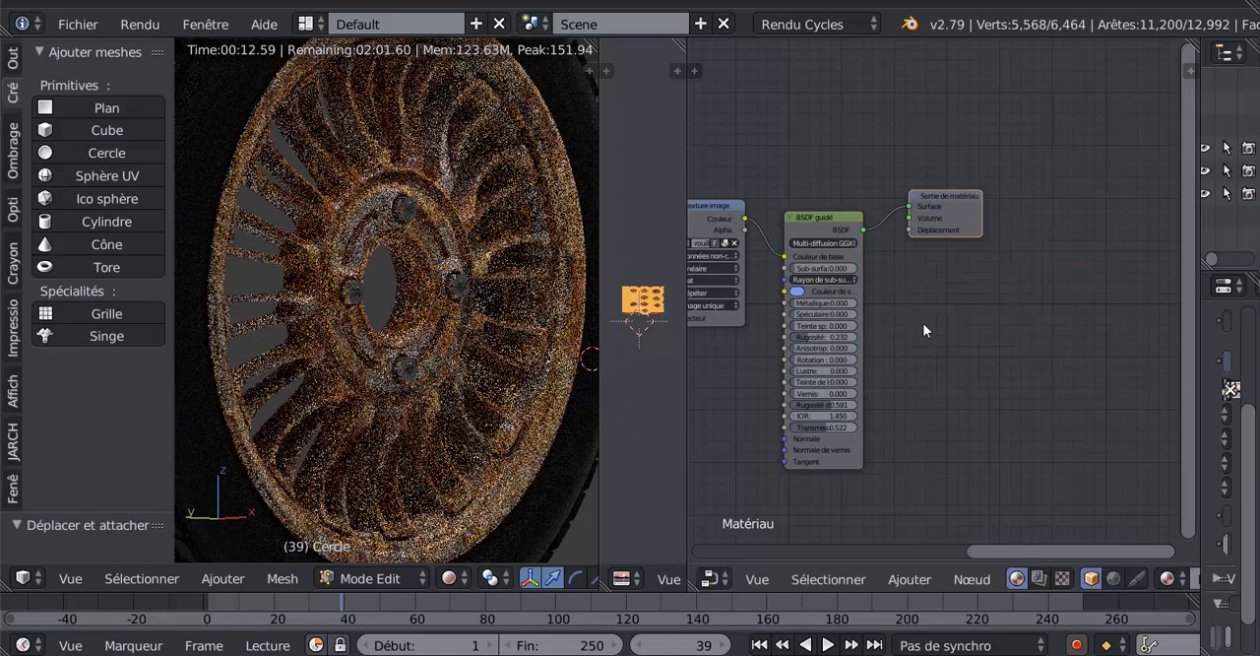
{"action": "middle_click_drag", "start_coordinate": [922, 329], "coordinate": [1121, 321]}
{"action": "scroll", "coordinate": [872, 422], "scroll_direction": "up", "scroll_amount": 1}
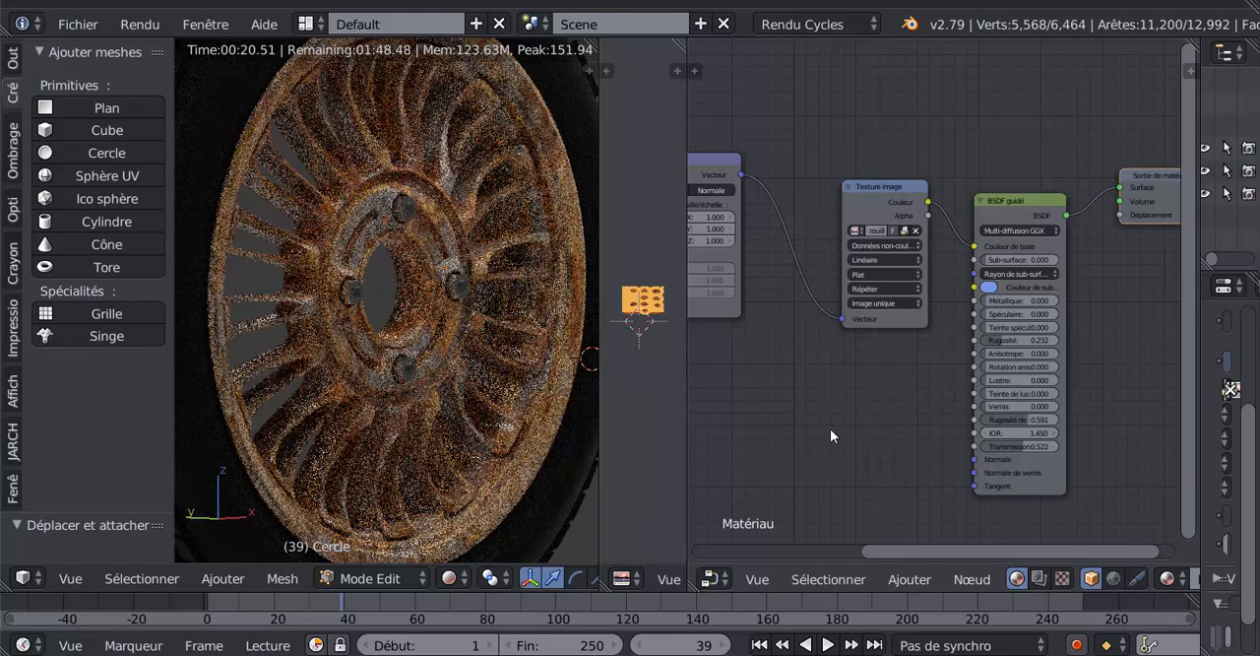
- Shift the Placage node closer to the Texture image node and move the texture coordinates node up beside it
{"action": "scroll", "coordinate": [788, 349], "scroll_direction": "down", "scroll_amount": 2}
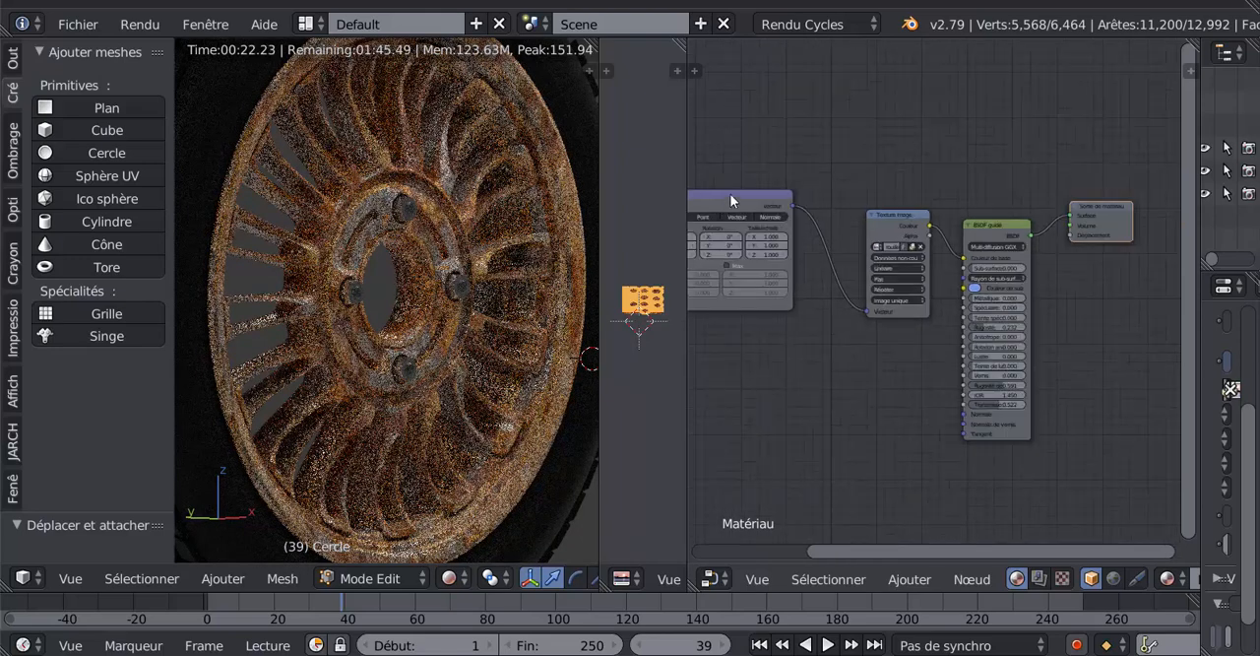
{"action": "left_click_drag", "start_coordinate": [730, 195], "coordinate": [772, 197]}
{"action": "middle_click_drag", "start_coordinate": [836, 341], "coordinate": [982, 362]}
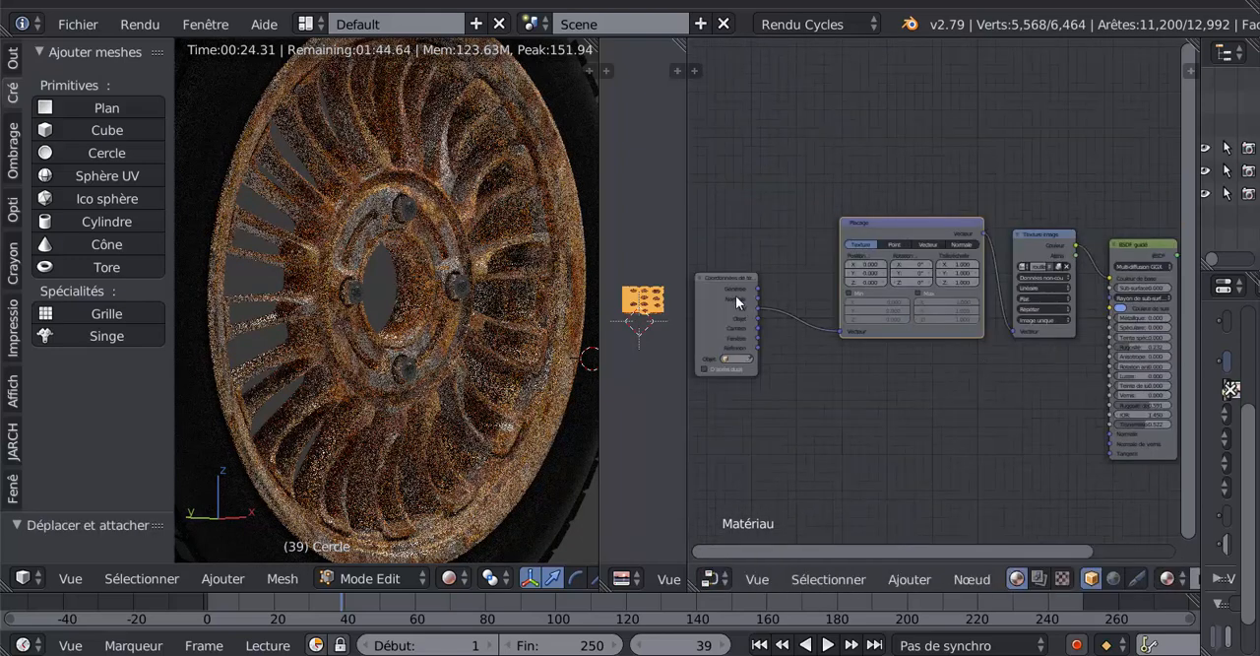
{"action": "left_click_drag", "start_coordinate": [735, 295], "coordinate": [792, 222]}
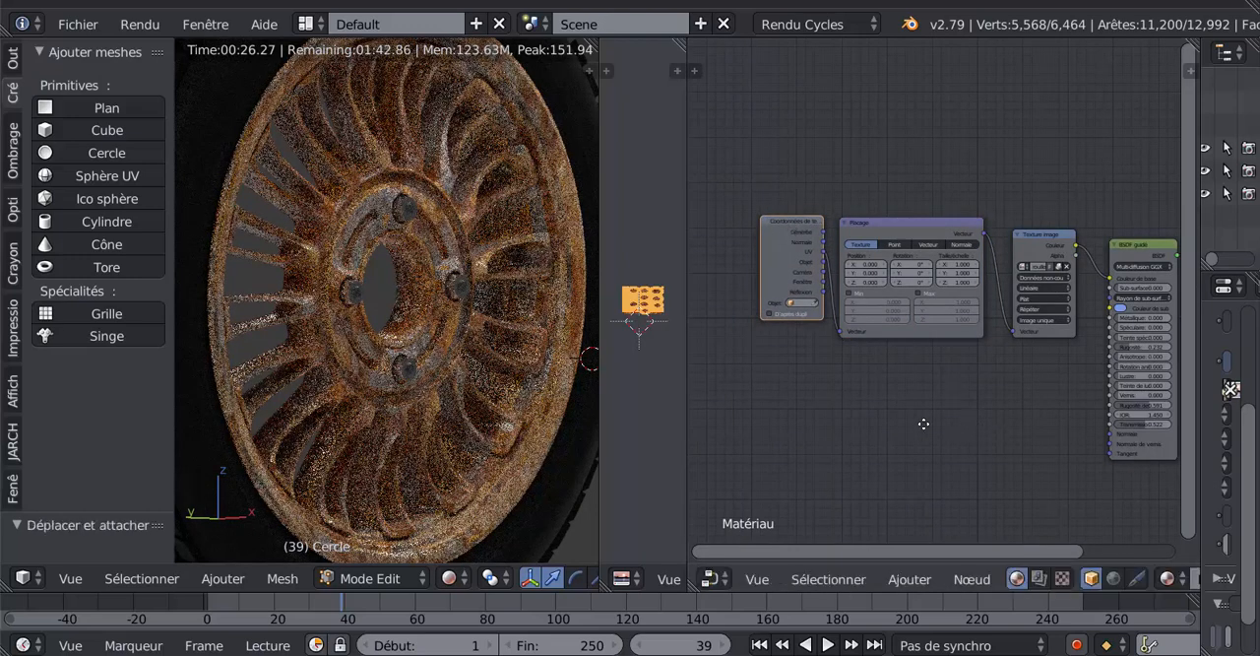
{"action": "middle_click_drag", "start_coordinate": [923, 425], "coordinate": [884, 461]}
{"action": "scroll", "coordinate": [805, 421], "scroll_direction": "up", "scroll_amount": 3}
{"action": "scroll", "coordinate": [882, 460], "scroll_direction": "up", "scroll_amount": 2}
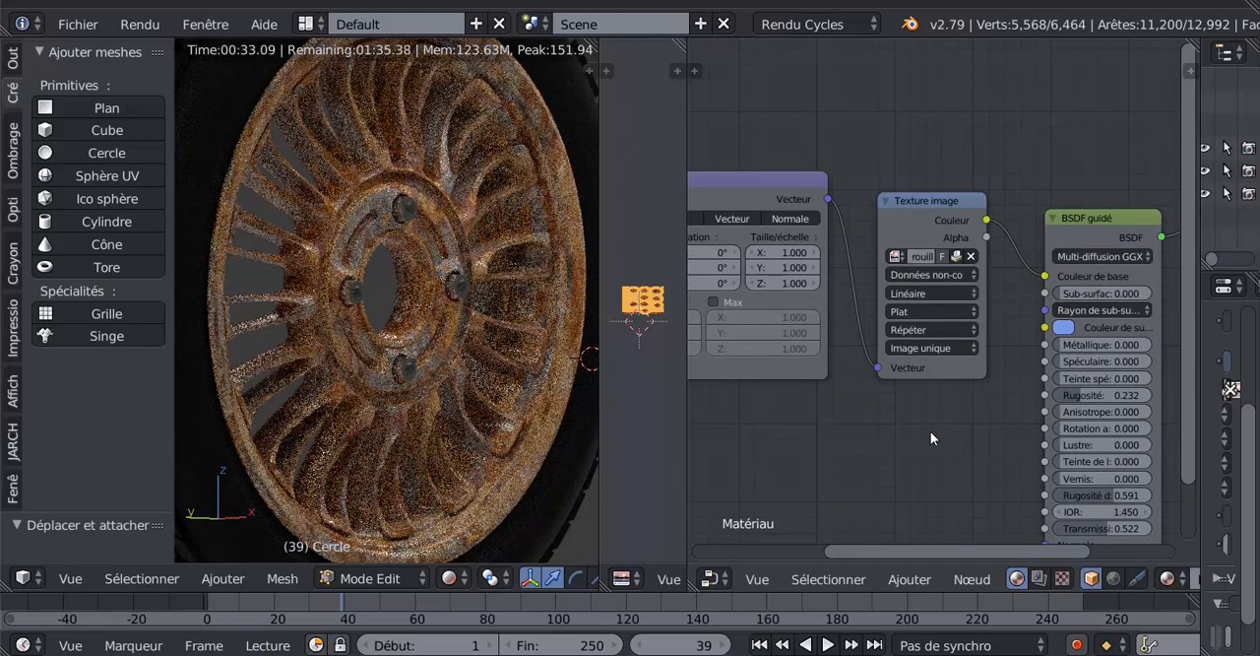
{"action": "scroll", "coordinate": [930, 429], "scroll_direction": "down", "scroll_amount": 2}
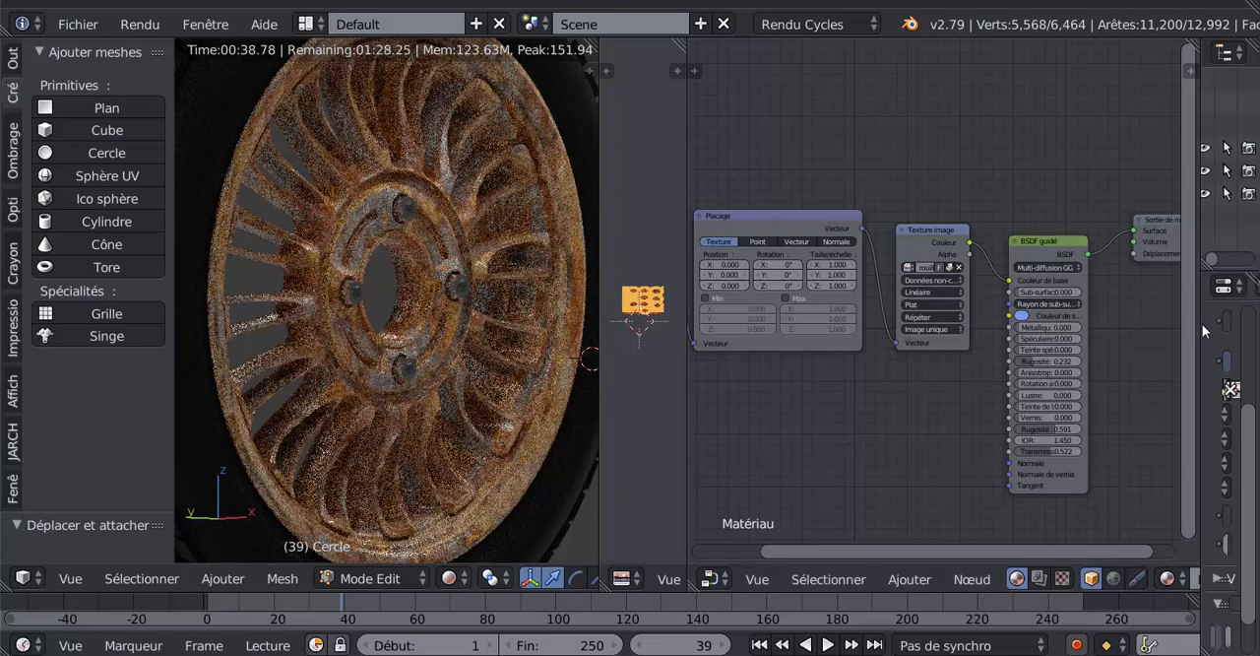
- Widen the properties area and set the world background's Force to 2
{"action": "left_click_drag", "start_coordinate": [1200, 324], "coordinate": [1003, 325]}
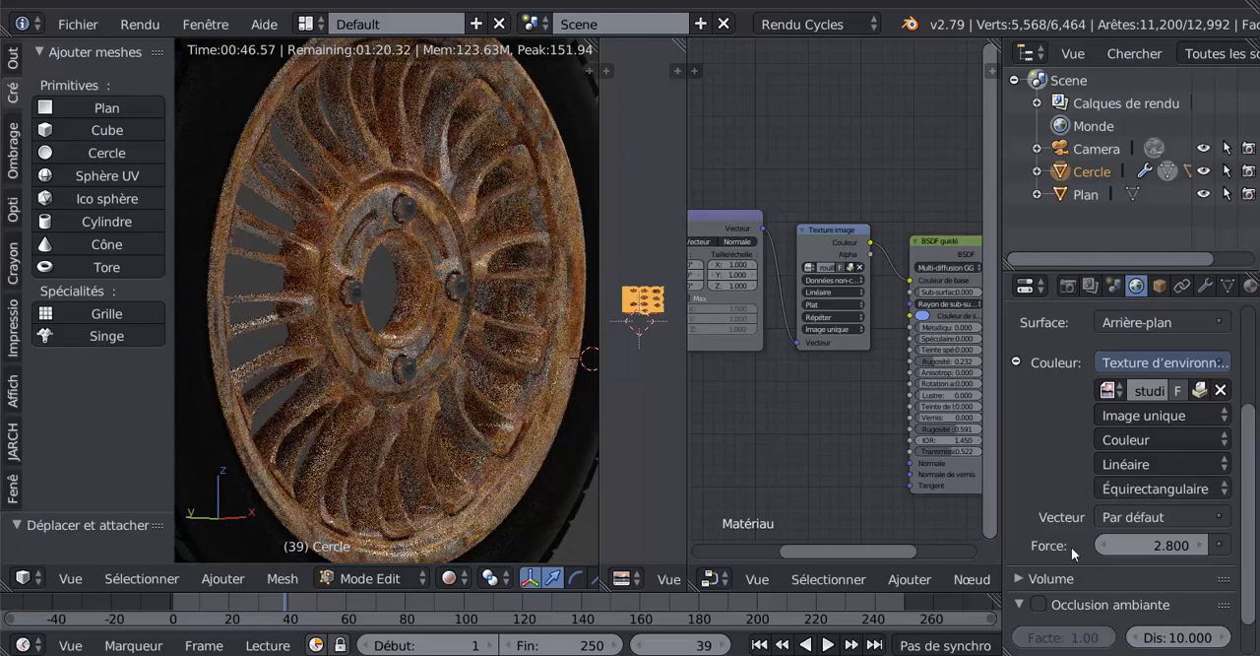
{"action": "left_click_drag", "start_coordinate": [1158, 545], "coordinate": [1123, 545]}
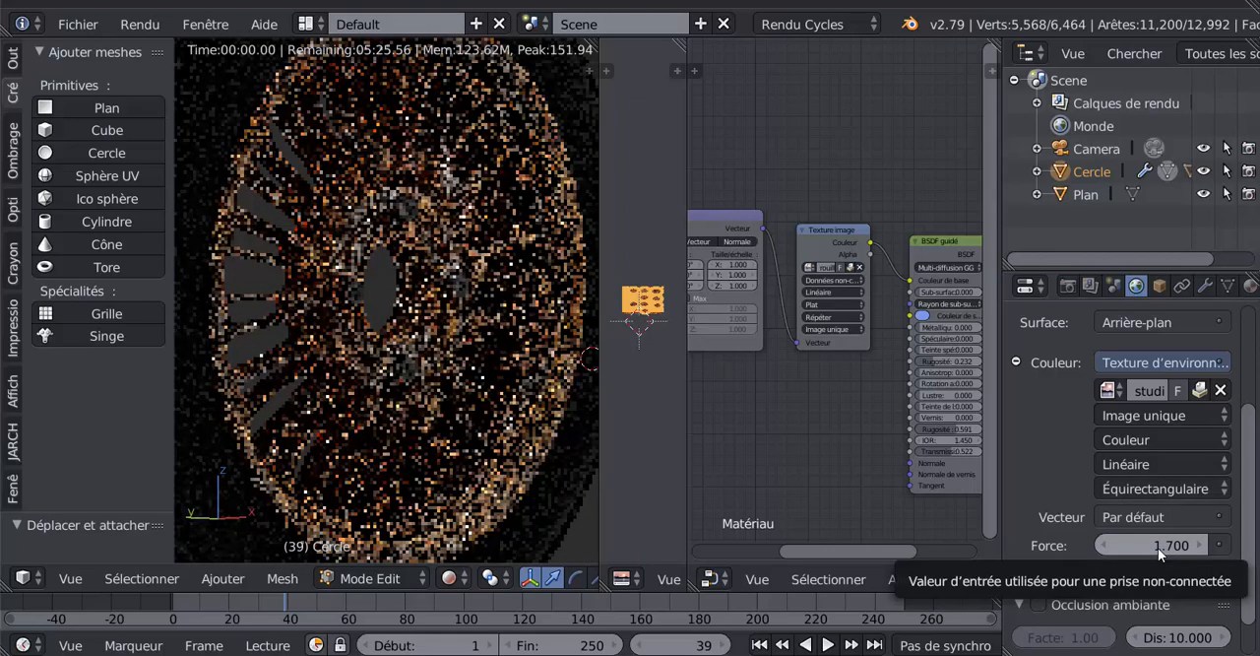
{"action": "left_click", "coordinate": [1103, 545]}
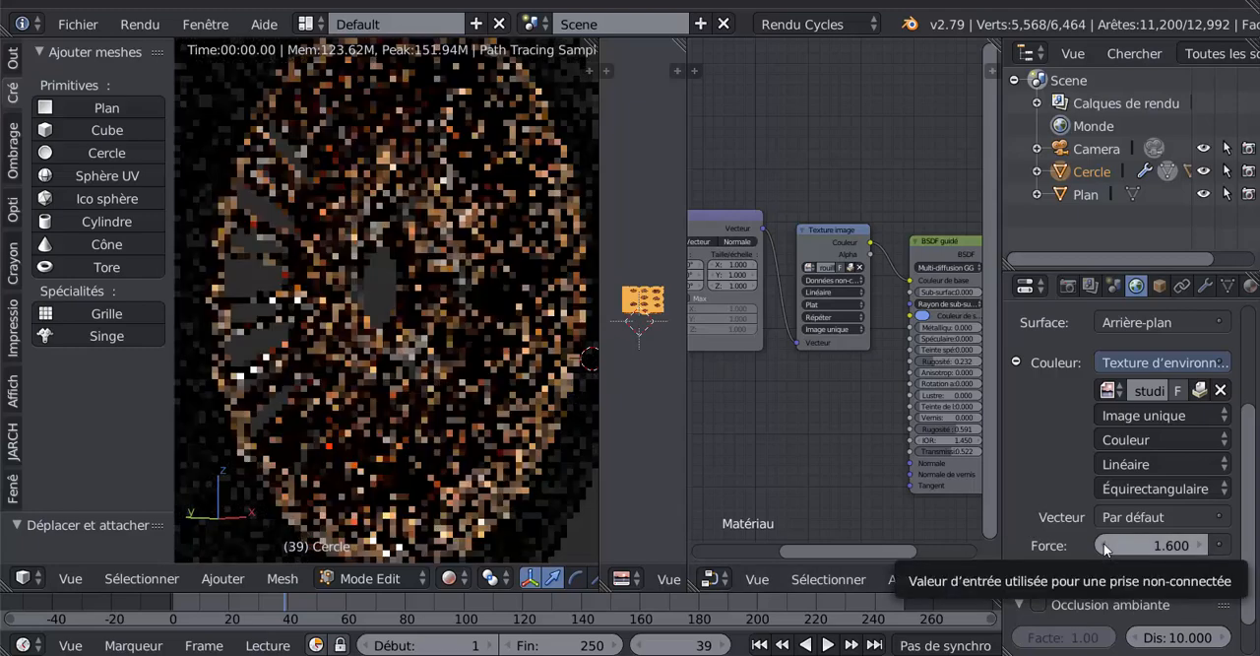
{"action": "left_click", "coordinate": [1103, 545]}
{"action": "left_click", "coordinate": [1104, 545]}
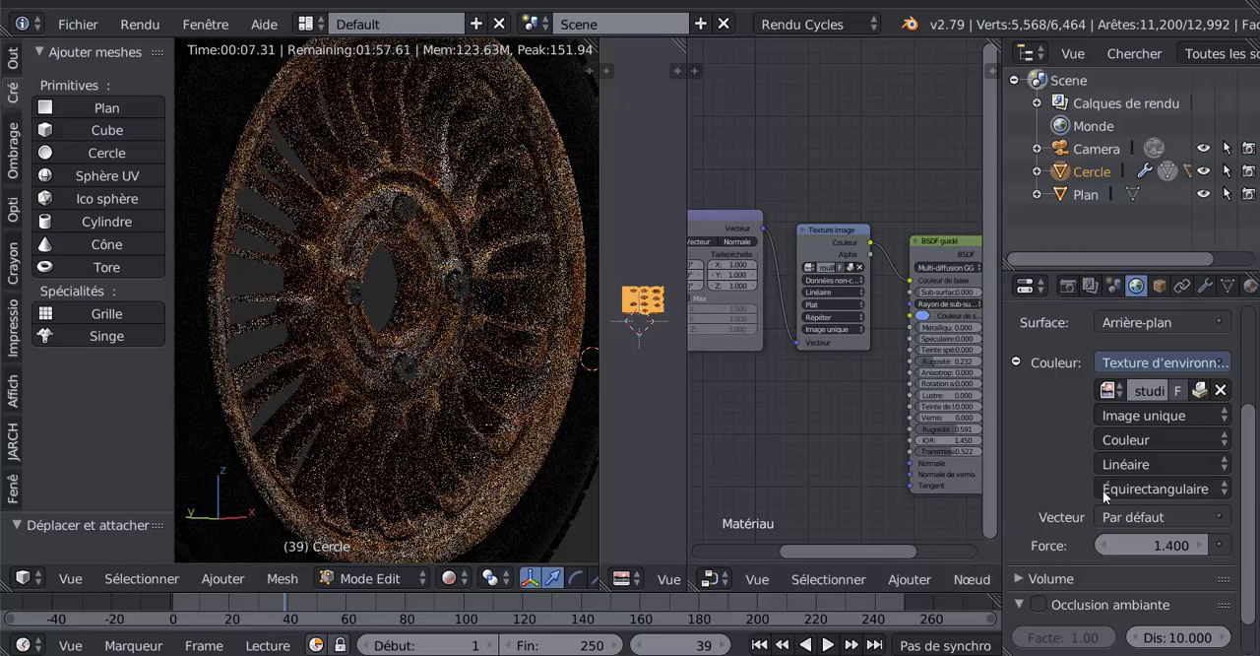
{"action": "left_click", "coordinate": [1098, 543]}
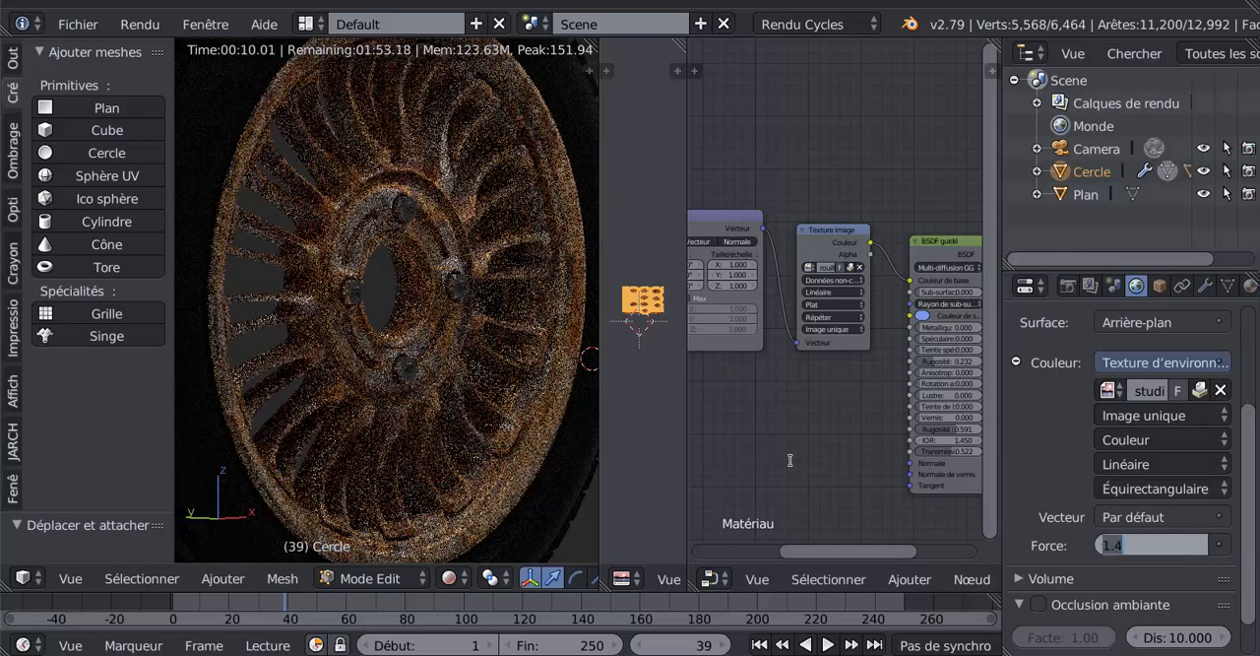
{"action": "type", "text": "2"}
{"action": "key", "text": "Return"}
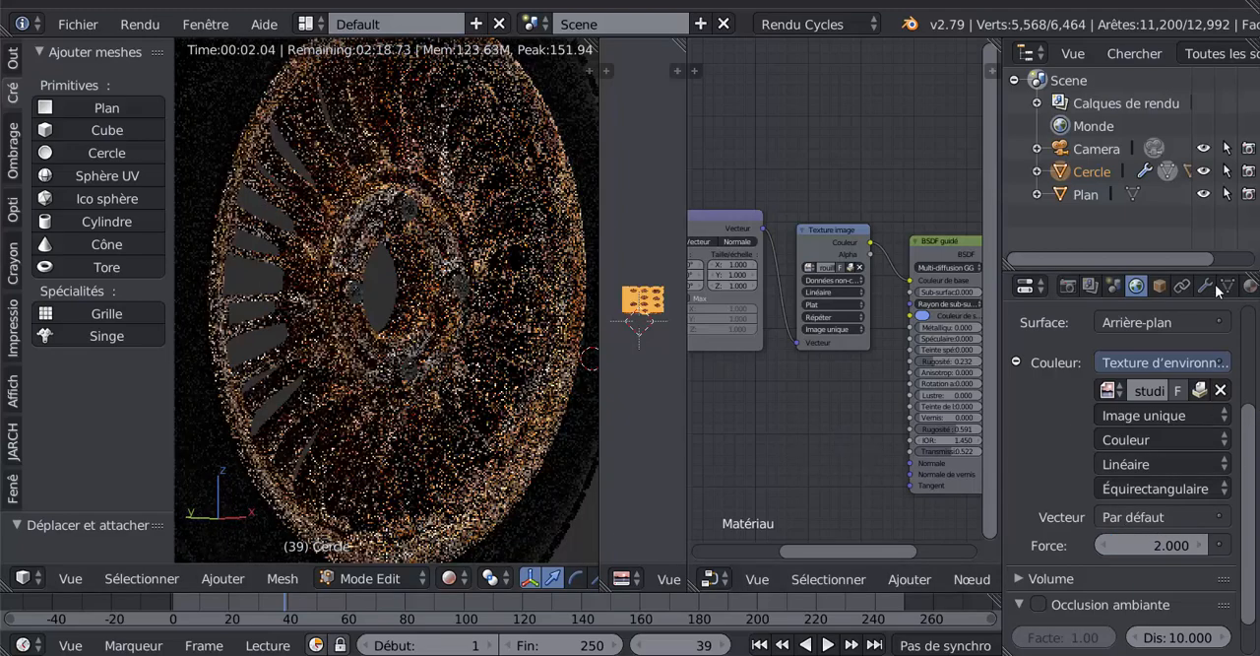
- Show the rim's material properties again and narrow the properties area to enlarge the node editor
{"action": "left_click", "coordinate": [1249, 286]}
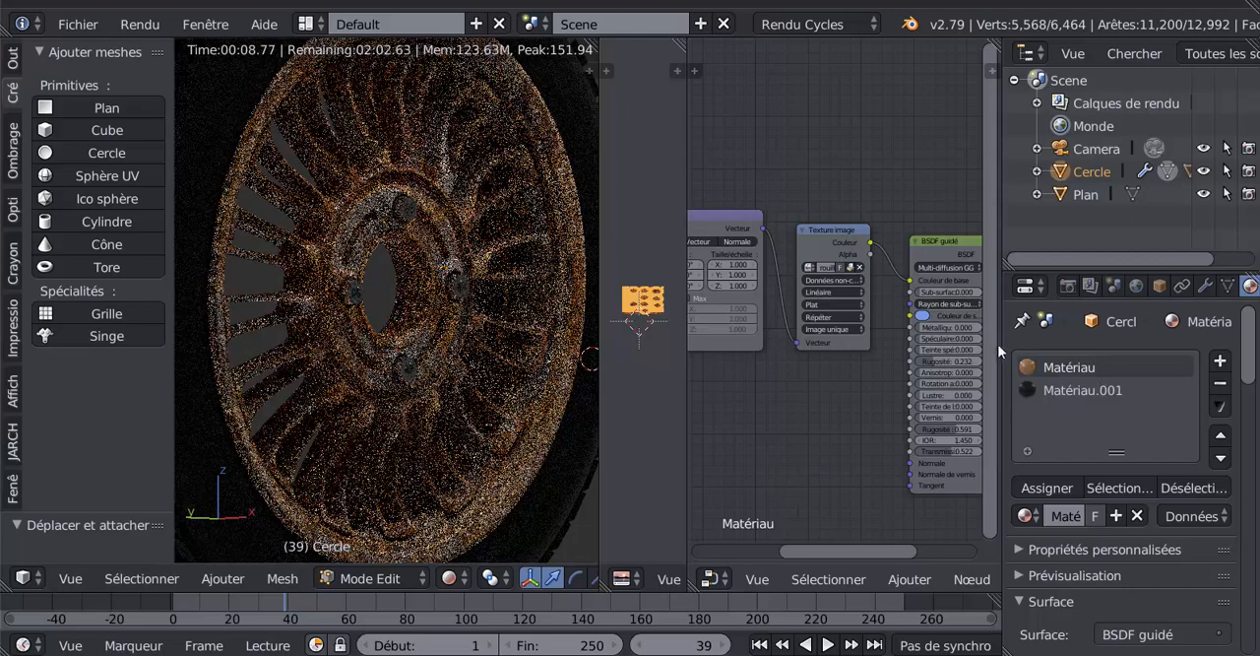
{"action": "left_click_drag", "start_coordinate": [1001, 343], "coordinate": [1181, 345]}
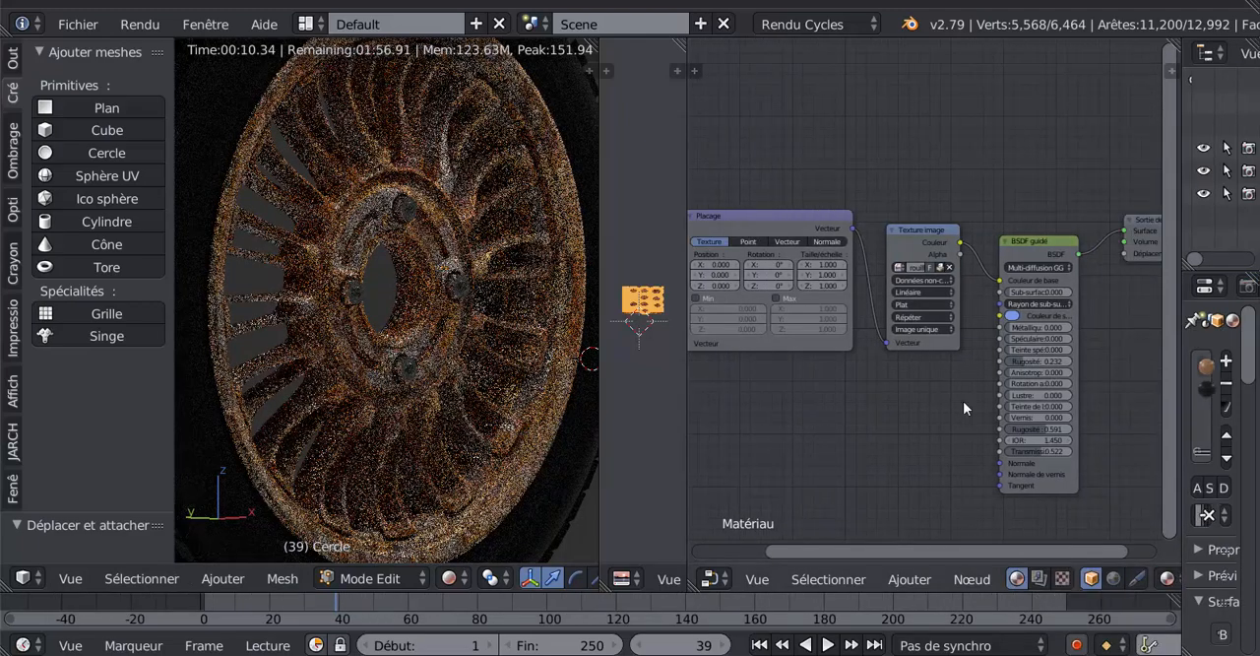
{"action": "scroll", "coordinate": [935, 403], "scroll_direction": "down", "scroll_amount": 2}
{"action": "scroll", "coordinate": [930, 324], "scroll_direction": "up", "scroll_amount": 1}
{"action": "scroll", "coordinate": [930, 322], "scroll_direction": "up", "scroll_amount": 1}
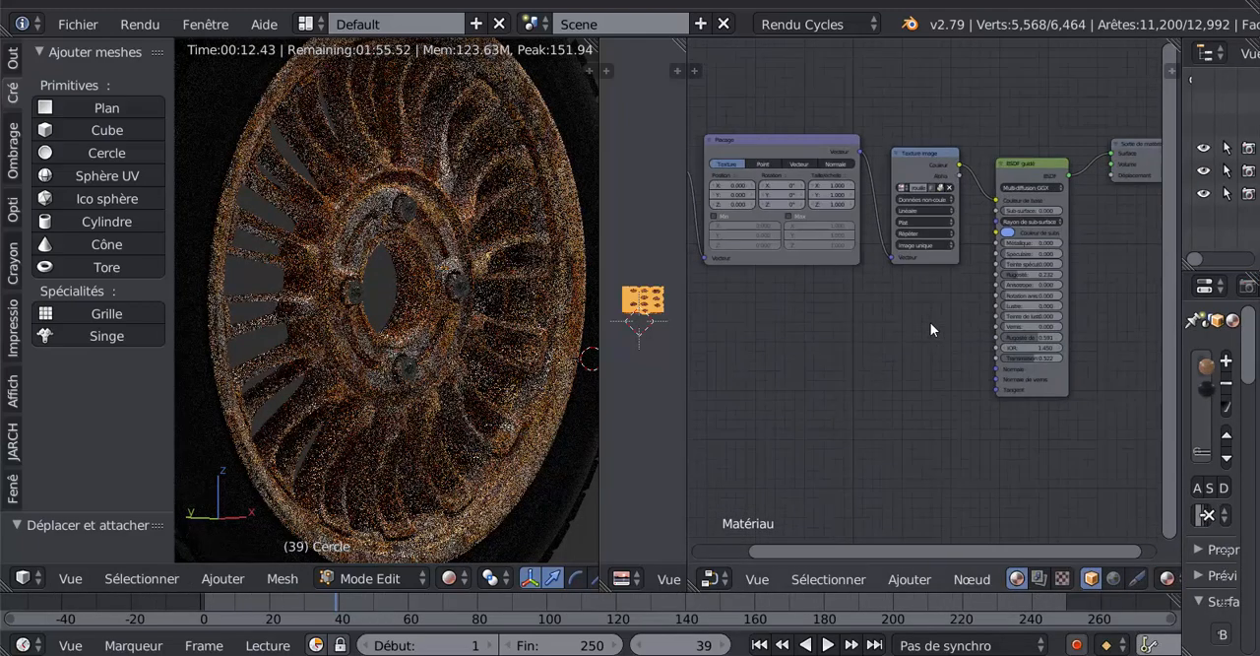
{"action": "middle_click_drag", "start_coordinate": [832, 404], "coordinate": [734, 483]}
{"action": "scroll", "coordinate": [790, 407], "scroll_direction": "up", "scroll_amount": 4}
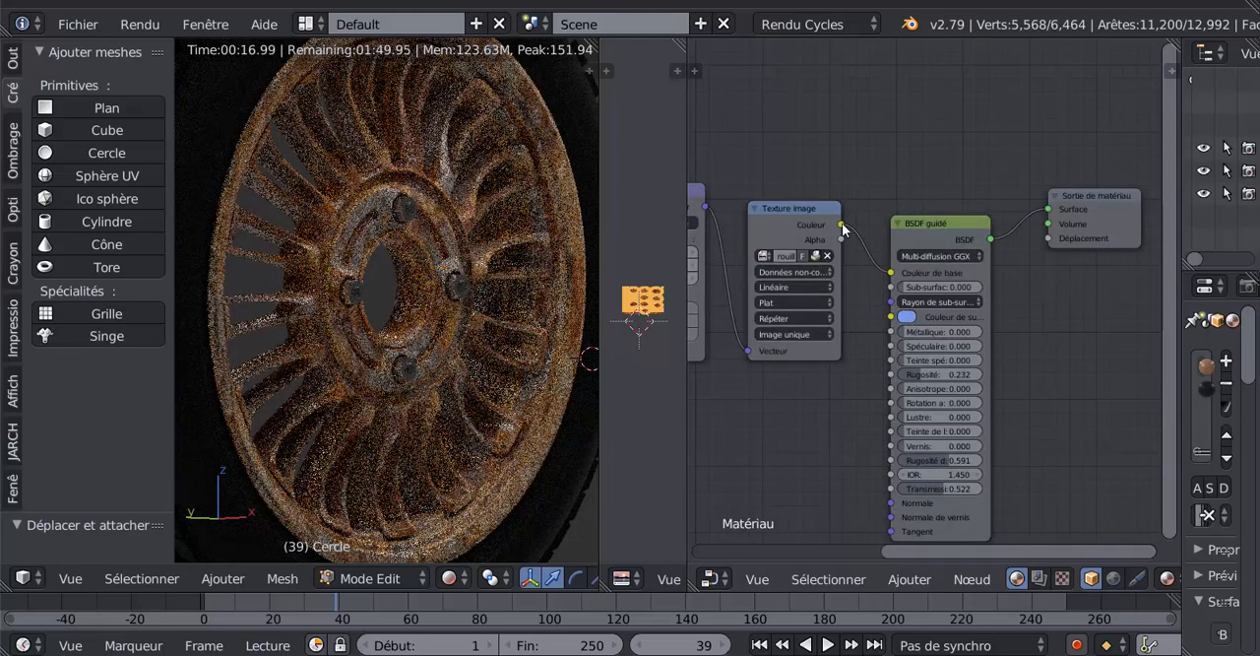
{"action": "scroll", "coordinate": [788, 214], "scroll_direction": "down", "scroll_amount": 1}
- Duplicate the Texture image and texture coordinates nodes and place the copies below the originals
{"action": "left_click", "coordinate": [787, 214]}
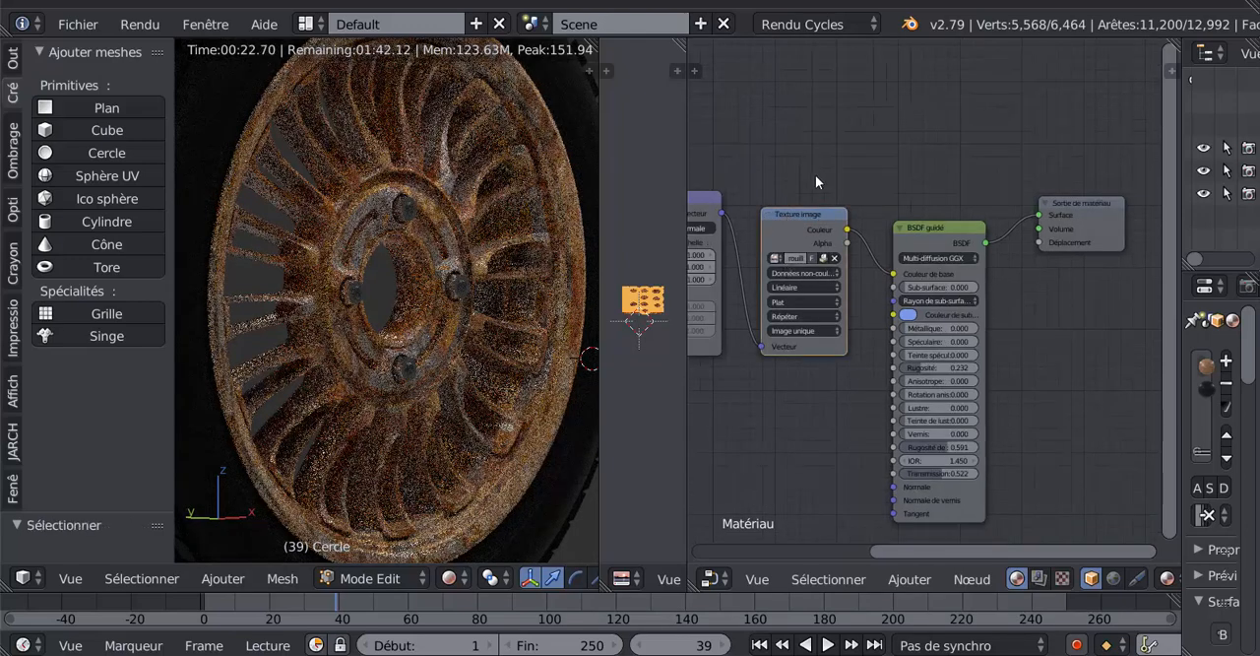
{"action": "middle_click_drag", "start_coordinate": [815, 174], "coordinate": [915, 138]}
{"action": "left_click", "coordinate": [763, 169]}
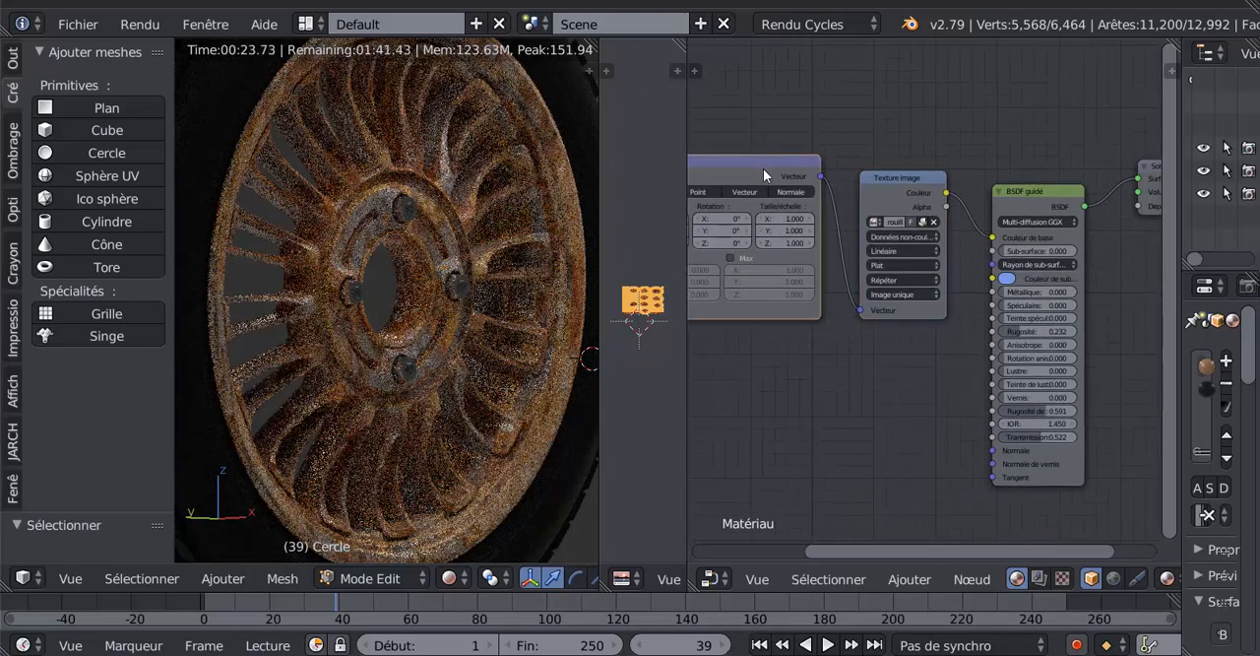
{"action": "left_click", "coordinate": [890, 178]}
{"action": "middle_click_drag", "start_coordinate": [1032, 118], "coordinate": [1049, 118]}
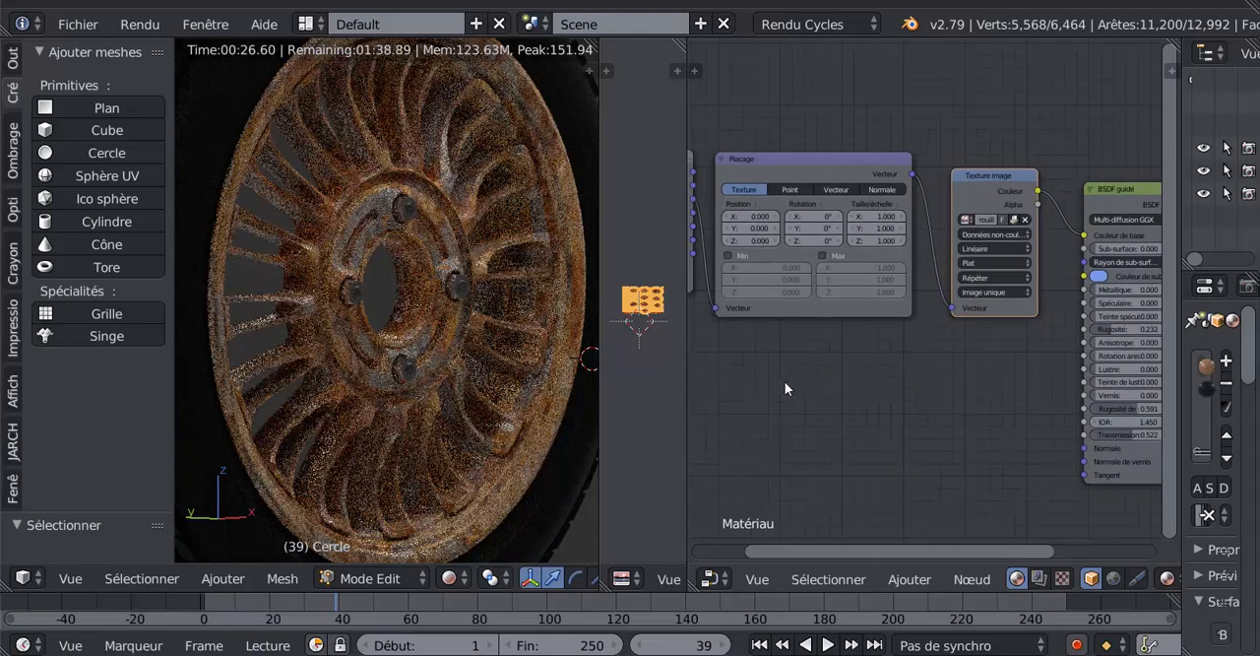
{"action": "scroll", "coordinate": [784, 381], "scroll_direction": "down", "scroll_amount": 1}
{"action": "middle_click_drag", "start_coordinate": [815, 383], "coordinate": [925, 385]}
{"action": "left_click", "coordinate": [787, 209]}
{"action": "middle_click_drag", "start_coordinate": [923, 463], "coordinate": [860, 464]}
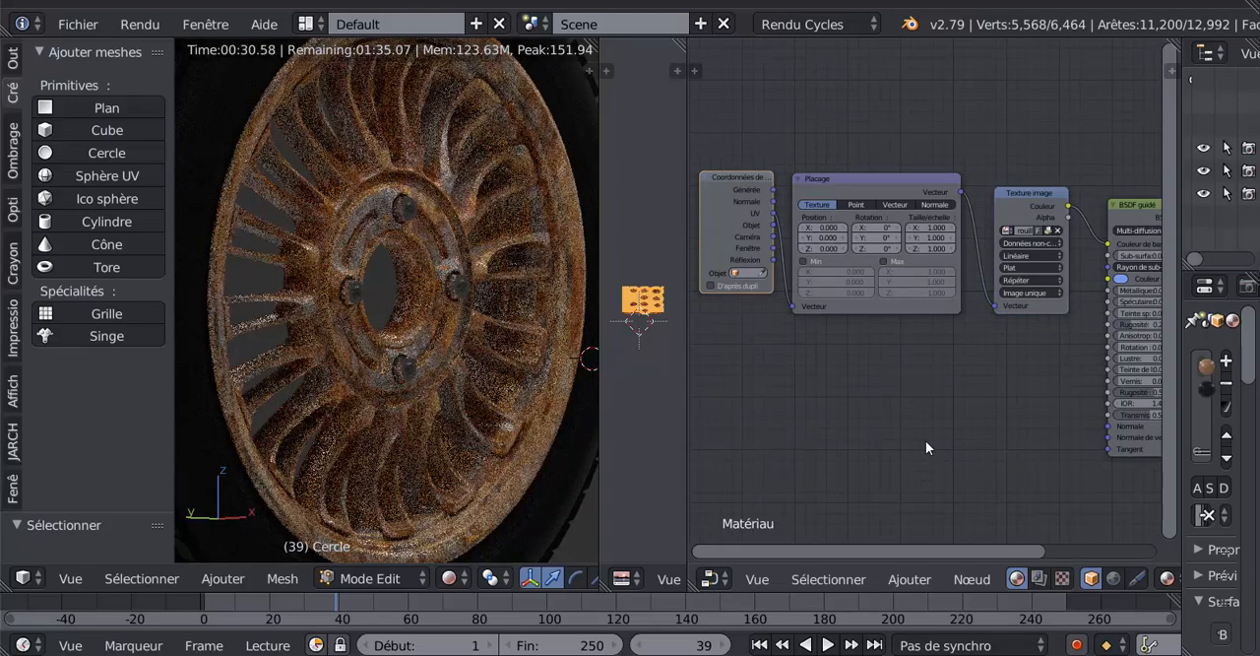
{"action": "key", "text": "shift+d"}
{"action": "left_click", "coordinate": [930, 104]}
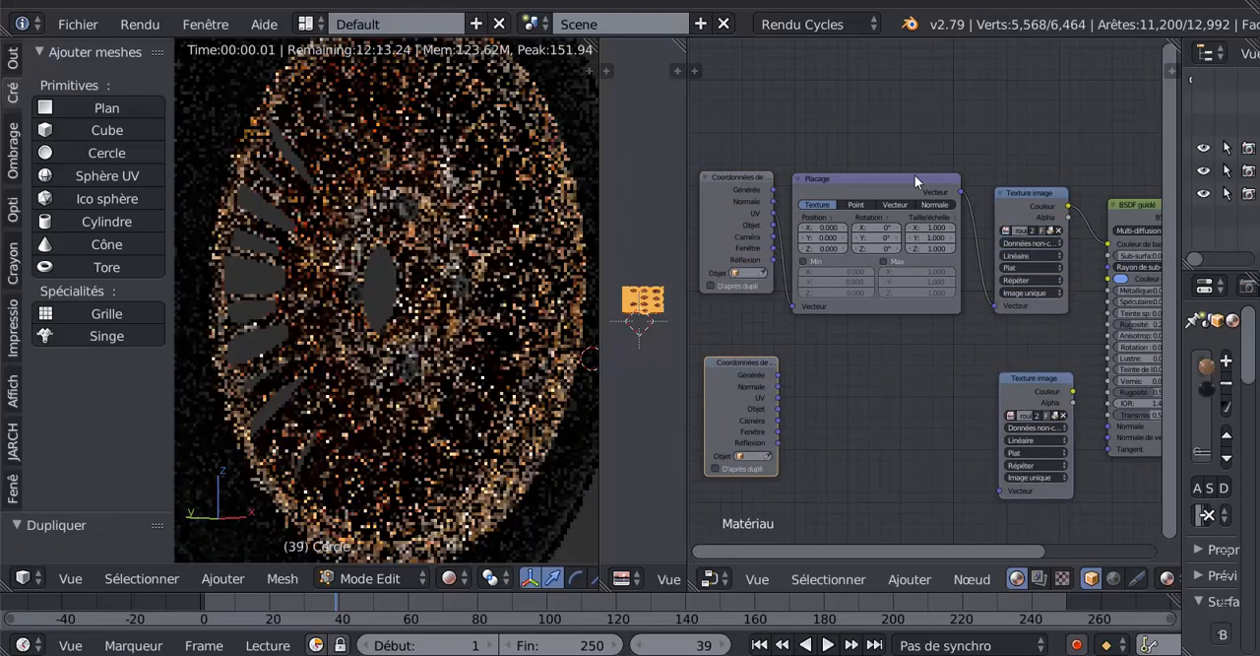
{"action": "key", "text": "g"}
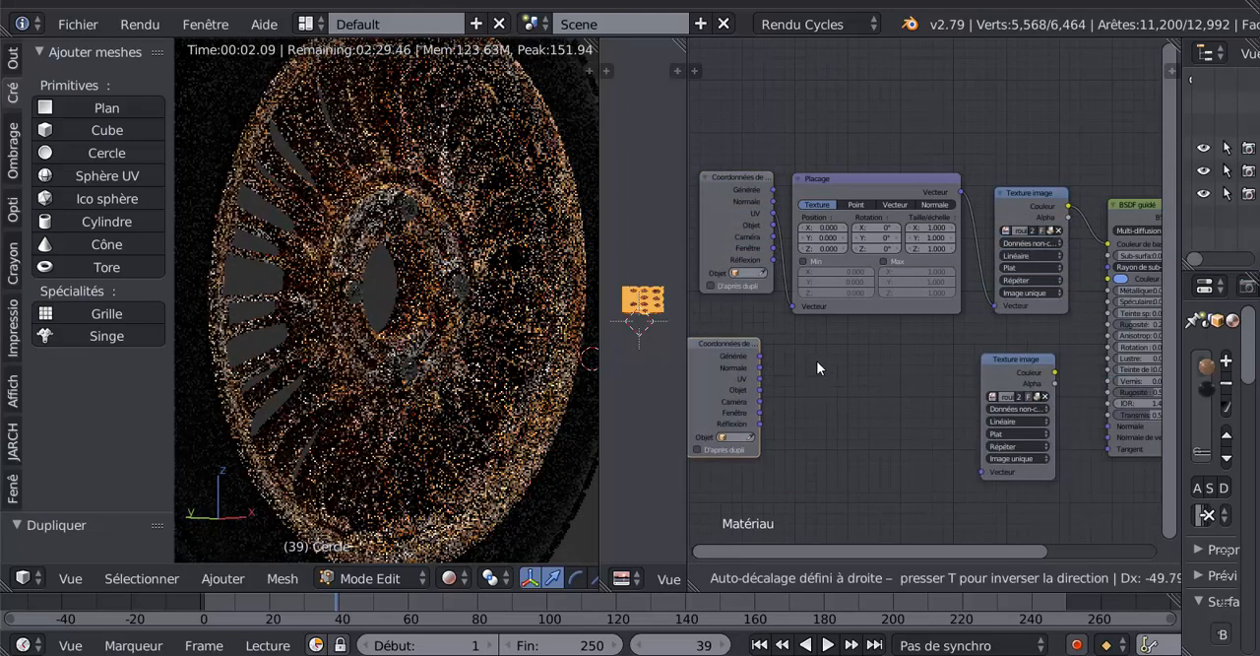
{"action": "left_click", "coordinate": [816, 360]}
- Move the duplicated texture coordinates node beside the duplicated Texture image node and connect its UV output to the Vecteur input
{"action": "left_click", "coordinate": [819, 368]}
{"action": "key", "text": "g"}
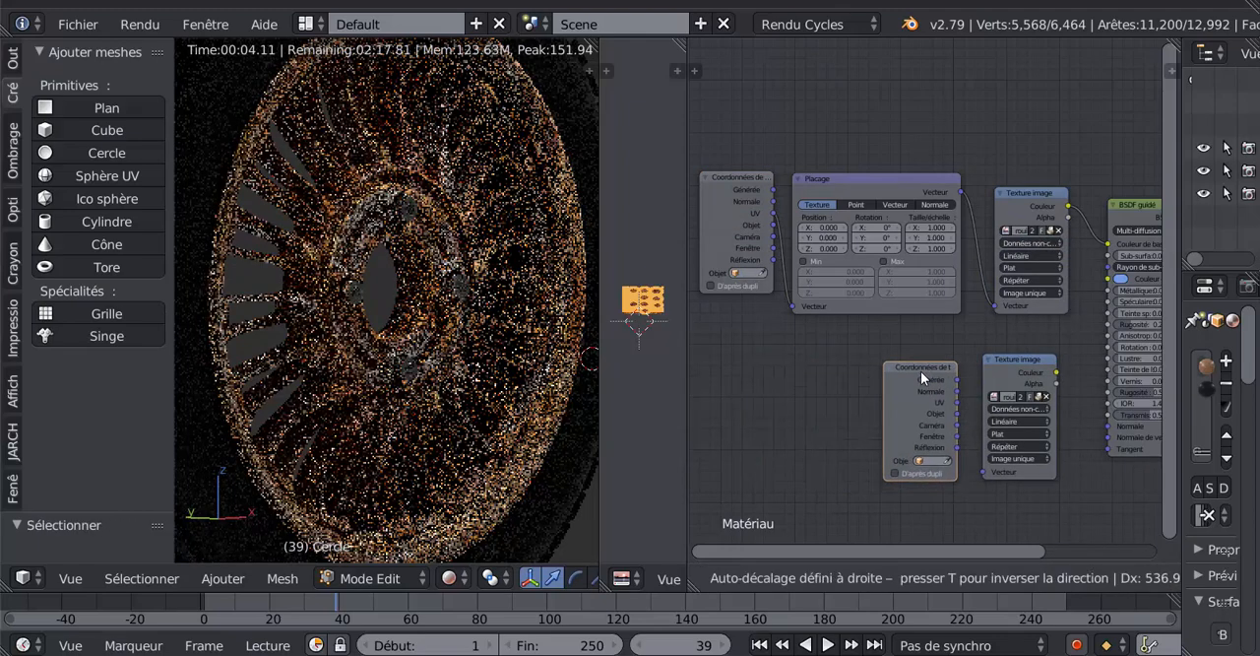
{"action": "left_click", "coordinate": [920, 370]}
{"action": "middle_click_drag", "start_coordinate": [910, 410], "coordinate": [812, 246]}
{"action": "scroll", "coordinate": [812, 246], "scroll_direction": "up", "scroll_amount": 3}
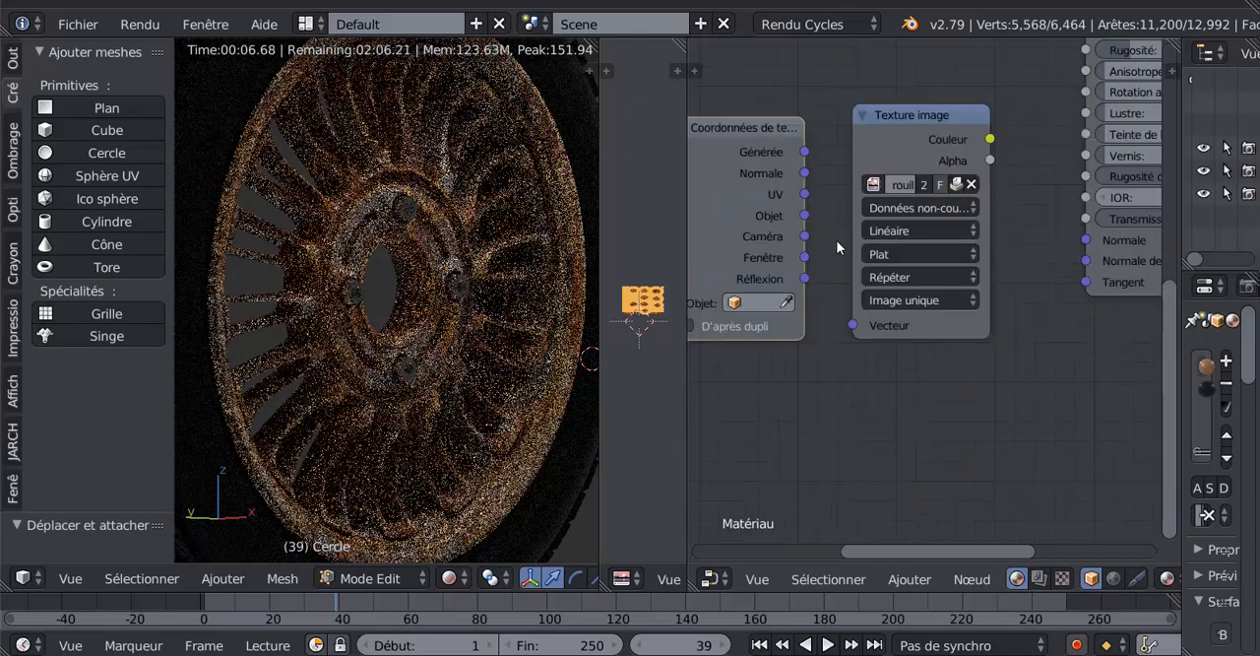
{"action": "left_click_drag", "start_coordinate": [804, 194], "coordinate": [854, 325]}
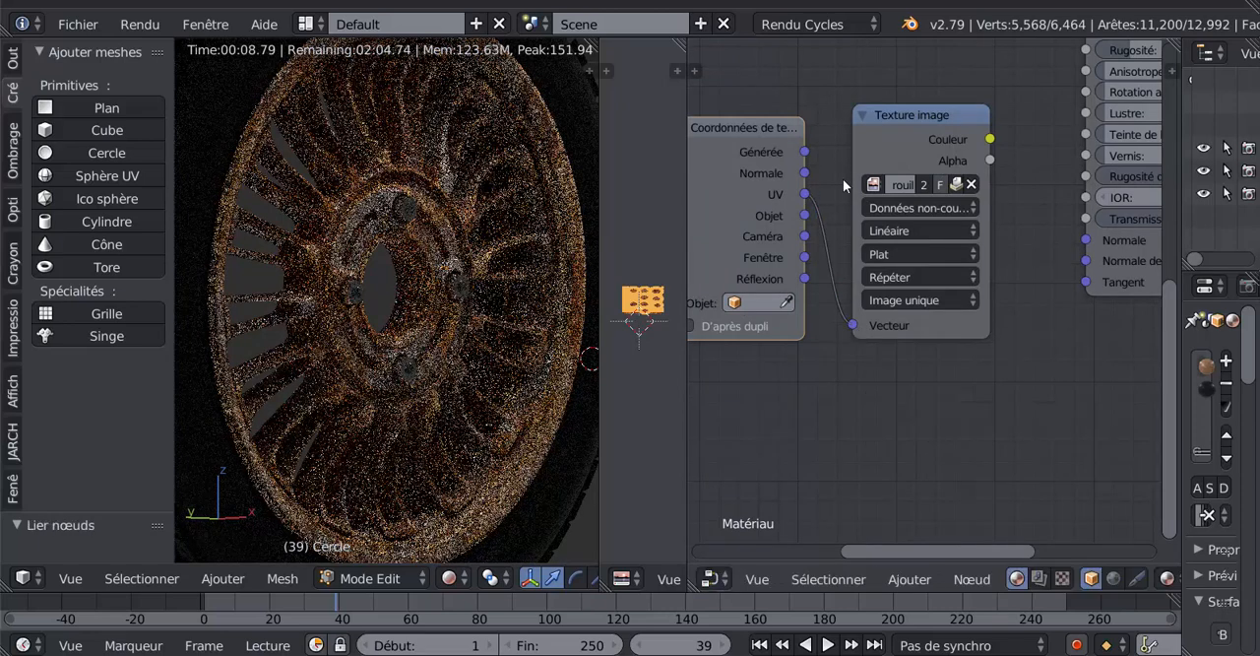
- Try the duplicated Texture image as Données non-couleur with Couleur linked to BSDF guidé's Normale, and relink its Vecteur input to UV
{"action": "left_click", "coordinate": [919, 207]}
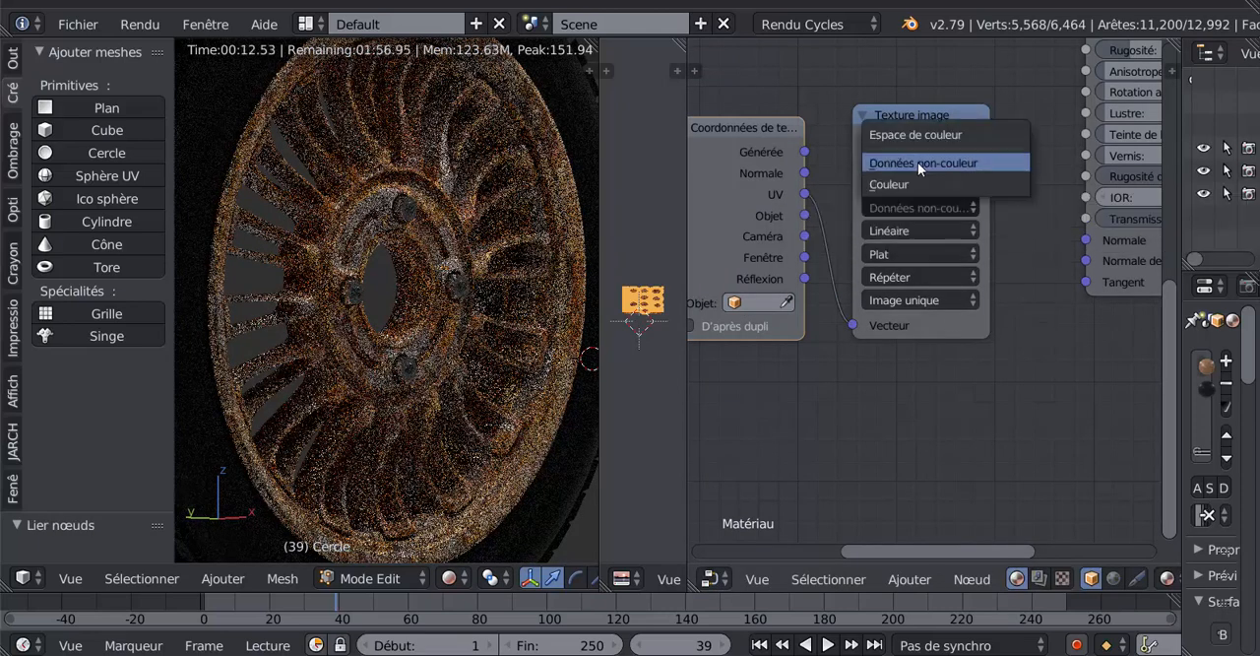
{"action": "left_click", "coordinate": [925, 162]}
{"action": "scroll", "coordinate": [1034, 251], "scroll_direction": "down", "scroll_amount": 2}
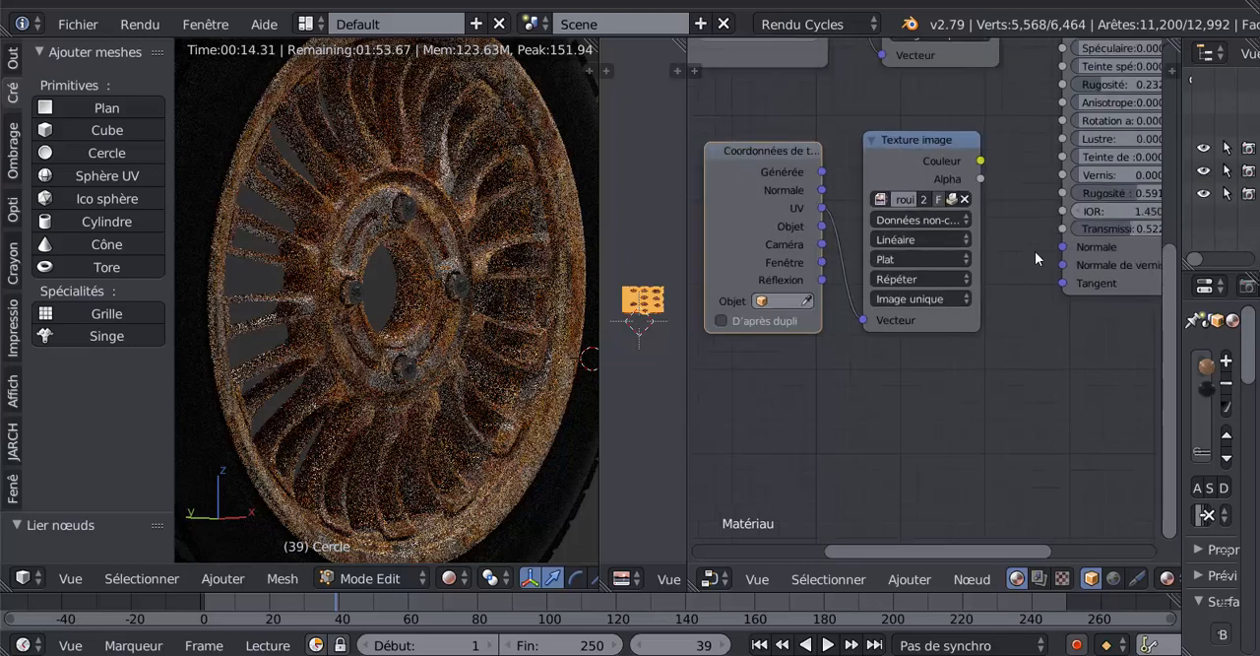
{"action": "left_click_drag", "start_coordinate": [942, 164], "coordinate": [1017, 244]}
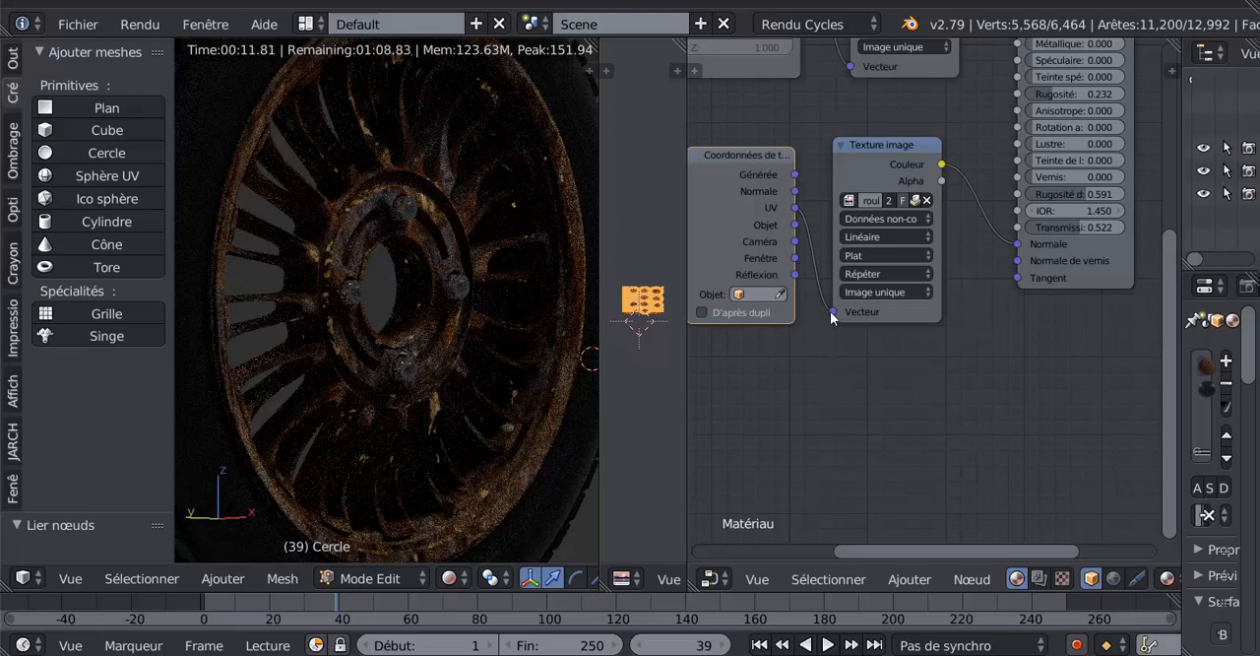
{"action": "left_click_drag", "start_coordinate": [832, 311], "coordinate": [819, 324]}
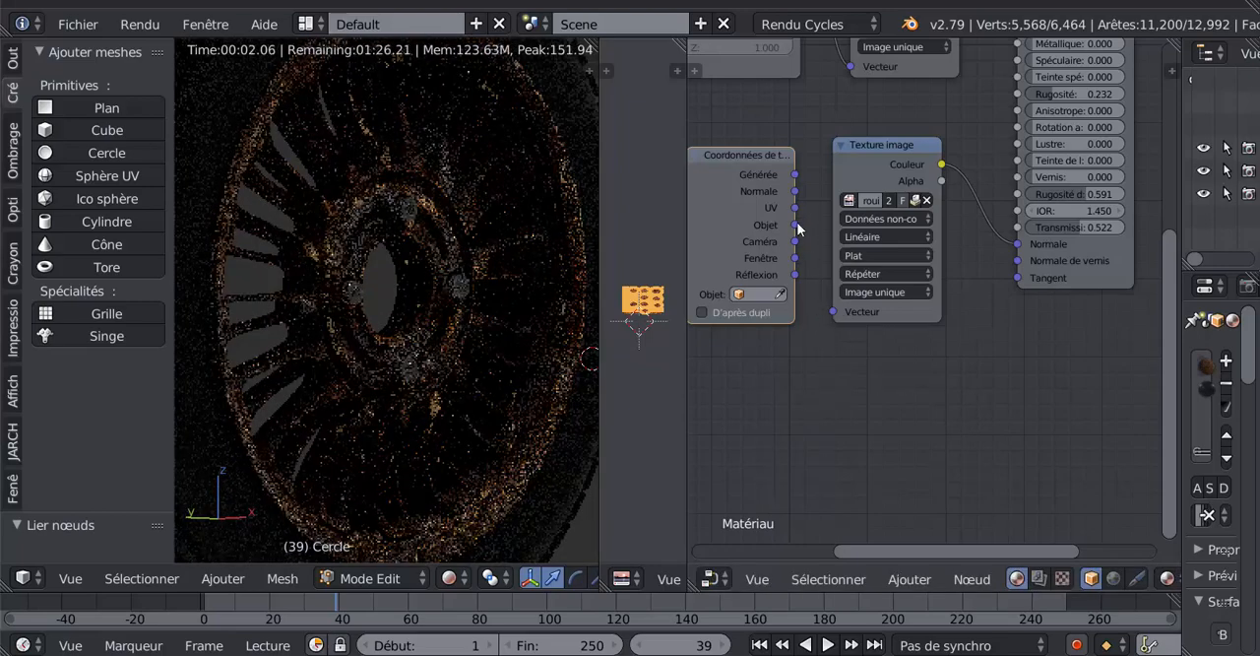
{"action": "left_click_drag", "start_coordinate": [795, 208], "coordinate": [834, 311]}
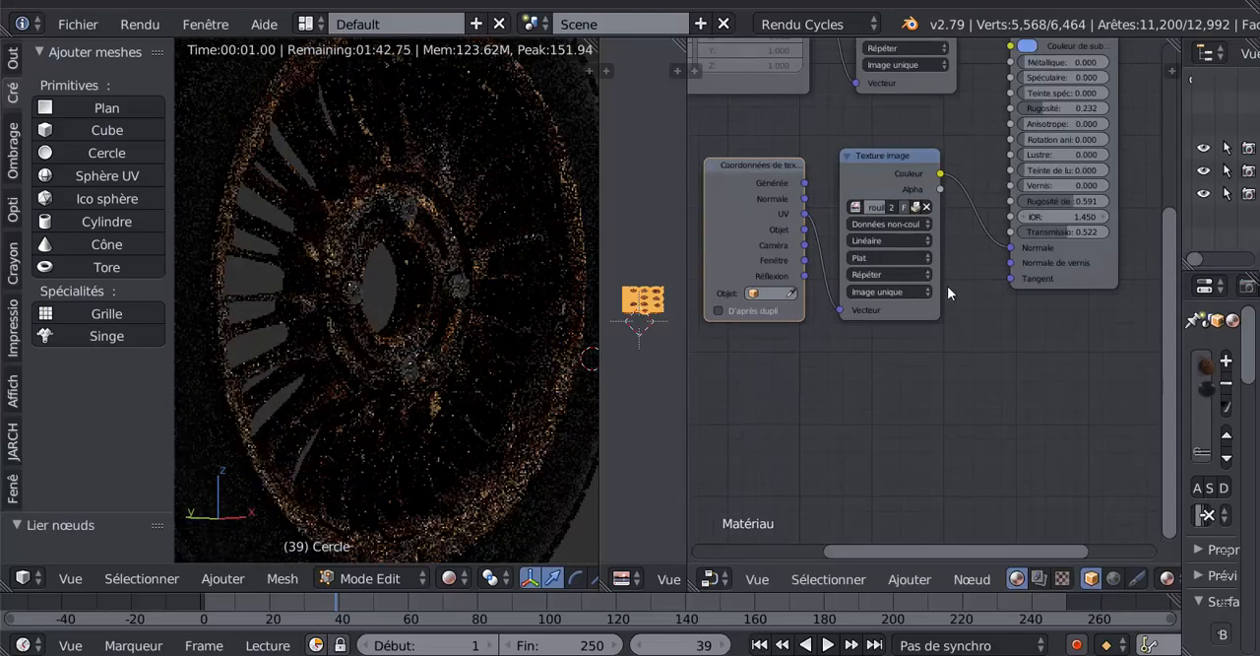
- Set the duplicated Texture image node's color space to Couleur
{"action": "scroll", "coordinate": [947, 286], "scroll_direction": "up", "scroll_amount": 2}
{"action": "left_click", "coordinate": [875, 194]}
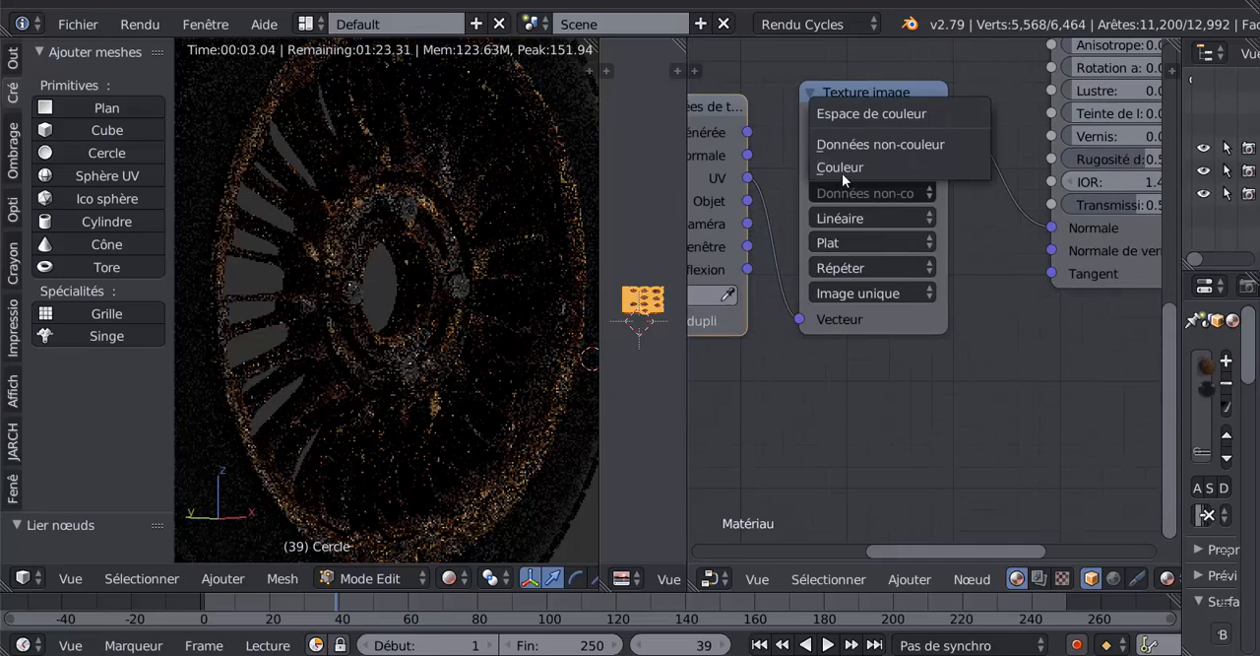
{"action": "left_click", "coordinate": [860, 166]}
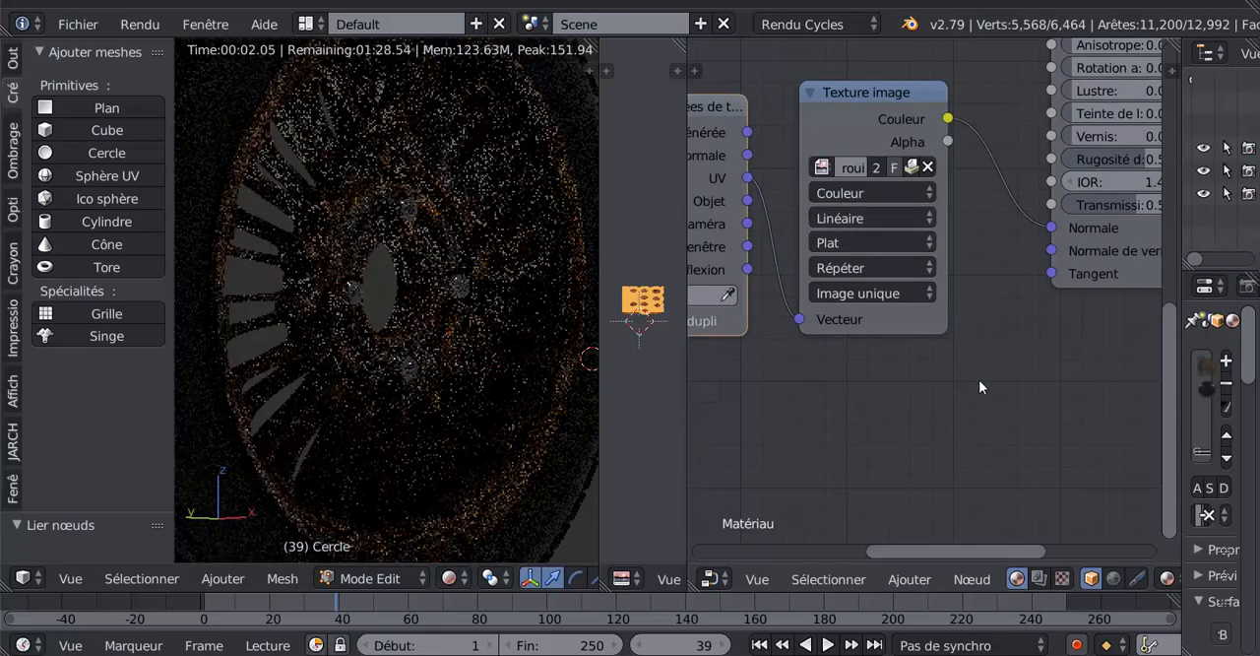
{"action": "scroll", "coordinate": [979, 378], "scroll_direction": "down", "scroll_amount": 1}
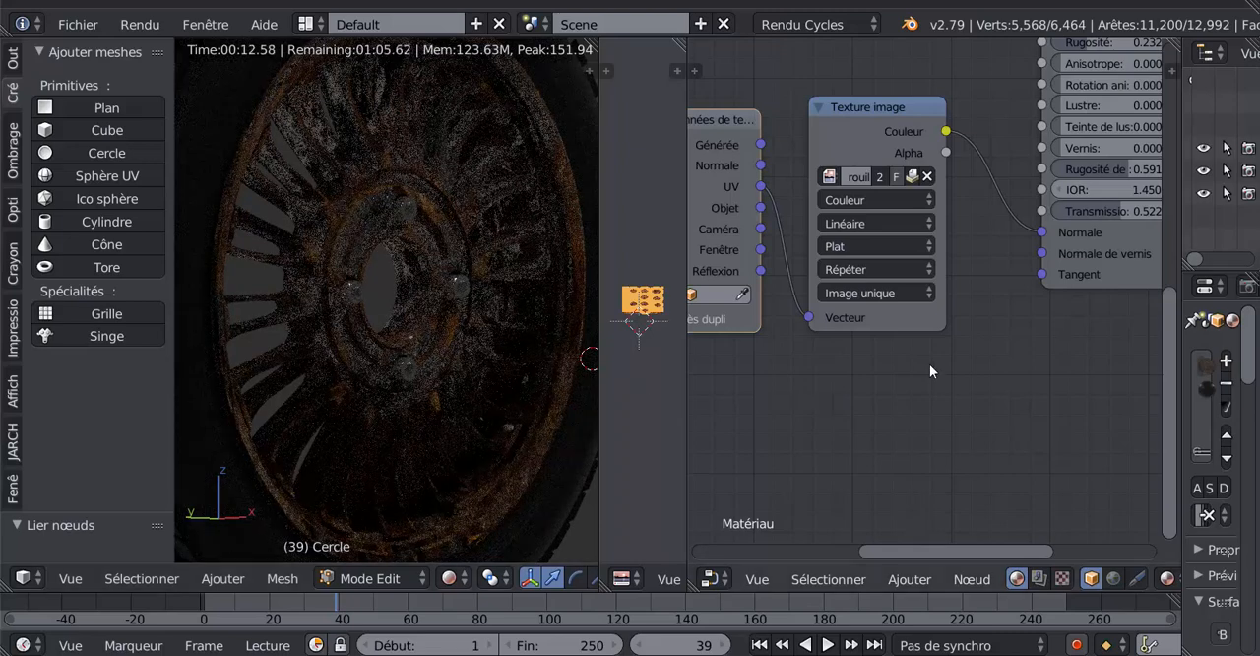
{"action": "scroll", "coordinate": [929, 379], "scroll_direction": "down", "scroll_amount": 3}
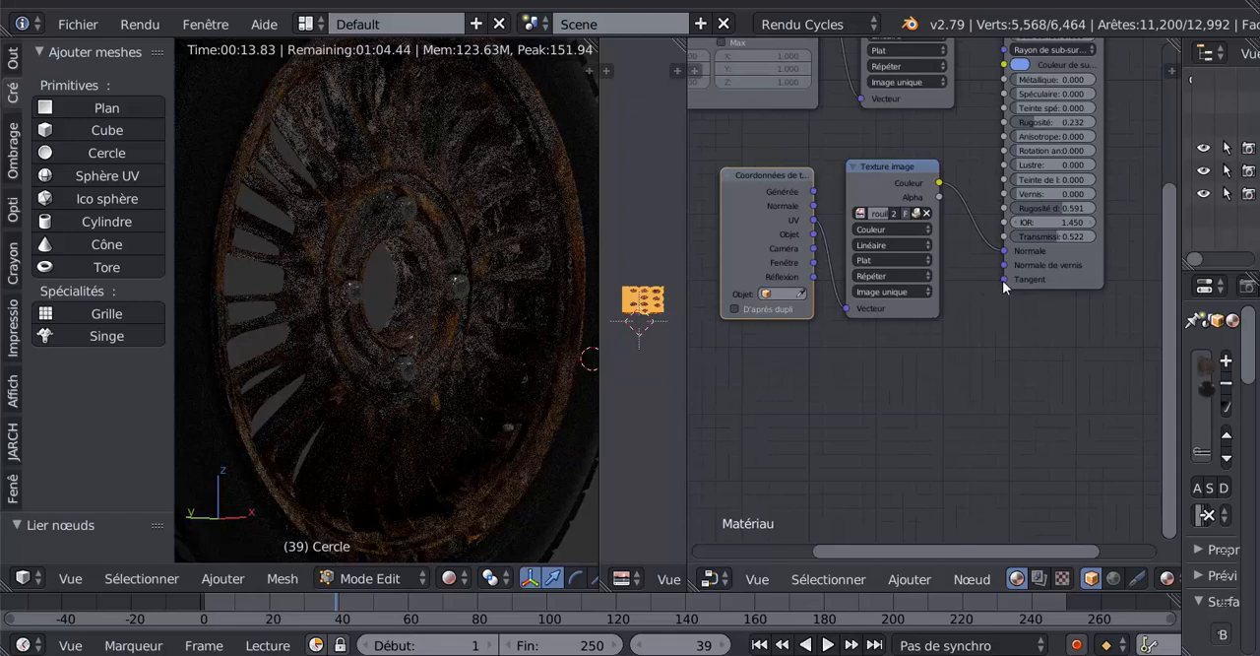
- Disconnect the duplicated Texture image from the BSDF guidé node's Normale input
{"action": "left_click_drag", "start_coordinate": [1005, 254], "coordinate": [958, 146]}
{"action": "scroll", "coordinate": [957, 147], "scroll_direction": "down", "scroll_amount": 2}
{"action": "middle_click_drag", "start_coordinate": [957, 149], "coordinate": [955, 178]}
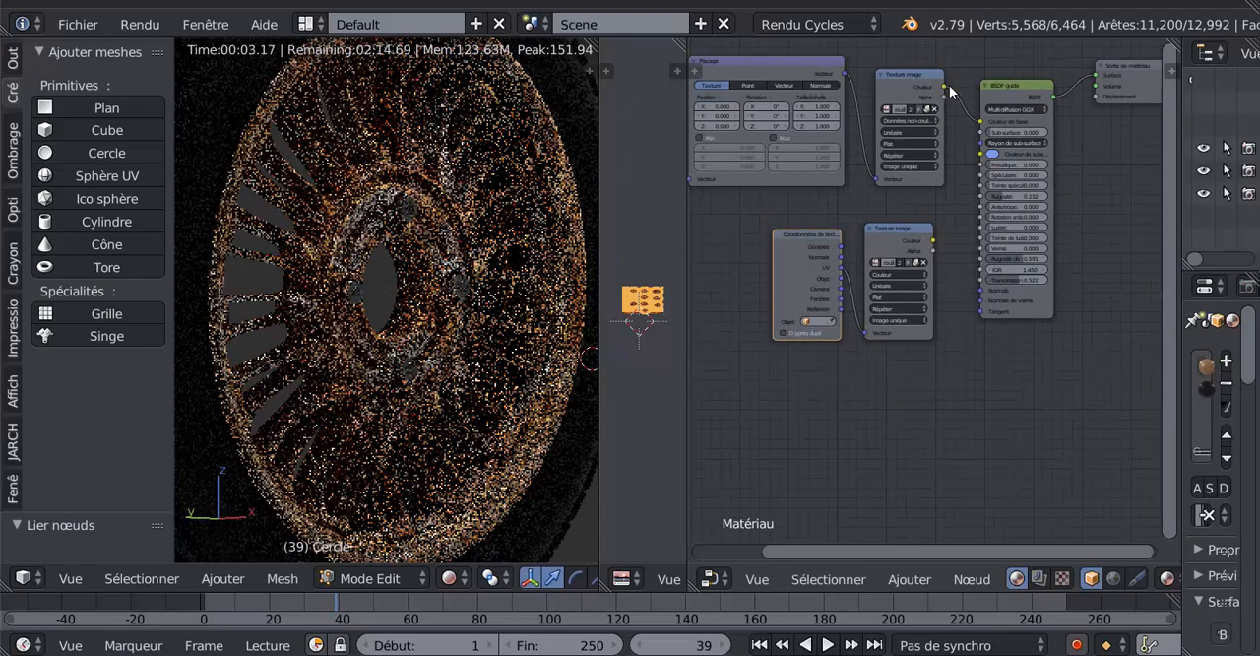
{"action": "left_click_drag", "start_coordinate": [945, 89], "coordinate": [934, 304]}
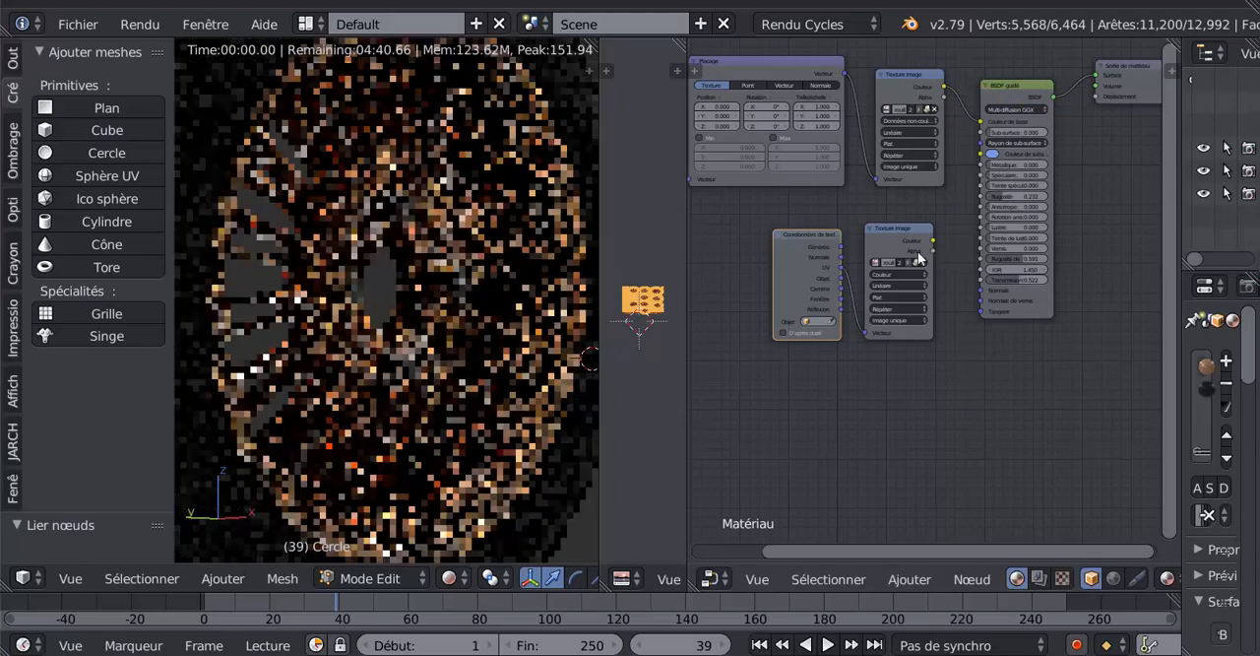
- Link the duplicated Texture image node's Couleur output to the material output's Déplacement input and set its color space to Données non-couleur
{"action": "middle_click_drag", "start_coordinate": [951, 378], "coordinate": [872, 384]}
{"action": "left_click_drag", "start_coordinate": [852, 245], "coordinate": [1019, 101]}
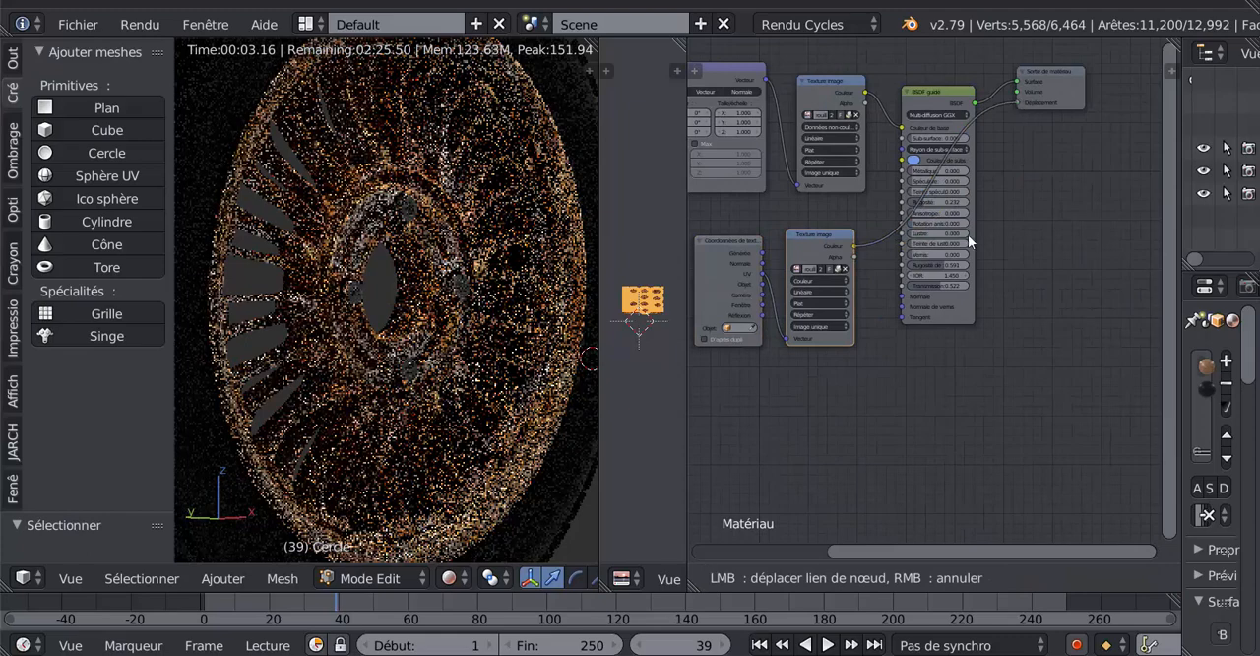
{"action": "left_click_drag", "start_coordinate": [968, 241], "coordinate": [901, 223]}
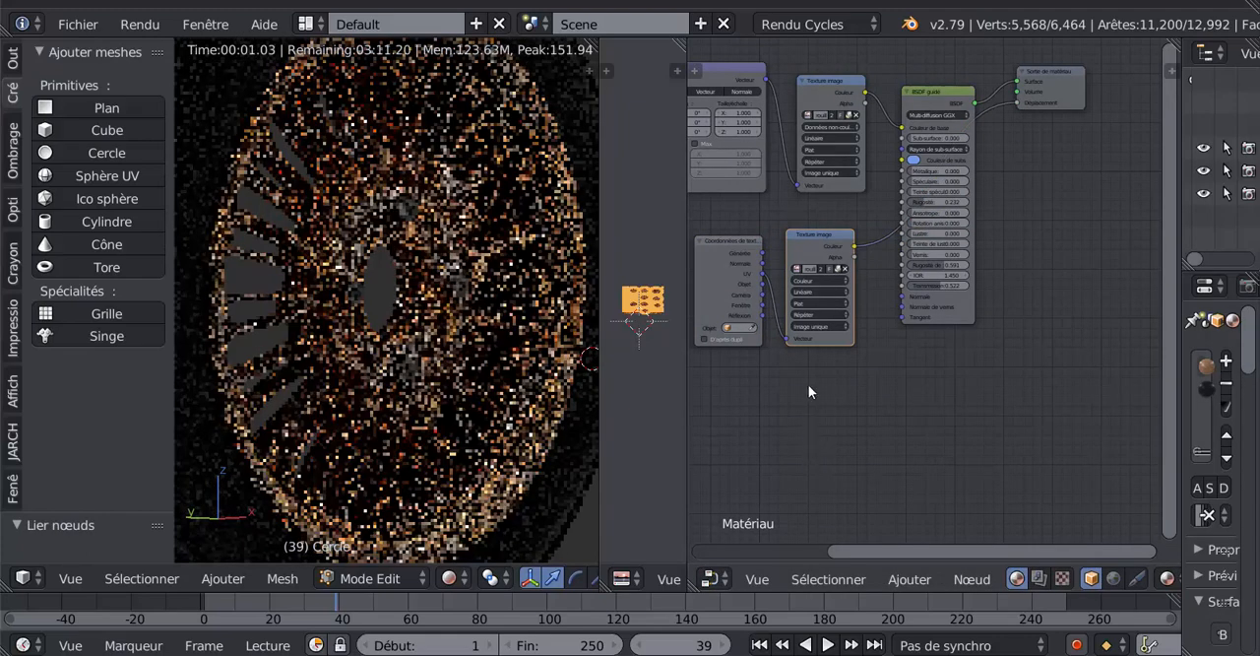
{"action": "scroll", "coordinate": [809, 386], "scroll_direction": "up", "scroll_amount": 2}
{"action": "left_click", "coordinate": [777, 274]}
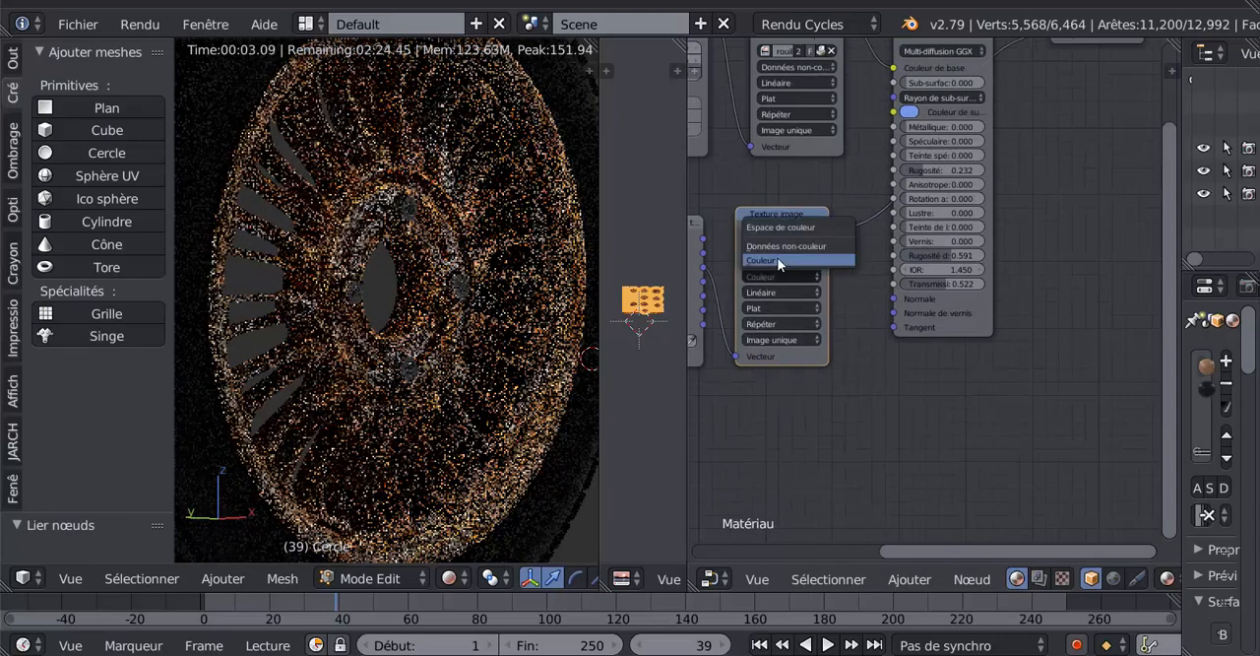
{"action": "left_click", "coordinate": [785, 247]}
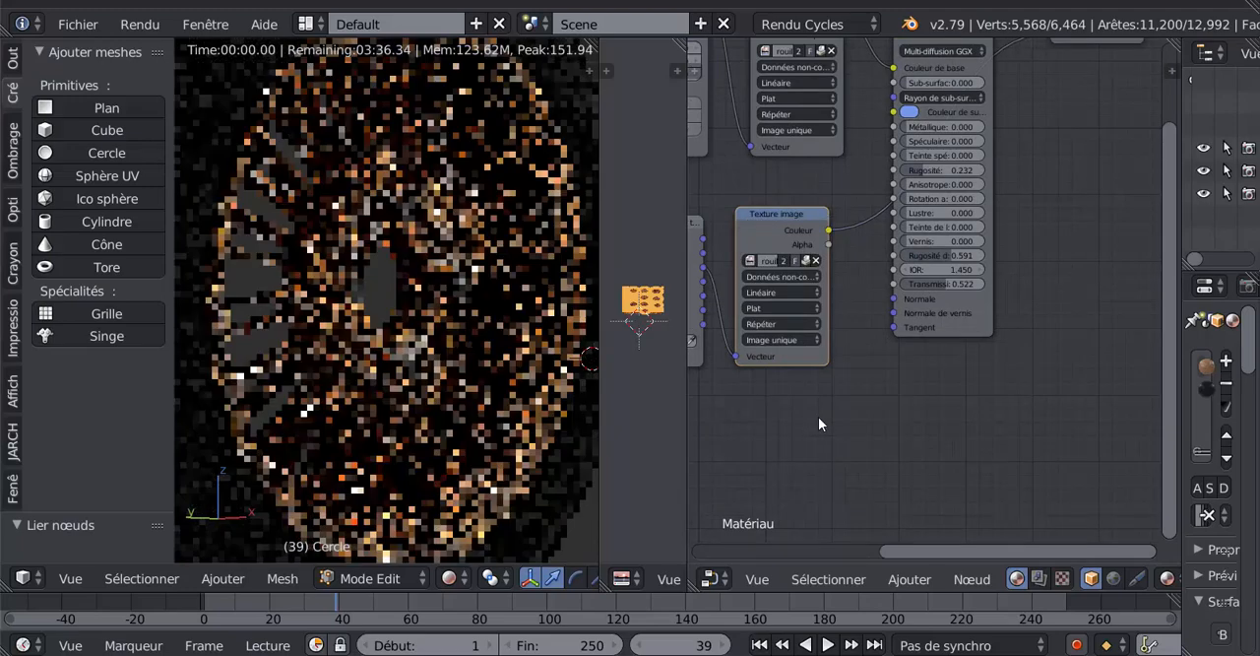
{"action": "scroll", "coordinate": [886, 347], "scroll_direction": "down", "scroll_amount": 2}
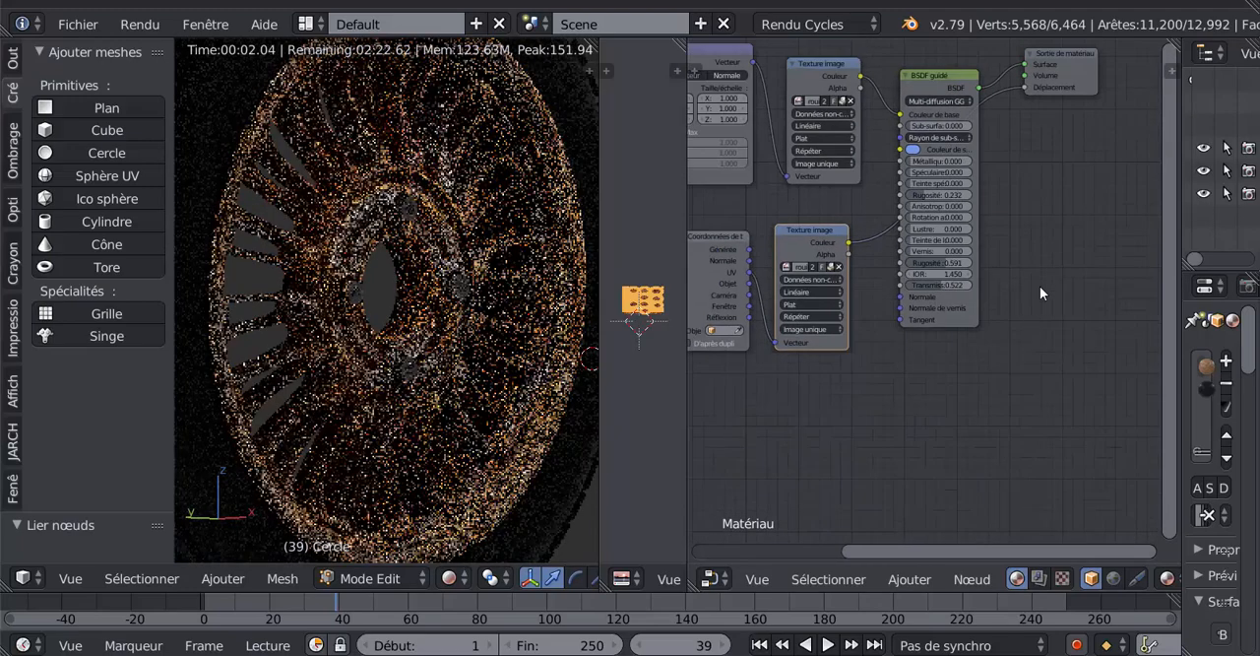
- Move the duplicated Texture image node beneath the Sortie de matériau node, beside BSDF guidé
{"action": "middle_click_drag", "start_coordinate": [1040, 285], "coordinate": [1001, 354]}
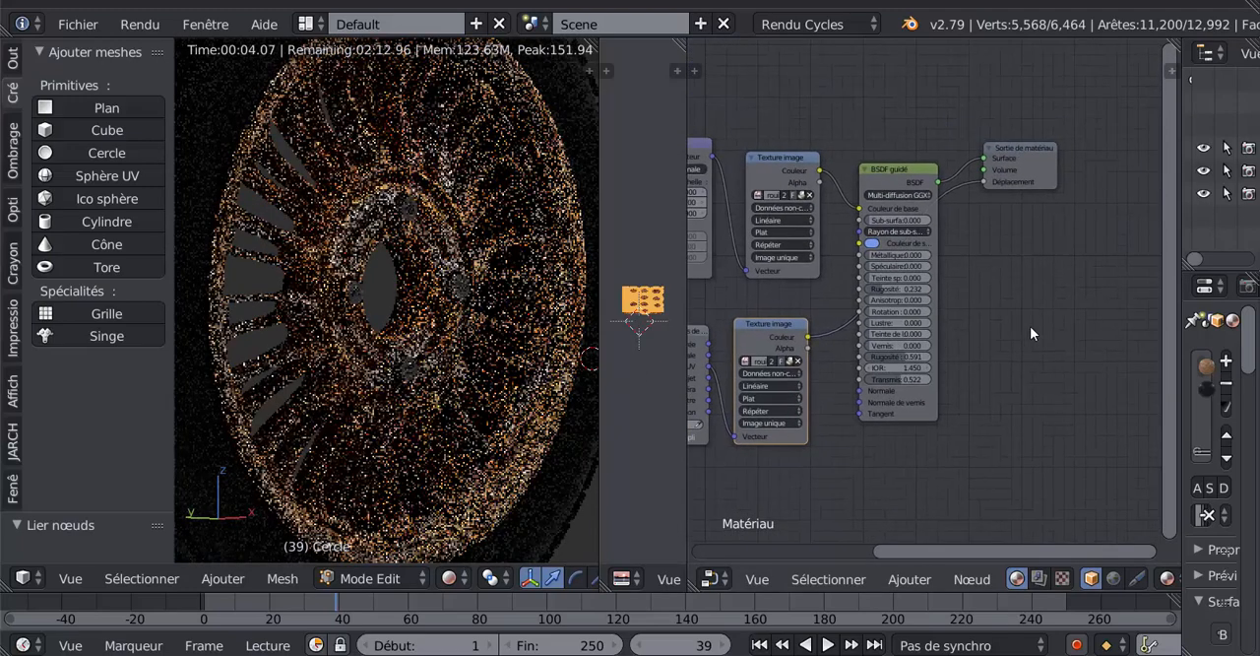
{"action": "scroll", "coordinate": [1032, 335], "scroll_direction": "up", "scroll_amount": 2}
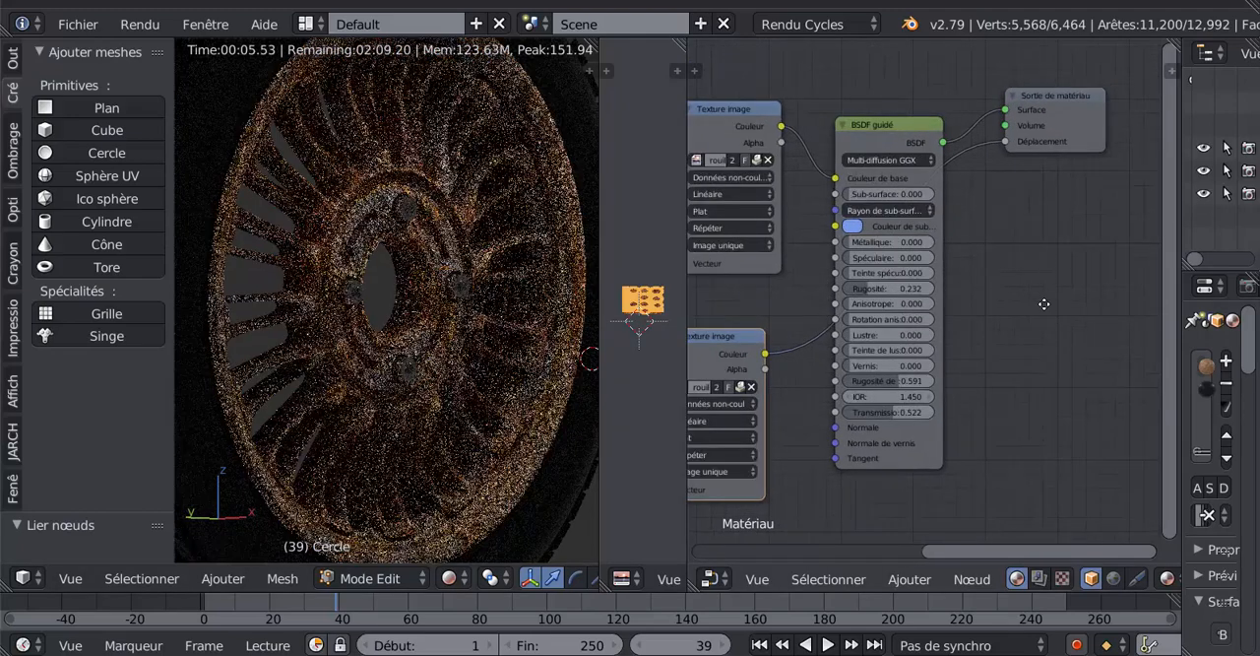
{"action": "middle_click_drag", "start_coordinate": [1044, 304], "coordinate": [1041, 337]}
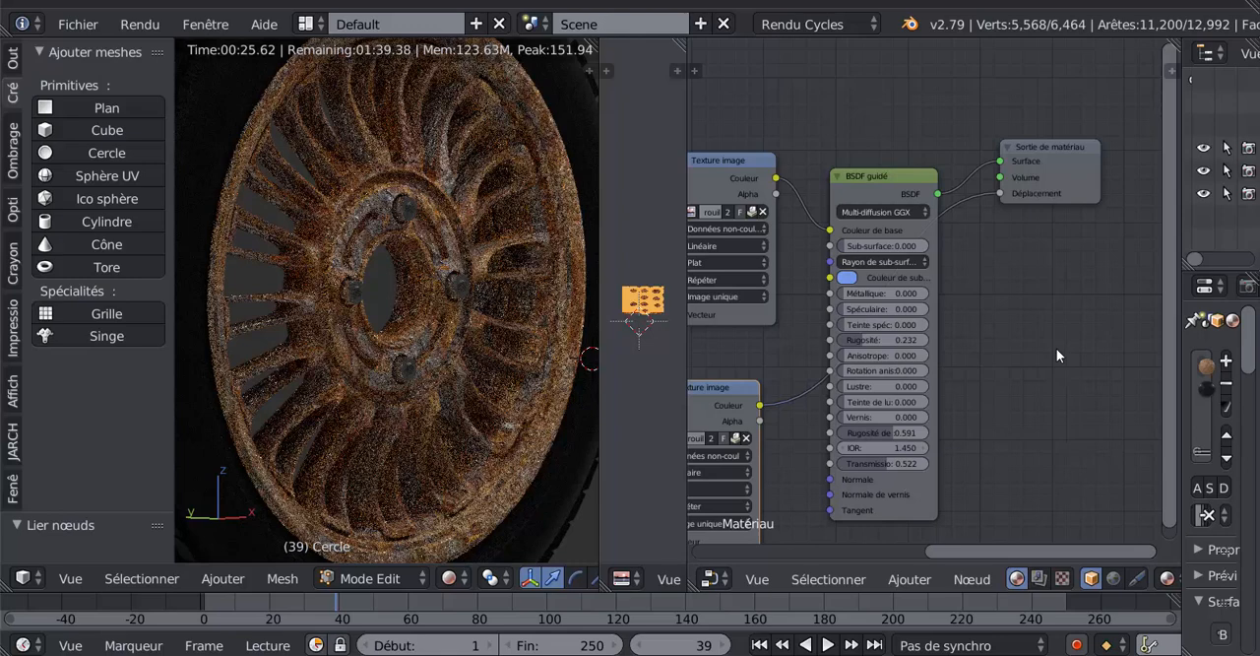
{"action": "scroll", "coordinate": [1059, 349], "scroll_direction": "down", "scroll_amount": 2}
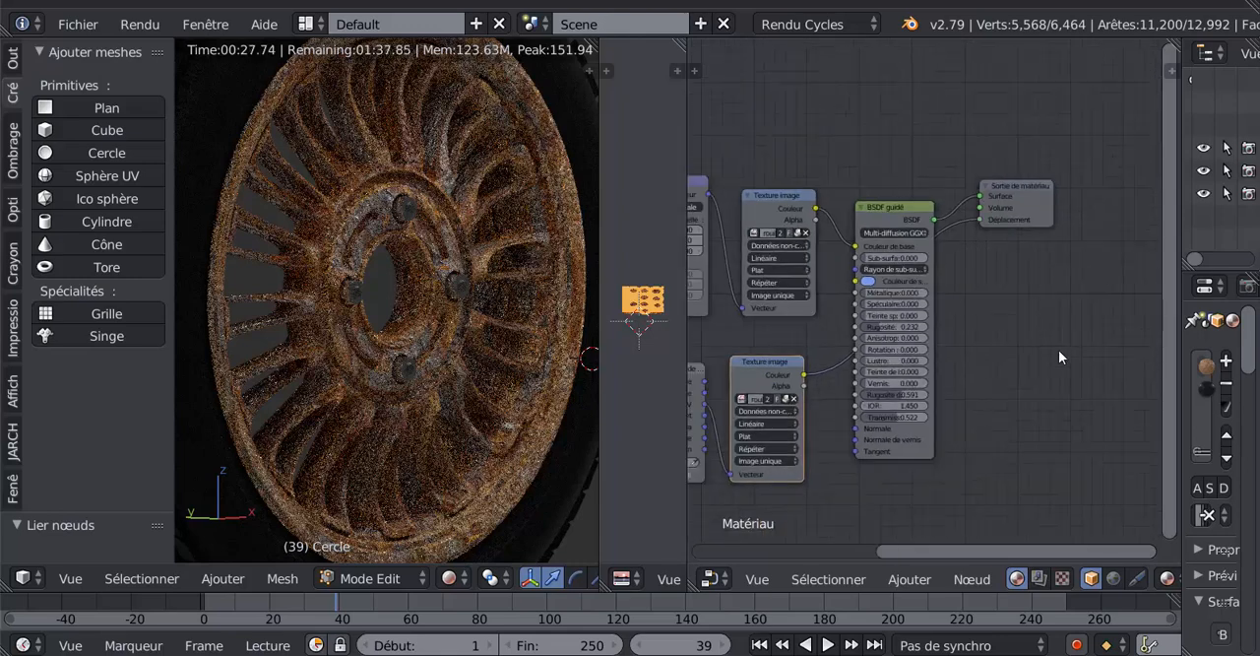
{"action": "middle_click_drag", "start_coordinate": [1059, 350], "coordinate": [1130, 341]}
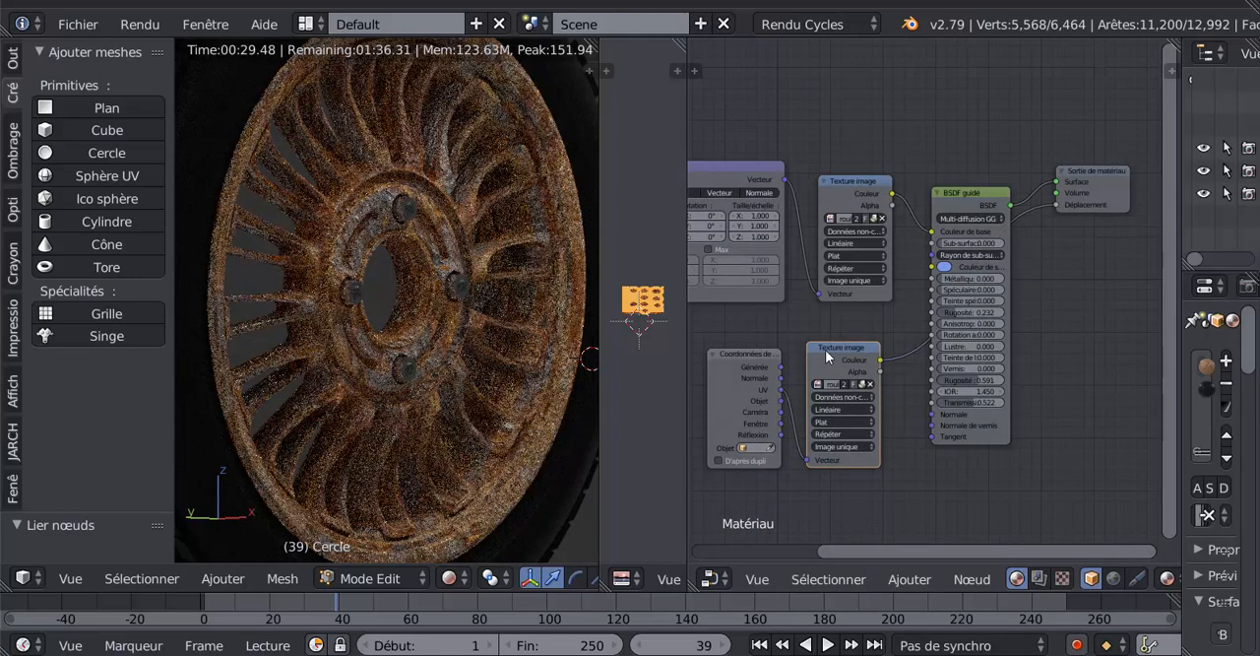
{"action": "left_click_drag", "start_coordinate": [845, 352], "coordinate": [1100, 326]}
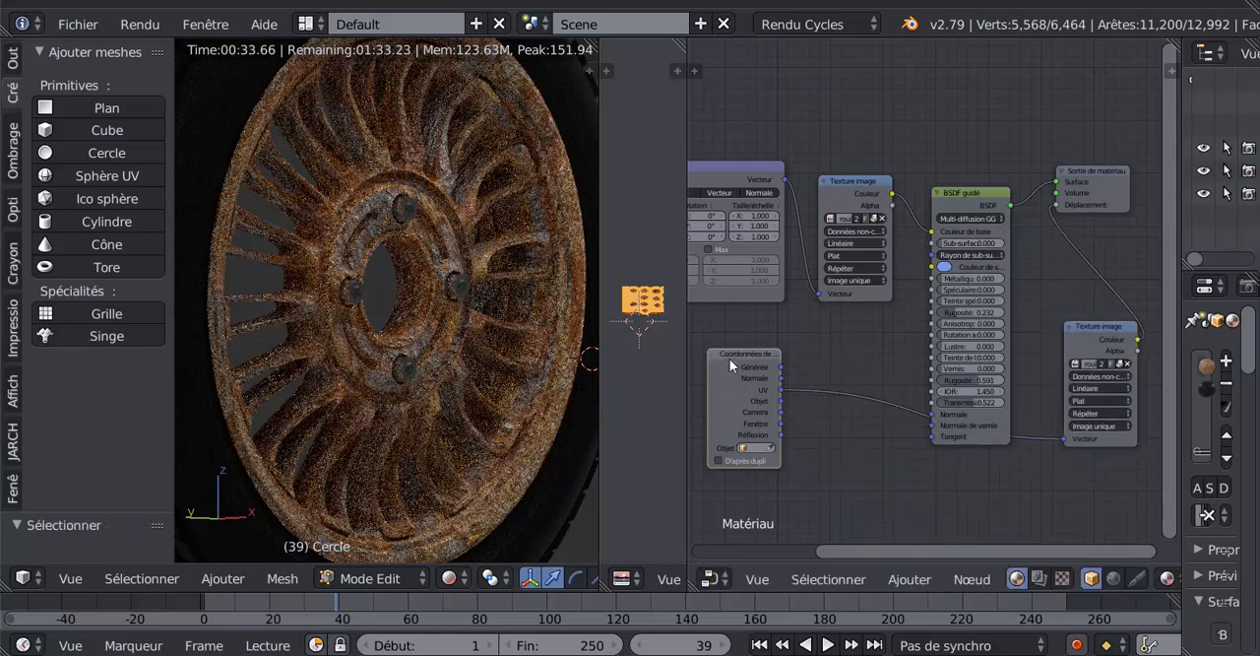
- Replace the duplicated Texture image's UV link with the coordinates node's Générée output into Vecteur, and place the coordinates node below the texture
{"action": "left_click_drag", "start_coordinate": [729, 359], "coordinate": [774, 384]}
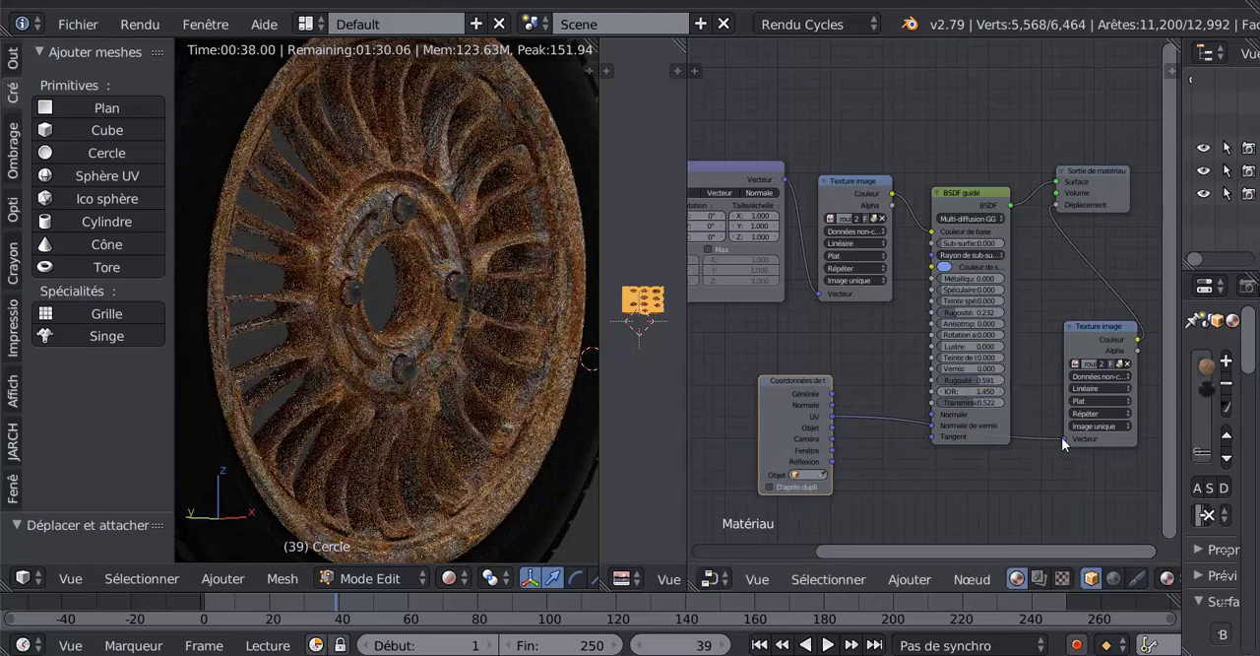
{"action": "left_click_drag", "start_coordinate": [1062, 436], "coordinate": [1043, 454]}
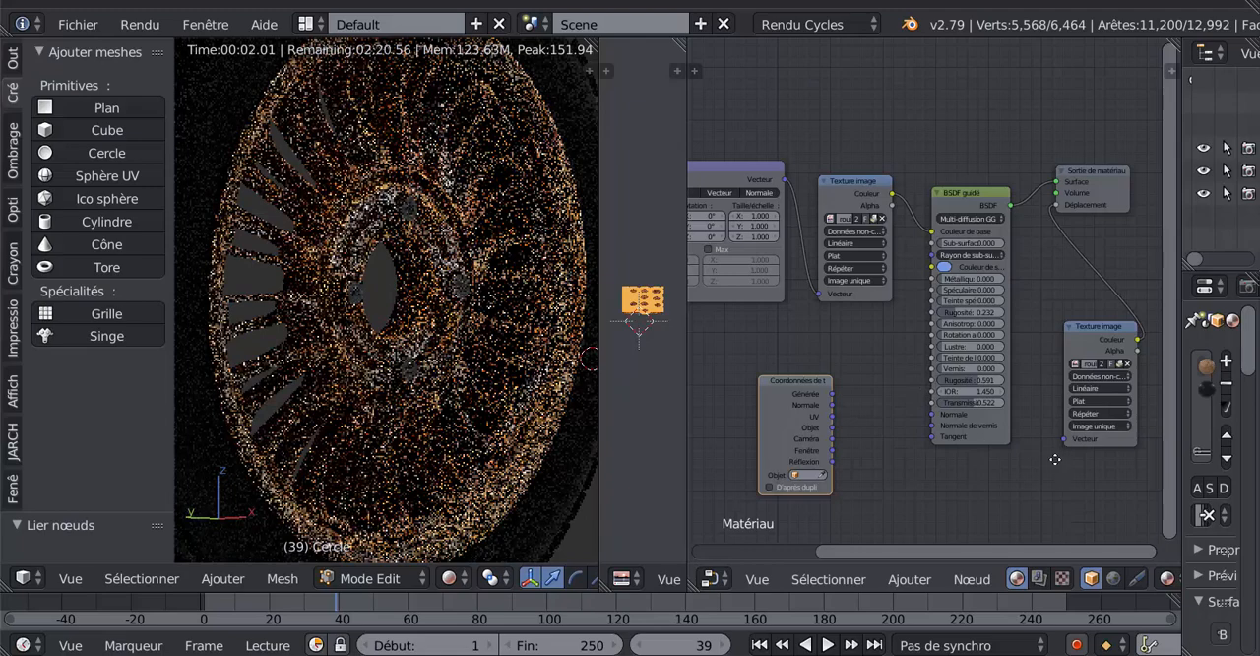
{"action": "middle_click_drag", "start_coordinate": [871, 440], "coordinate": [814, 369]}
{"action": "scroll", "coordinate": [859, 386], "scroll_direction": "up", "scroll_amount": 1}
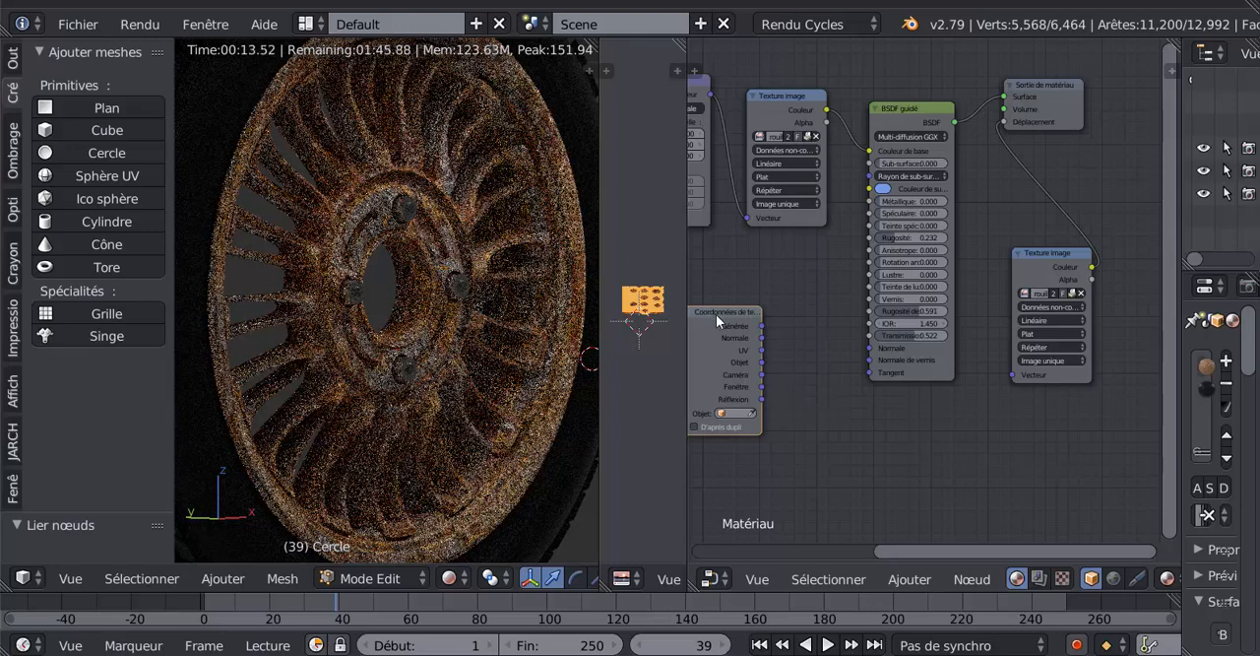
{"action": "left_click_drag", "start_coordinate": [716, 314], "coordinate": [775, 308]}
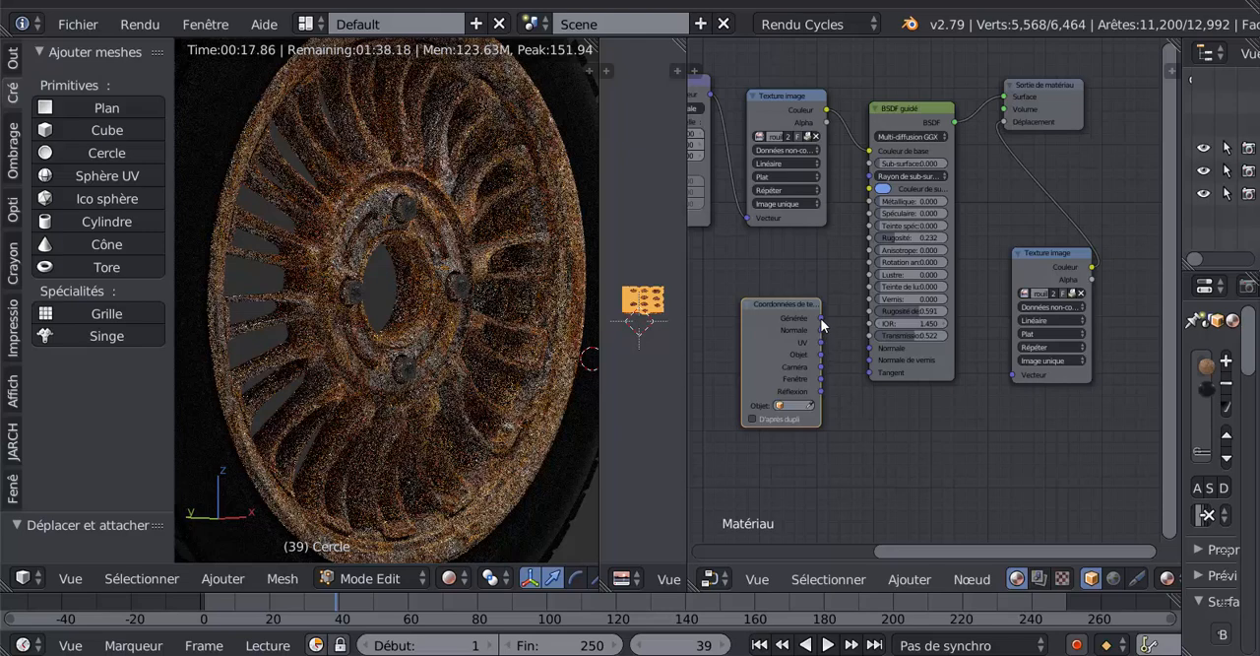
{"action": "left_click_drag", "start_coordinate": [821, 319], "coordinate": [1013, 374]}
{"action": "left_click_drag", "start_coordinate": [768, 331], "coordinate": [1008, 433]}
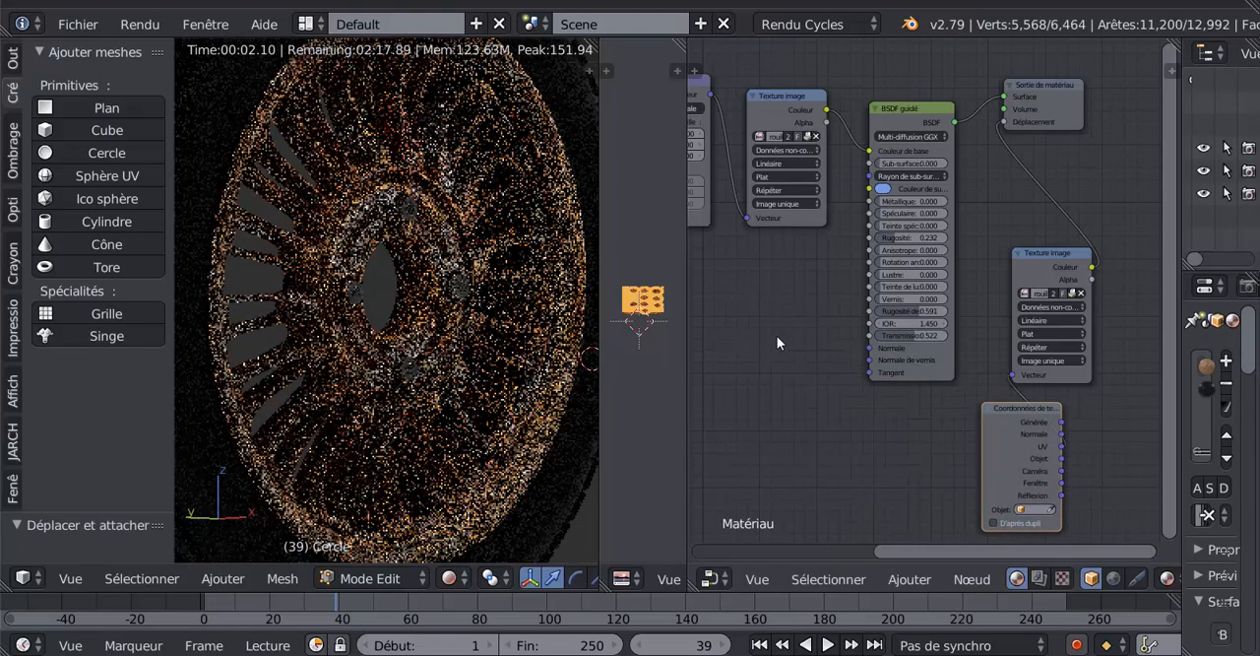
- Add a Bump vector node beside BSDF guidé and connect its Normale output to the shader's Normale input
{"action": "left_click", "coordinate": [908, 578]}
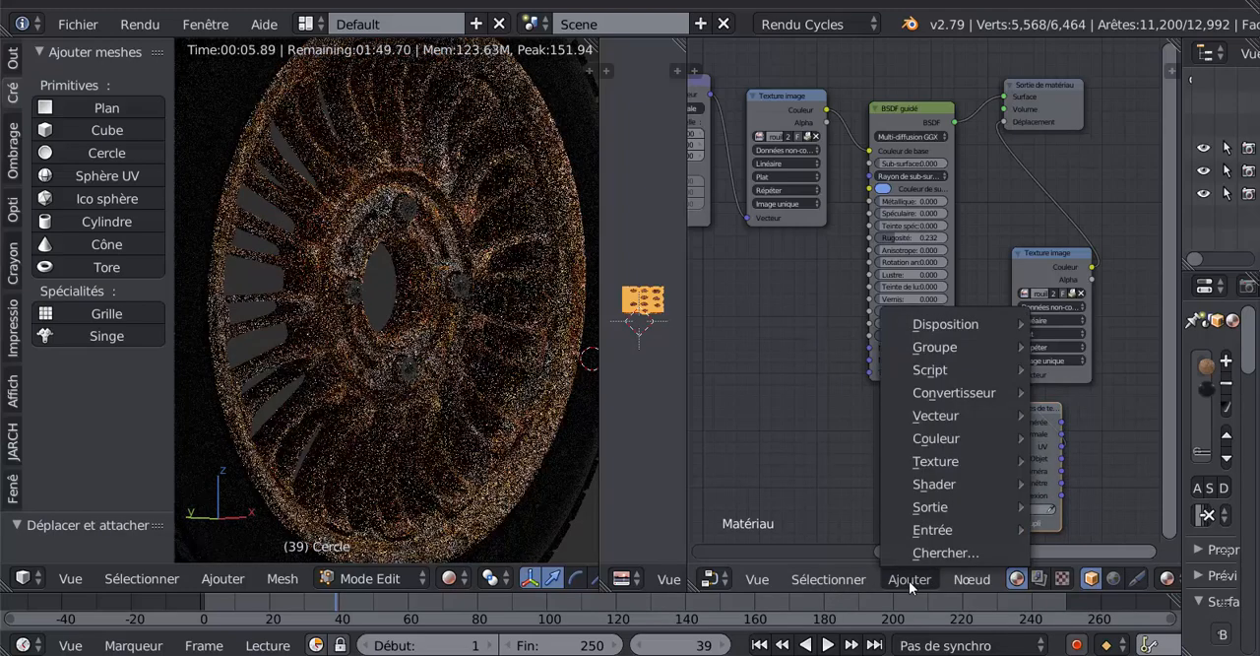
{"action": "mouse_move", "coordinate": [940, 424]}
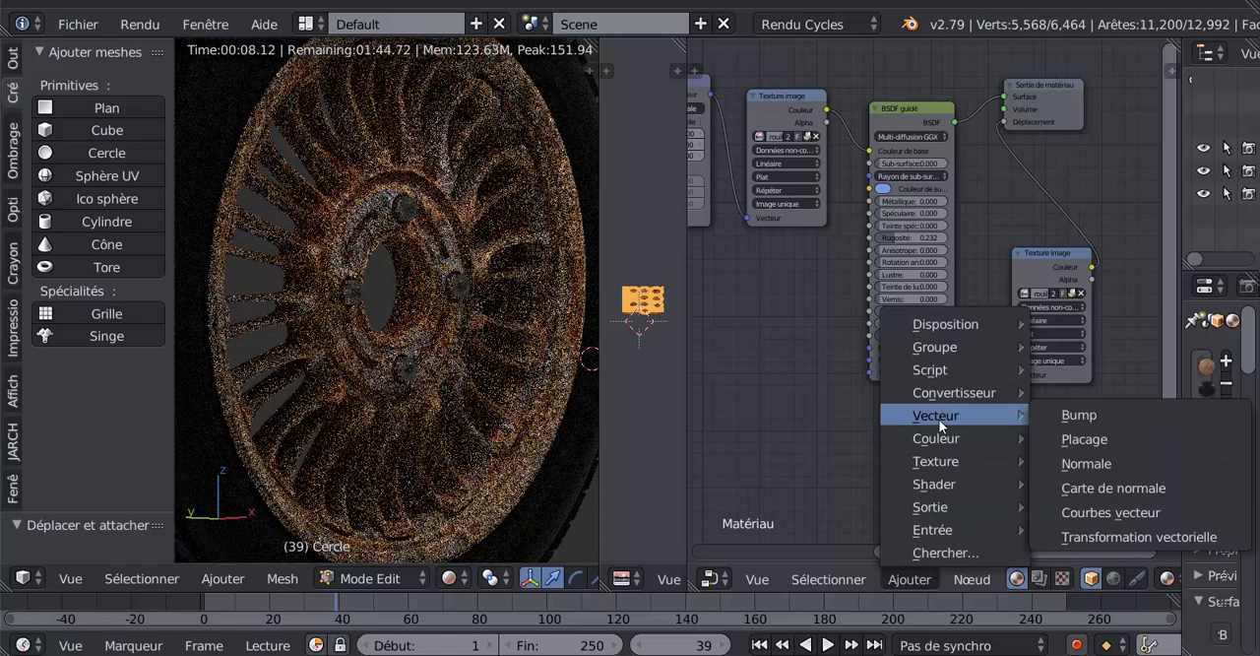
{"action": "left_click", "coordinate": [1059, 416]}
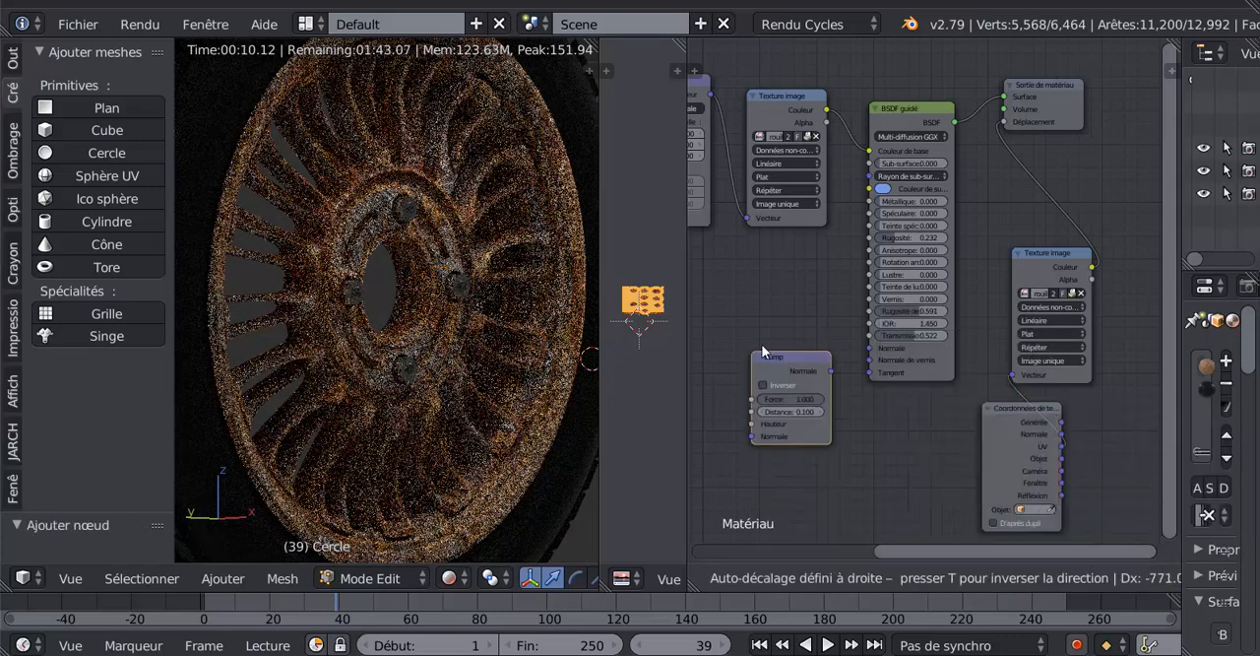
{"action": "left_click", "coordinate": [788, 384]}
{"action": "scroll", "coordinate": [850, 399], "scroll_direction": "up", "scroll_amount": 1}
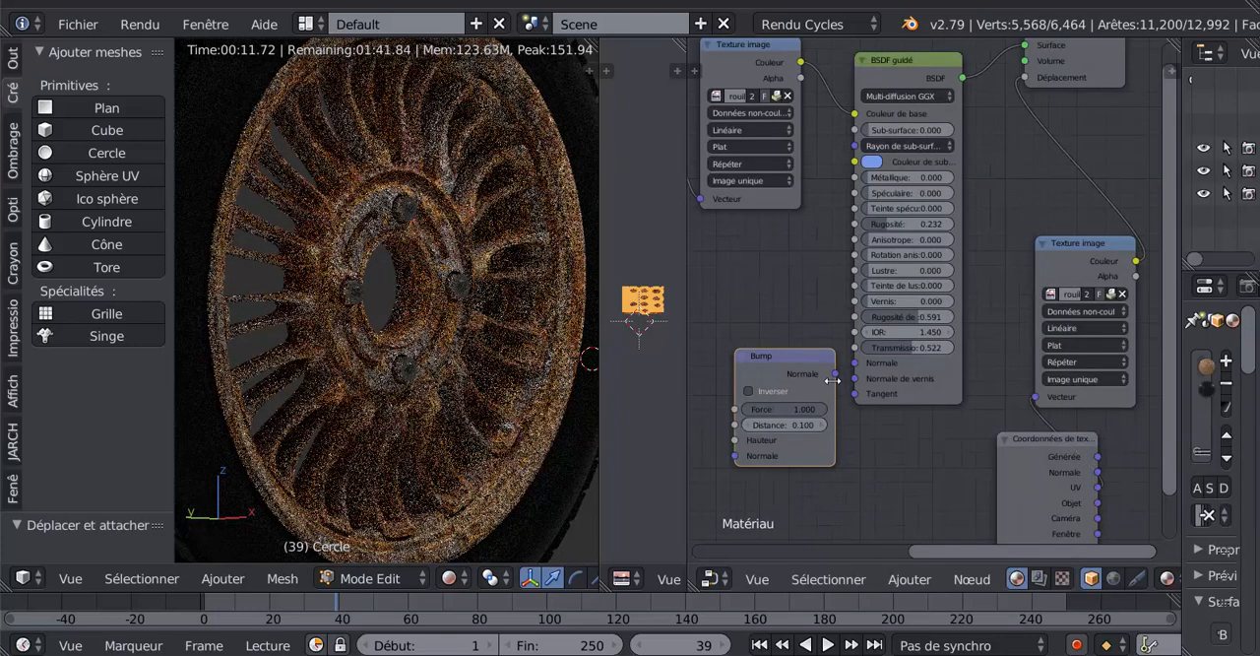
{"action": "left_click_drag", "start_coordinate": [835, 374], "coordinate": [855, 364]}
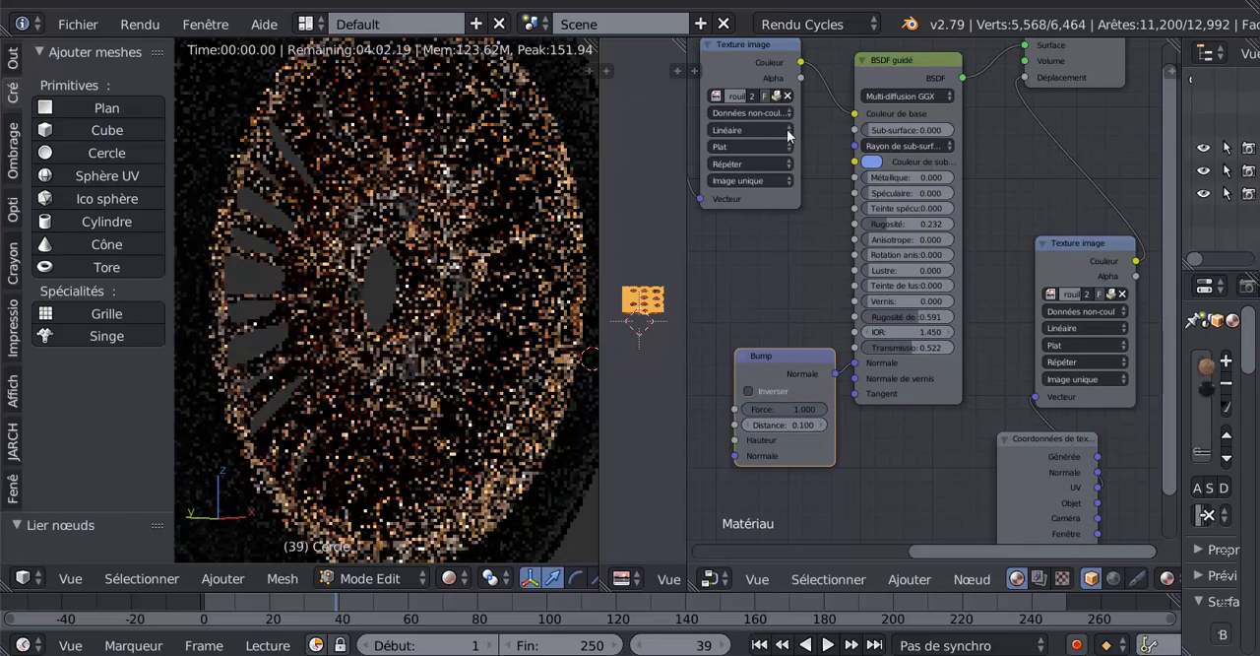
- Link the original Texture image's Couleur to the Bump node's Hauteur, reposition the Bump node and leave its Force at 1.000
{"action": "left_click_drag", "start_coordinate": [804, 63], "coordinate": [734, 440]}
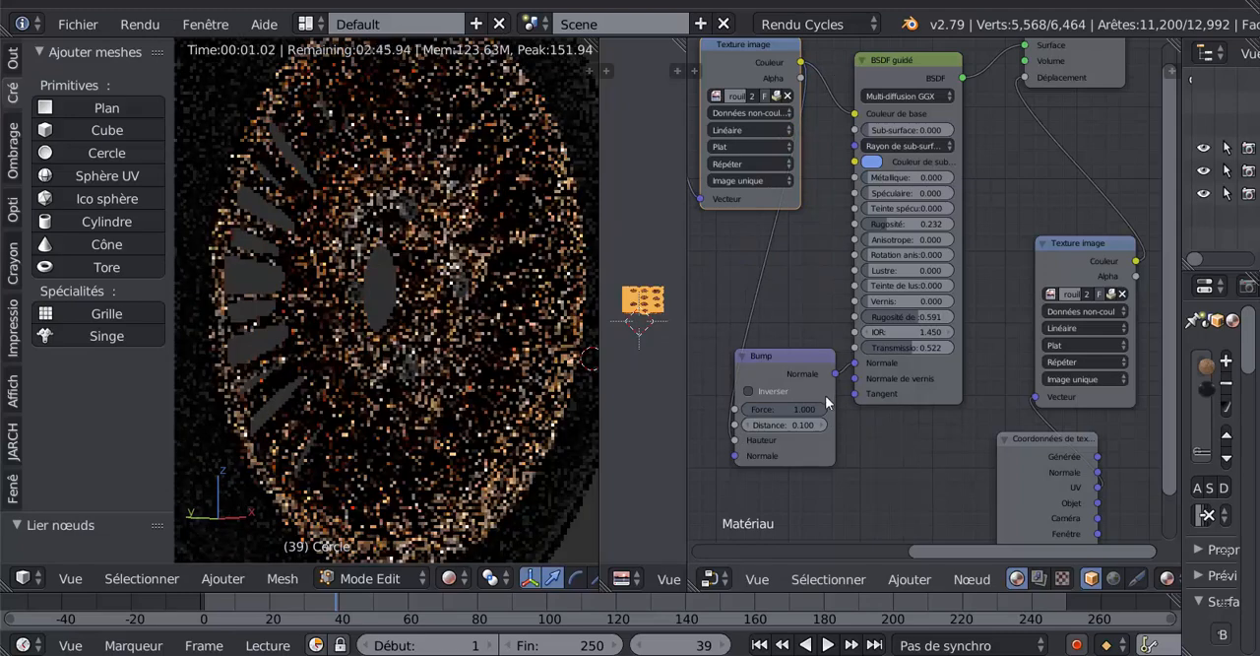
{"action": "left_click_drag", "start_coordinate": [785, 355], "coordinate": [771, 314]}
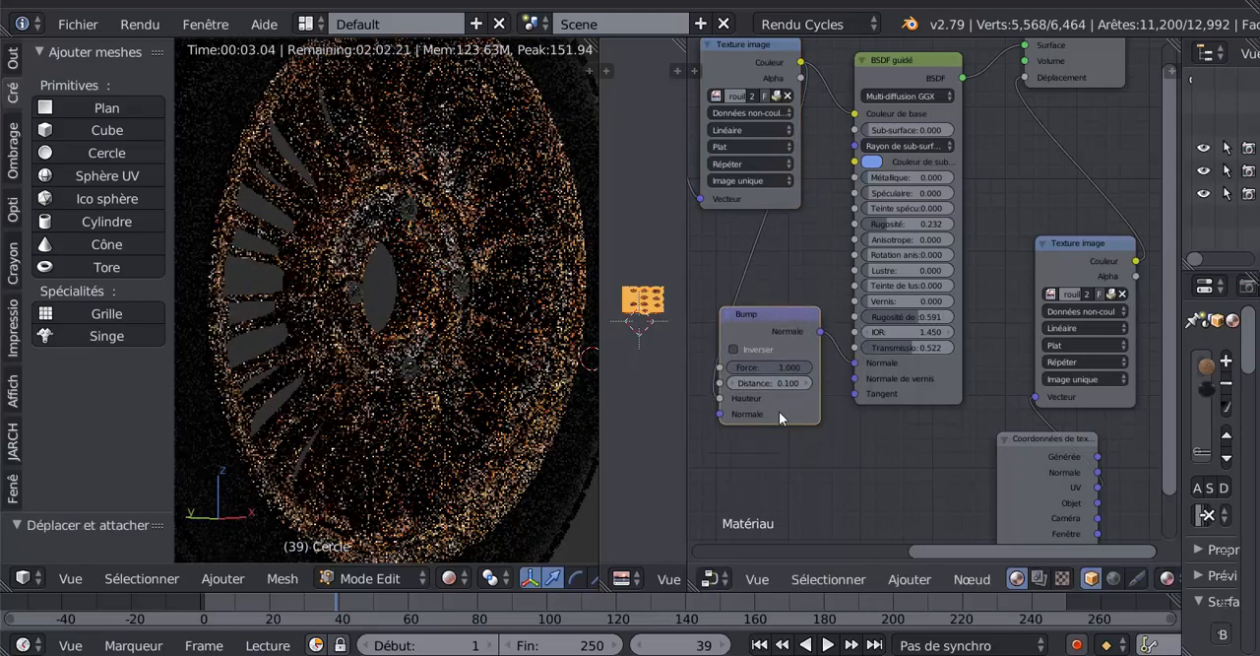
{"action": "scroll", "coordinate": [805, 458], "scroll_direction": "up", "scroll_amount": 2}
{"action": "middle_click_drag", "start_coordinate": [806, 470], "coordinate": [965, 424]}
{"action": "scroll", "coordinate": [914, 457], "scroll_direction": "up", "scroll_amount": 3}
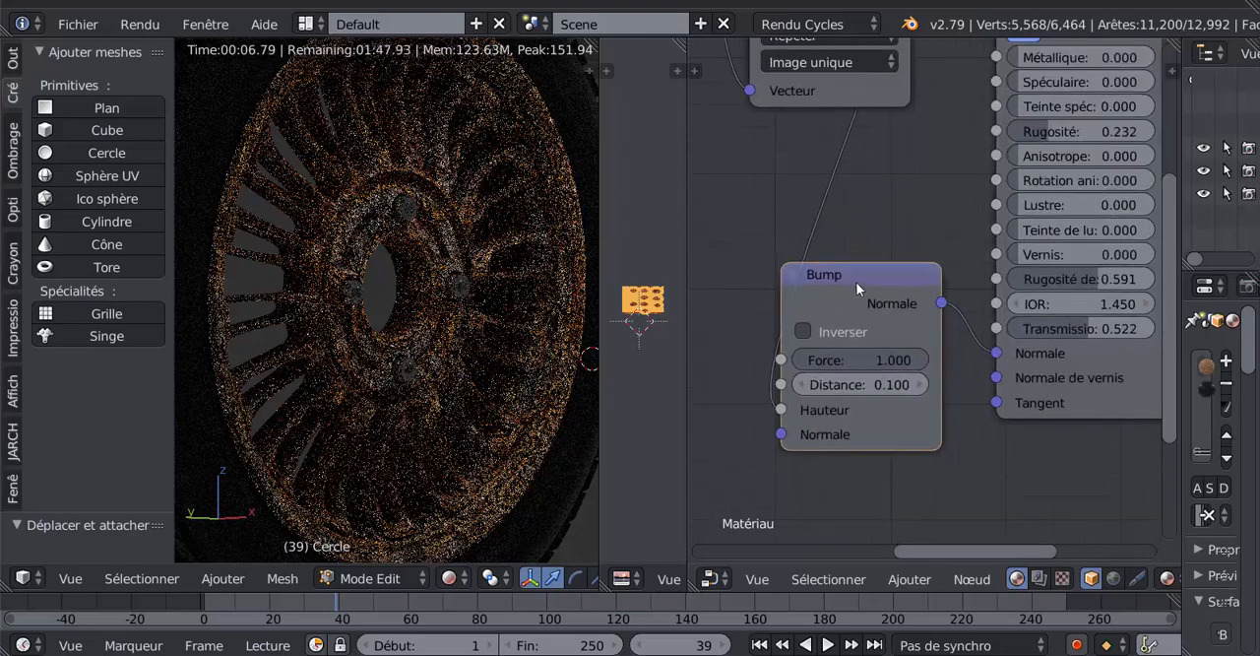
{"action": "left_click_drag", "start_coordinate": [853, 272], "coordinate": [866, 252]}
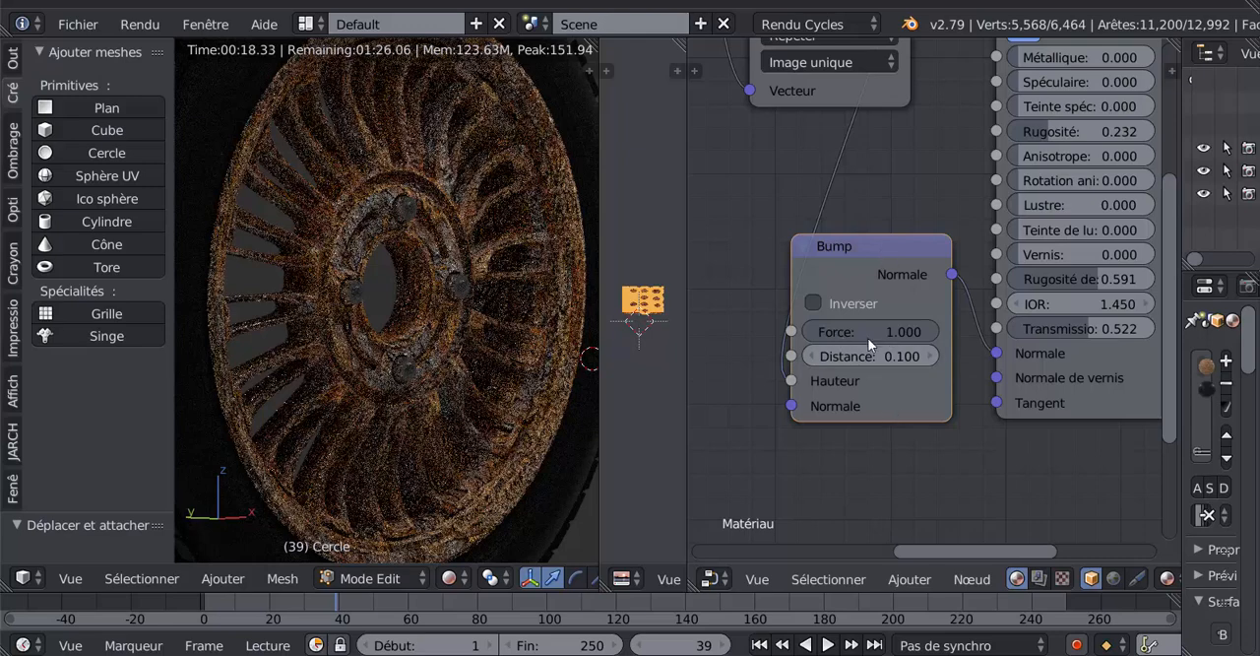
{"action": "left_click_drag", "start_coordinate": [867, 338], "coordinate": [939, 335]}
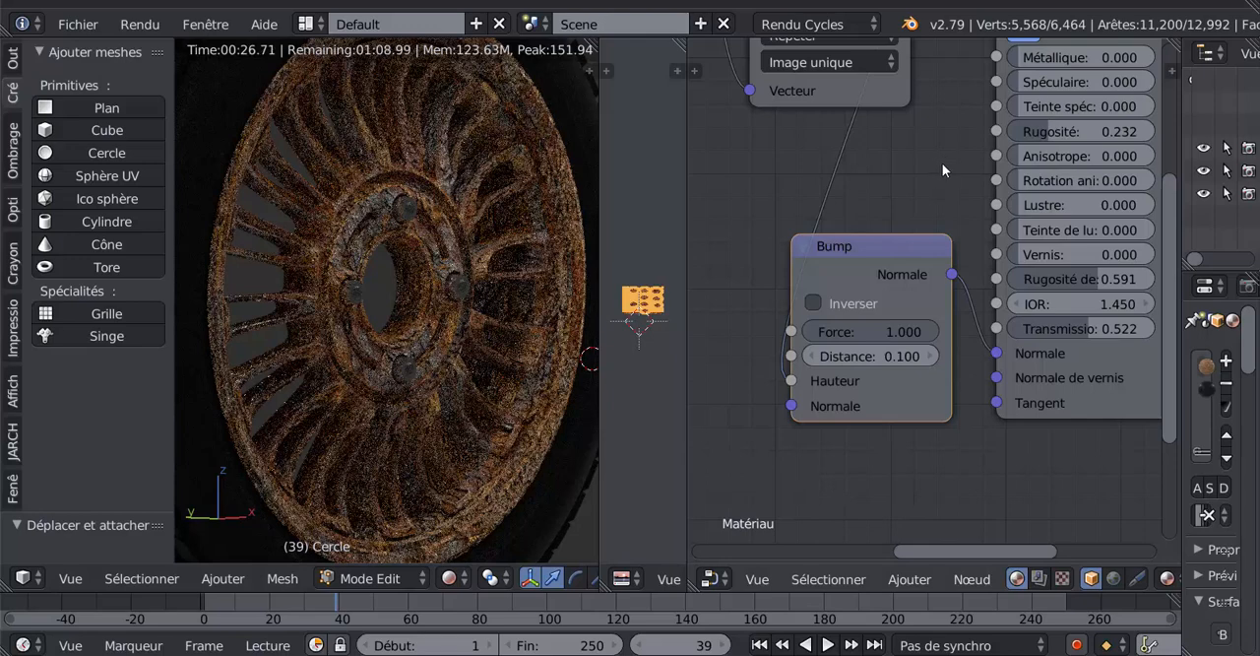
- Set the BSDF guidé node's Rugosité de vernis and Rugosité values to 0.000
{"action": "middle_click_drag", "start_coordinate": [942, 162], "coordinate": [829, 293]}
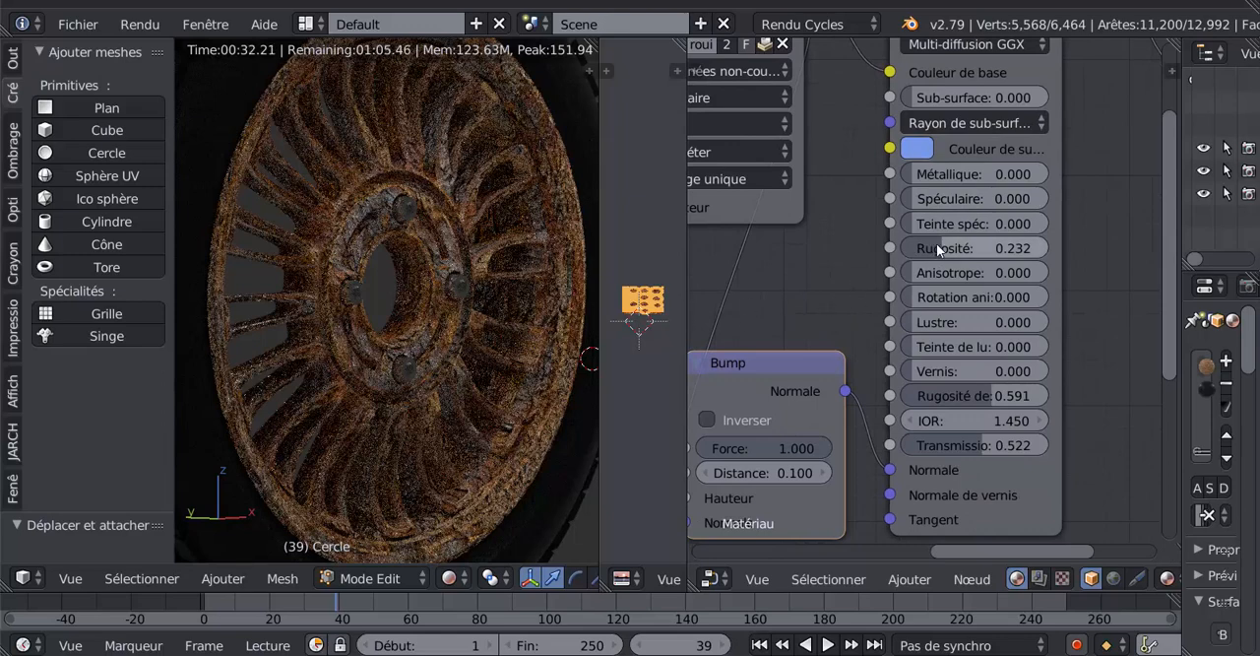
{"action": "left_click_drag", "start_coordinate": [975, 395], "coordinate": [898, 395]}
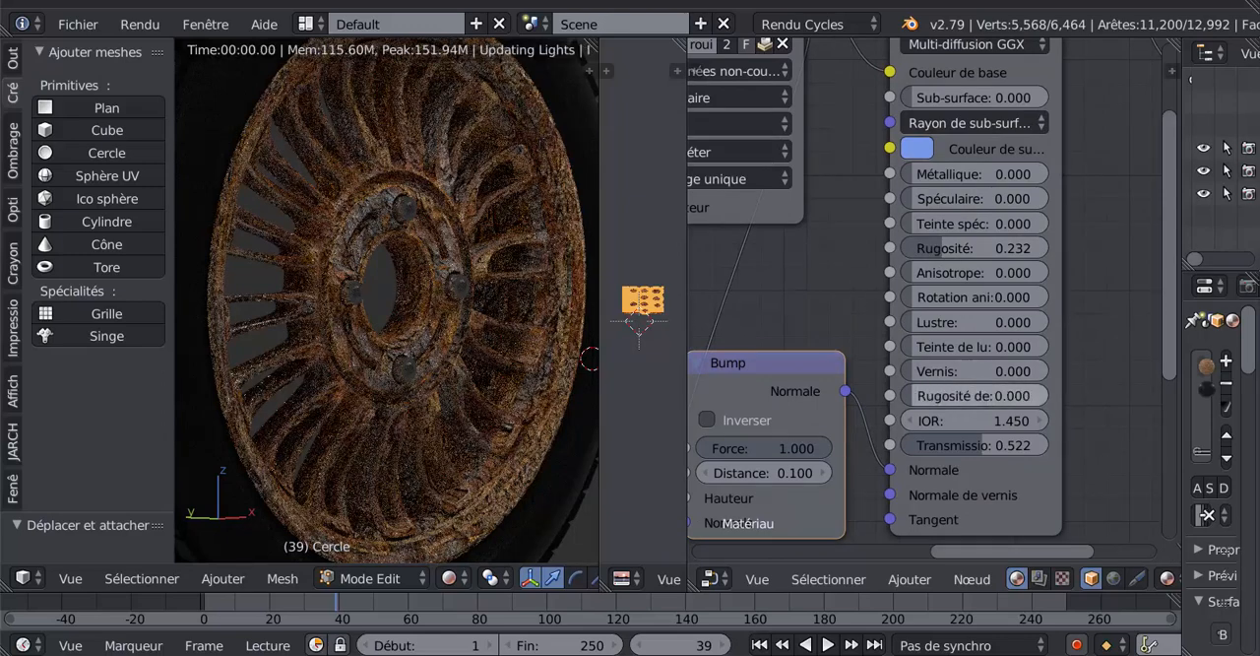
{"action": "left_click_drag", "start_coordinate": [939, 251], "coordinate": [900, 251]}
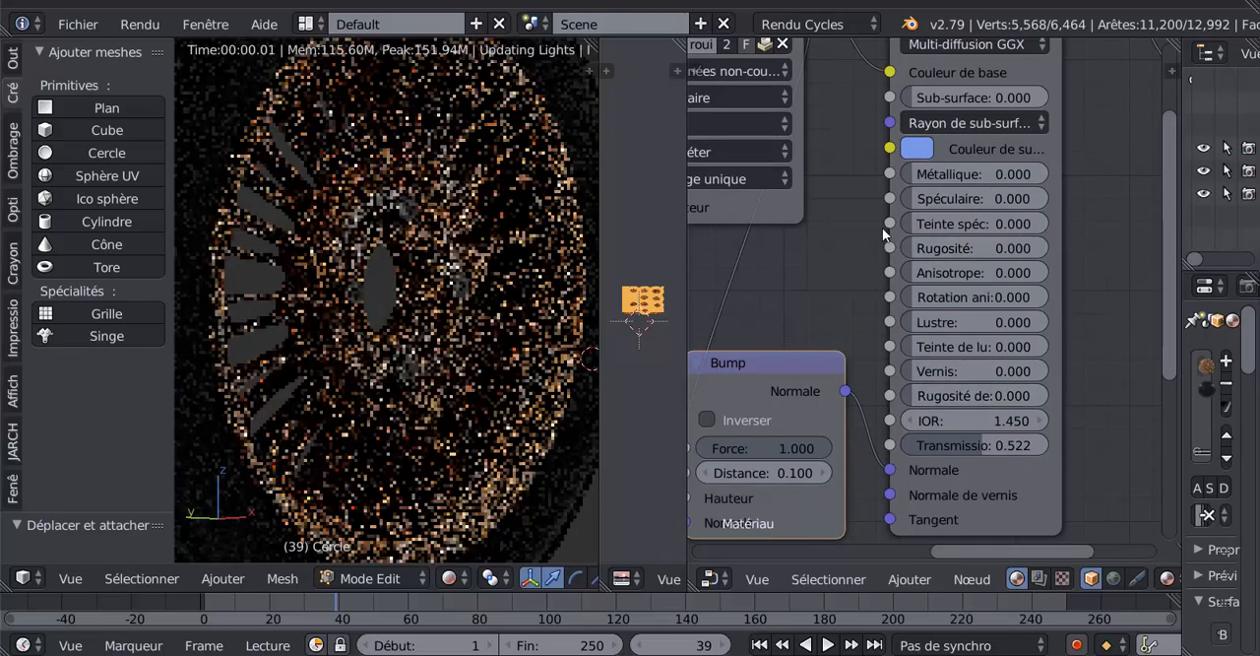
- Set the BSDF guidé node's Spéculaire to 0.186 and Métallique to 1.000
{"action": "left_click_drag", "start_coordinate": [924, 199], "coordinate": [980, 200]}
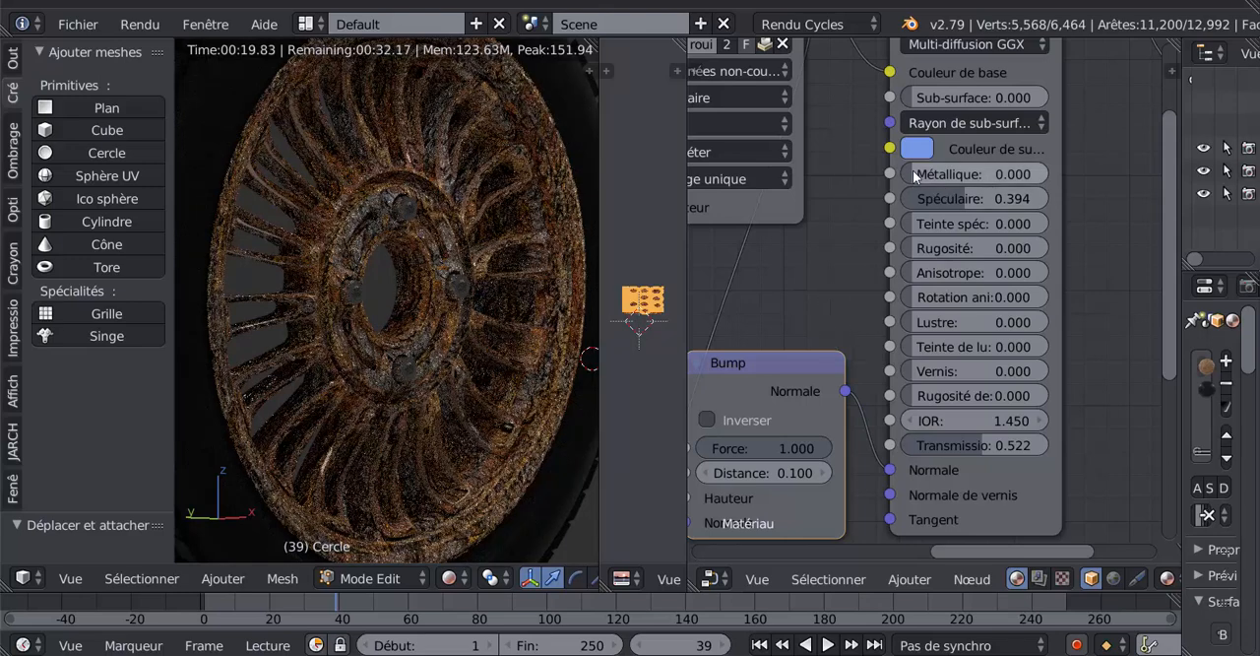
{"action": "left_click_drag", "start_coordinate": [913, 170], "coordinate": [962, 196]}
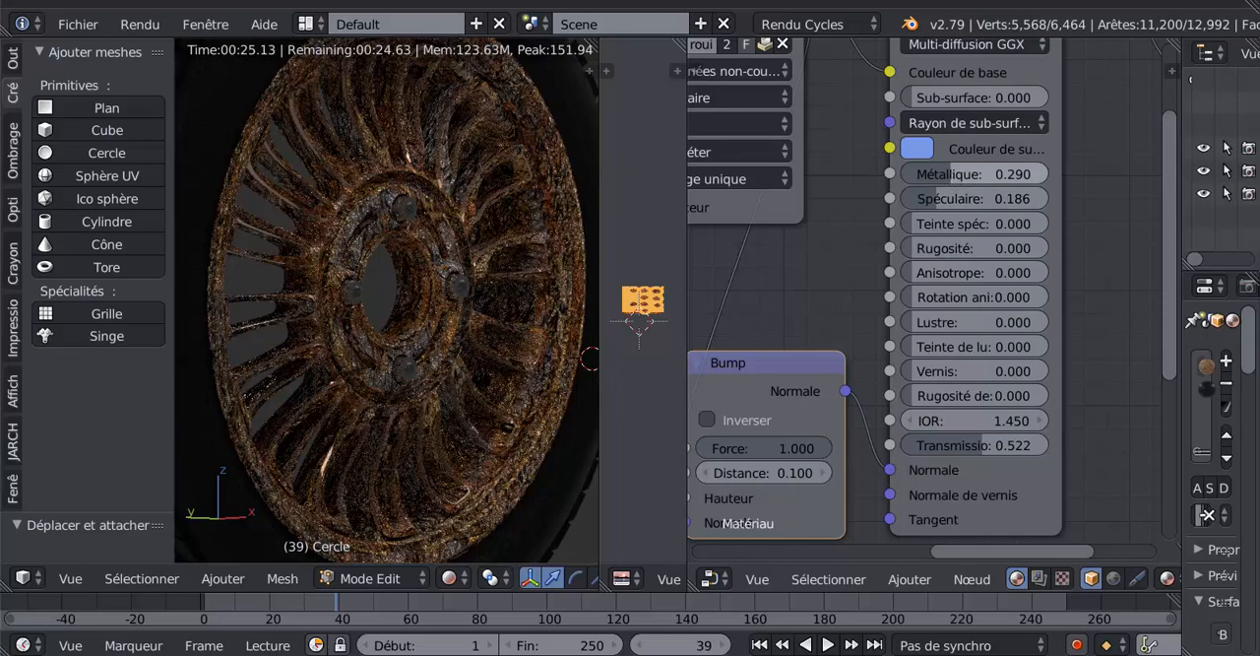
{"action": "left_click_drag", "start_coordinate": [952, 175], "coordinate": [980, 193]}
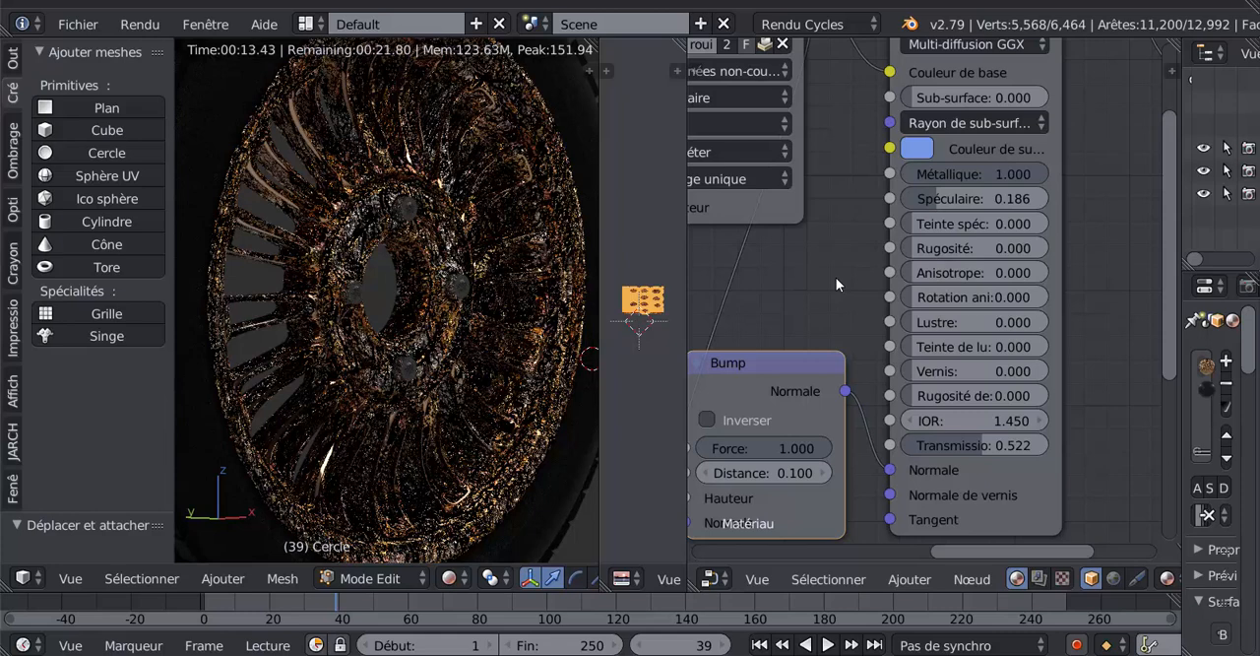
- Set the X value of the Plaçage node's Taille/échelle to 500
{"action": "scroll", "coordinate": [836, 276], "scroll_direction": "down", "scroll_amount": 5}
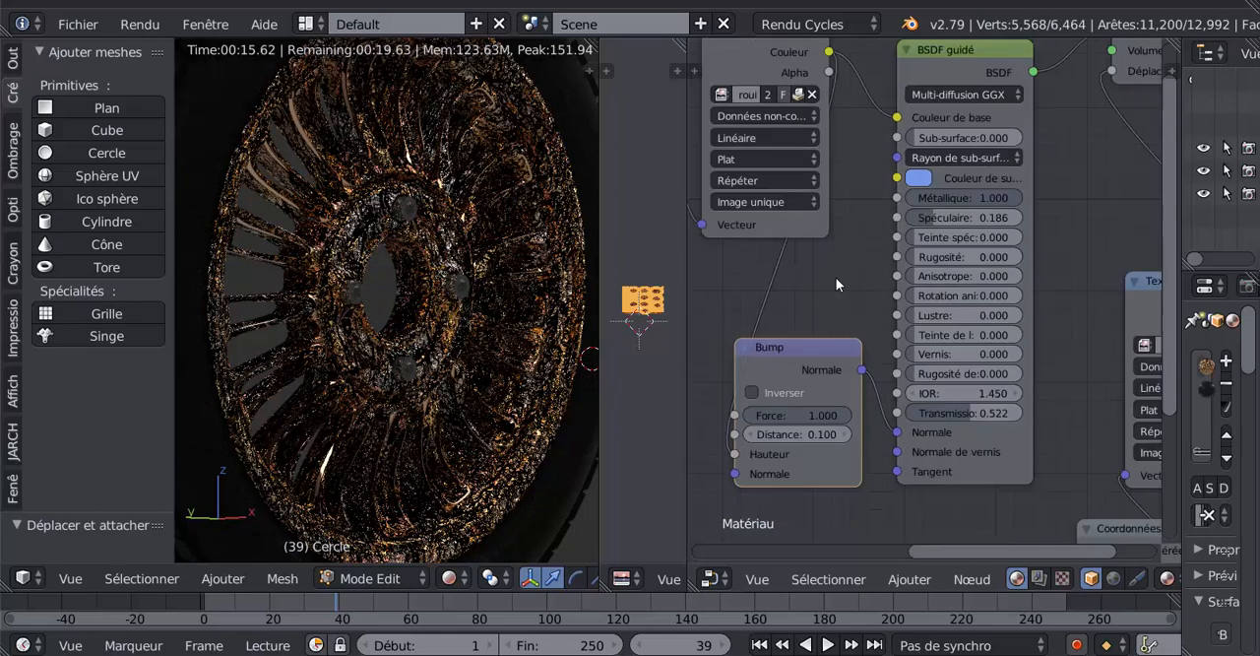
{"action": "scroll", "coordinate": [744, 307], "scroll_direction": "up", "scroll_amount": 5}
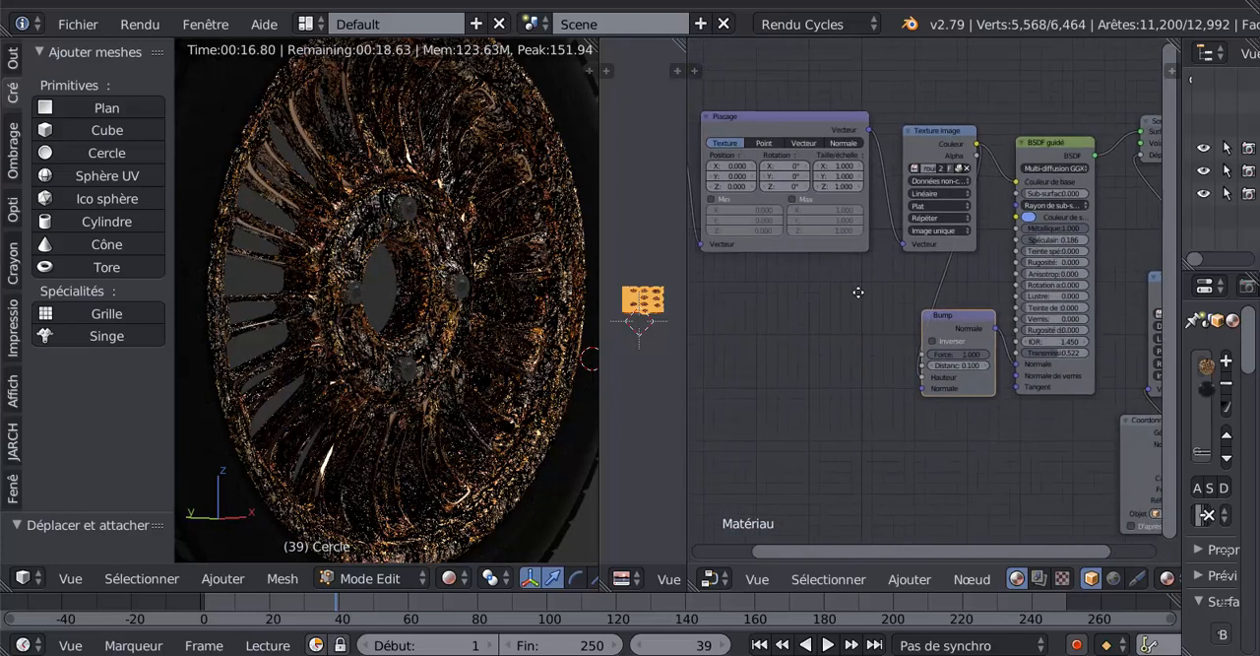
{"action": "middle_click_drag", "start_coordinate": [856, 311], "coordinate": [889, 341]}
{"action": "scroll", "coordinate": [888, 338], "scroll_direction": "up", "scroll_amount": 2}
{"action": "scroll", "coordinate": [897, 286], "scroll_direction": "up", "scroll_amount": 2}
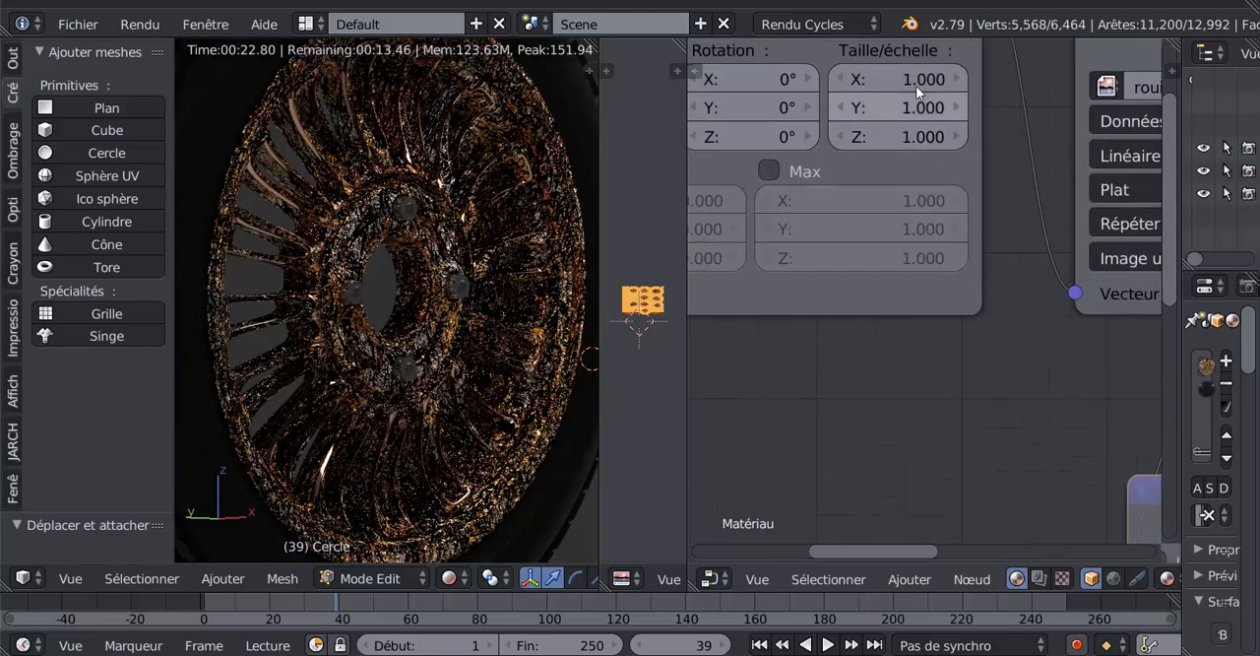
{"action": "left_click", "coordinate": [912, 82]}
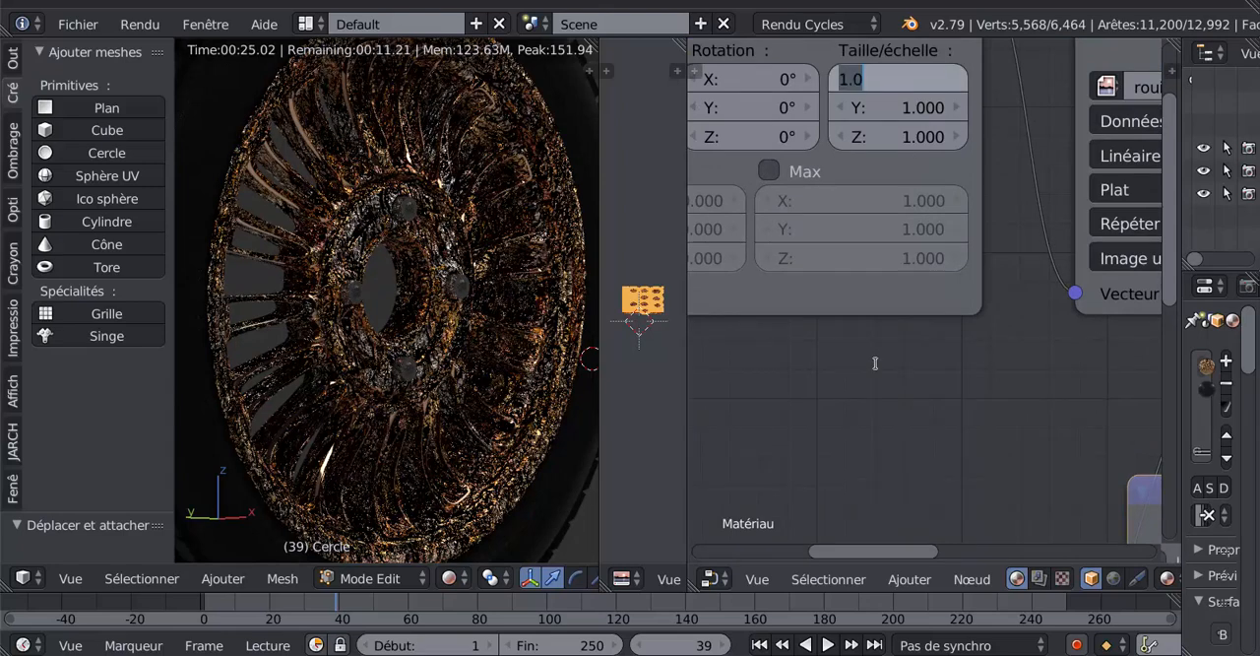
{"action": "type", "text": "500"}
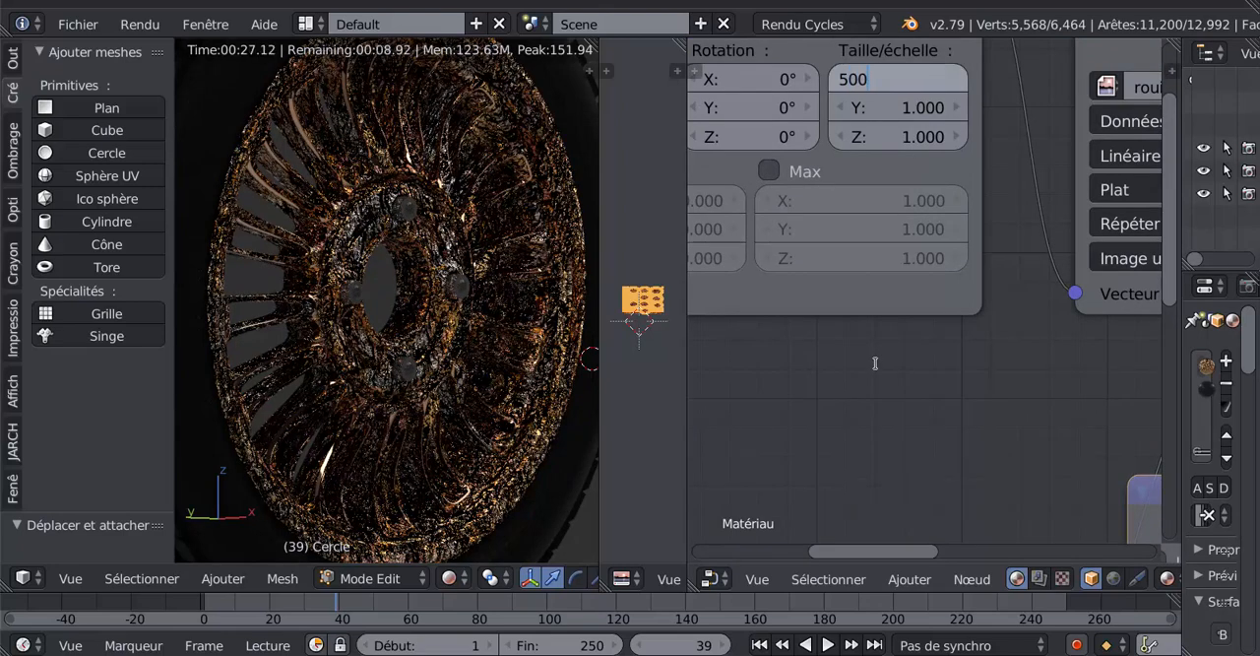
{"action": "key", "text": "Return"}
- Set the Y and Z values of the Plaçage node's Taille/échelle to 500
{"action": "left_click", "coordinate": [932, 110]}
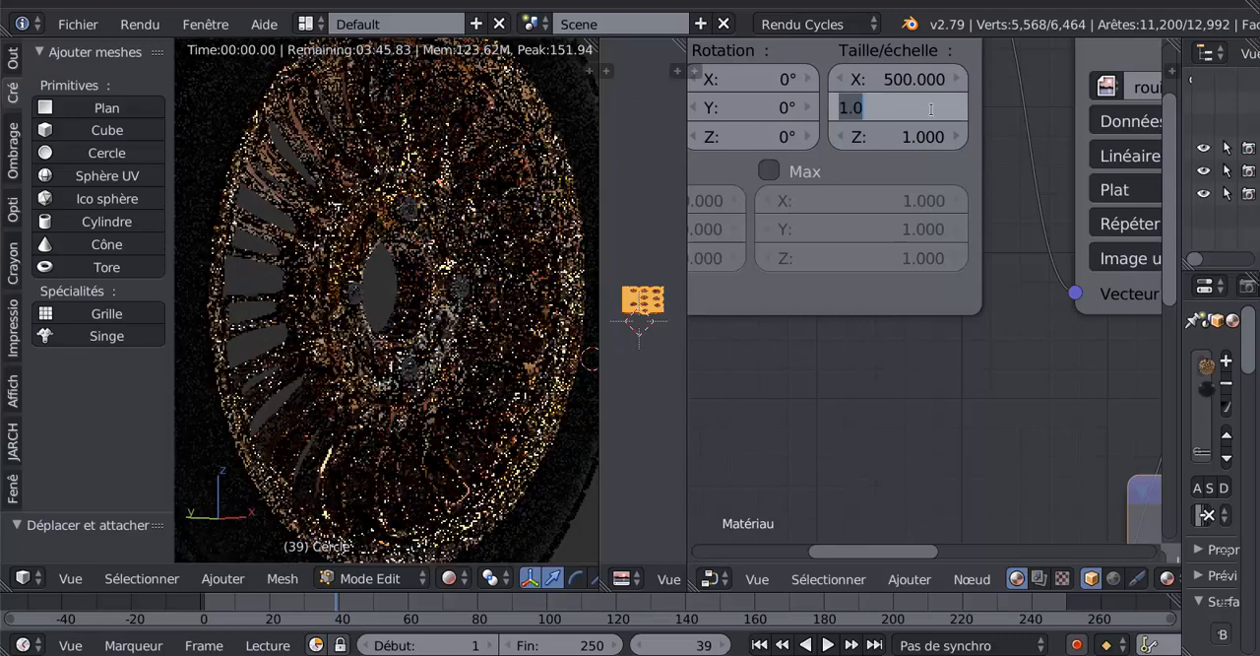
{"action": "type", "text": "50"}
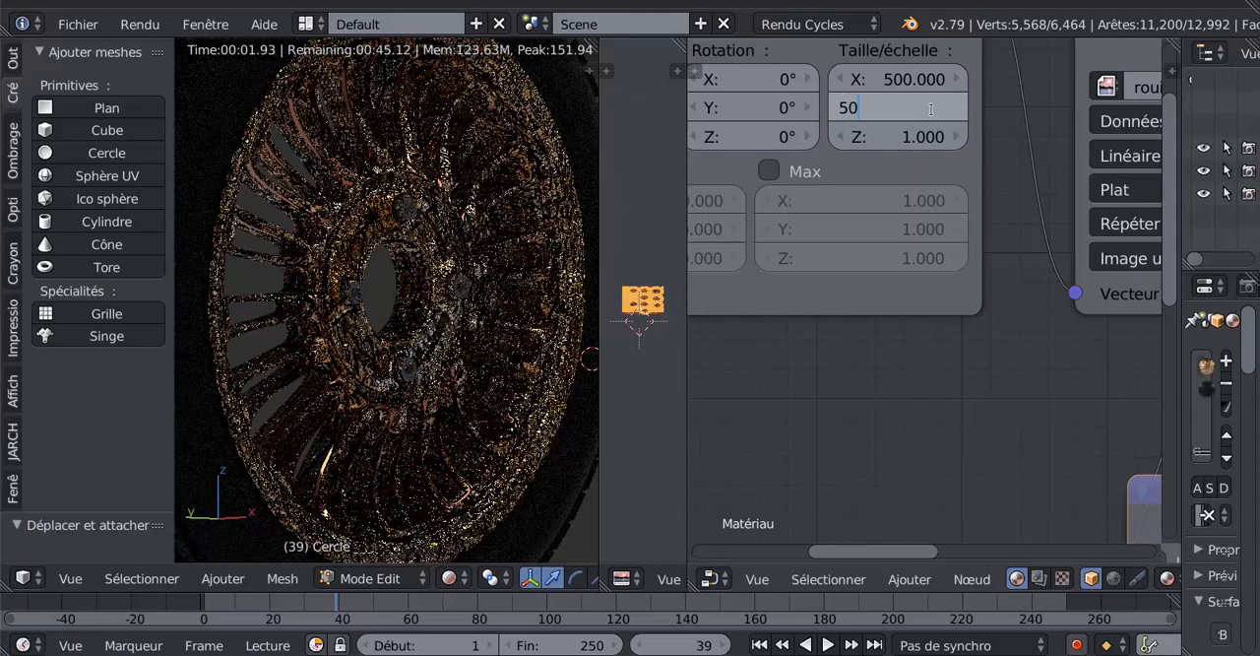
{"action": "type", "text": "0"}
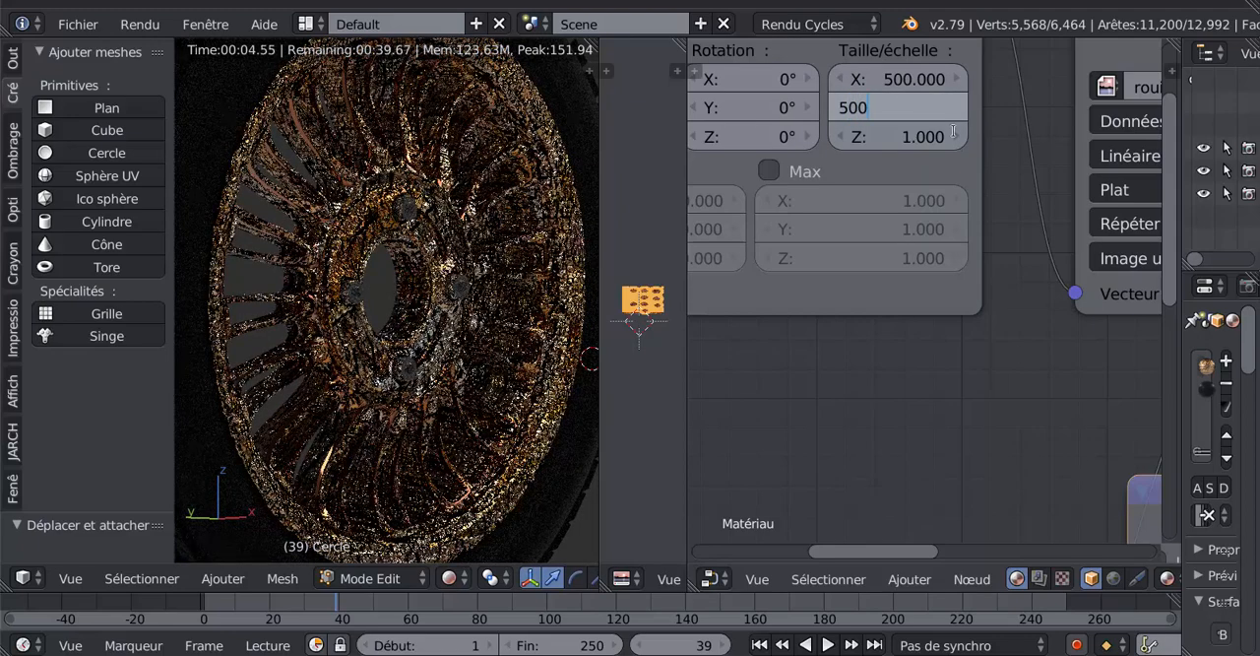
{"action": "key", "text": "Tab"}
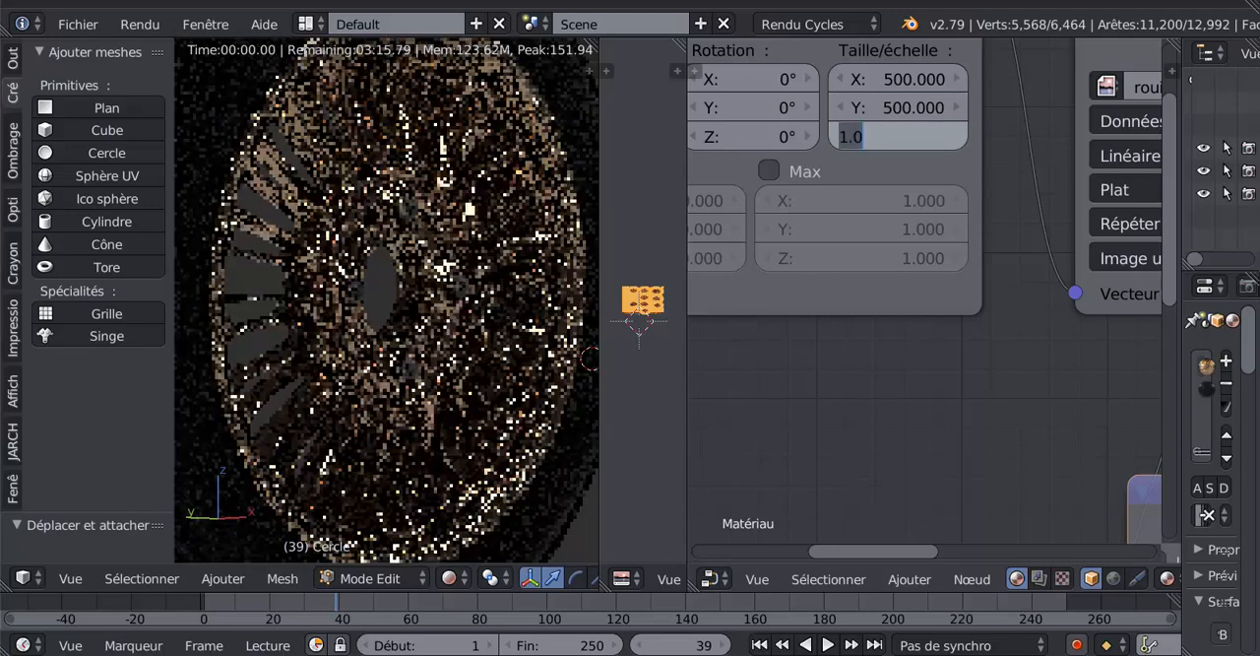
{"action": "type", "text": "500"}
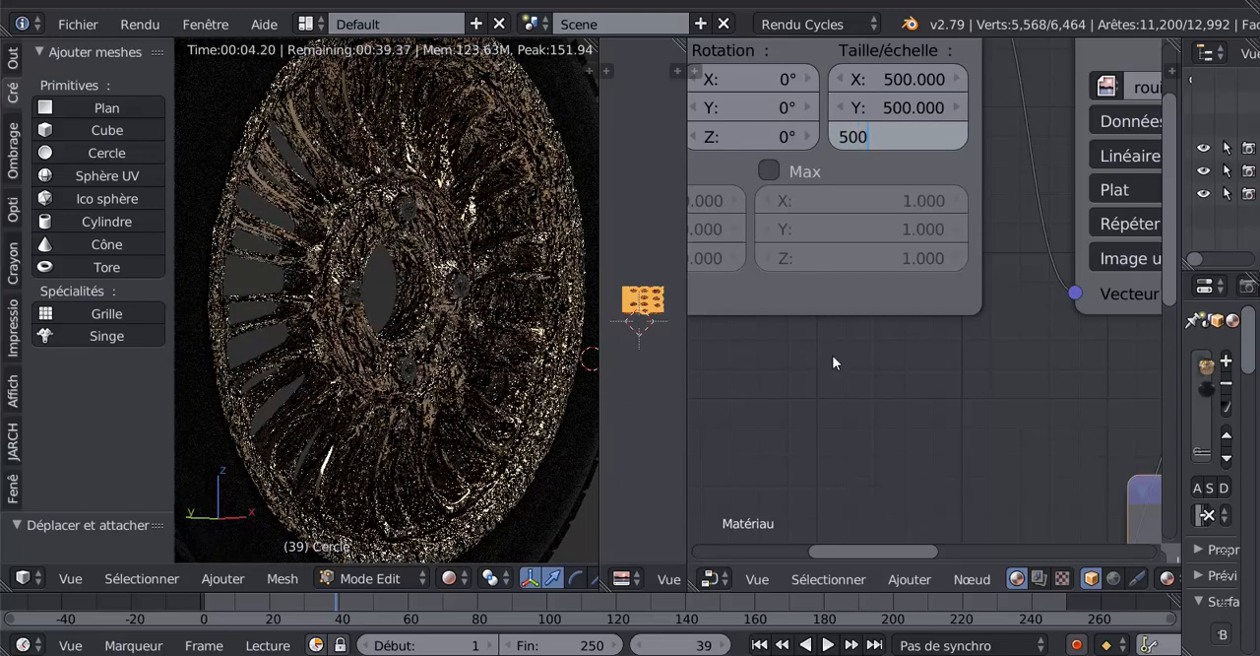
{"action": "key", "text": "Return"}
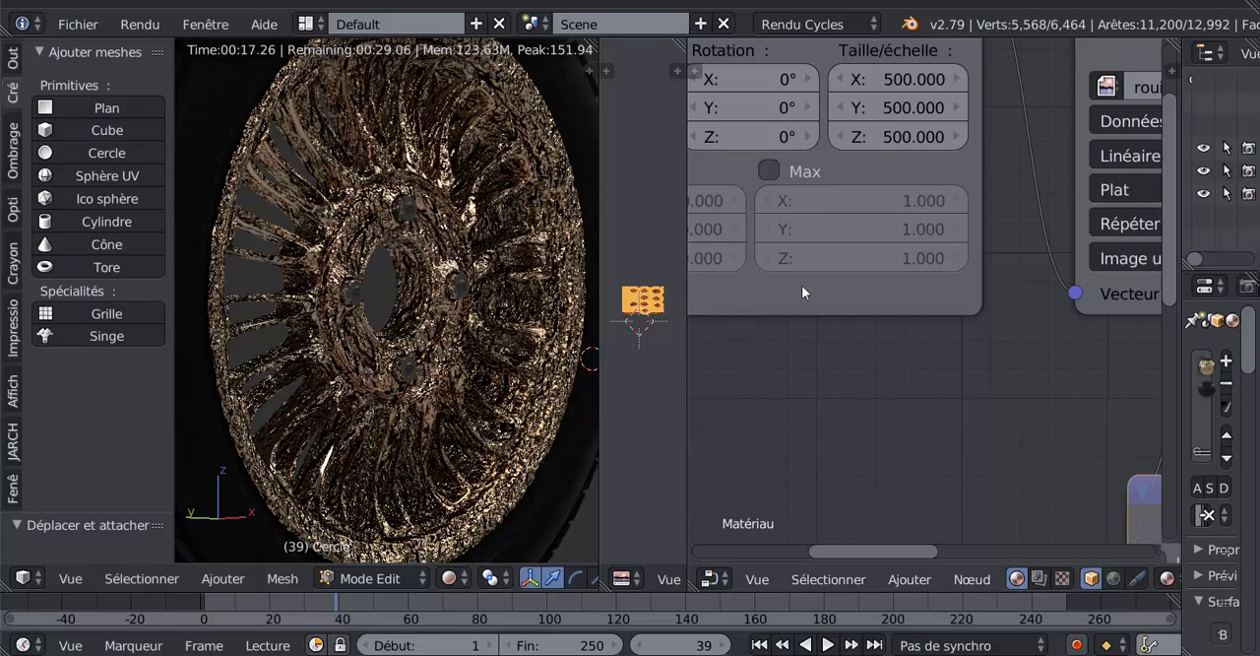
- Disconnect the Bump node's Normale output from the Normale input of the BSDF guidé node
{"action": "scroll", "coordinate": [944, 423], "scroll_direction": "down", "scroll_amount": 1}
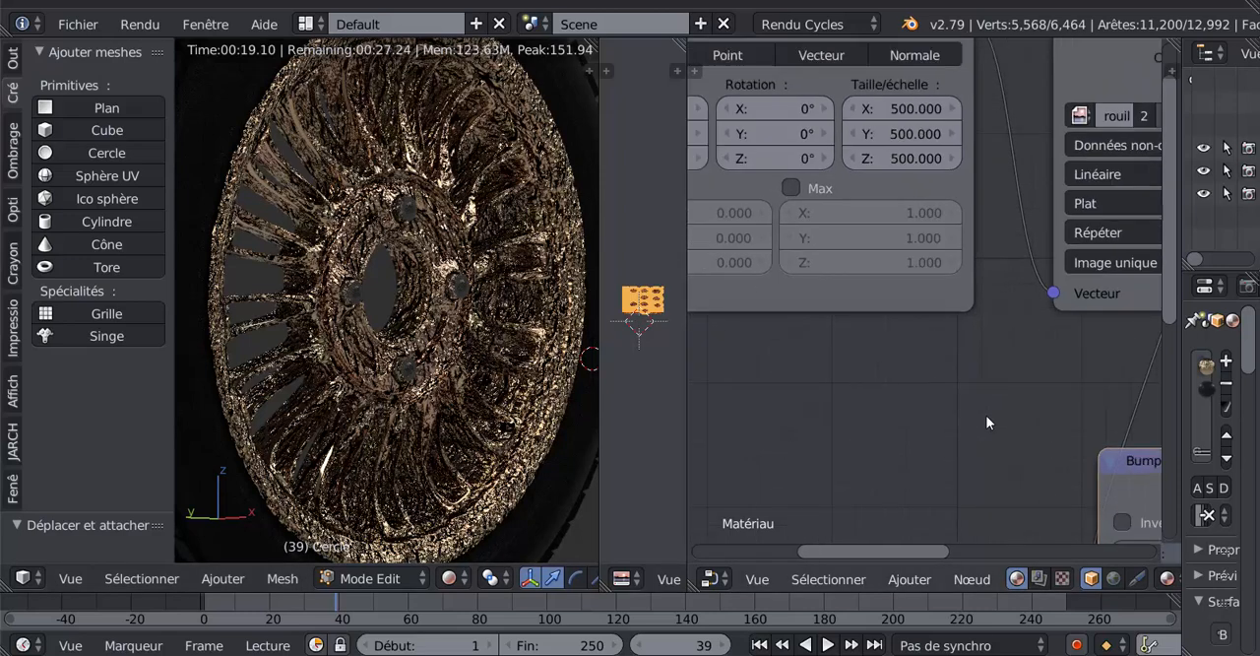
{"action": "scroll", "coordinate": [985, 415], "scroll_direction": "down", "scroll_amount": 2}
{"action": "middle_click_drag", "start_coordinate": [985, 415], "coordinate": [721, 296]}
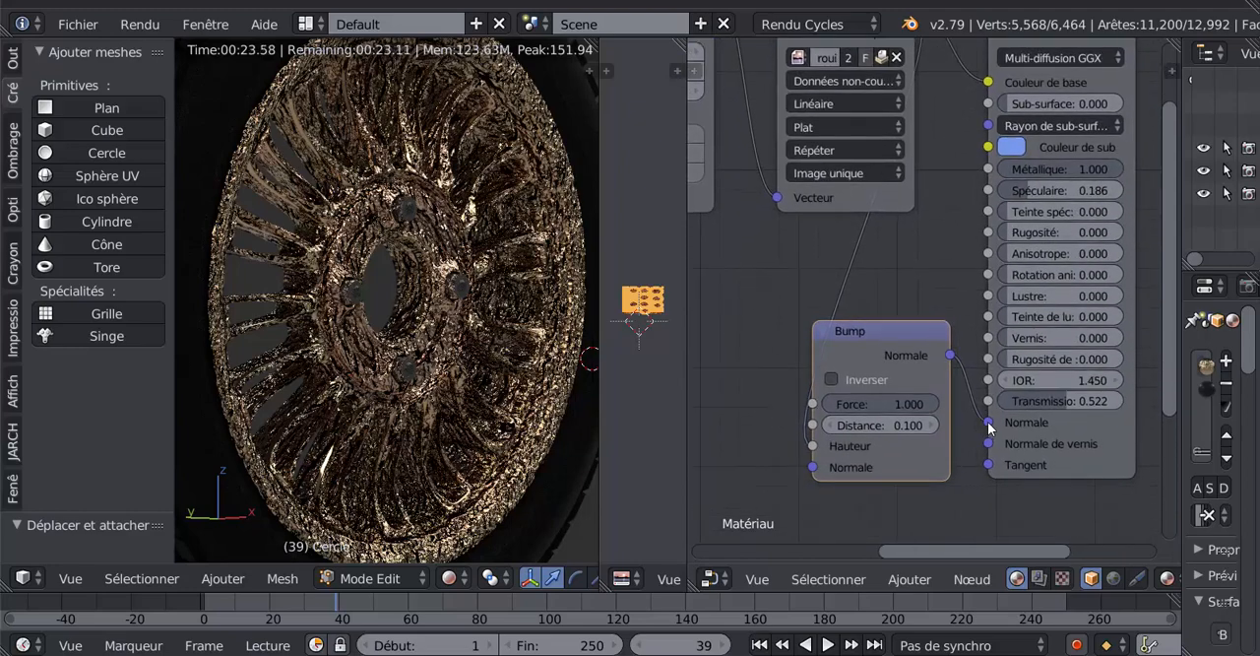
{"action": "left_click_drag", "start_coordinate": [989, 425], "coordinate": [966, 459]}
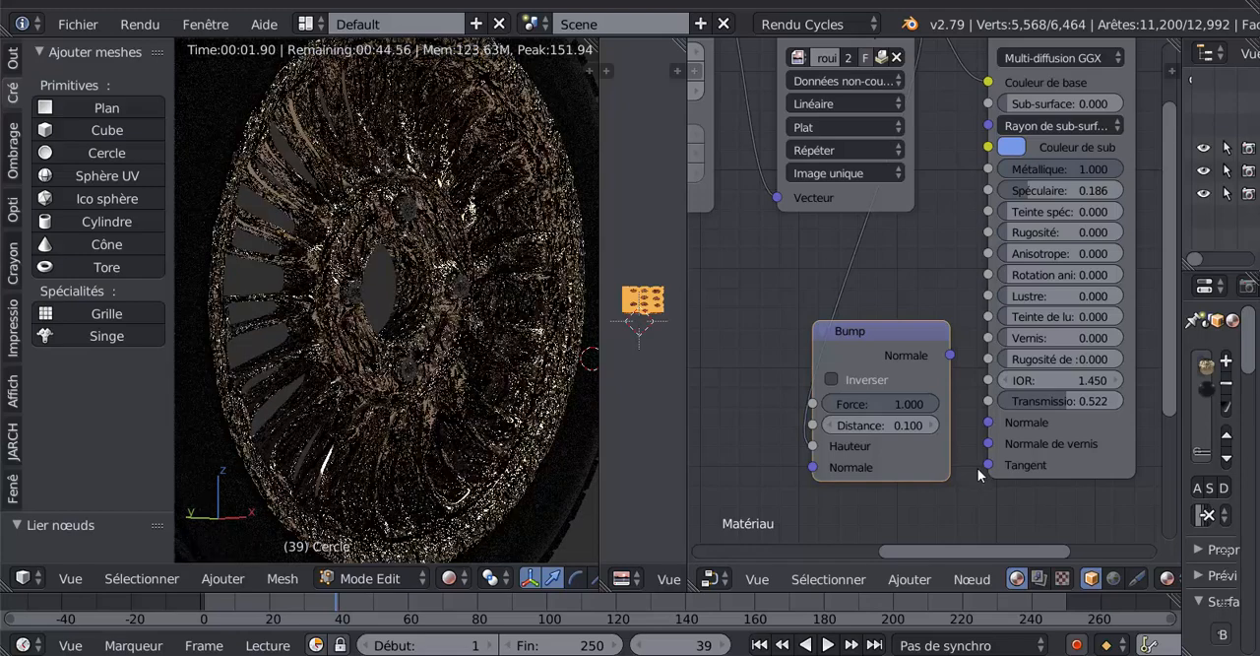
- Disconnect the second Texture image node from the Déplacement input of the Sortie de matériau node
{"action": "middle_click_drag", "start_coordinate": [941, 260], "coordinate": [682, 296]}
{"action": "scroll", "coordinate": [988, 315], "scroll_direction": "down", "scroll_amount": 5}
{"action": "middle_click_drag", "start_coordinate": [1074, 327], "coordinate": [1085, 259]}
{"action": "left_click_drag", "start_coordinate": [962, 71], "coordinate": [959, 125]}
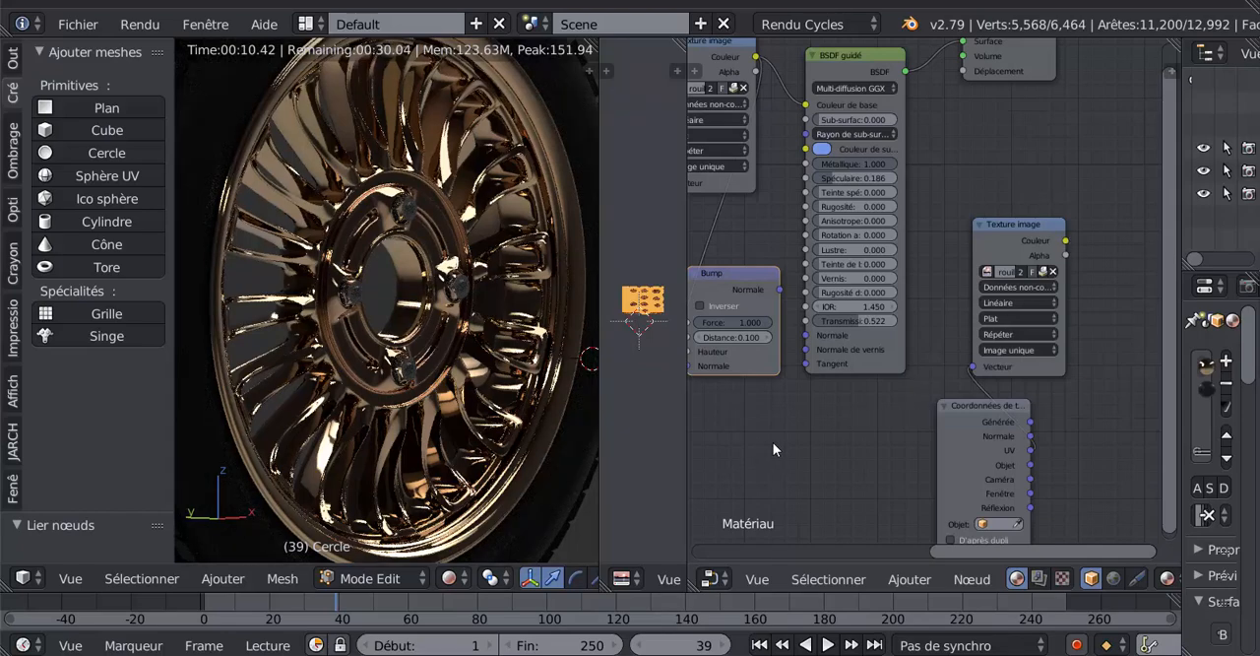
- Examine the rim's rendered material without relief from several angles and distances
{"action": "scroll", "coordinate": [773, 442], "scroll_direction": "down", "scroll_amount": 1}
{"action": "scroll", "coordinate": [447, 422], "scroll_direction": "down", "scroll_amount": 1}
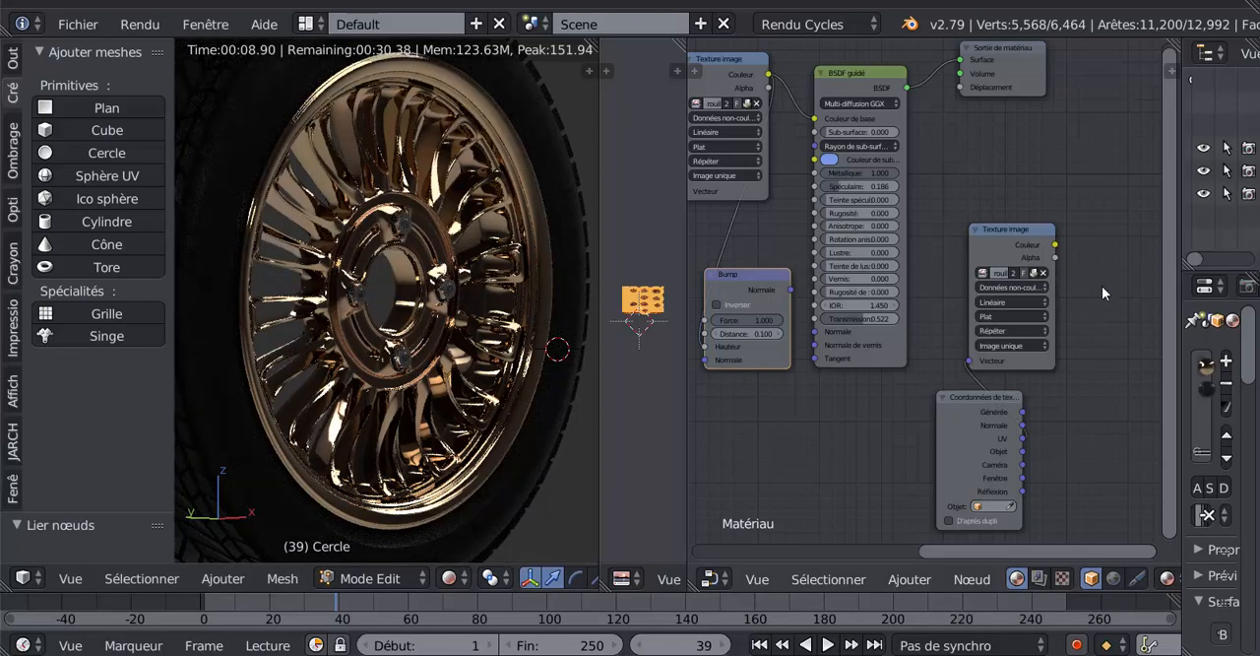
{"action": "middle_click_drag", "start_coordinate": [546, 475], "coordinate": [419, 315]}
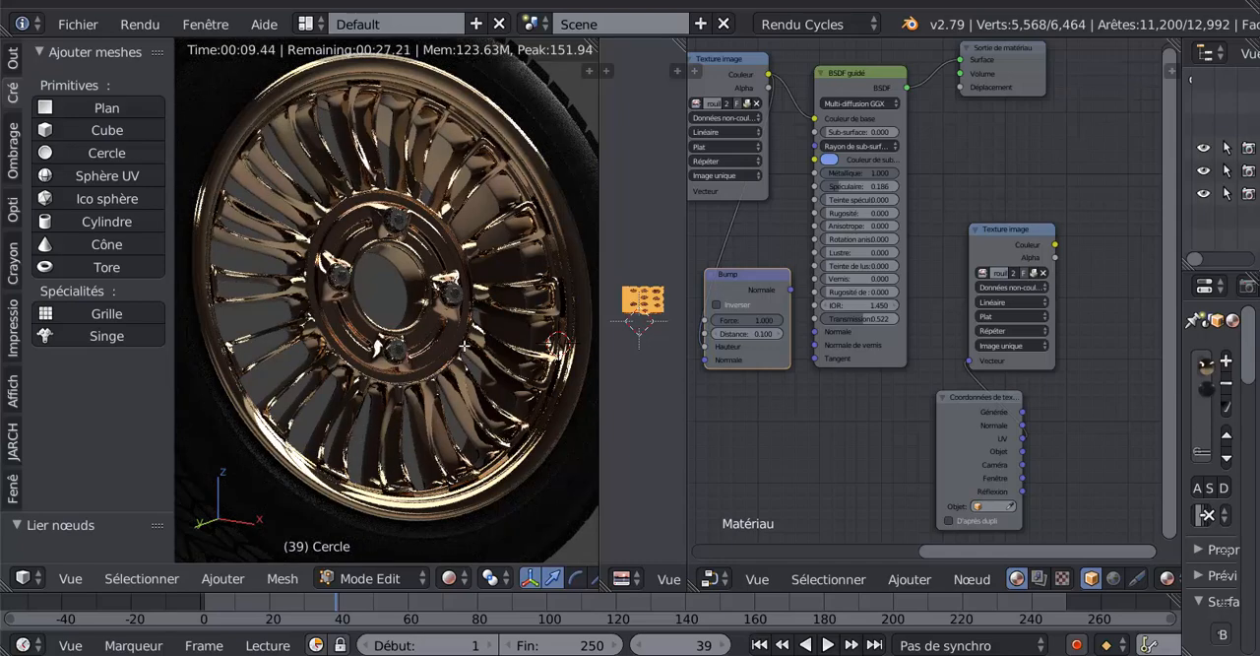
{"action": "scroll", "coordinate": [498, 394], "scroll_direction": "down", "scroll_amount": 2}
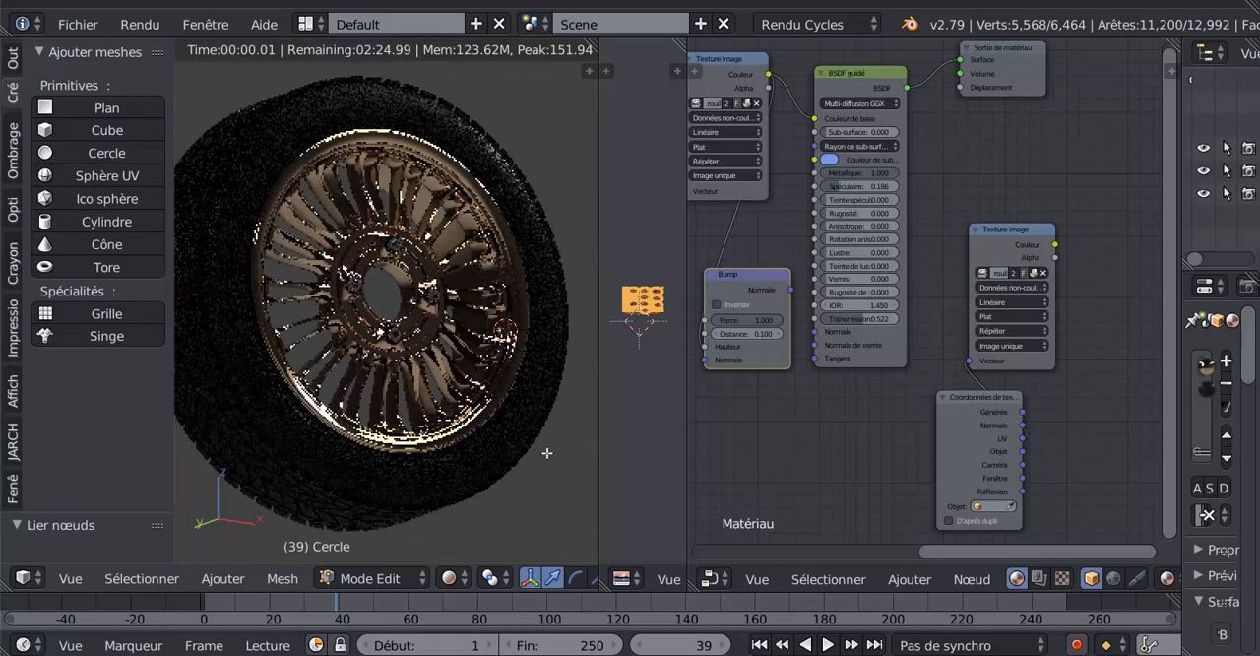
{"action": "middle_click_drag", "start_coordinate": [555, 458], "coordinate": [423, 431]}
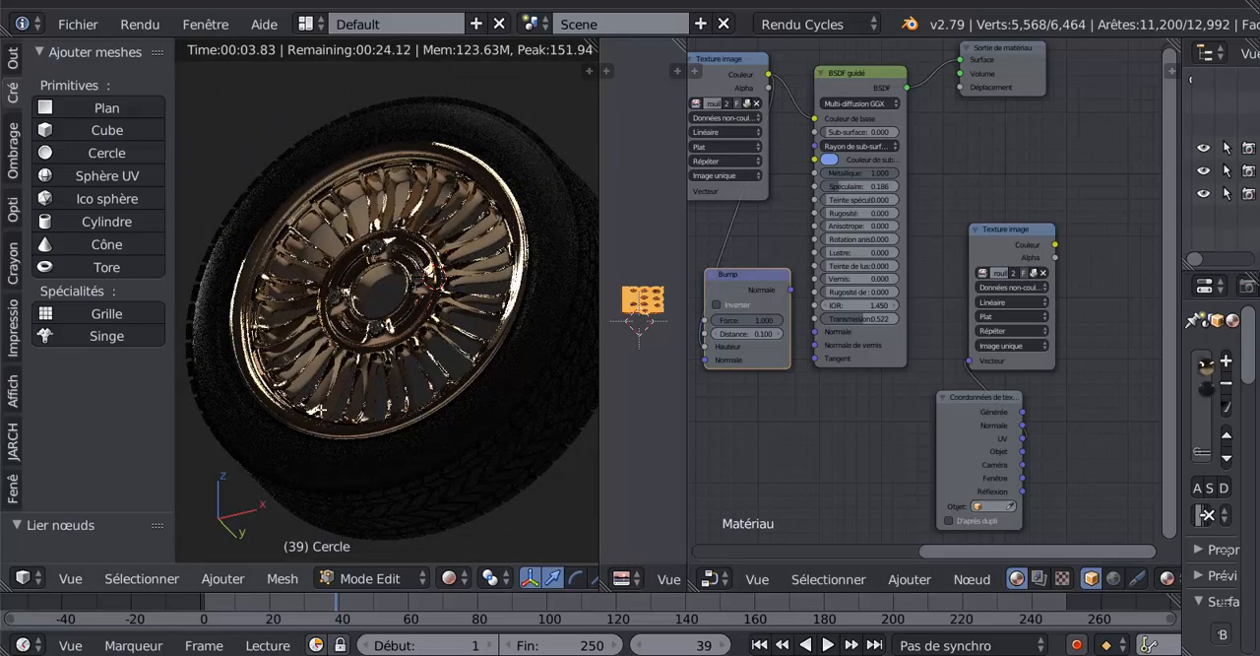
{"action": "middle_click_drag", "start_coordinate": [351, 393], "coordinate": [451, 386]}
- Move the second Texture image node closer to BSDF guidé and reconnect its Couleur output to the Déplacement input of Sortie de matériau
{"action": "scroll", "coordinate": [836, 440], "scroll_direction": "down", "scroll_amount": 2}
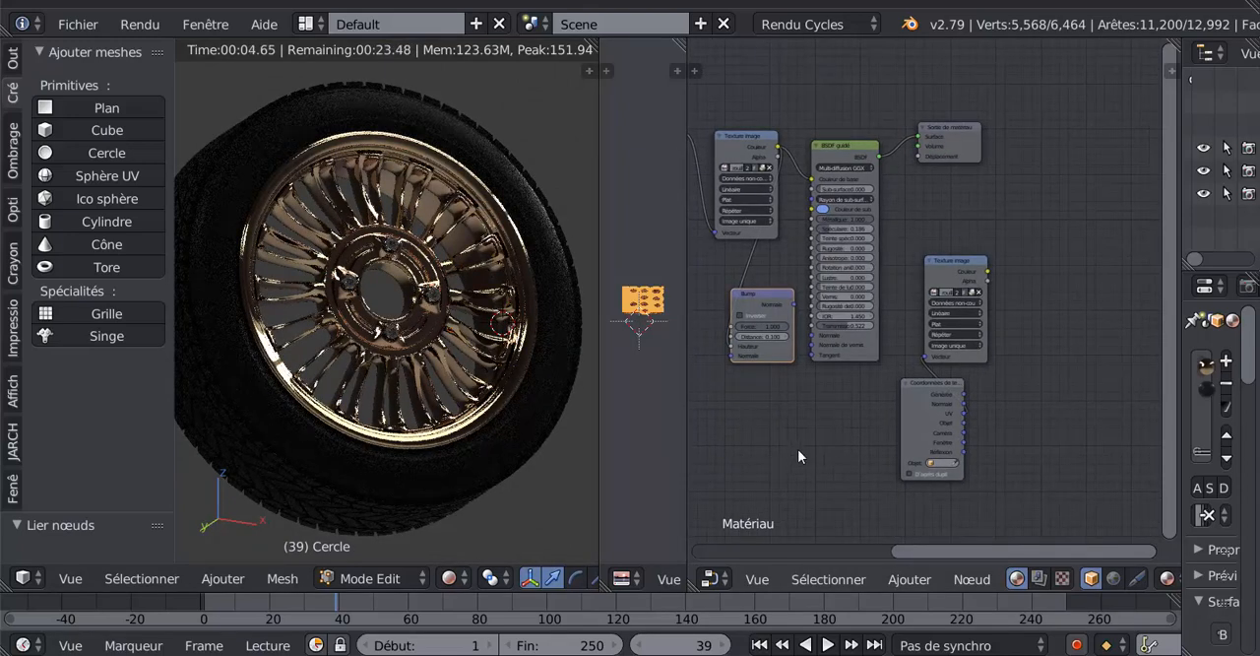
{"action": "scroll", "coordinate": [1055, 319], "scroll_direction": "up", "scroll_amount": 2}
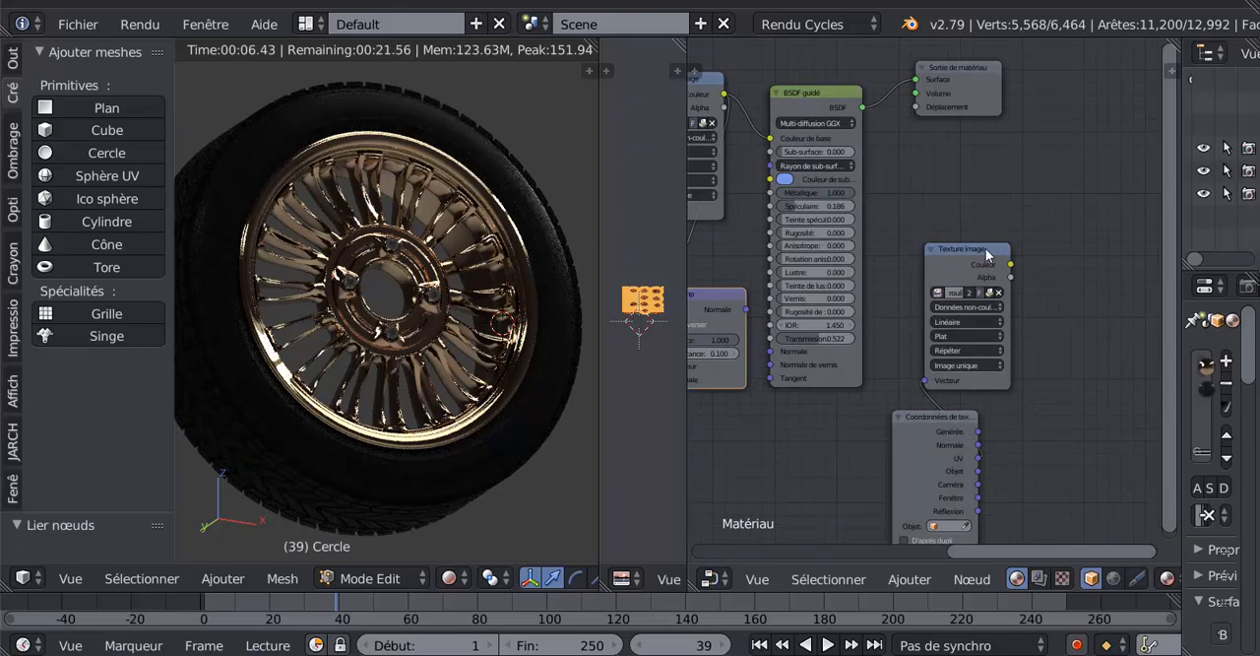
{"action": "left_click_drag", "start_coordinate": [986, 248], "coordinate": [916, 106]}
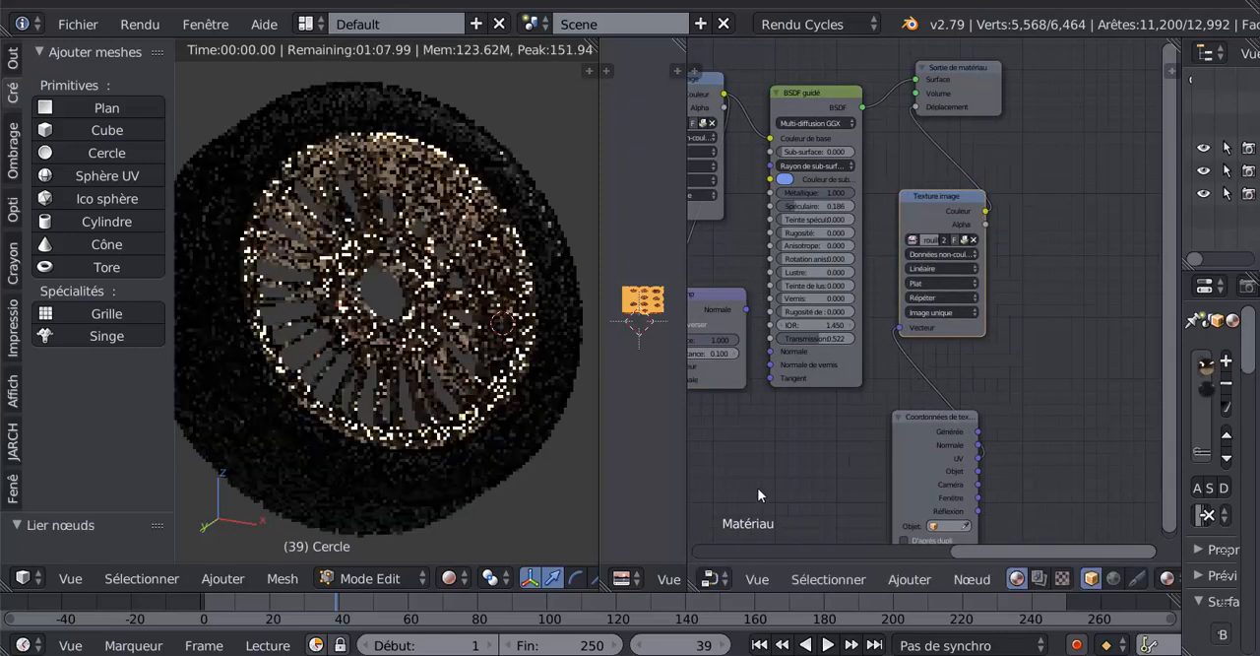
- Unpack the displacement Texture image node's packed image, using the file in the current folder and creating it if necessary
{"action": "middle_click_drag", "start_coordinate": [757, 487], "coordinate": [788, 365]}
{"action": "scroll", "coordinate": [390, 208], "scroll_direction": "up", "scroll_amount": 3}
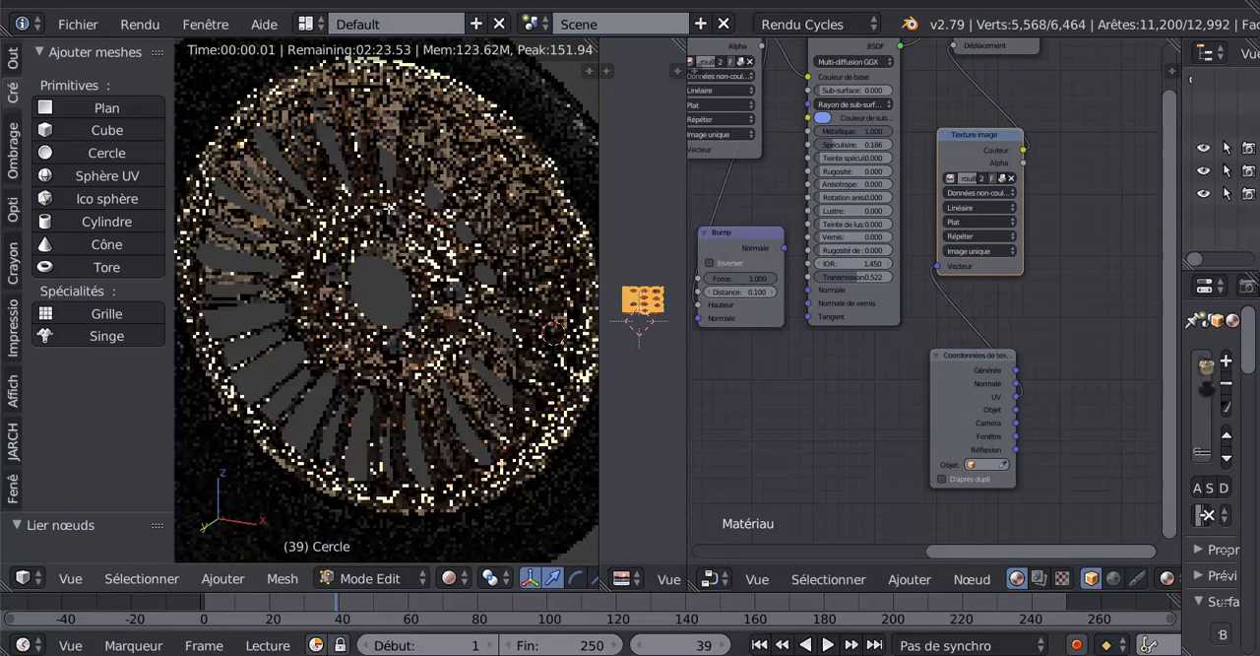
{"action": "left_click", "coordinate": [1002, 178]}
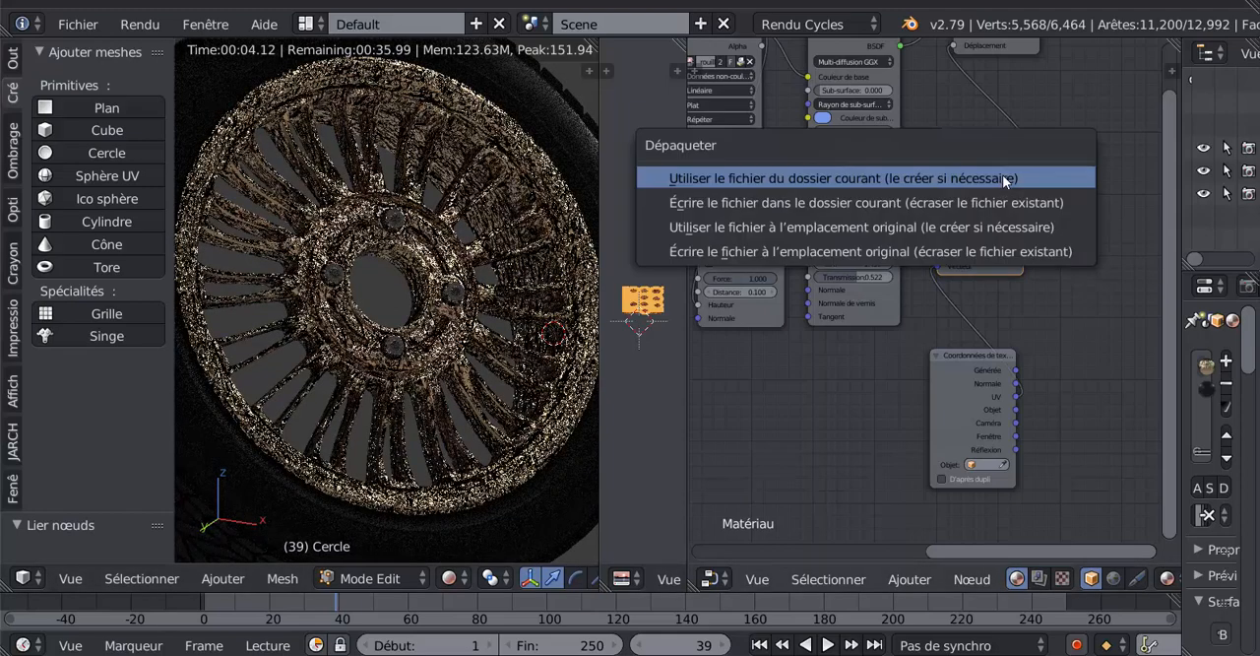
{"action": "left_click", "coordinate": [1001, 178]}
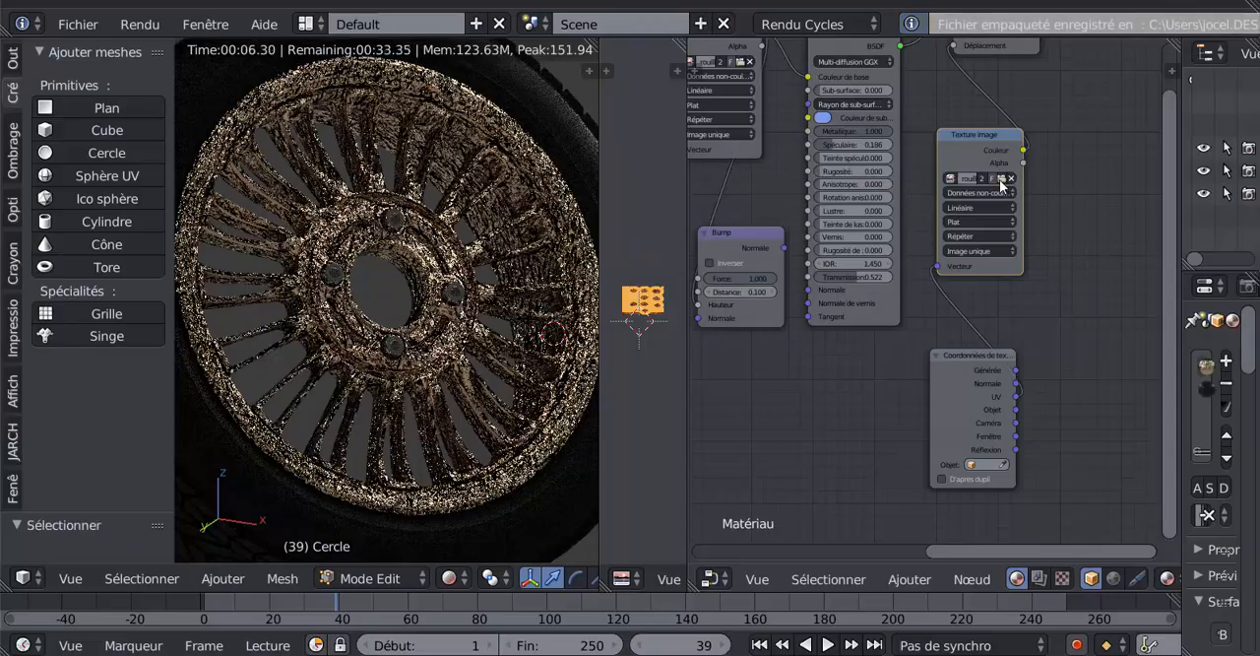
- Load 1080_M230_D 8.jpg from the Peinture folder into the displacement Texture image node, browsing the files as thumbnails
{"action": "left_click", "coordinate": [1001, 179]}
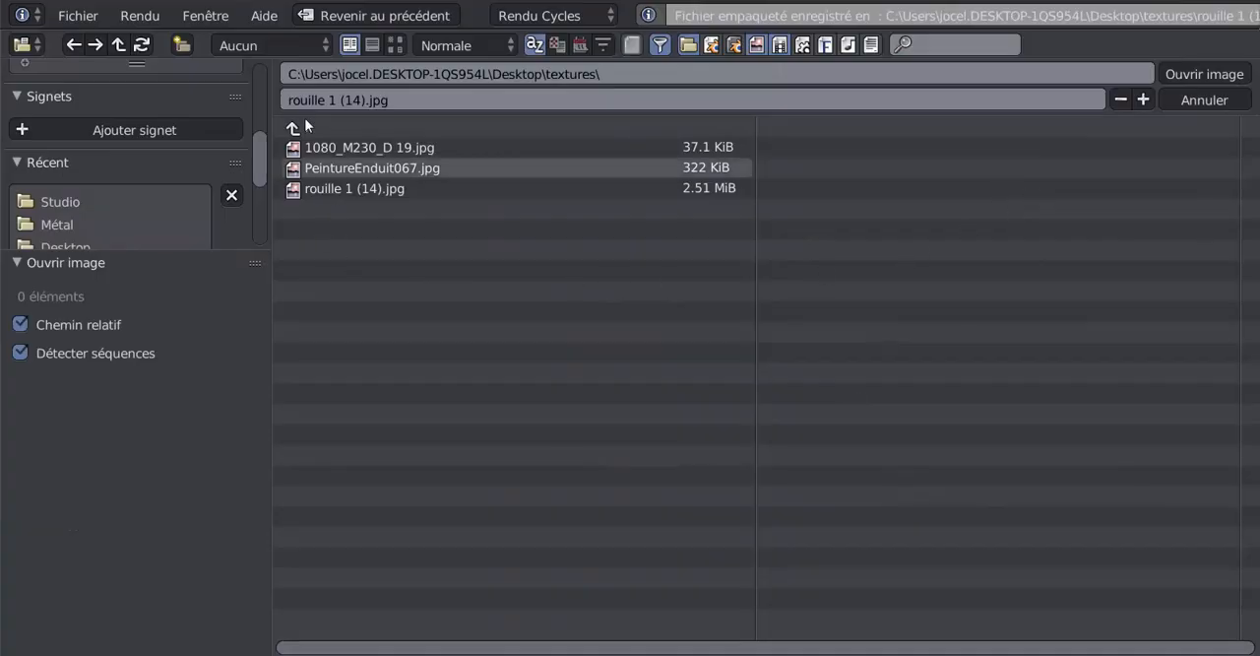
{"action": "scroll", "coordinate": [88, 202], "scroll_direction": "down", "scroll_amount": 3}
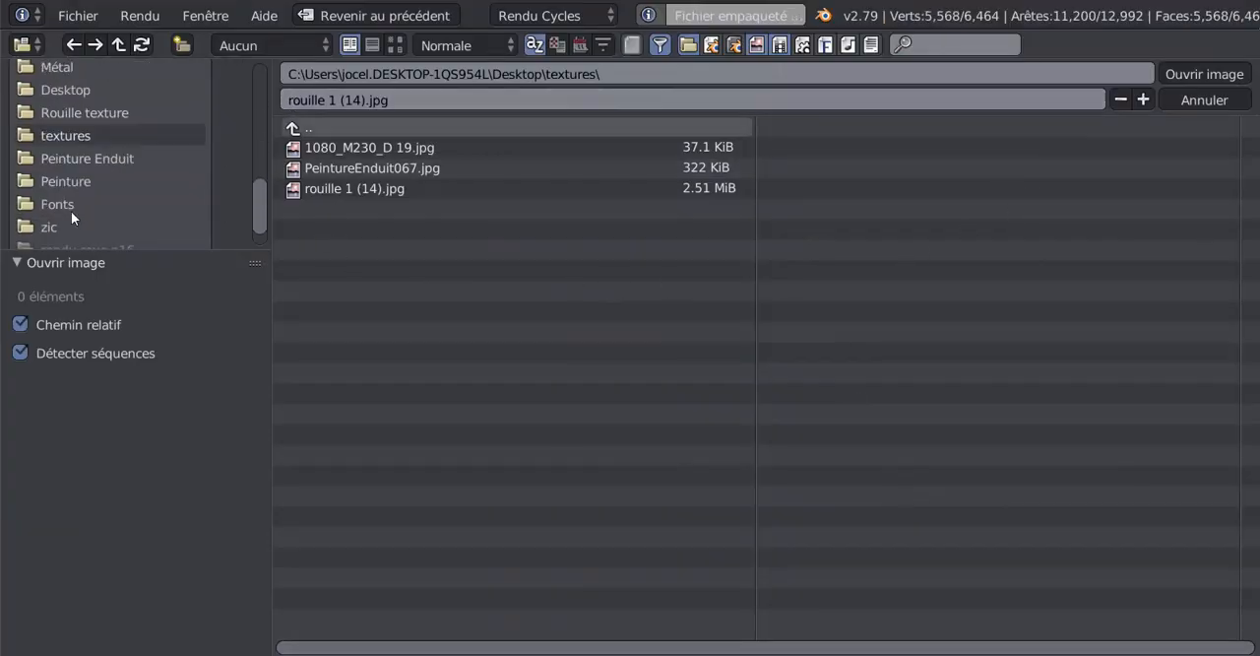
{"action": "left_click", "coordinate": [66, 181]}
{"action": "left_click", "coordinate": [395, 45]}
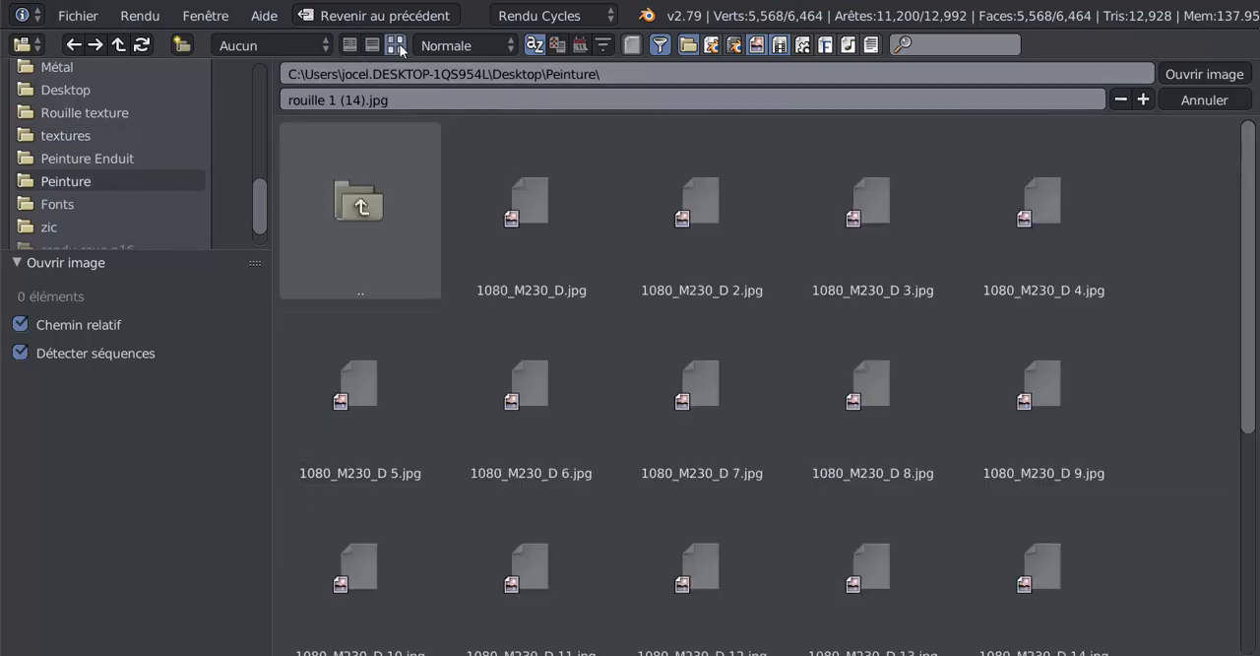
{"action": "left_click", "coordinate": [837, 399]}
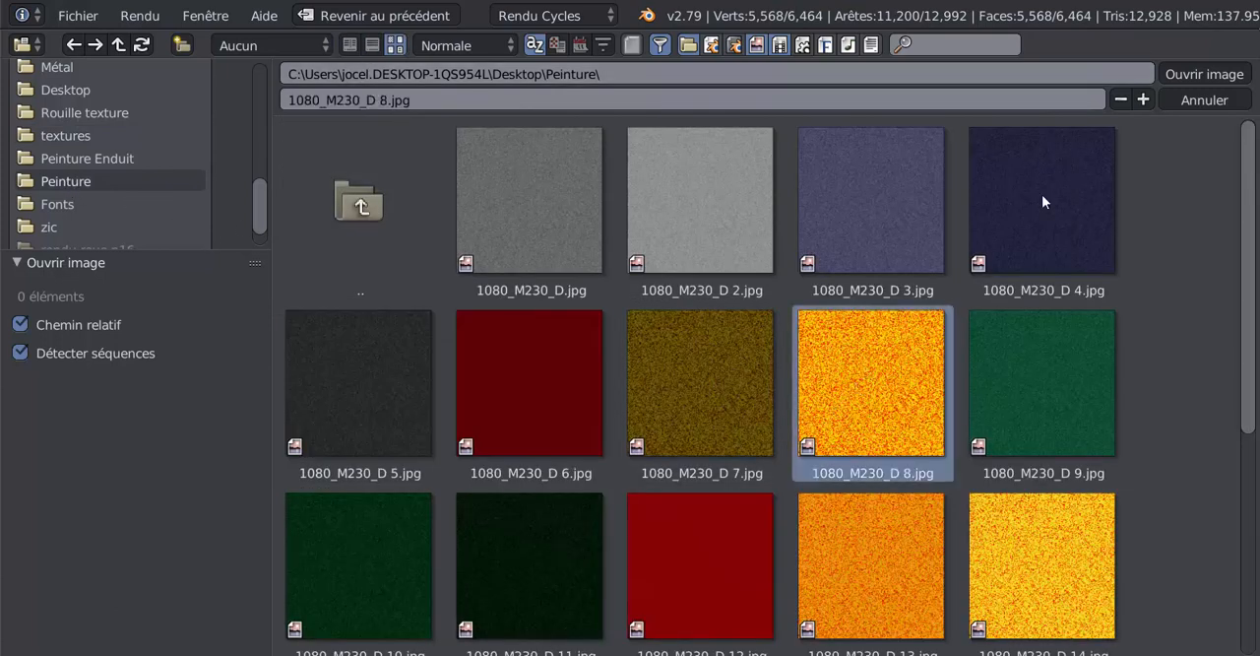
{"action": "left_click", "coordinate": [1194, 77]}
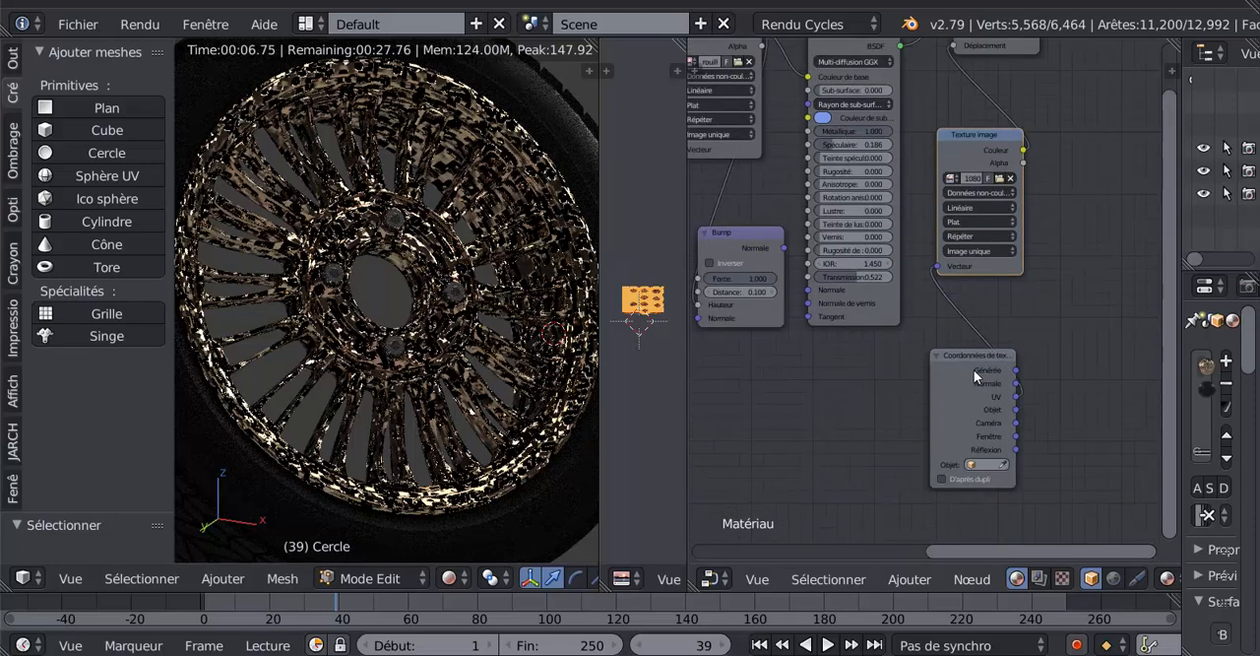
- Reposition the Coordonnées de texture and displacement Texture image nodes, and insert a Plaçage vector node on the texture's Couleur link to Déplacement
{"action": "left_click_drag", "start_coordinate": [974, 369], "coordinate": [818, 384]}
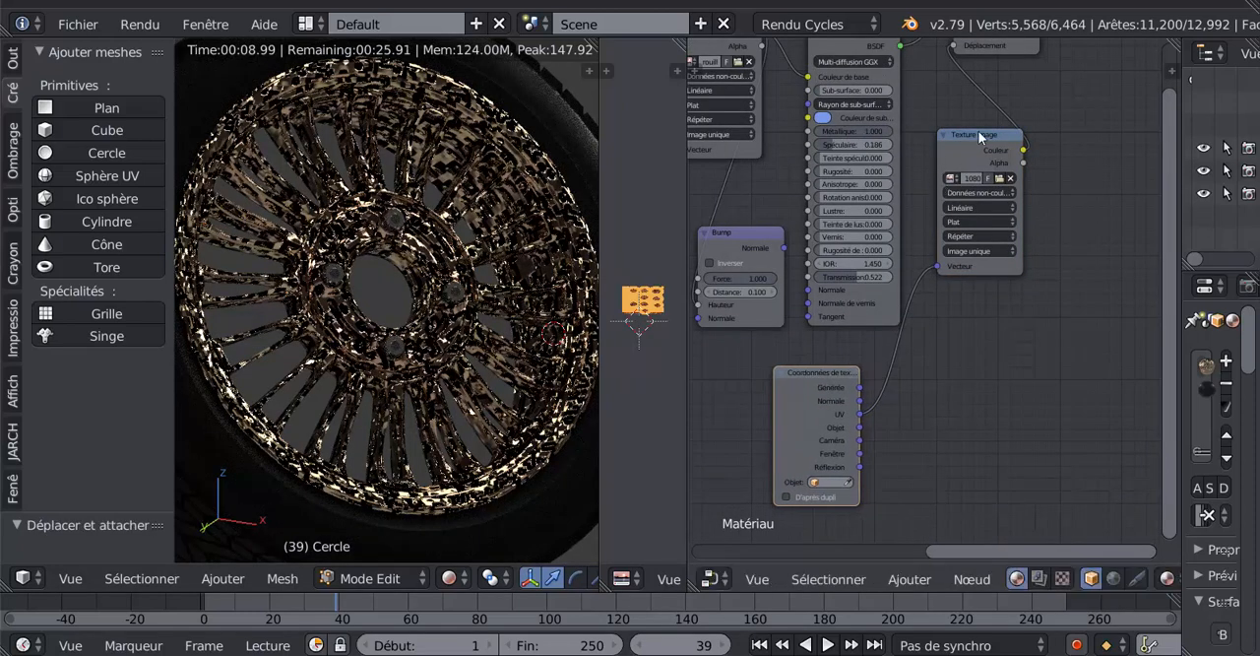
{"action": "left_click_drag", "start_coordinate": [980, 135], "coordinate": [965, 285]}
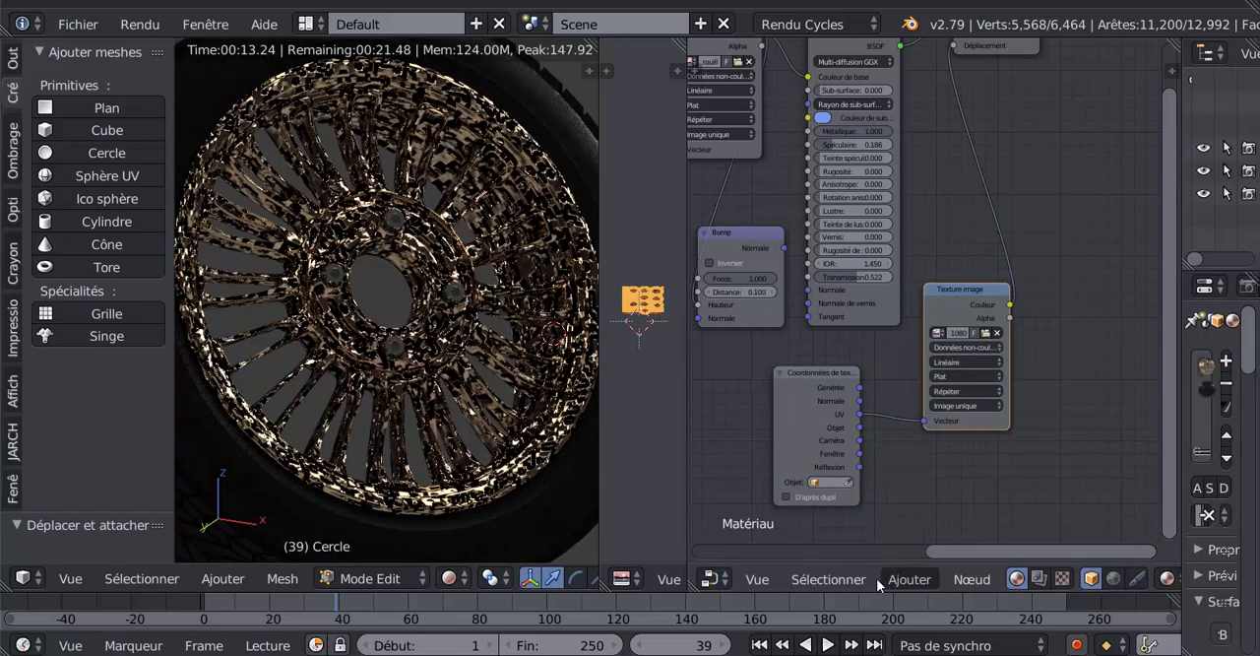
{"action": "left_click", "coordinate": [827, 579]}
{"action": "mouse_move", "coordinate": [909, 581]}
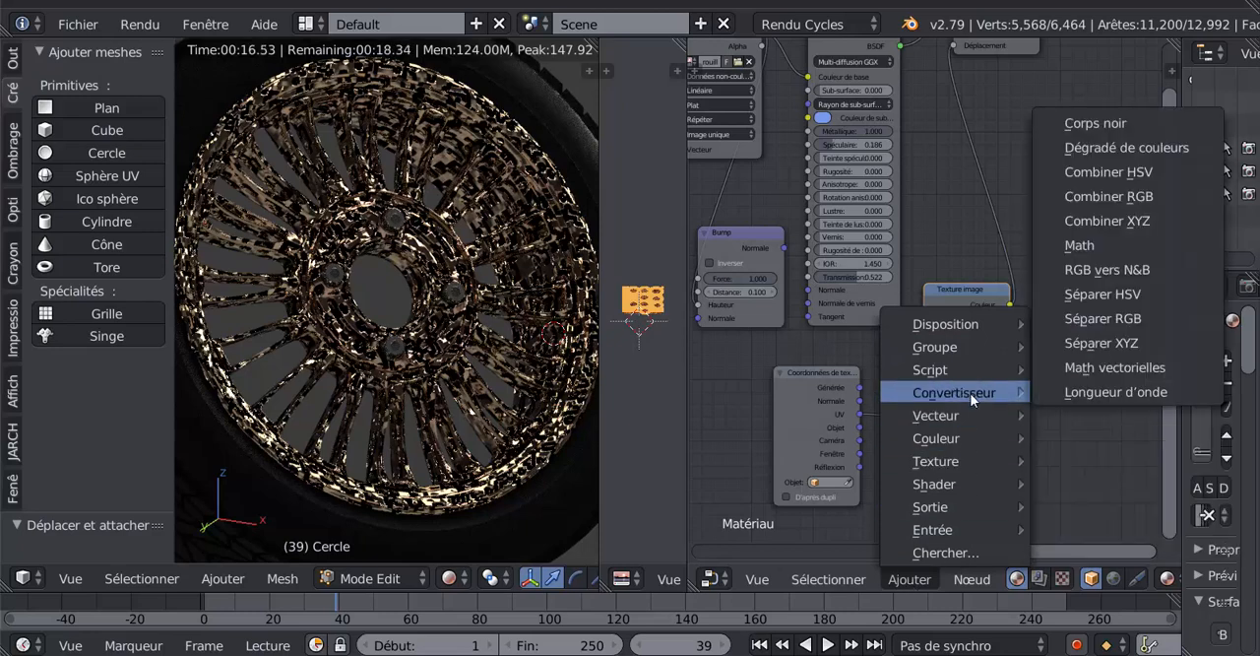
{"action": "mouse_move", "coordinate": [949, 418]}
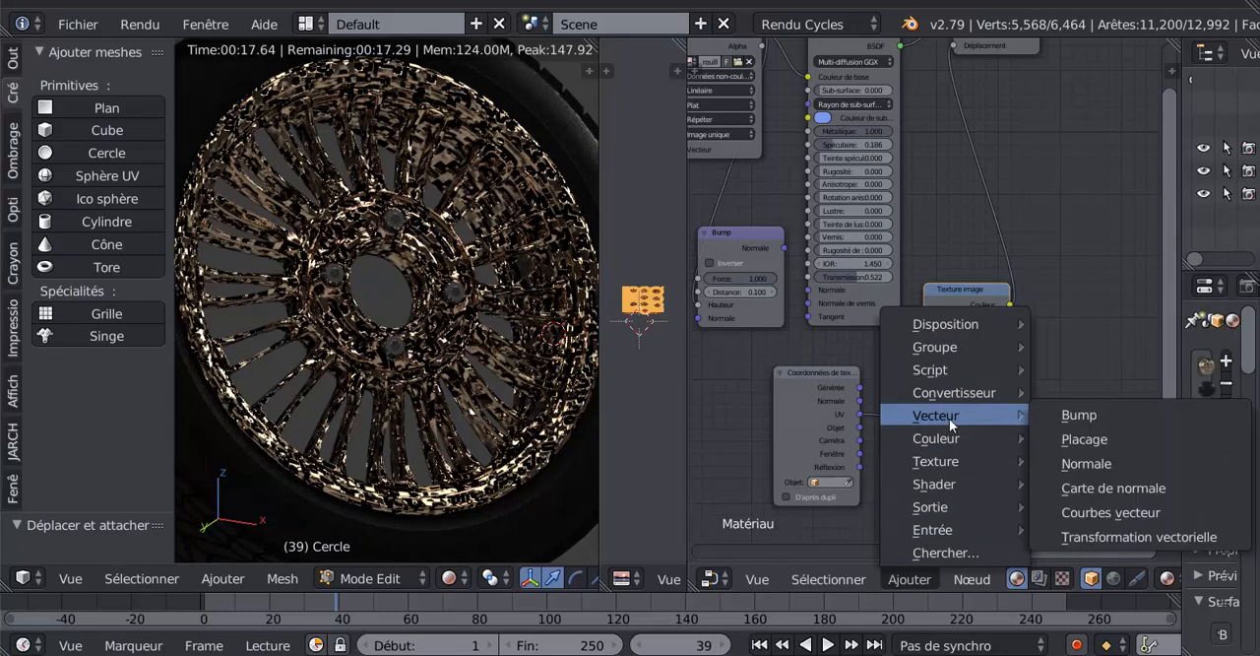
{"action": "left_click", "coordinate": [1084, 439]}
{"action": "left_click", "coordinate": [1037, 124]}
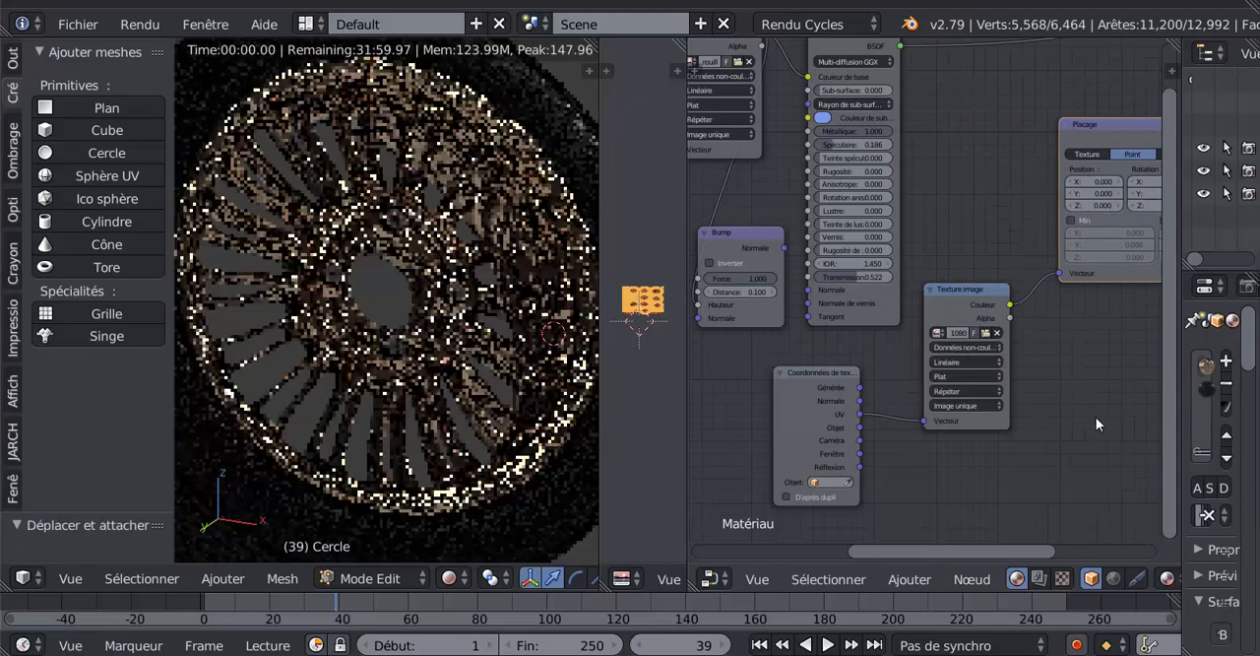
- Switch the Plaçage node to Normale and set its scale to X 3.4, Y 1.7 and Z 1.3
{"action": "middle_click_drag", "start_coordinate": [1100, 423], "coordinate": [891, 492]}
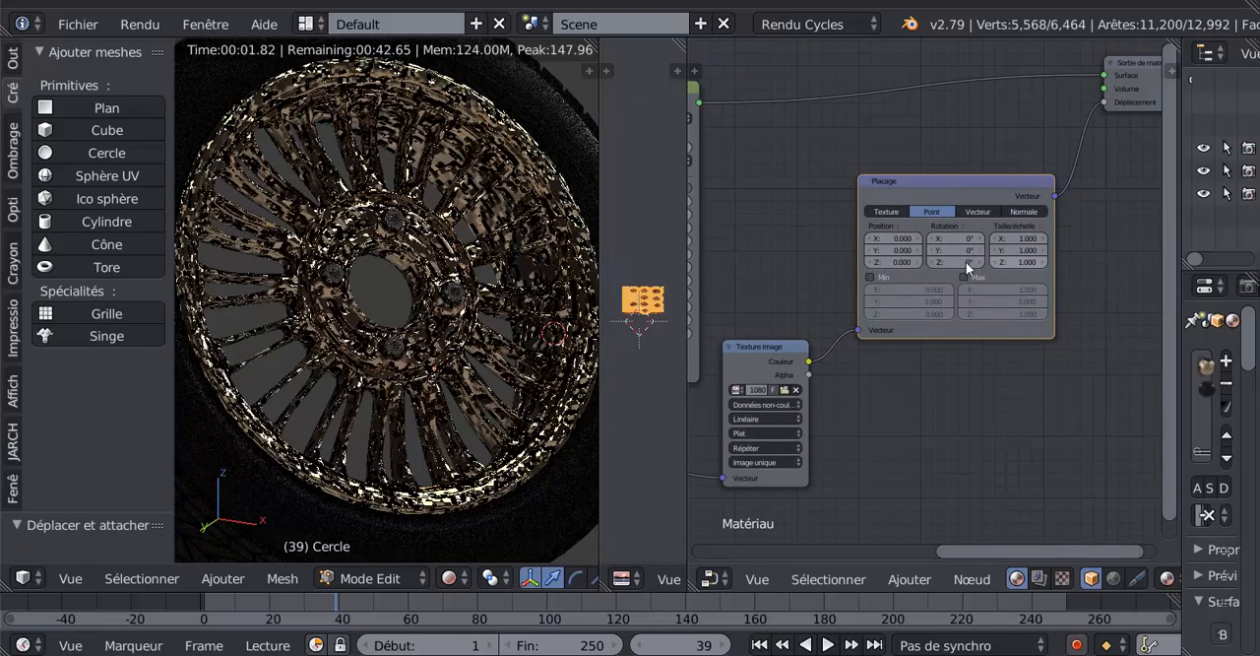
{"action": "scroll", "coordinate": [938, 271], "scroll_direction": "up", "scroll_amount": 3}
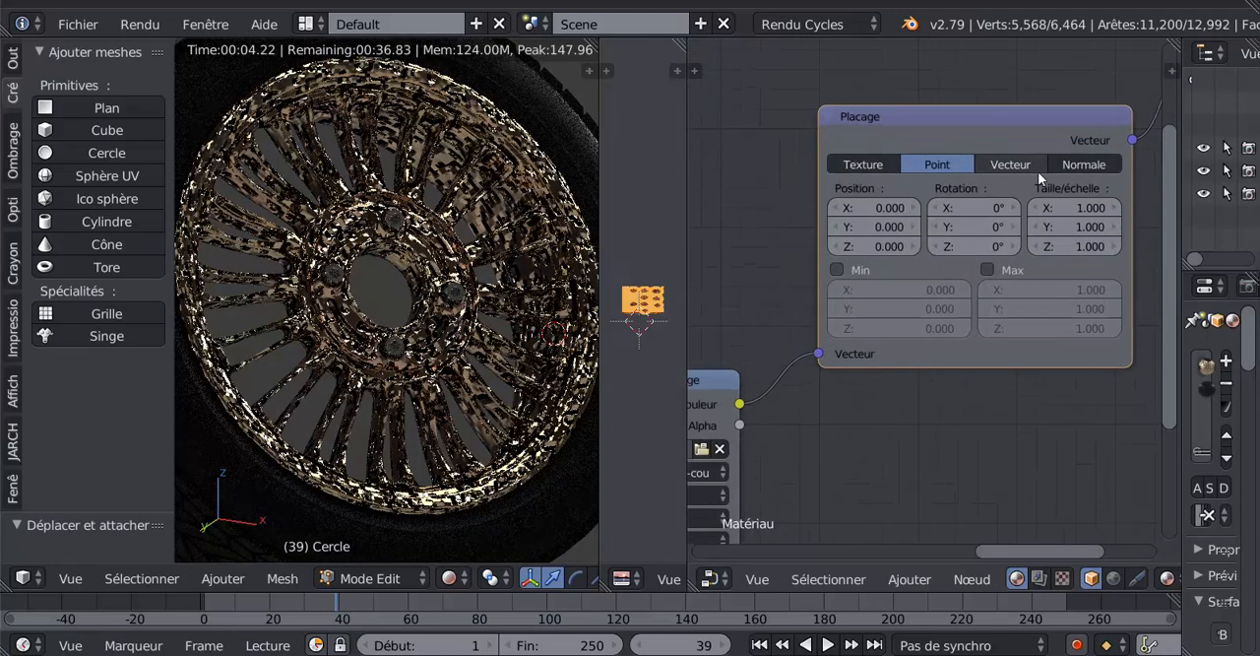
{"action": "left_click", "coordinate": [1077, 165]}
{"action": "left_click_drag", "start_coordinate": [1080, 207], "coordinate": [1191, 208]}
{"action": "left_click_drag", "start_coordinate": [1069, 231], "coordinate": [1095, 247]}
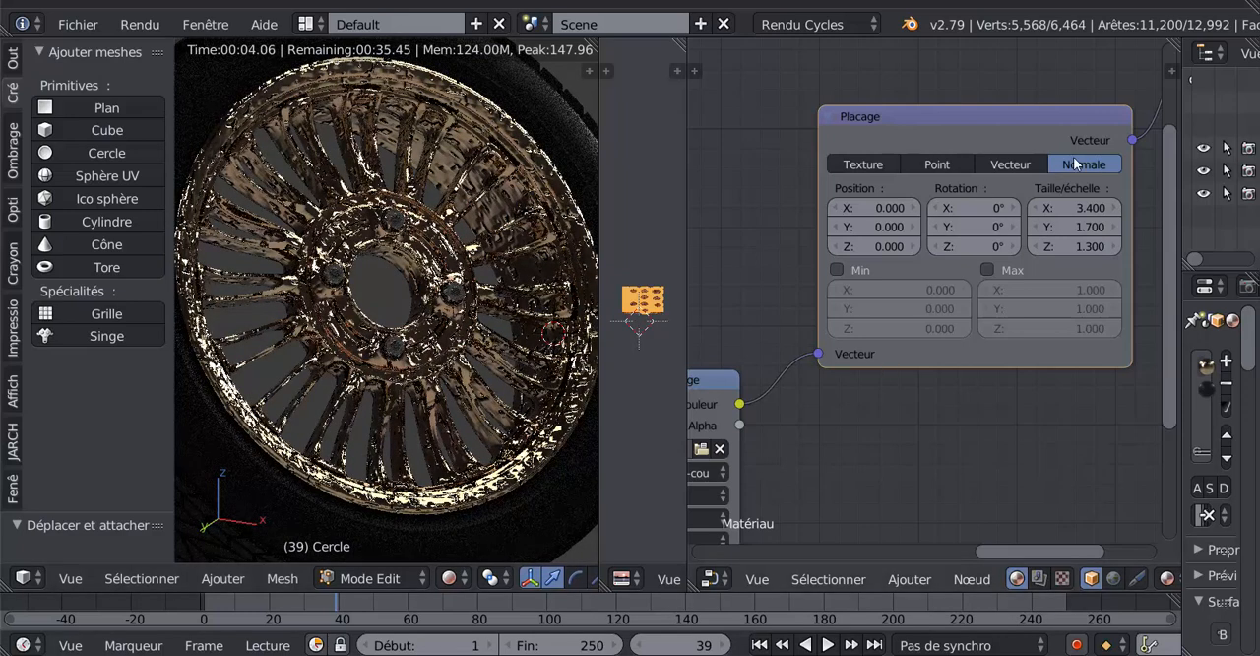
- Set the Plaçage node's X, Y and Z scale to 10
{"action": "left_click", "coordinate": [1080, 207]}
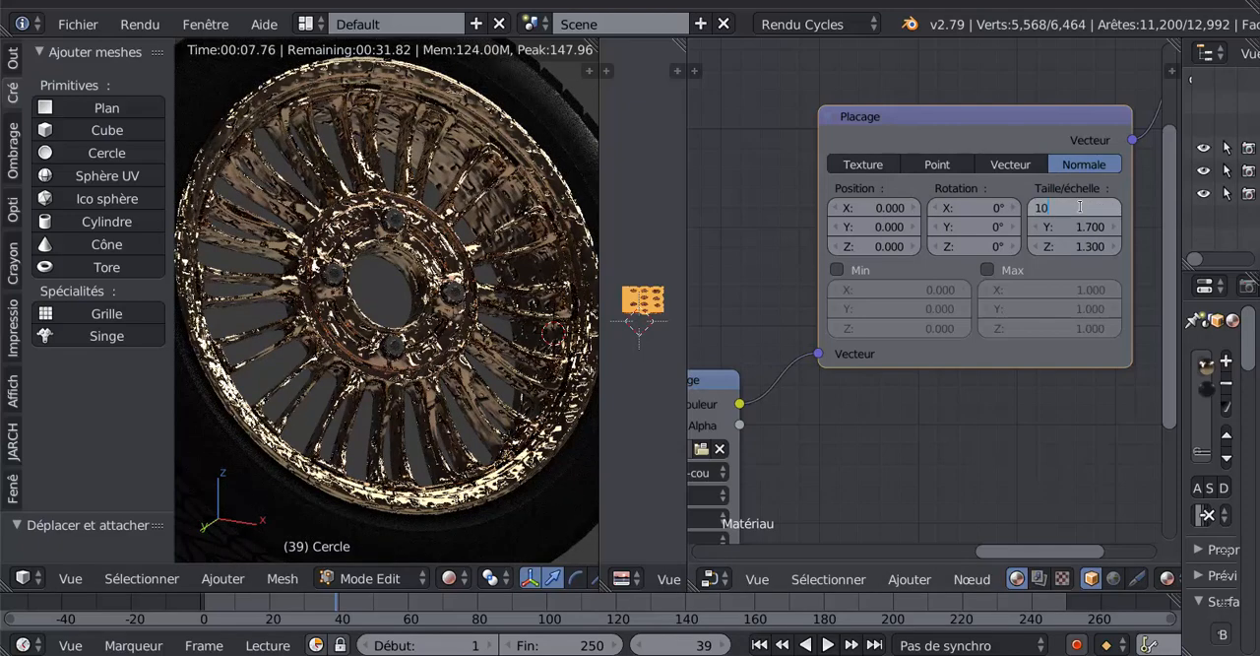
{"action": "key", "text": "Return"}
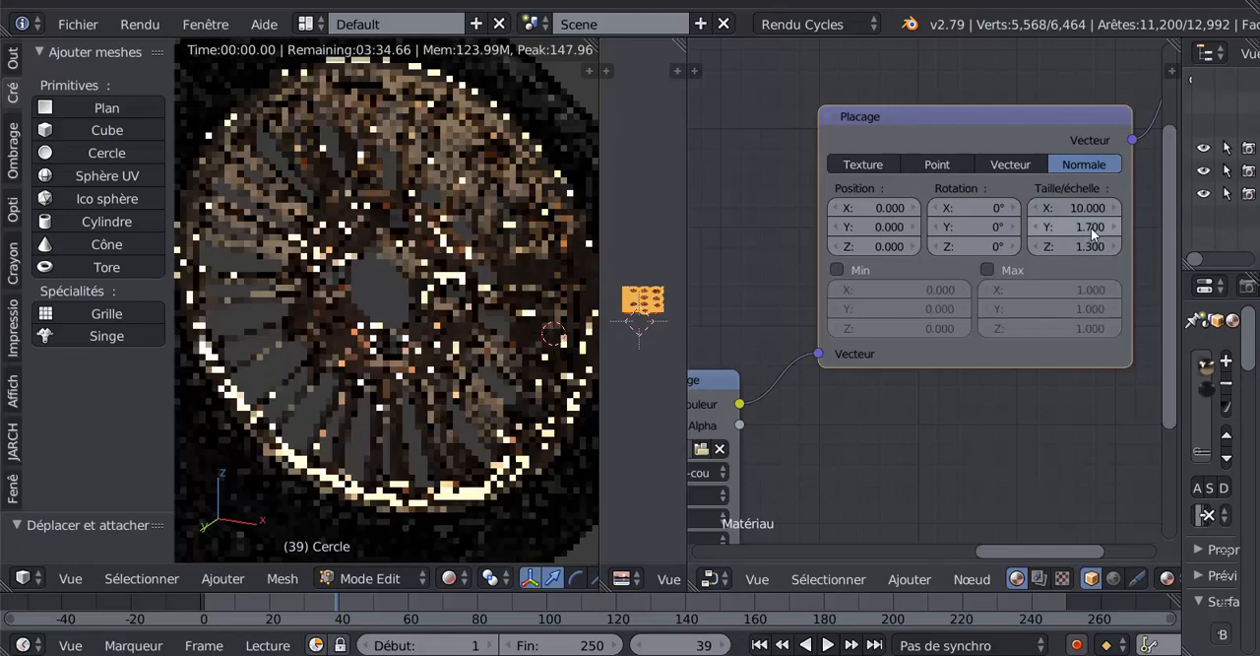
{"action": "left_click", "coordinate": [1077, 227]}
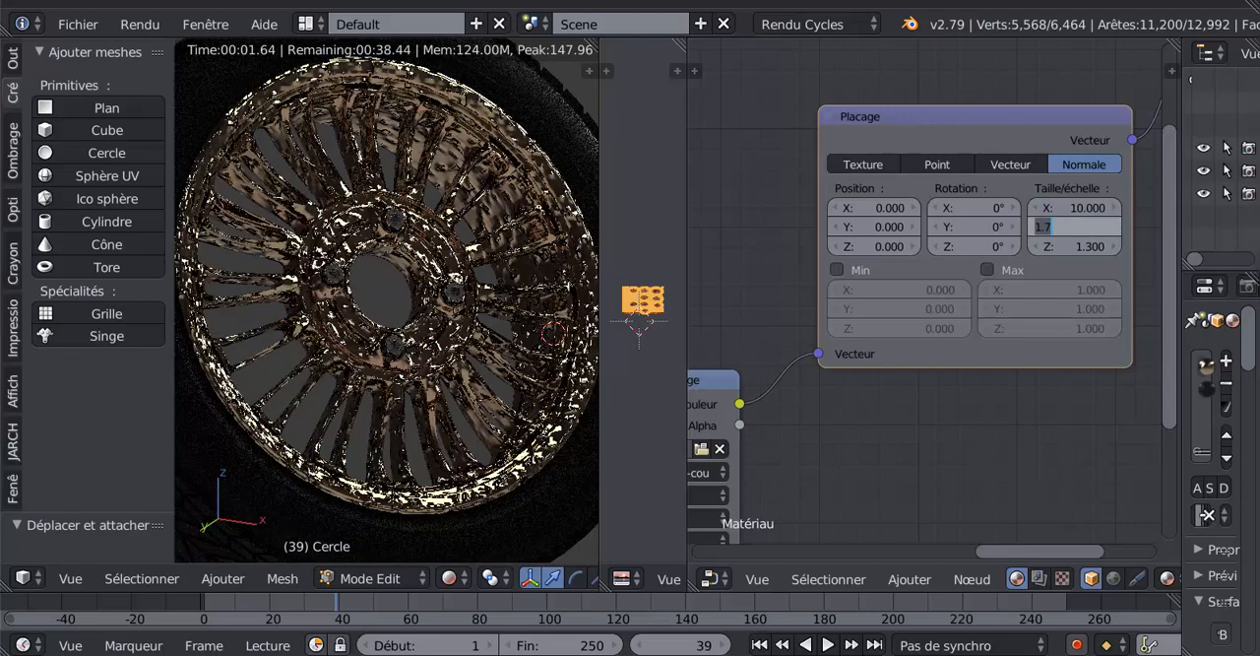
{"action": "type", "text": "10"}
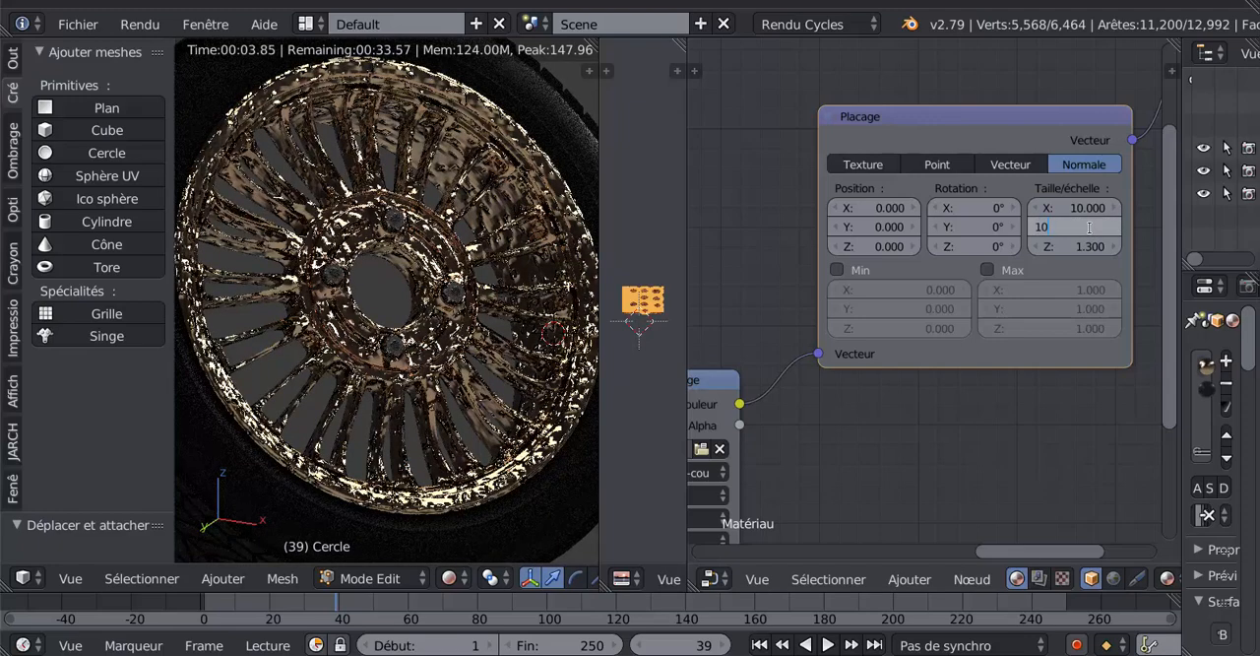
{"action": "key", "text": "Return"}
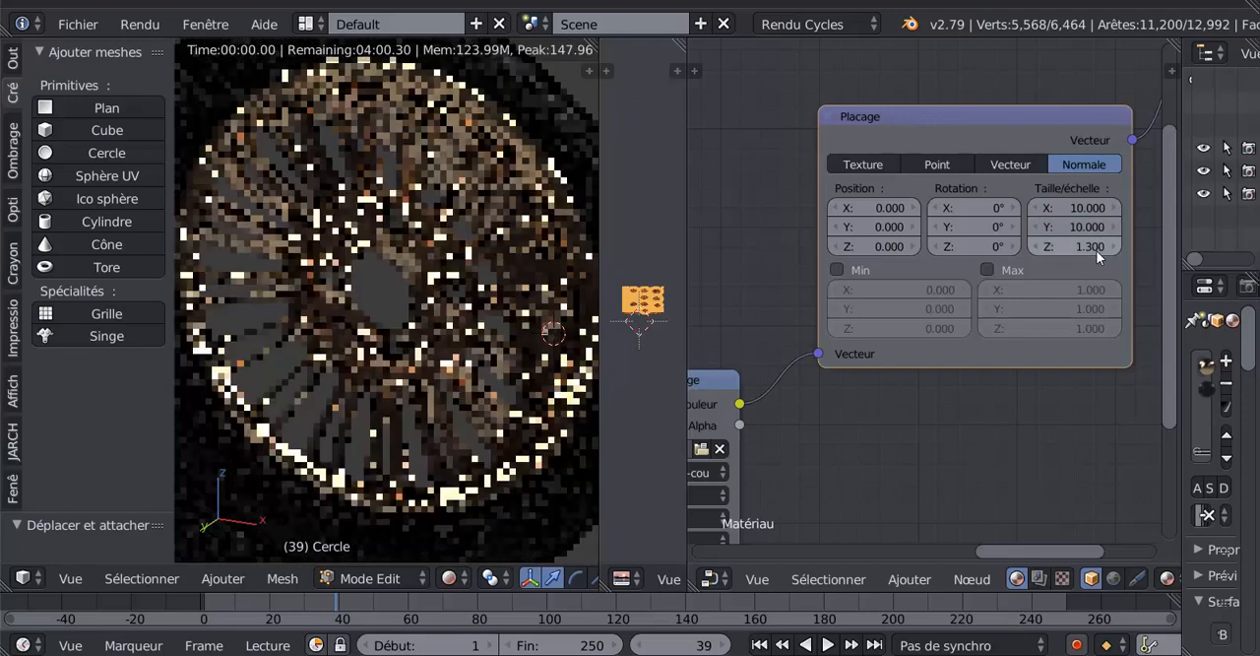
{"action": "left_click", "coordinate": [1095, 250]}
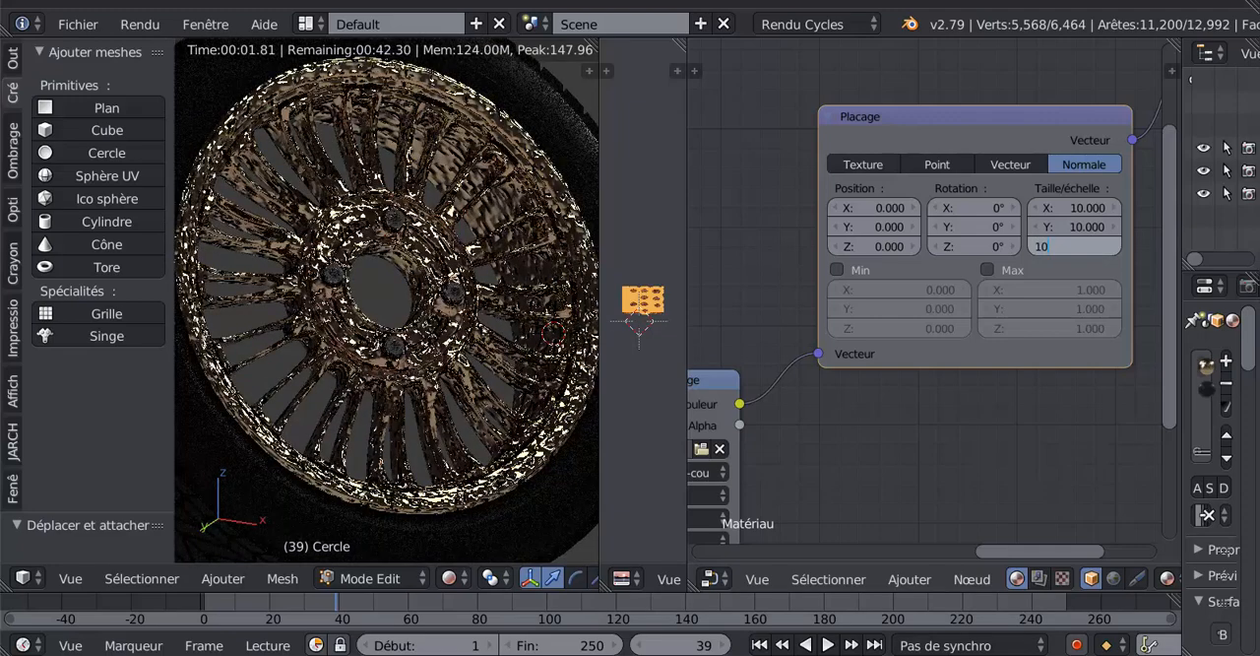
{"action": "key", "text": "Return"}
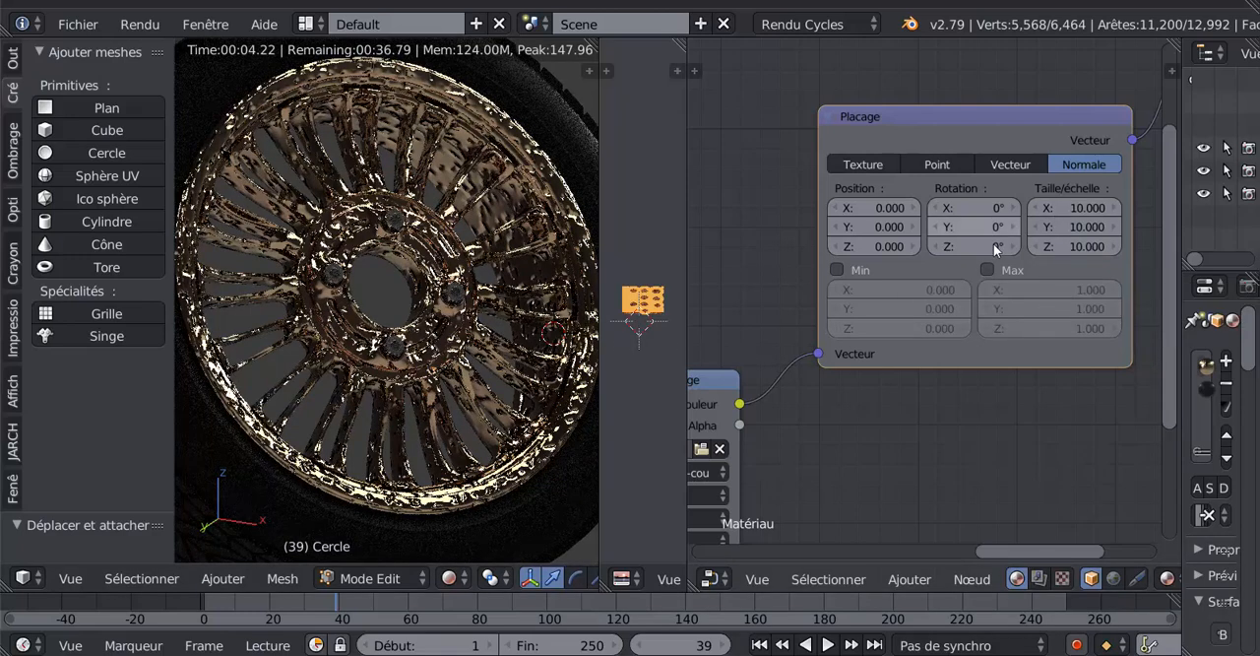
- Increase the Plaçage node's scale to 70 on the X, Y and Z axes
{"action": "left_click", "coordinate": [1073, 208]}
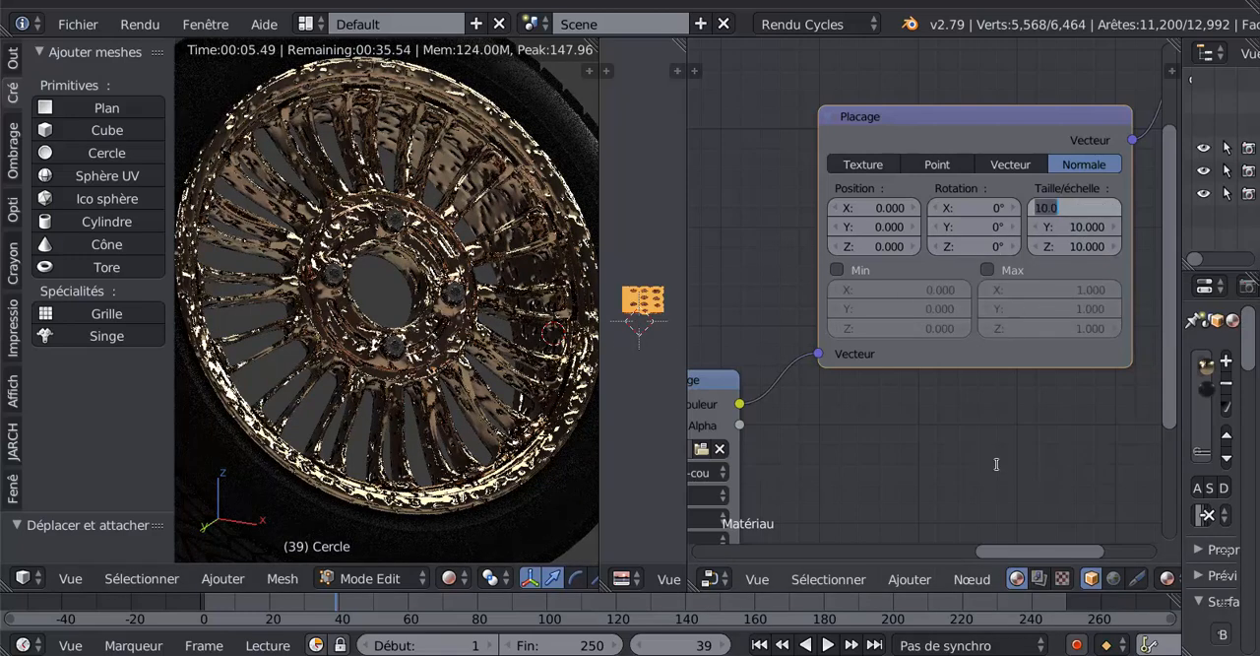
{"action": "type", "text": "70"}
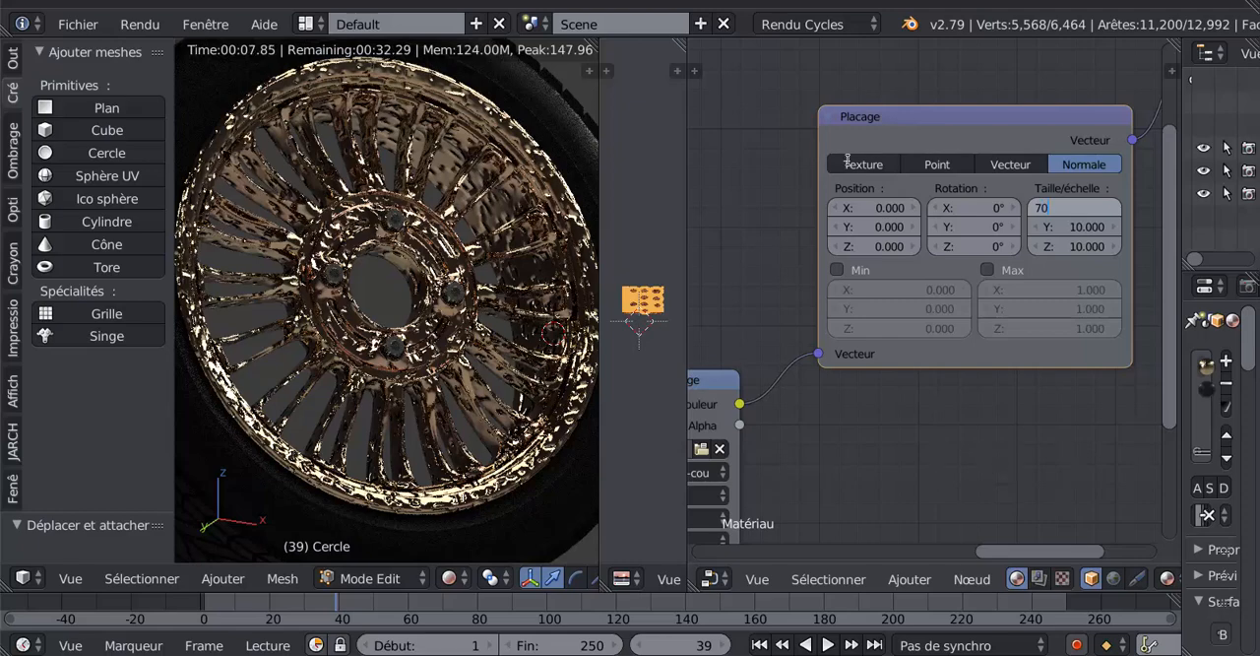
{"action": "key", "text": "Tab"}
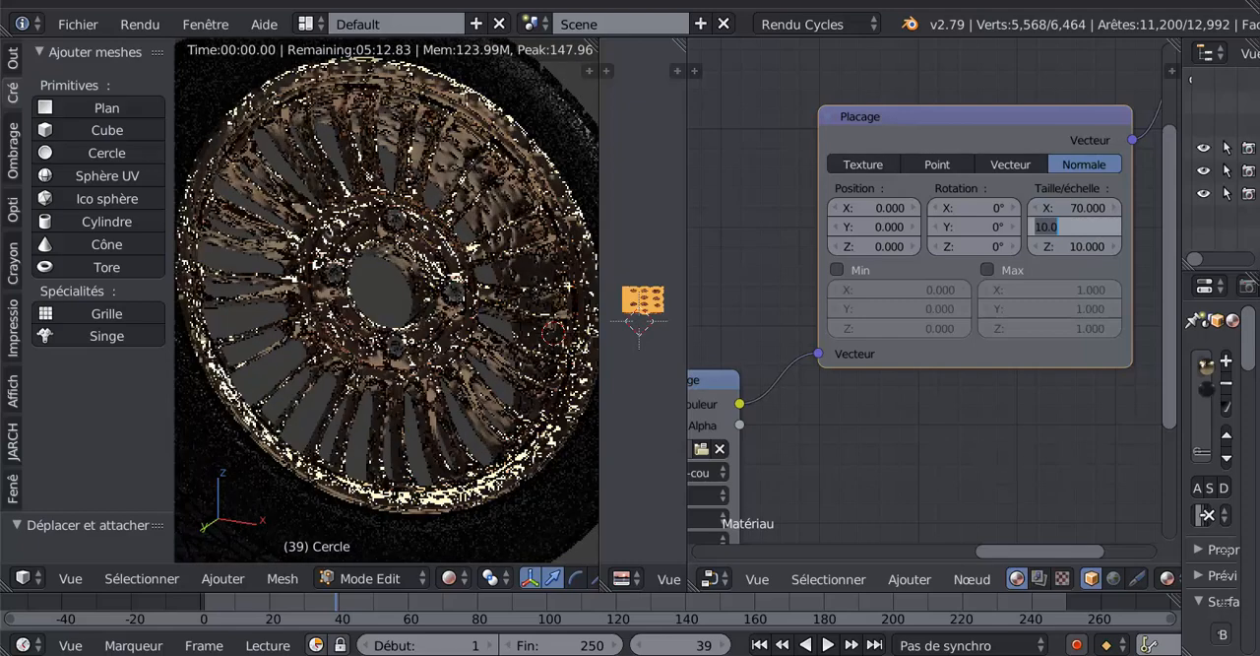
{"action": "type", "text": "70"}
{"action": "key", "text": "Tab"}
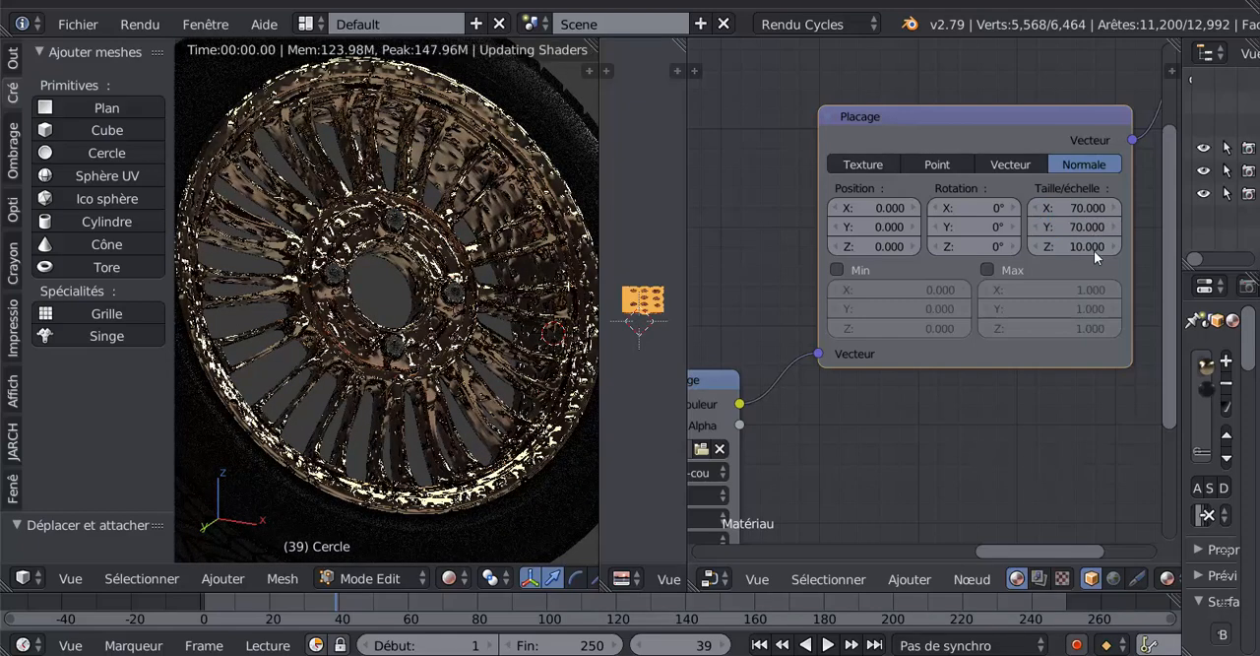
{"action": "type", "text": "7"}
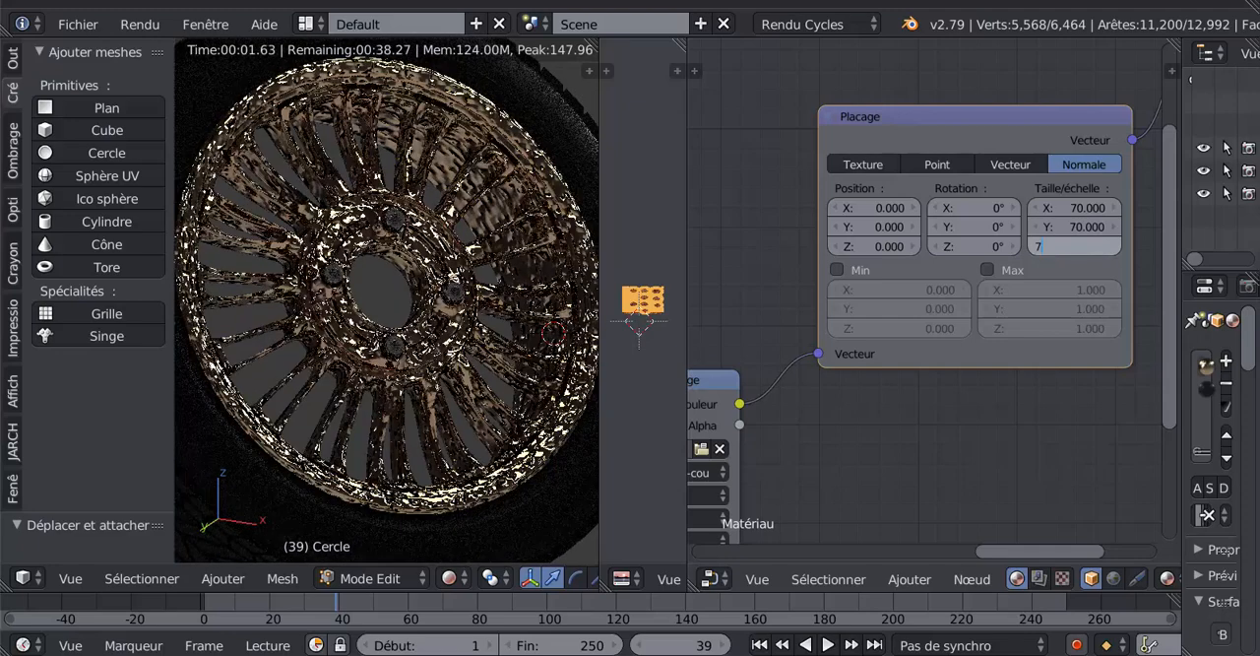
{"action": "type", "text": "0"}
{"action": "key", "text": "Return"}
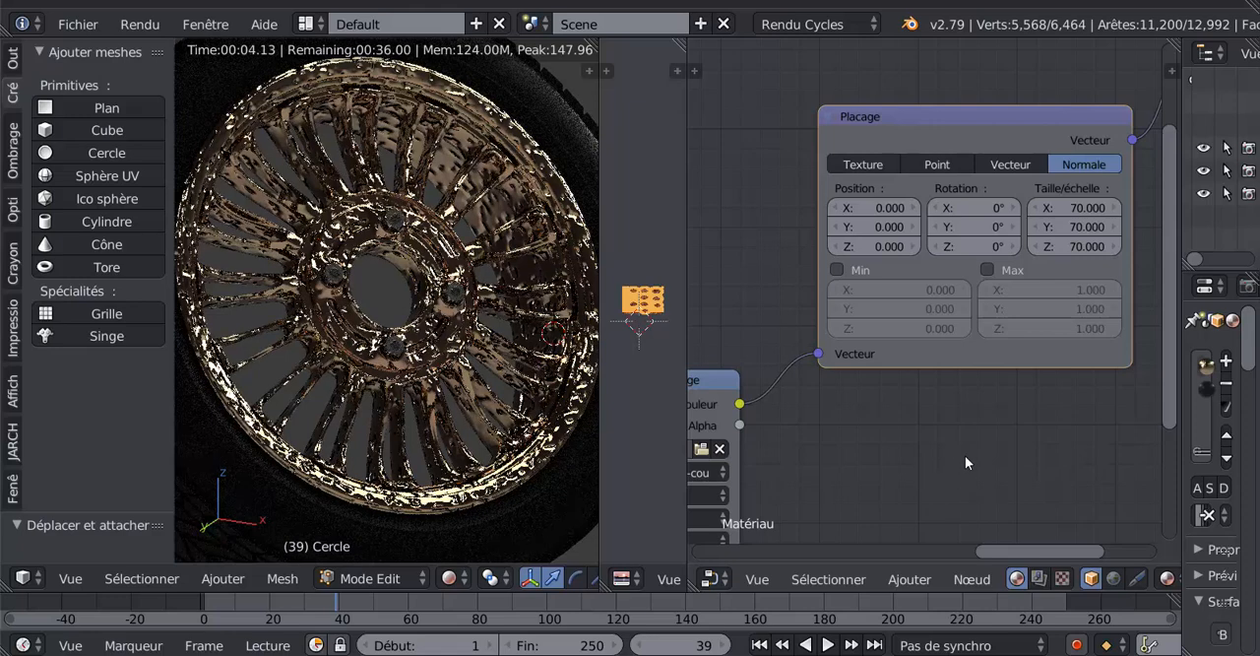
- Try the Vecteur, Point and Texture mapping types on the Plaçage node, and return it to Normale
{"action": "left_click", "coordinate": [1023, 164]}
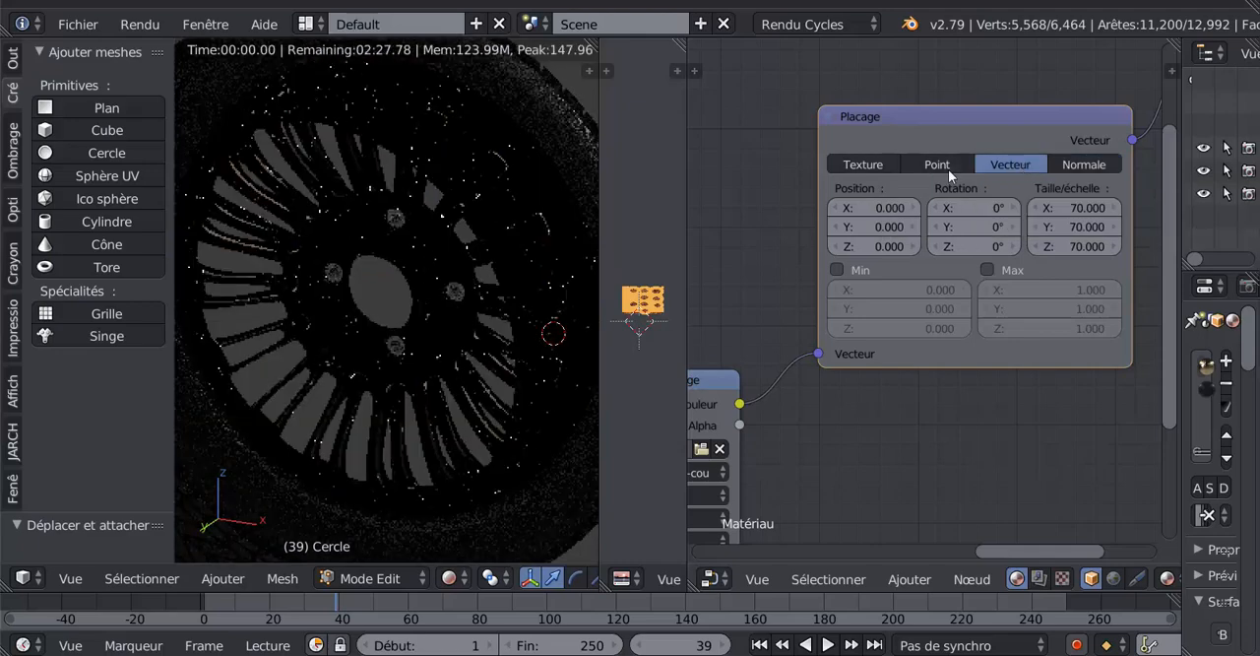
{"action": "left_click", "coordinate": [948, 170]}
{"action": "left_click", "coordinate": [865, 167]}
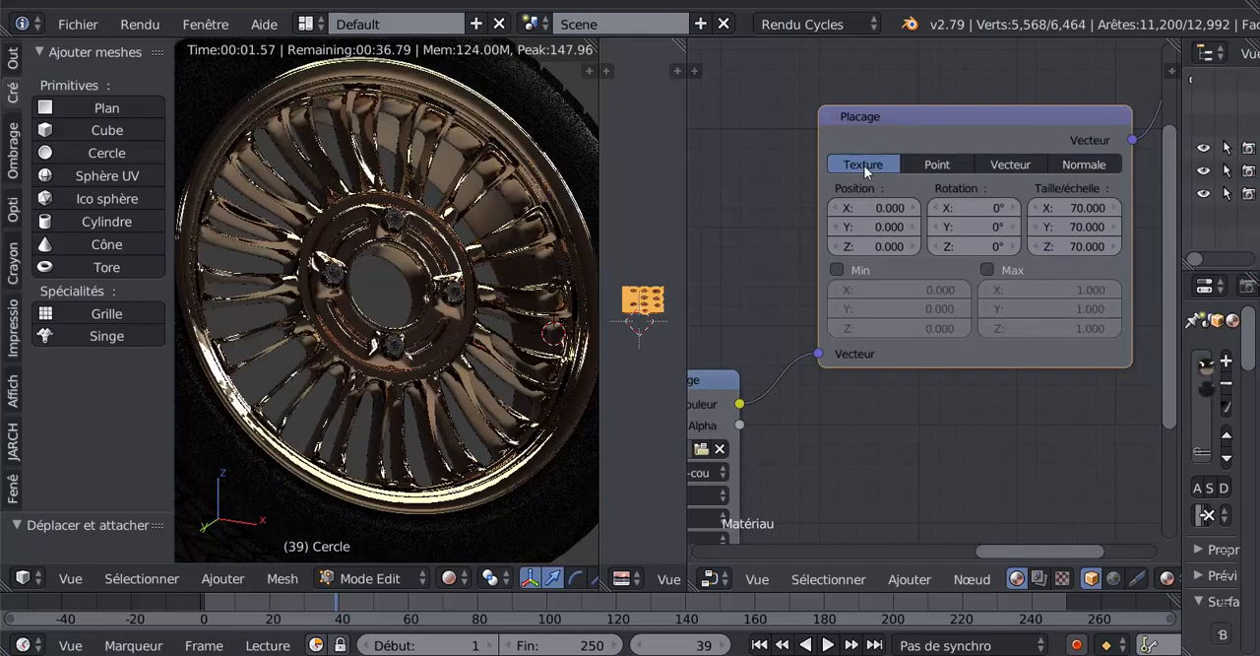
{"action": "left_click", "coordinate": [1078, 165]}
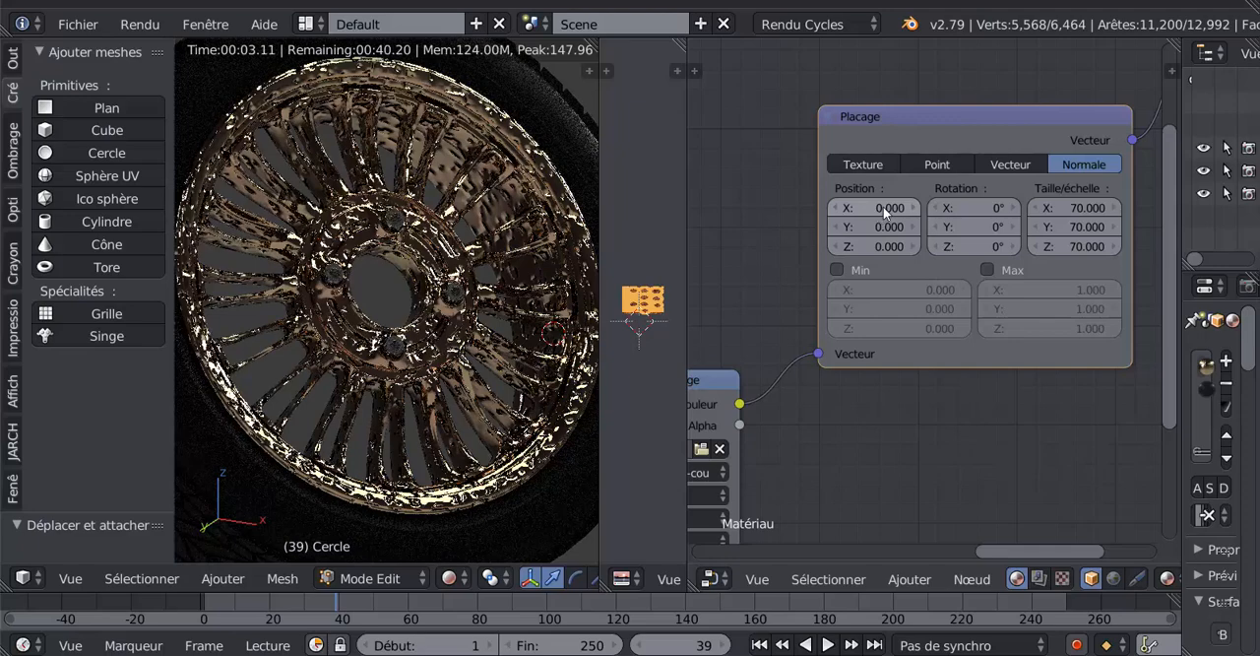
- Set the Plaçage node's X position to 3.5
{"action": "mouse_move", "coordinate": [874, 208]}
{"action": "left_mouse_down"}
{"action": "mouse_move", "coordinate": [908, 208]}
{"action": "mouse_move", "coordinate": [887, 208]}
{"action": "left_mouse_up"}
{"action": "scroll", "coordinate": [954, 473], "scroll_direction": "down", "scroll_amount": 3}
{"action": "scroll", "coordinate": [954, 463], "scroll_direction": "down", "scroll_amount": 6}
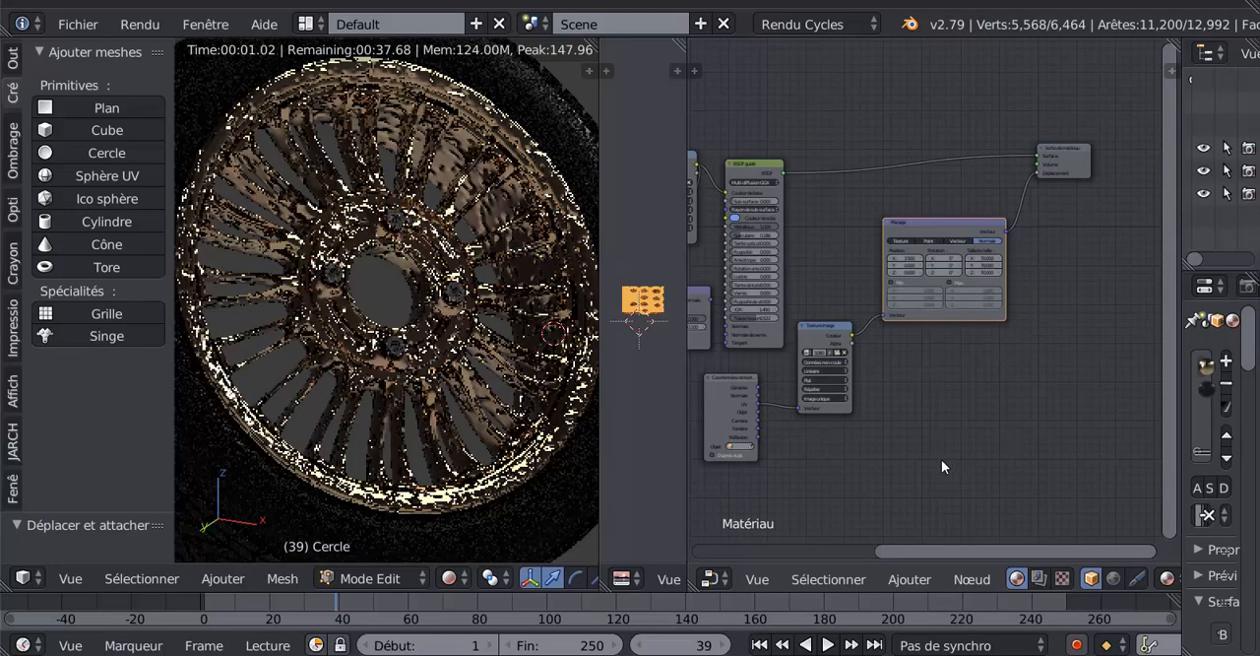
- Examine the BSDF guidé settings and the node links leading to Sortie de matériau
{"action": "middle_click_drag", "start_coordinate": [898, 456], "coordinate": [1071, 439]}
{"action": "middle_click_drag", "start_coordinate": [765, 277], "coordinate": [820, 411]}
{"action": "scroll", "coordinate": [871, 374], "scroll_direction": "up", "scroll_amount": 14}
{"action": "middle_click_drag", "start_coordinate": [937, 400], "coordinate": [551, 343]}
{"action": "scroll", "coordinate": [847, 382], "scroll_direction": "down", "scroll_amount": 3}
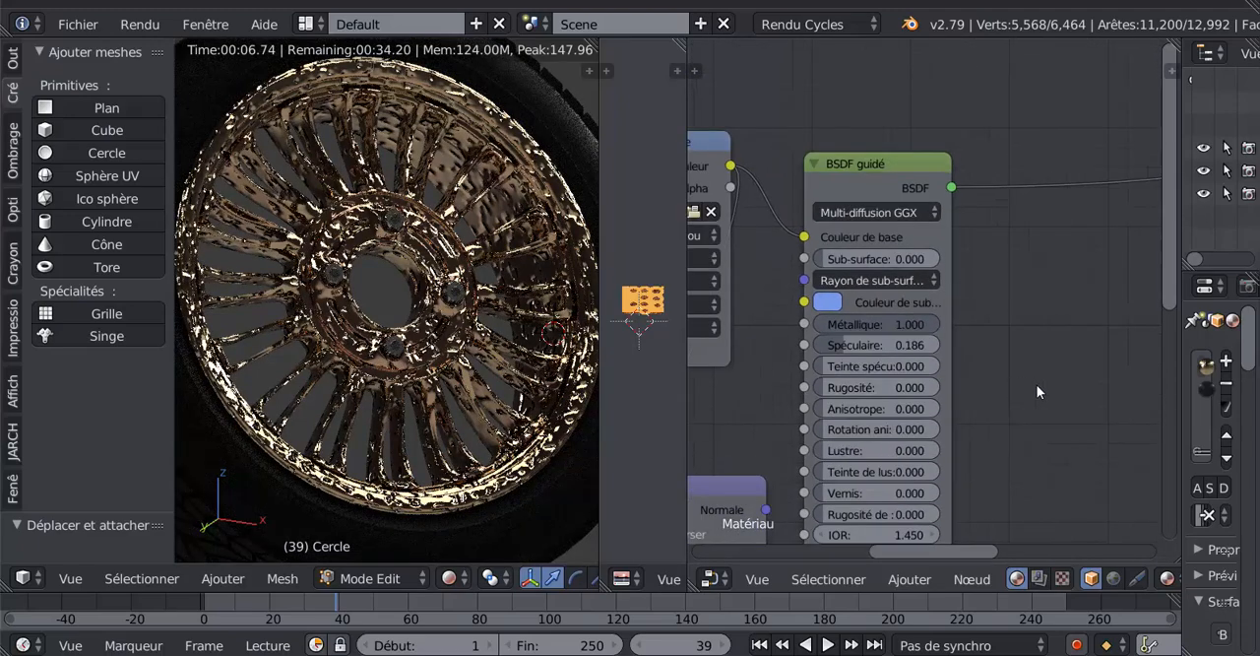
{"action": "scroll", "coordinate": [1037, 388], "scroll_direction": "down", "scroll_amount": 7}
{"action": "middle_click_drag", "start_coordinate": [1033, 386], "coordinate": [866, 246]}
{"action": "middle_click_drag", "start_coordinate": [940, 286], "coordinate": [856, 344]}
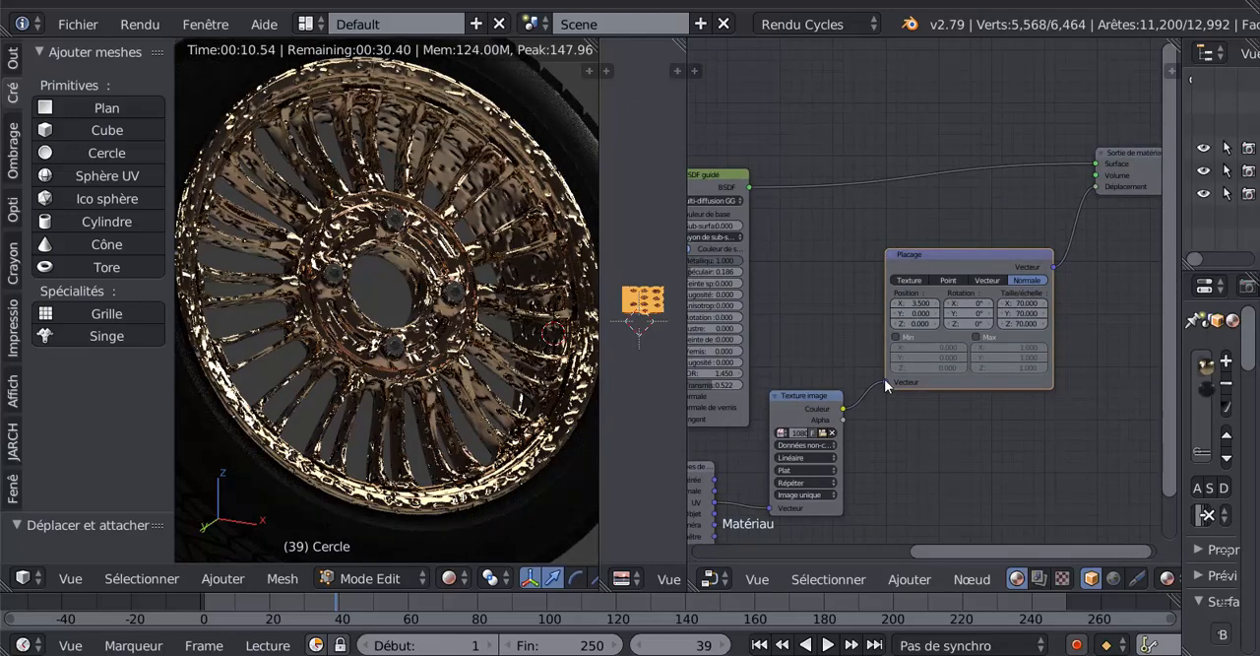
- Link the displacement Texture image's Couleur output directly to Déplacement, bypassing the Plaçage node, and move that node clear of the link
{"action": "left_click_drag", "start_coordinate": [884, 379], "coordinate": [1092, 187]}
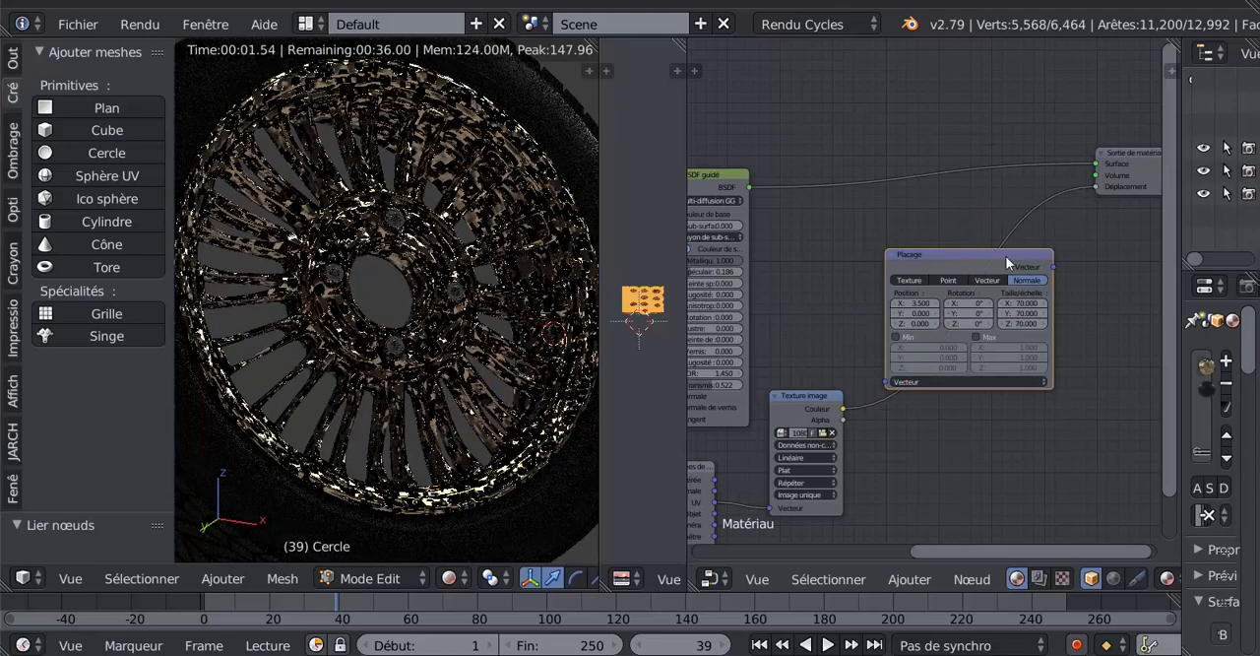
{"action": "left_click_drag", "start_coordinate": [1023, 260], "coordinate": [1077, 360]}
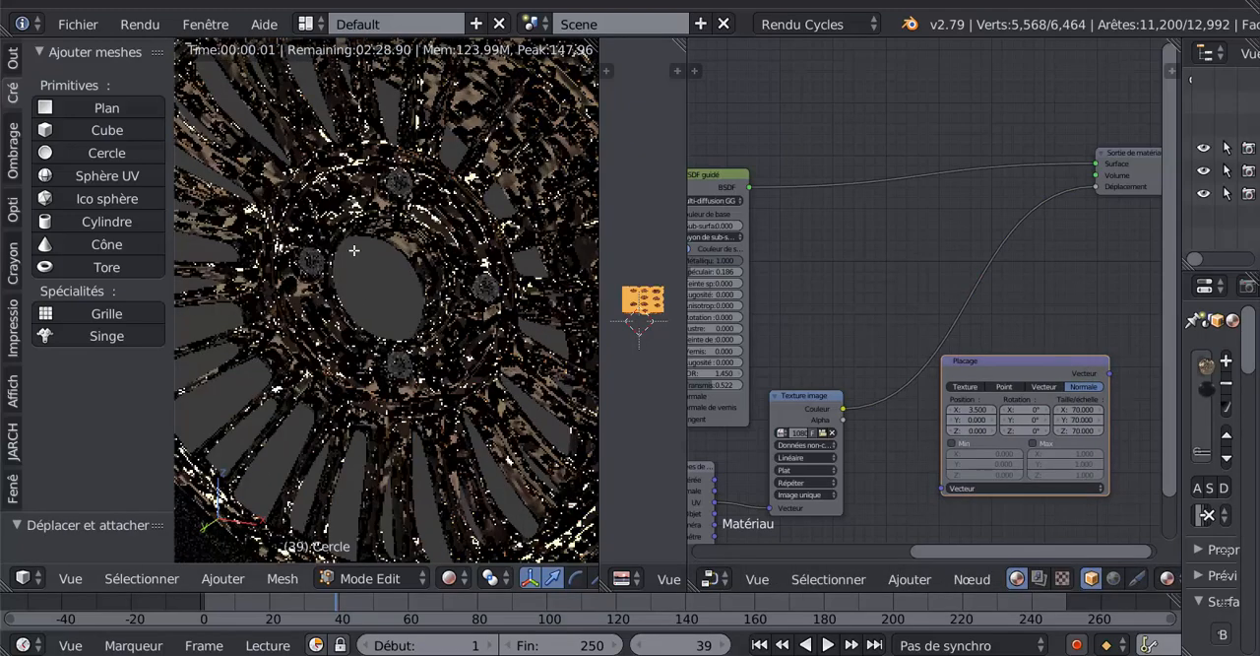
{"action": "mouse_move", "coordinate": [1048, 367]}
{"action": "left_mouse_down"}
{"action": "mouse_move", "coordinate": [1045, 344]}
{"action": "mouse_move", "coordinate": [1055, 371]}
{"action": "left_mouse_up"}
- Move the displacement Texture image node closer to Sortie de matériau and insert the Plaçage node on its UV link from Coordonnées de texture
{"action": "scroll", "coordinate": [878, 420], "scroll_direction": "down", "scroll_amount": 2}
{"action": "left_click_drag", "start_coordinate": [853, 386], "coordinate": [926, 280]}
{"action": "left_click_drag", "start_coordinate": [1008, 349], "coordinate": [855, 376]}
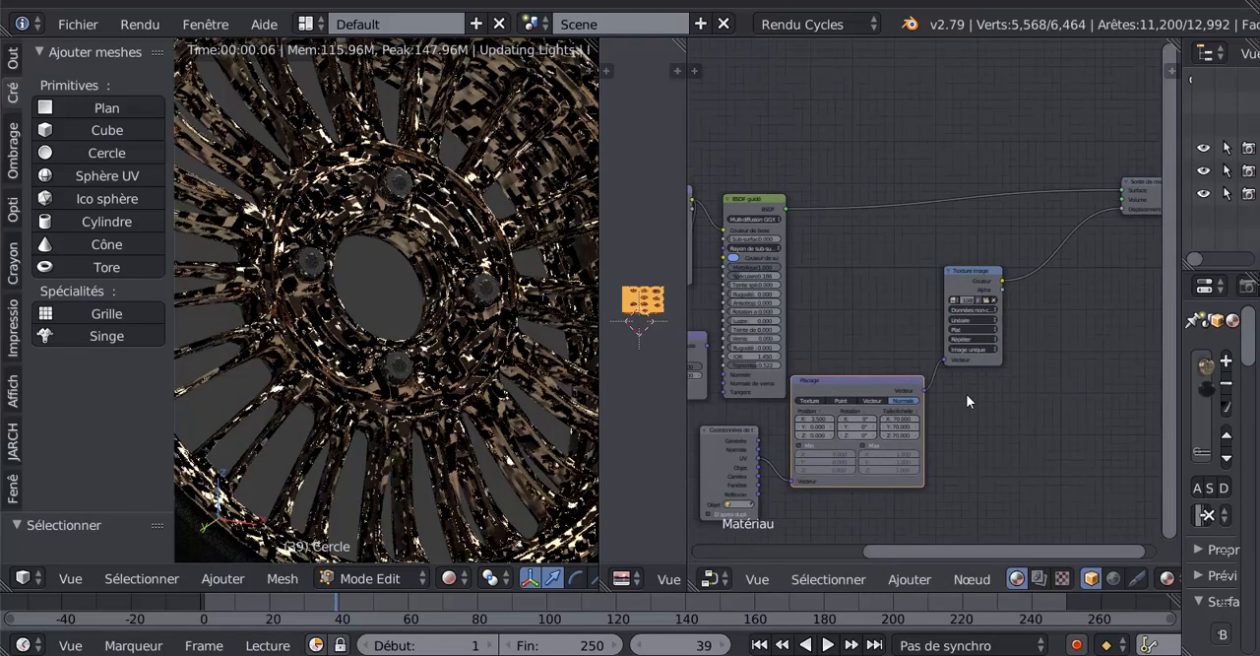
{"action": "scroll", "coordinate": [395, 335], "scroll_direction": "down", "scroll_amount": 2}
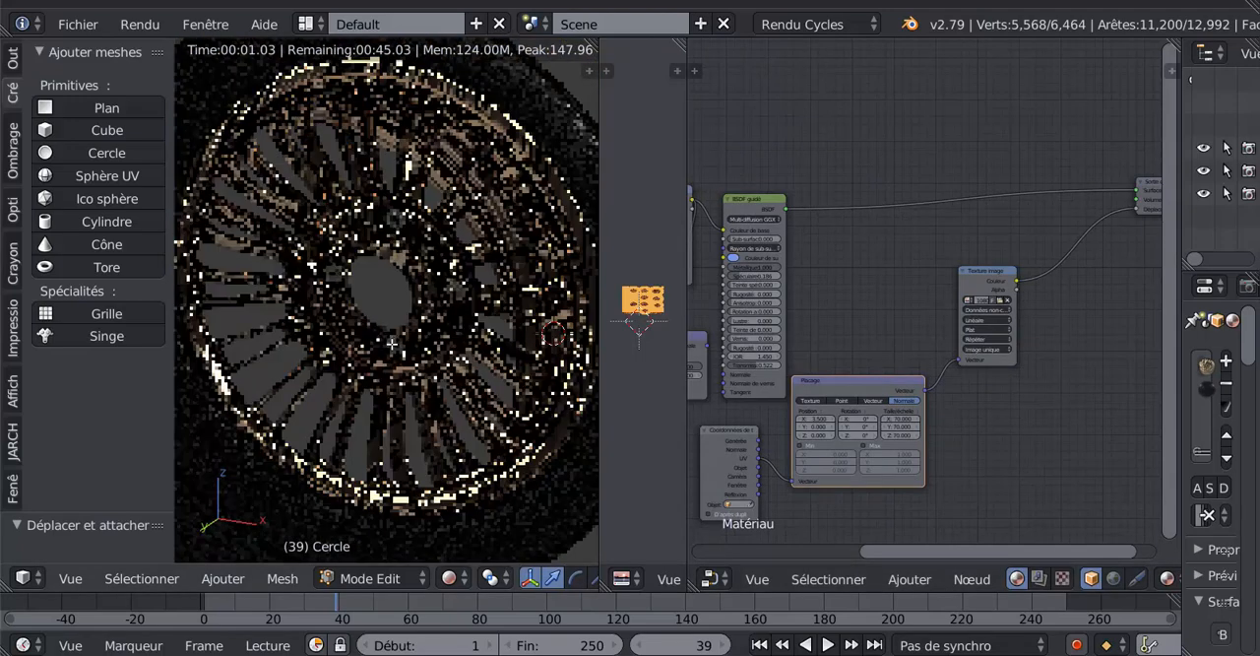
- Reduce the Plaçage node's scale to 10 on X, Y and Z
{"action": "scroll", "coordinate": [1018, 426], "scroll_direction": "up", "scroll_amount": 1}
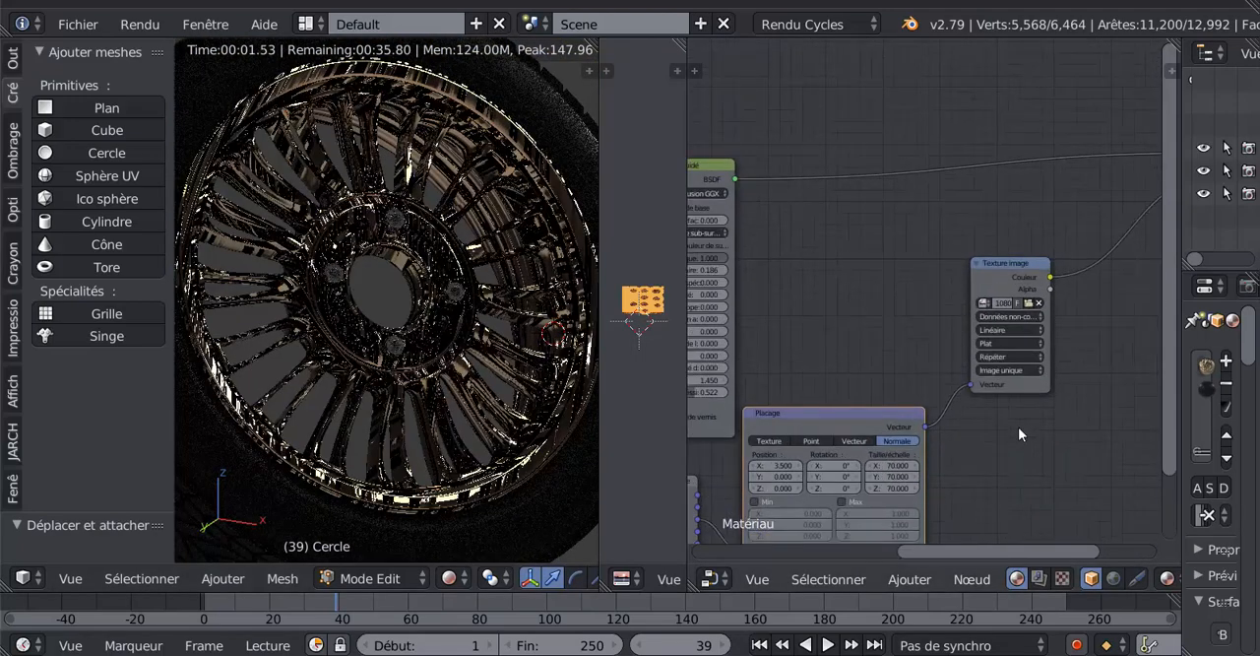
{"action": "scroll", "coordinate": [985, 394], "scroll_direction": "up", "scroll_amount": 2}
{"action": "scroll", "coordinate": [952, 374], "scroll_direction": "up", "scroll_amount": 1}
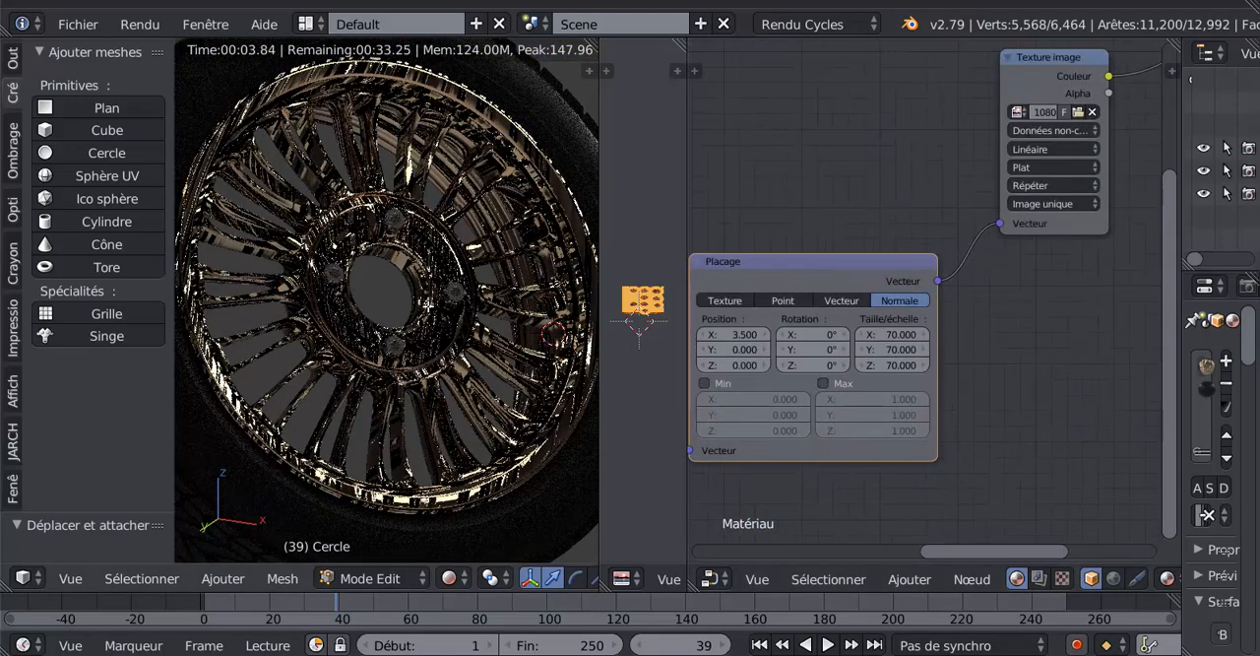
{"action": "scroll", "coordinate": [876, 351], "scroll_direction": "up", "scroll_amount": 1}
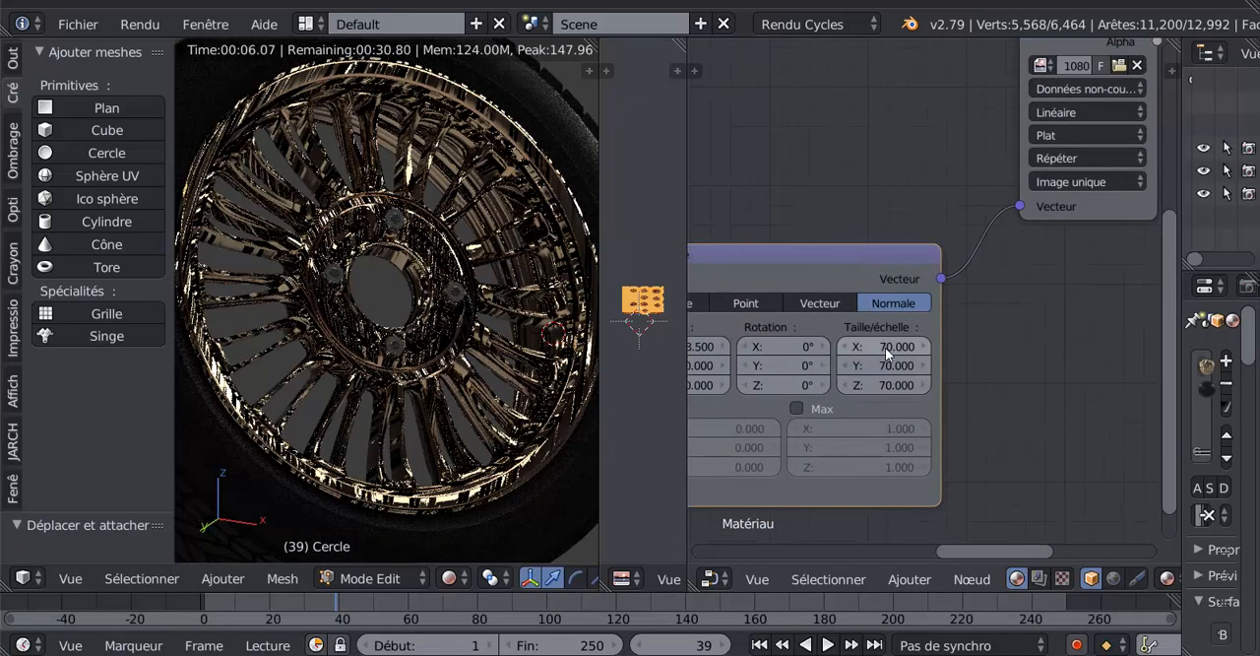
{"action": "left_click", "coordinate": [885, 348]}
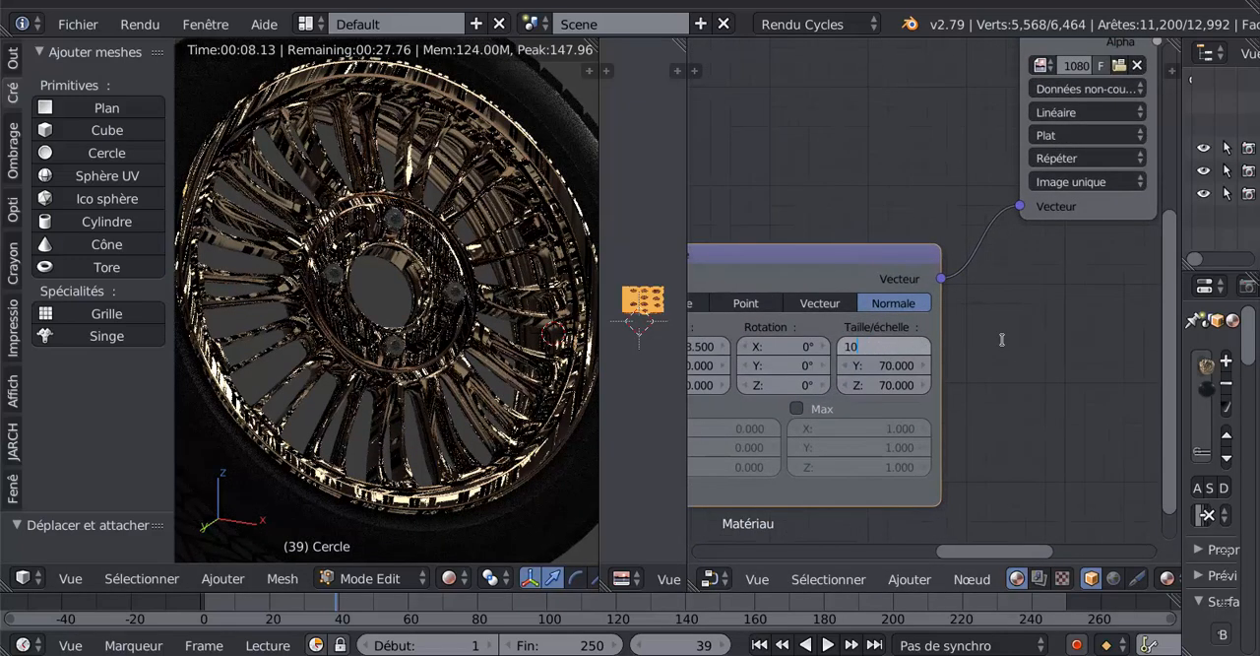
{"action": "type", "text": "10"}
{"action": "key", "text": "Tab"}
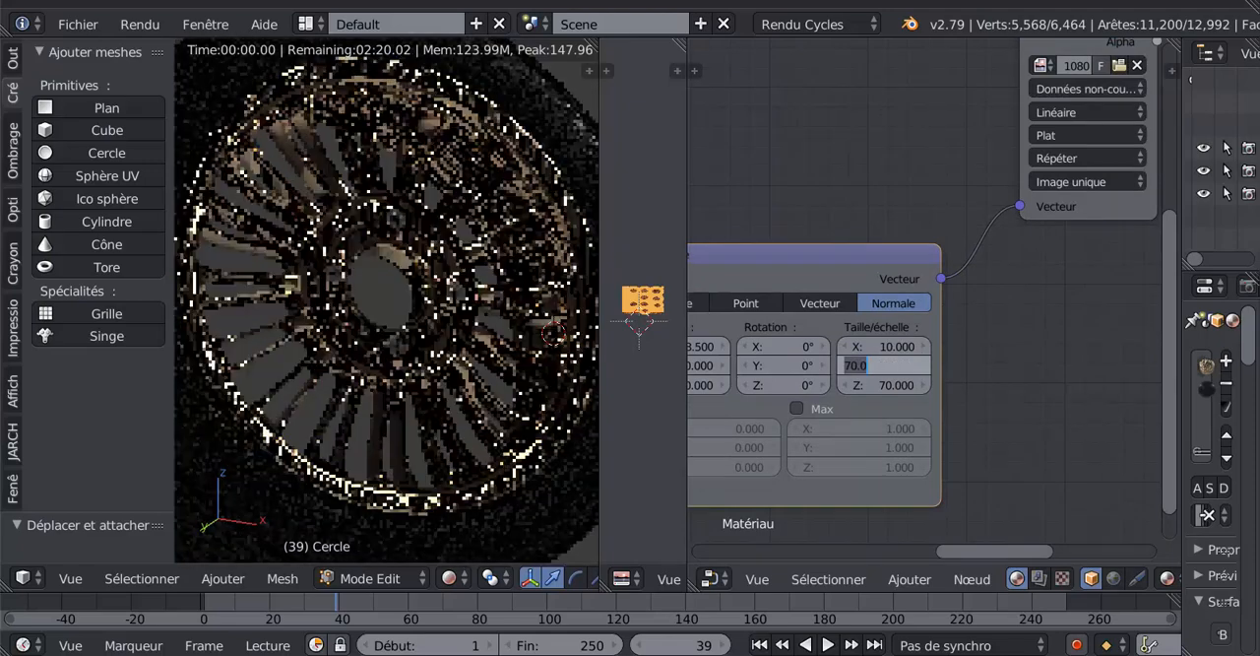
{"action": "type", "text": "10"}
{"action": "key", "text": "Tab"}
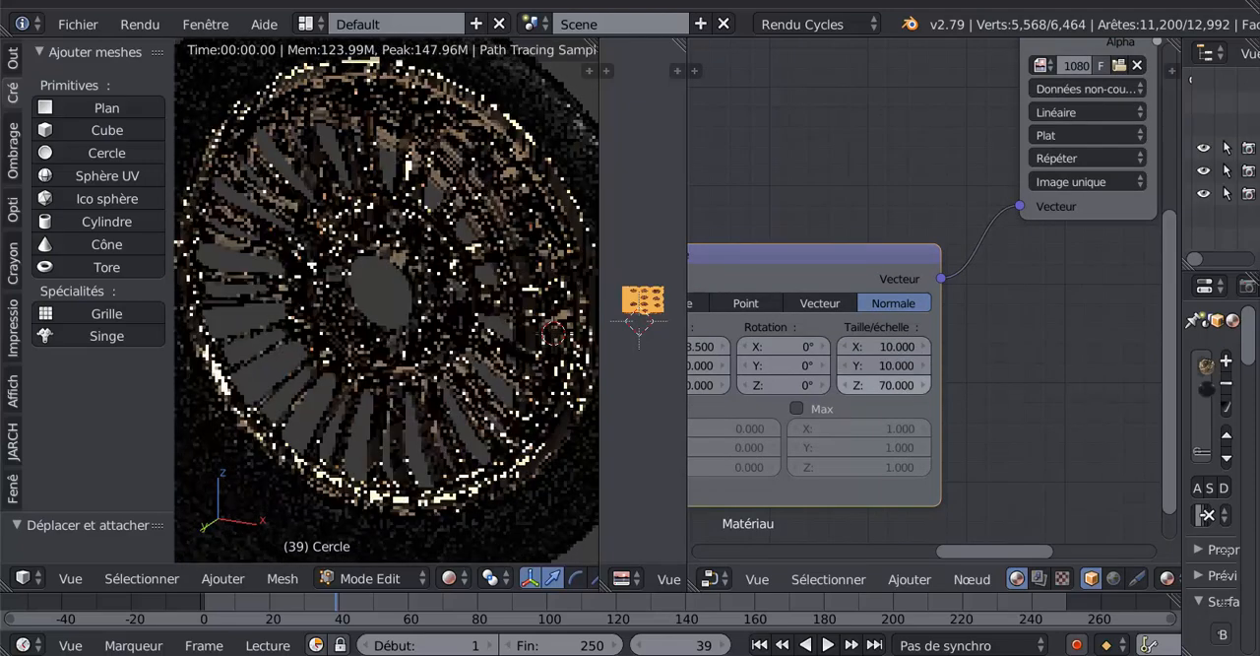
{"action": "type", "text": "10"}
{"action": "key", "text": "Return"}
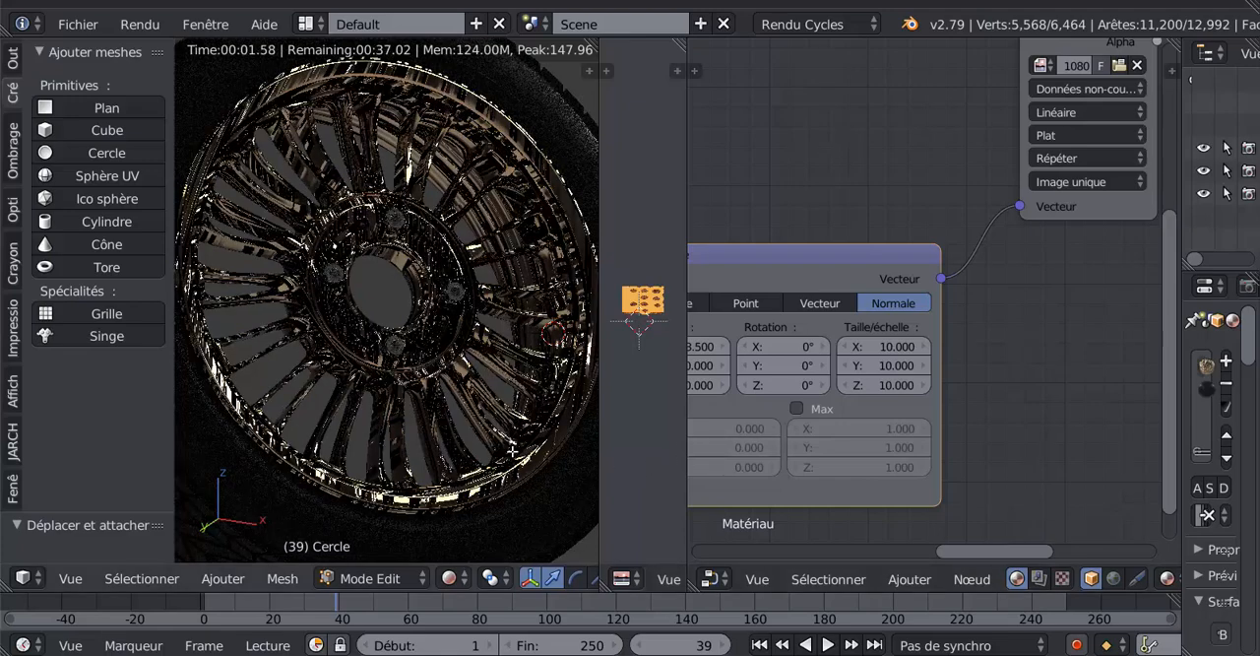
- Disconnect the UV output of Coordonnées de texture from the Plaçage node's Vecteur input and inspect the rim up close
{"action": "scroll", "coordinate": [507, 448], "scroll_direction": "down", "scroll_amount": 3}
{"action": "middle_click_drag", "start_coordinate": [467, 409], "coordinate": [446, 437]}
{"action": "scroll", "coordinate": [799, 207], "scroll_direction": "down", "scroll_amount": 3}
{"action": "middle_click_drag", "start_coordinate": [839, 206], "coordinate": [1012, 193]}
{"action": "left_click_drag", "start_coordinate": [859, 427], "coordinate": [842, 464]}
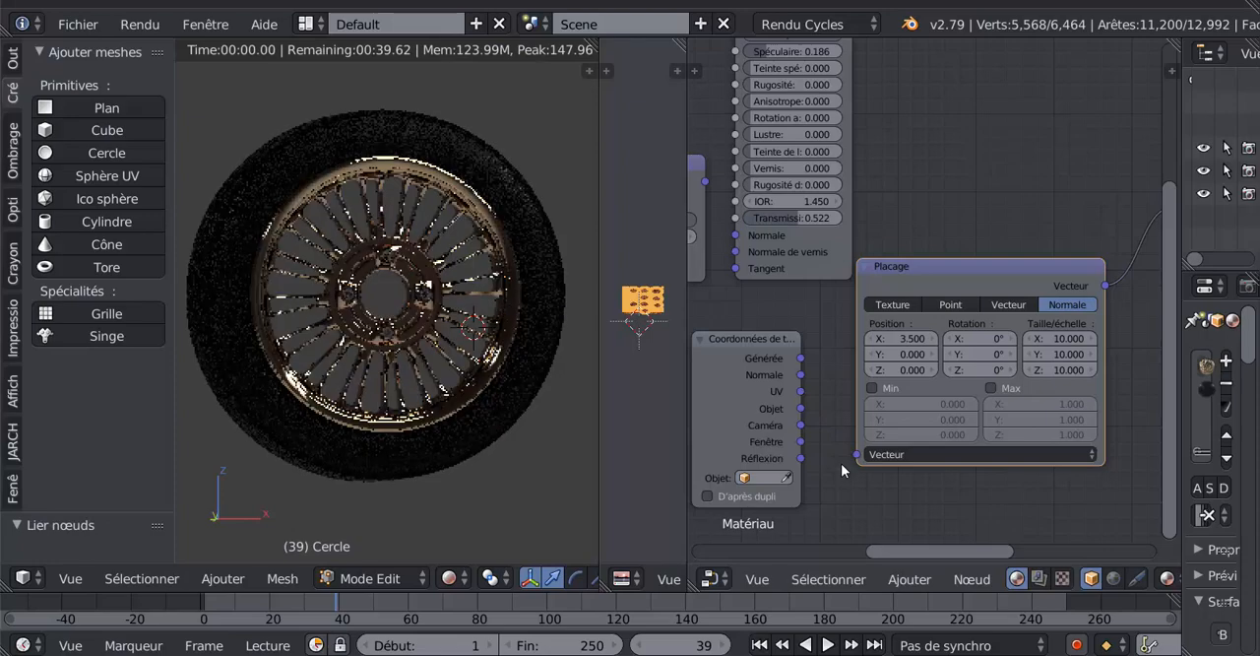
{"action": "scroll", "coordinate": [452, 421], "scroll_direction": "up", "scroll_amount": 5}
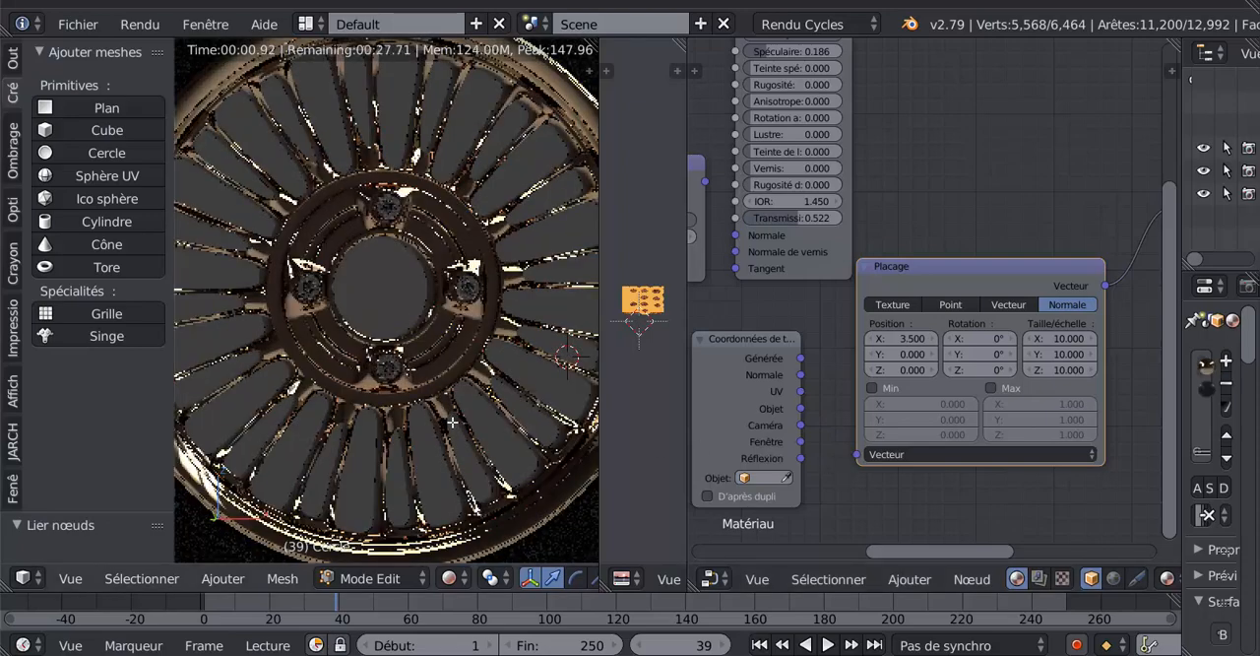
- Link the Générée output of Coordonnées de texture to the Plaçage node's Vecteur input, and replace that link with the Objet output
{"action": "scroll", "coordinate": [854, 502], "scroll_direction": "down", "scroll_amount": 2}
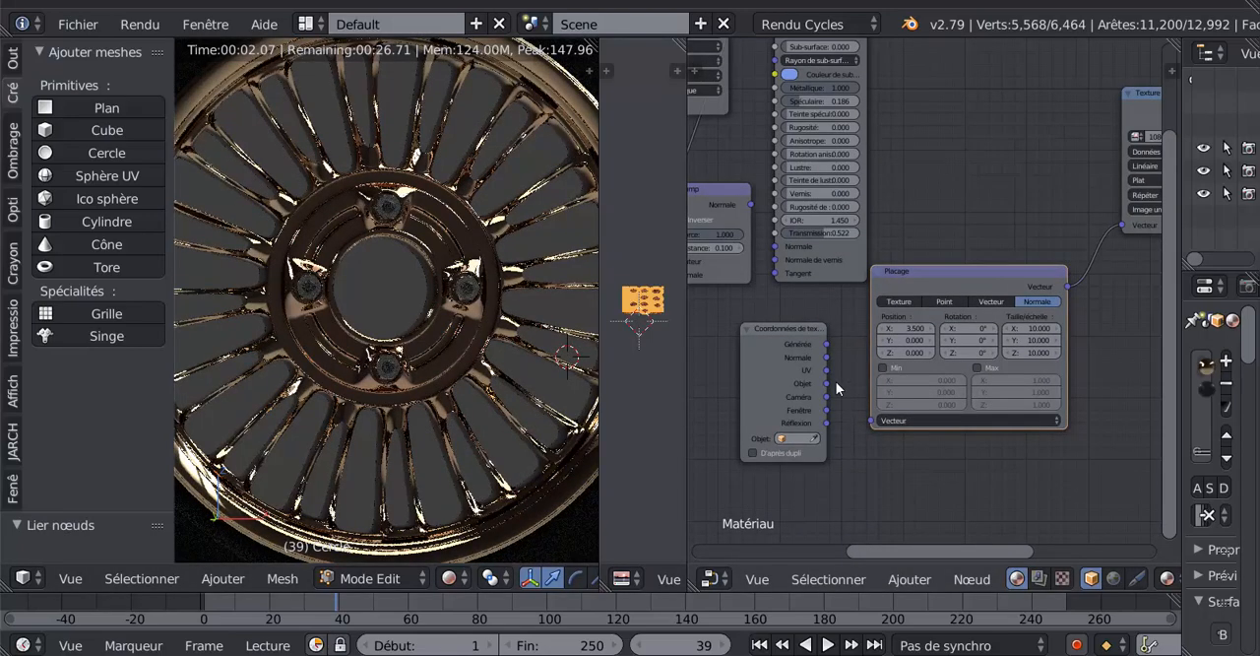
{"action": "left_click_drag", "start_coordinate": [826, 344], "coordinate": [876, 423]}
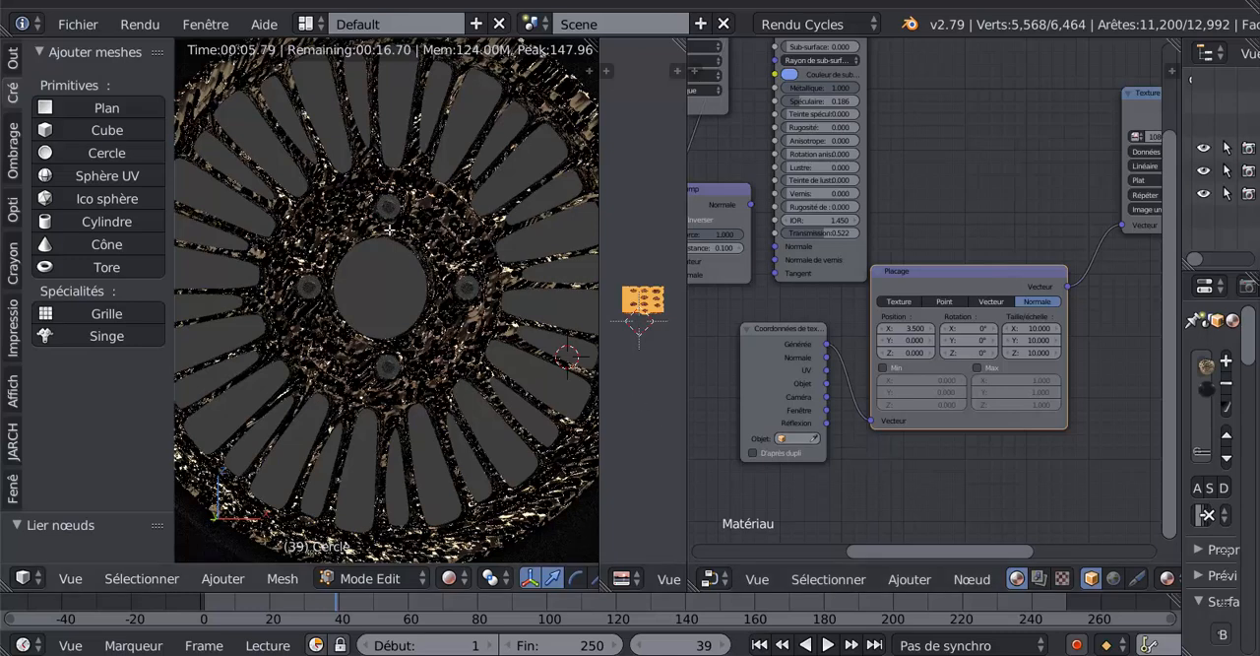
{"action": "scroll", "coordinate": [914, 454], "scroll_direction": "up", "scroll_amount": 1}
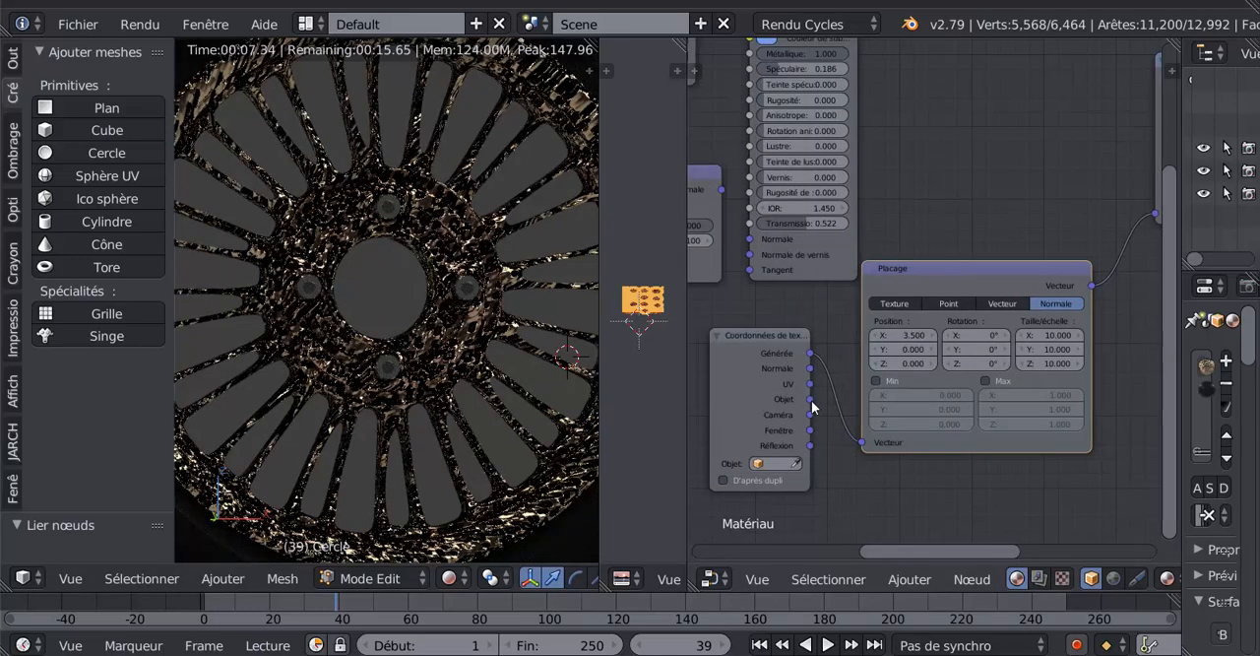
{"action": "left_click_drag", "start_coordinate": [810, 399], "coordinate": [858, 437]}
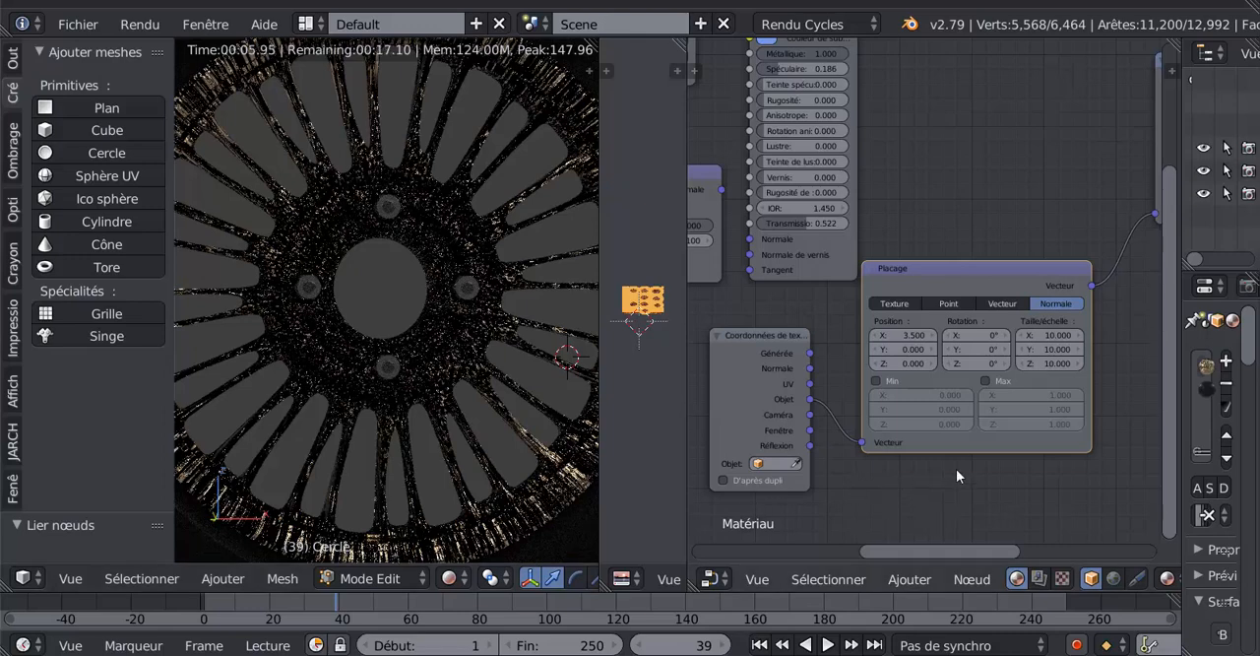
- Move the Plaçage node closer to the displacement Texture image and set that image's projection to Sphère
{"action": "scroll", "coordinate": [978, 465], "scroll_direction": "down", "scroll_amount": 4}
{"action": "middle_click_drag", "start_coordinate": [917, 445], "coordinate": [737, 494]}
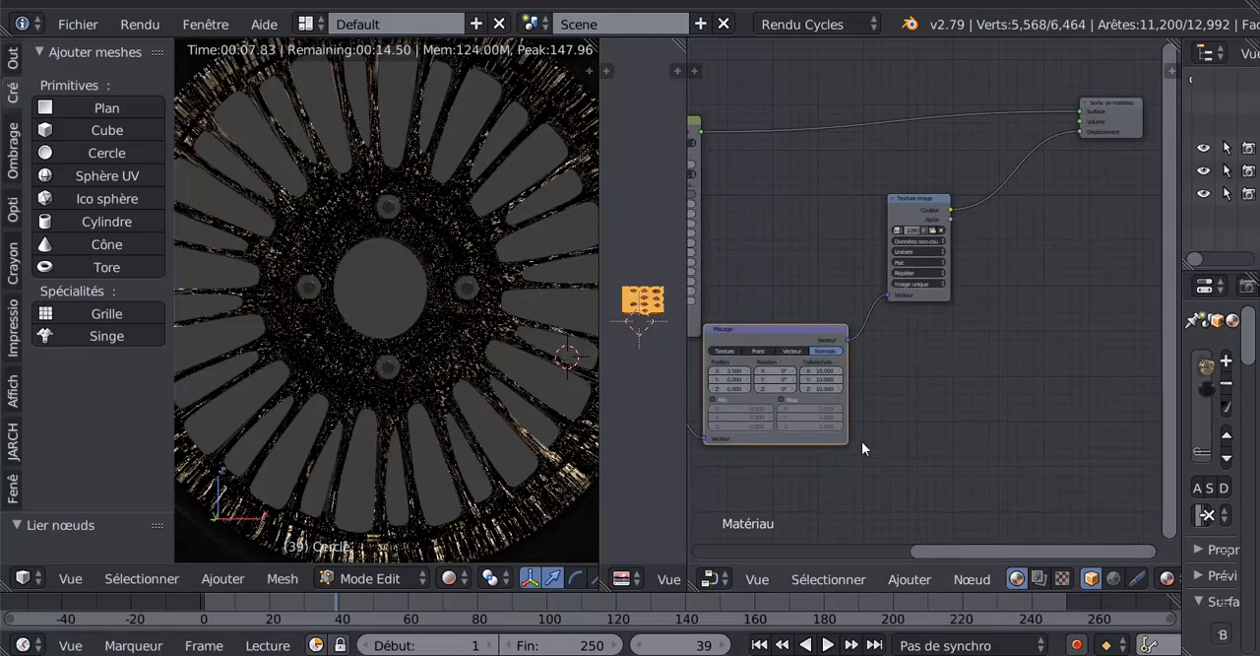
{"action": "scroll", "coordinate": [893, 398], "scroll_direction": "up", "scroll_amount": 2}
{"action": "scroll", "coordinate": [884, 360], "scroll_direction": "up", "scroll_amount": 1}
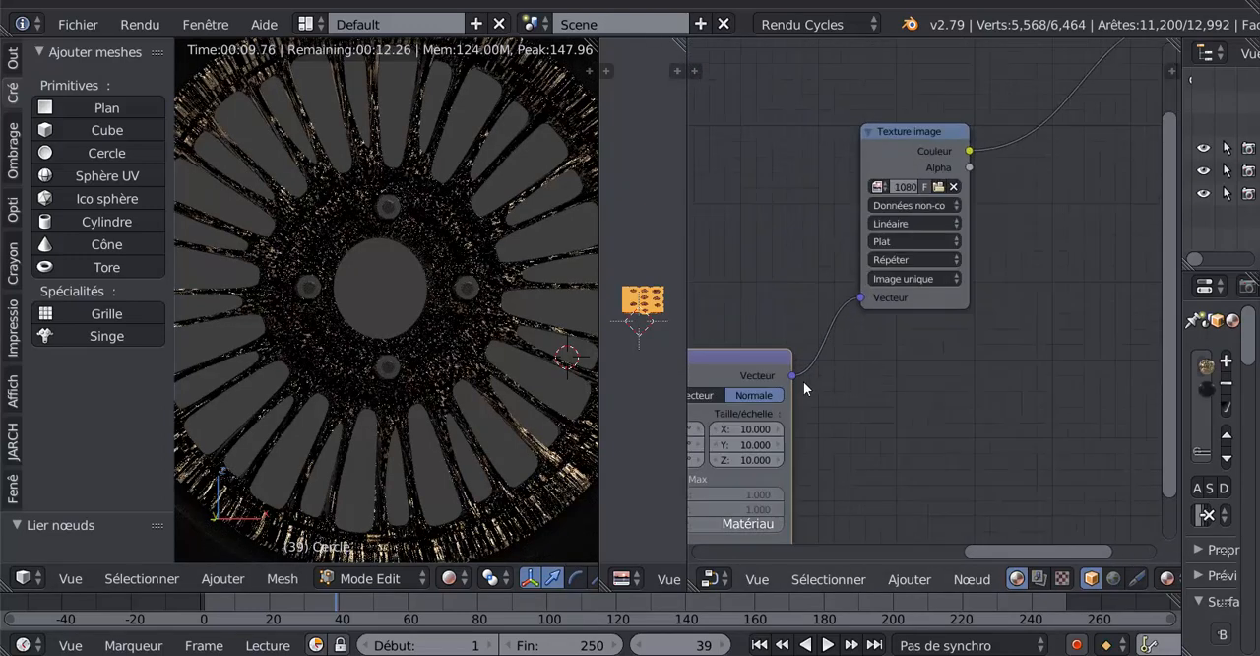
{"action": "left_click_drag", "start_coordinate": [754, 364], "coordinate": [802, 340]}
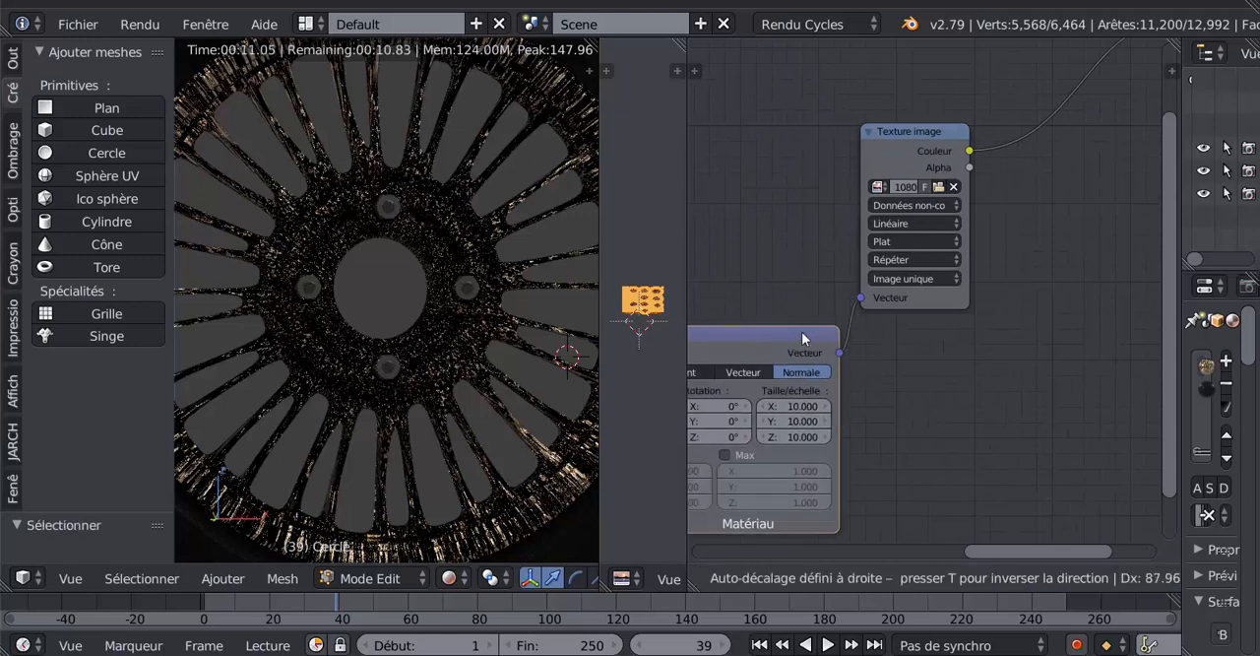
{"action": "left_click", "coordinate": [912, 241]}
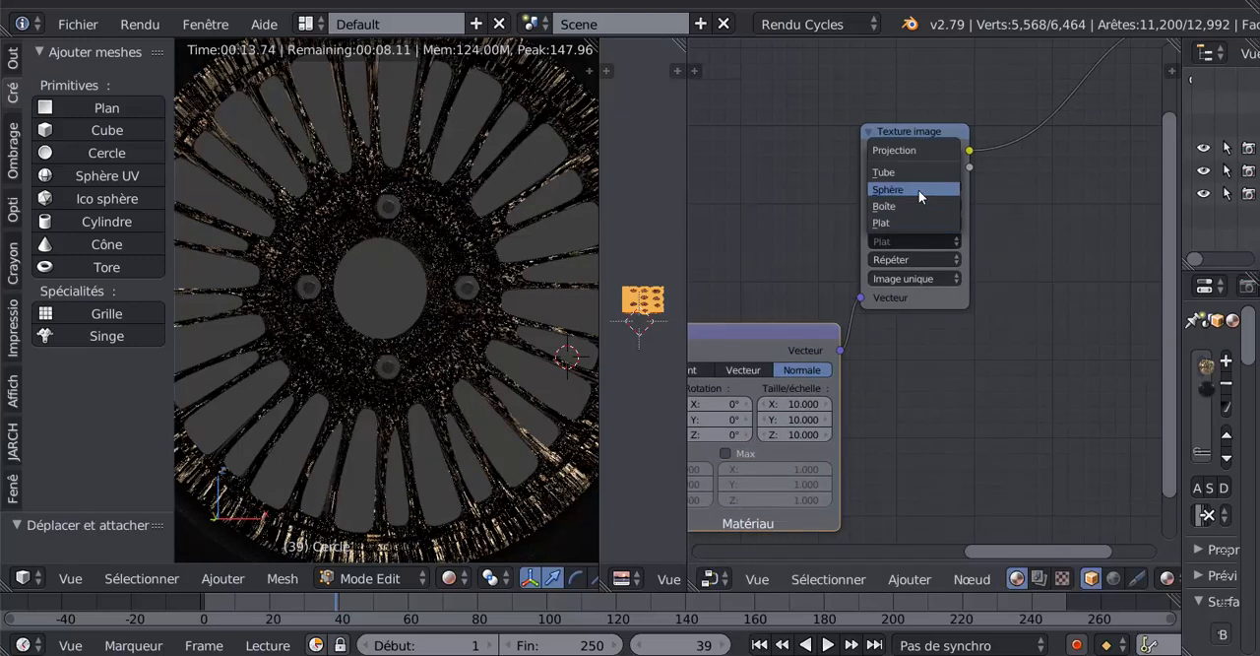
{"action": "left_click", "coordinate": [919, 190]}
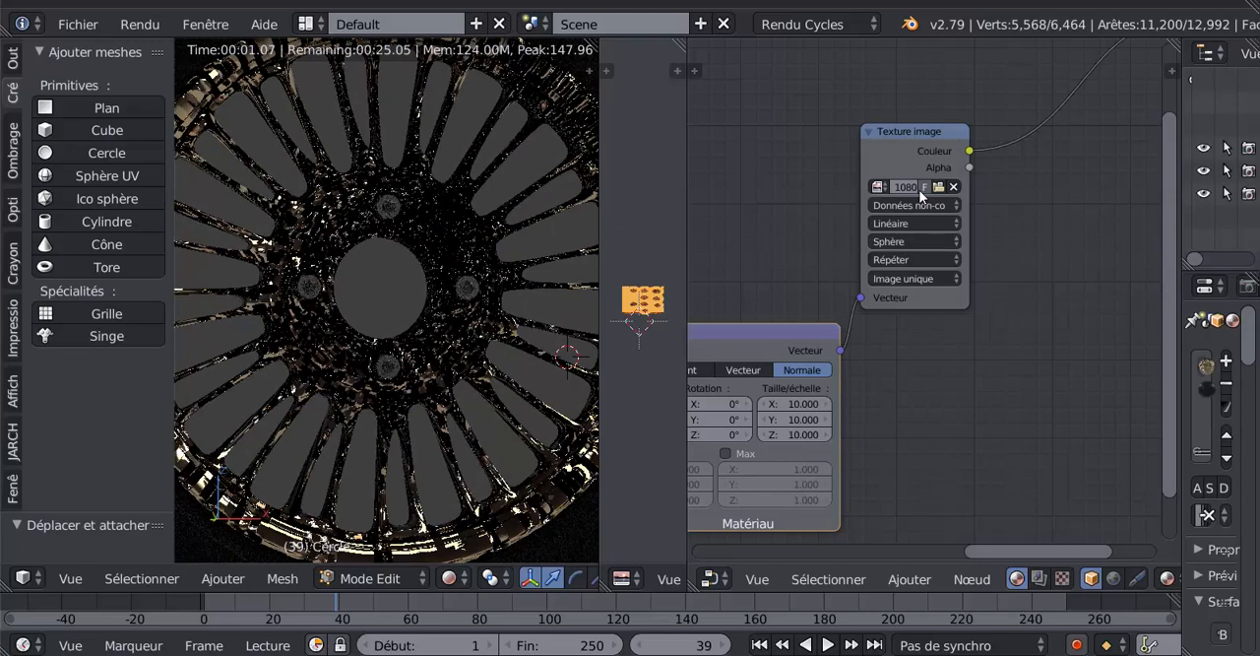
- Look at the whole wheel and set the displacement Texture image's projection to Boîte
{"action": "scroll", "coordinate": [434, 344], "scroll_direction": "down", "scroll_amount": 2}
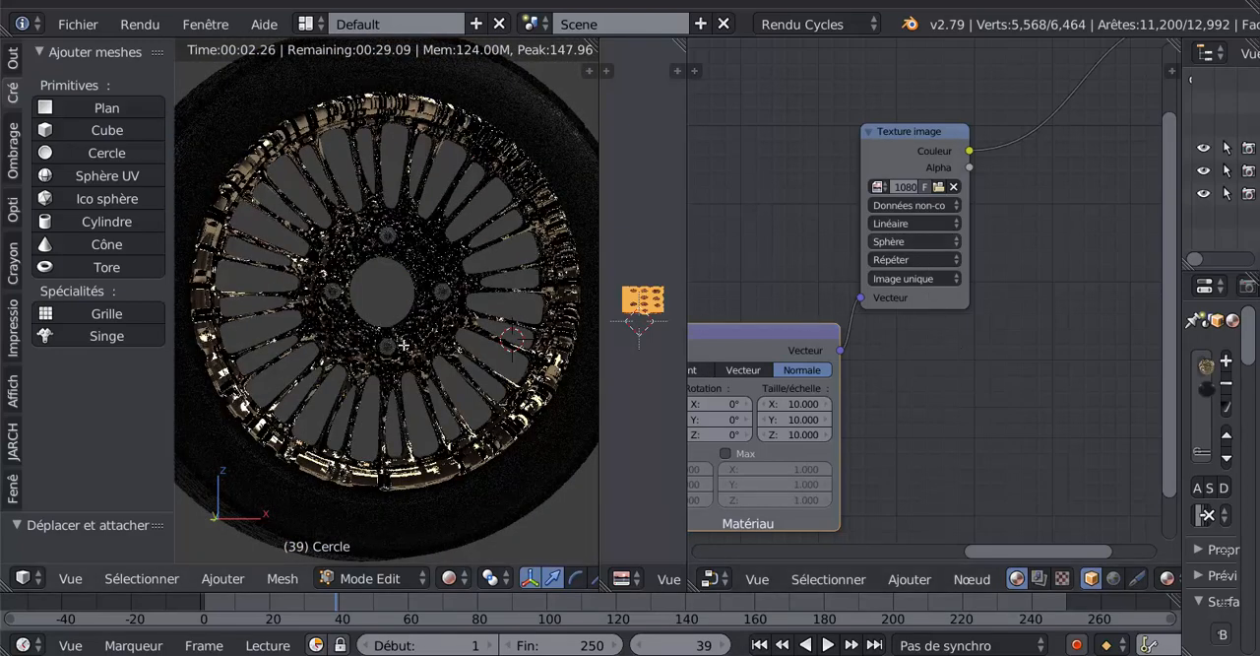
{"action": "scroll", "coordinate": [998, 285], "scroll_direction": "up", "scroll_amount": 1}
{"action": "left_click", "coordinate": [888, 229]}
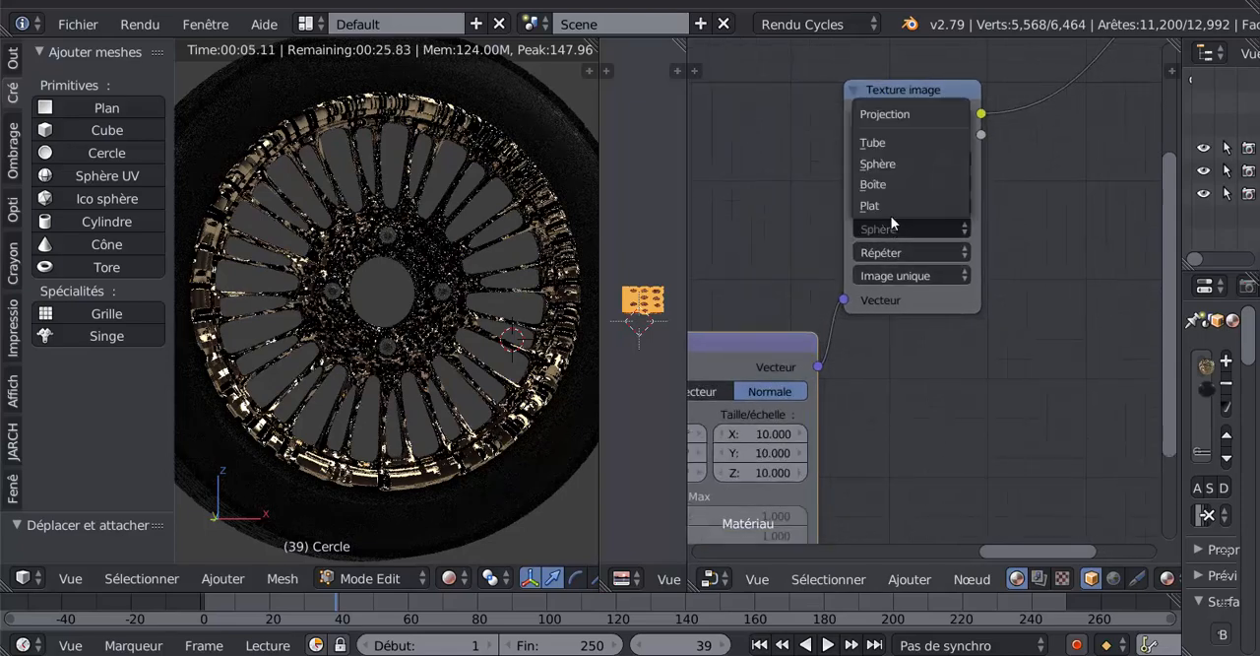
{"action": "left_click", "coordinate": [891, 183]}
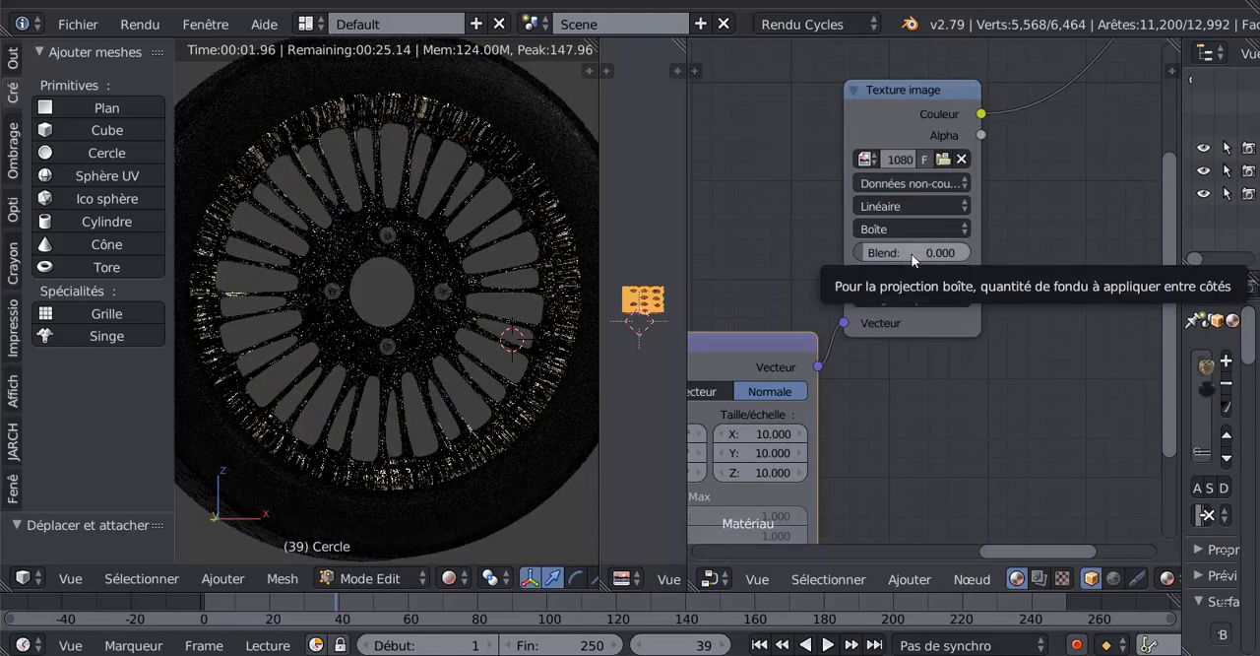
- Link the Objet output directly to the displacement Texture image's Vecteur, move Plaçage aside and bring Coordonnées de texture closer
{"action": "scroll", "coordinate": [1026, 346], "scroll_direction": "down", "scroll_amount": 1}
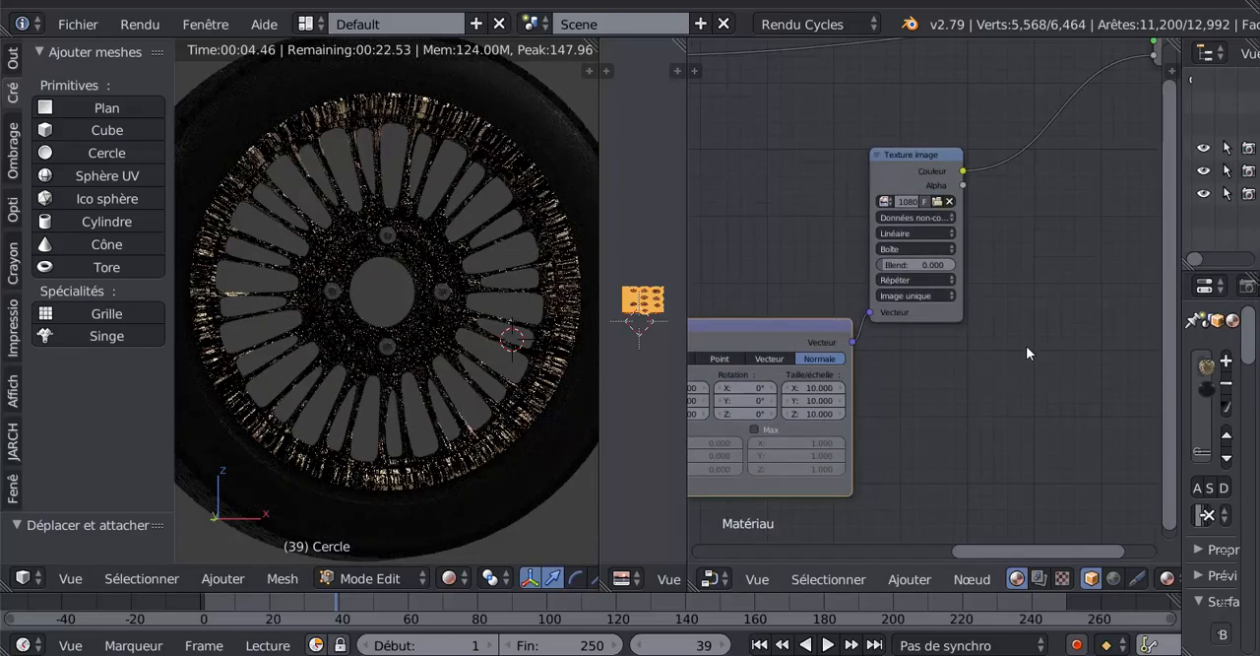
{"action": "scroll", "coordinate": [1026, 346], "scroll_direction": "down", "scroll_amount": 2}
{"action": "left_click_drag", "start_coordinate": [883, 313], "coordinate": [896, 373]}
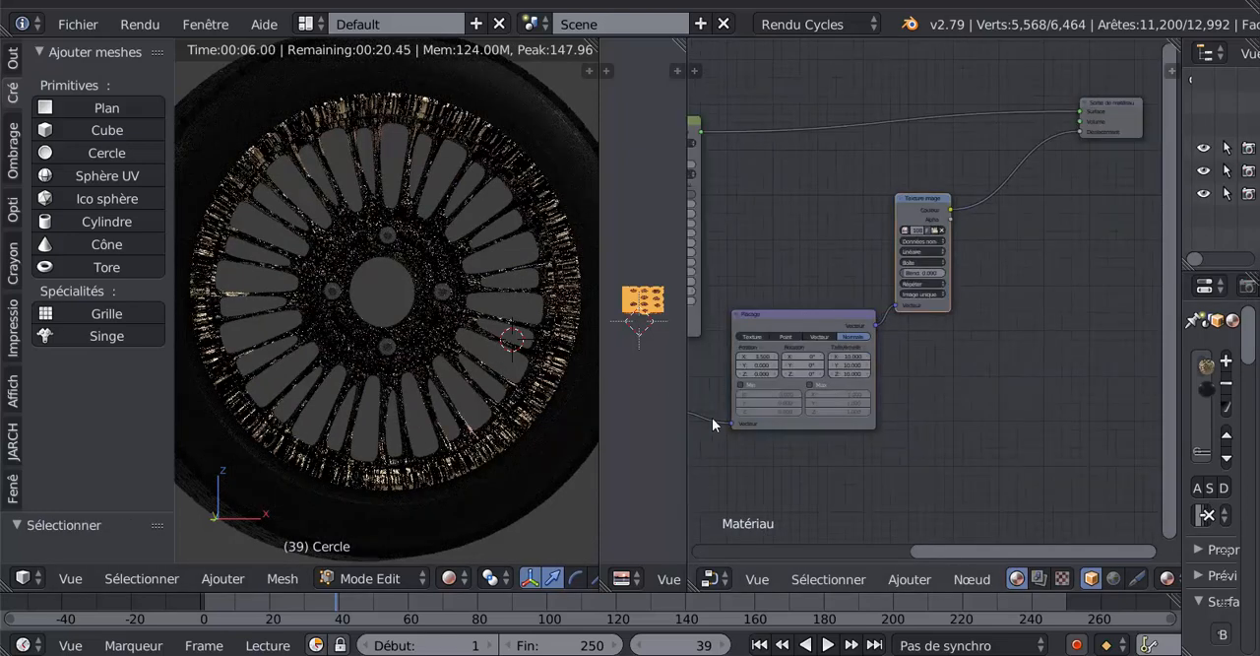
{"action": "left_click_drag", "start_coordinate": [894, 307], "coordinate": [887, 339]}
{"action": "left_click_drag", "start_coordinate": [729, 423], "coordinate": [892, 304]}
{"action": "left_click_drag", "start_coordinate": [784, 317], "coordinate": [989, 399]}
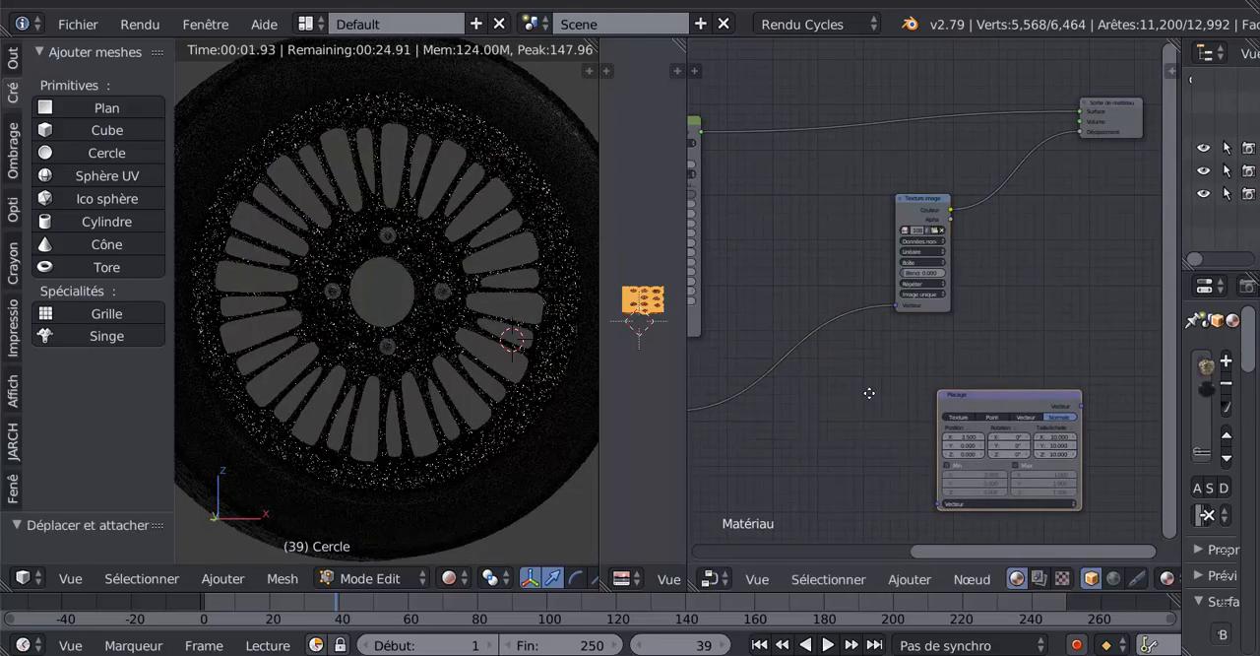
{"action": "middle_click_drag", "start_coordinate": [869, 395], "coordinate": [997, 329]}
{"action": "left_click_drag", "start_coordinate": [779, 306], "coordinate": [943, 213]}
- Disconnect the Objet link from the displacement Texture image and delete the Plaçage and Coordonnées de texture nodes
{"action": "scroll", "coordinate": [926, 292], "scroll_direction": "up", "scroll_amount": 6}
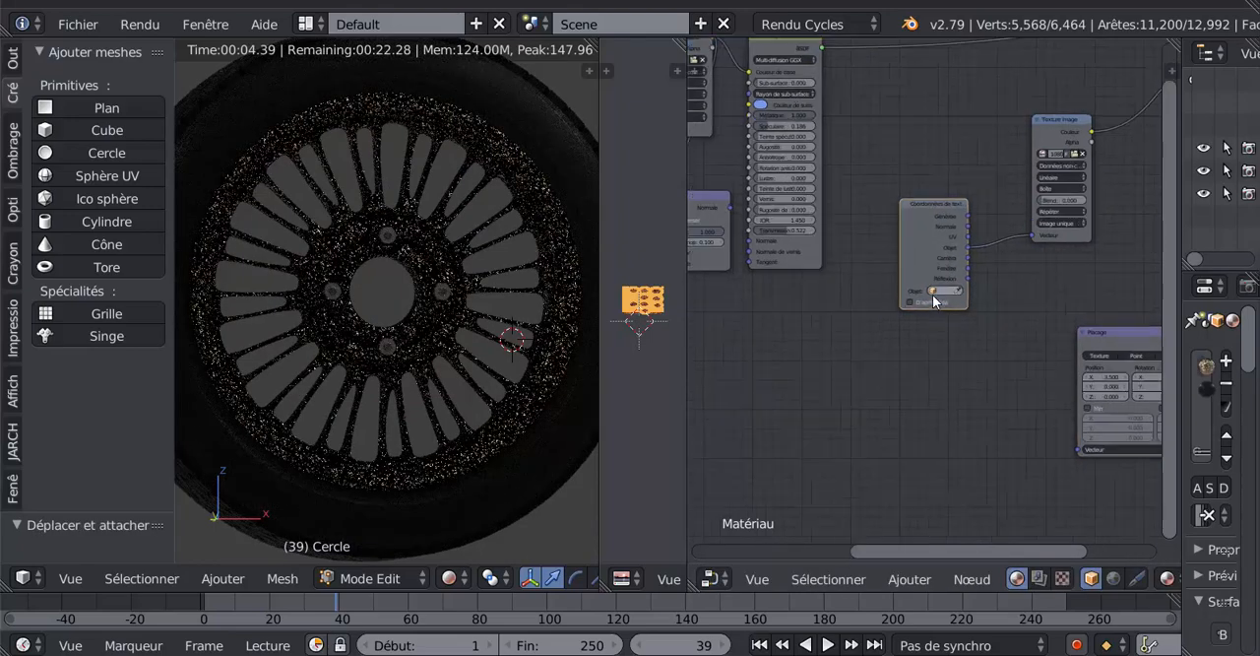
{"action": "left_click_drag", "start_coordinate": [1080, 212], "coordinate": [1047, 299]}
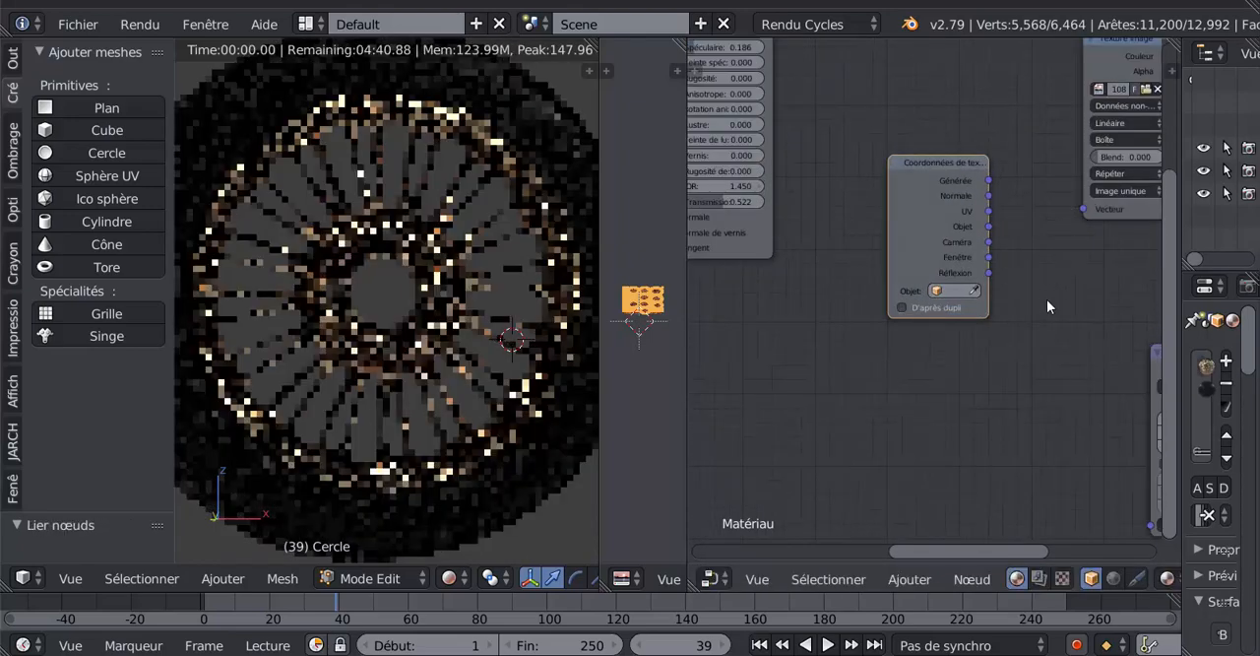
{"action": "middle_click_drag", "start_coordinate": [1020, 387], "coordinate": [942, 420]}
{"action": "scroll", "coordinate": [938, 423], "scroll_direction": "up", "scroll_amount": 2}
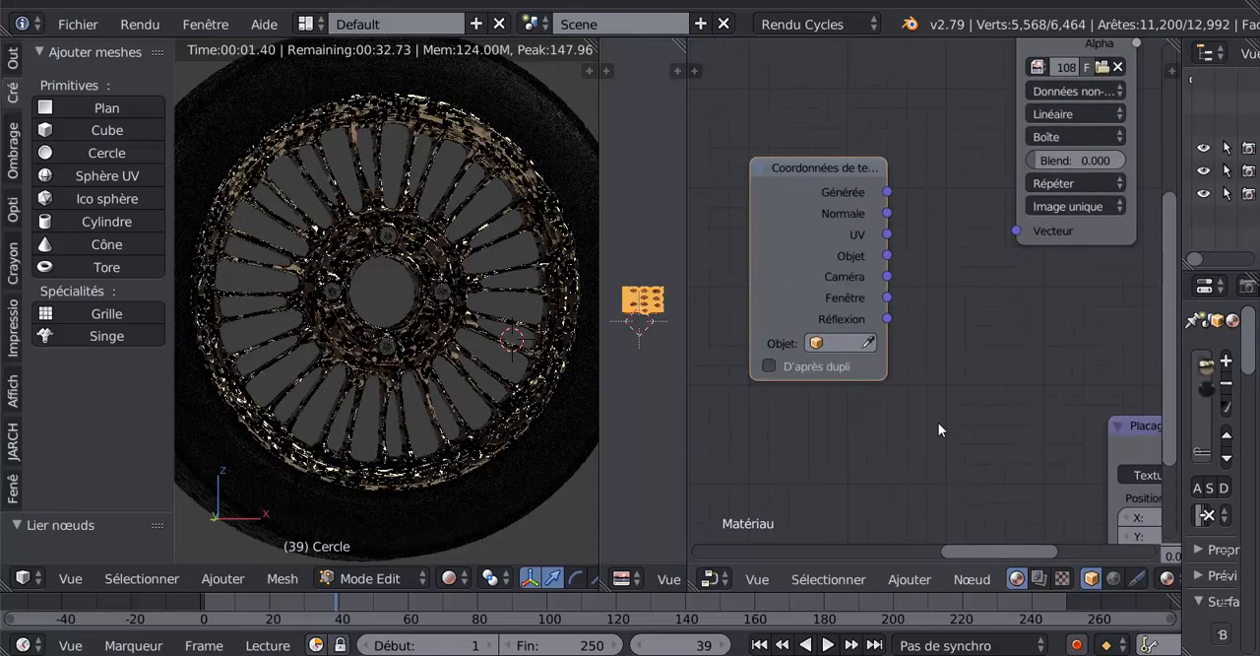
{"action": "middle_click_drag", "start_coordinate": [996, 430], "coordinate": [866, 509]}
{"action": "scroll", "coordinate": [869, 502], "scroll_direction": "down", "scroll_amount": 1}
{"action": "scroll", "coordinate": [869, 503], "scroll_direction": "down", "scroll_amount": 1}
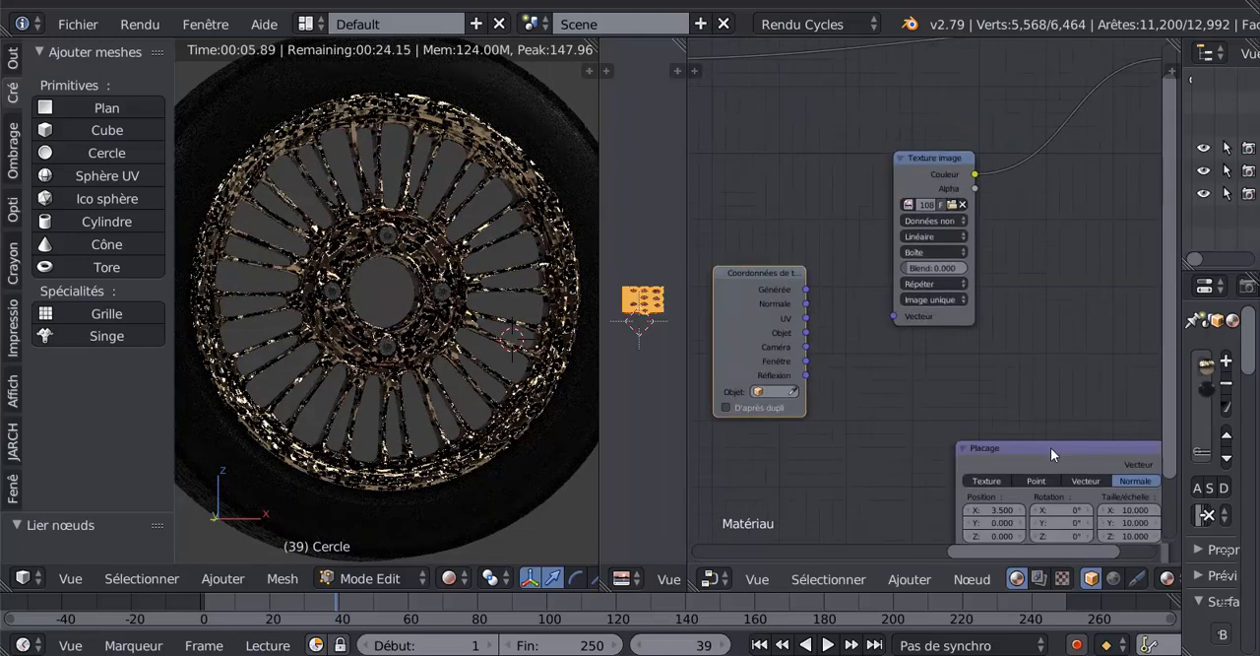
{"action": "left_click", "coordinate": [1051, 447]}
{"action": "key", "text": "Delete"}
{"action": "left_click", "coordinate": [741, 290]}
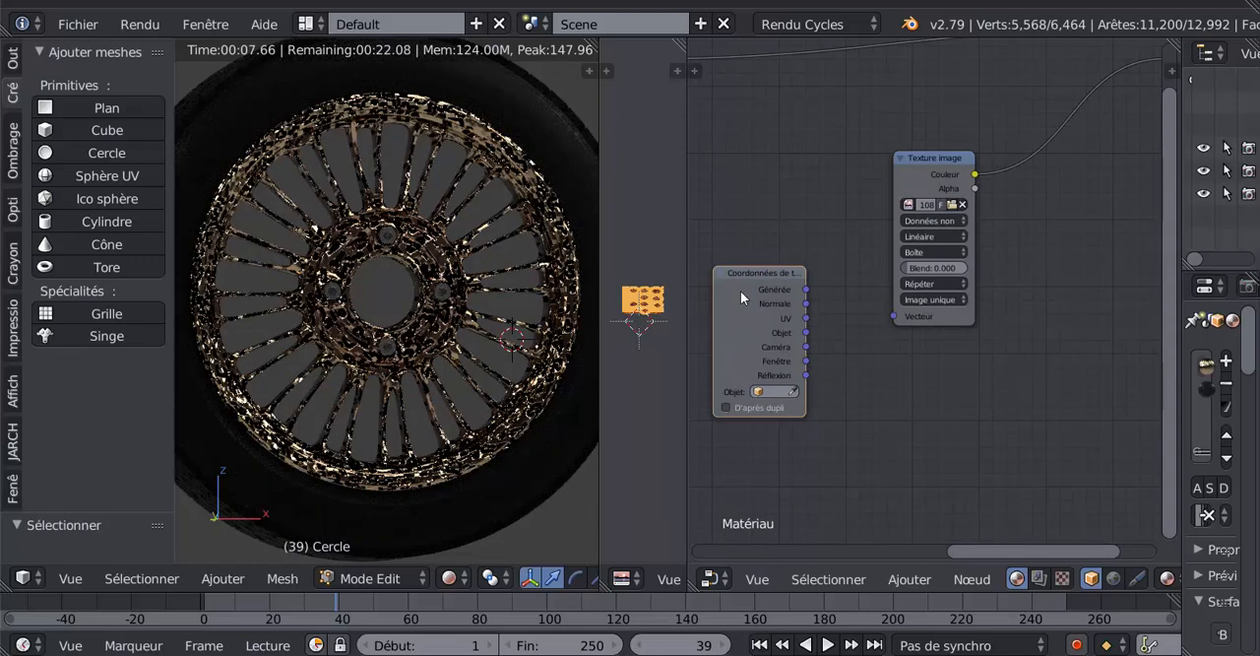
{"action": "key", "text": "Delete"}
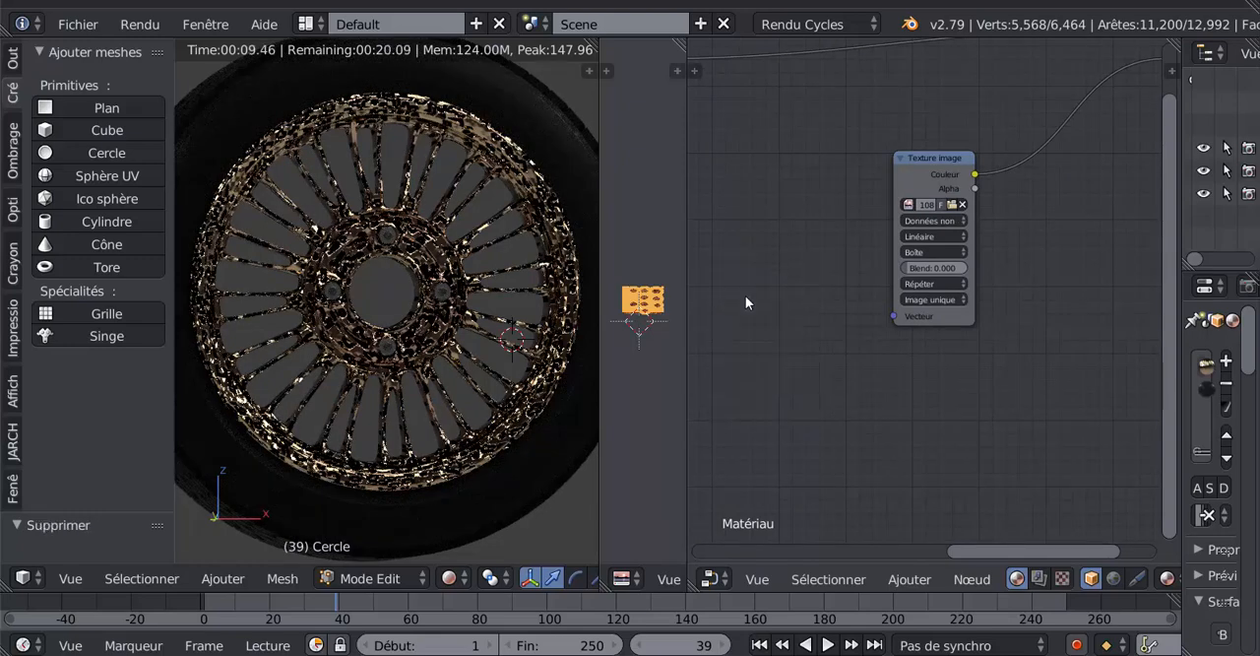
- Move the displacement Texture image node closer to the Sortie de matériau node
{"action": "scroll", "coordinate": [788, 310], "scroll_direction": "down", "scroll_amount": 6}
{"action": "middle_click_drag", "start_coordinate": [949, 337], "coordinate": [1081, 353]}
{"action": "scroll", "coordinate": [1044, 347], "scroll_direction": "down", "scroll_amount": 2}
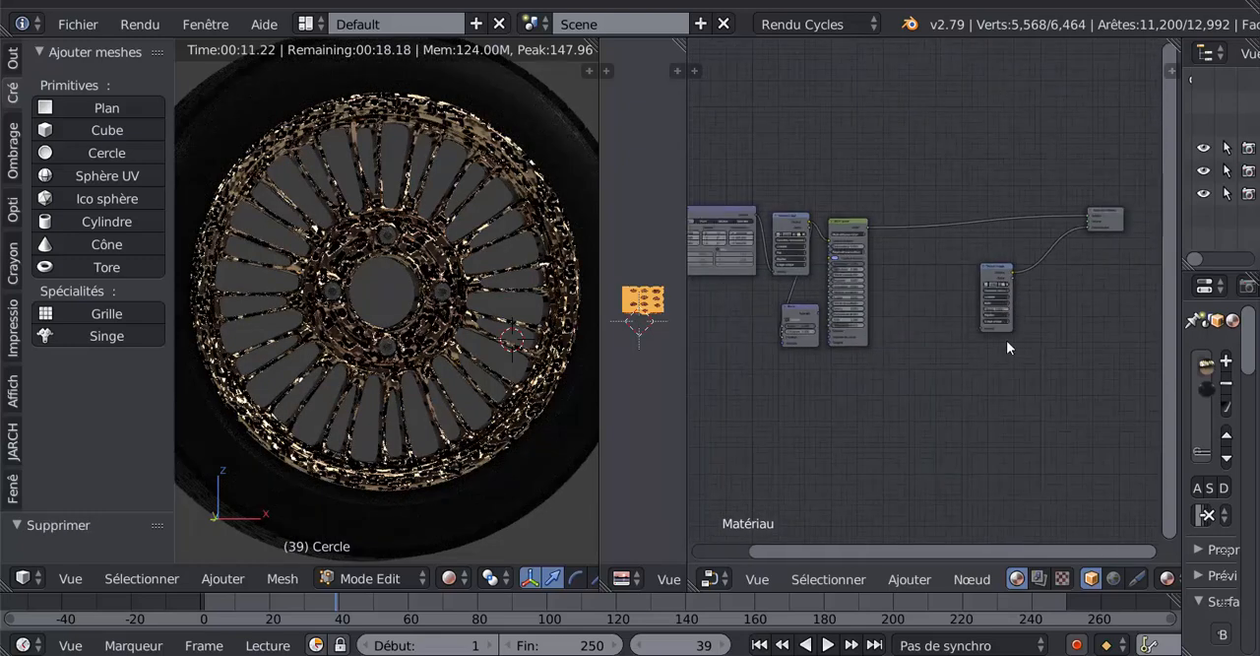
{"action": "left_click_drag", "start_coordinate": [994, 278], "coordinate": [1043, 299]}
- Open the file browser of the displacement Texture image and look through the Peinture folder's images as thumbnails
{"action": "middle_click_drag", "start_coordinate": [1050, 396], "coordinate": [818, 500]}
{"action": "scroll", "coordinate": [948, 399], "scroll_direction": "up", "scroll_amount": 10}
{"action": "scroll", "coordinate": [853, 372], "scroll_direction": "up", "scroll_amount": 3}
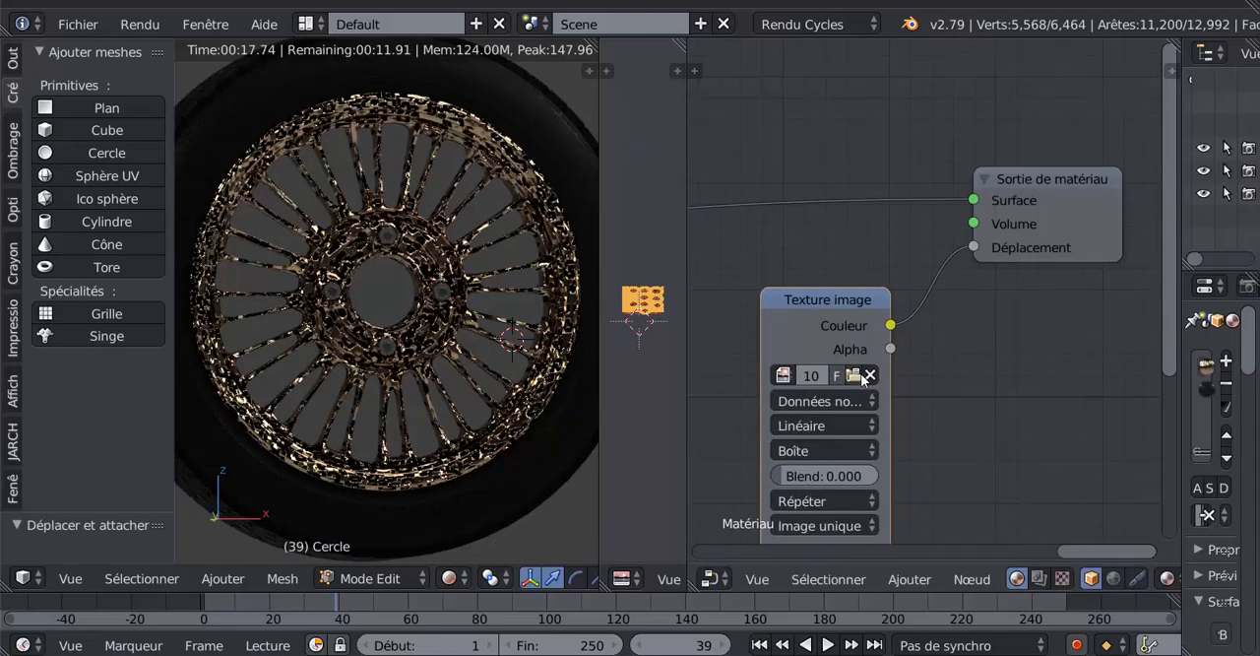
{"action": "left_click", "coordinate": [854, 375]}
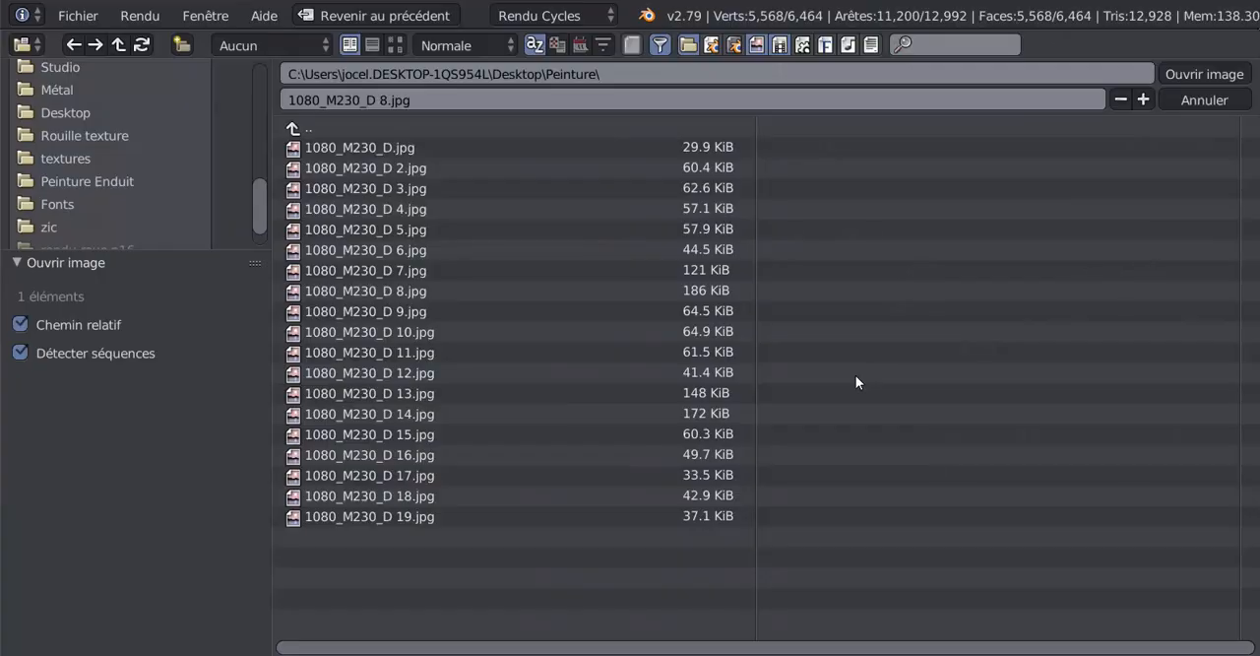
{"action": "left_click", "coordinate": [391, 46]}
{"action": "scroll", "coordinate": [907, 314], "scroll_direction": "down", "scroll_amount": 5}
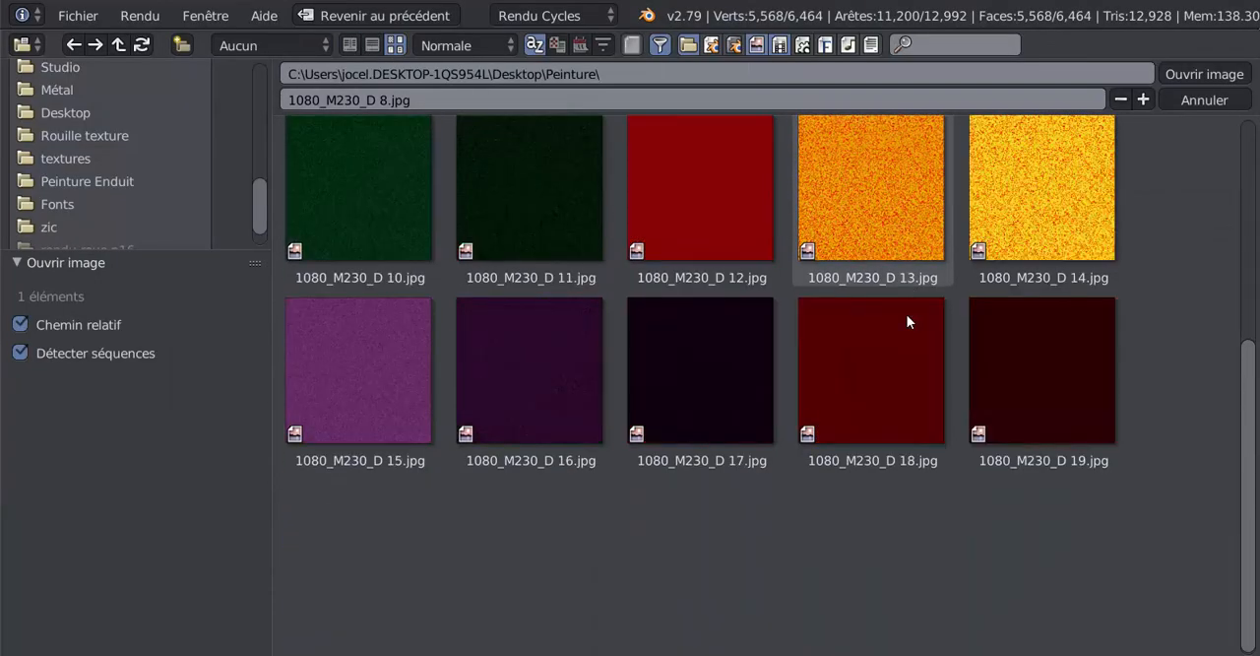
{"action": "scroll", "coordinate": [907, 314], "scroll_direction": "up", "scroll_amount": 3}
{"action": "scroll", "coordinate": [384, 192], "scroll_direction": "up", "scroll_amount": 2}
- Check the Desktop and textures folders for a different displacement image
{"action": "left_click", "coordinate": [362, 203]}
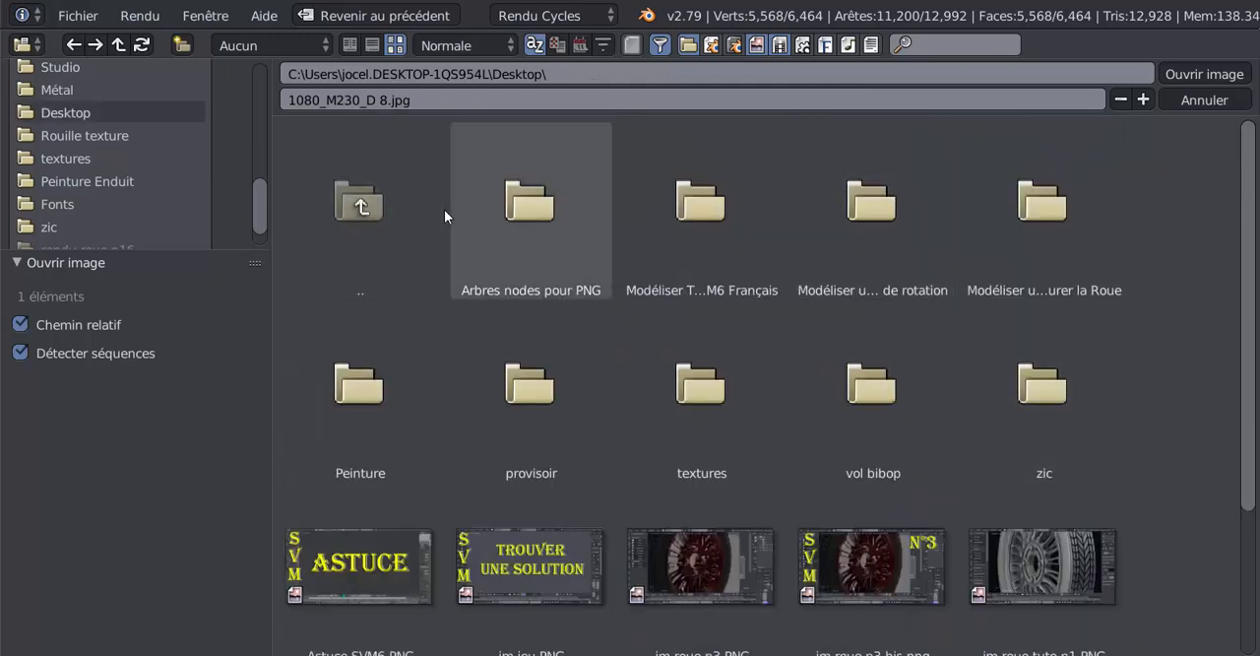
{"action": "scroll", "coordinate": [88, 216], "scroll_direction": "down", "scroll_amount": 1}
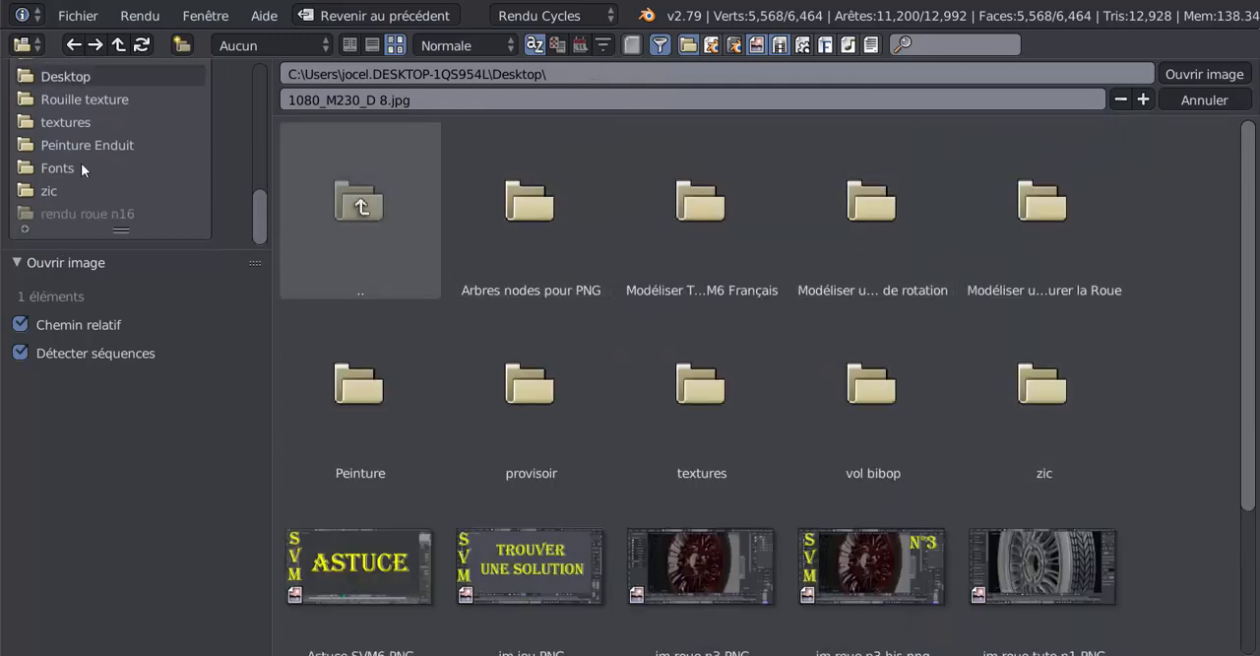
{"action": "left_click", "coordinate": [66, 120]}
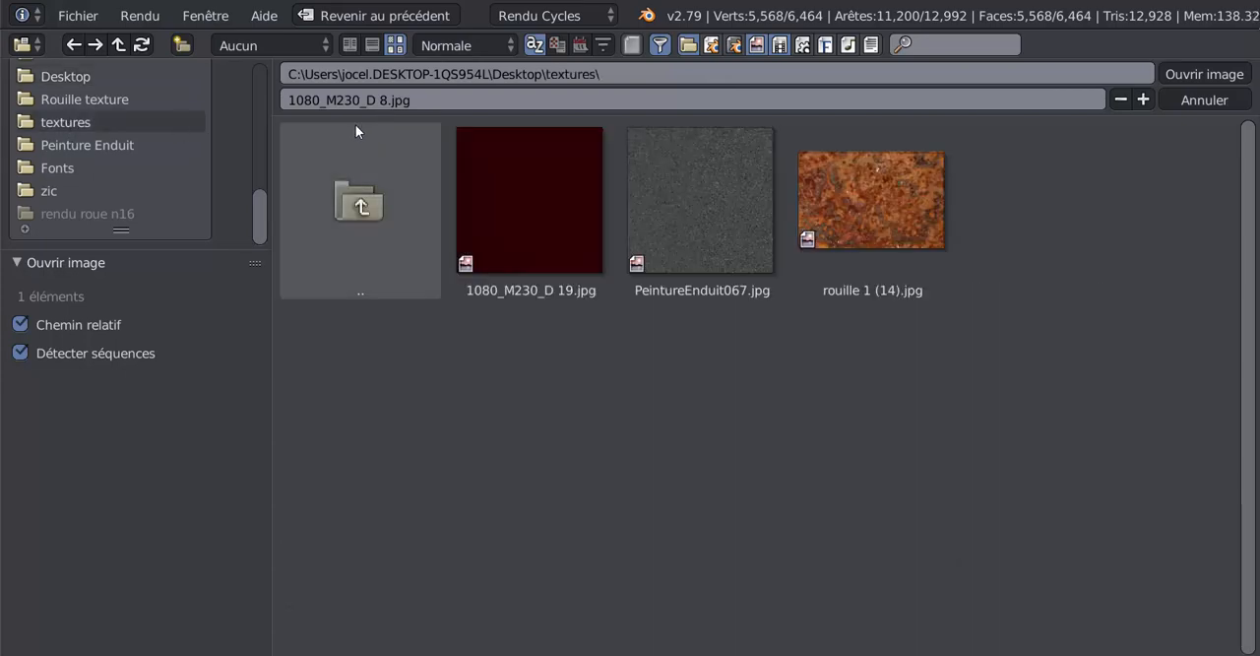
{"action": "left_click", "coordinate": [358, 189]}
{"action": "scroll", "coordinate": [1004, 351], "scroll_direction": "down", "scroll_amount": 3}
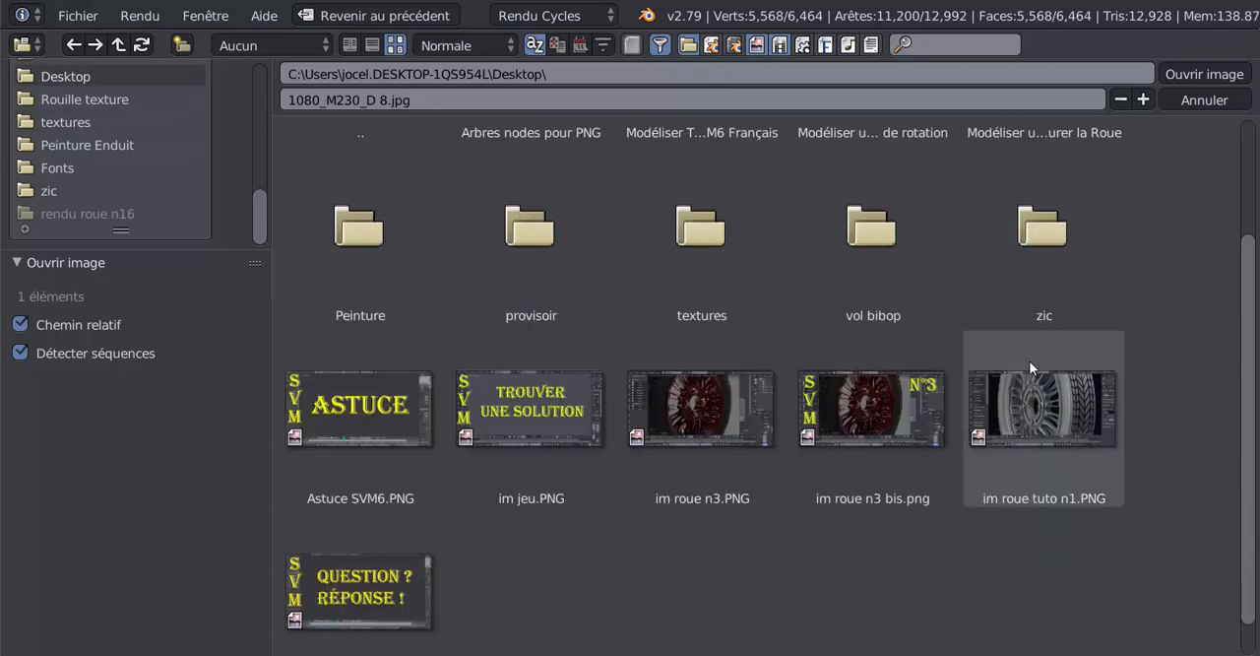
{"action": "scroll", "coordinate": [836, 359], "scroll_direction": "up", "scroll_amount": 3}
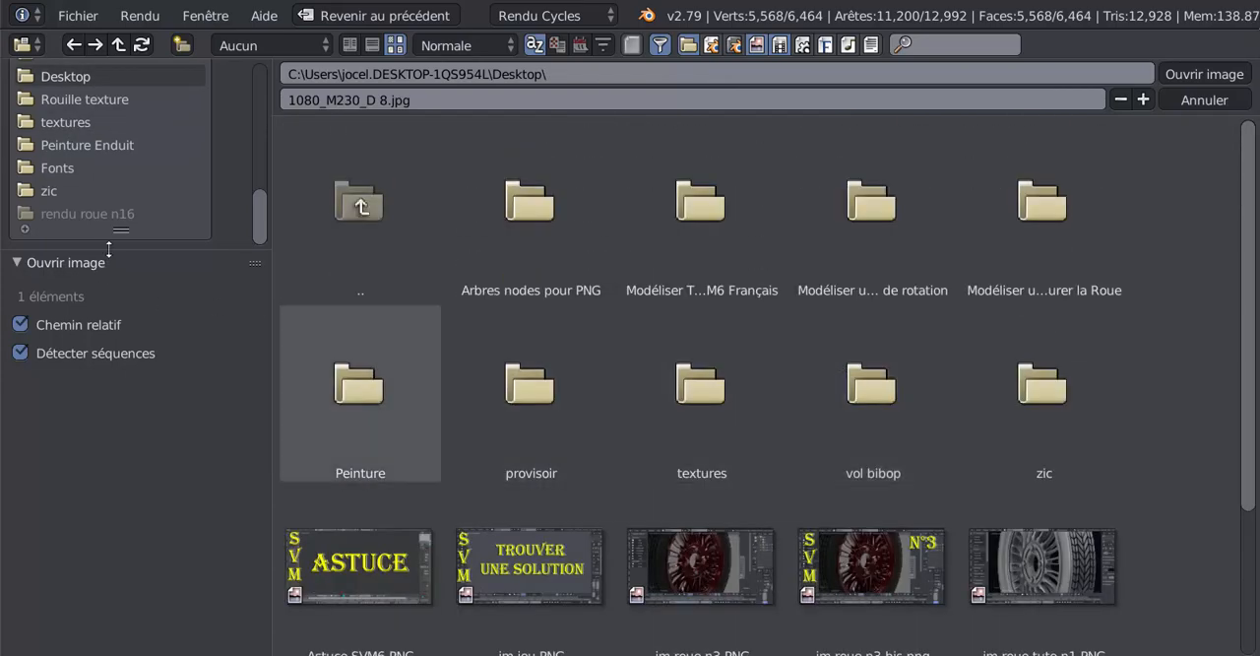
{"action": "scroll", "coordinate": [116, 251], "scroll_direction": "up", "scroll_amount": 5}
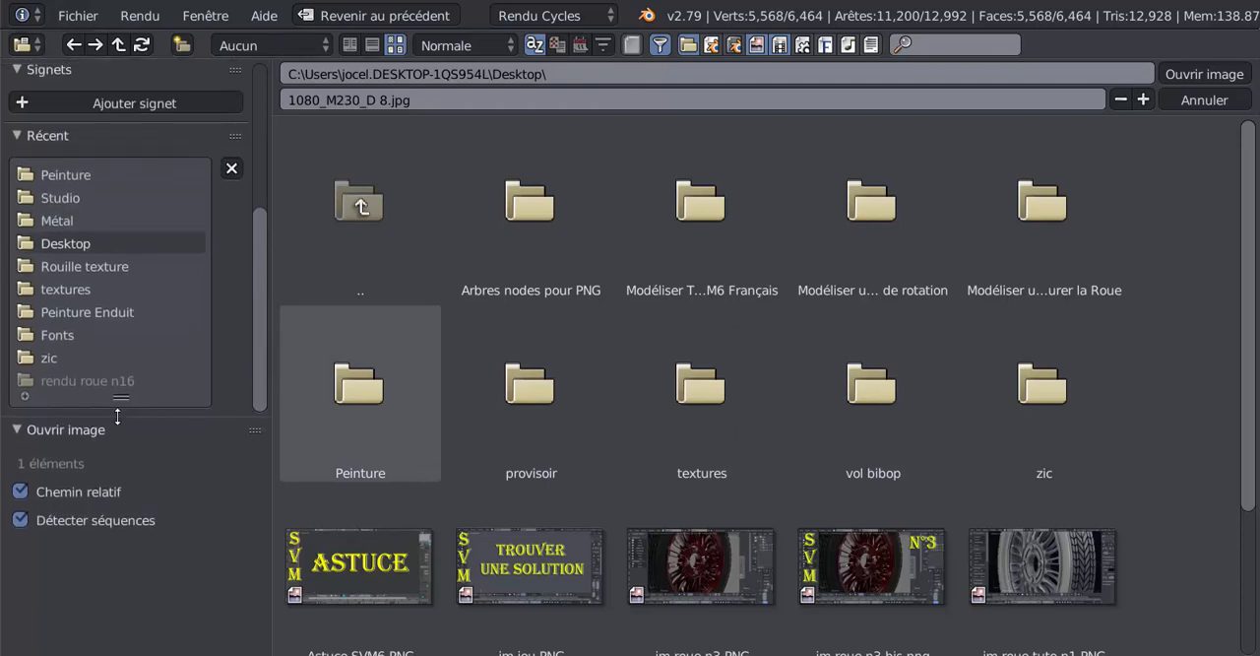
- Go to the Bois 2 folder inside Texture Blender by way of the recent Rouille texture folder
{"action": "left_click", "coordinate": [60, 260]}
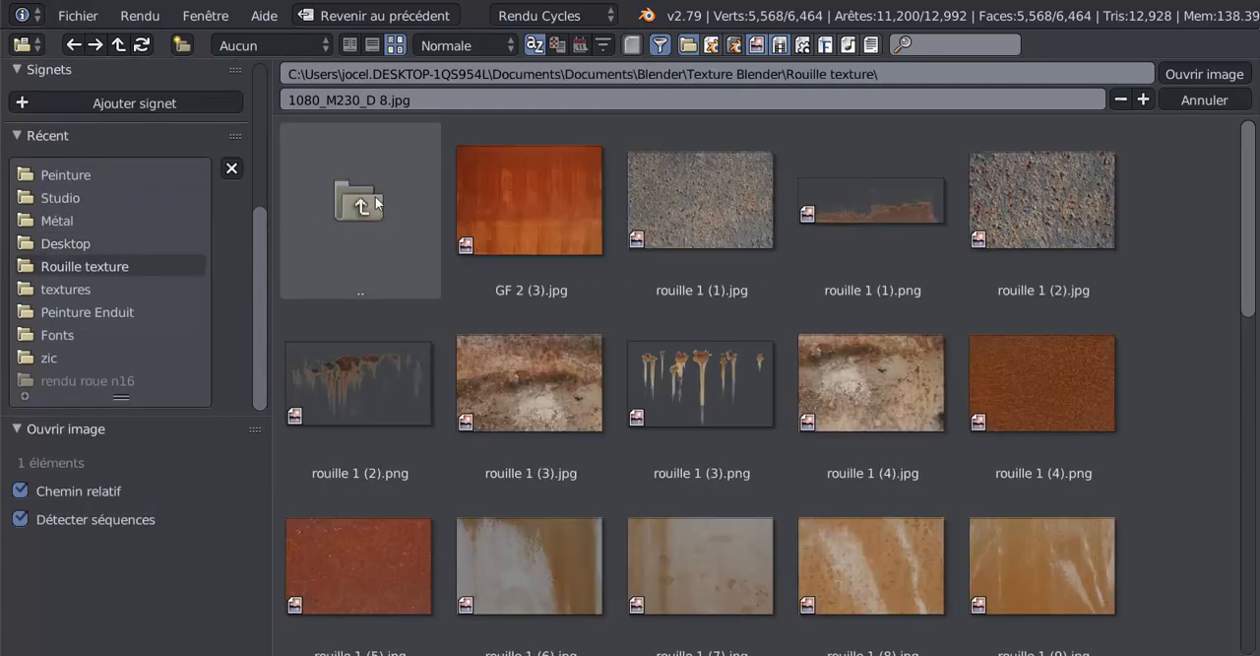
{"action": "left_click", "coordinate": [375, 196]}
{"action": "scroll", "coordinate": [1215, 437], "scroll_direction": "down", "scroll_amount": 6}
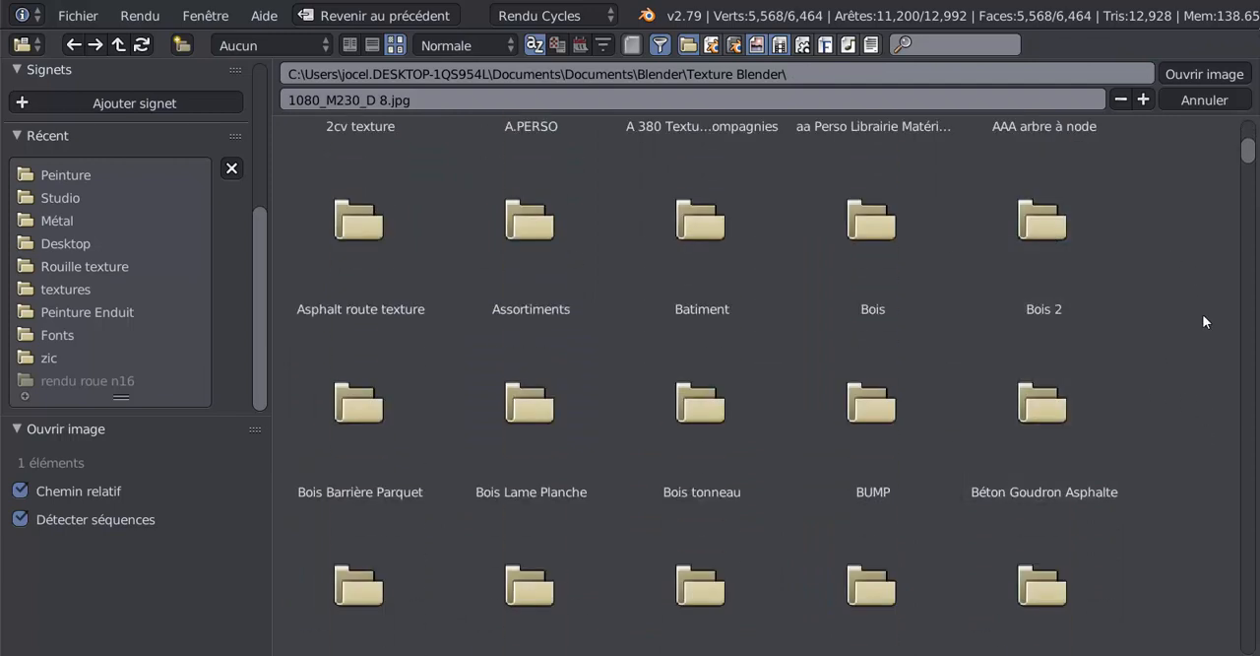
{"action": "left_click", "coordinate": [1050, 239]}
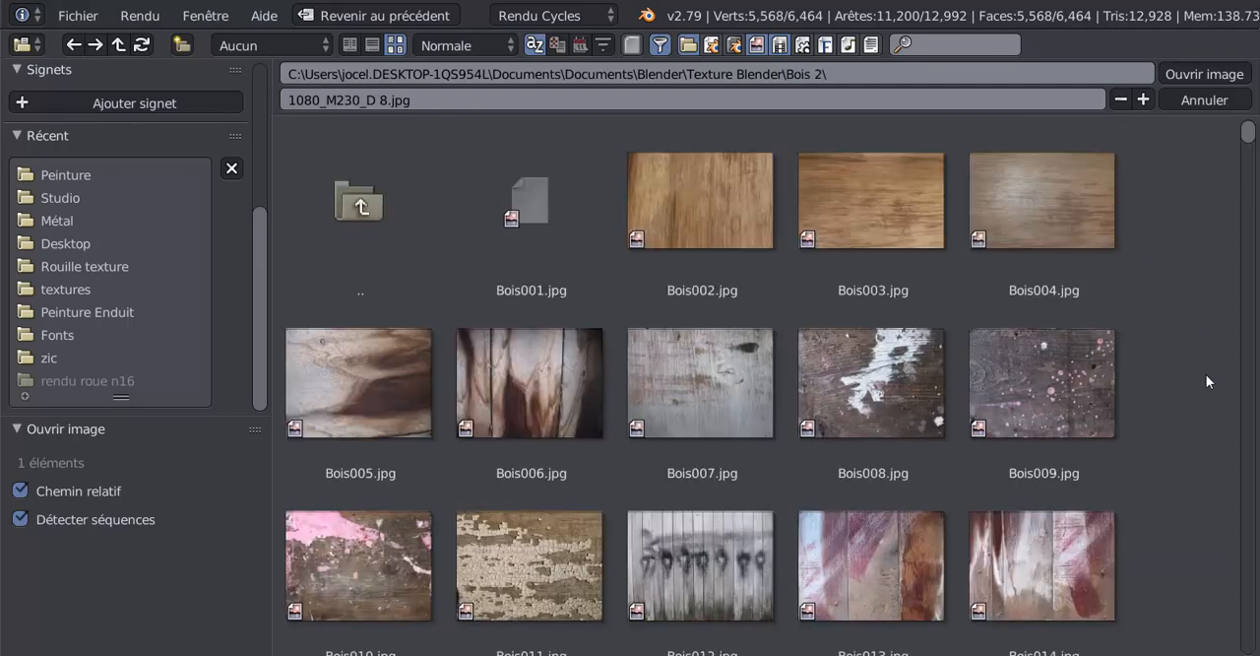
- Load the bark image Bois025.jpg into the displacement Texture image node
{"action": "scroll", "coordinate": [1206, 376], "scroll_direction": "down", "scroll_amount": 6}
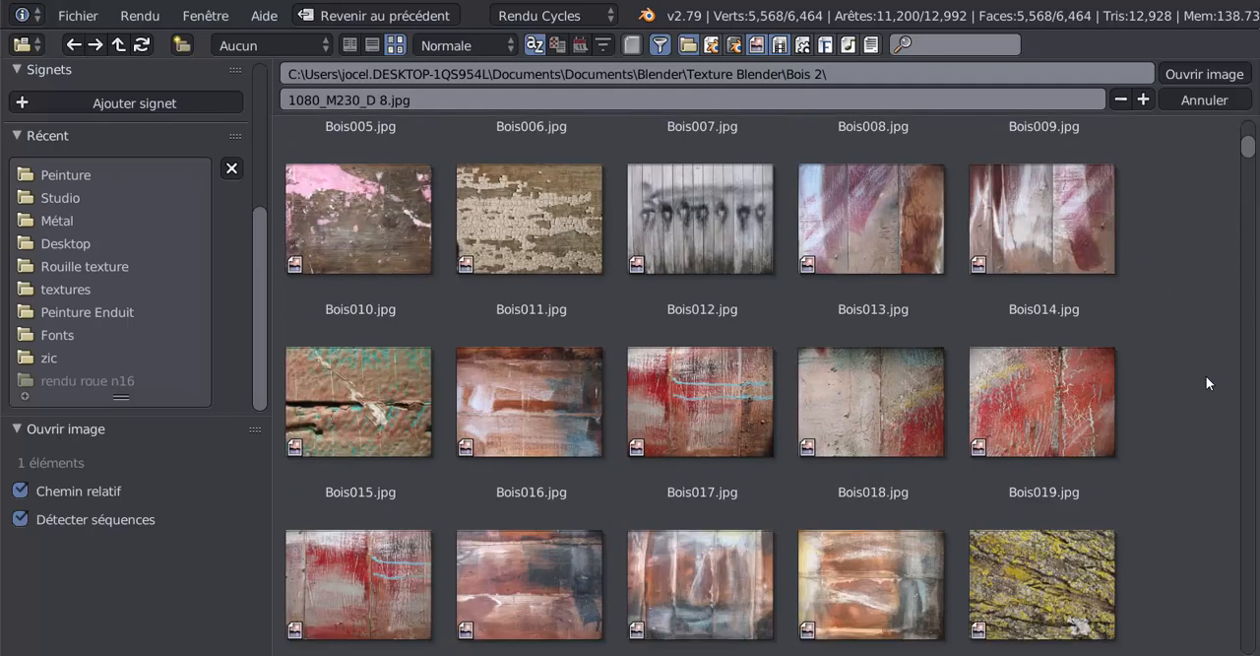
{"action": "scroll", "coordinate": [1206, 376], "scroll_direction": "down", "scroll_amount": 6}
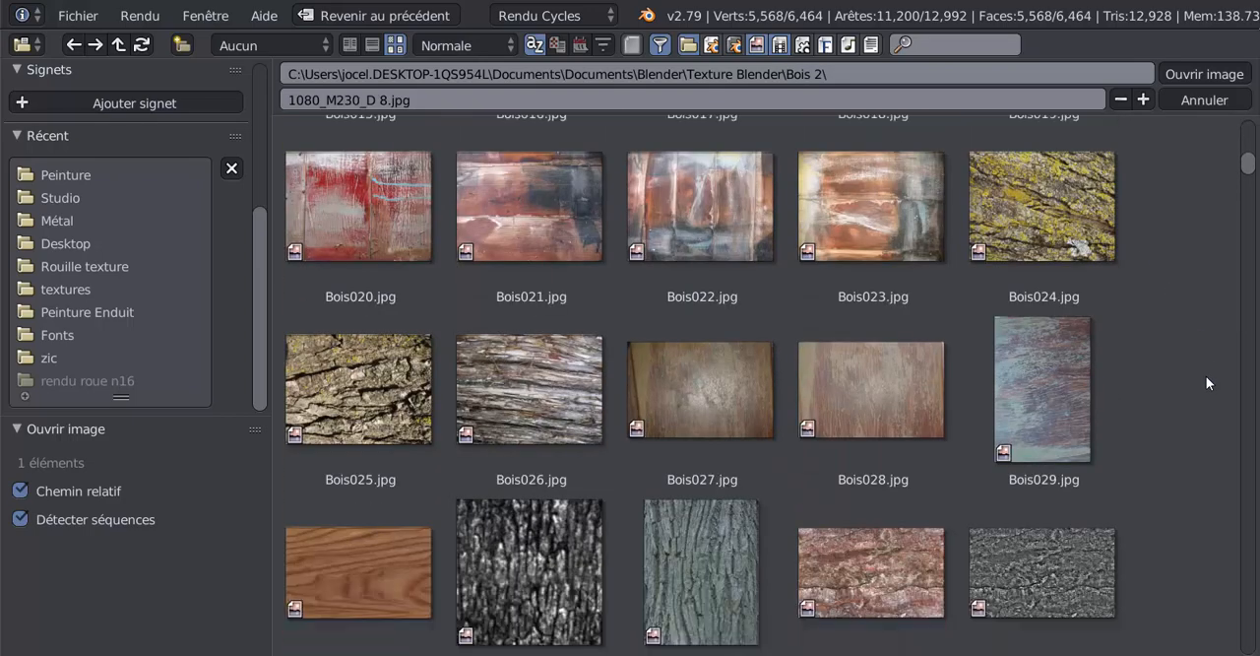
{"action": "scroll", "coordinate": [1206, 376], "scroll_direction": "down", "scroll_amount": 2}
{"action": "left_click", "coordinate": [374, 316]}
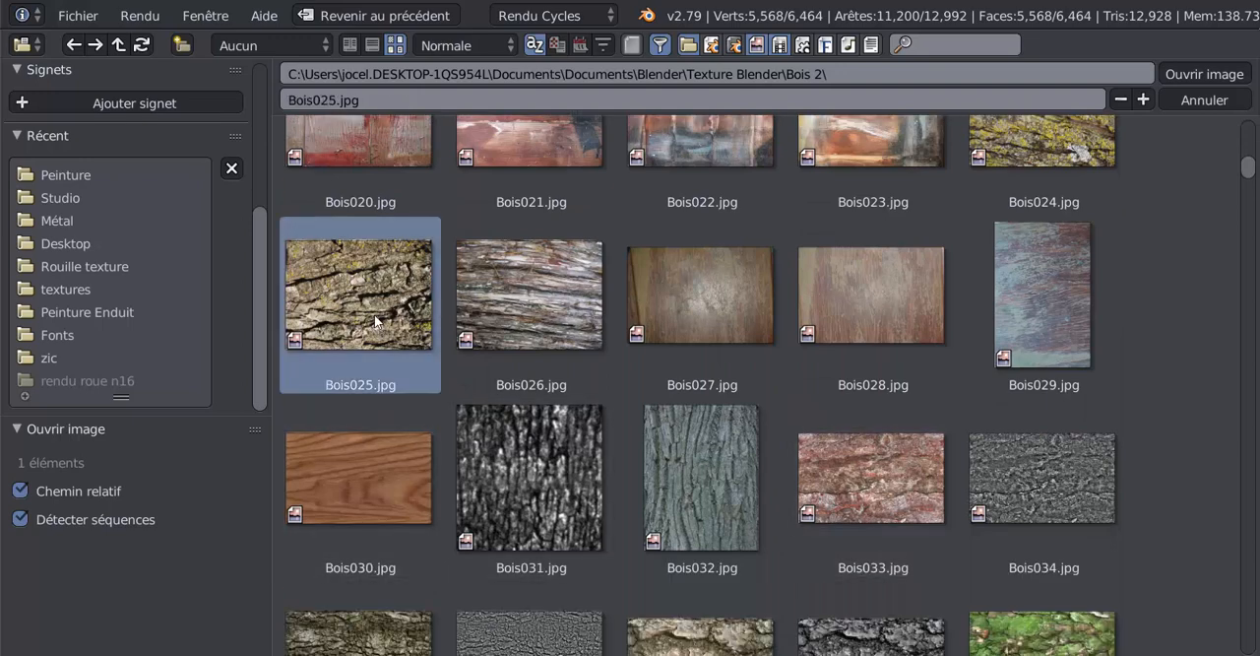
{"action": "left_click", "coordinate": [1186, 70]}
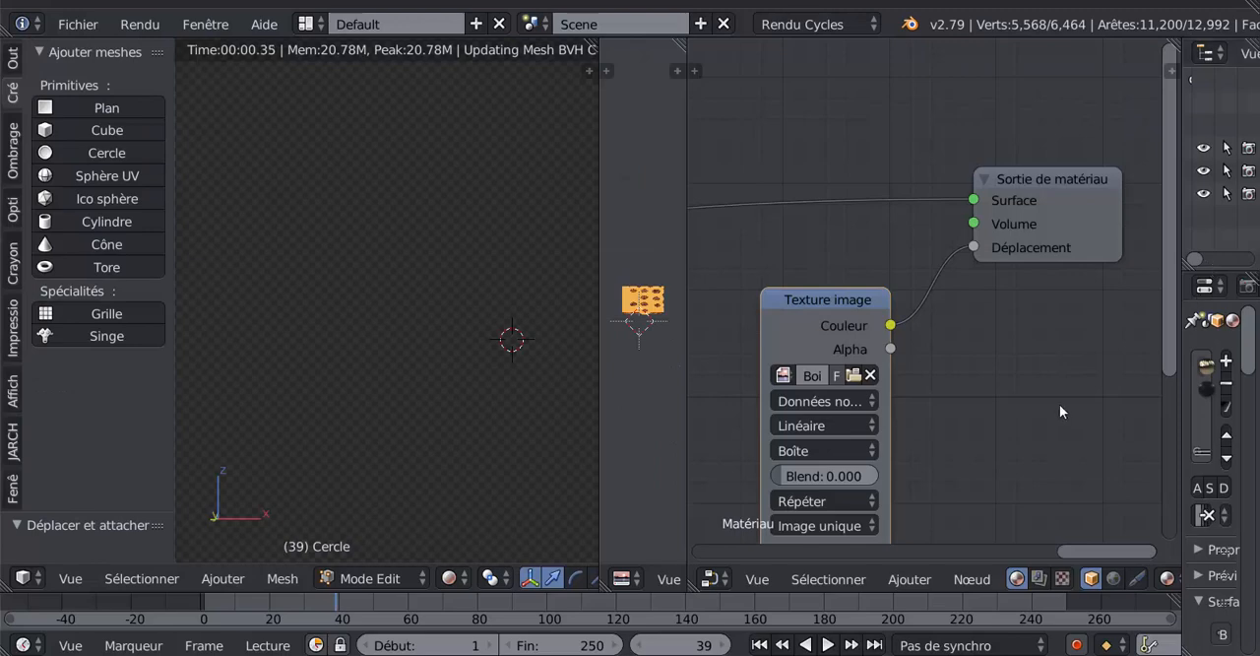
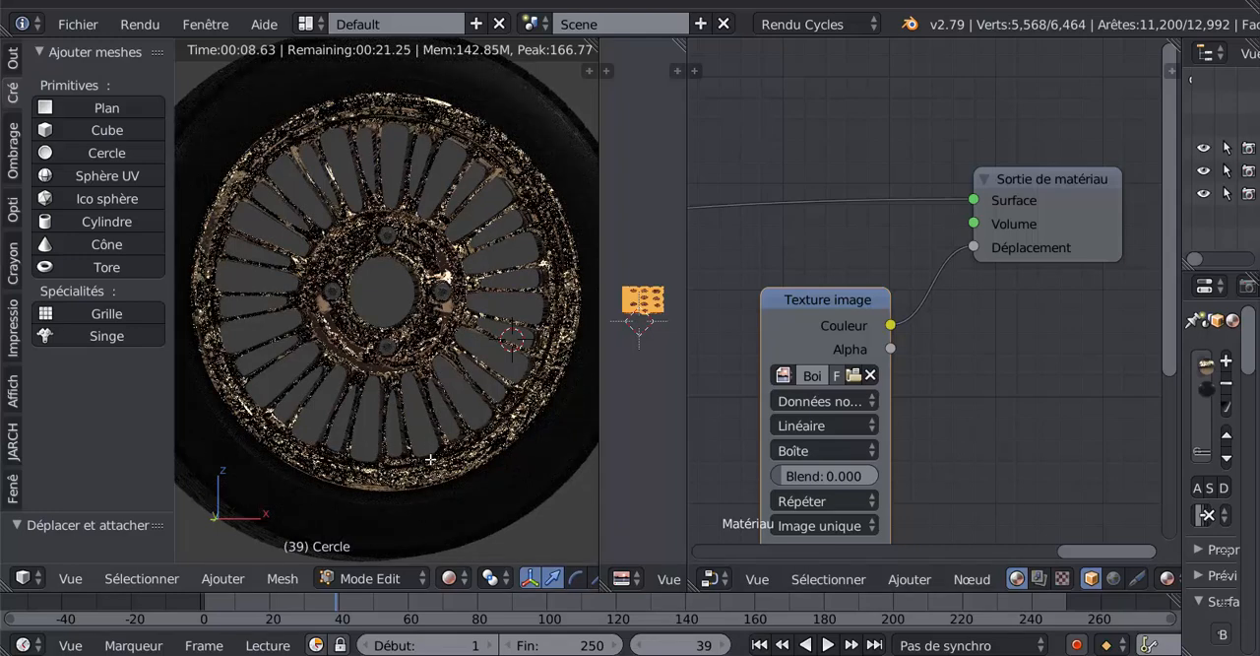
- Browse the Bois 2 folder as thumbnails and load the wood image Bois030.jpg into the displacement Texture image node
{"action": "left_click", "coordinate": [853, 376]}
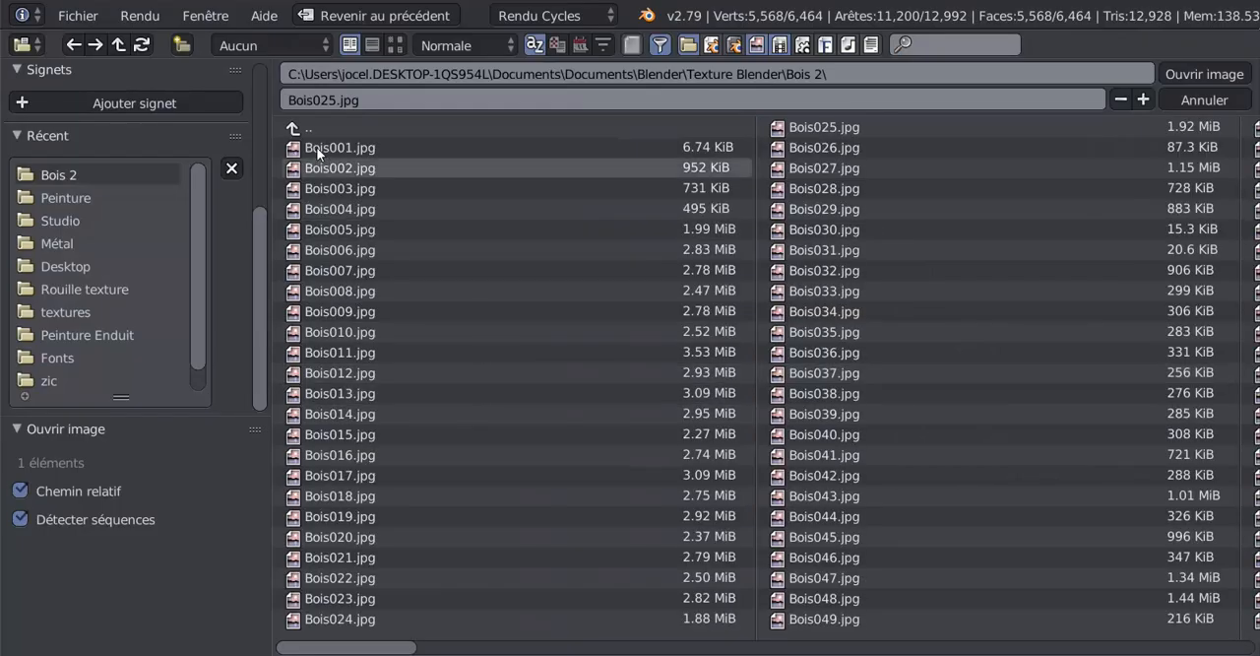
{"action": "left_click", "coordinate": [393, 46]}
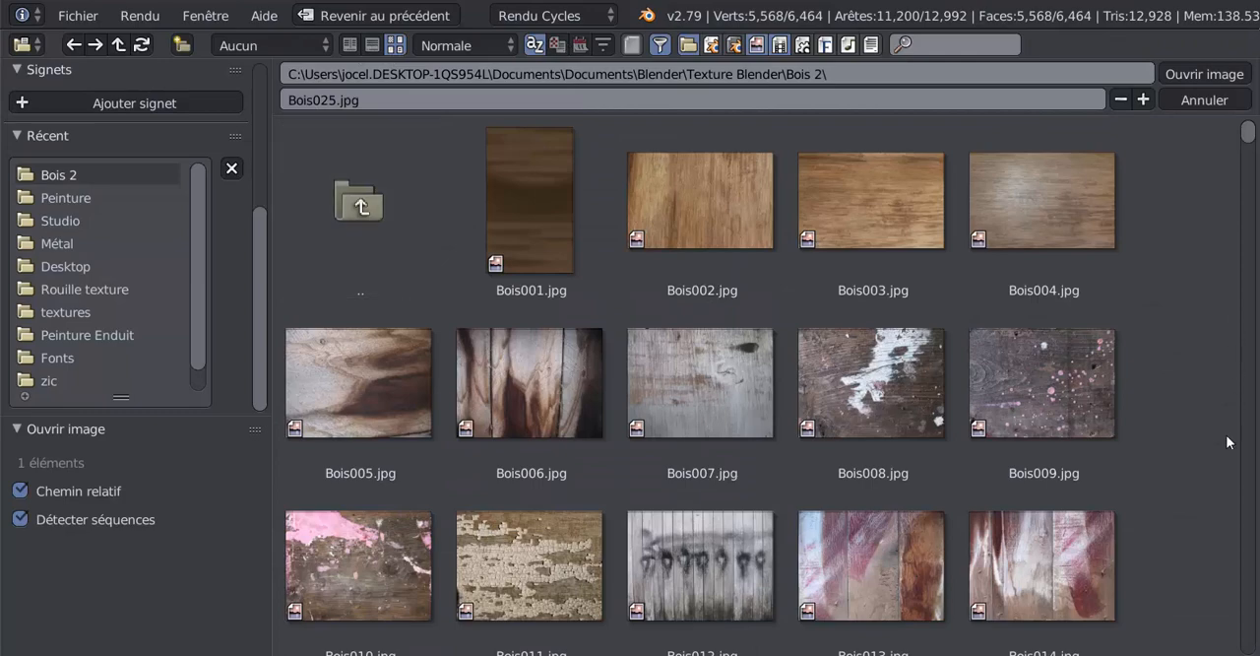
{"action": "scroll", "coordinate": [1222, 452], "scroll_direction": "down", "scroll_amount": 5}
{"action": "scroll", "coordinate": [1222, 452], "scroll_direction": "down", "scroll_amount": 10}
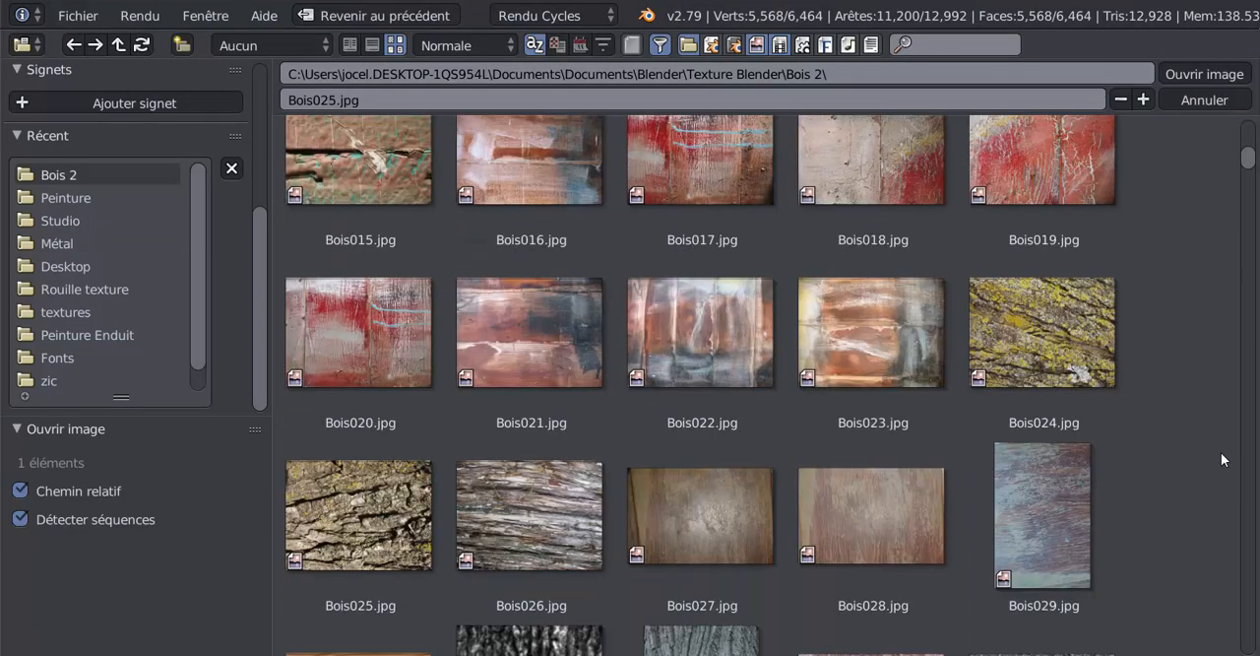
{"action": "scroll", "coordinate": [1221, 453], "scroll_direction": "down", "scroll_amount": 1}
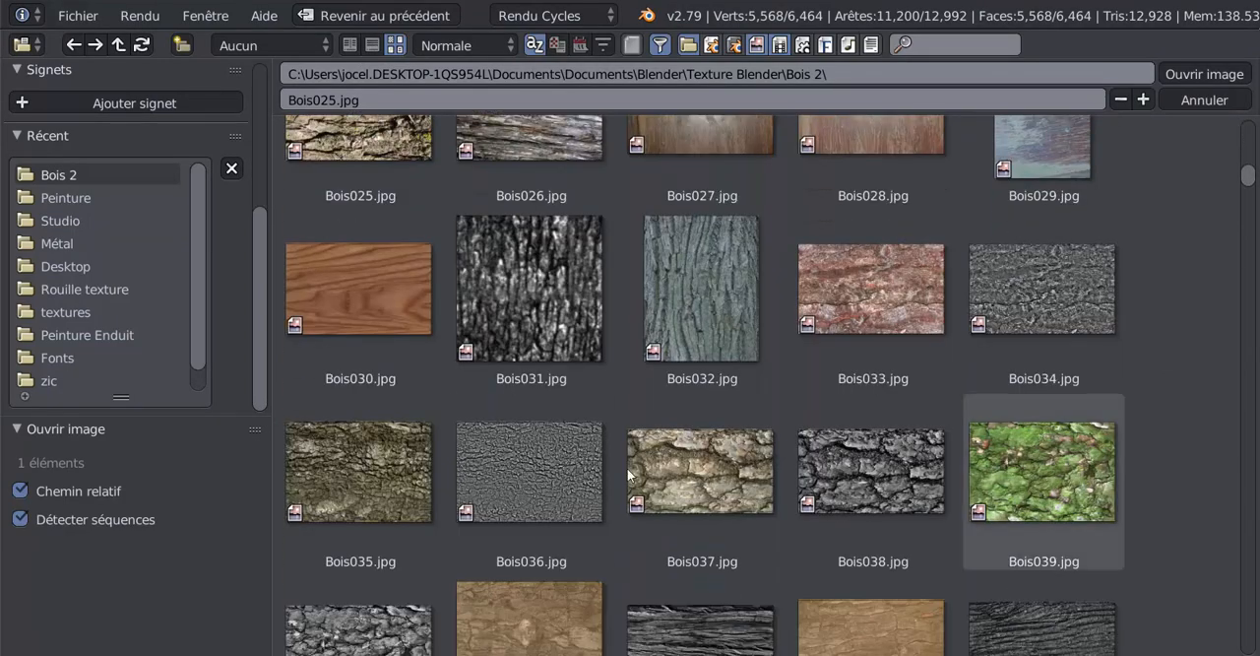
{"action": "left_click", "coordinate": [360, 295]}
{"action": "left_click", "coordinate": [1189, 74]}
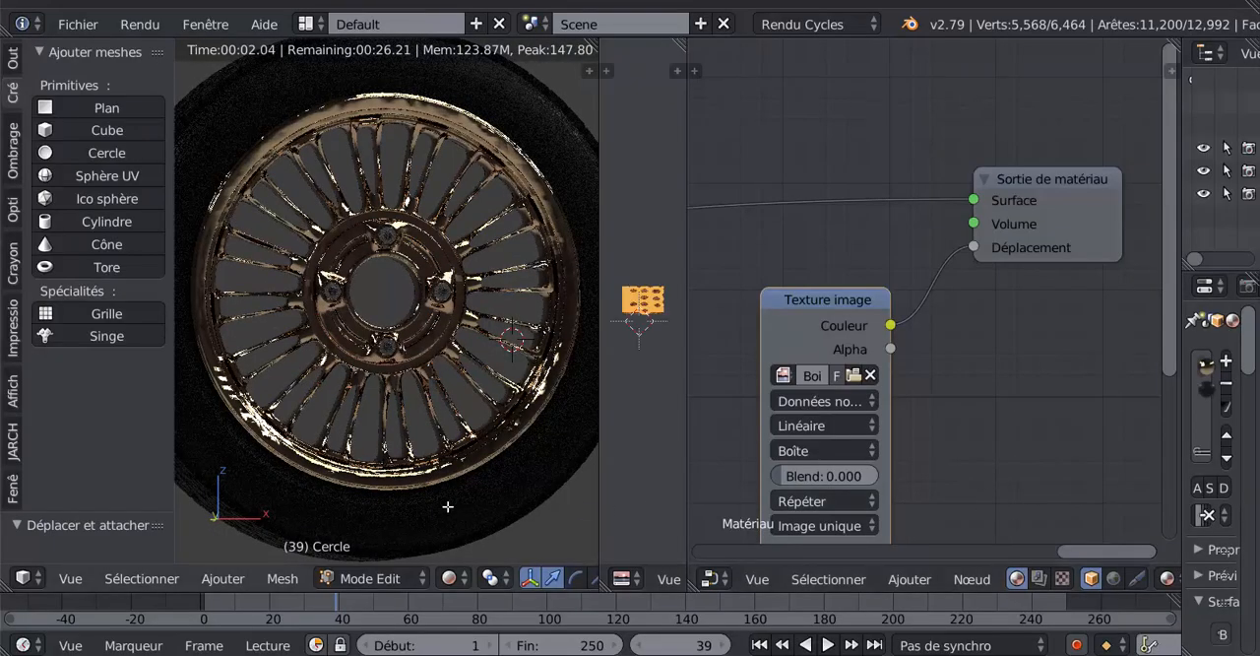
{"action": "middle_click_drag", "start_coordinate": [483, 514], "coordinate": [500, 512]}
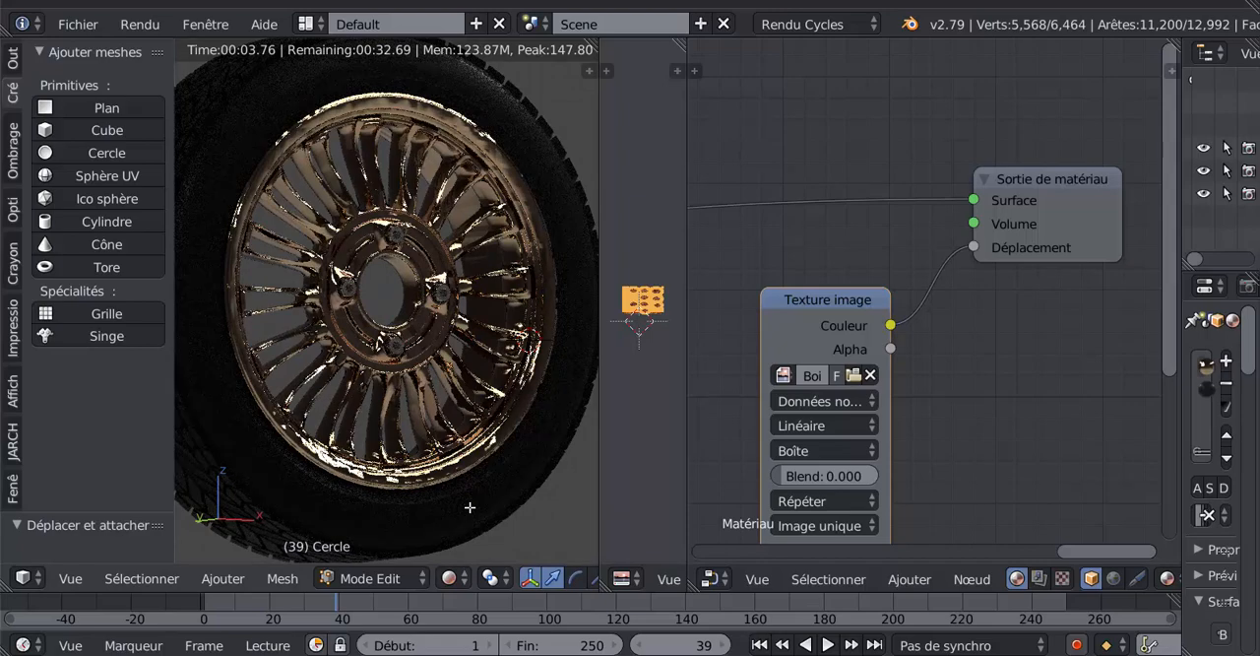
{"action": "middle_click_drag", "start_coordinate": [470, 507], "coordinate": [436, 422]}
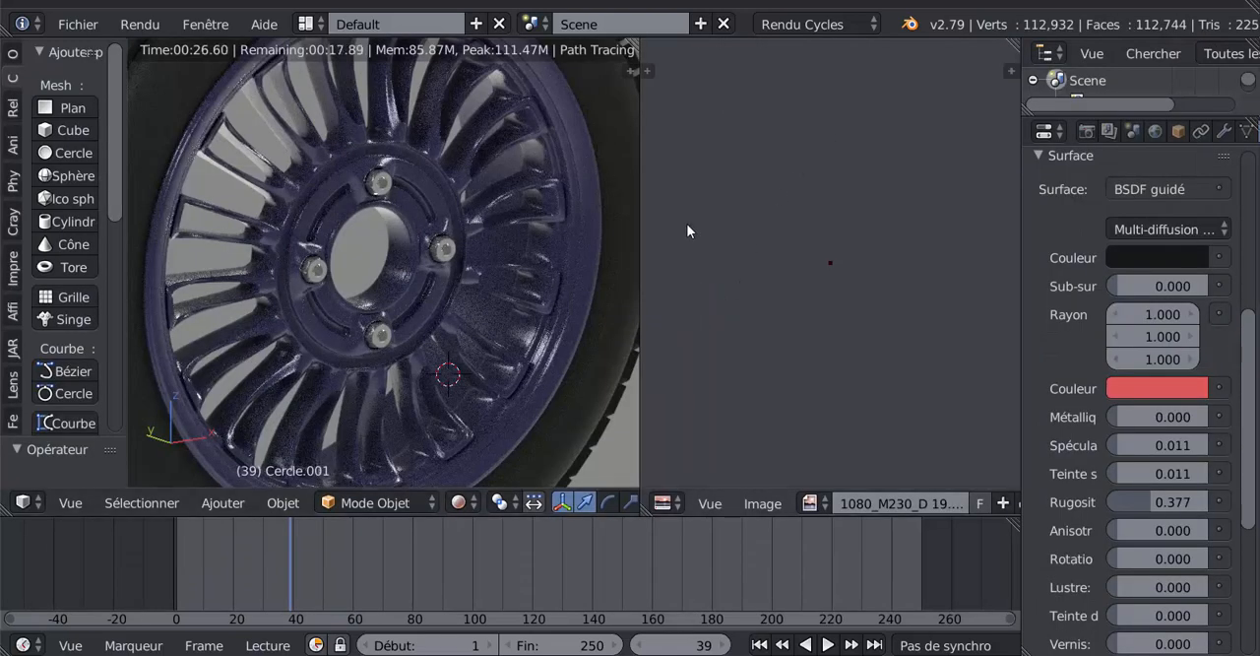
- Extend the 3D view over the image editor area and switch its viewport shading from rendered to solid
{"action": "middle_click_drag", "start_coordinate": [372, 292], "coordinate": [299, 294]}
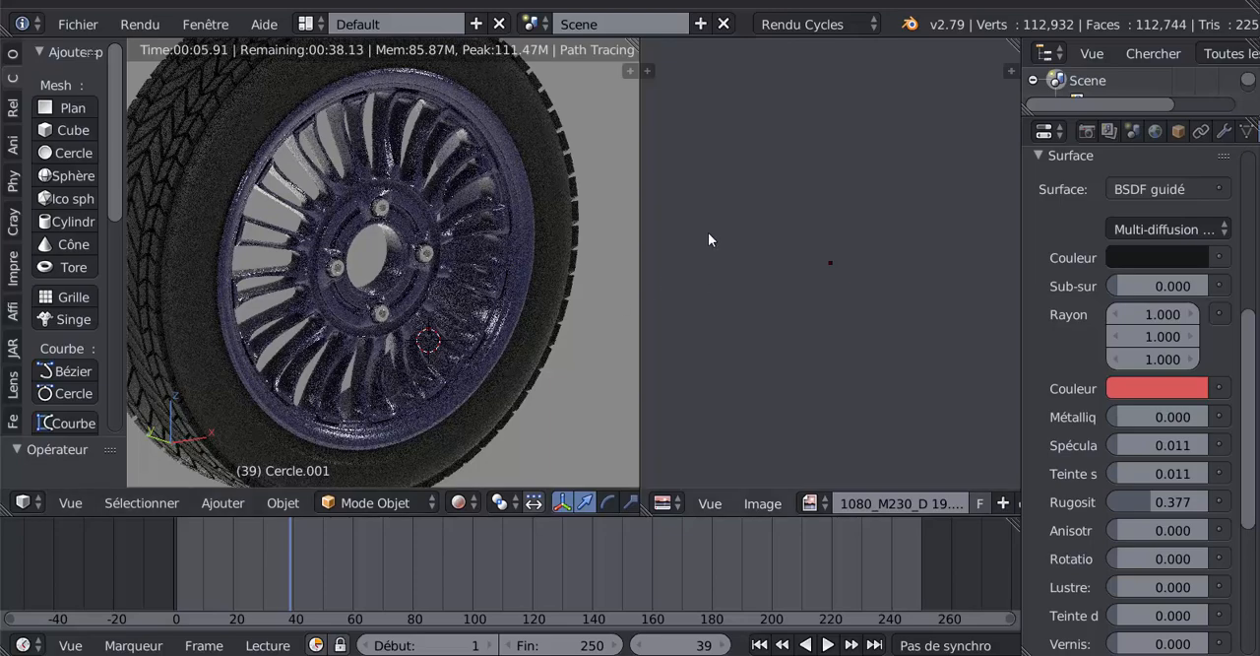
{"action": "left_click_drag", "start_coordinate": [631, 43], "coordinate": [744, 260]}
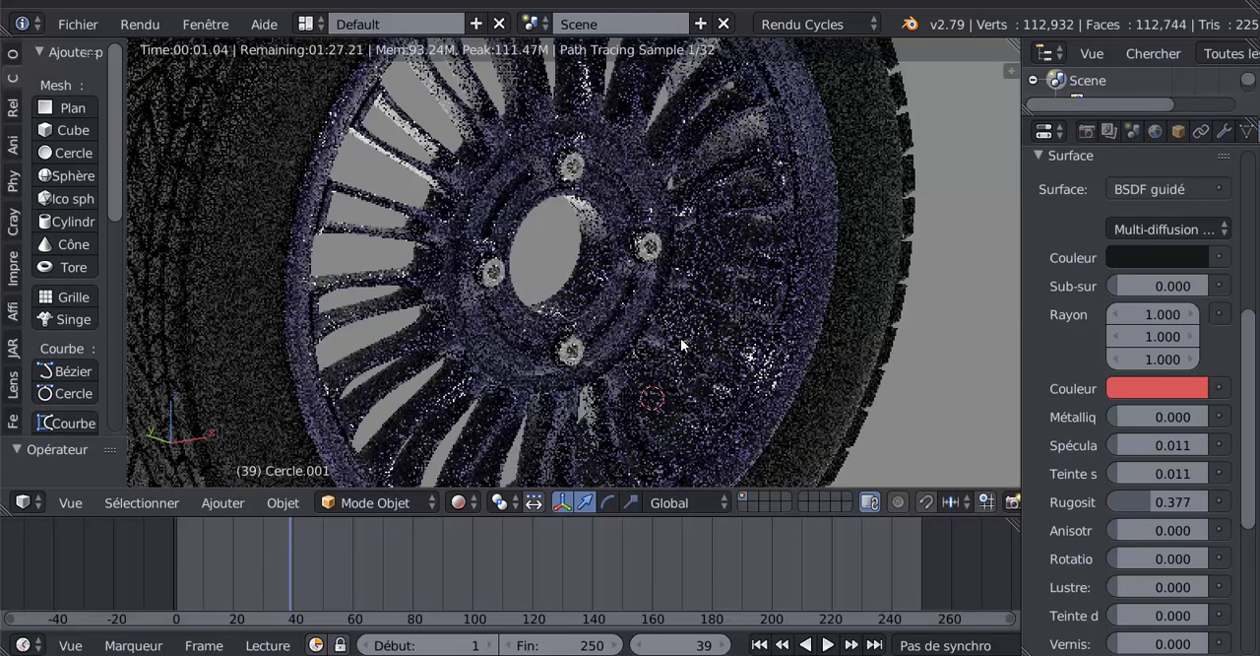
{"action": "left_click", "coordinate": [459, 502]}
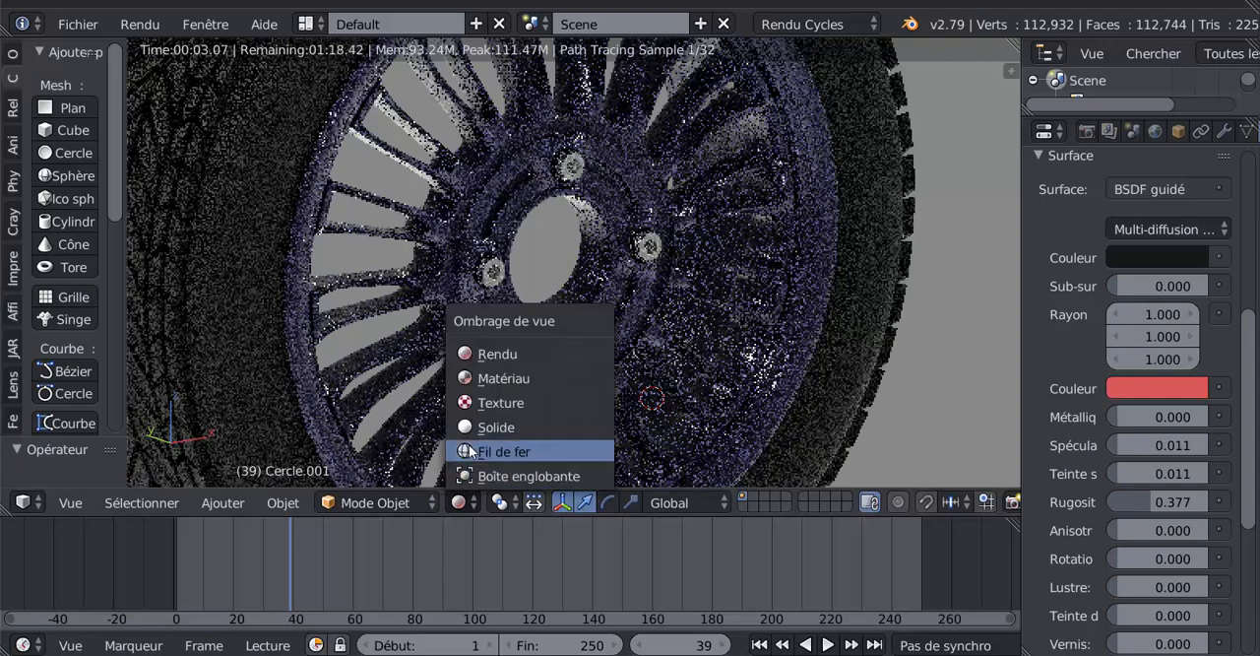
{"action": "left_click", "coordinate": [484, 429]}
- Select the wheel's rim object in the 3D view
{"action": "scroll", "coordinate": [745, 365], "scroll_direction": "down", "scroll_amount": 5}
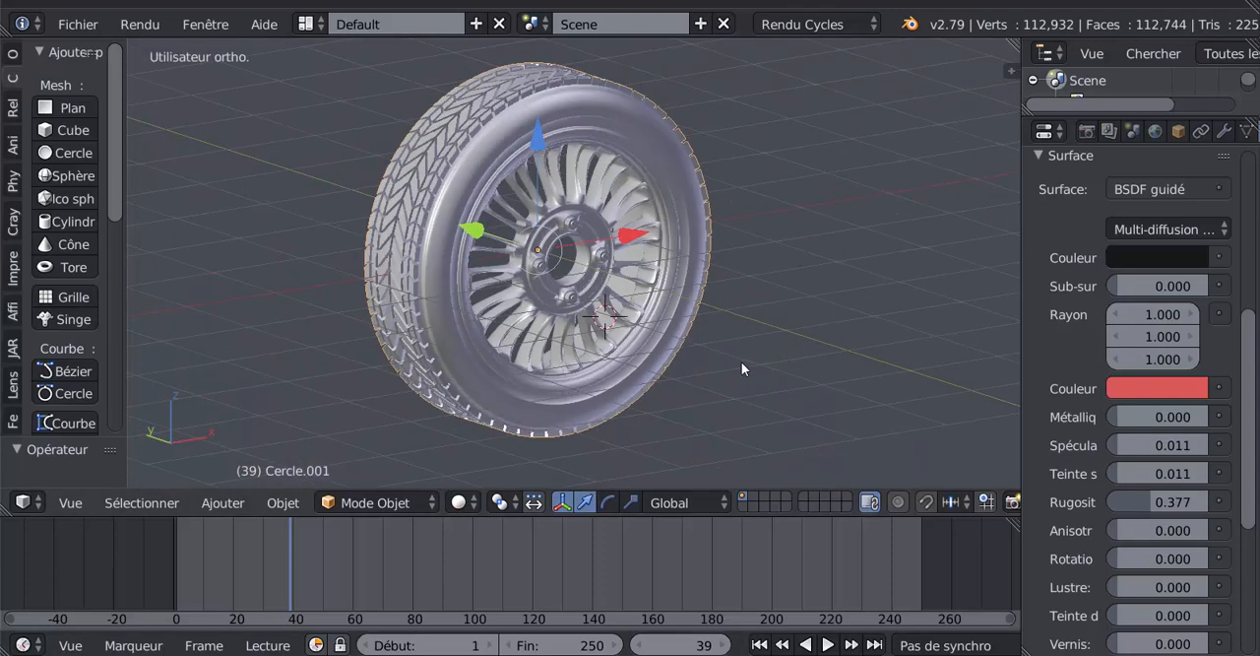
{"action": "middle_click_drag", "start_coordinate": [749, 355], "coordinate": [701, 310]}
{"action": "scroll", "coordinate": [701, 310], "scroll_direction": "up", "scroll_amount": 2}
{"action": "right_click", "coordinate": [663, 234]}
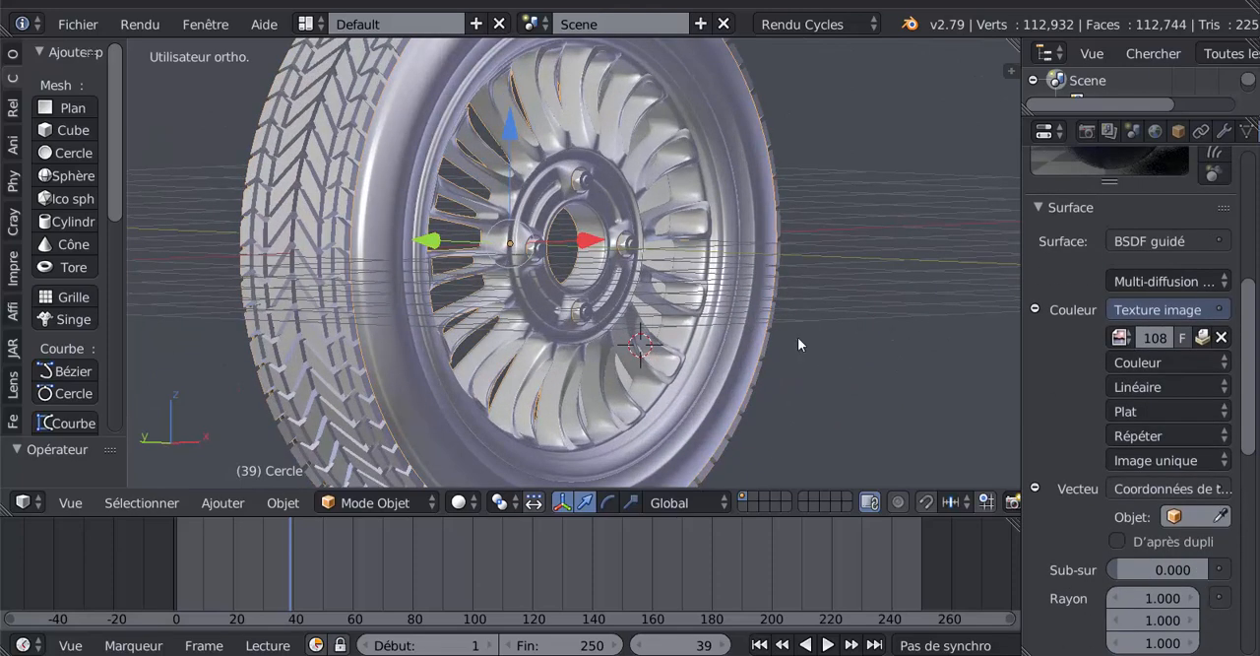
- Try rotating the rim around the global Y axis to test the wheel's spin, from two viewing angles
{"action": "scroll", "coordinate": [921, 398], "scroll_direction": "down", "scroll_amount": 4}
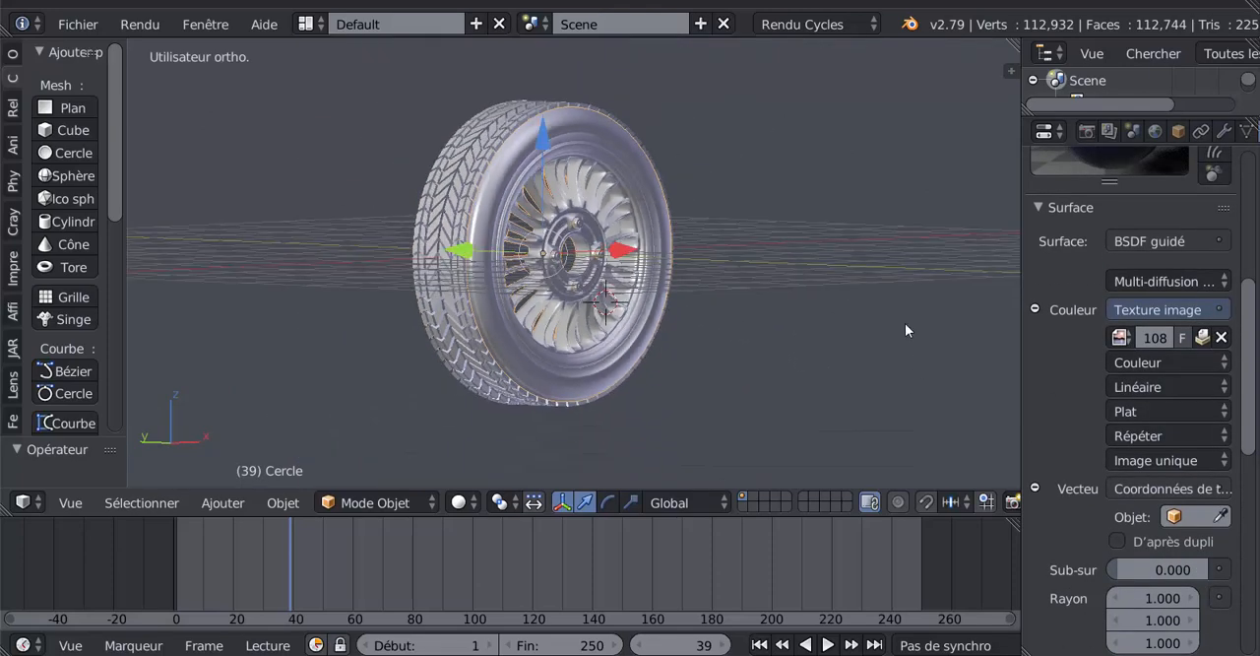
{"action": "middle_click_drag", "start_coordinate": [906, 329], "coordinate": [906, 363]}
{"action": "middle_click_drag", "start_coordinate": [895, 403], "coordinate": [800, 425]}
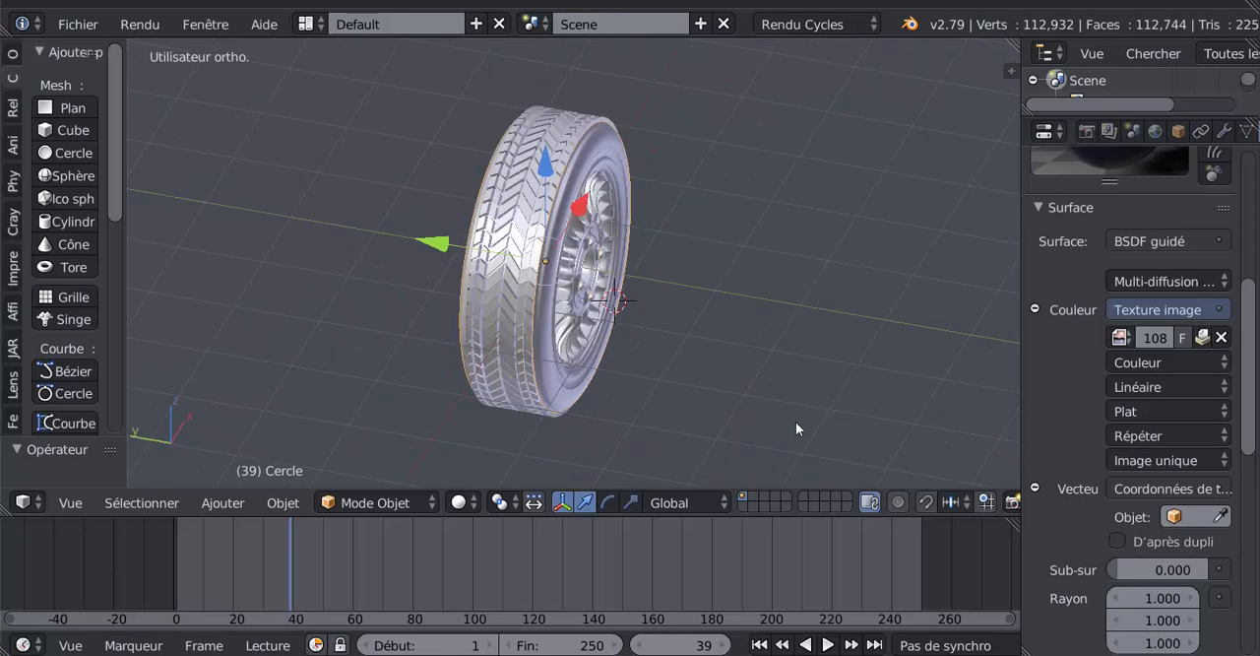
{"action": "middle_click_drag", "start_coordinate": [856, 311], "coordinate": [666, 386]}
{"action": "key", "text": "r"}
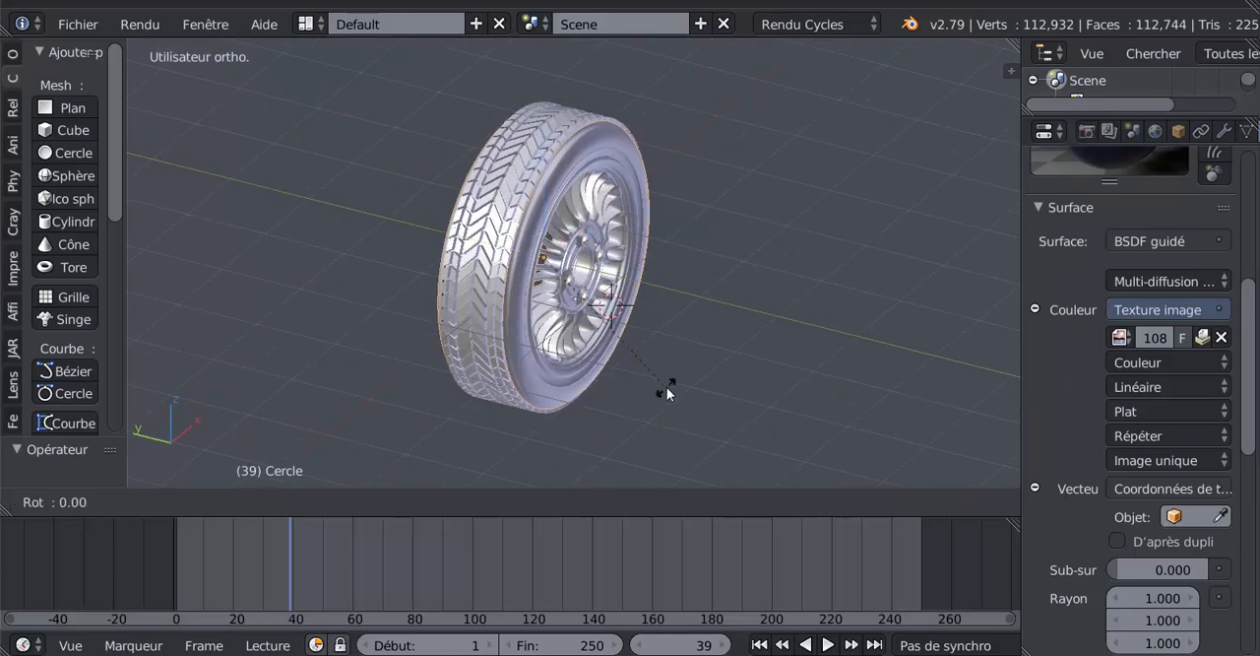
{"action": "key", "text": "y"}
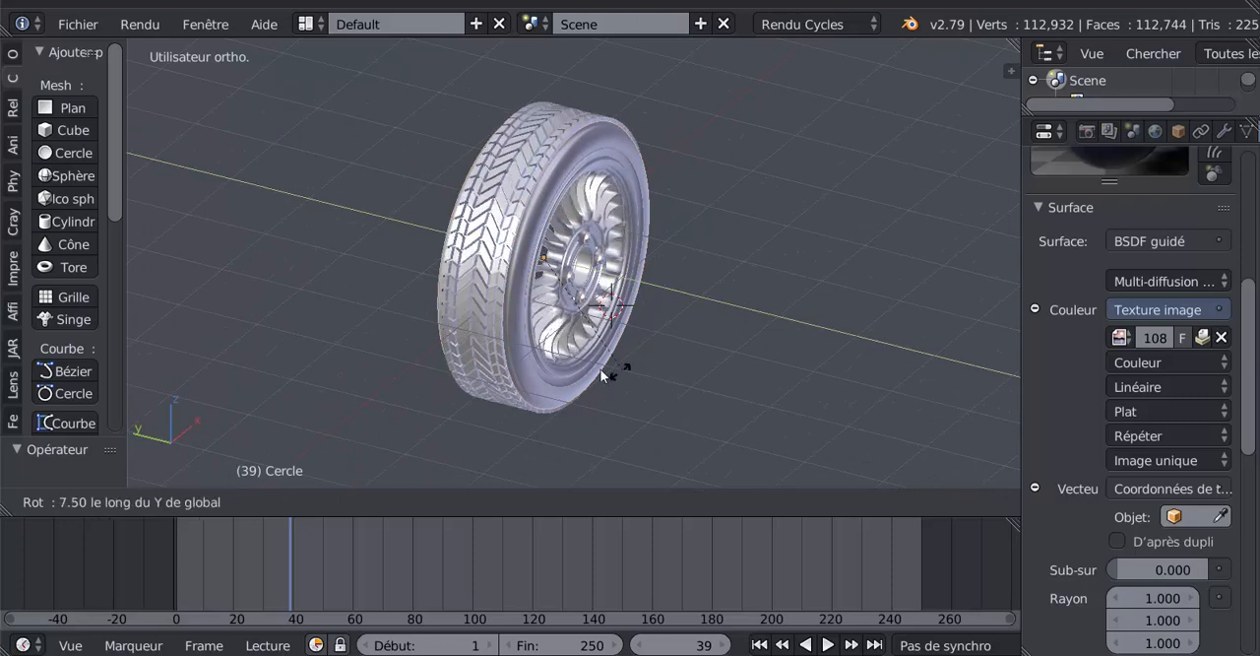
{"action": "left_click", "coordinate": [630, 198]}
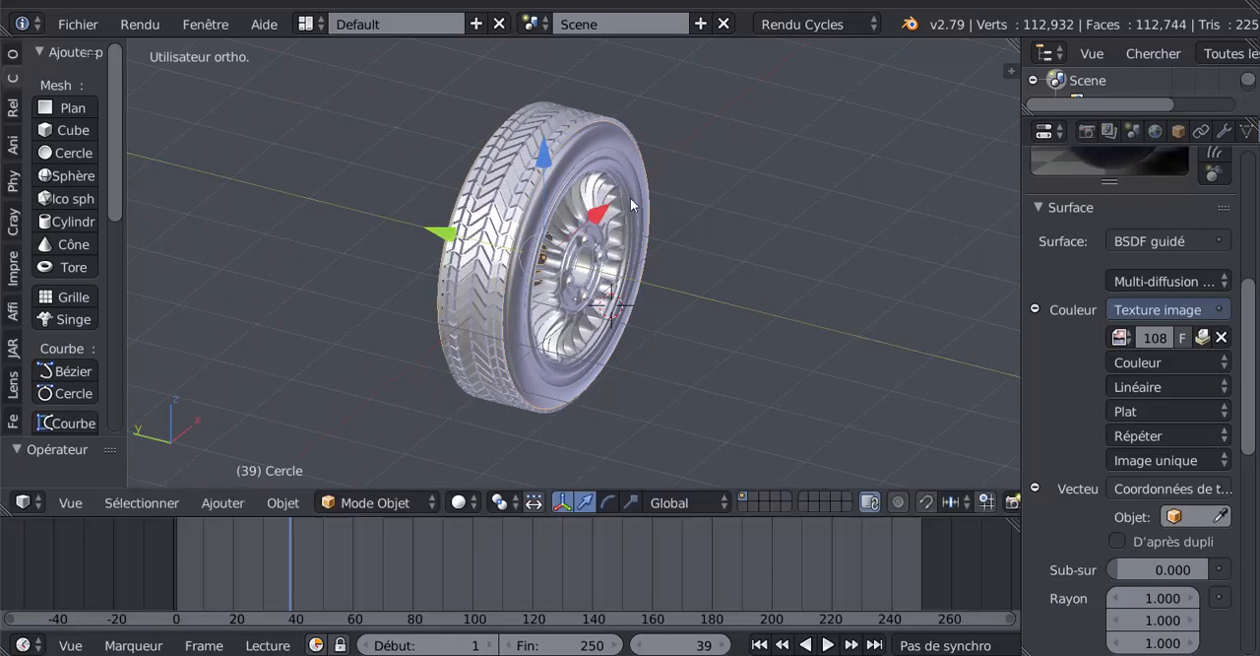
{"action": "middle_click_drag", "start_coordinate": [655, 309], "coordinate": [593, 298]}
{"action": "scroll", "coordinate": [591, 297], "scroll_direction": "up", "scroll_amount": 2}
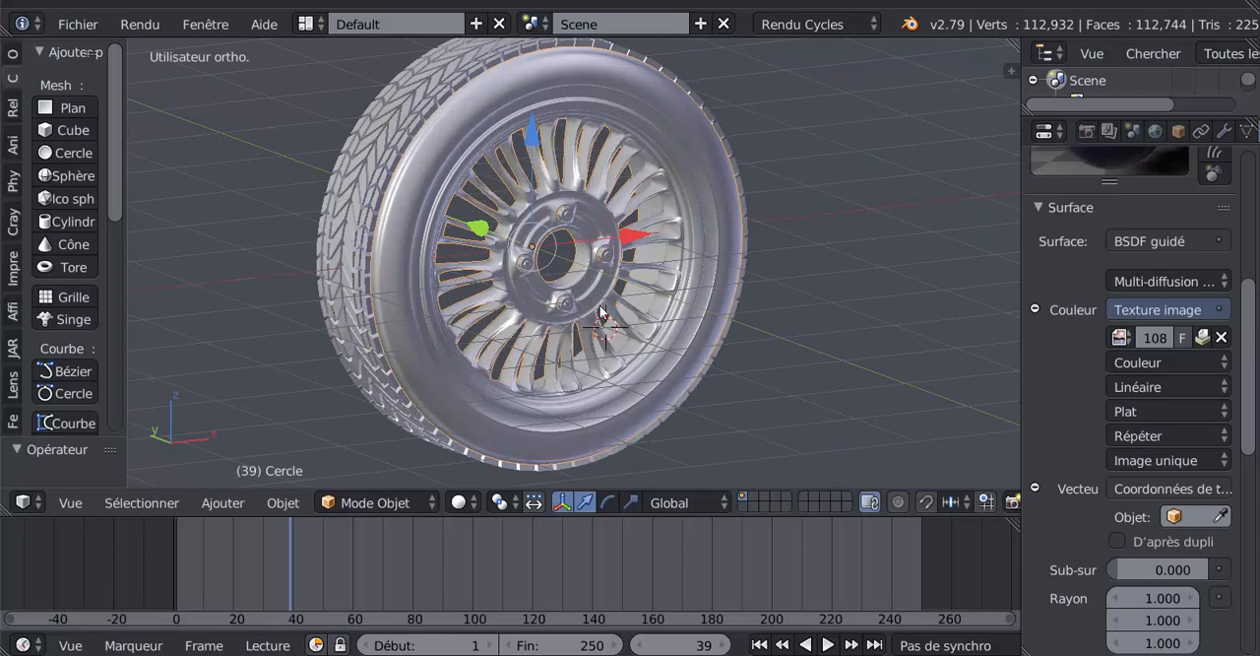
{"action": "key", "text": "r"}
{"action": "key", "text": "y"}
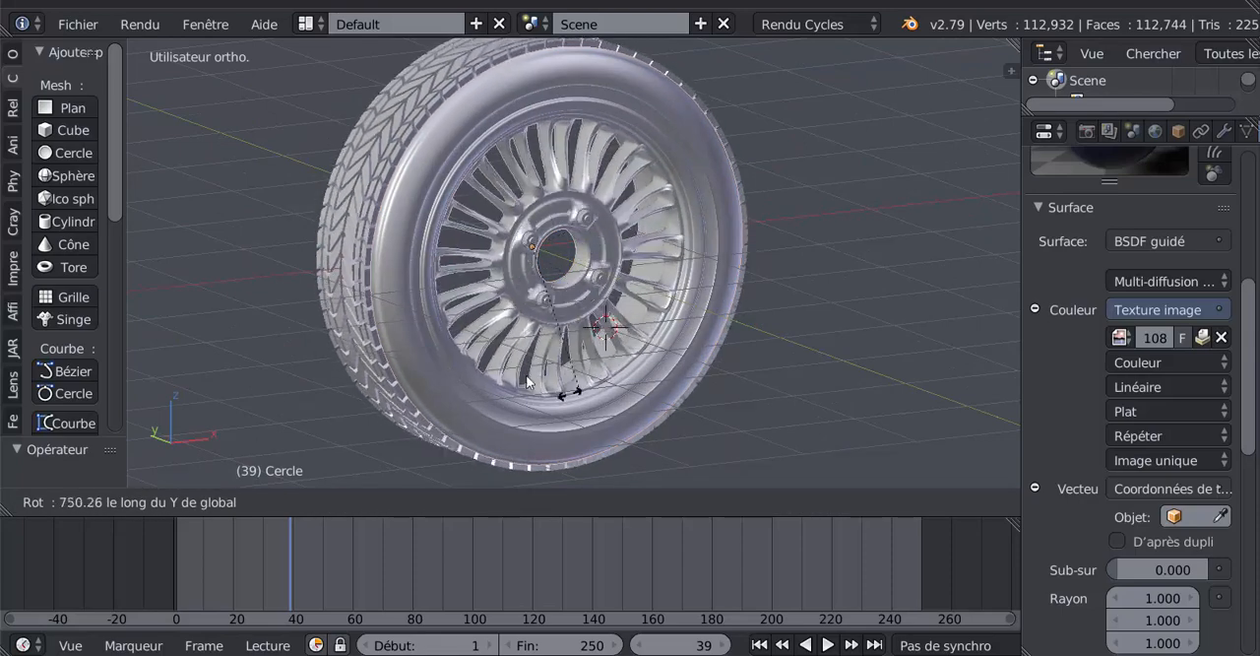
{"action": "left_click", "coordinate": [608, 315]}
- Move the current frame to 0 and set the animation's start frame to 0
{"action": "scroll", "coordinate": [686, 324], "scroll_direction": "down", "scroll_amount": 3}
{"action": "middle_click_drag", "start_coordinate": [686, 324], "coordinate": [630, 425]}
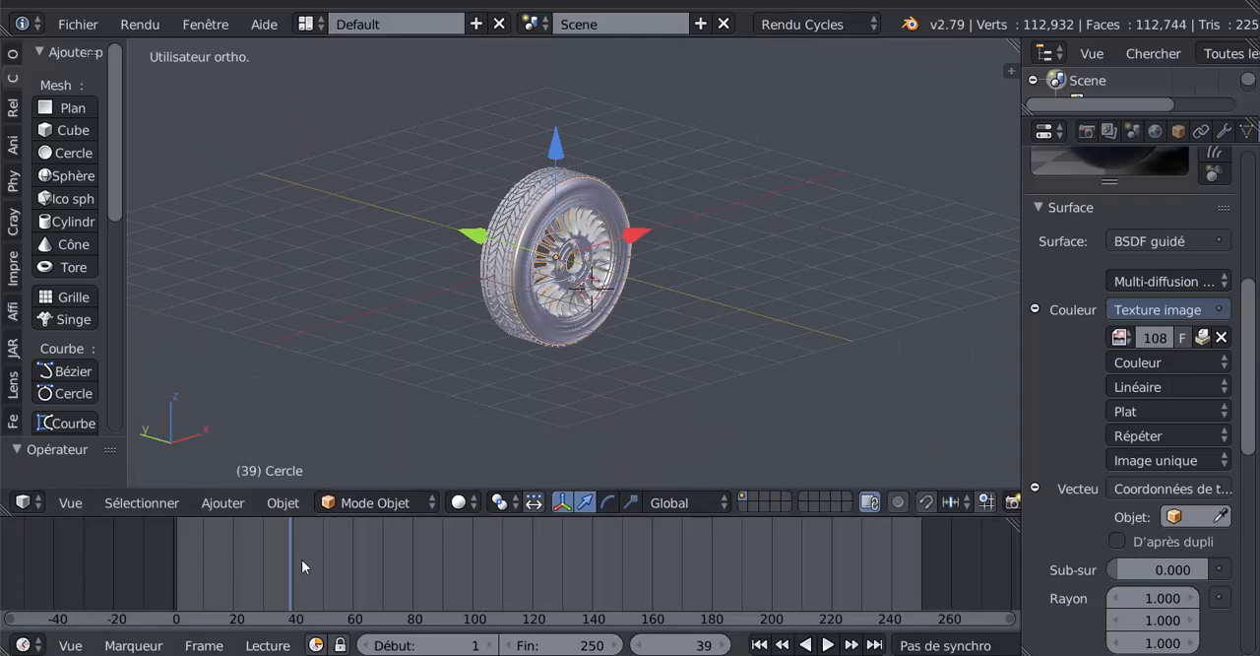
{"action": "left_click_drag", "start_coordinate": [290, 565], "coordinate": [174, 568]}
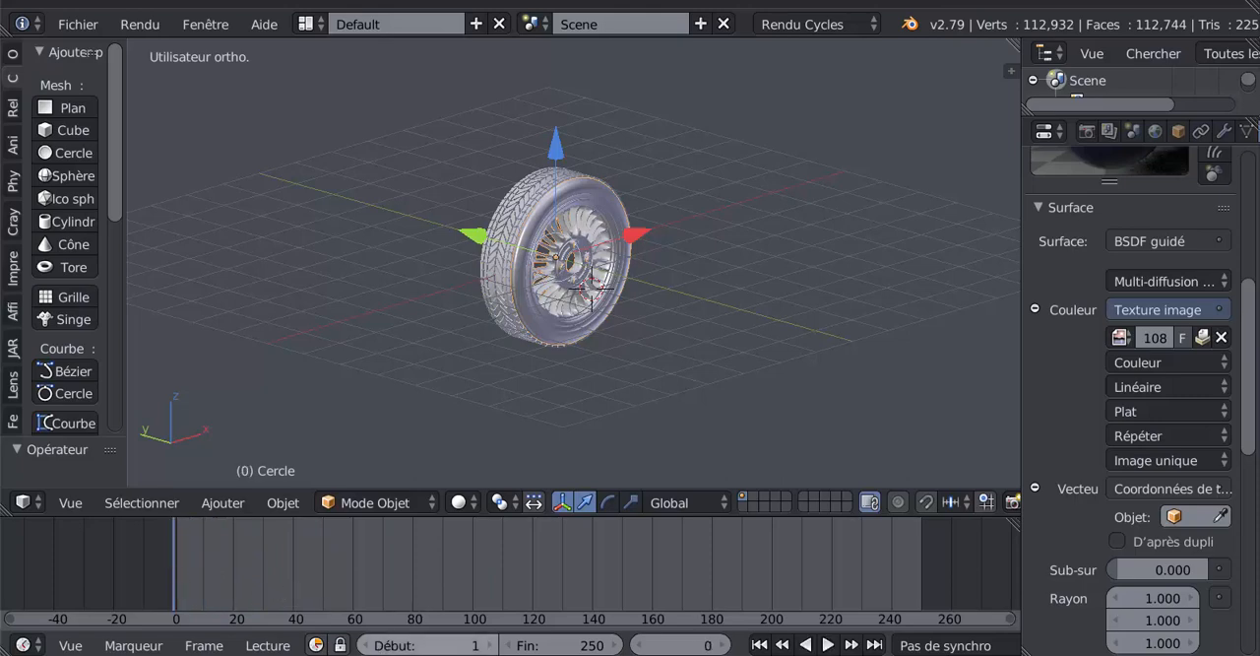
{"action": "left_click", "coordinate": [369, 646]}
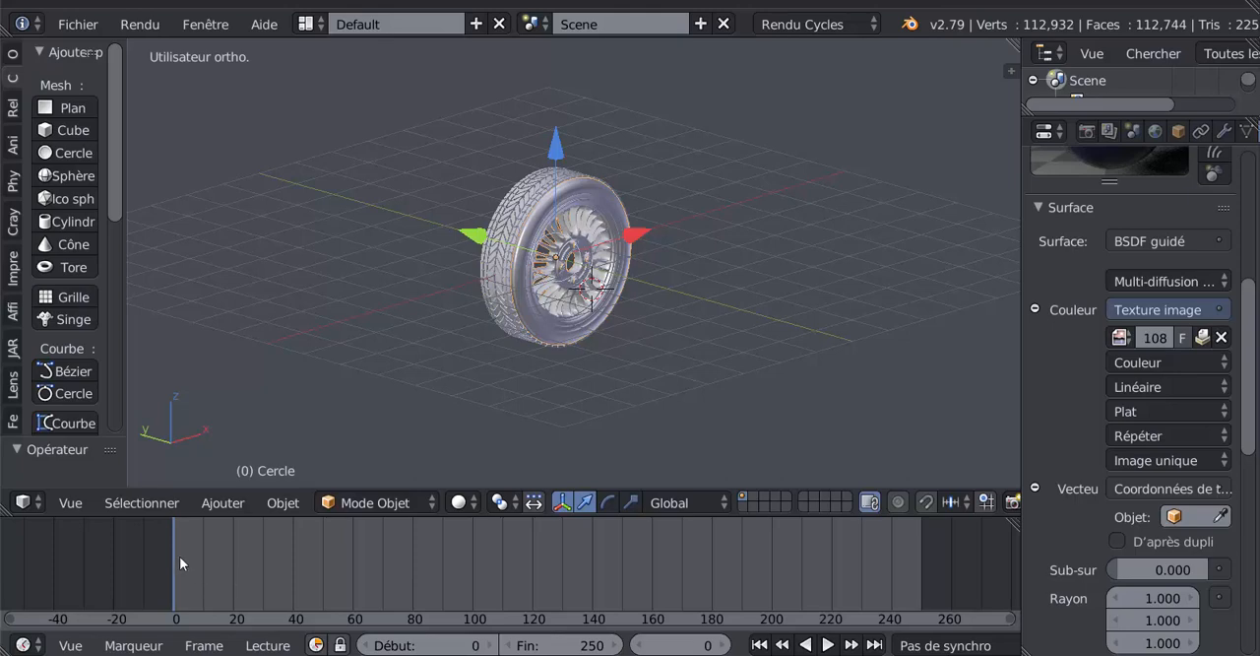
{"action": "key", "text": "alt+a"}
{"action": "key", "text": "alt+a"}
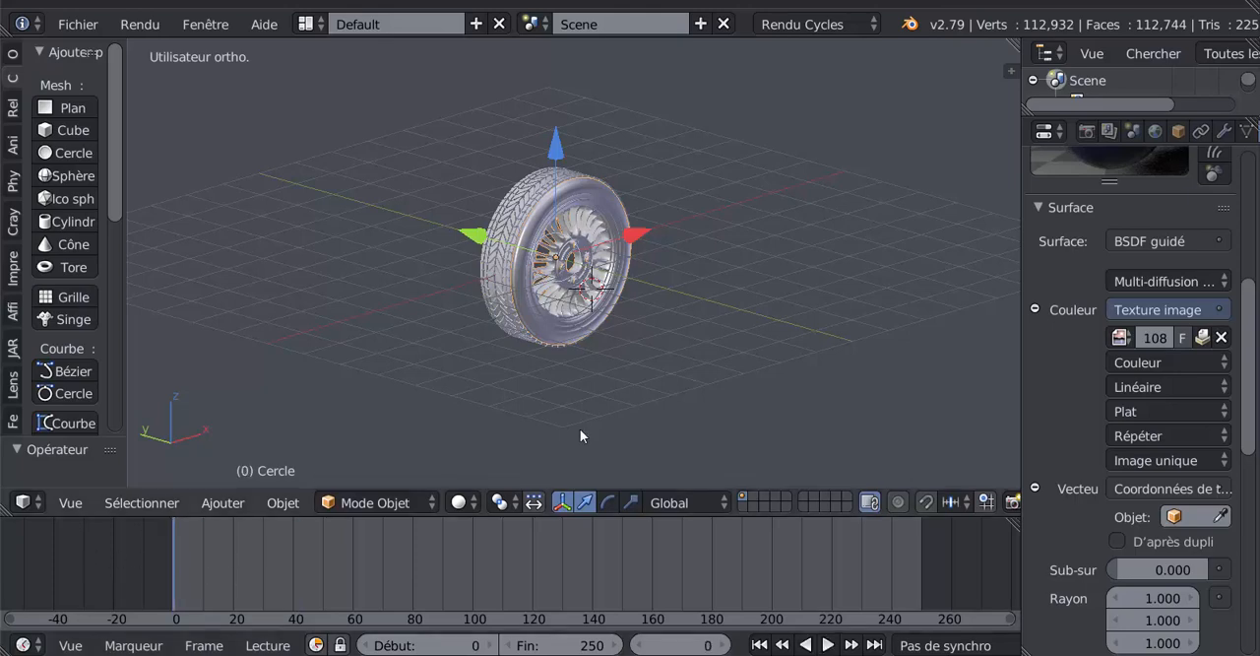
- Show the wheel in front orthographic view and make the timeline area taller
{"action": "key", "text": "KP_3"}
{"action": "key", "text": "KP_1"}
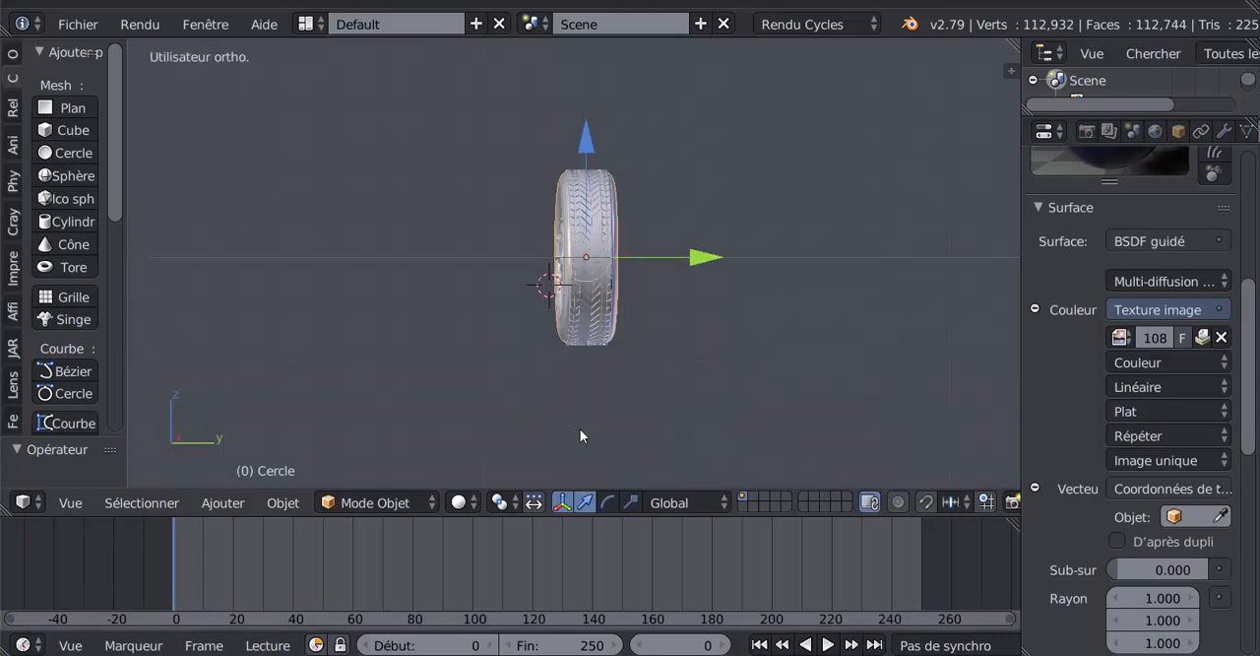
{"action": "scroll", "coordinate": [580, 429], "scroll_direction": "up", "scroll_amount": 1}
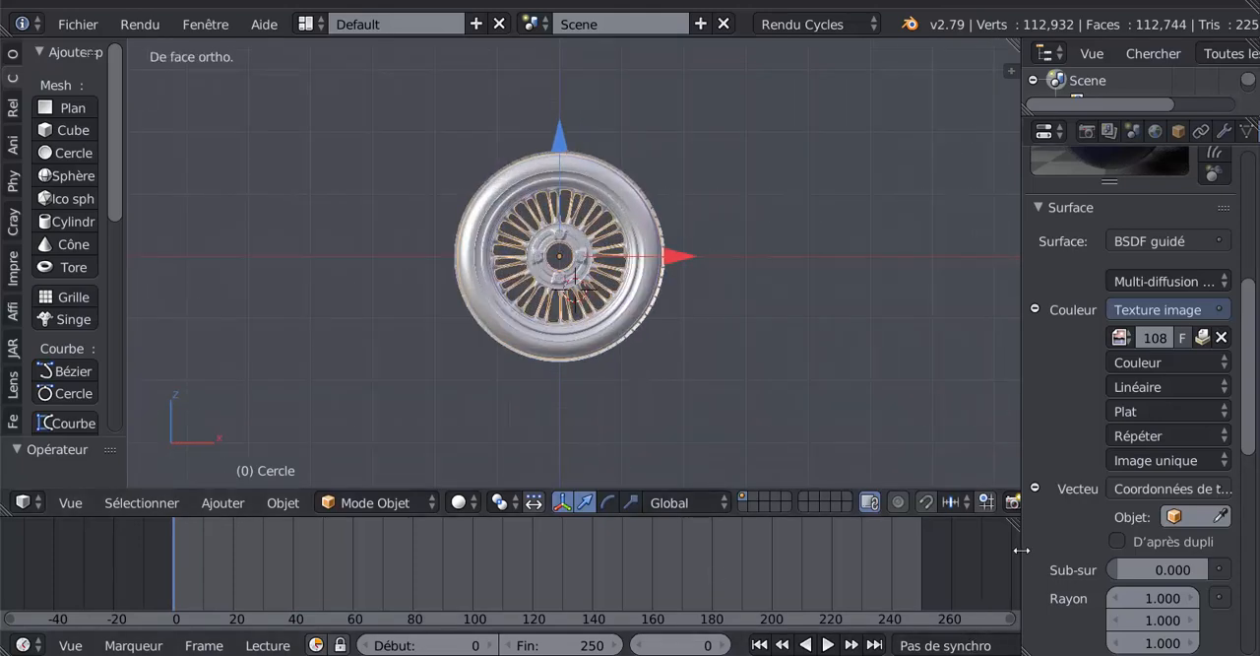
{"action": "left_click_drag", "start_coordinate": [960, 511], "coordinate": [956, 469]}
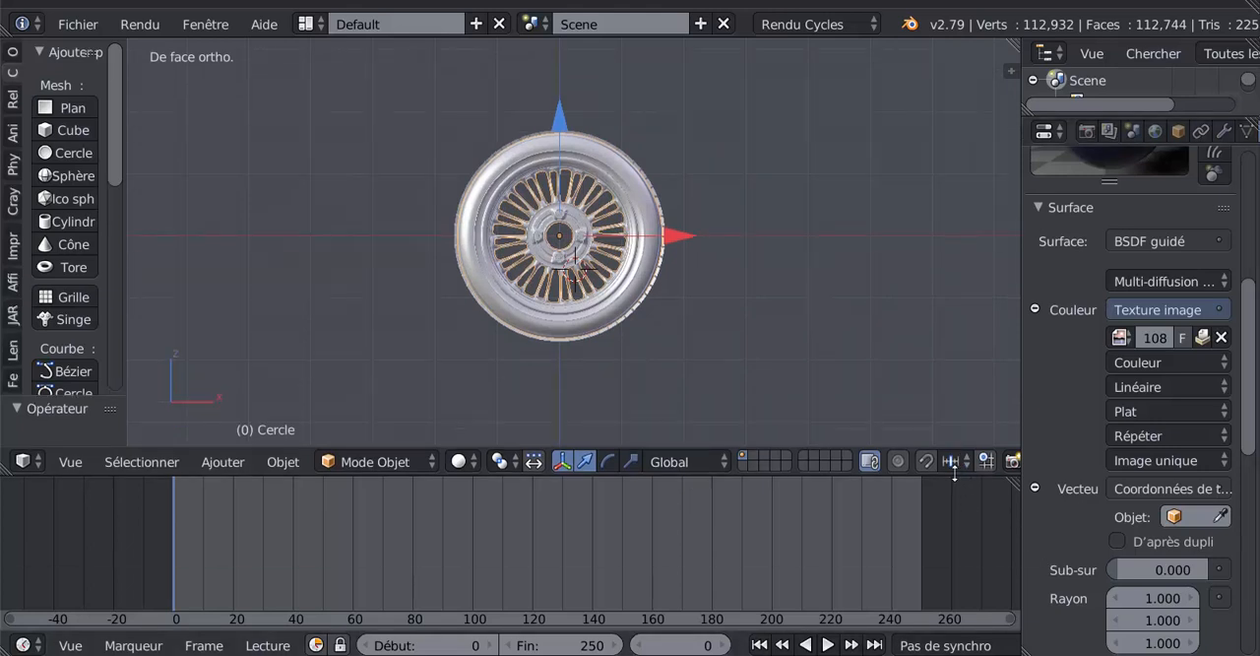
{"action": "scroll", "coordinate": [891, 645], "scroll_direction": "down", "scroll_amount": 2}
{"action": "scroll", "coordinate": [886, 644], "scroll_direction": "down", "scroll_amount": 4}
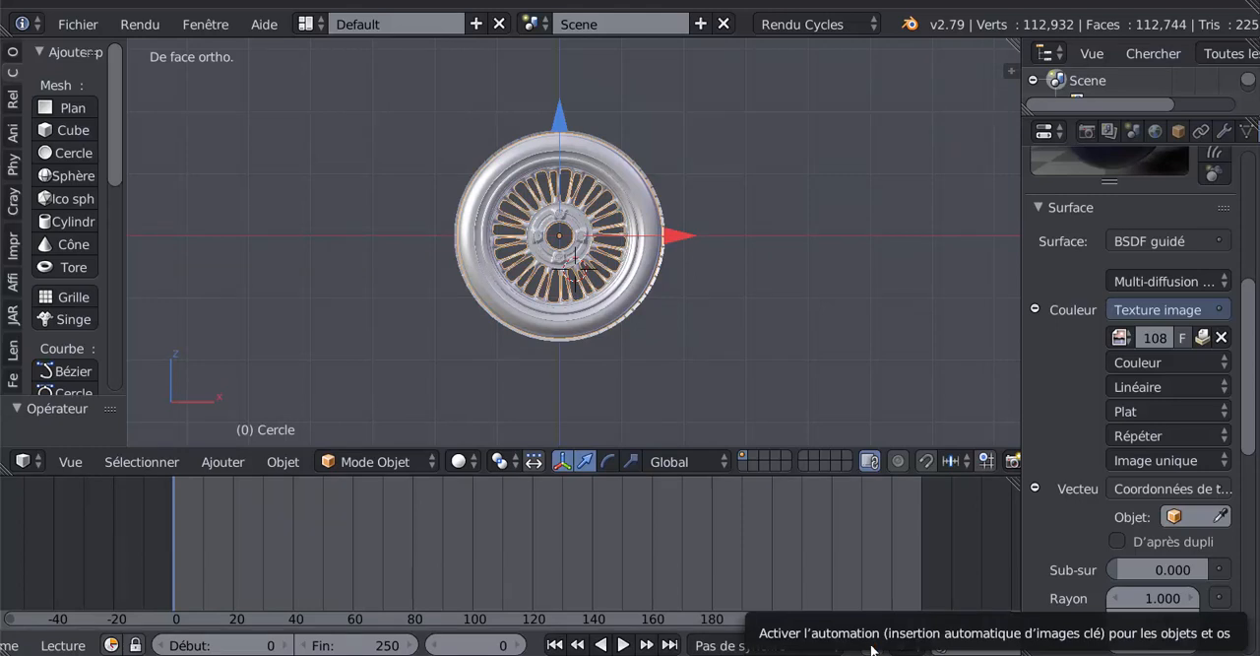
- Turn on automatic keyframing and record a location keyframe for the rim at frame 0
{"action": "left_click", "coordinate": [875, 645]}
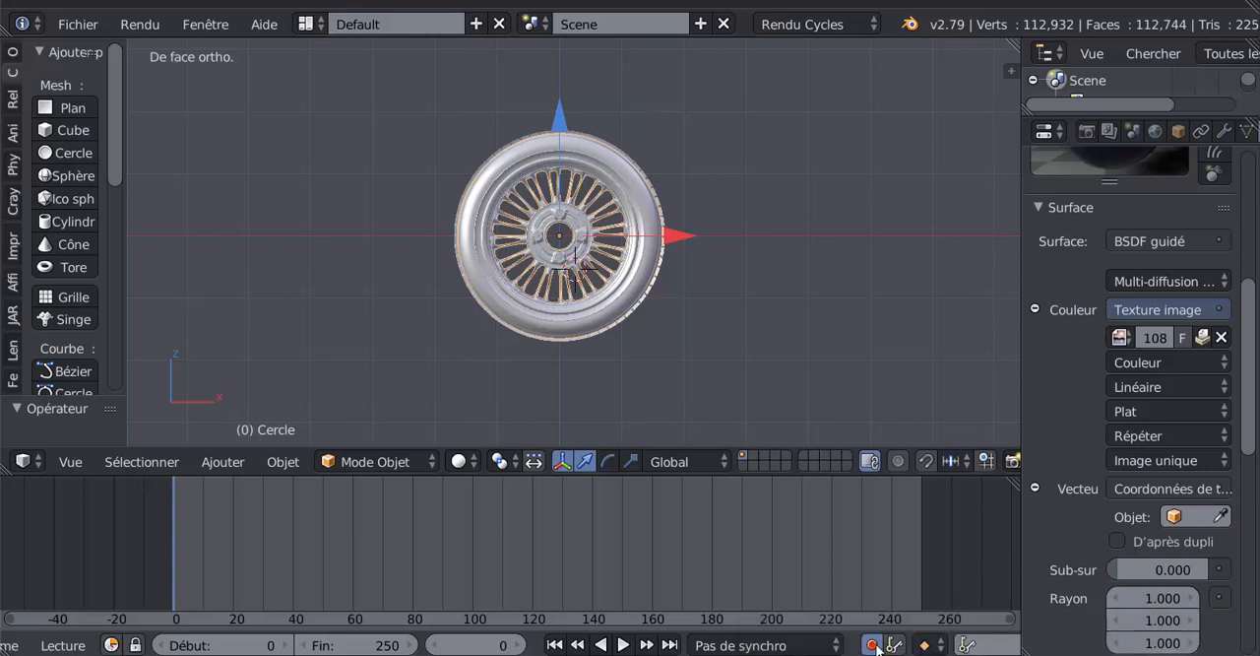
{"action": "left_click", "coordinate": [873, 643]}
{"action": "left_click", "coordinate": [874, 647]}
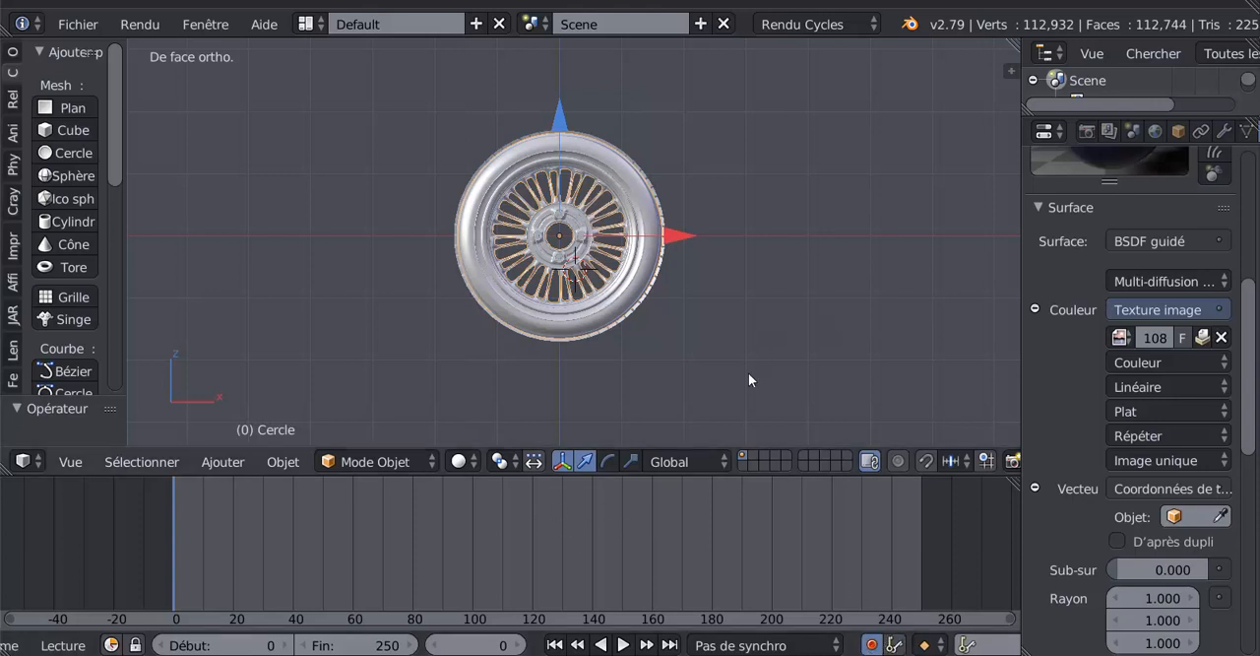
{"action": "left_click", "coordinate": [560, 121]}
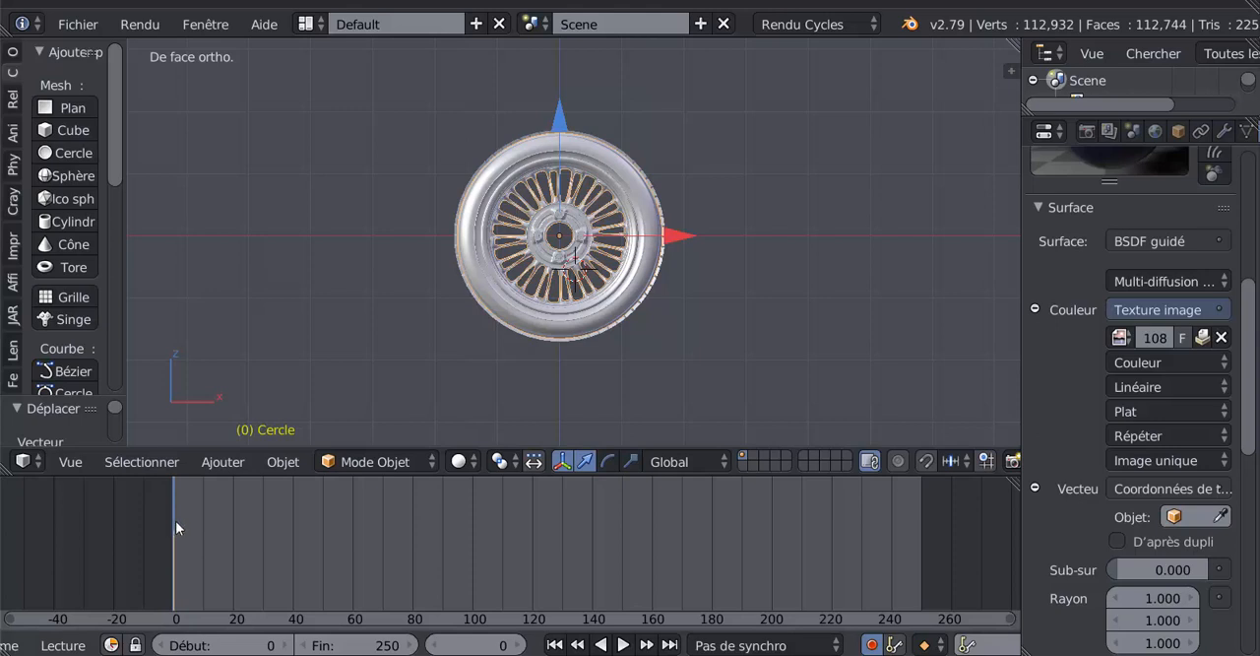
- Move the current frame to 250 and widen the 3D view by narrowing the properties area
{"action": "left_click_drag", "start_coordinate": [175, 532], "coordinate": [671, 531]}
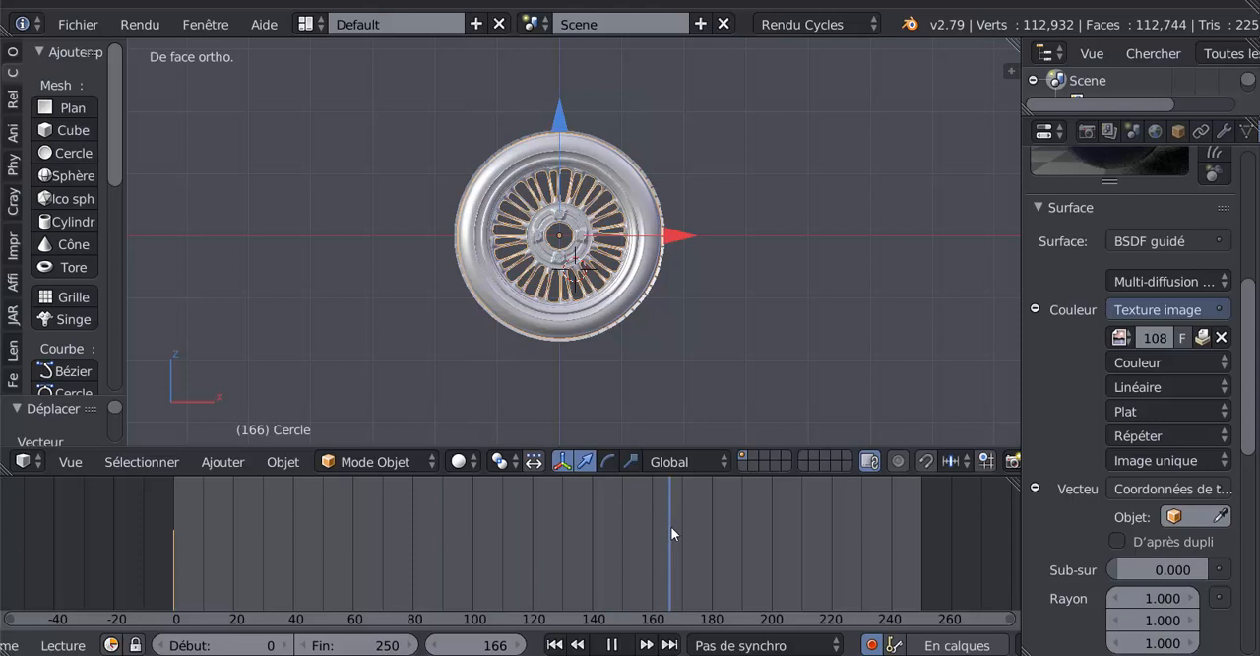
{"action": "left_click_drag", "start_coordinate": [670, 533], "coordinate": [923, 537]}
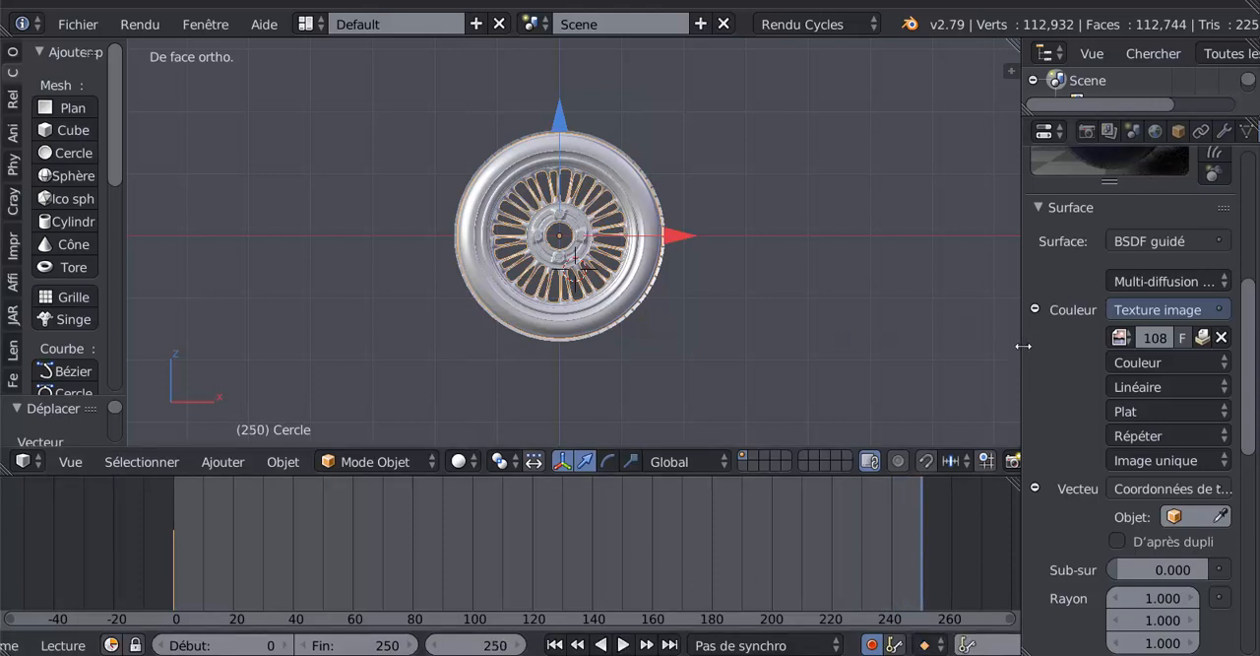
{"action": "left_click_drag", "start_coordinate": [1024, 346], "coordinate": [1094, 347]}
{"action": "scroll", "coordinate": [811, 340], "scroll_direction": "up", "scroll_amount": 1}
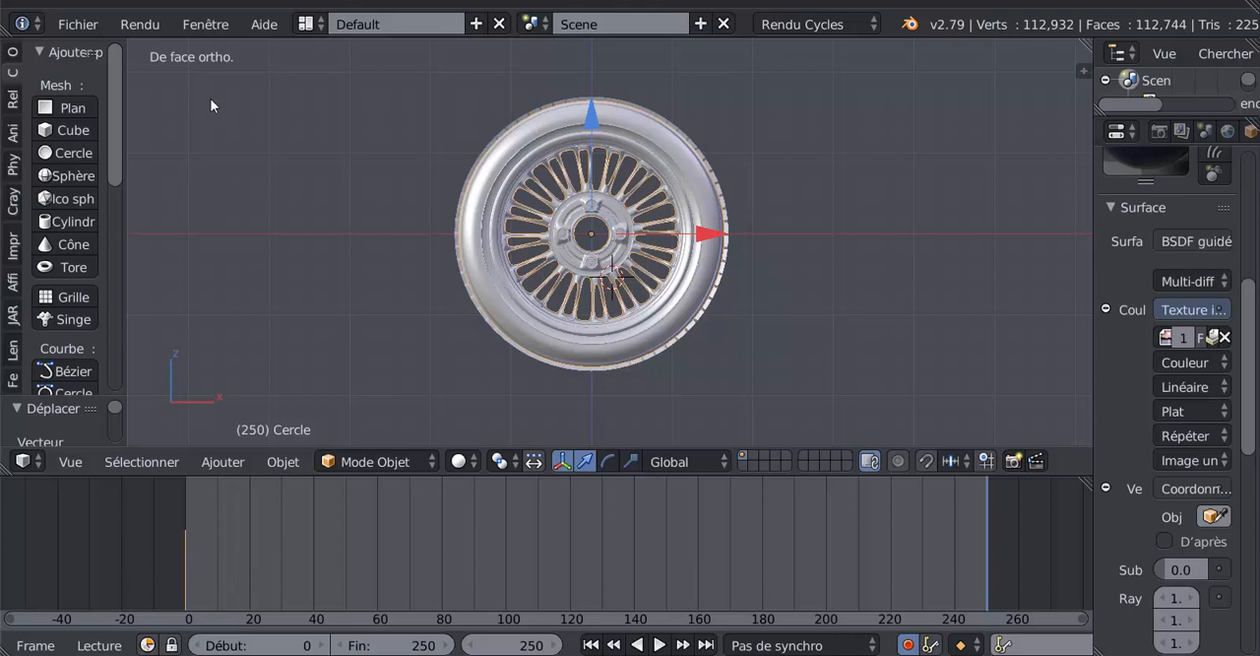
{"action": "left_click", "coordinate": [264, 23]}
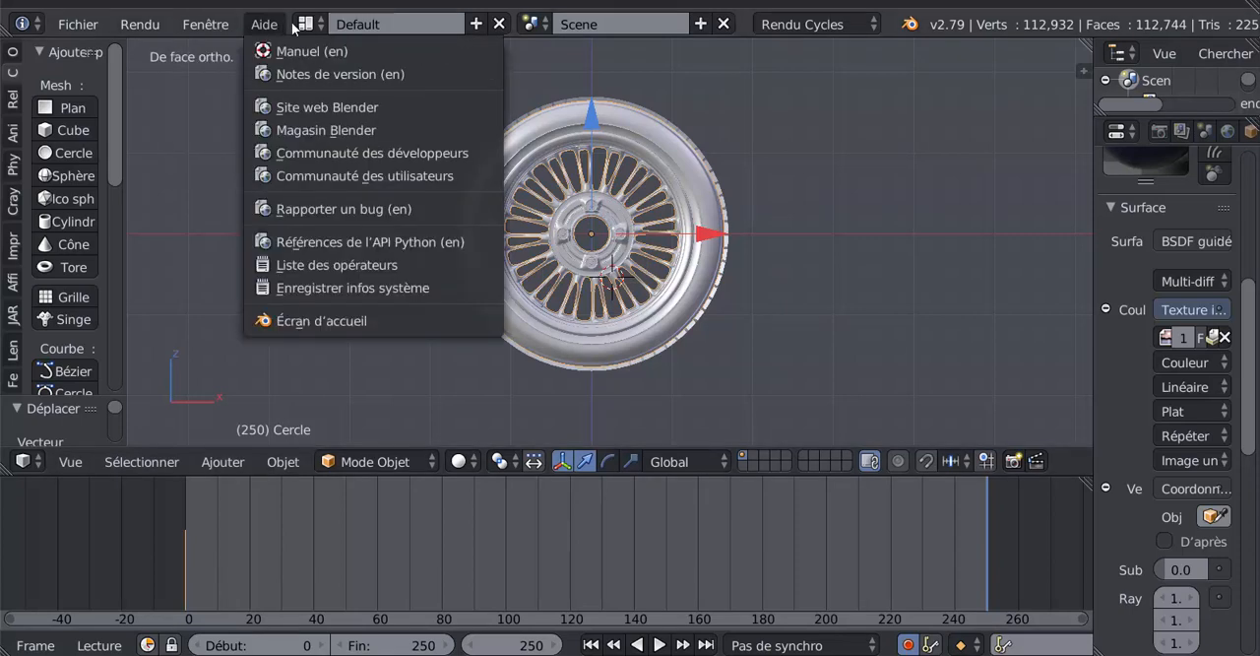
{"action": "left_click", "coordinate": [305, 25]}
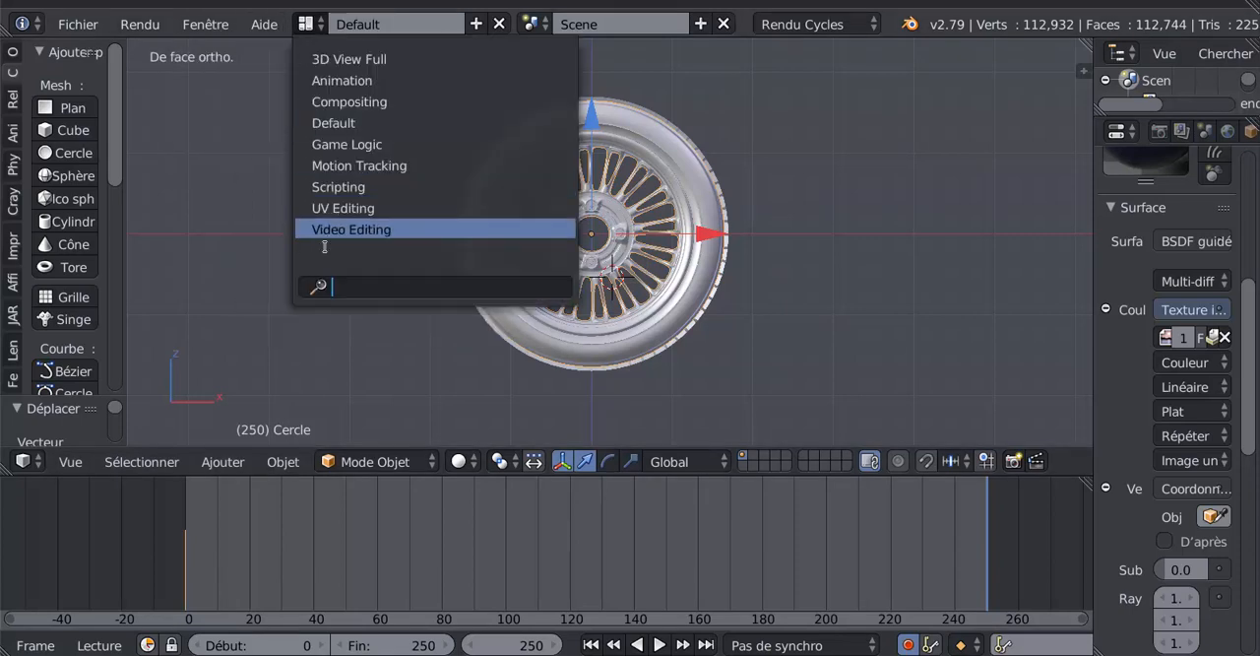
{"action": "left_click", "coordinate": [109, 551]}
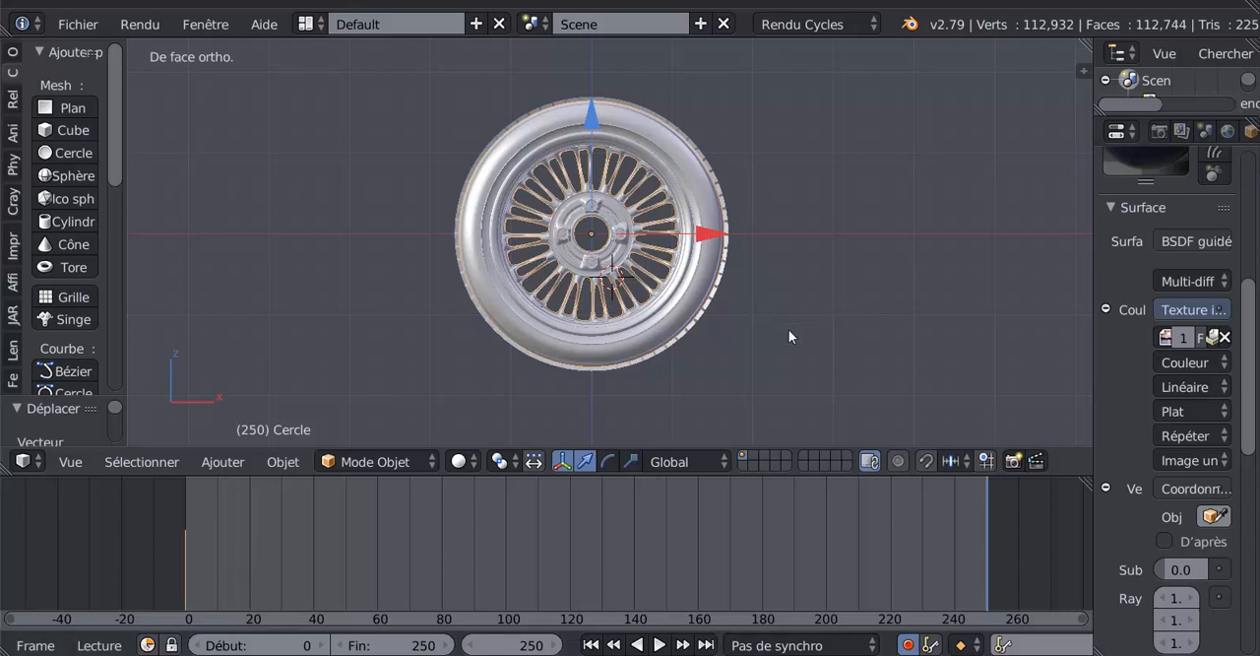
- Return the current frame to 250 and rotate the wheel about 547° in front view with automatic keyframing on
{"action": "key", "text": "shift+alt+a"}
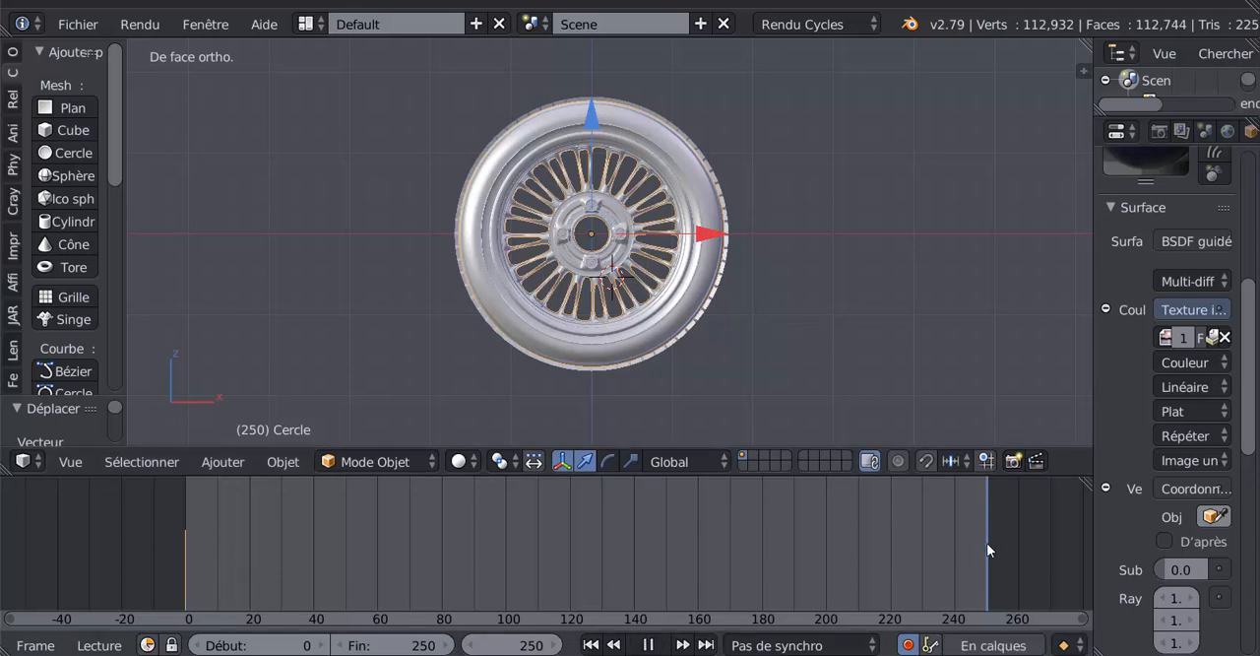
{"action": "left_click_drag", "start_coordinate": [786, 567], "coordinate": [982, 564]}
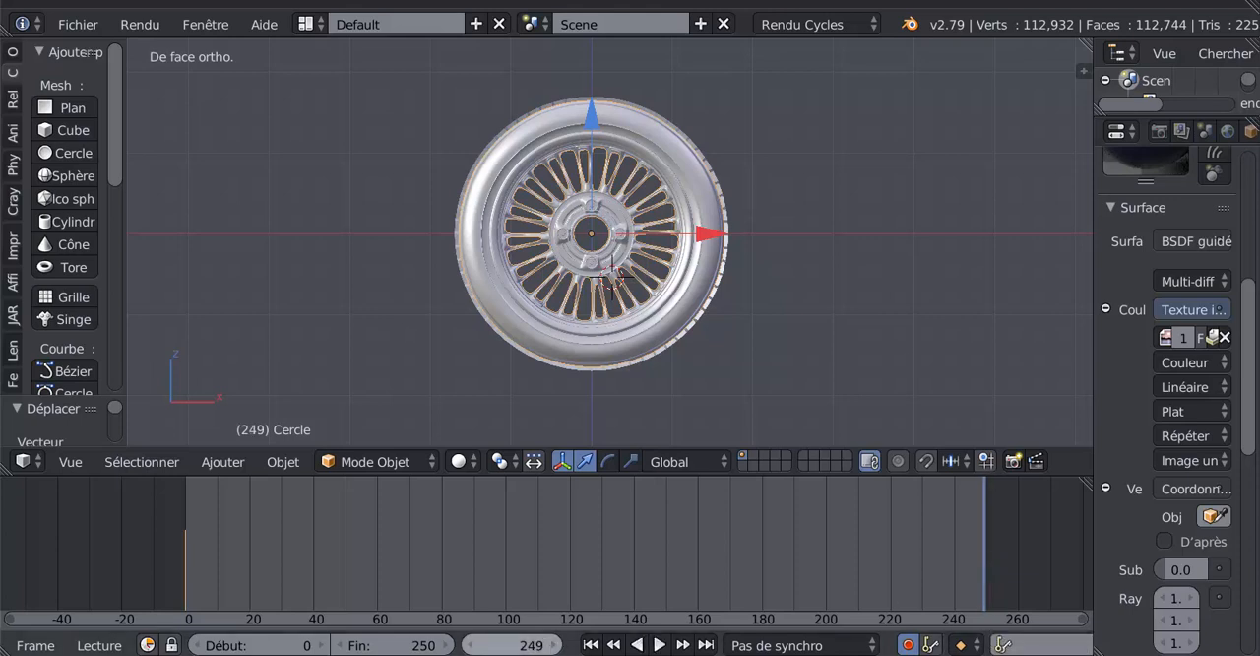
{"action": "left_click", "coordinate": [555, 645]}
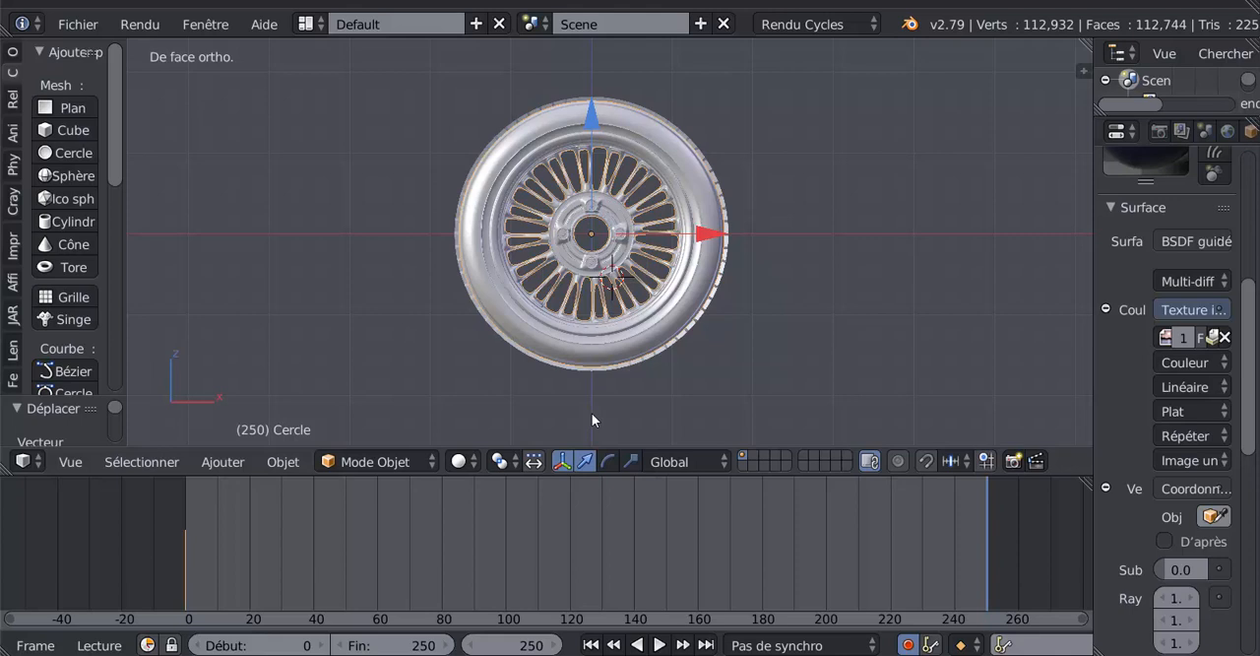
{"action": "key", "text": "r"}
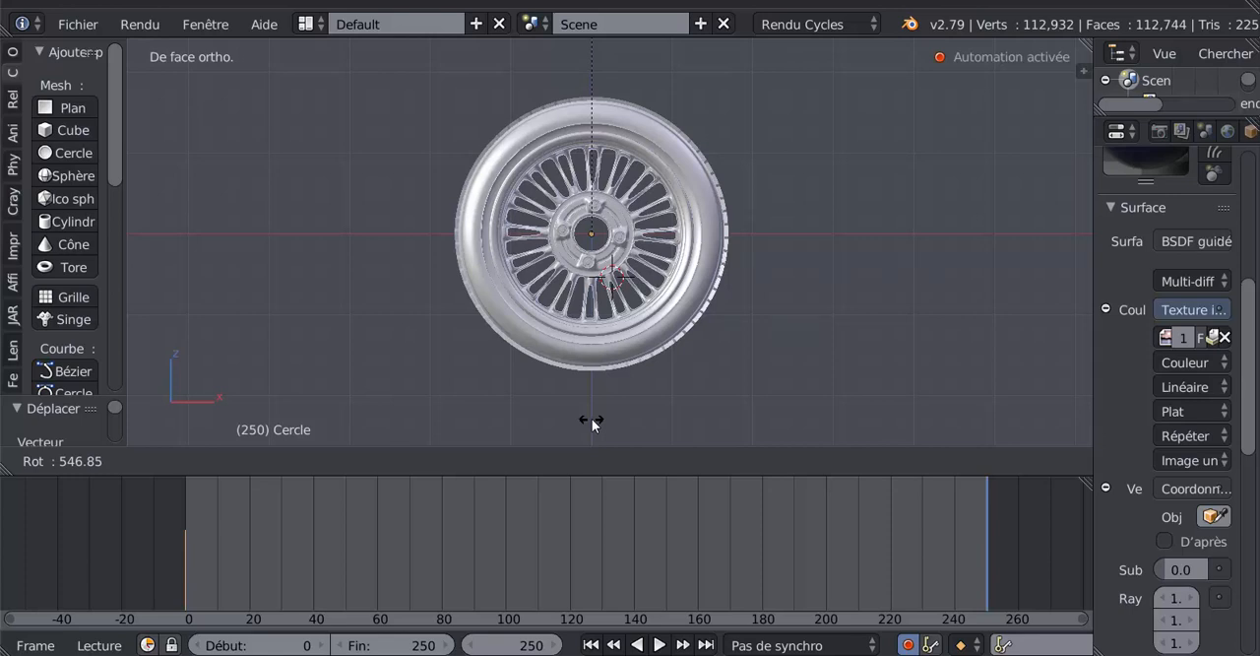
{"action": "left_click", "coordinate": [592, 422]}
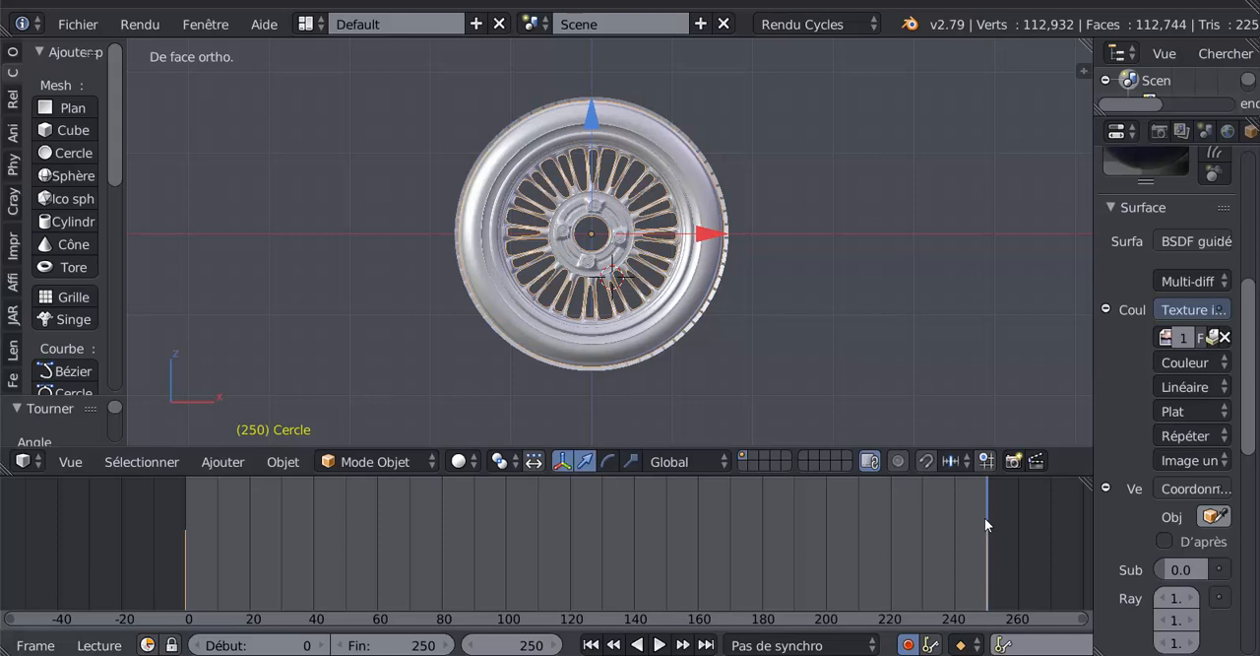
- Preview the wheel's rotation by scrubbing and playing the timeline, and examine the end keyframe
{"action": "key", "text": "shift+alt+a"}
{"action": "left_click_drag", "start_coordinate": [264, 520], "coordinate": [985, 502]}
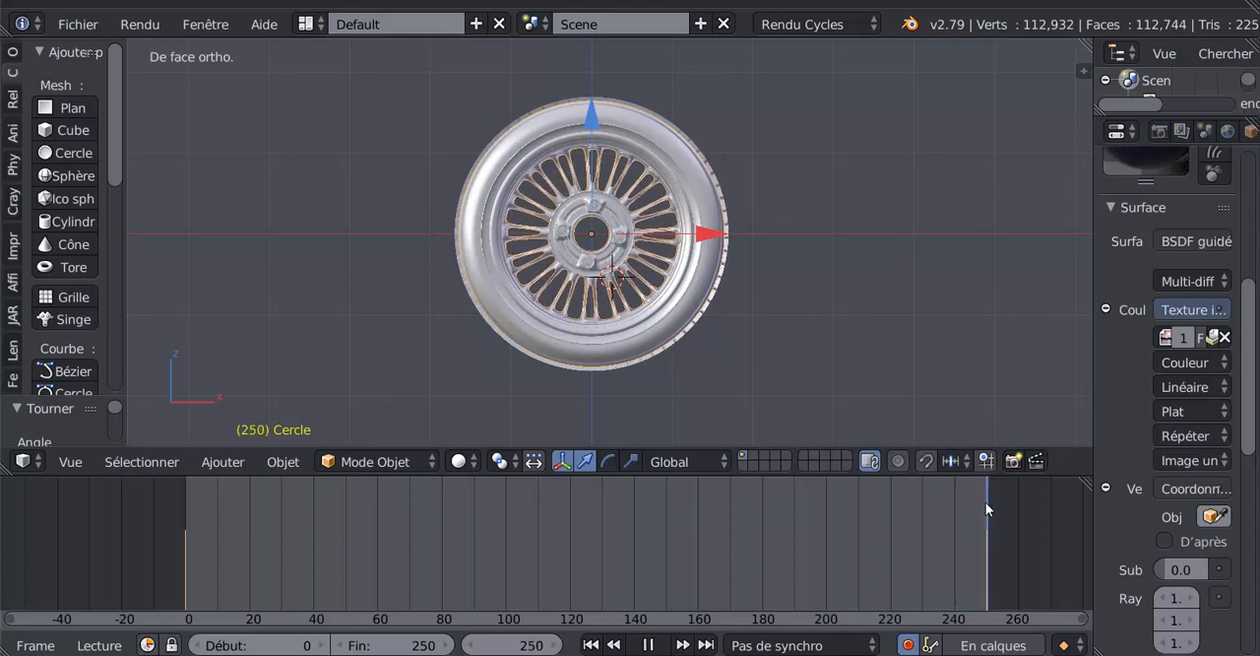
{"action": "key", "text": "alt+a"}
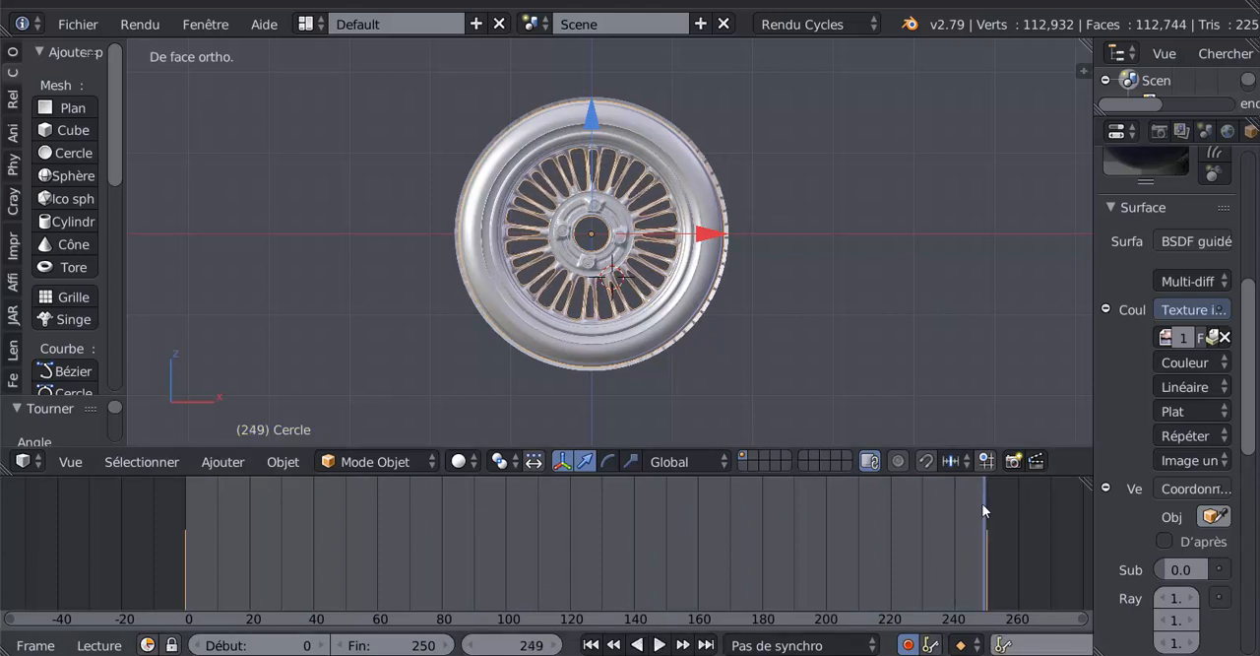
{"action": "key", "text": "alt+a"}
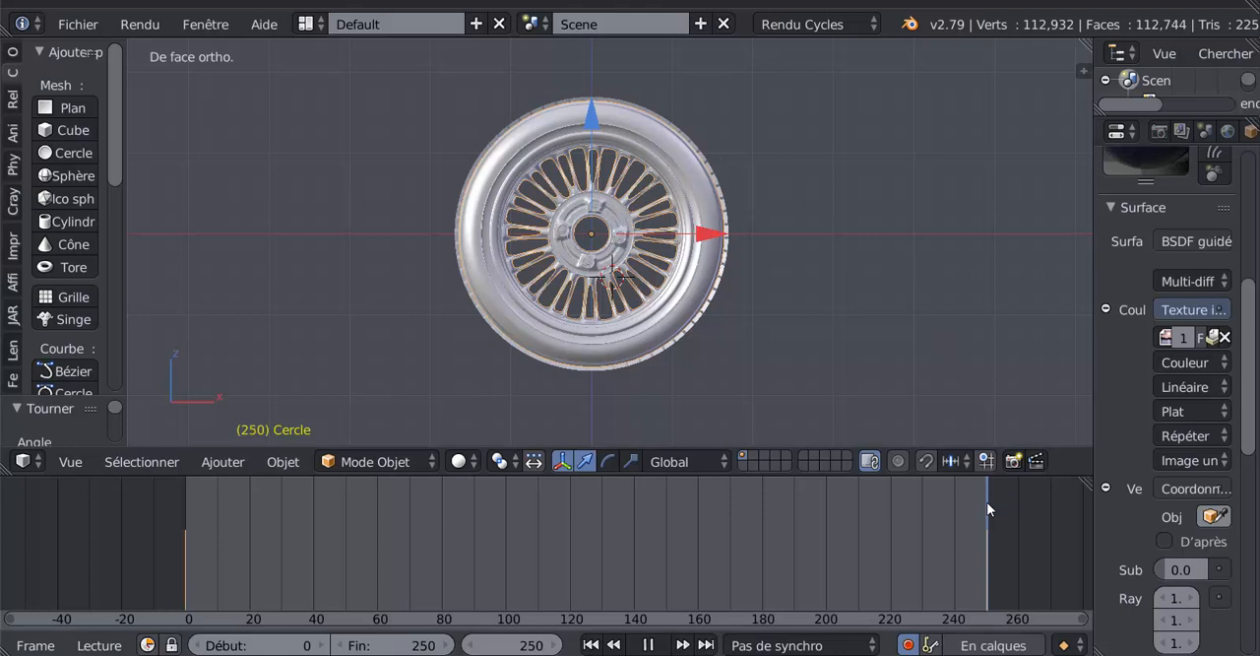
{"action": "key", "text": "alt+a"}
{"action": "scroll", "coordinate": [923, 545], "scroll_direction": "up", "scroll_amount": 4}
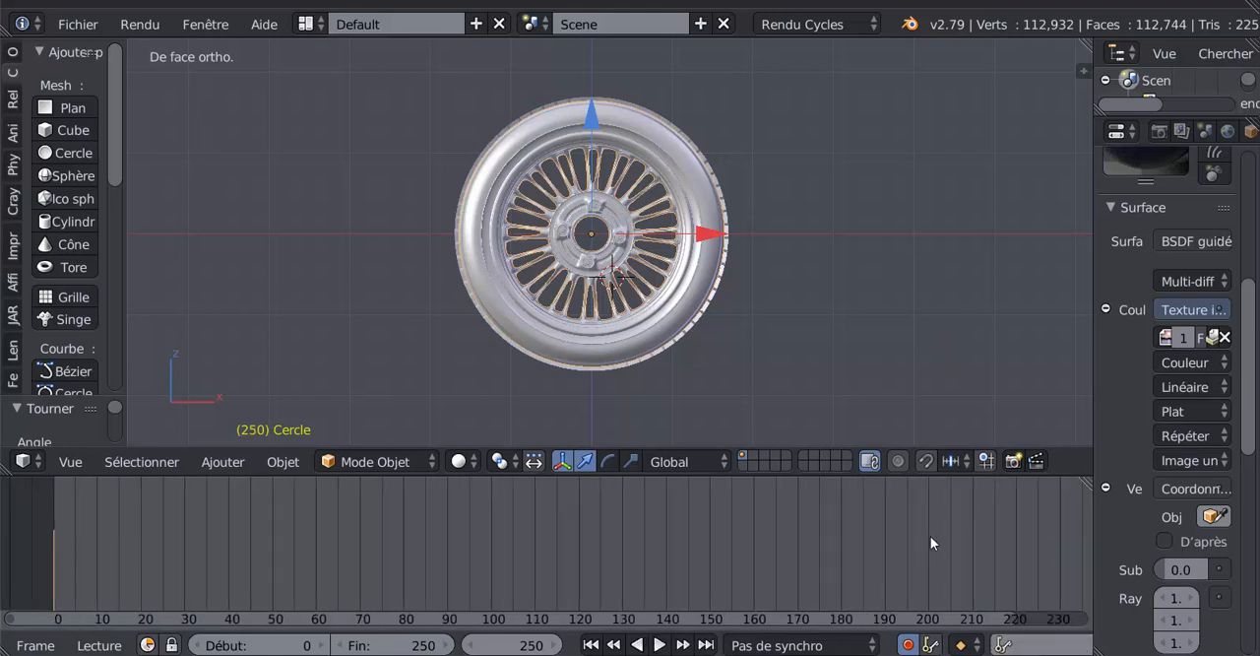
{"action": "middle_click_drag", "start_coordinate": [930, 536], "coordinate": [502, 527]}
{"action": "scroll", "coordinate": [502, 528], "scroll_direction": "up", "scroll_amount": 4}
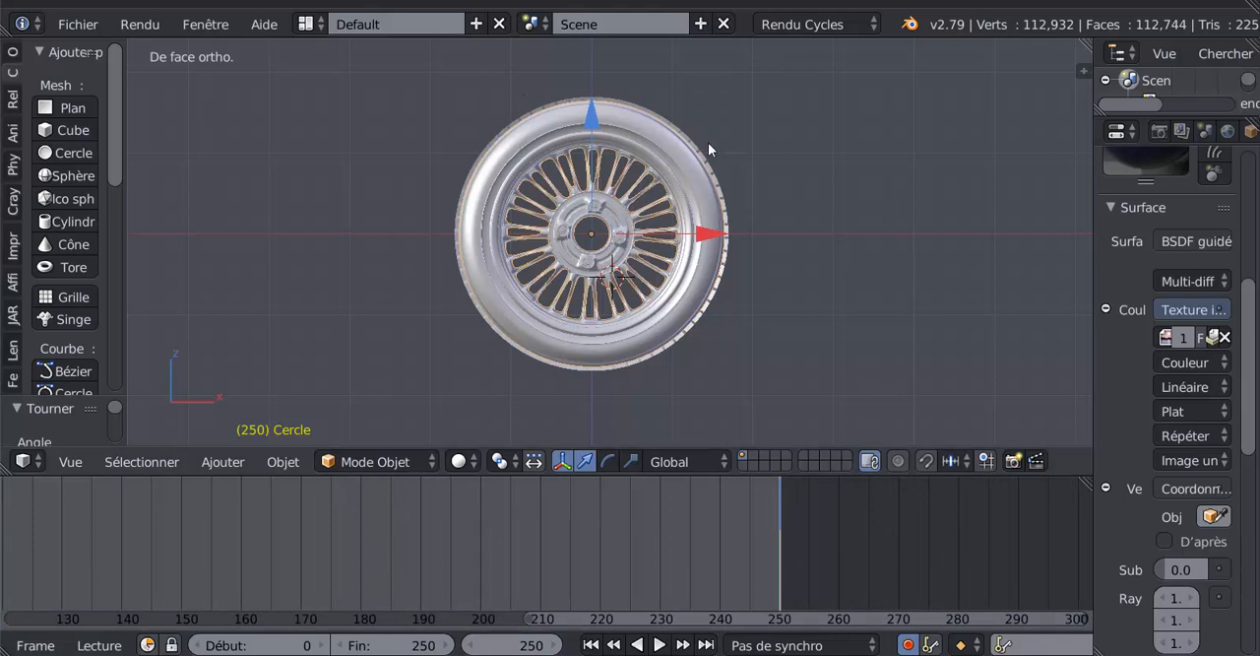
- Switch to top orthographic view and rotate the wheel about 360° at frame 250
{"action": "key", "text": "KP_7"}
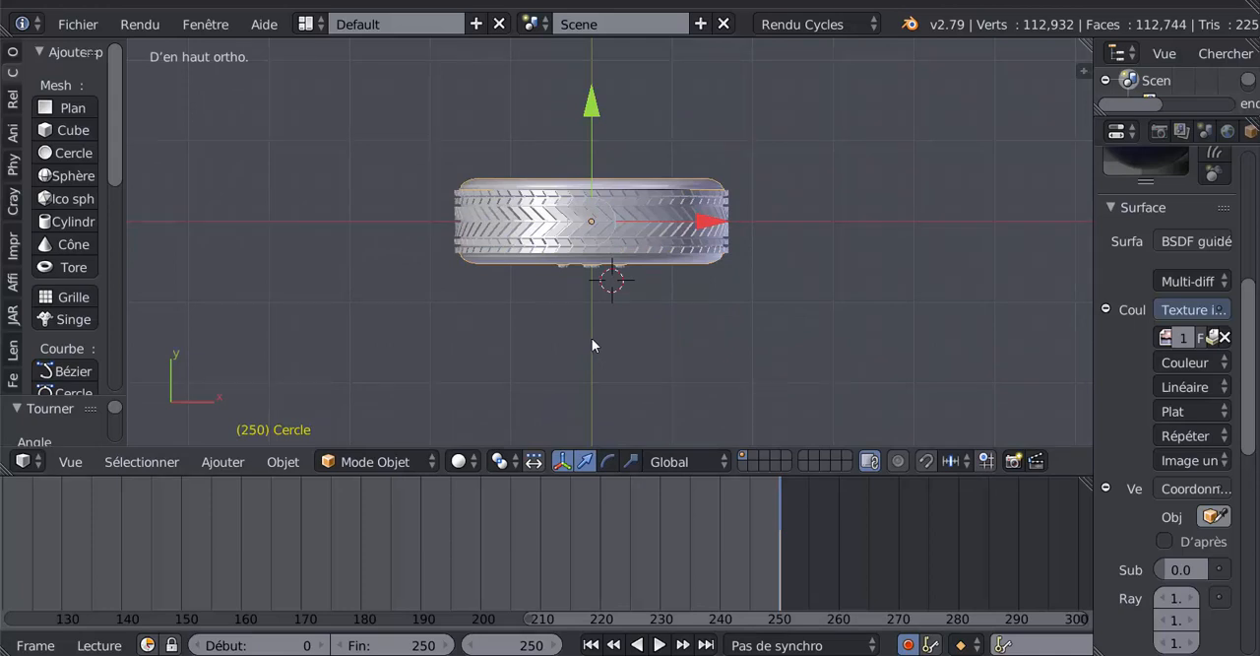
{"action": "key", "text": "r"}
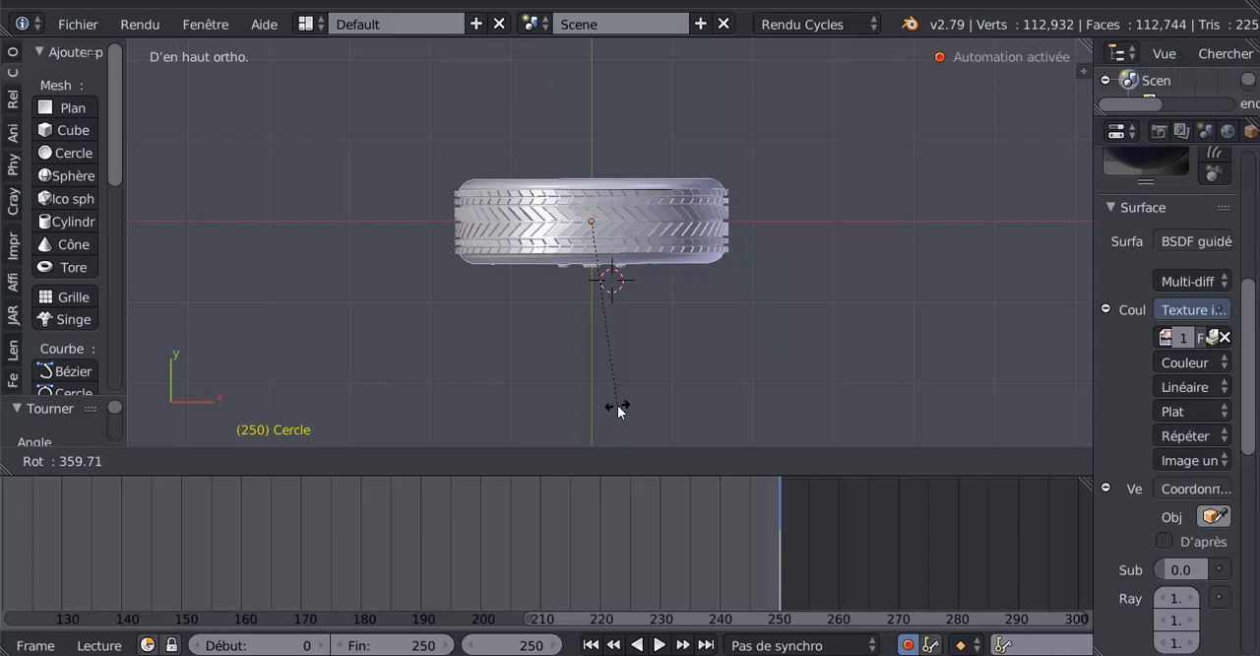
{"action": "left_click", "coordinate": [618, 406]}
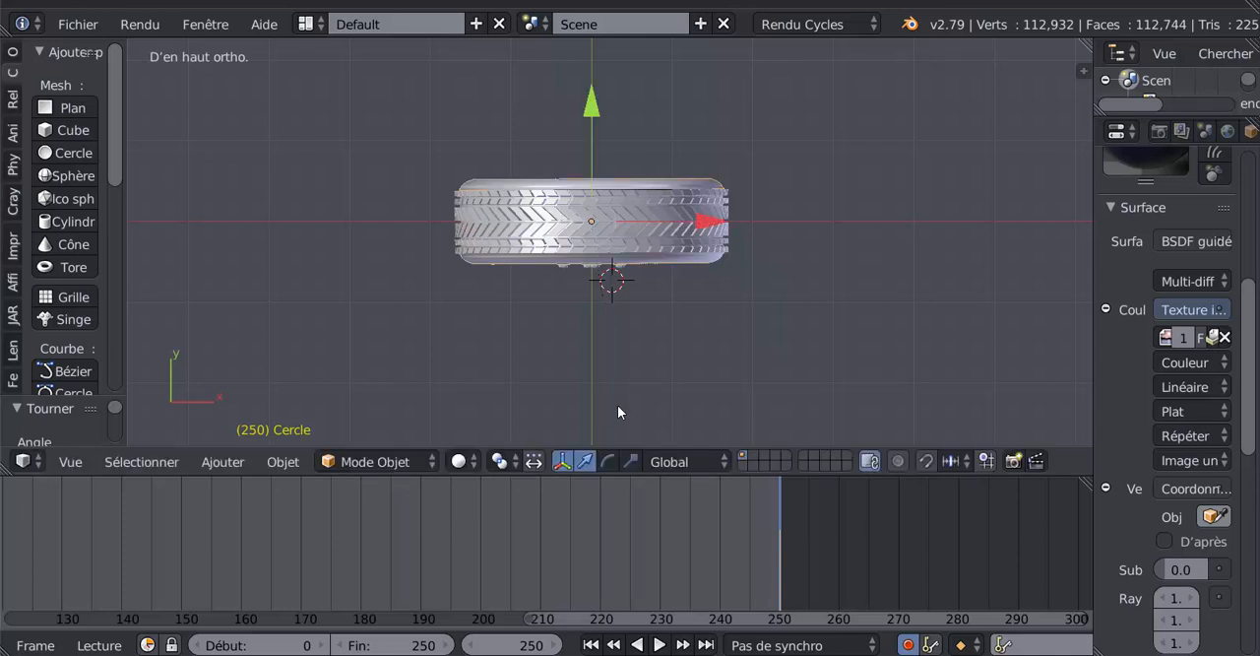
- Scrub back to frame 164 in a perspective-angled user view to examine the wheel's combined rotation
{"action": "left_click_drag", "start_coordinate": [749, 525], "coordinate": [600, 489]}
{"action": "middle_click_drag", "start_coordinate": [630, 393], "coordinate": [663, 575]}
{"action": "left_click_drag", "start_coordinate": [604, 543], "coordinate": [266, 522]}
{"action": "scroll", "coordinate": [706, 347], "scroll_direction": "down", "scroll_amount": 3}
{"action": "scroll", "coordinate": [528, 522], "scroll_direction": "down", "scroll_amount": 2}
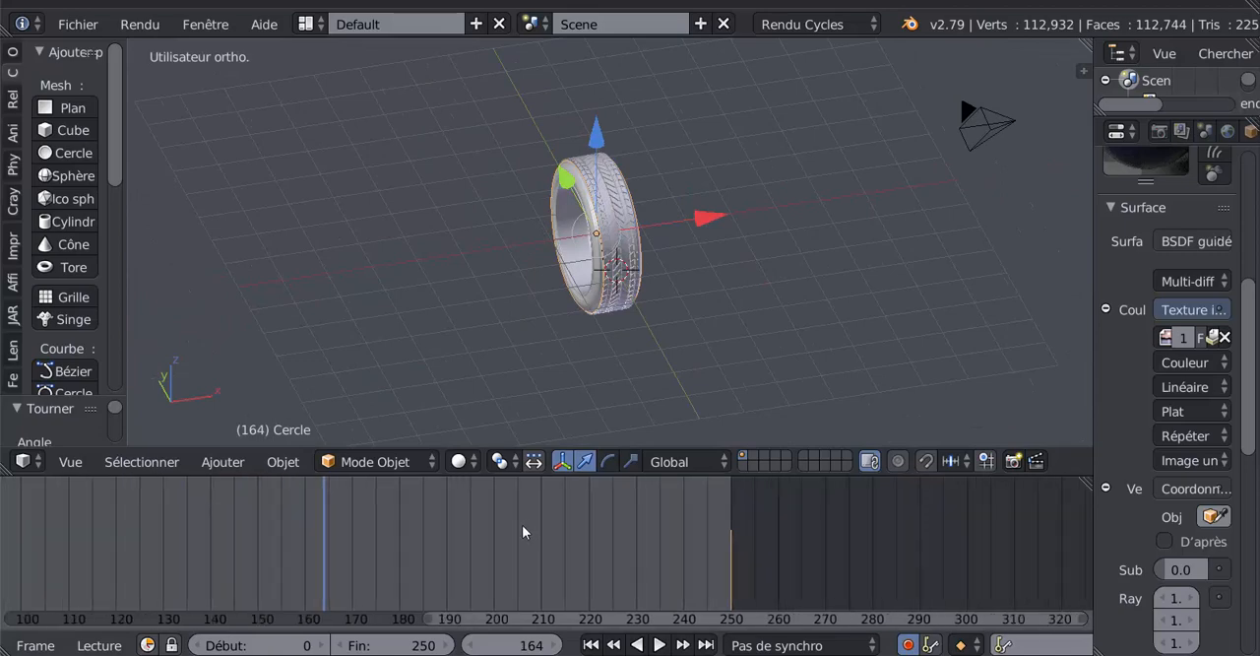
{"action": "scroll", "coordinate": [653, 538], "scroll_direction": "down", "scroll_amount": 2}
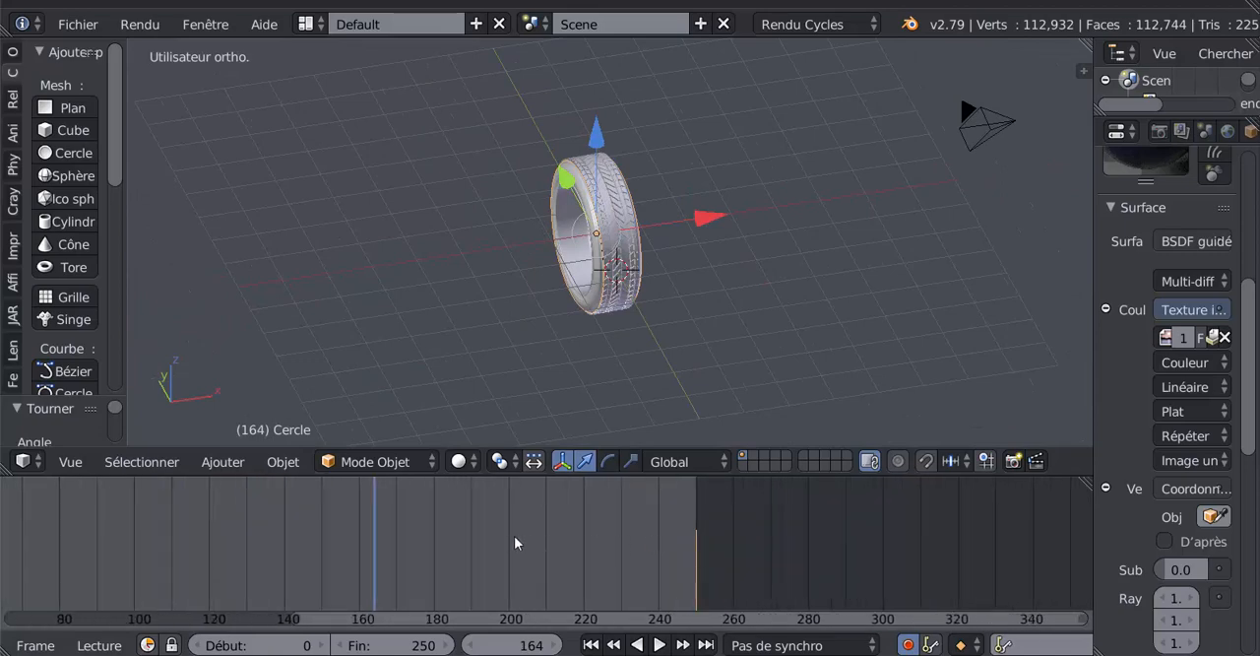
- Turn off automatic keyframing and play the wheel animation with the whole frame range in view
{"action": "middle_click_drag", "start_coordinate": [514, 536], "coordinate": [640, 543]}
{"action": "middle_click_drag", "start_coordinate": [760, 588], "coordinate": [860, 590]}
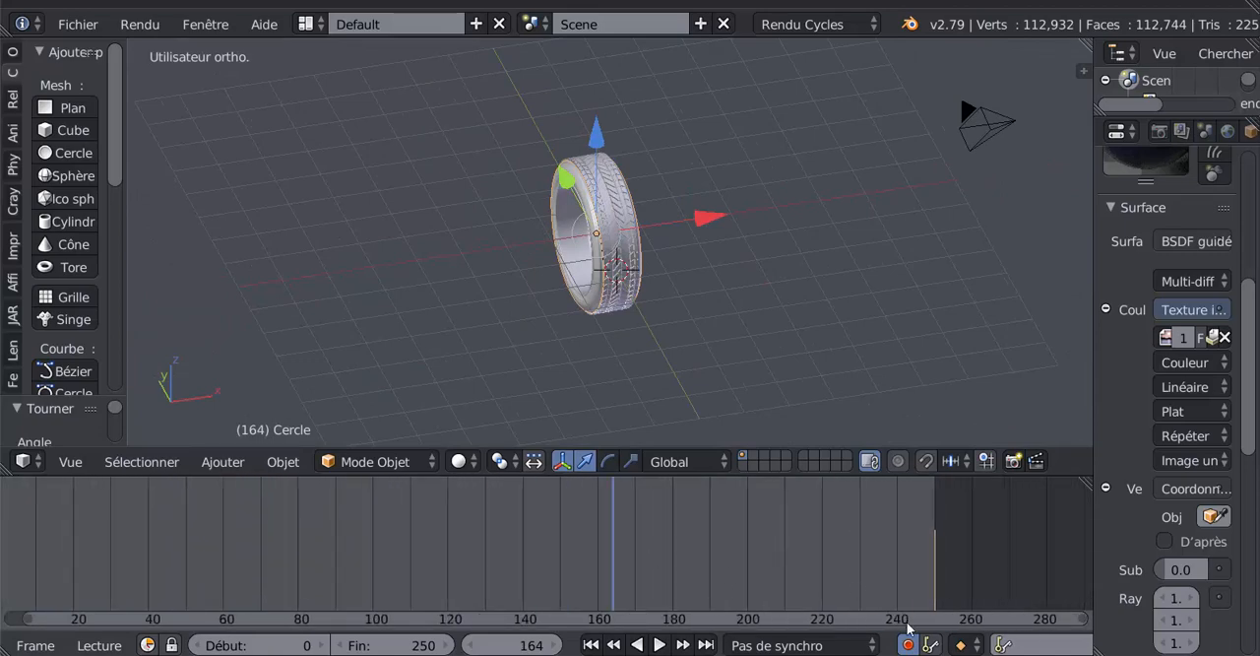
{"action": "left_click", "coordinate": [658, 645]}
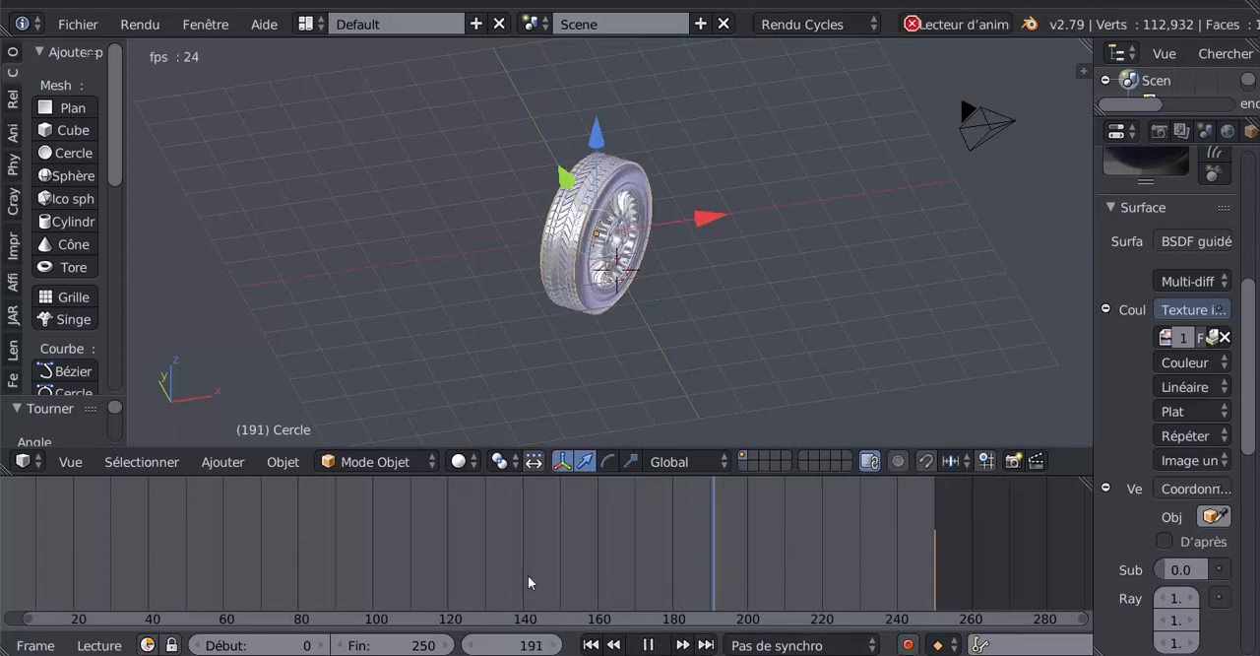
{"action": "scroll", "coordinate": [619, 548], "scroll_direction": "down", "scroll_amount": 2}
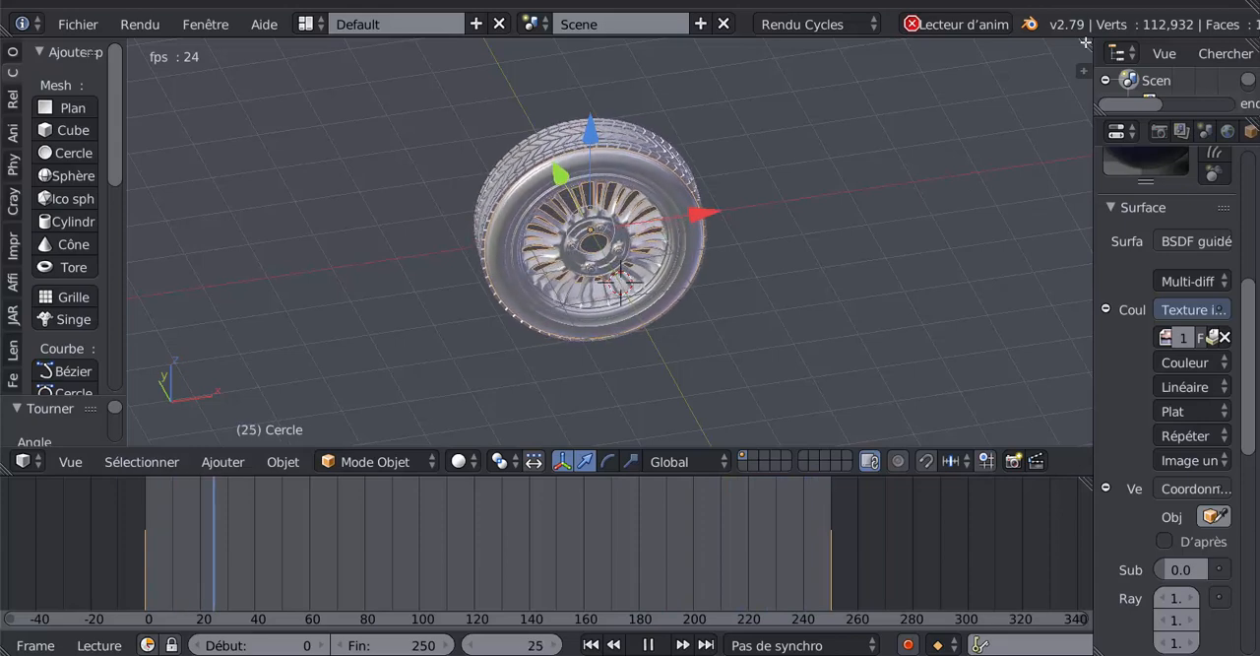
- Split the 3D view, turn the new area into a Dope Sheet, and narrow its channel list
{"action": "left_click_drag", "start_coordinate": [1084, 42], "coordinate": [729, 76]}
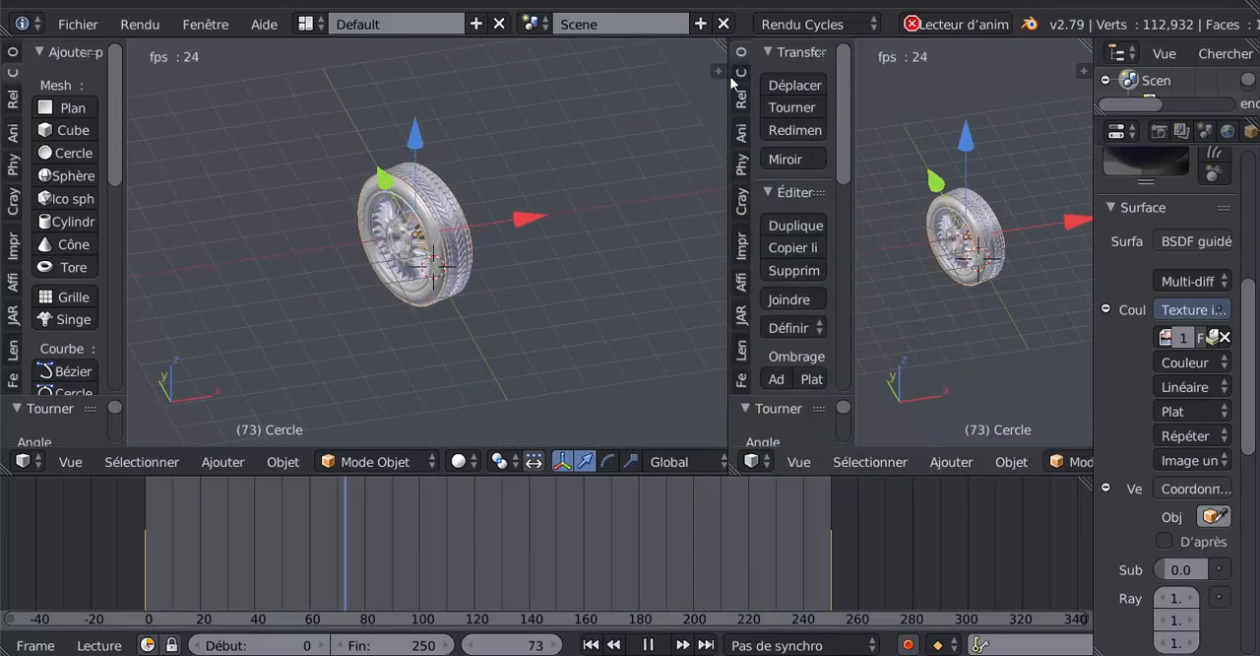
{"action": "left_click", "coordinate": [753, 460]}
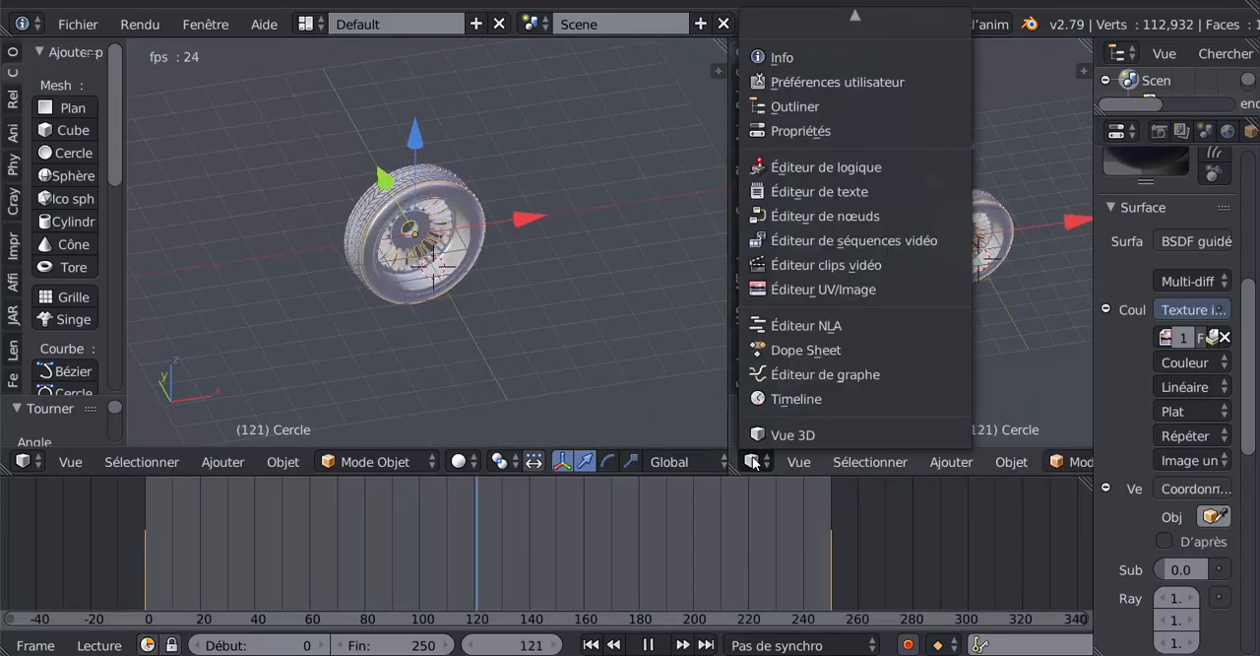
{"action": "left_click", "coordinate": [774, 350]}
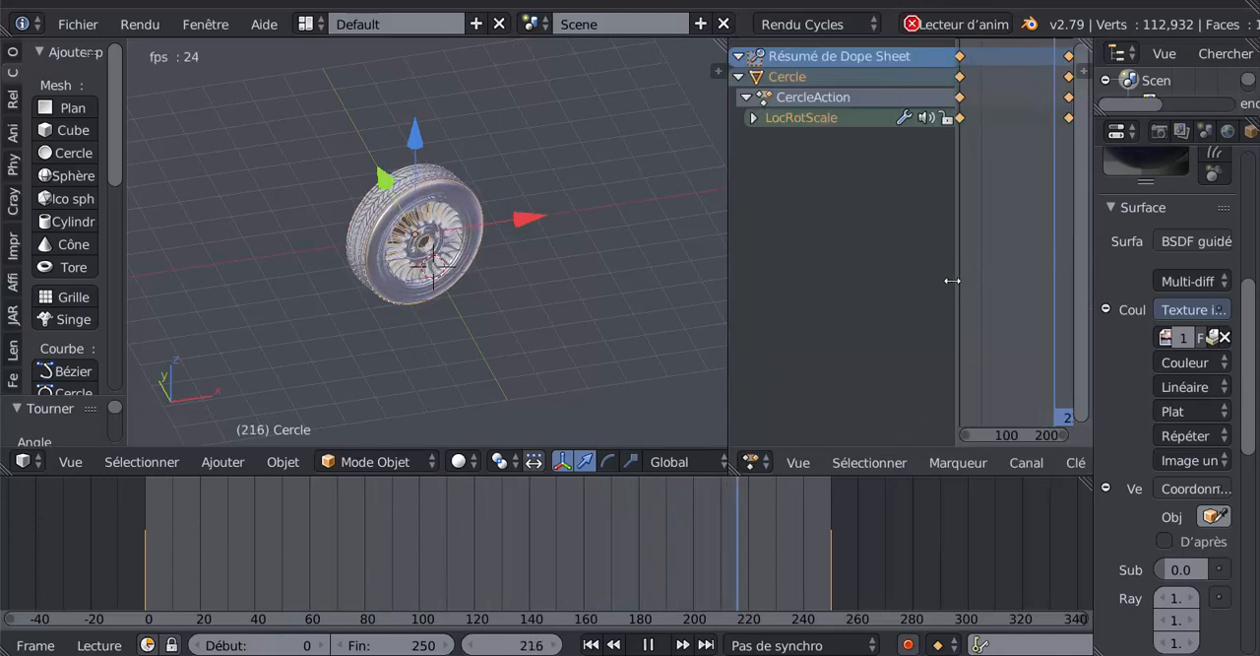
{"action": "left_click_drag", "start_coordinate": [953, 279], "coordinate": [853, 278]}
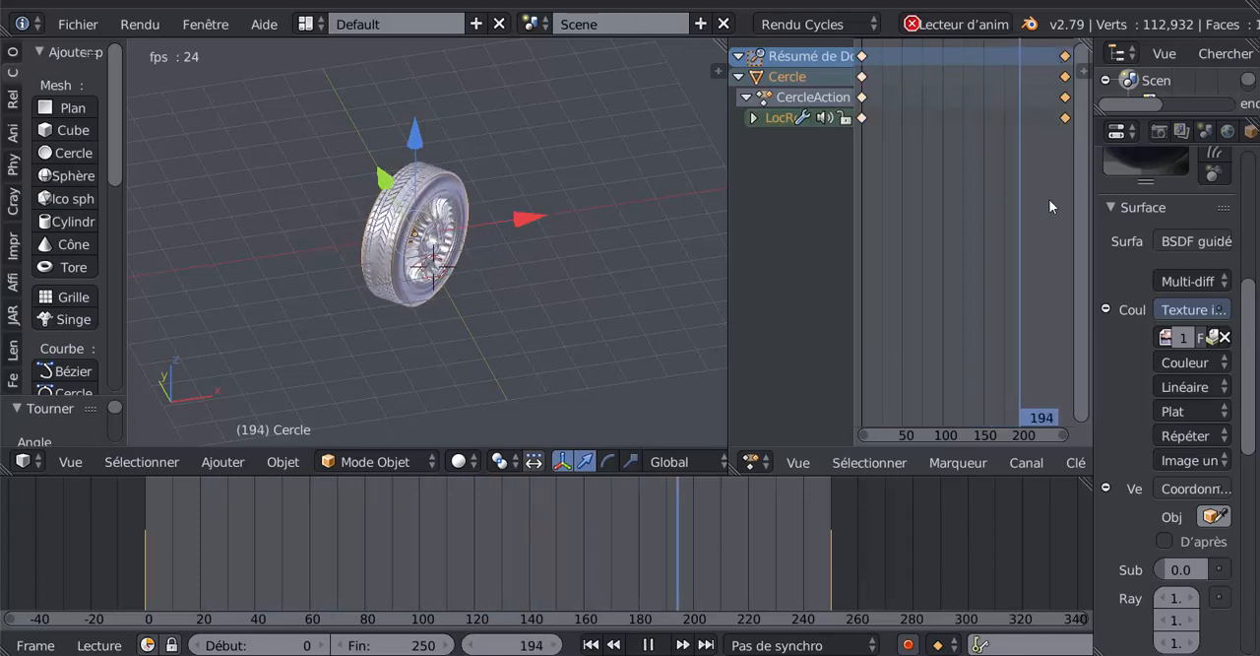
- Try moving the frame 250 keyframes about 101 frames earlier, cancel the move, and set all keyframes to linear interpolation
{"action": "key", "text": "g"}
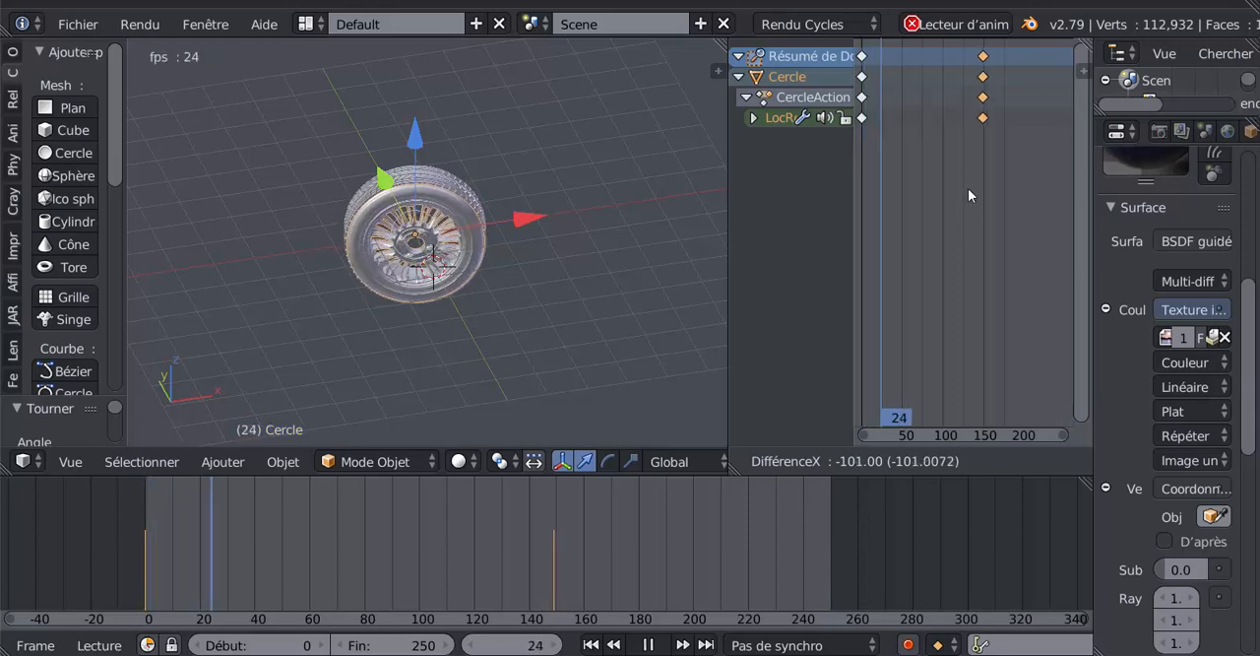
{"action": "key", "text": "Escape"}
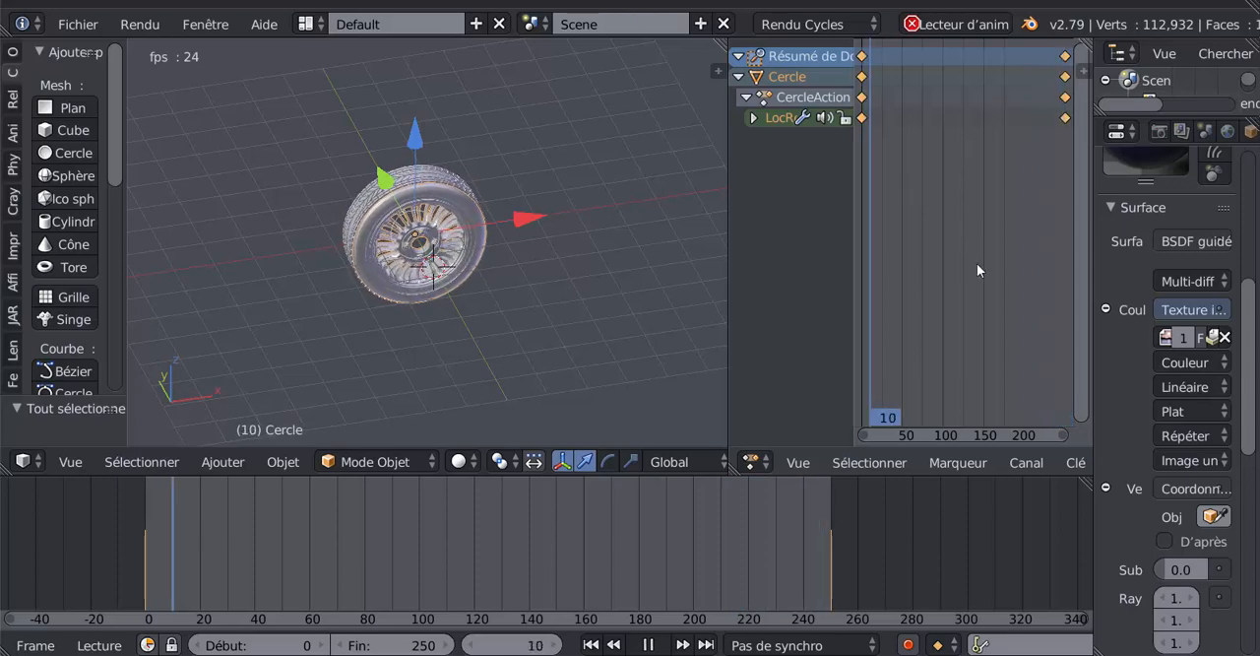
{"action": "key", "text": "t"}
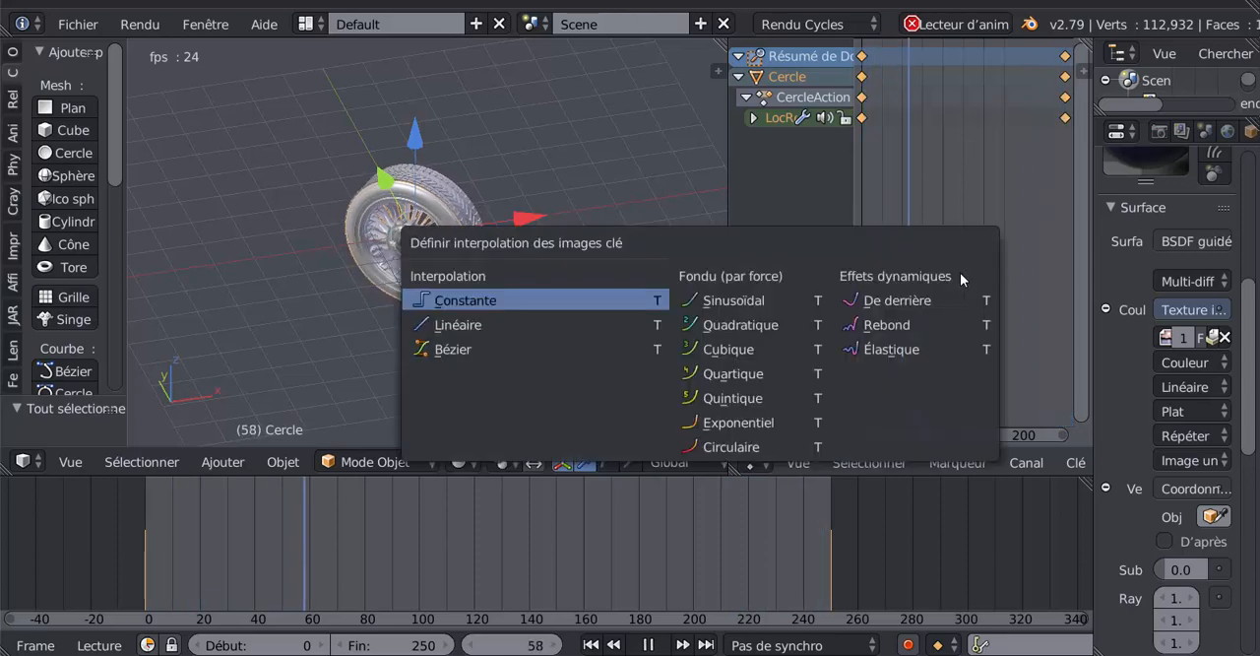
{"action": "left_click", "coordinate": [456, 325]}
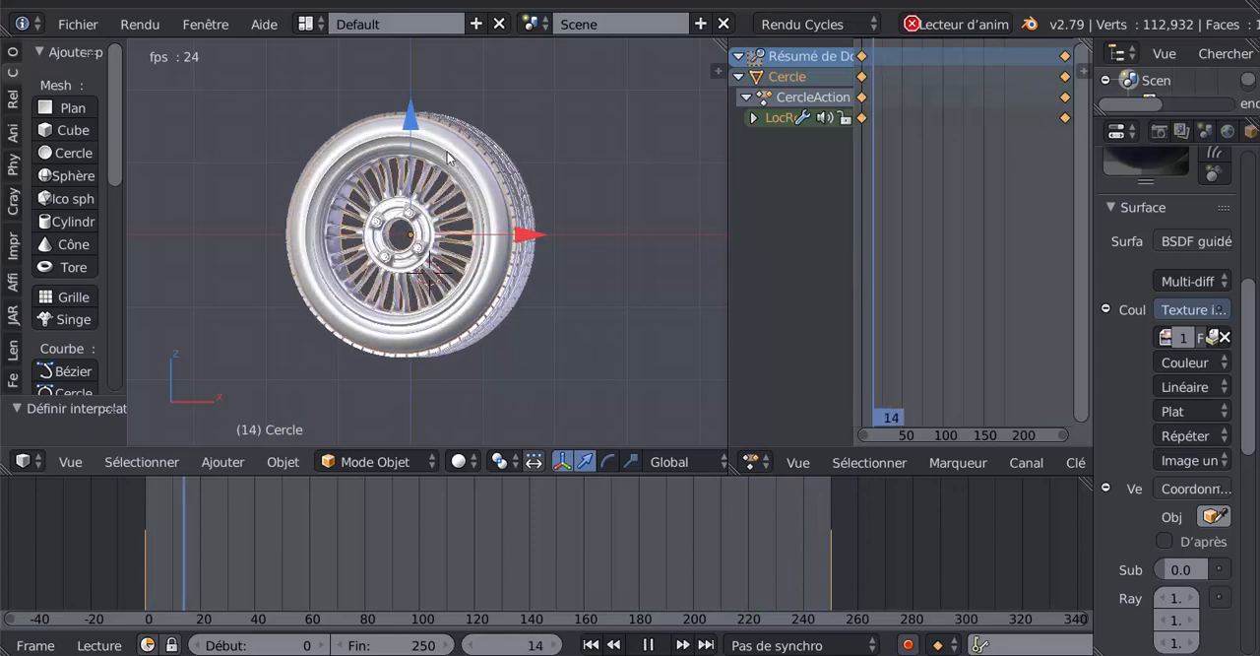
- Try start frames 1 and 2 while the animation plays, restore the start frame to 0, and stop playback
{"action": "left_click", "coordinate": [322, 646]}
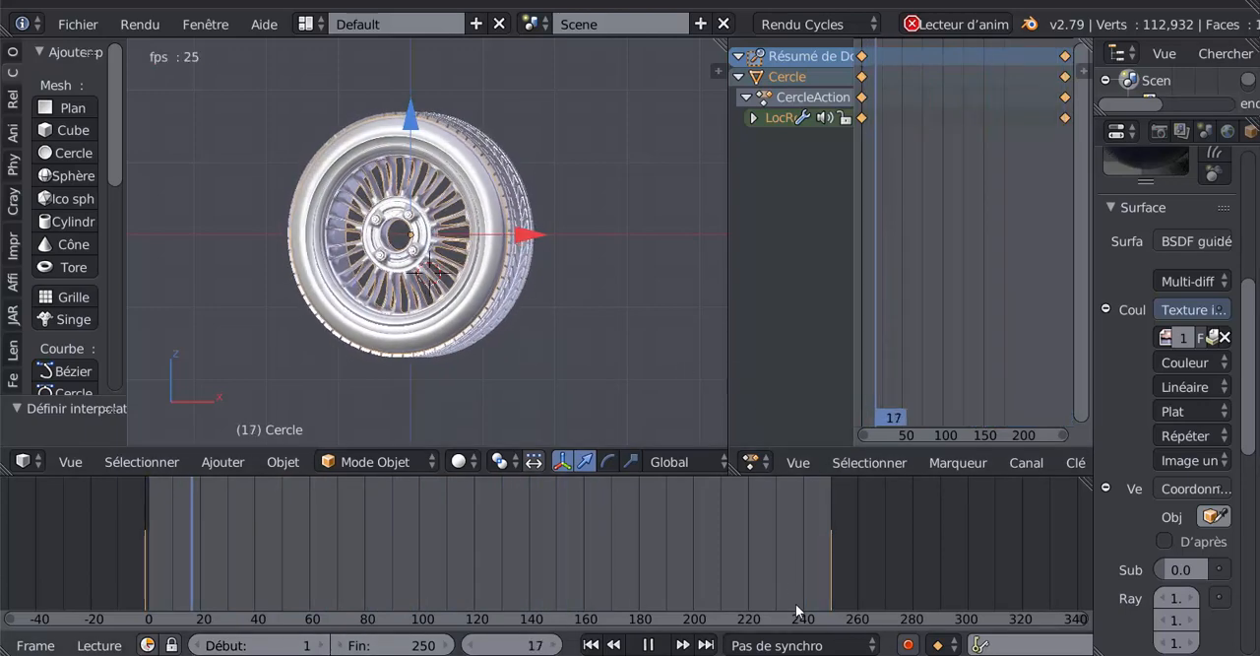
{"action": "left_click", "coordinate": [777, 579]}
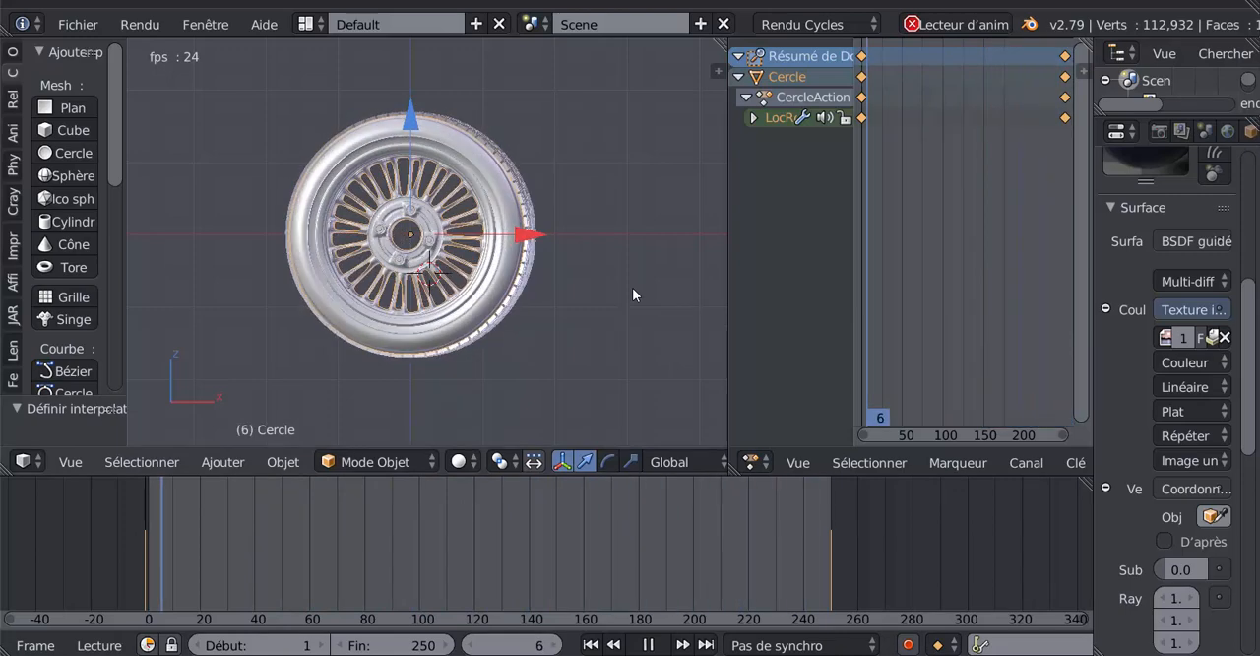
{"action": "left_click", "coordinate": [322, 645]}
{"action": "left_click", "coordinate": [812, 555]}
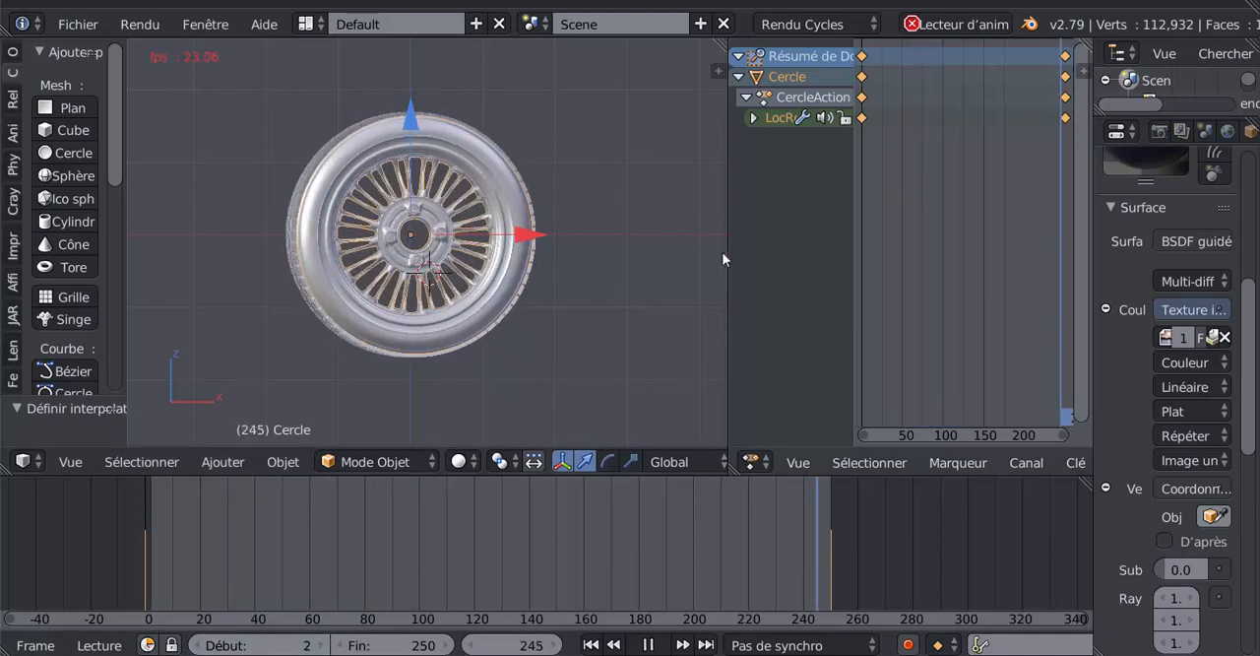
{"action": "left_click", "coordinate": [678, 591]}
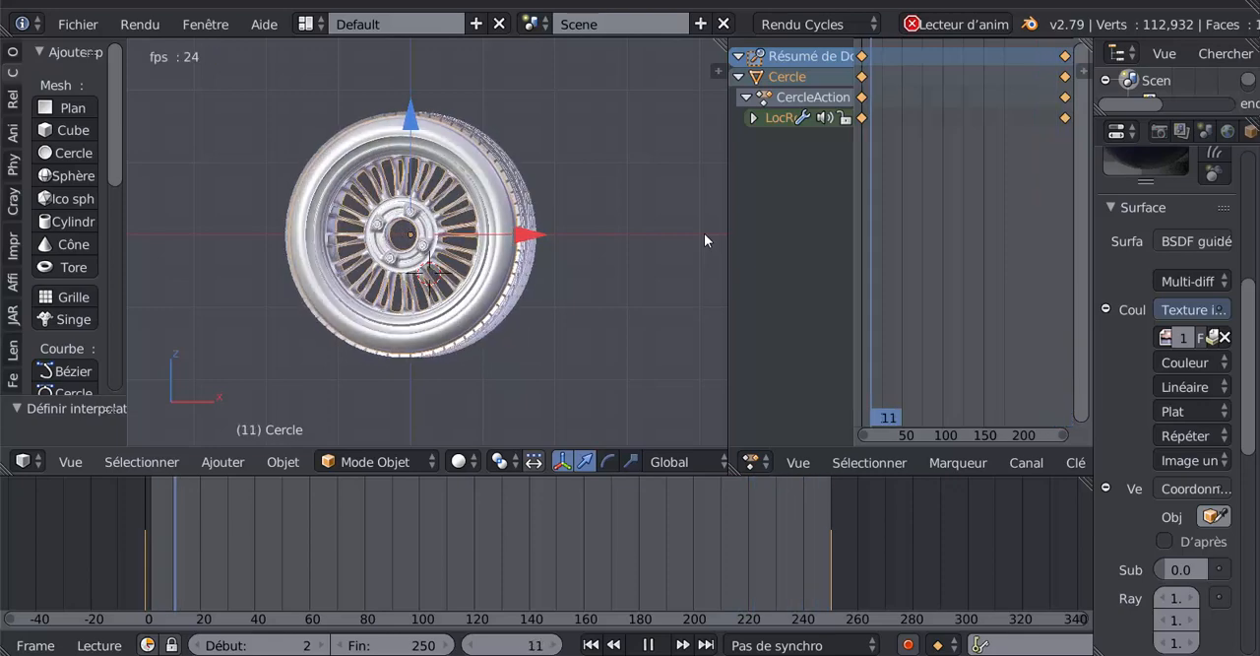
{"action": "left_click", "coordinate": [196, 645]}
{"action": "left_click", "coordinate": [196, 645]}
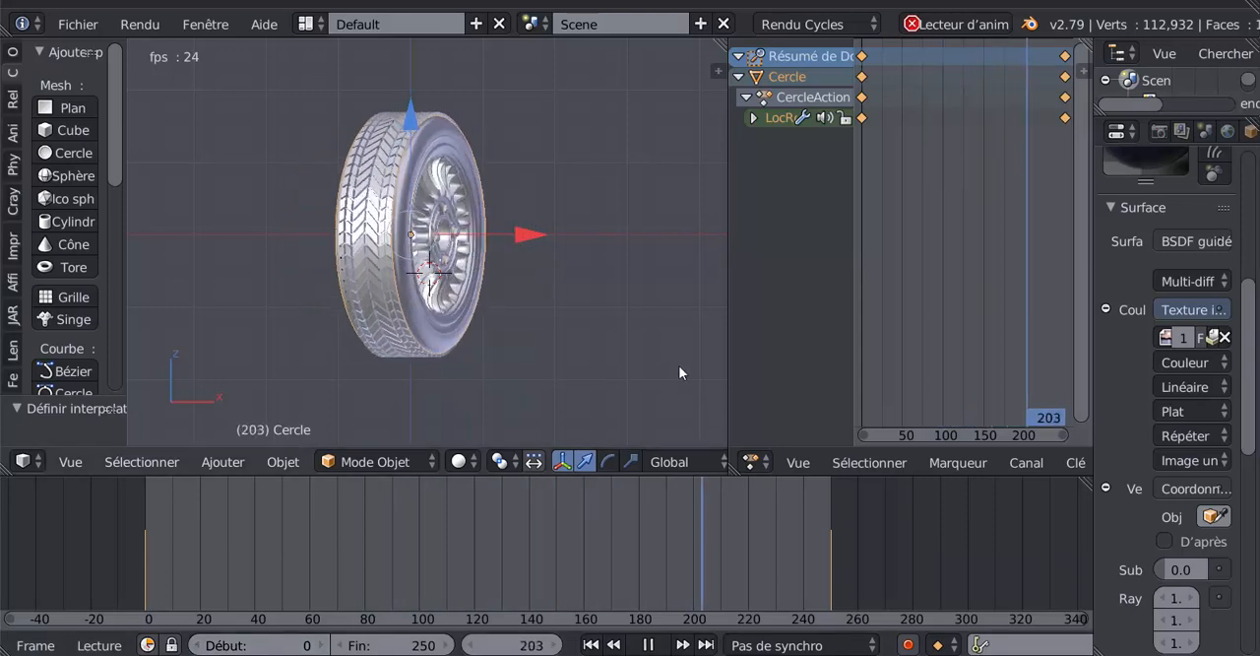
{"action": "left_click", "coordinate": [647, 645]}
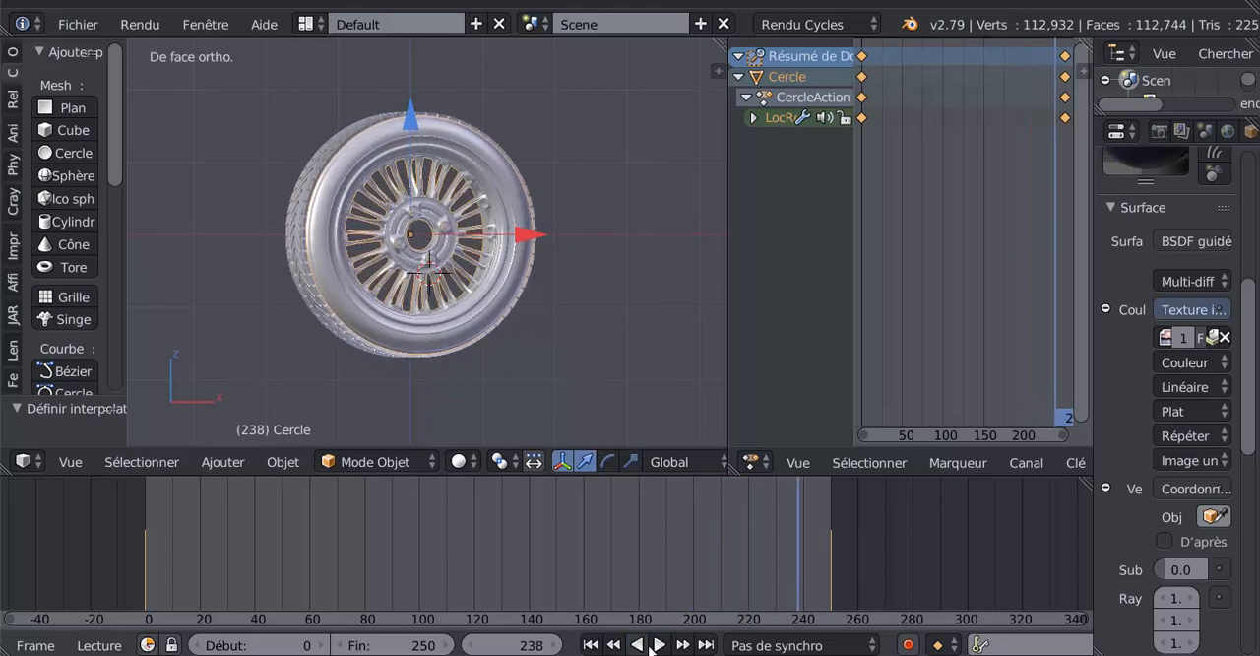
- Scrub the timeline to frame 250 and back to frame 188, and play the wheel animation
{"action": "left_click_drag", "start_coordinate": [792, 539], "coordinate": [831, 532]}
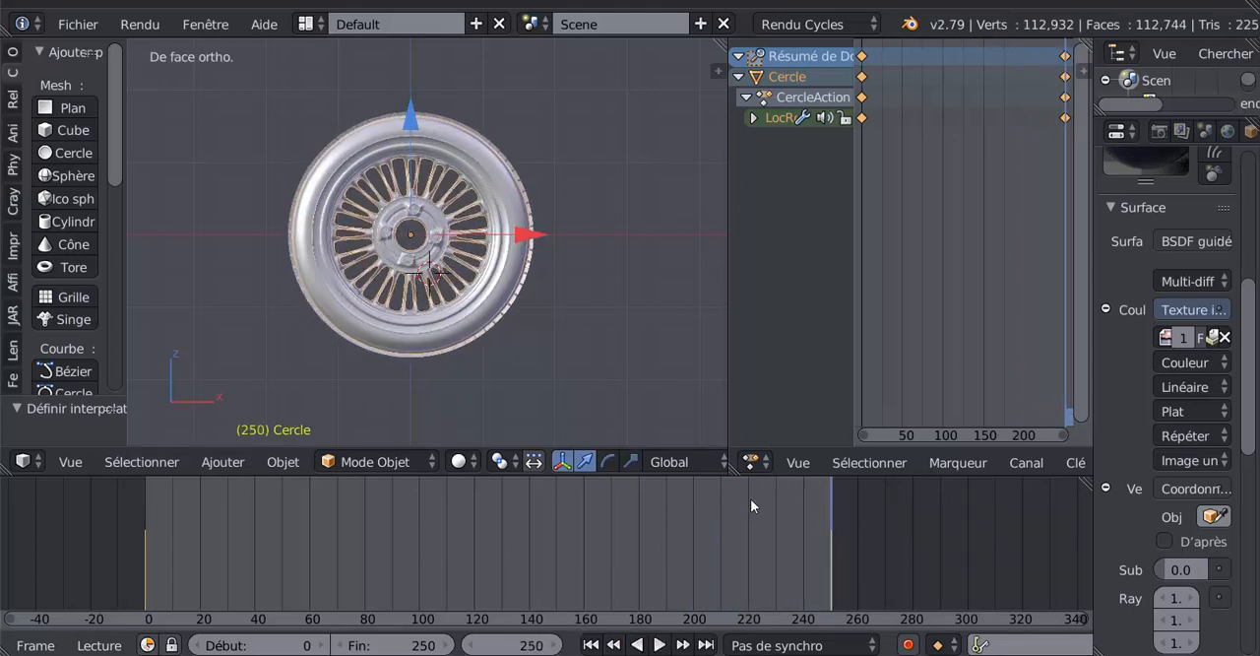
{"action": "left_click", "coordinate": [659, 533]}
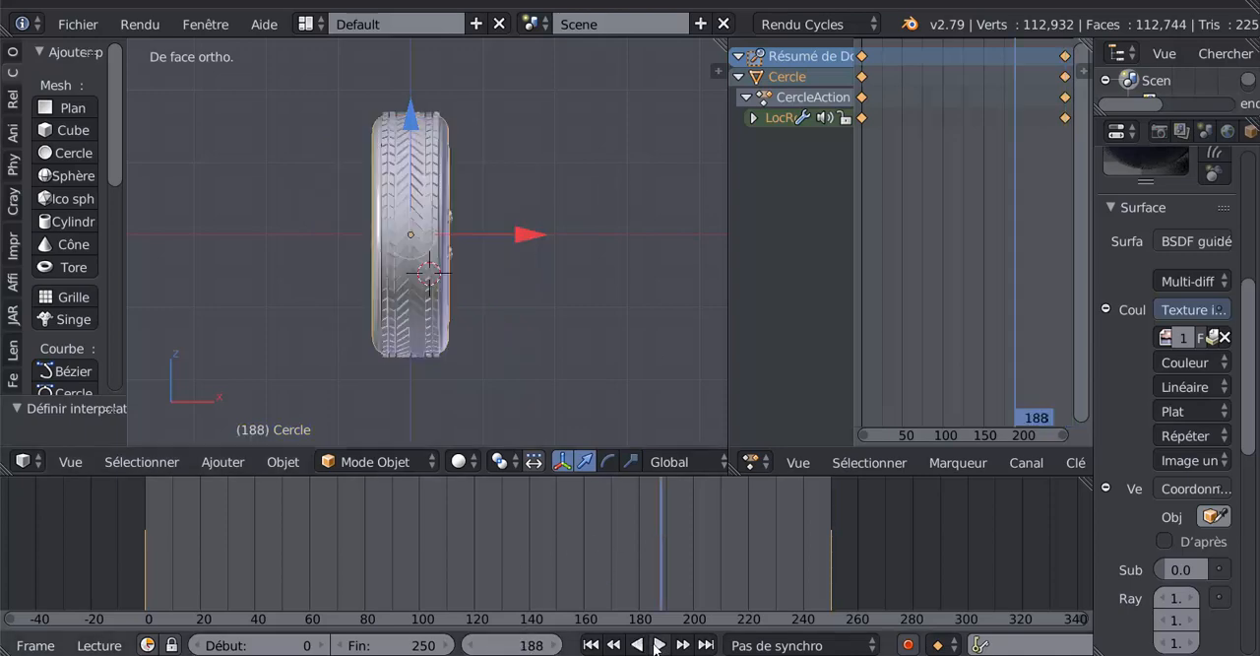
{"action": "left_click", "coordinate": [659, 645]}
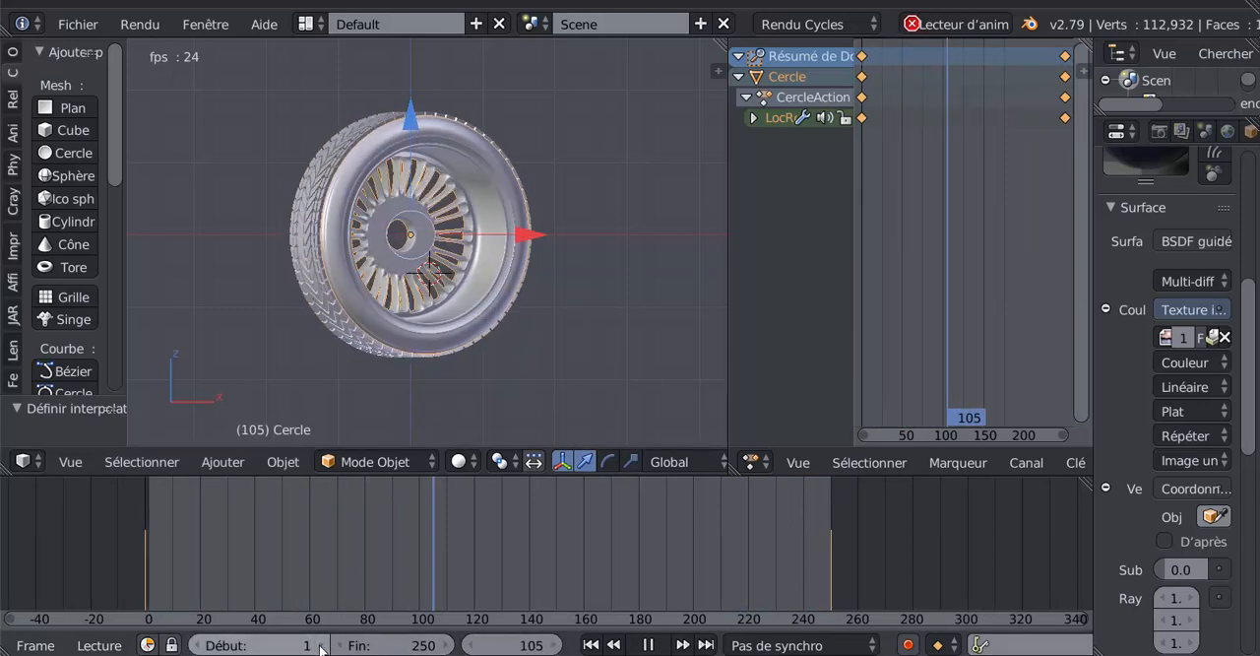
- Try start frames 3 and 4 while the animation plays, and restore the start frame to 0
{"action": "left_click", "coordinate": [320, 645]}
{"action": "left_click", "coordinate": [320, 645]}
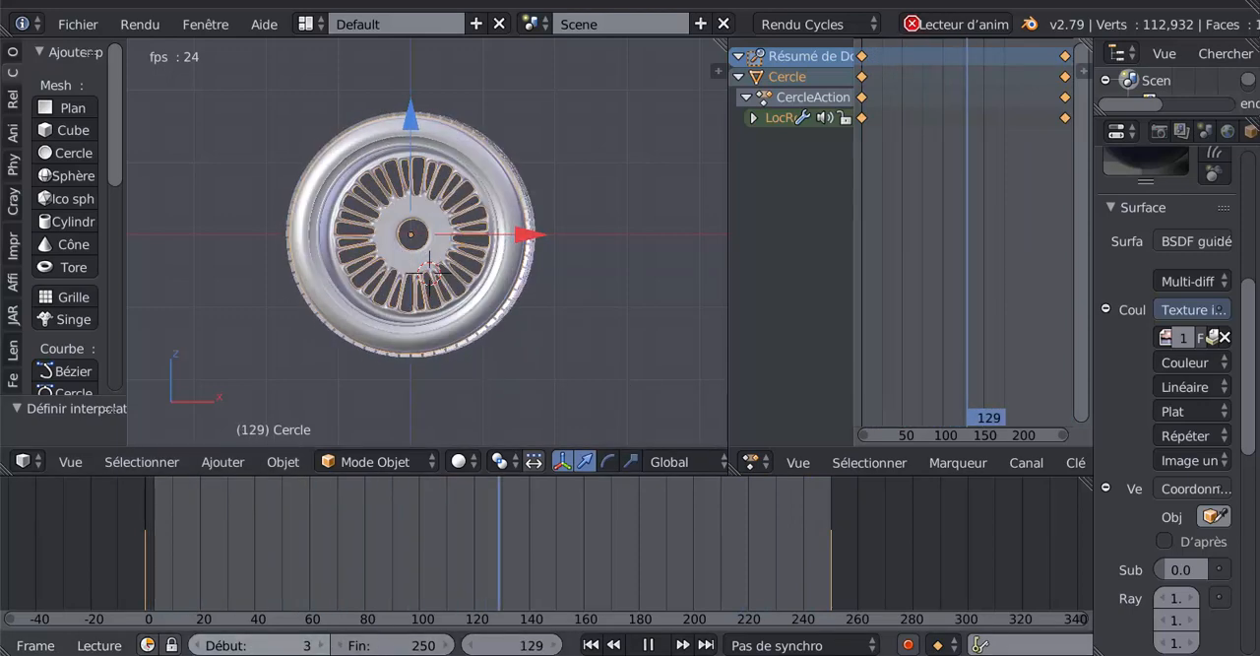
{"action": "left_click", "coordinate": [104, 531]}
{"action": "left_click", "coordinate": [103, 531]}
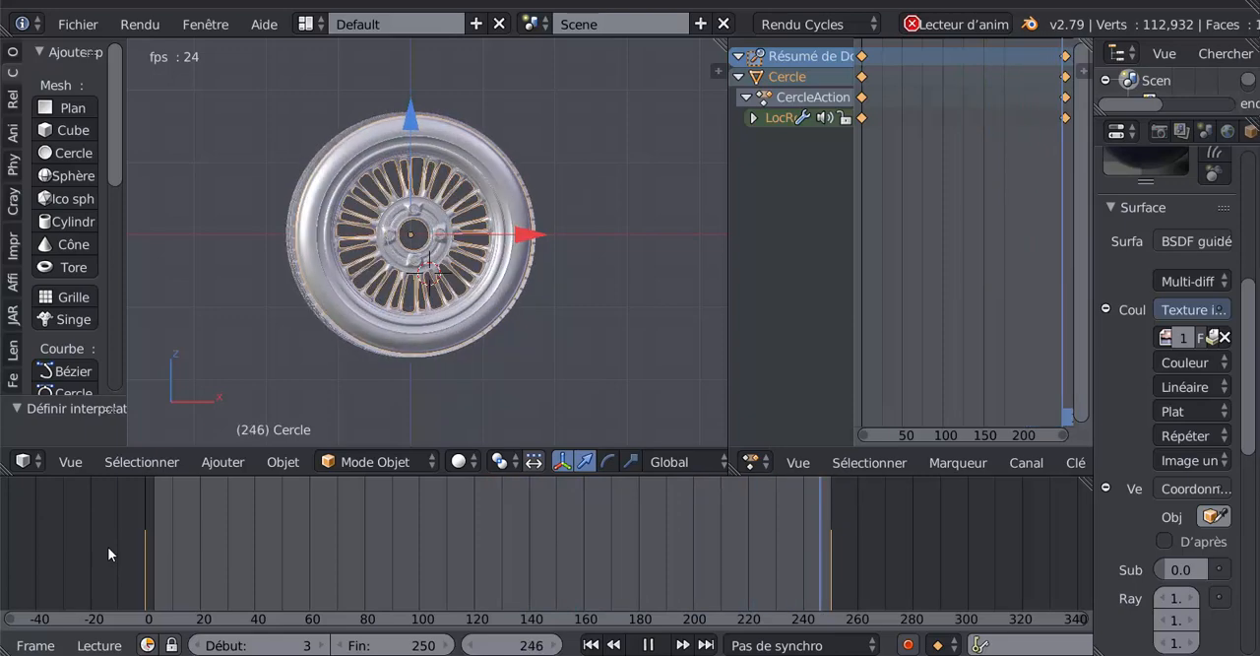
{"action": "left_click", "coordinate": [320, 647]}
{"action": "key", "text": "shift+Left"}
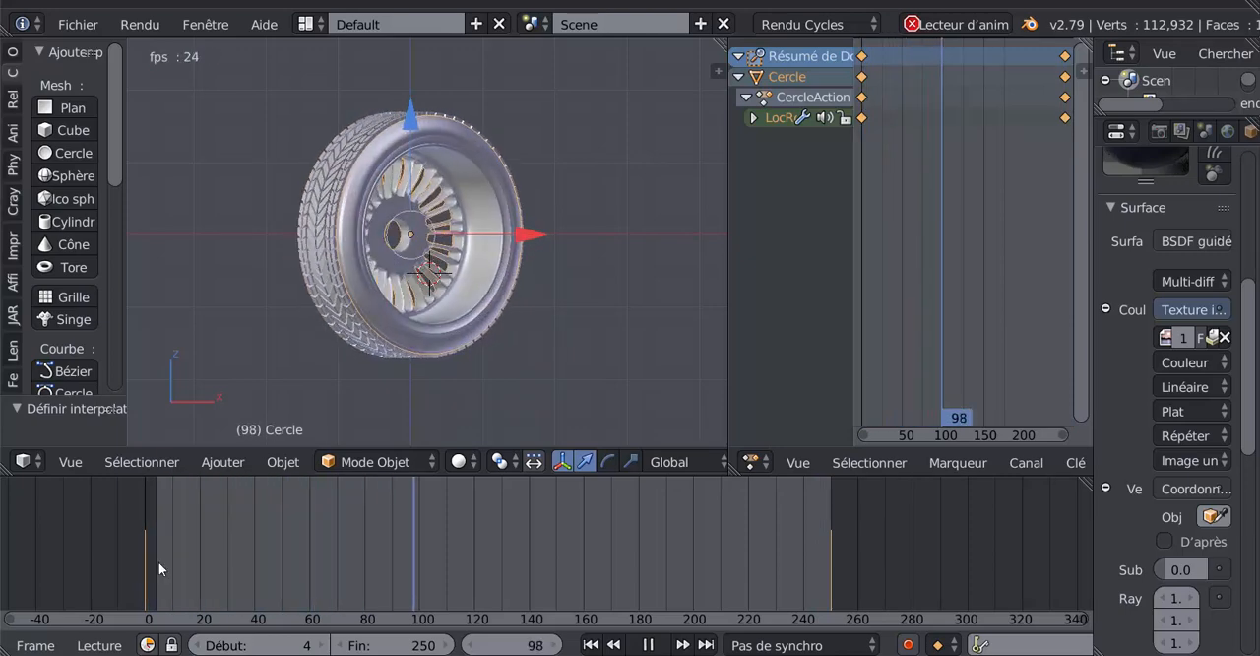
{"action": "left_click", "coordinate": [762, 553]}
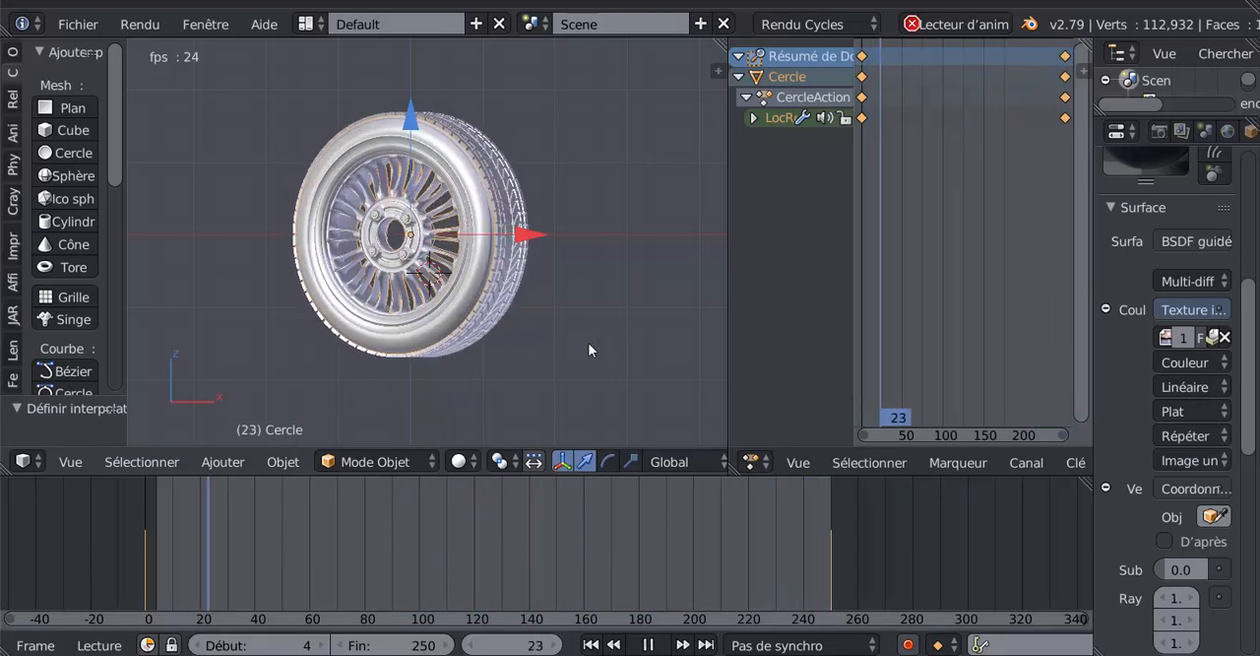
- Widen the 3D view by shrinking the Dope Sheet area, and stop the wheel animation
{"action": "middle_click_drag", "start_coordinate": [594, 324], "coordinate": [658, 347]}
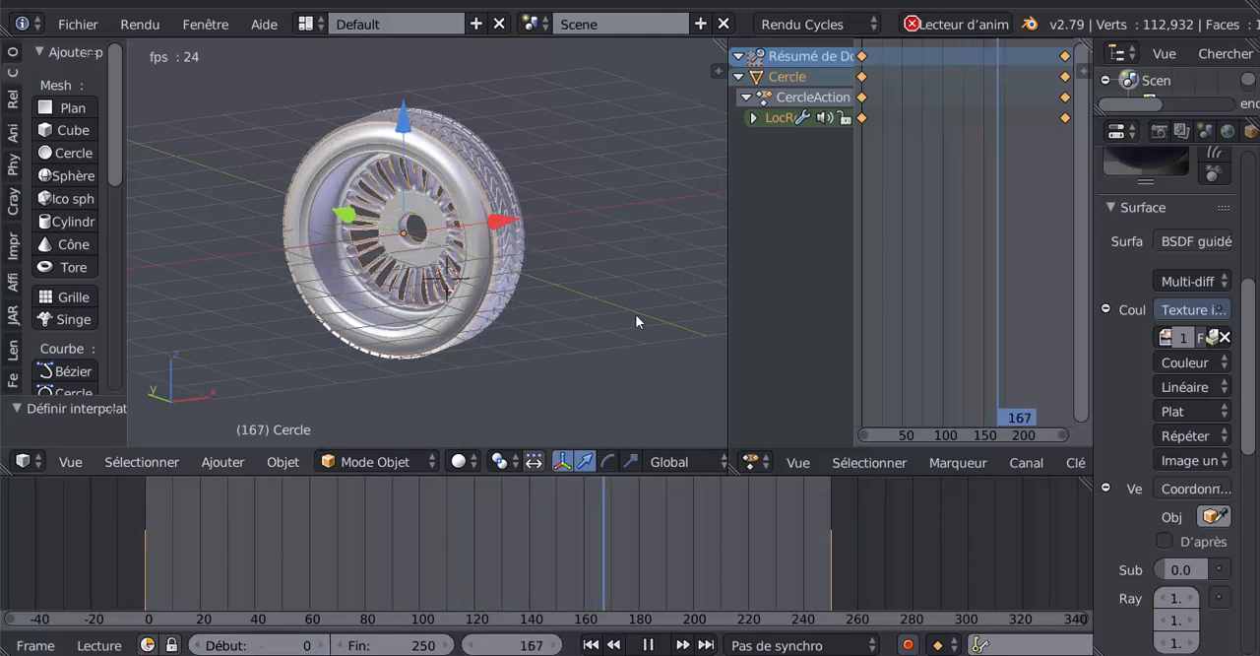
{"action": "key", "text": "KP_7"}
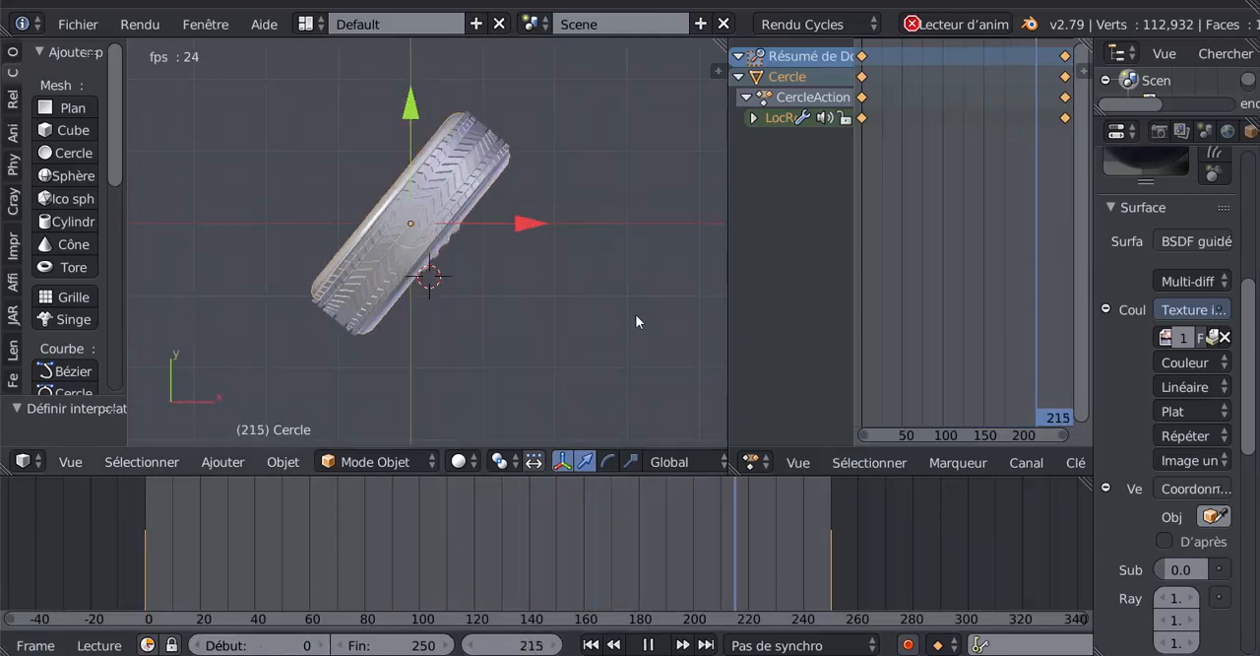
{"action": "key", "text": "KP_1"}
{"action": "scroll", "coordinate": [636, 315], "scroll_direction": "down", "scroll_amount": 4}
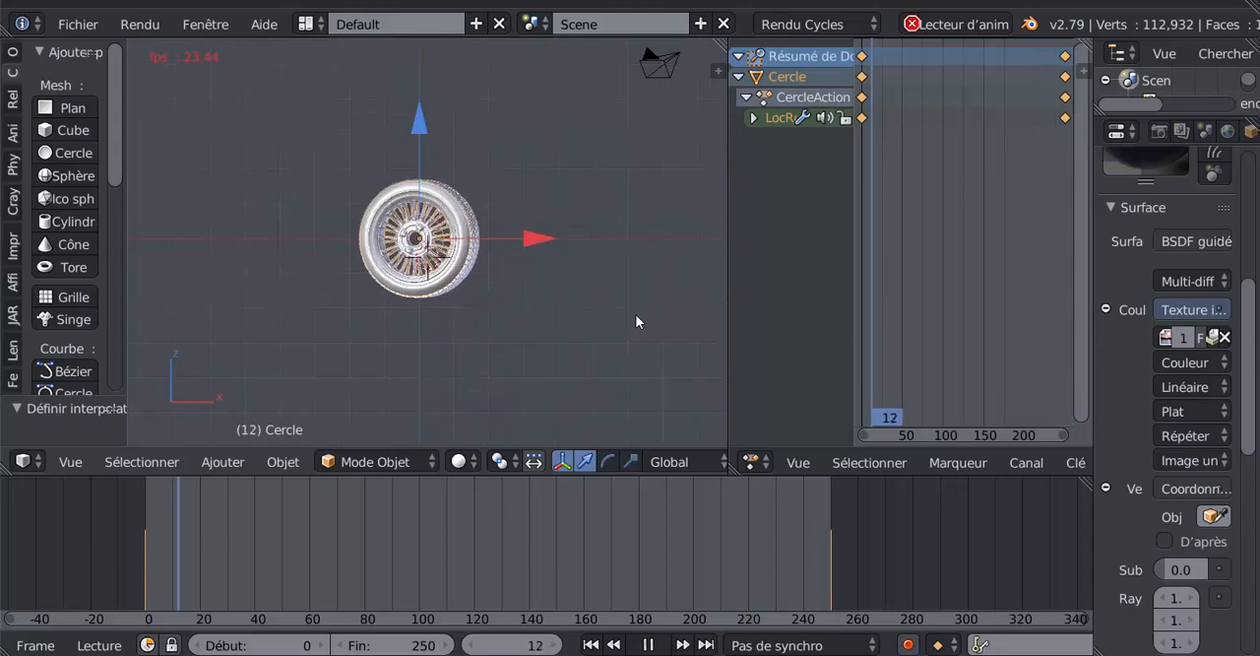
{"action": "middle_click_drag", "start_coordinate": [464, 351], "coordinate": [525, 356]}
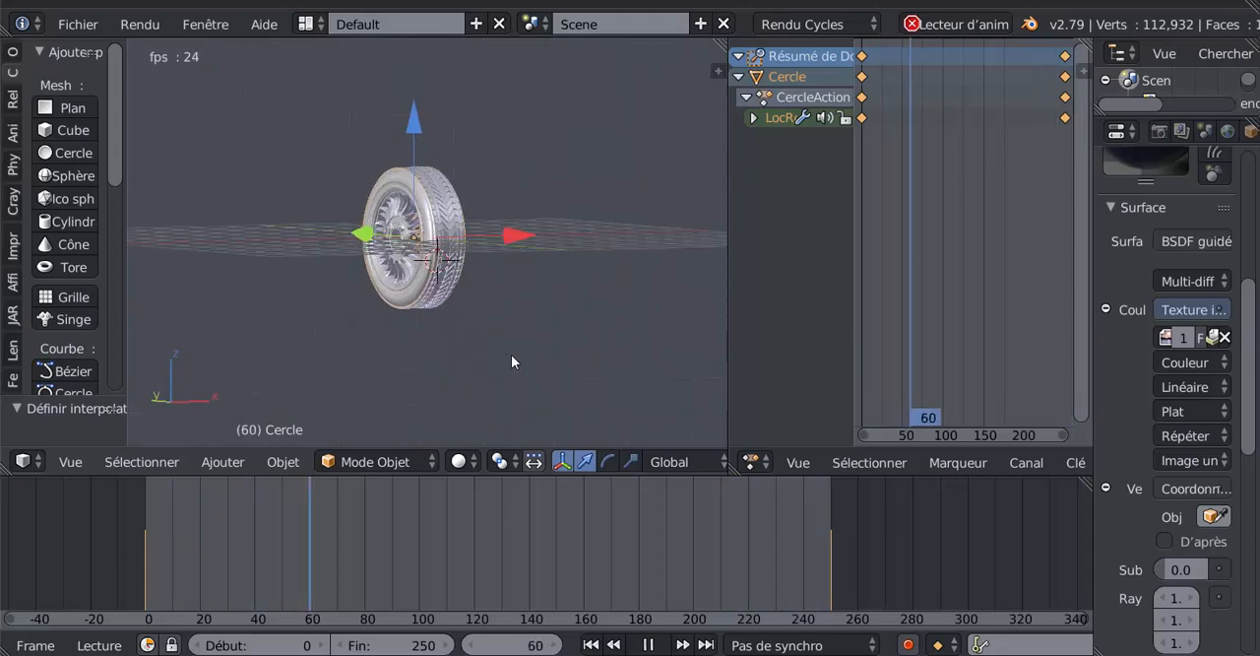
{"action": "left_click_drag", "start_coordinate": [725, 285], "coordinate": [945, 279]}
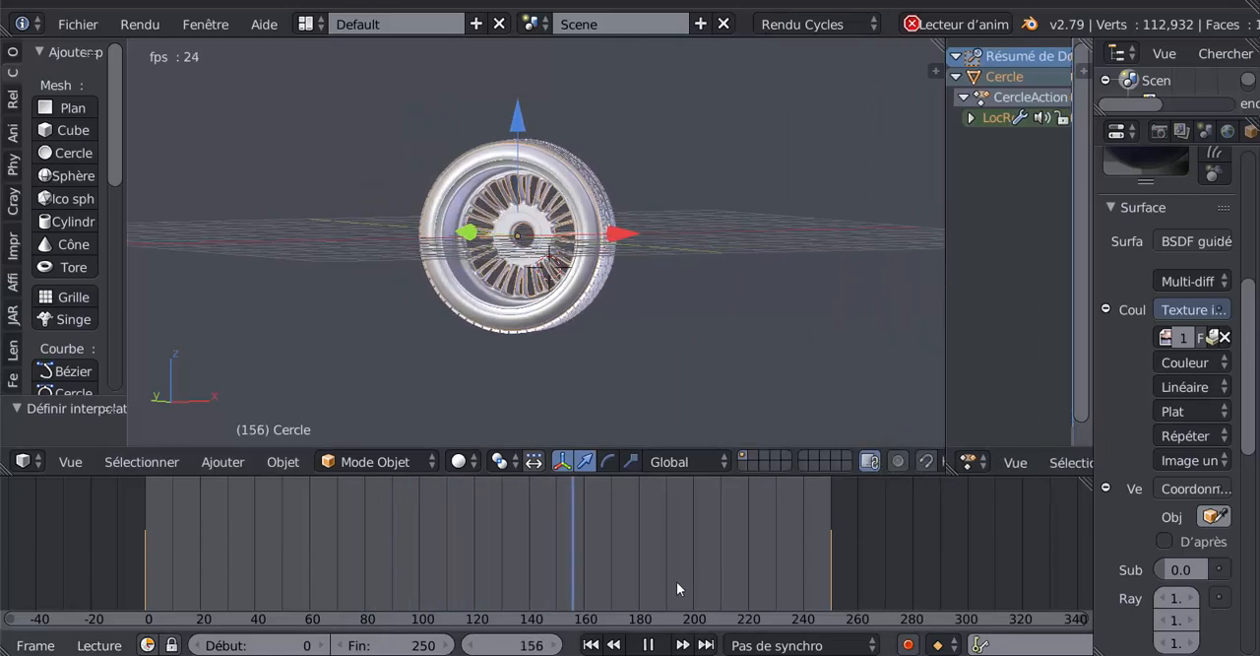
{"action": "left_click", "coordinate": [648, 645]}
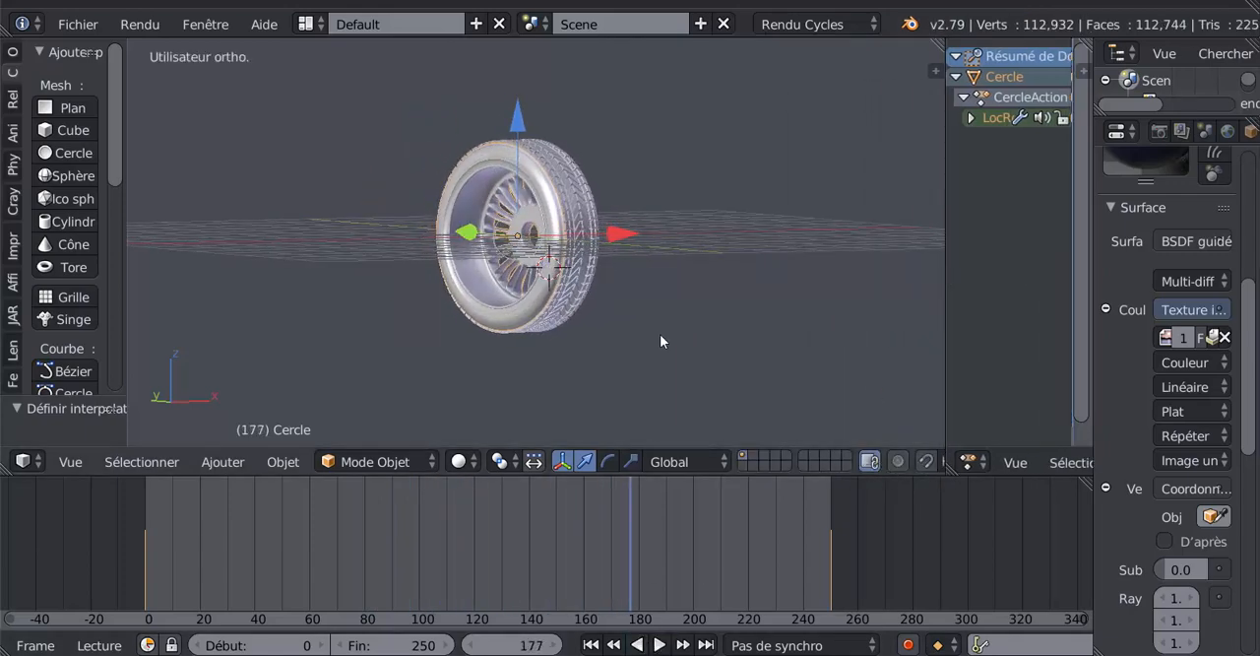
- Select the camera and align it to an angled view that shows the wheel's tread and outer rim face
{"action": "middle_click_drag", "start_coordinate": [661, 341], "coordinate": [566, 348]}
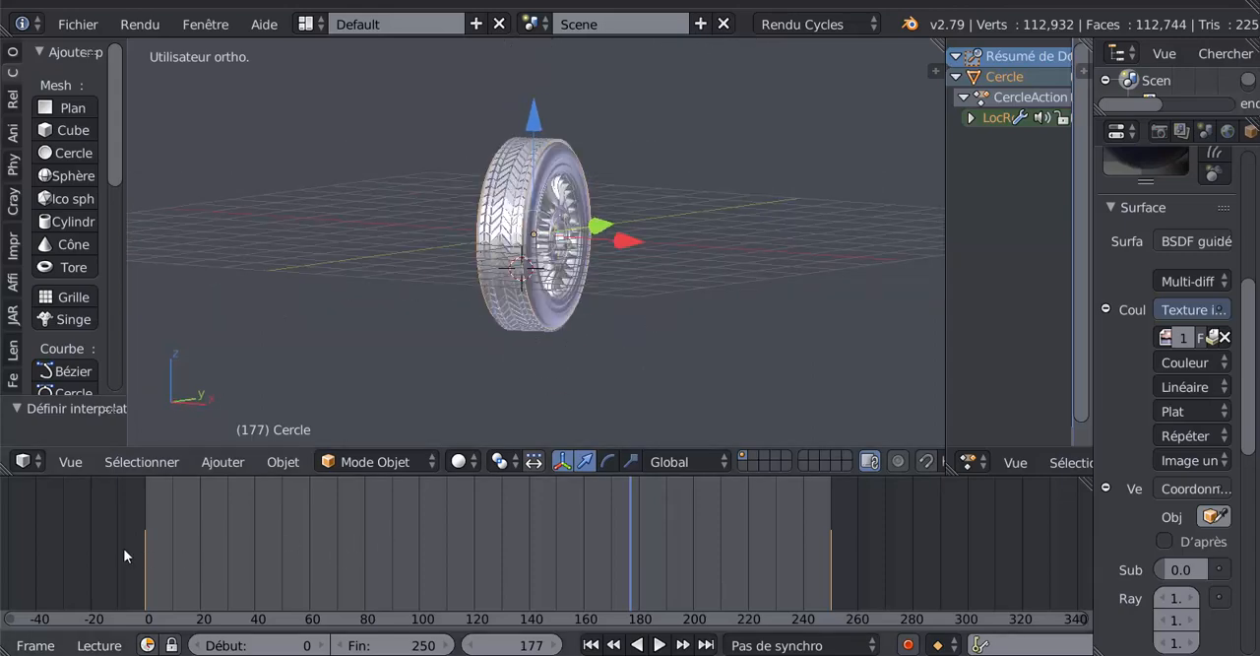
{"action": "scroll", "coordinate": [674, 324], "scroll_direction": "down", "scroll_amount": 4}
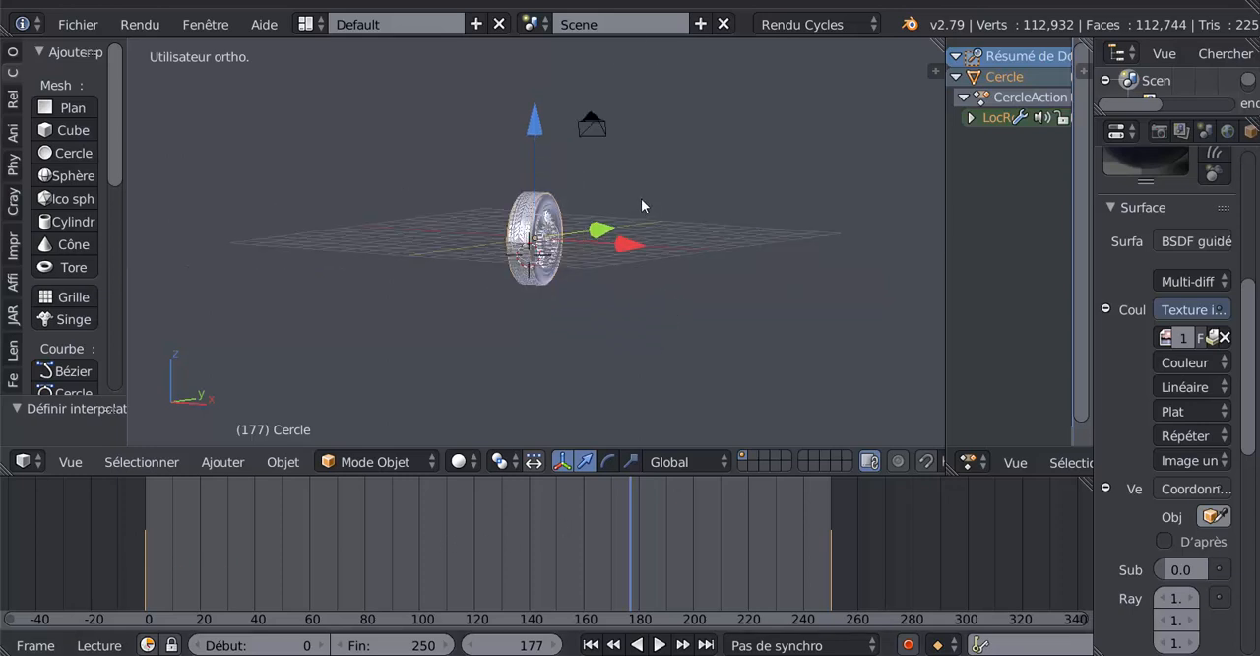
{"action": "right_click", "coordinate": [603, 142]}
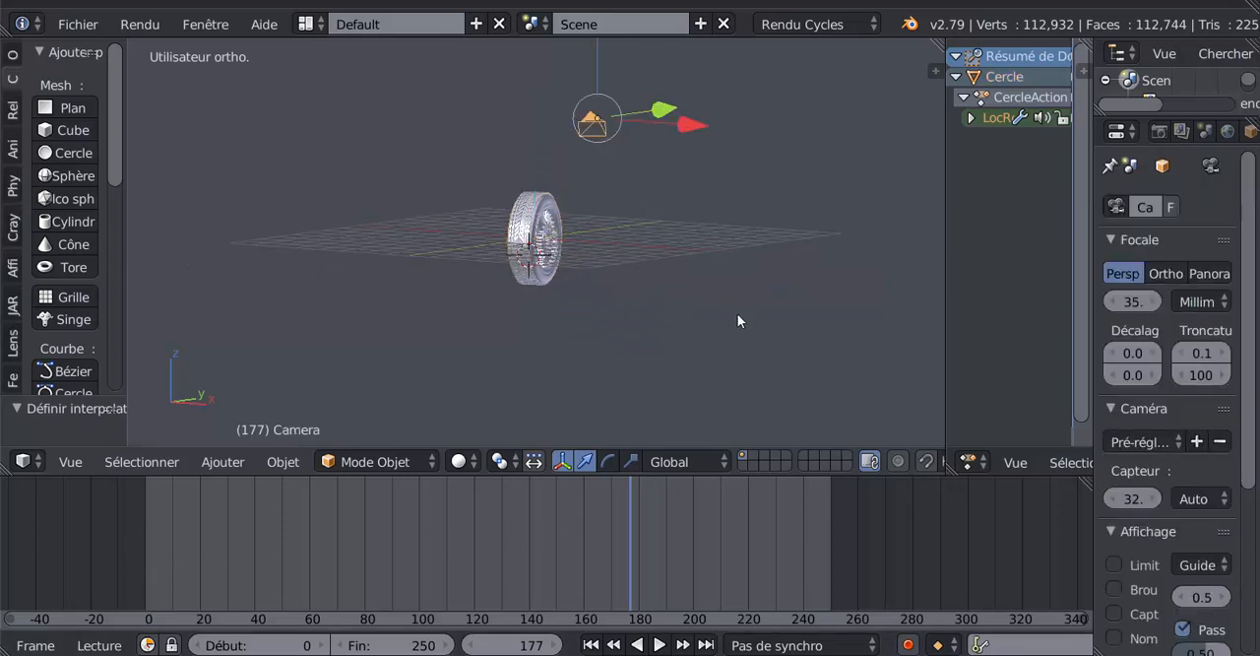
{"action": "middle_click_drag", "start_coordinate": [735, 312], "coordinate": [631, 326]}
{"action": "scroll", "coordinate": [651, 324], "scroll_direction": "up", "scroll_amount": 2}
{"action": "scroll", "coordinate": [631, 327], "scroll_direction": "up", "scroll_amount": 2}
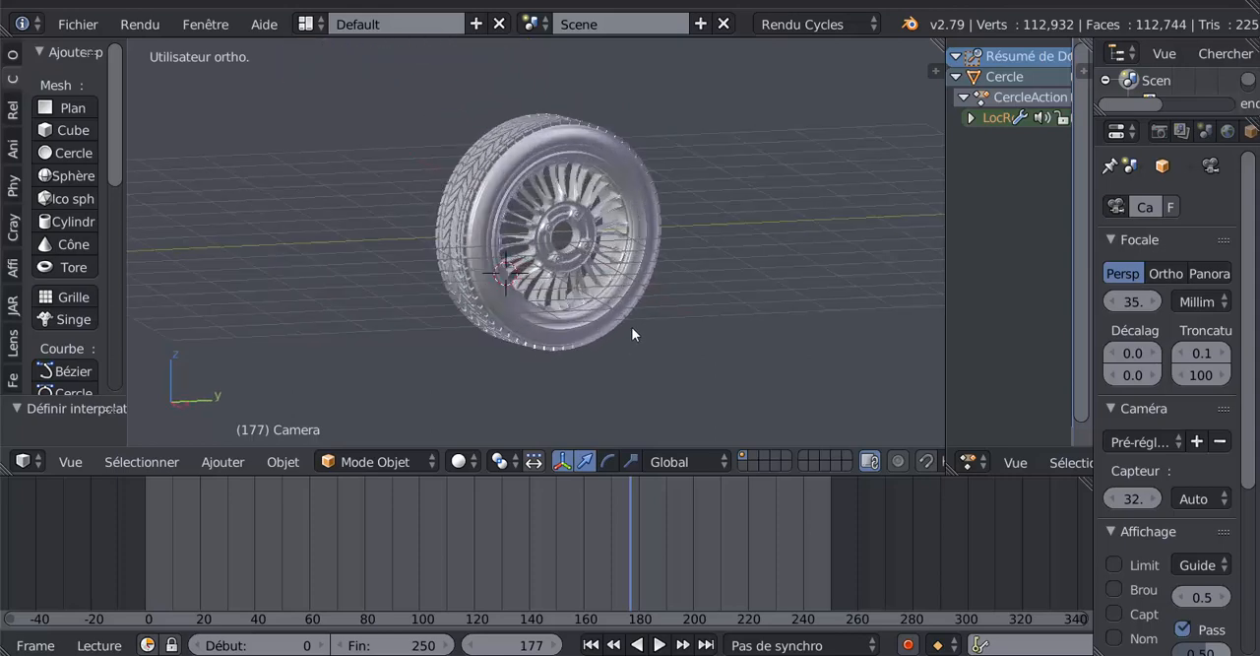
{"action": "scroll", "coordinate": [632, 328], "scroll_direction": "down", "scroll_amount": 3}
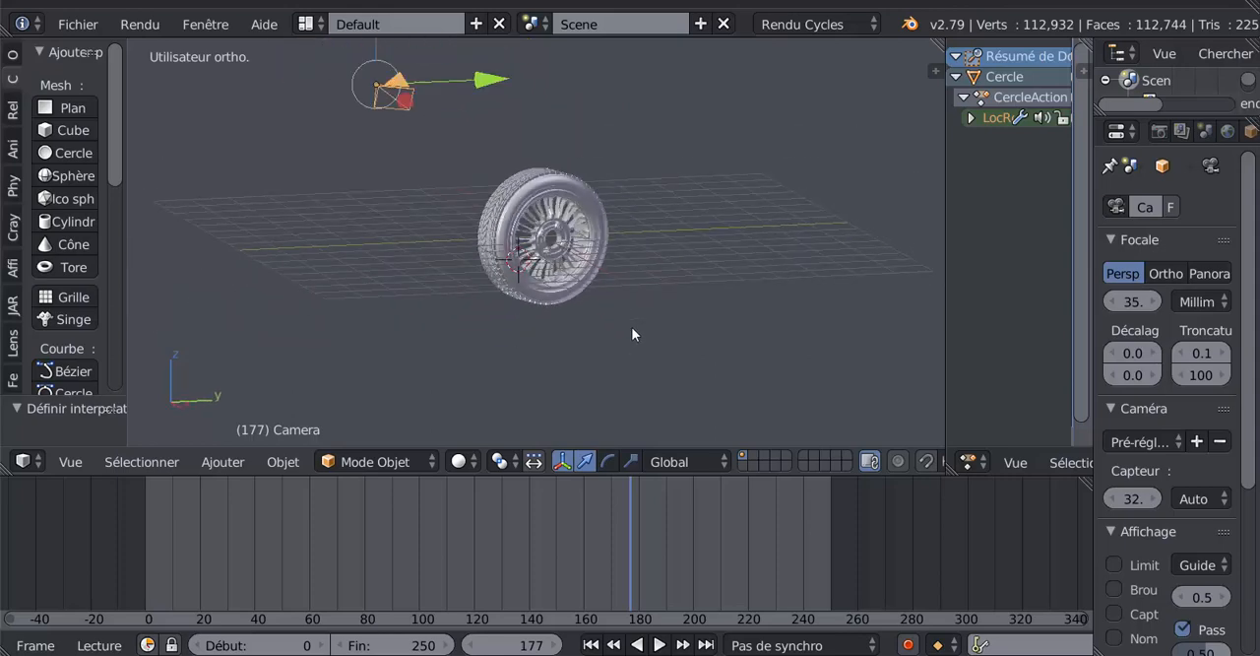
{"action": "key", "text": "ctrl+alt+KP_0"}
{"action": "scroll", "coordinate": [632, 334], "scroll_direction": "down", "scroll_amount": 5}
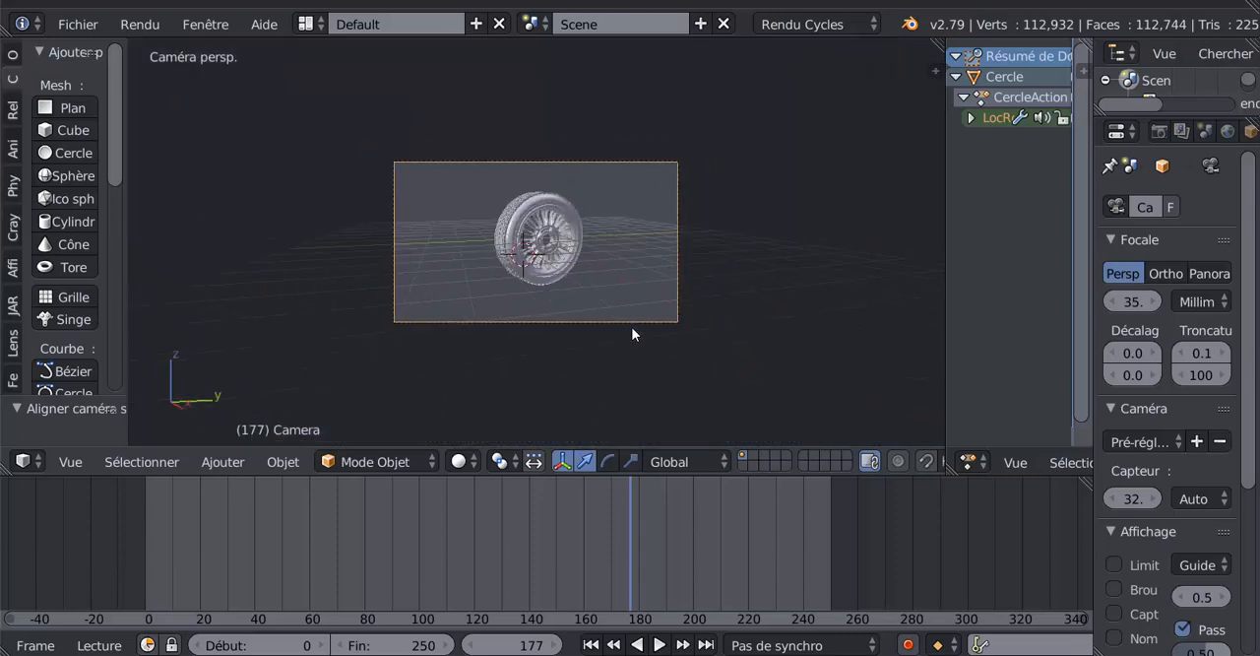
{"action": "scroll", "coordinate": [633, 334], "scroll_direction": "up", "scroll_amount": 5}
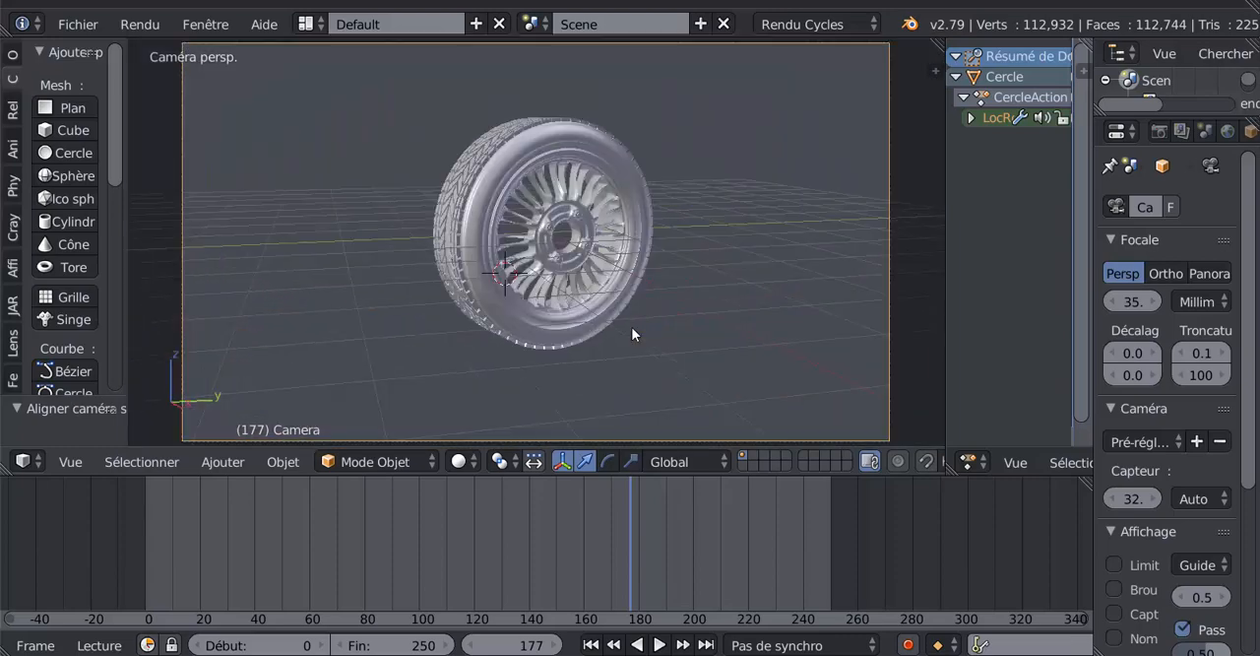
{"action": "scroll", "coordinate": [632, 333], "scroll_direction": "down", "scroll_amount": 5}
{"action": "scroll", "coordinate": [632, 334], "scroll_direction": "up", "scroll_amount": 3}
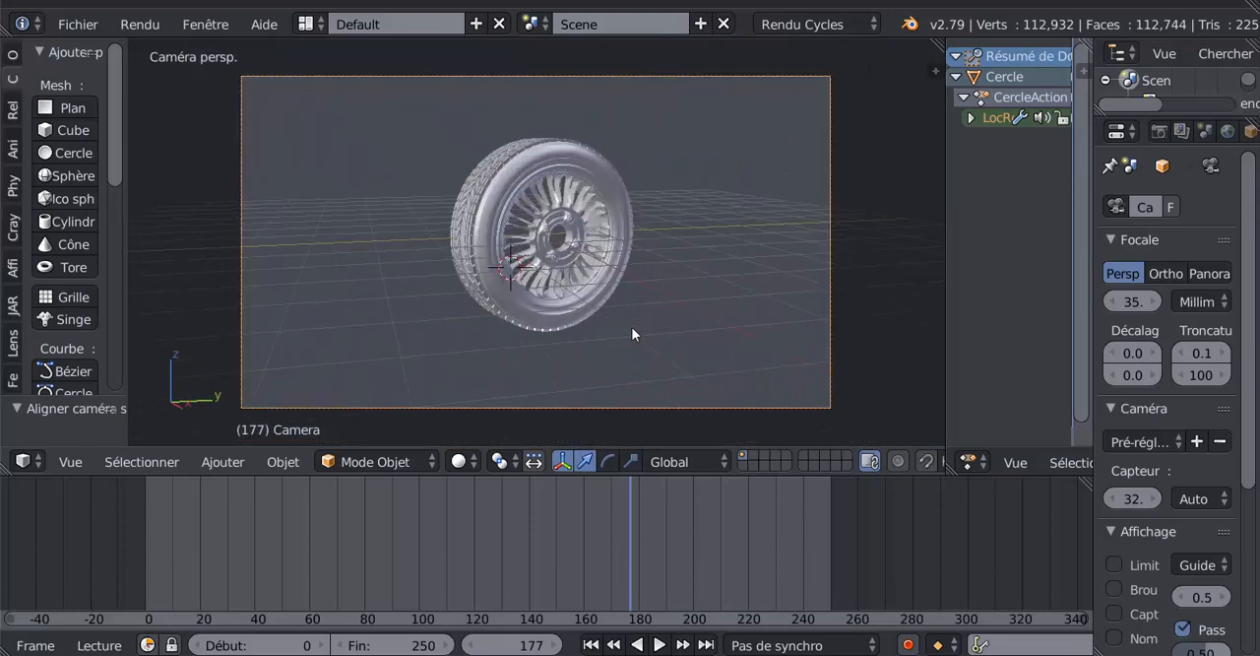
- Merge the Dope Sheet area into the 3D view, and set the camera's focal length to 55.29 mm
{"action": "left_click_drag", "start_coordinate": [1094, 188], "coordinate": [1050, 189]}
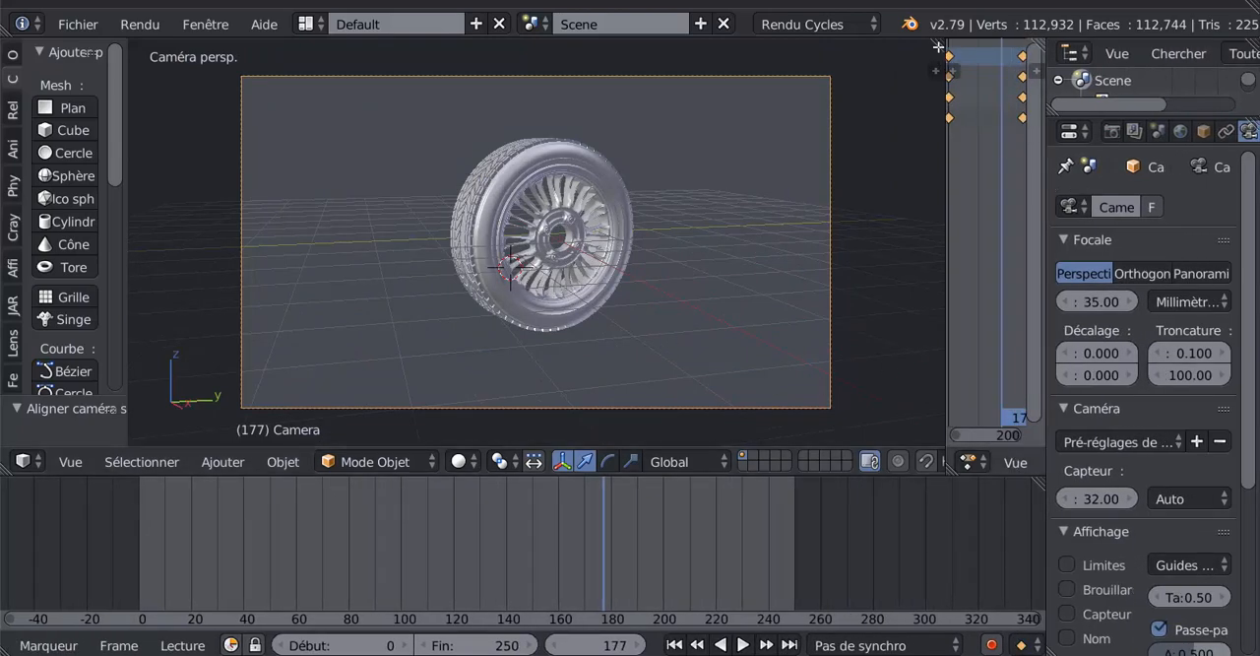
{"action": "left_click_drag", "start_coordinate": [940, 46], "coordinate": [1022, 130]}
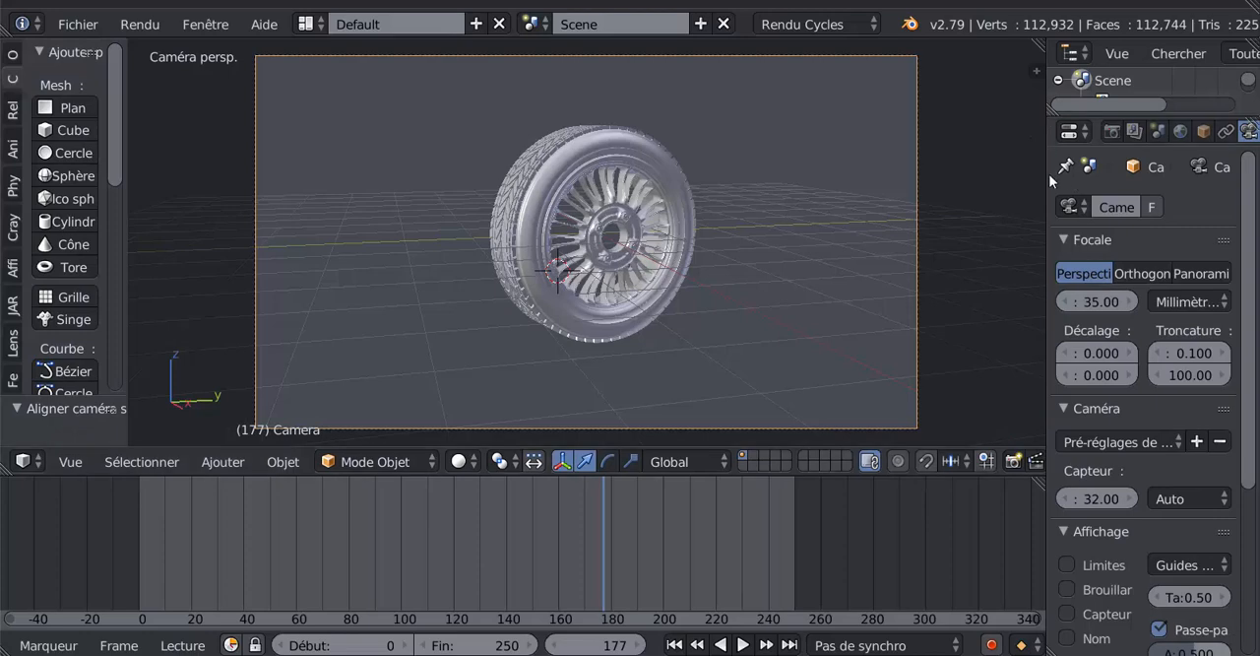
{"action": "left_click_drag", "start_coordinate": [1045, 181], "coordinate": [830, 222]}
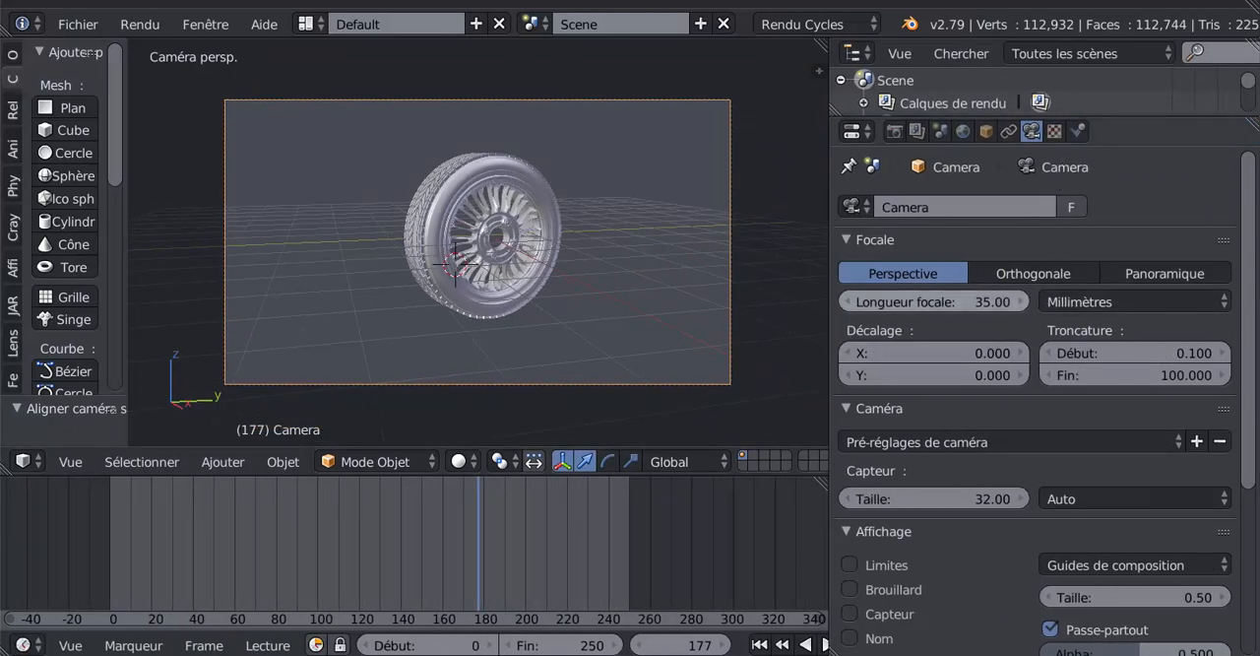
{"action": "left_click_drag", "start_coordinate": [911, 301], "coordinate": [1094, 301]}
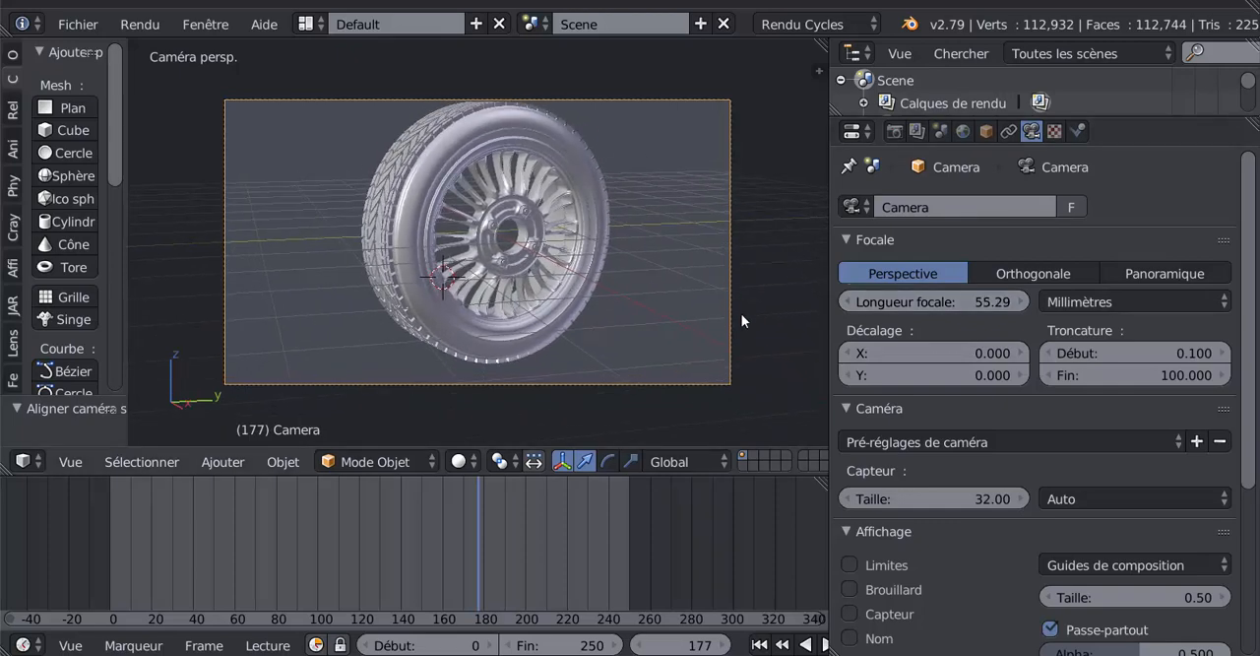
{"action": "key", "text": "g"}
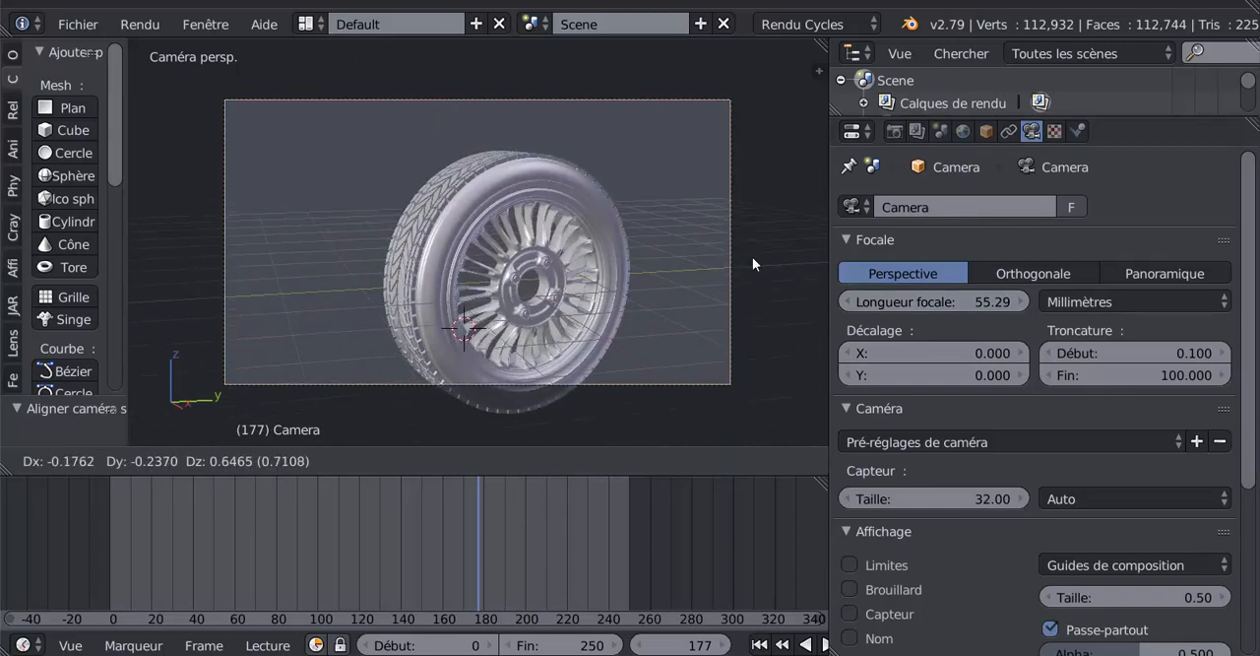
{"action": "left_click", "coordinate": [762, 253]}
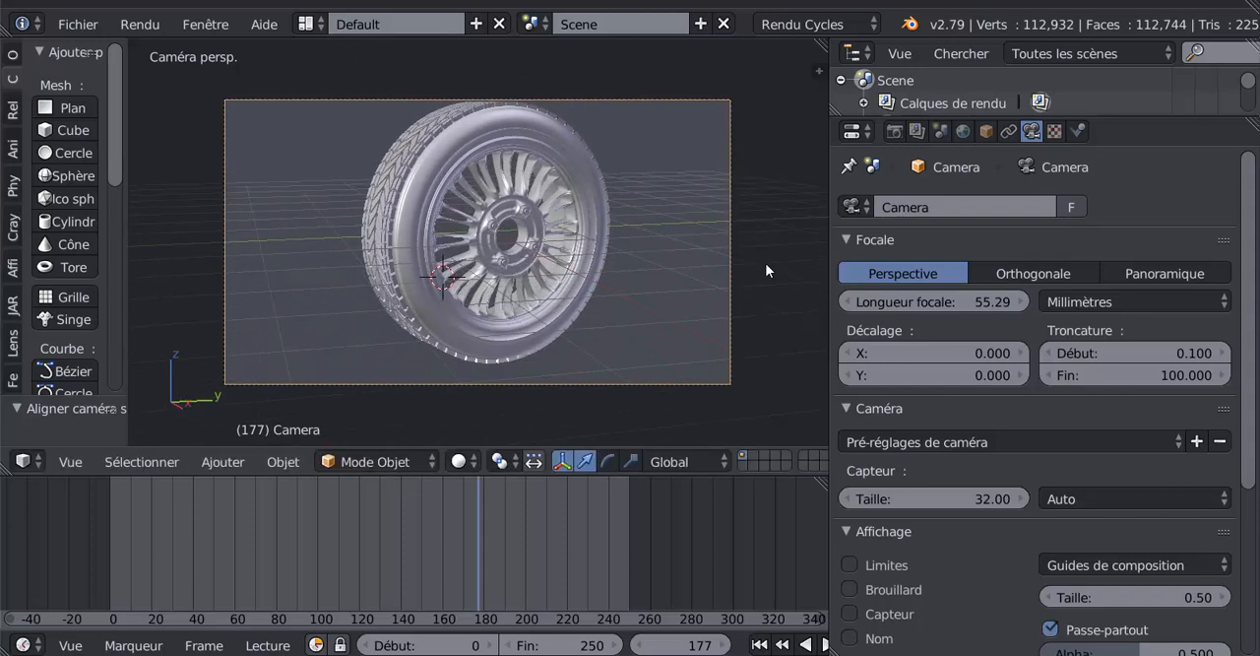
{"action": "key", "text": "g"}
{"action": "key", "text": "Escape"}
{"action": "scroll", "coordinate": [748, 305], "scroll_direction": "down", "scroll_amount": 3}
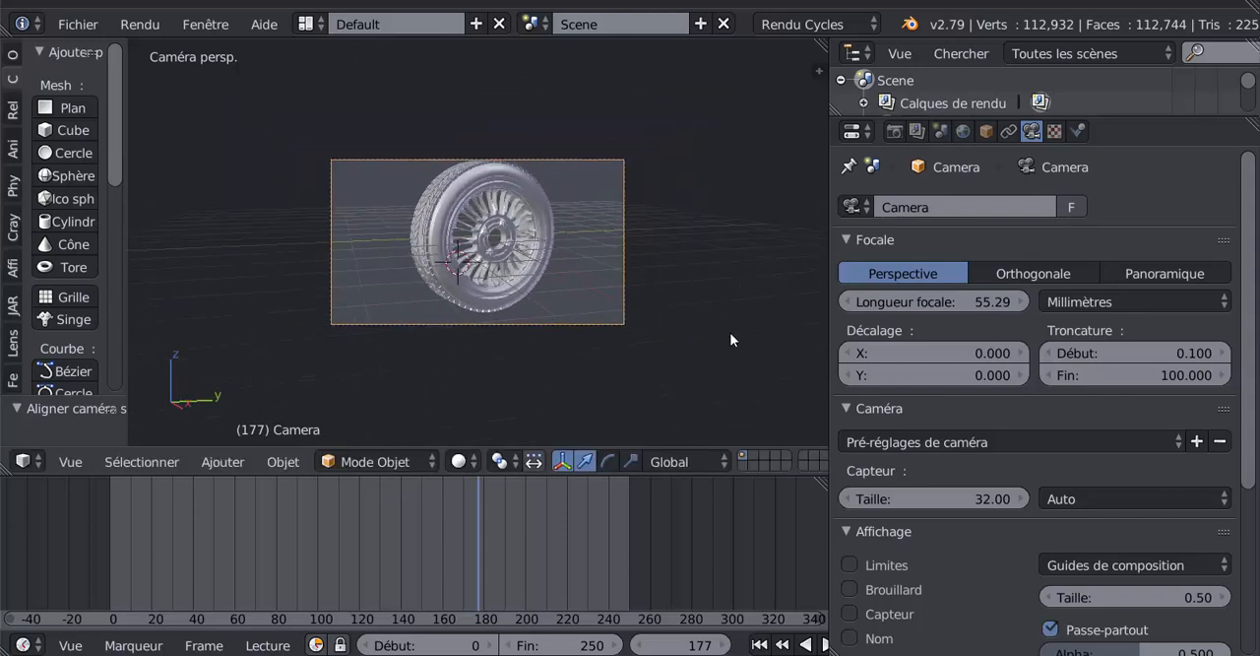
{"action": "key", "text": "g"}
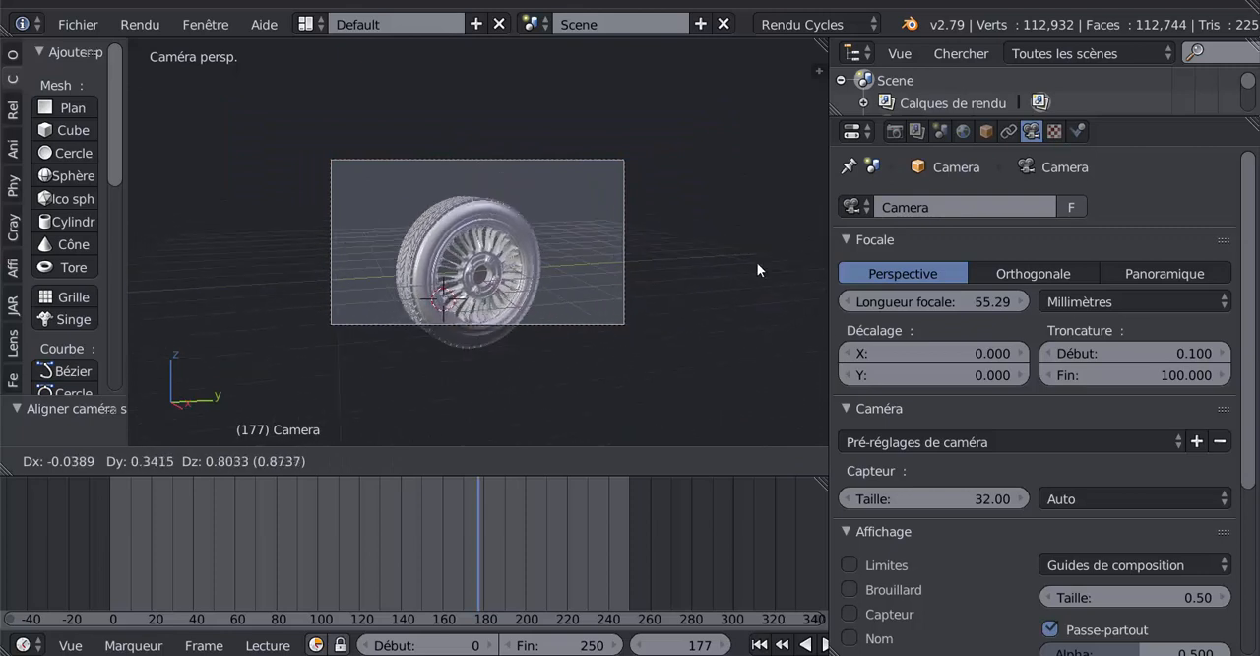
{"action": "left_click", "coordinate": [763, 270]}
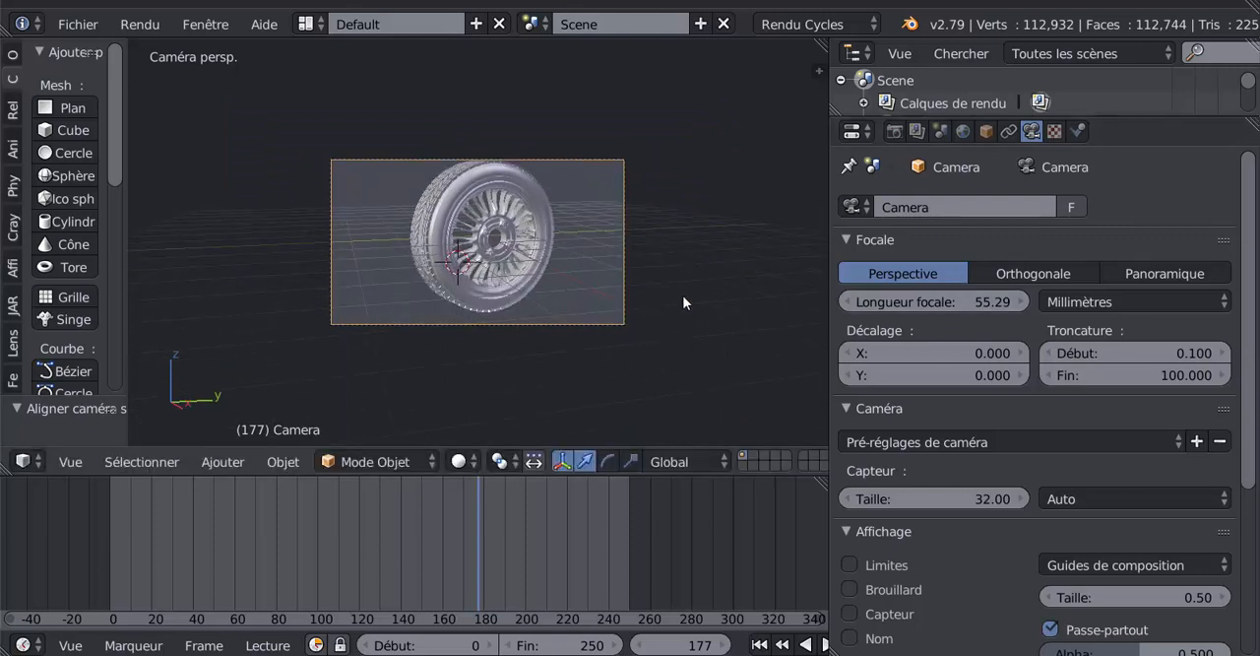
- Move the camera slightly upward so the whole wheel sits inside the camera frame with space above and below
{"action": "key", "text": "g"}
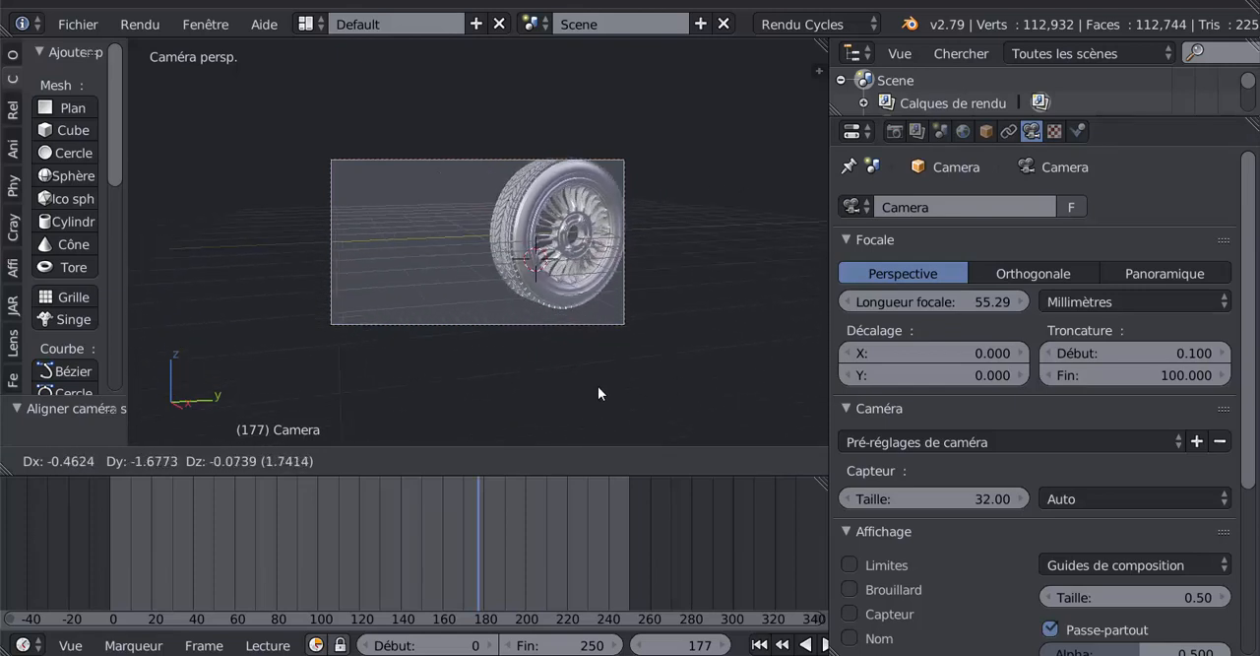
{"action": "left_click", "coordinate": [705, 376]}
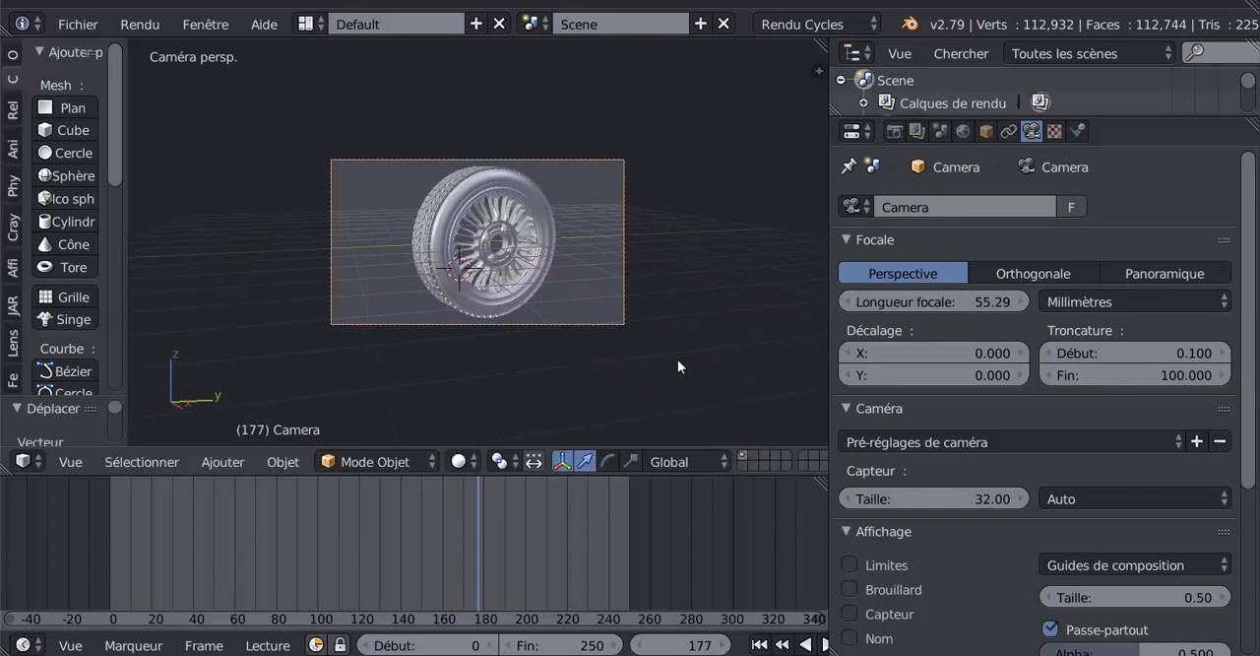
{"action": "scroll", "coordinate": [675, 322], "scroll_direction": "up", "scroll_amount": 3}
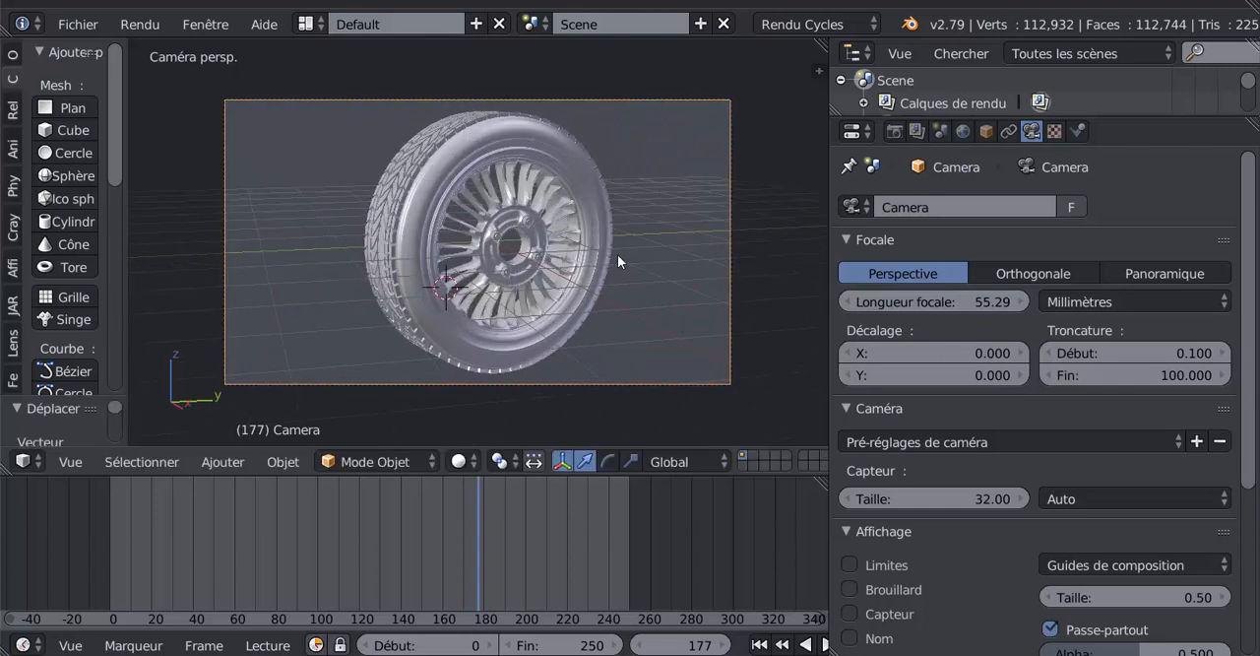
- Add a timeline marker at frame 0 and move it to about frame 39
{"action": "left_click_drag", "start_coordinate": [483, 523], "coordinate": [91, 511]}
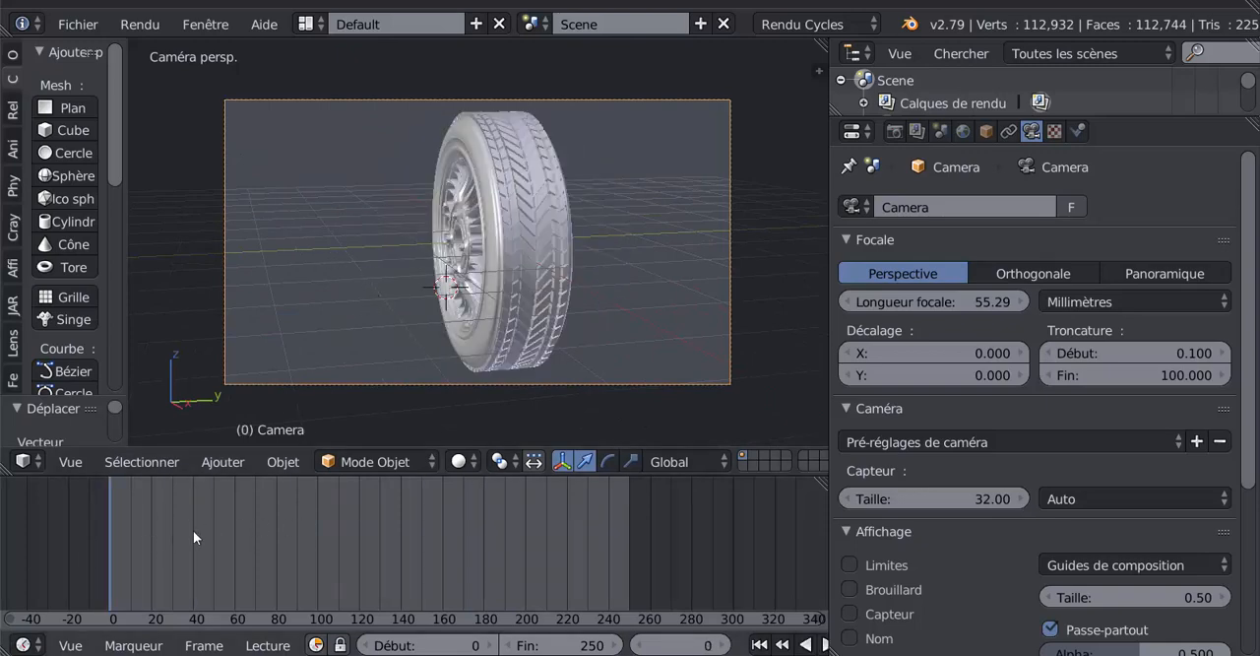
{"action": "left_click", "coordinate": [217, 466]}
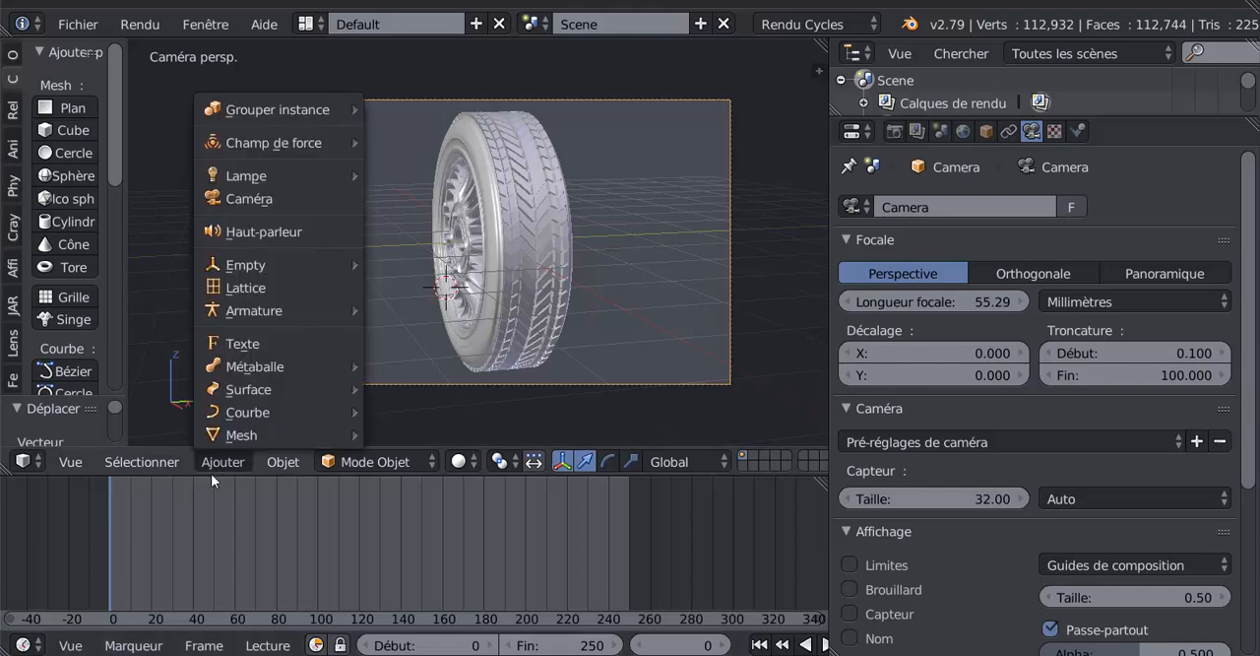
{"action": "left_click", "coordinate": [133, 646]}
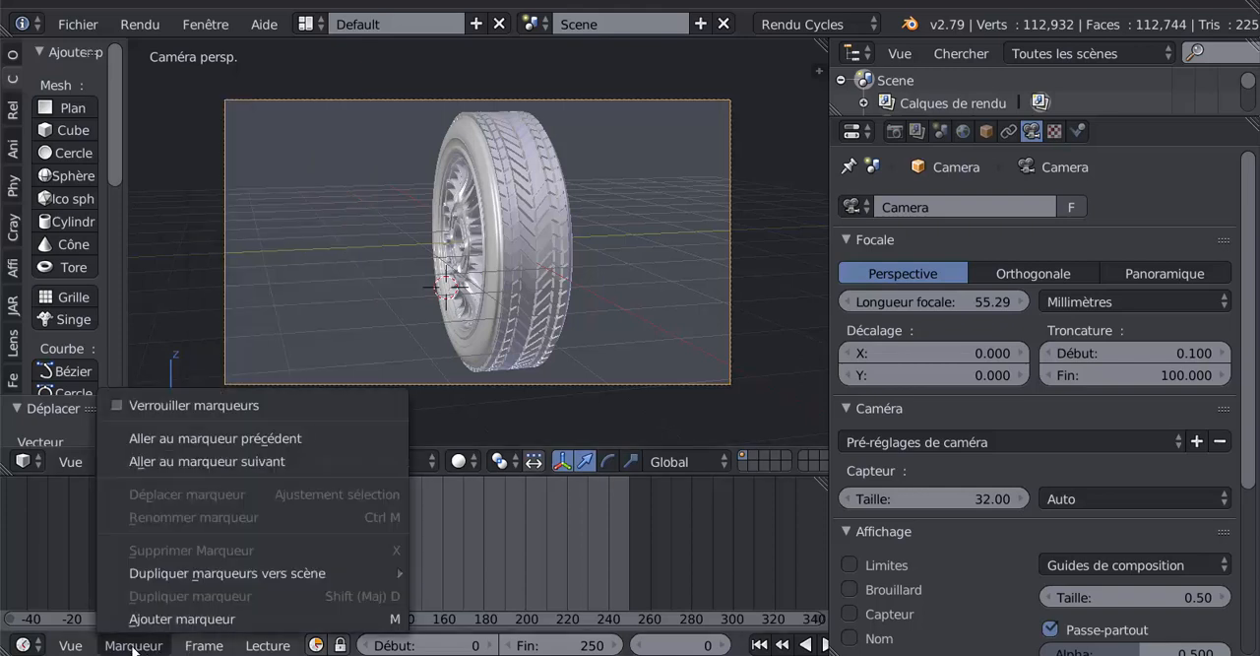
{"action": "left_click", "coordinate": [177, 616]}
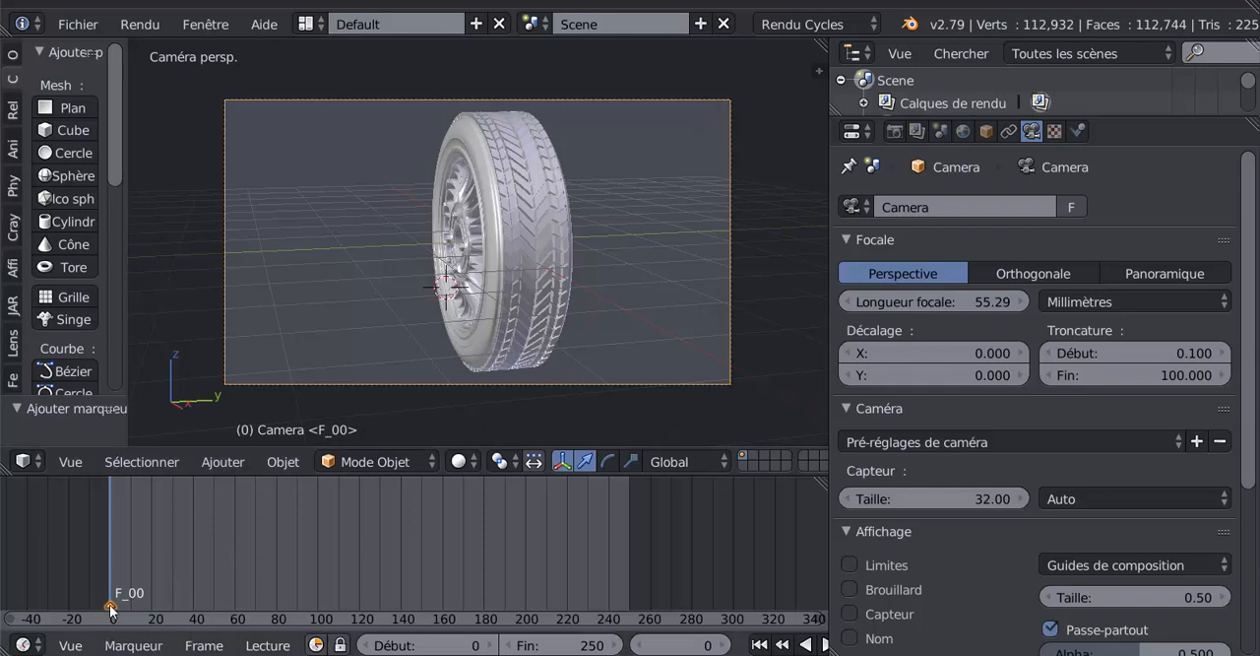
{"action": "mouse_move", "coordinate": [111, 608]}
{"action": "right_mouse_down"}
{"action": "mouse_move", "coordinate": [231, 592]}
{"action": "mouse_move", "coordinate": [192, 597]}
{"action": "right_mouse_up"}
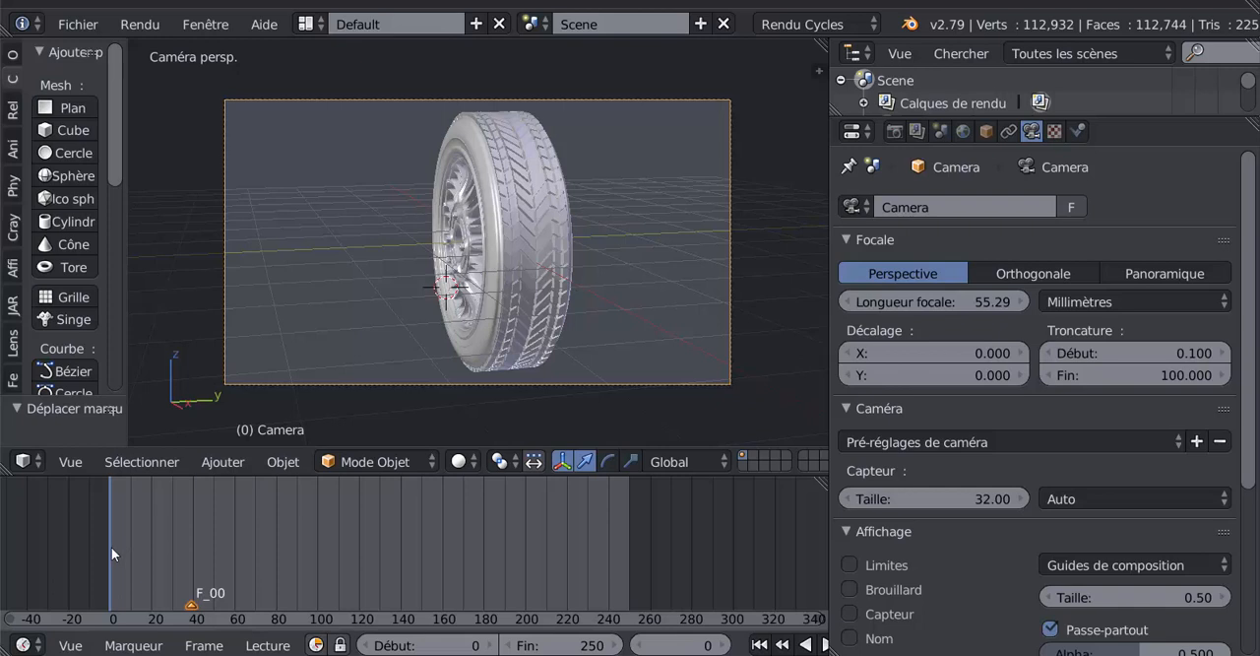
- Preview the wheel rotation up to frame 80, and leave the camera view to see the wheel and camera together
{"action": "key", "text": "alt+a"}
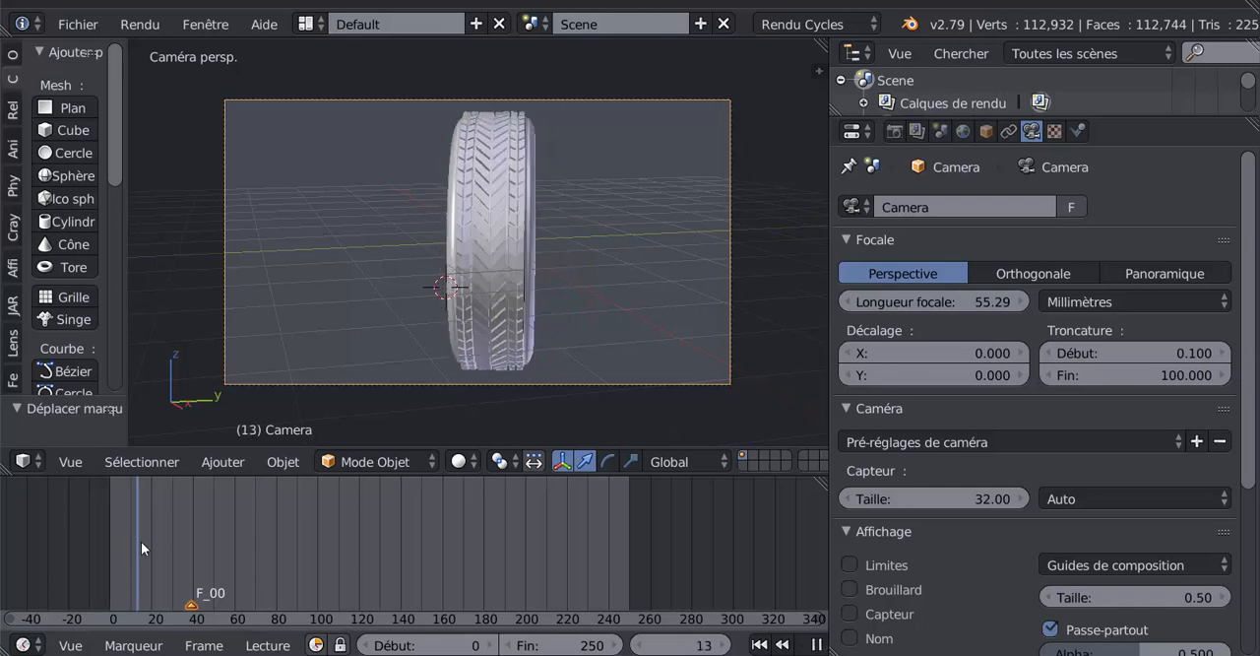
{"action": "left_click_drag", "start_coordinate": [141, 540], "coordinate": [277, 526]}
{"action": "scroll", "coordinate": [339, 311], "scroll_direction": "down", "scroll_amount": 2}
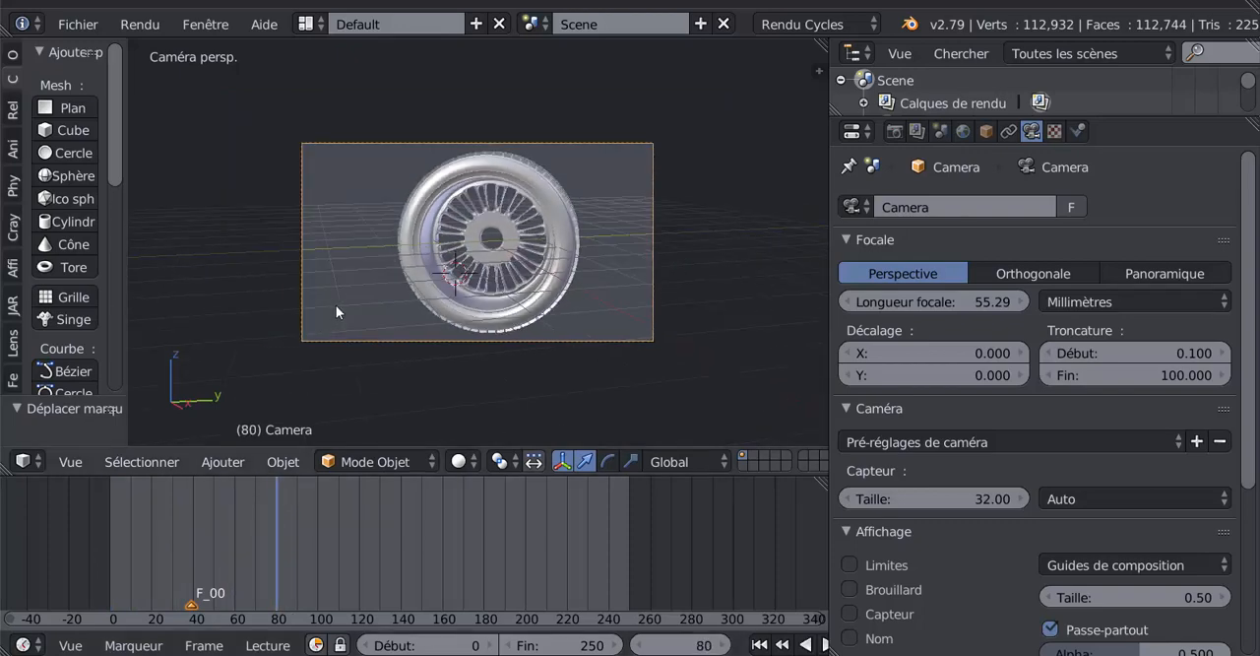
{"action": "middle_click_drag", "start_coordinate": [336, 306], "coordinate": [607, 308]}
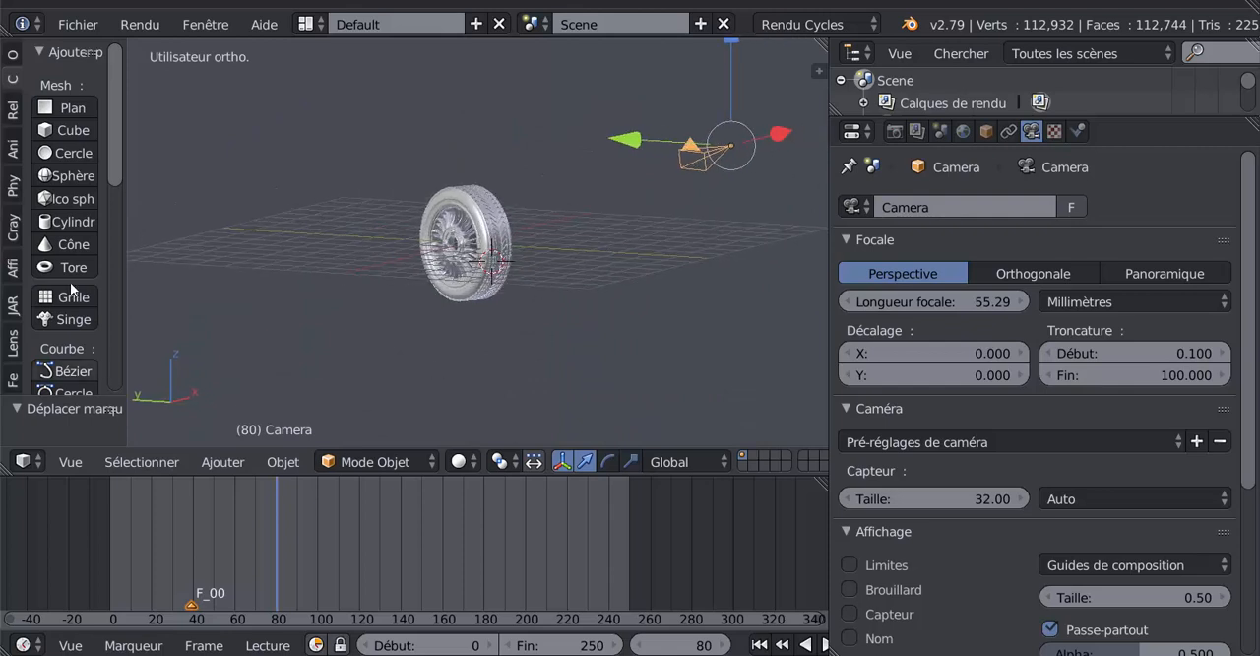
{"action": "left_click", "coordinate": [142, 461]}
{"action": "key", "text": "Escape"}
{"action": "left_click", "coordinate": [144, 465]}
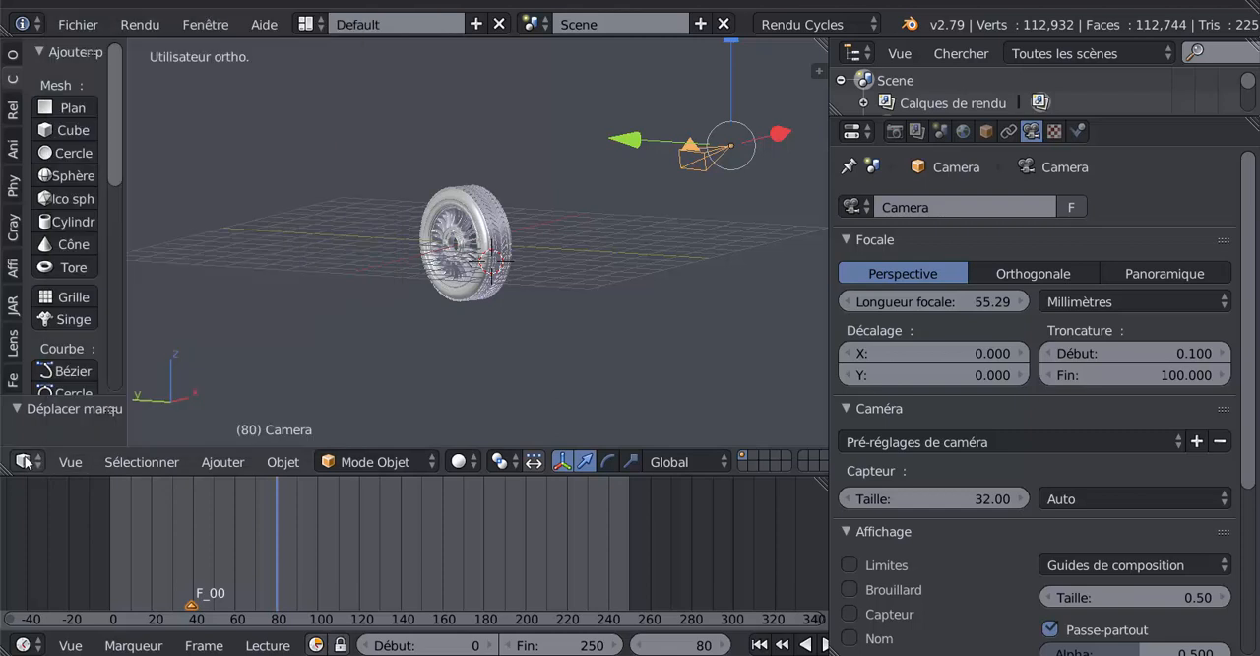
- Widen the tool shelf and add a speaker object at the 3D cursor beside the wheel
{"action": "left_click_drag", "start_coordinate": [126, 179], "coordinate": [211, 284]}
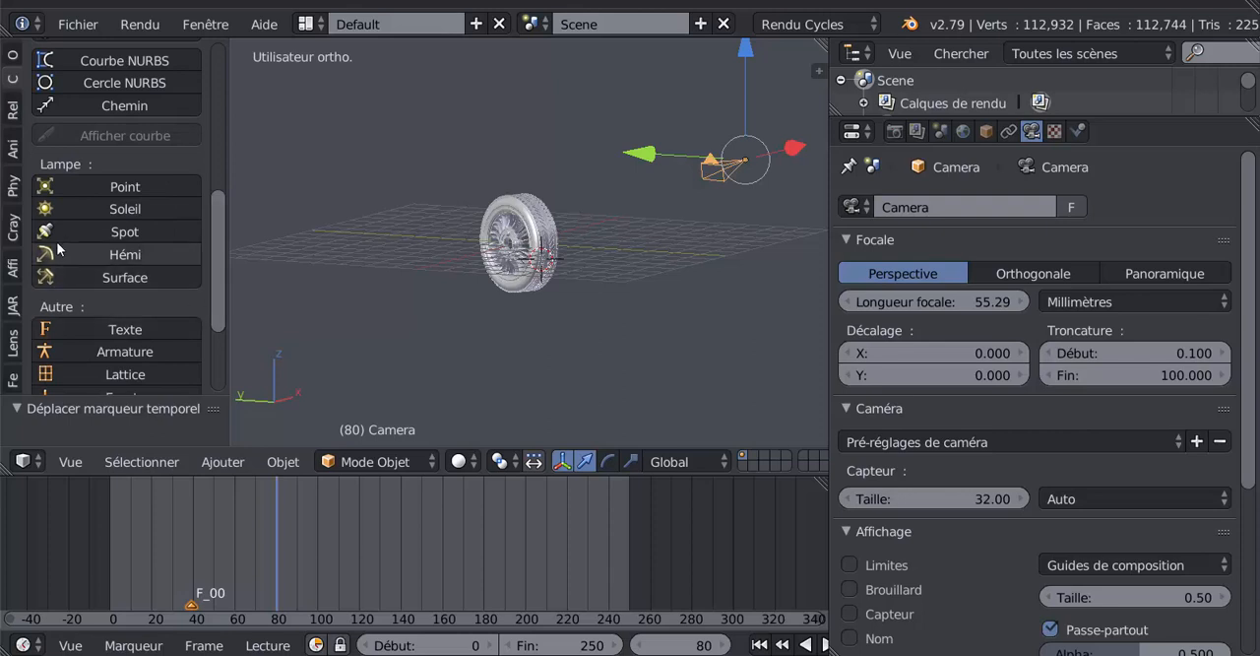
{"action": "scroll", "coordinate": [69, 307], "scroll_direction": "down", "scroll_amount": 2}
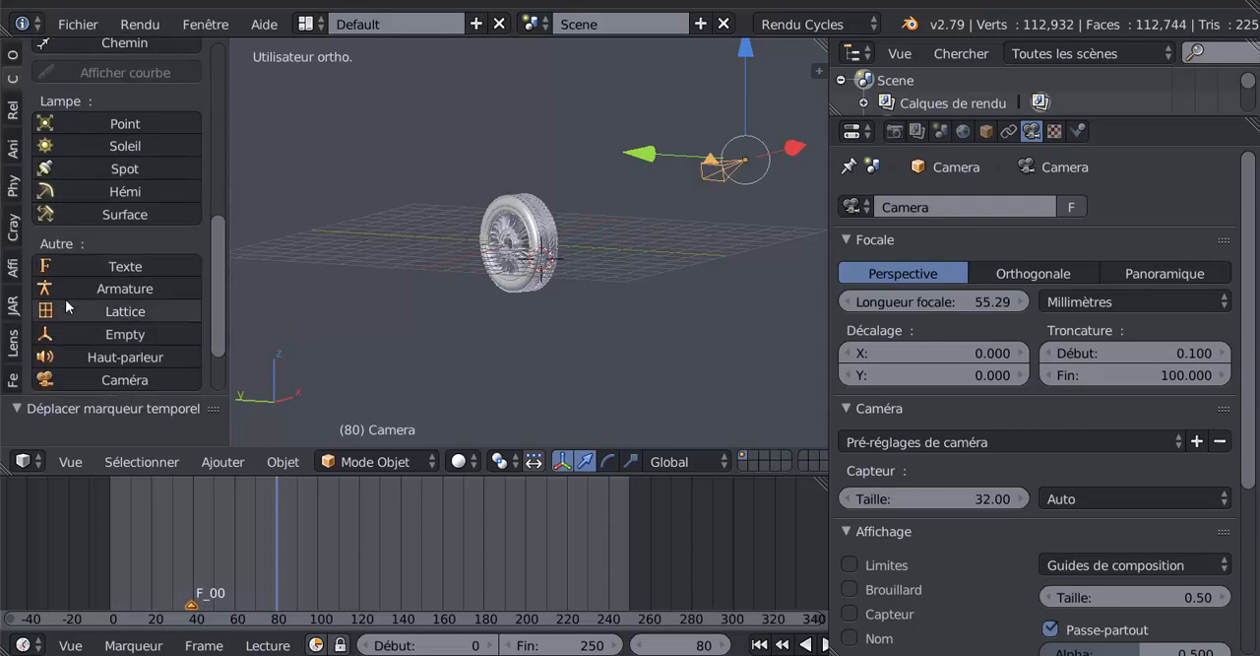
{"action": "left_click", "coordinate": [64, 354]}
{"action": "scroll", "coordinate": [408, 347], "scroll_direction": "up", "scroll_amount": 3}
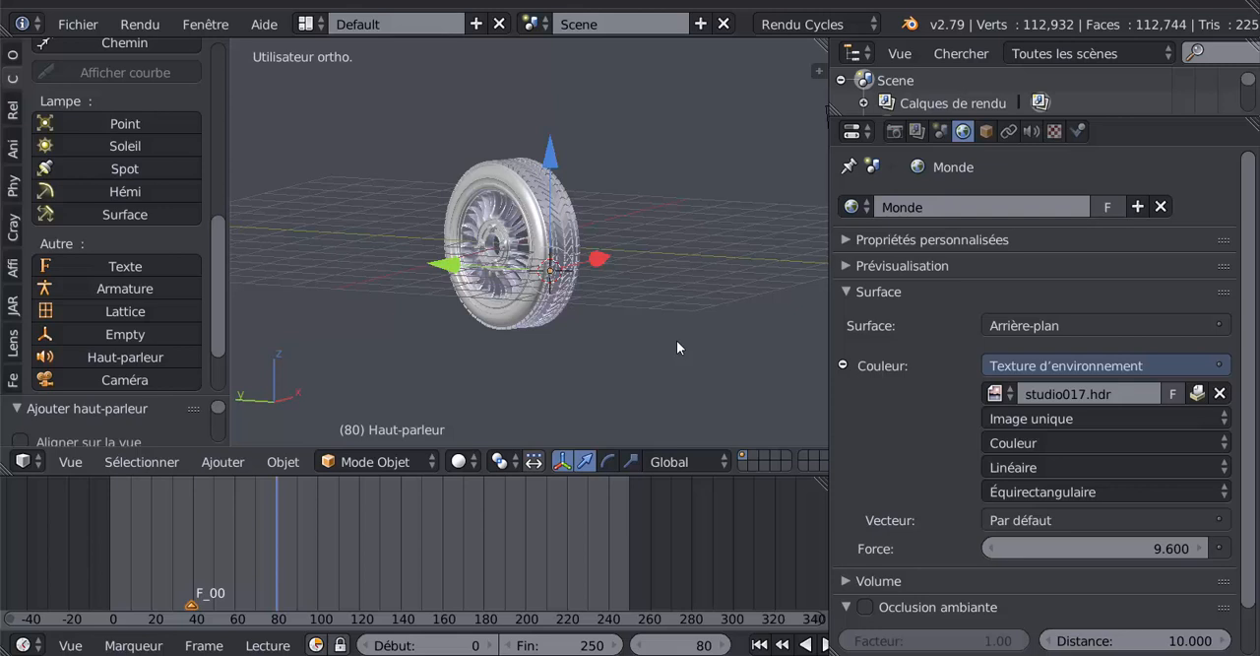
- Align the camera to the current angled view of the wheel and select the camera
{"action": "key", "text": "ctrl+alt+KP_0"}
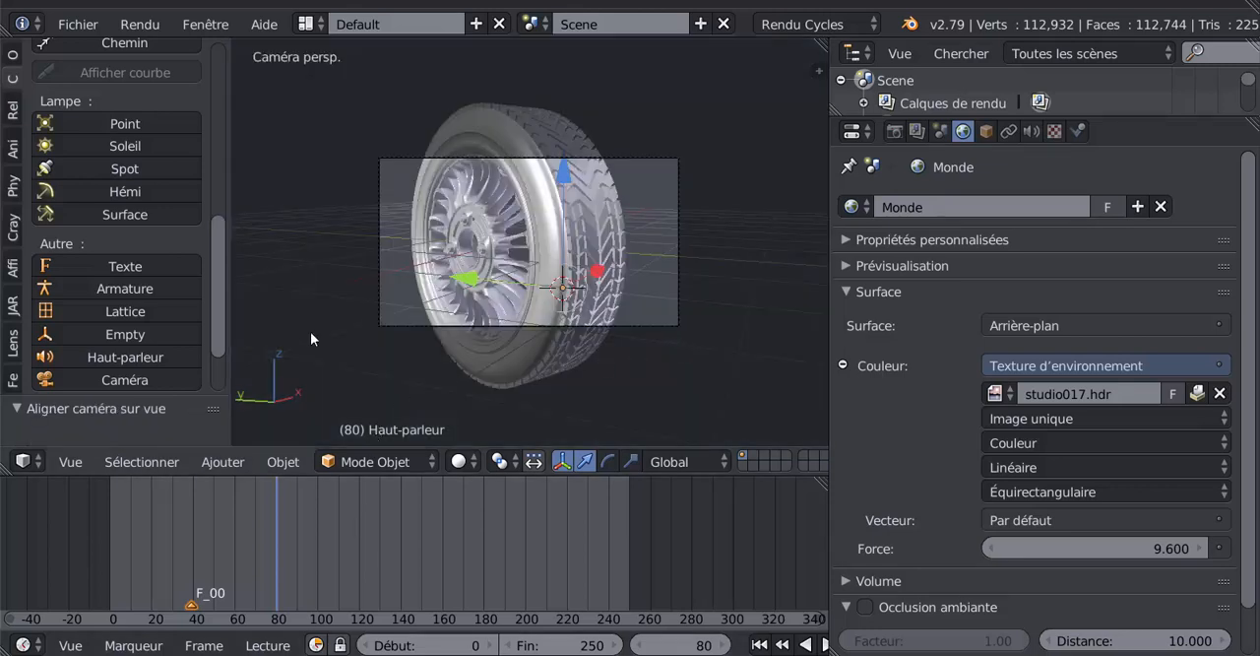
{"action": "left_click", "coordinate": [135, 646]}
{"action": "right_click", "coordinate": [688, 254]}
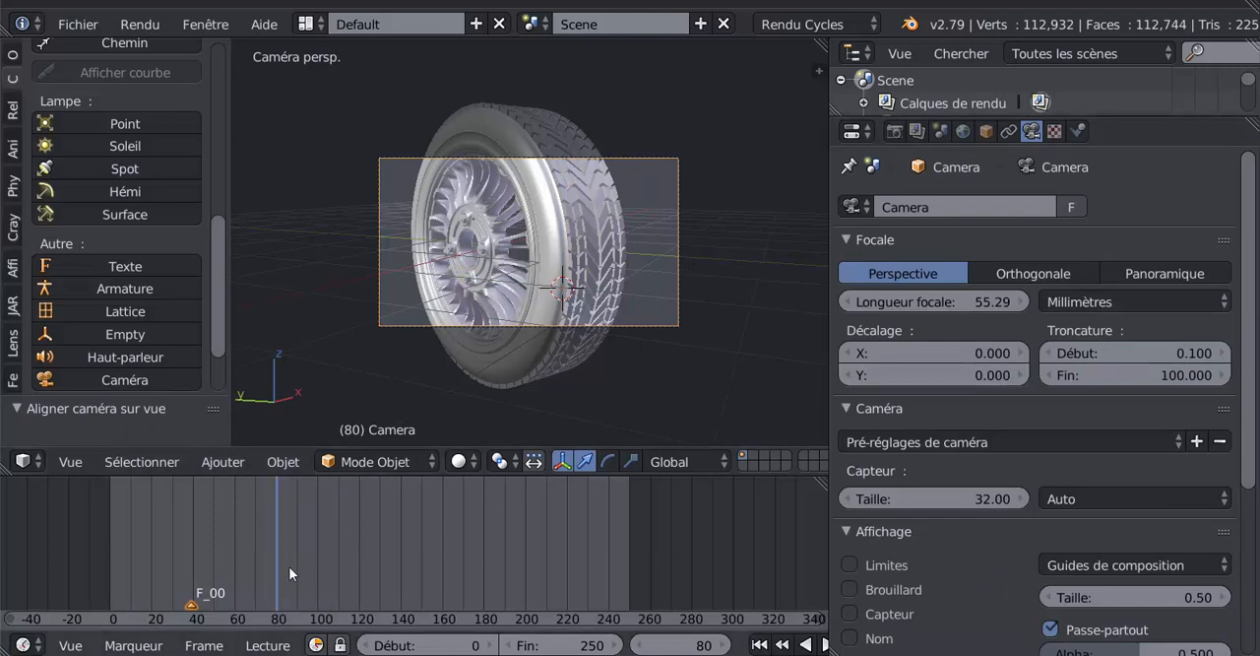
- Add a second timeline marker at frame 80
{"action": "left_click", "coordinate": [141, 647]}
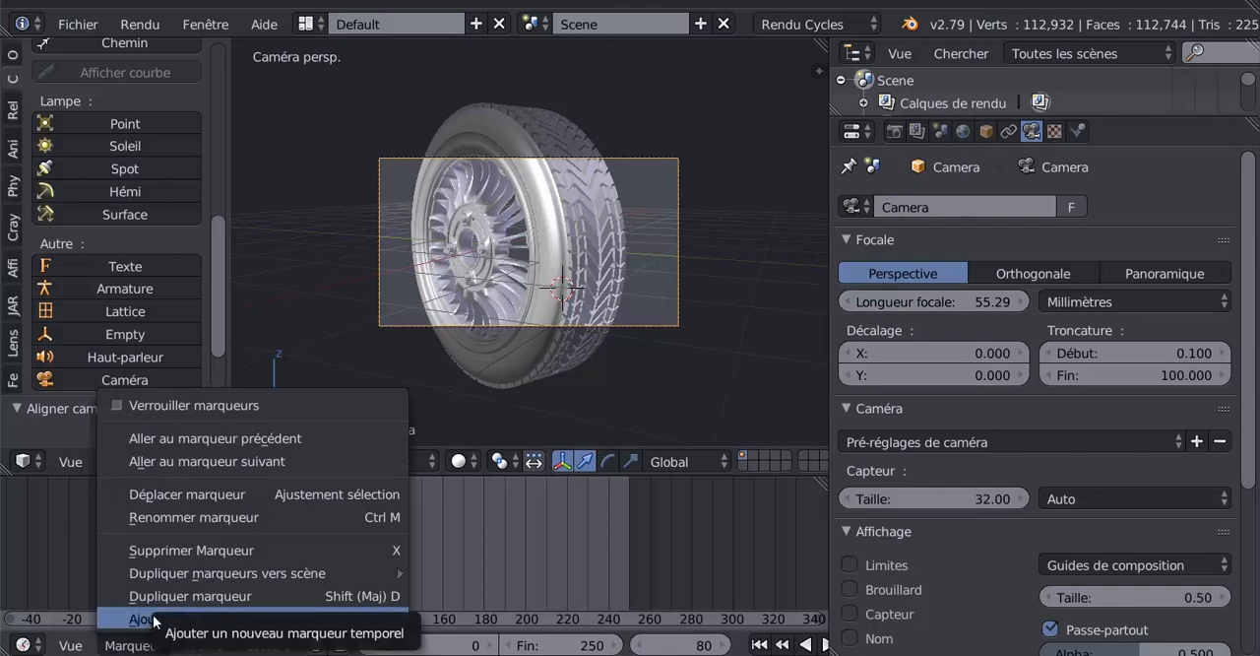
{"action": "left_click", "coordinate": [362, 618]}
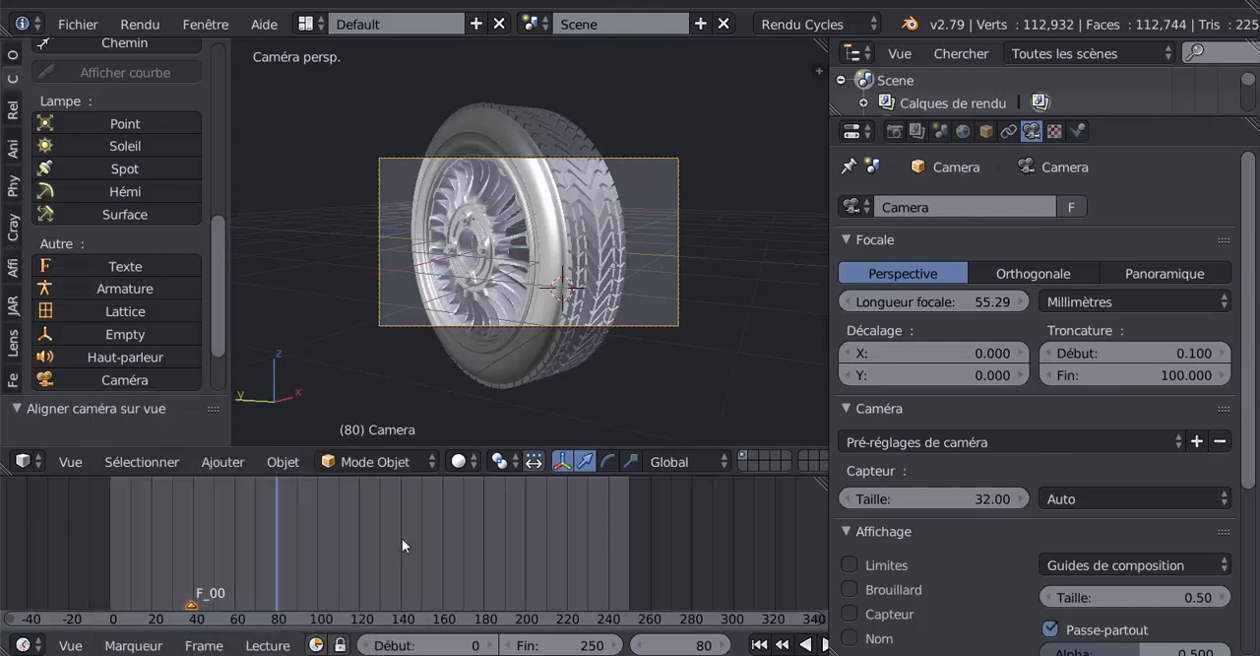
{"action": "key", "text": "m"}
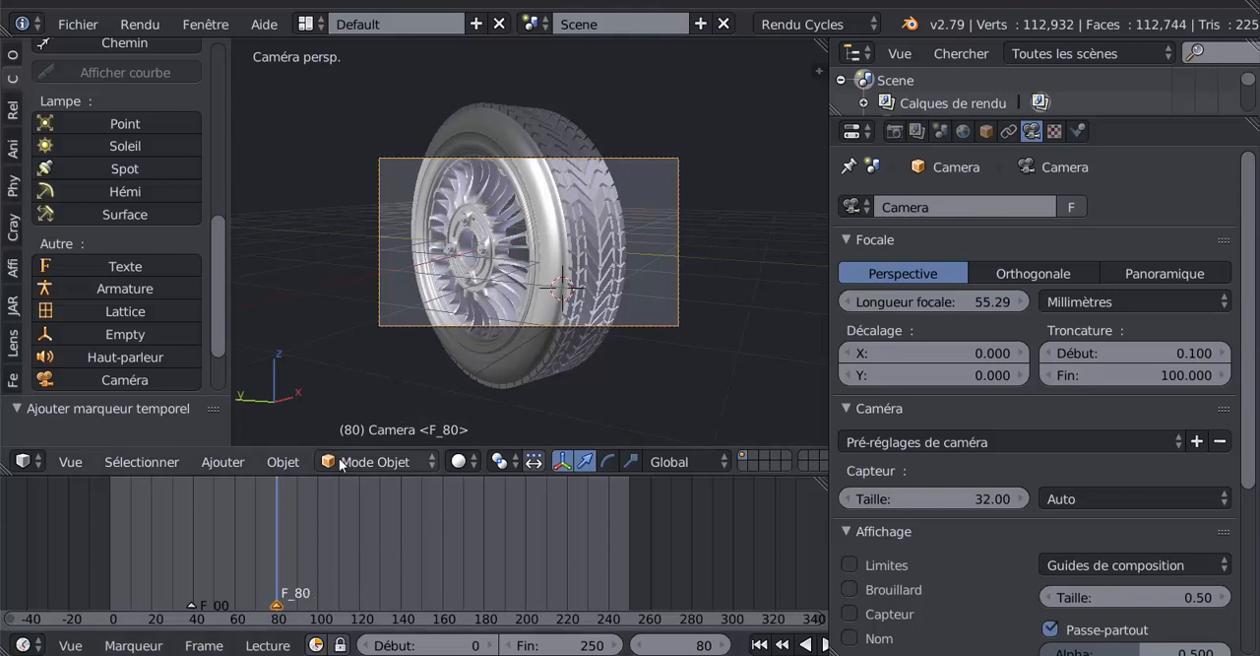
{"action": "left_click", "coordinate": [118, 644]}
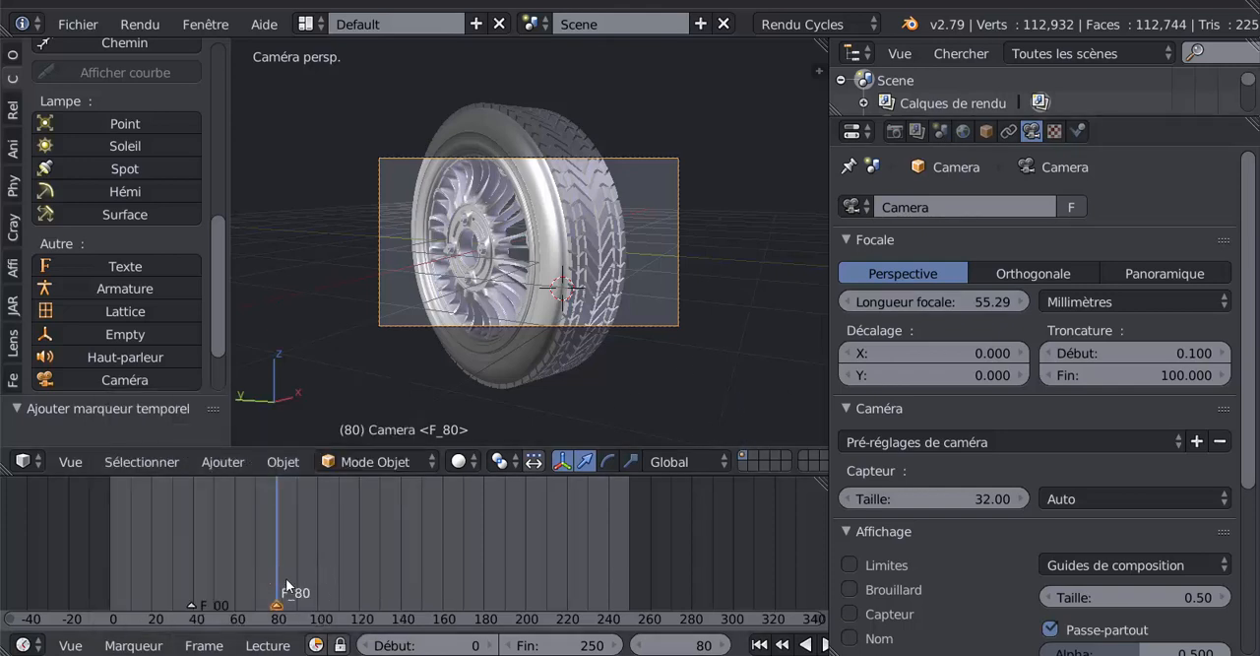
- Scrub the animation between the two timeline markers and back to frame 0
{"action": "left_click_drag", "start_coordinate": [278, 556], "coordinate": [189, 543]}
{"action": "right_click", "coordinate": [193, 604]}
{"action": "mouse_move", "coordinate": [189, 588]}
{"action": "left_mouse_down"}
{"action": "mouse_move", "coordinate": [151, 569]}
{"action": "mouse_move", "coordinate": [76, 579]}
{"action": "mouse_move", "coordinate": [184, 561]}
{"action": "left_mouse_up"}
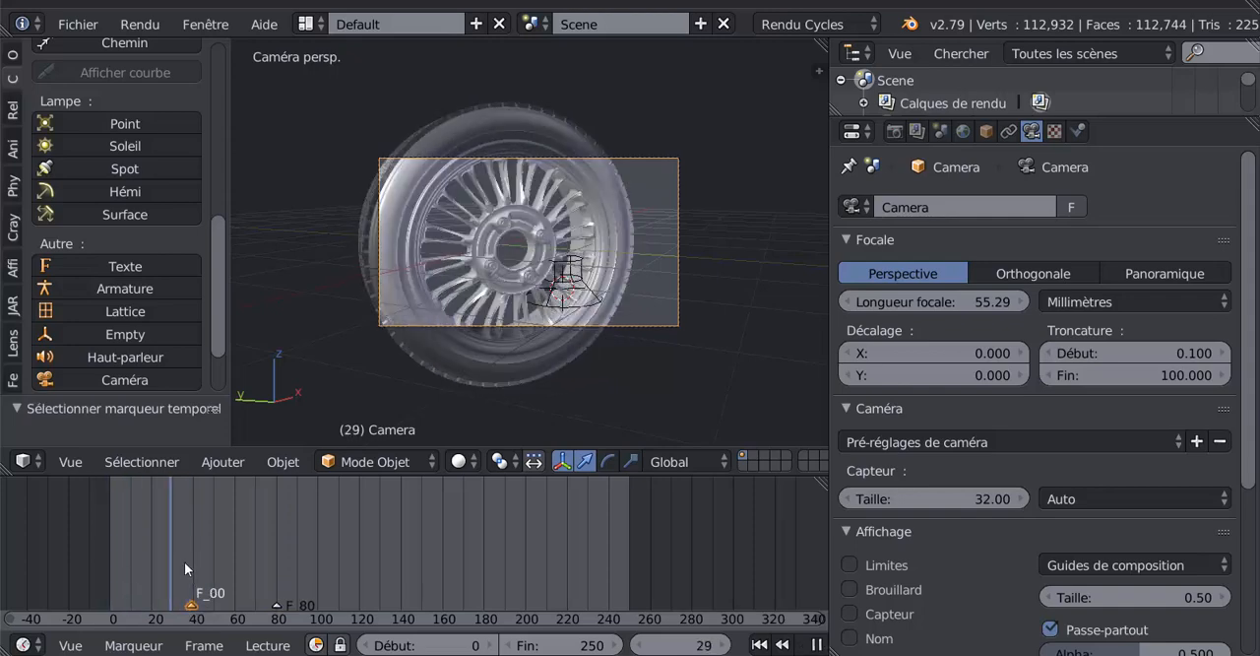
{"action": "left_click", "coordinate": [275, 605]}
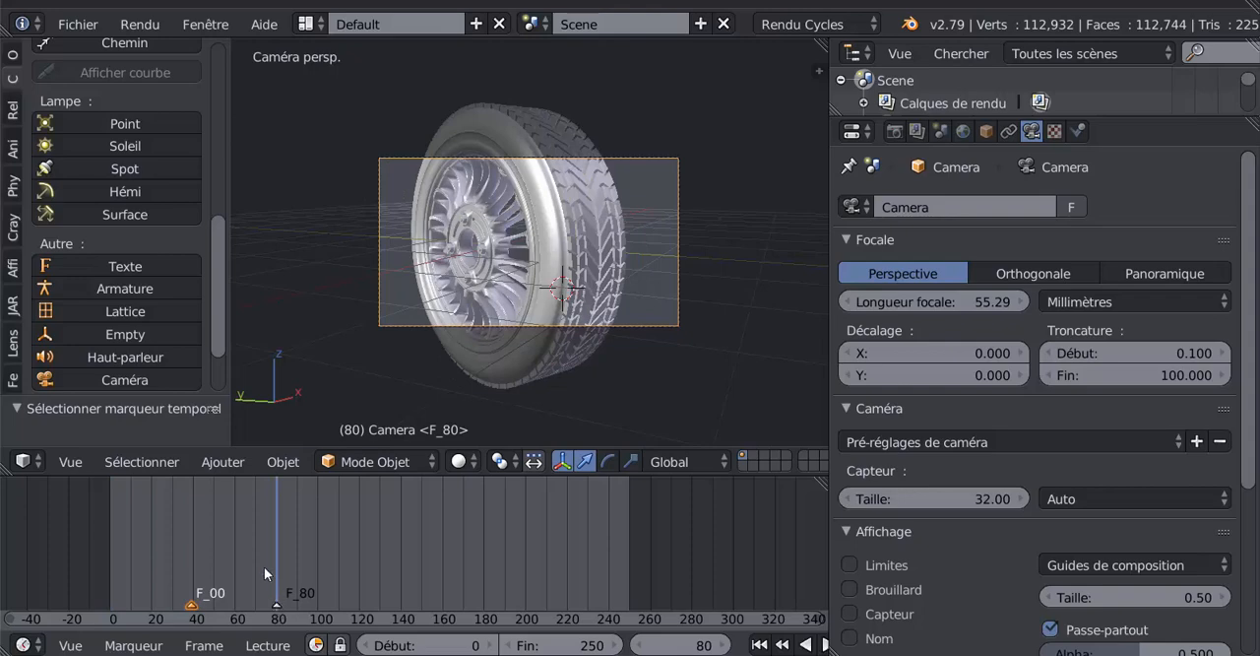
{"action": "left_click_drag", "start_coordinate": [264, 565], "coordinate": [110, 575]}
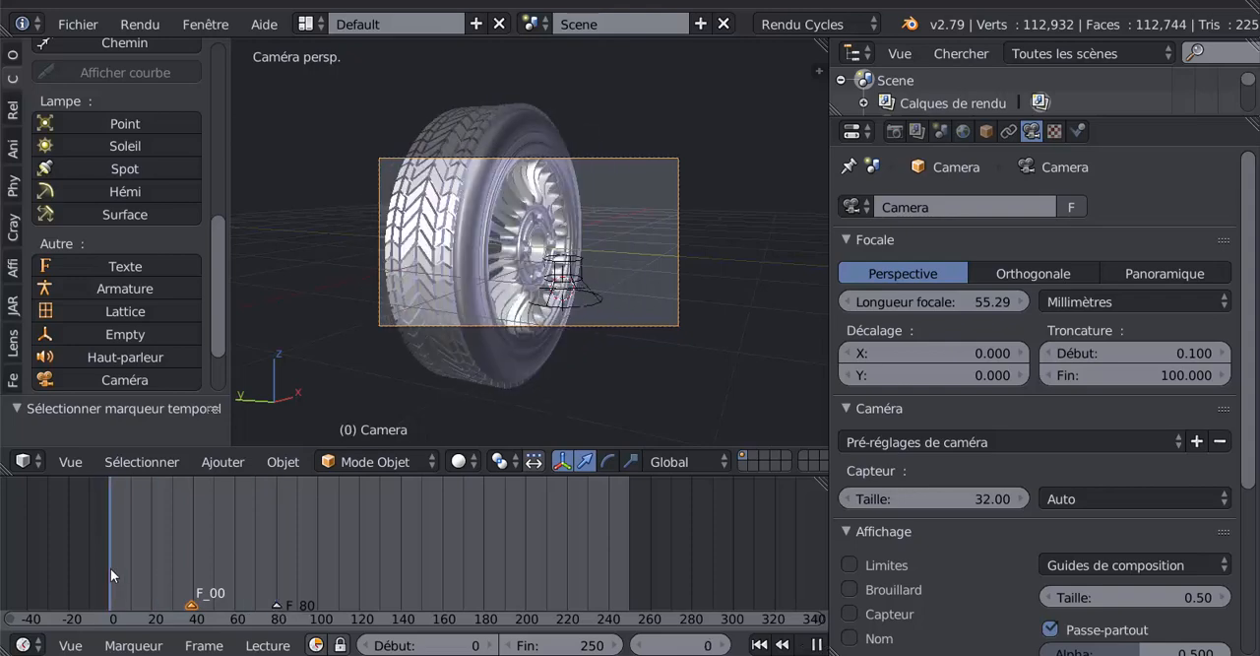
- Leave the camera view, move to frame 80, and delete the speaker object next to the wheel
{"action": "key", "text": "KP_0"}
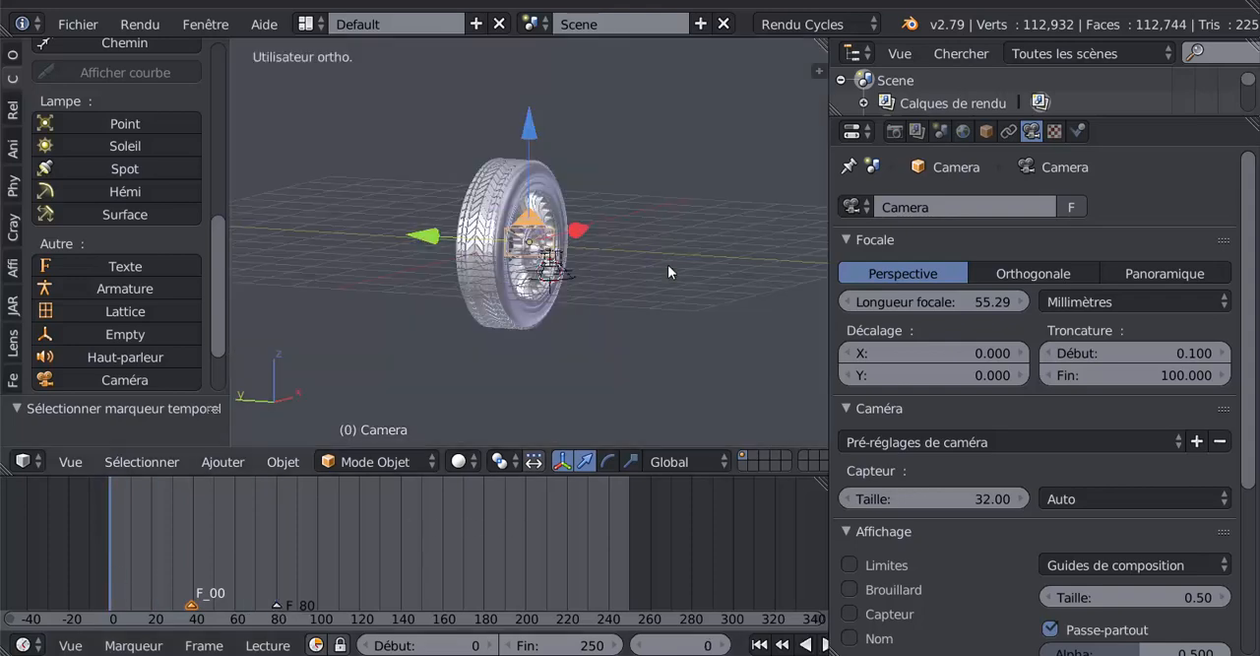
{"action": "scroll", "coordinate": [667, 264], "scroll_direction": "down", "scroll_amount": 3}
{"action": "middle_click_drag", "start_coordinate": [643, 317], "coordinate": [534, 335]}
{"action": "scroll", "coordinate": [594, 332], "scroll_direction": "up", "scroll_amount": 3}
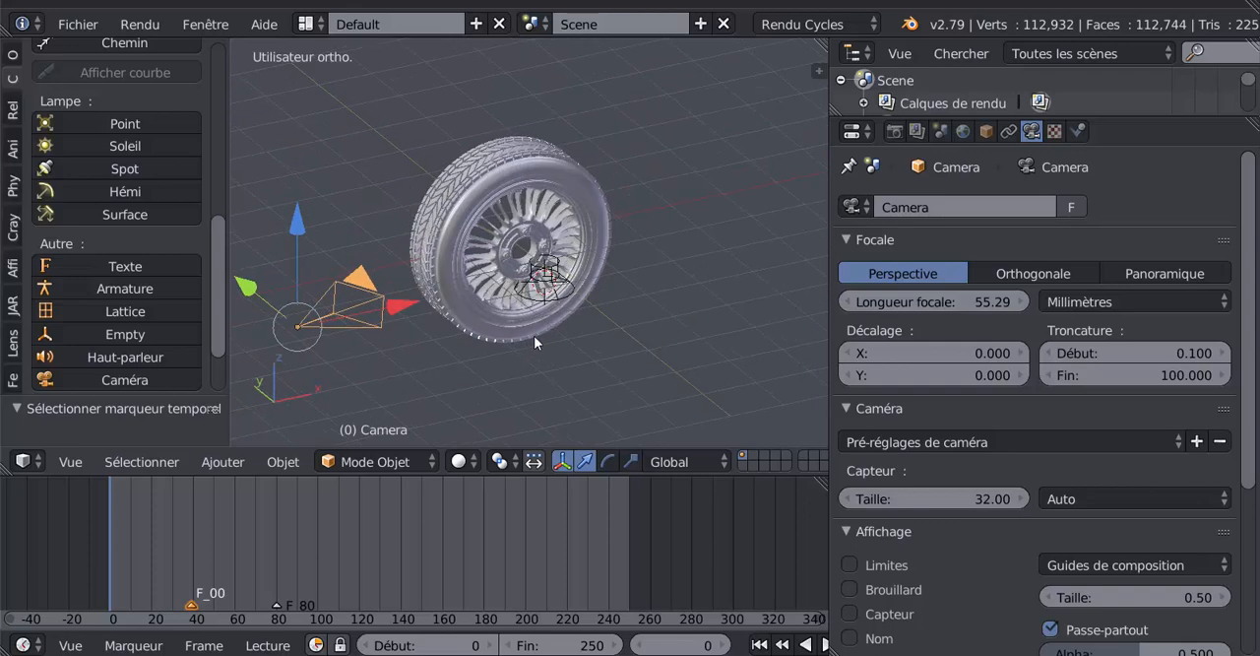
{"action": "scroll", "coordinate": [533, 335], "scroll_direction": "up", "scroll_amount": 3}
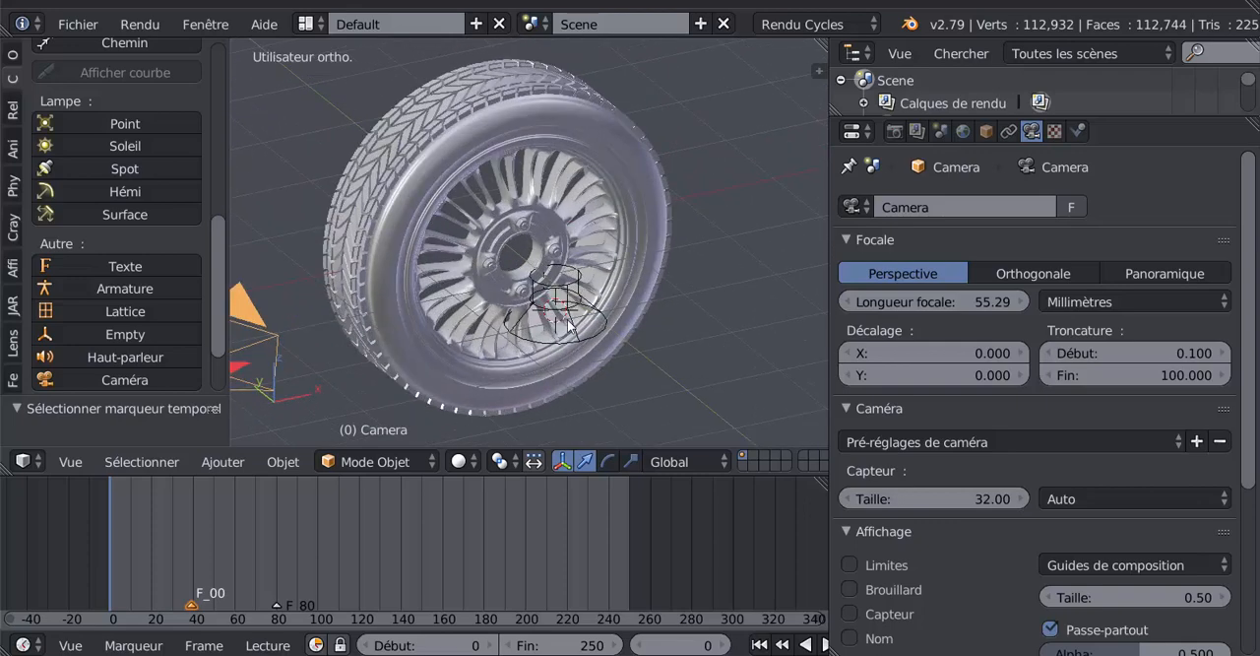
{"action": "left_click", "coordinate": [277, 601]}
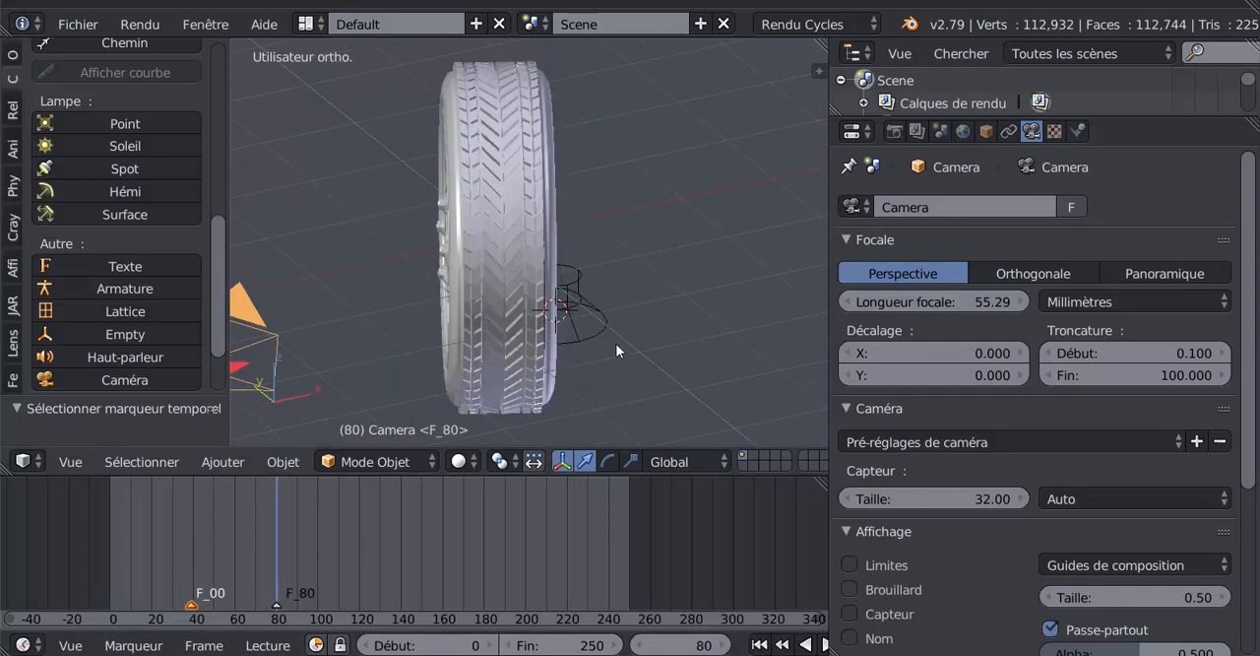
{"action": "right_click", "coordinate": [606, 330]}
{"action": "middle_click_drag", "start_coordinate": [605, 331], "coordinate": [705, 373]}
{"action": "scroll", "coordinate": [541, 356], "scroll_direction": "up", "scroll_amount": 1}
{"action": "scroll", "coordinate": [542, 356], "scroll_direction": "up", "scroll_amount": 2}
{"action": "scroll", "coordinate": [705, 372], "scroll_direction": "down", "scroll_amount": 2}
{"action": "key", "text": "x"}
{"action": "left_click", "coordinate": [705, 372]}
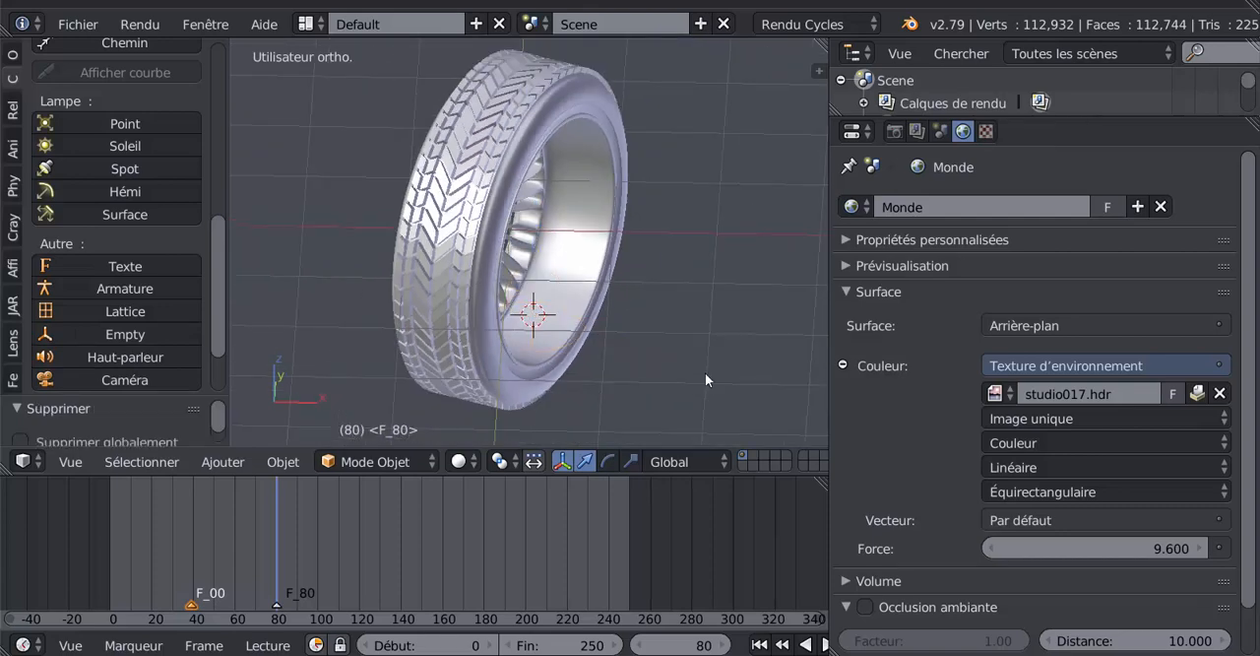
- Delete the timeline marker at frame 80, keeping the one at frame 39
{"action": "scroll", "coordinate": [607, 395], "scroll_direction": "down", "scroll_amount": 2}
{"action": "right_click", "coordinate": [276, 604]}
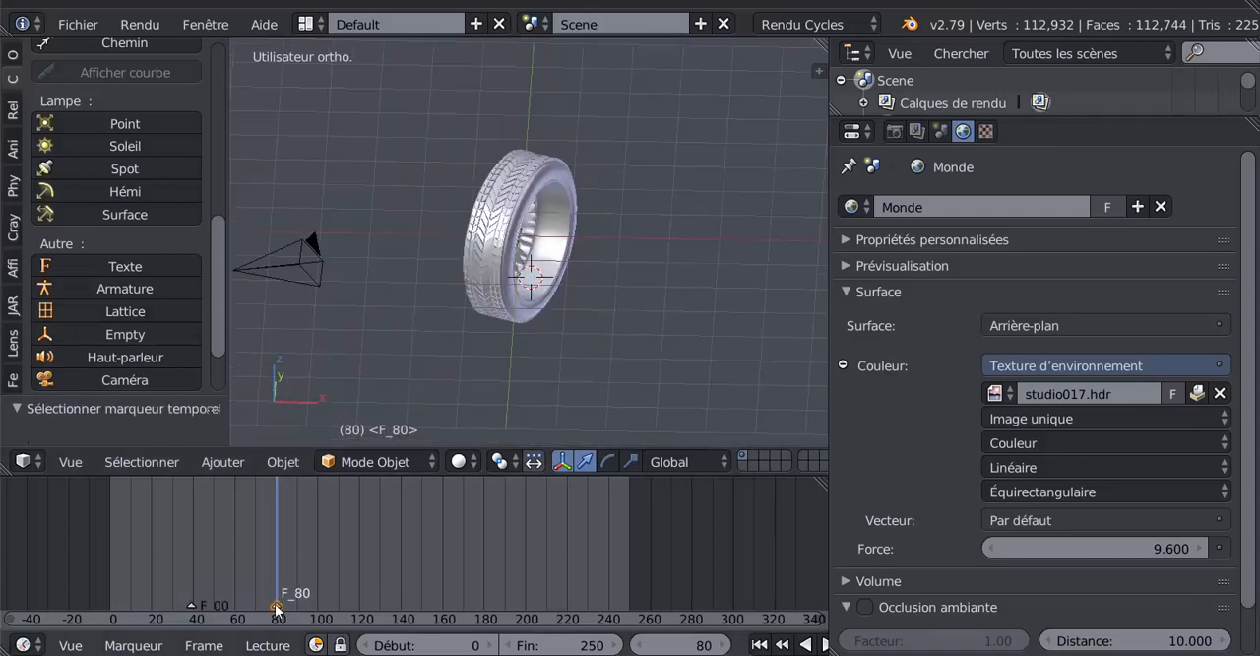
{"action": "left_click", "coordinate": [131, 645]}
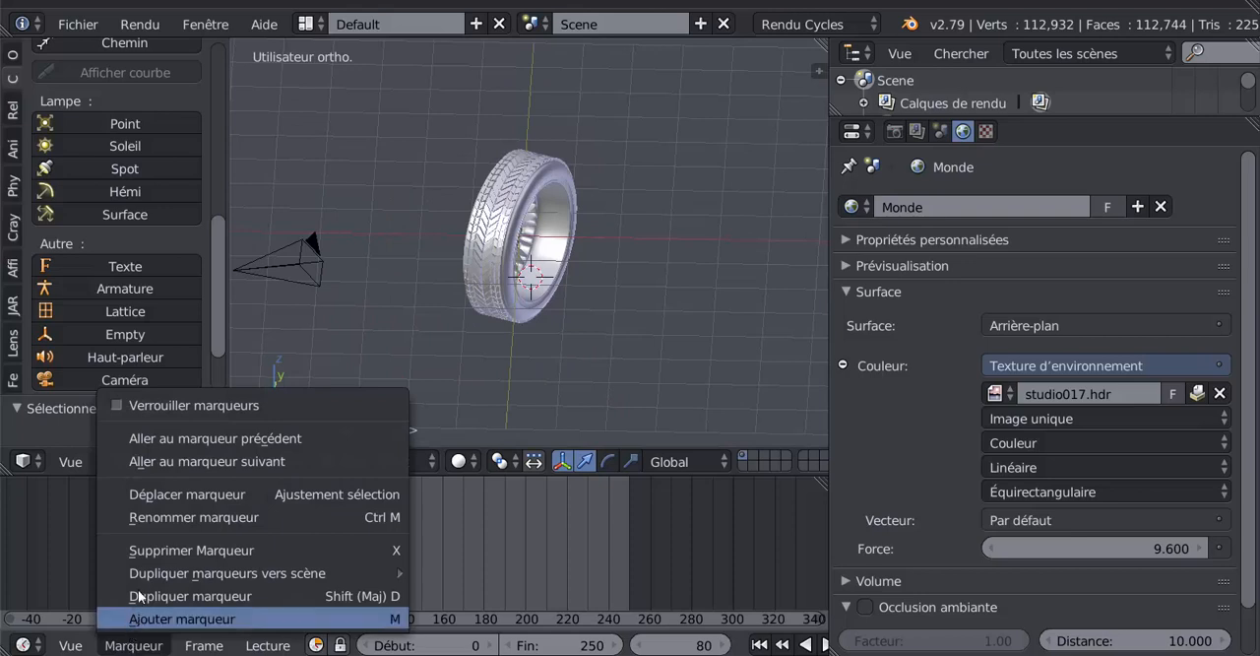
{"action": "left_click", "coordinate": [159, 549]}
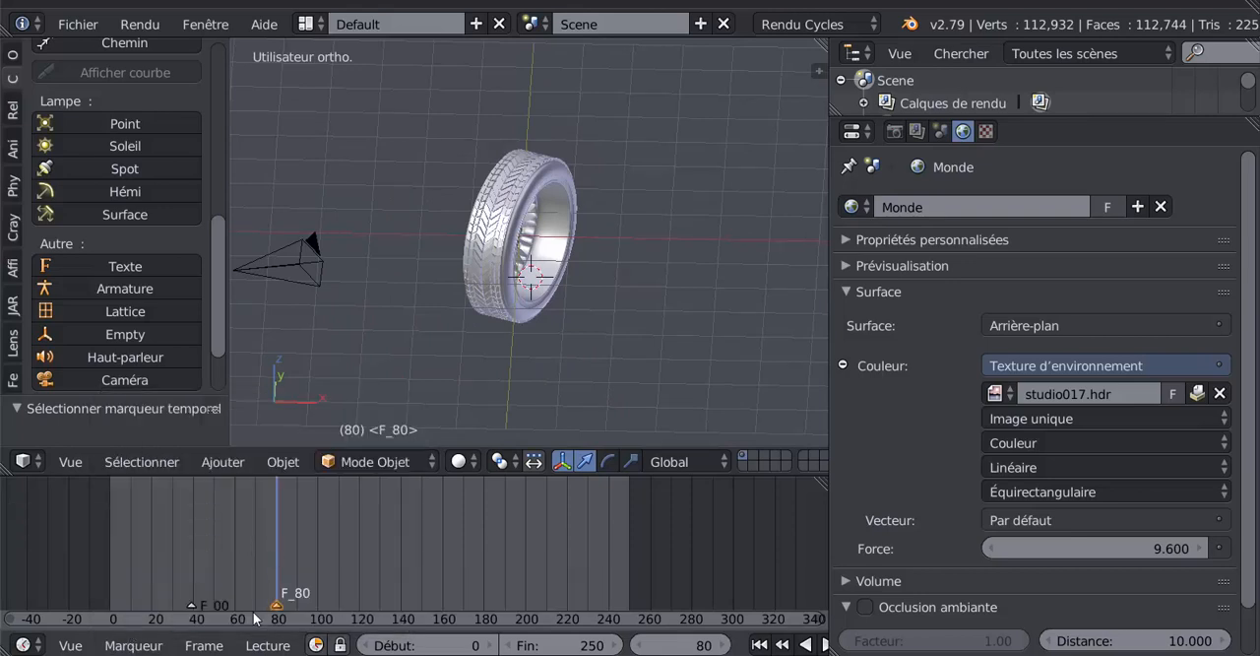
{"action": "right_click", "coordinate": [202, 606]}
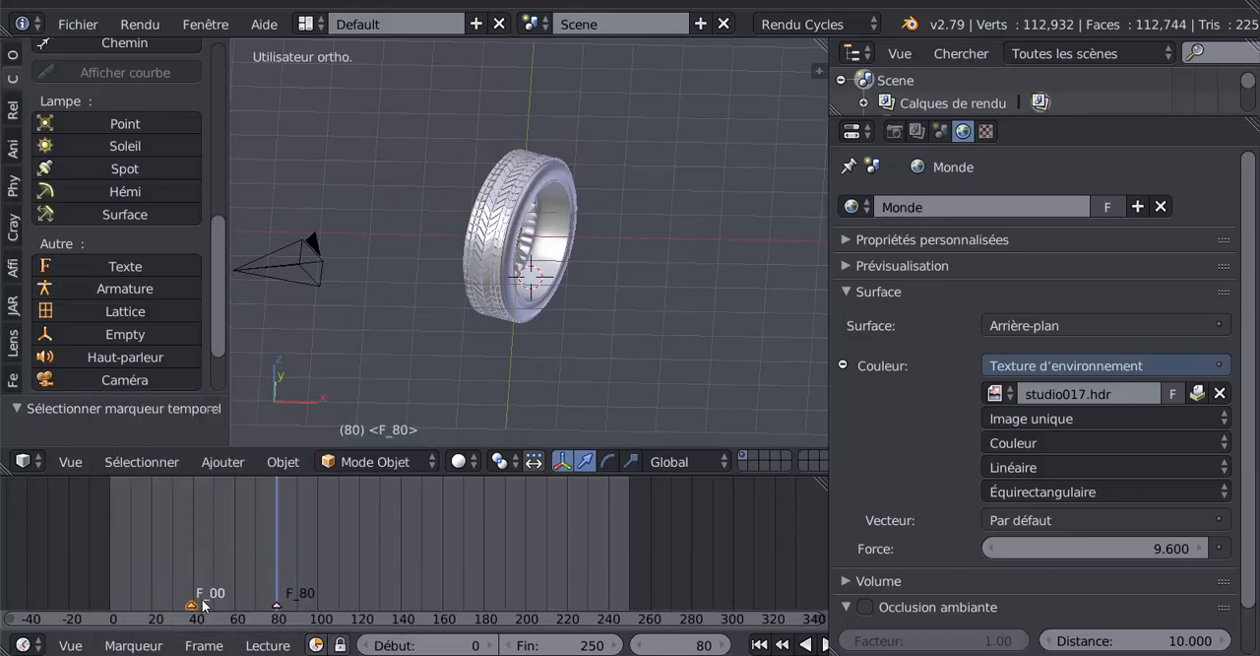
{"action": "left_click_drag", "start_coordinate": [268, 558], "coordinate": [190, 569]}
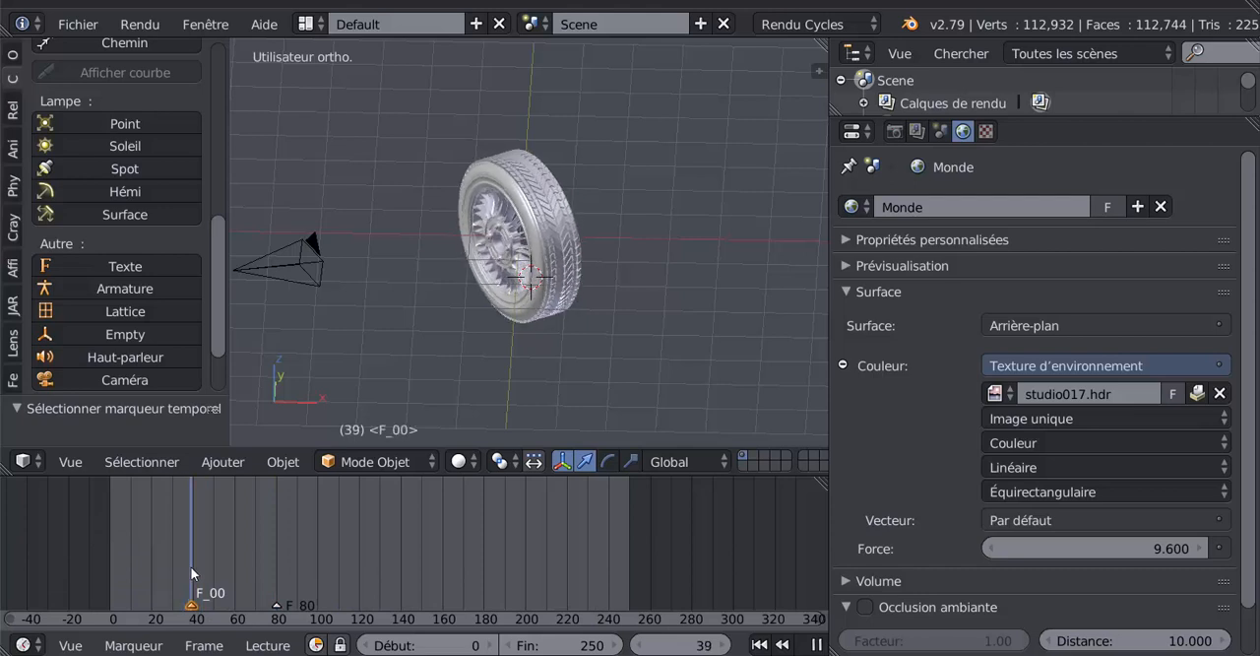
{"action": "right_click", "coordinate": [278, 605]}
{"action": "left_click", "coordinate": [133, 645]}
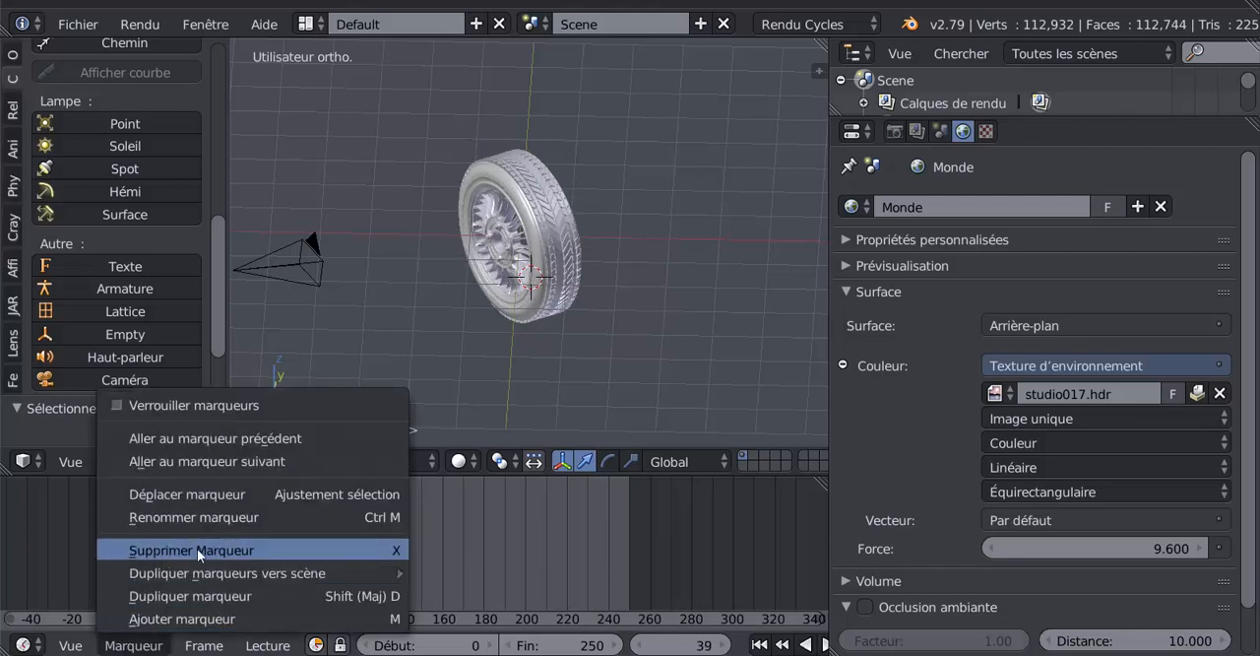
{"action": "key", "text": "x"}
{"action": "left_click", "coordinate": [434, 552]}
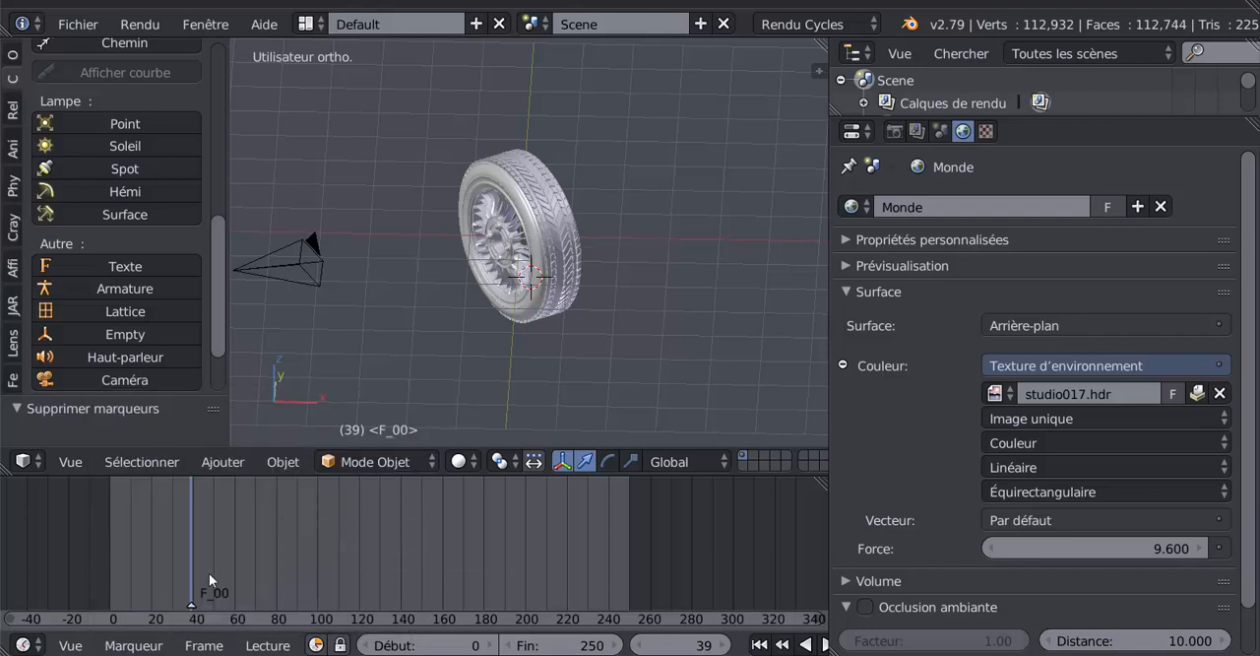
- Move the current frame to 5 and switch back to the camera view
{"action": "left_click_drag", "start_coordinate": [209, 573], "coordinate": [120, 568]}
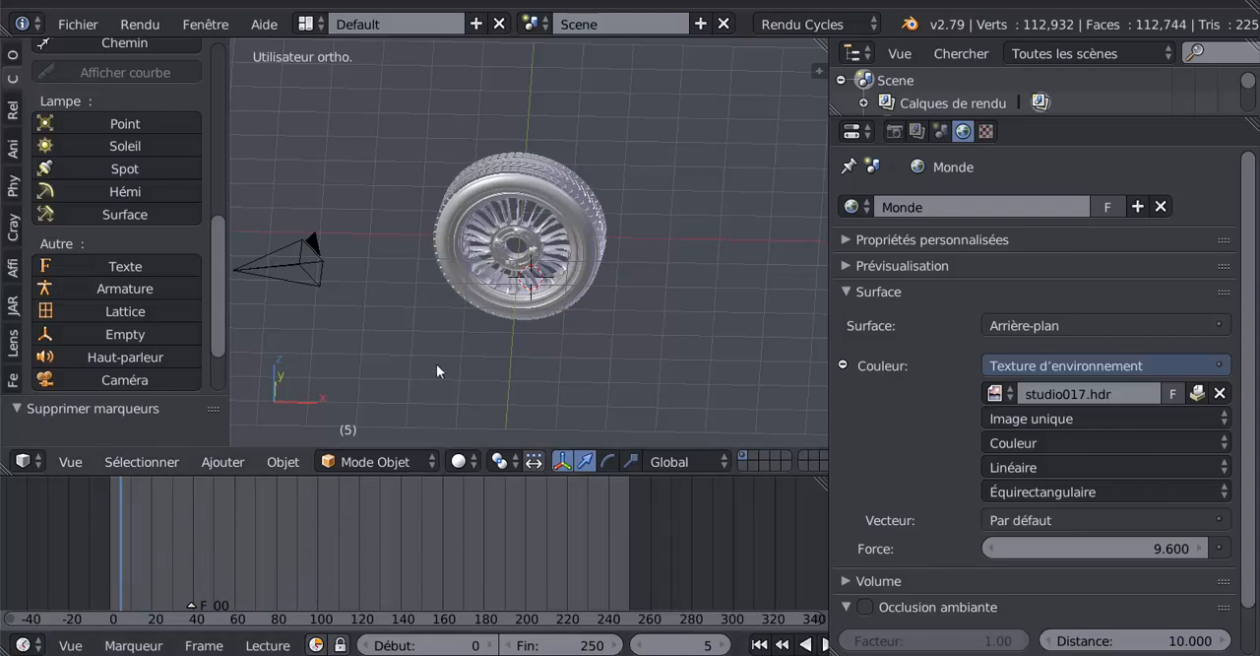
{"action": "key", "text": "KP_0"}
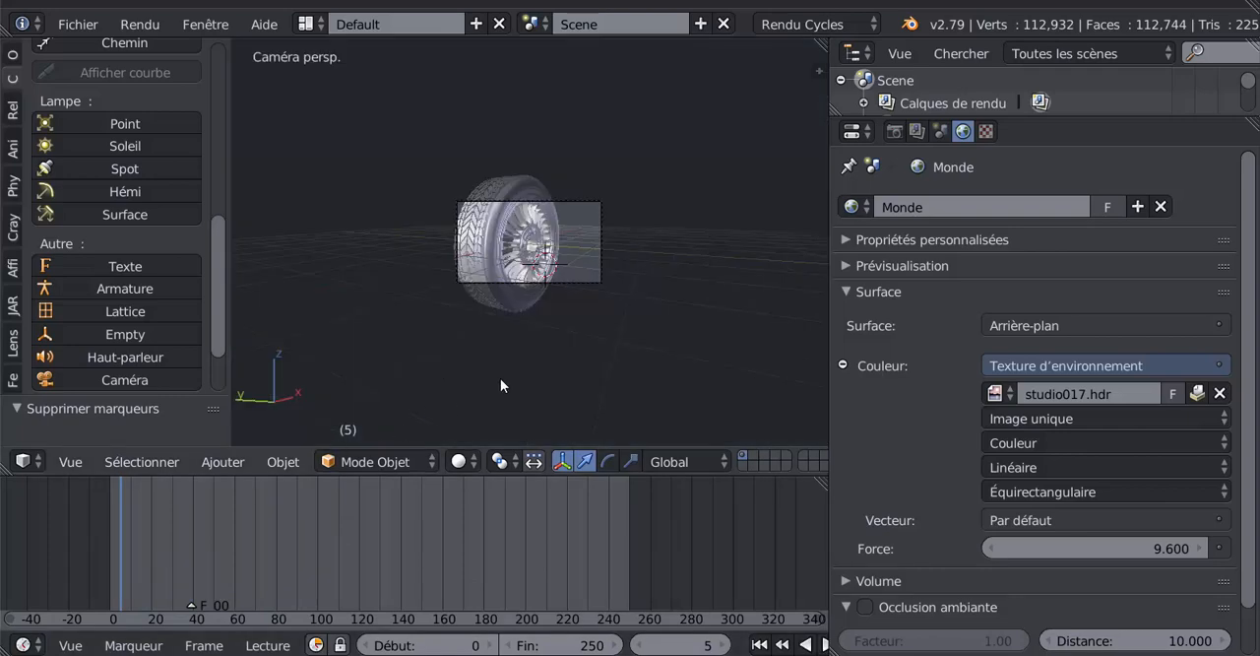
- Move the camera so that the wheel sits closer to the centre of its frame
{"action": "scroll", "coordinate": [564, 341], "scroll_direction": "up", "scroll_amount": 2}
{"action": "right_click", "coordinate": [595, 305]}
{"action": "key", "text": "g"}
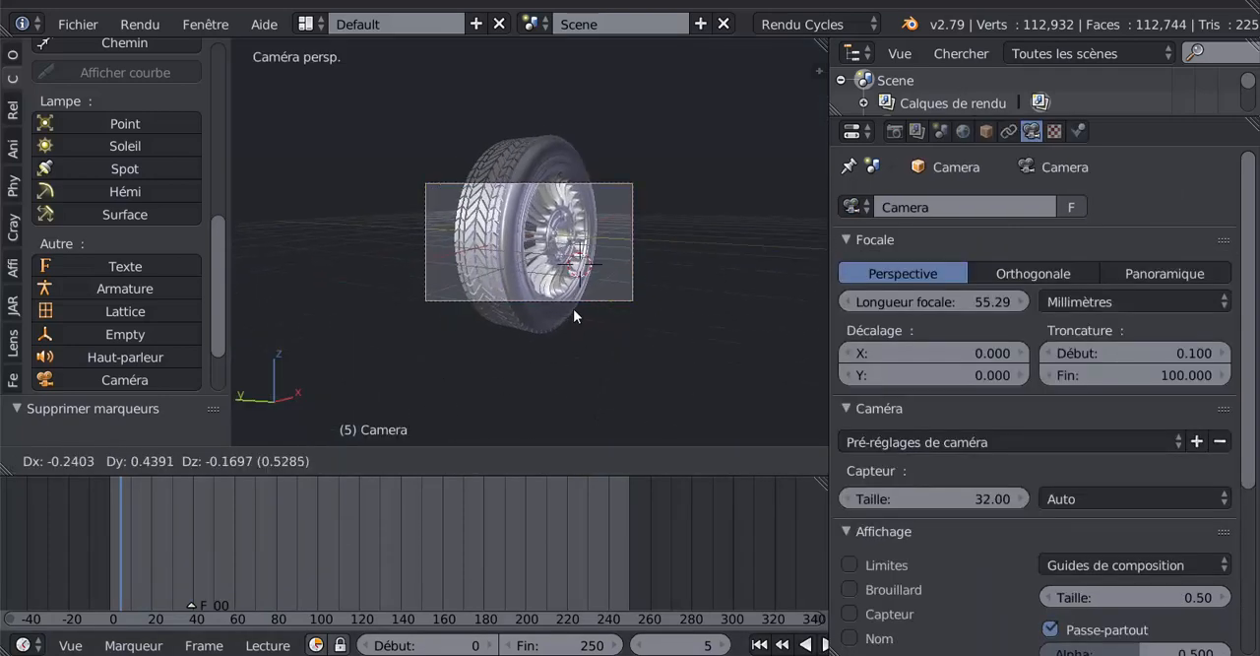
{"action": "left_click", "coordinate": [573, 308]}
- Play the animation, scrub through it, and stop at frame 84
{"action": "key", "text": "alt+a"}
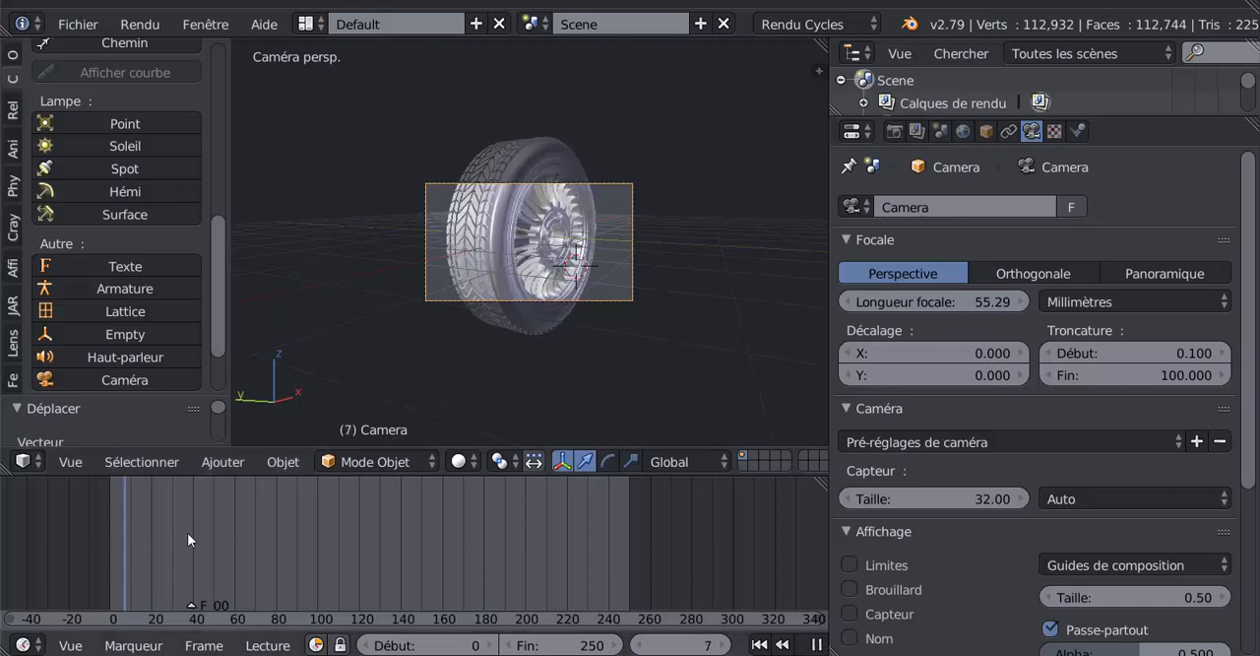
{"action": "left_click_drag", "start_coordinate": [160, 525], "coordinate": [271, 510]}
{"action": "key", "text": "alt+a"}
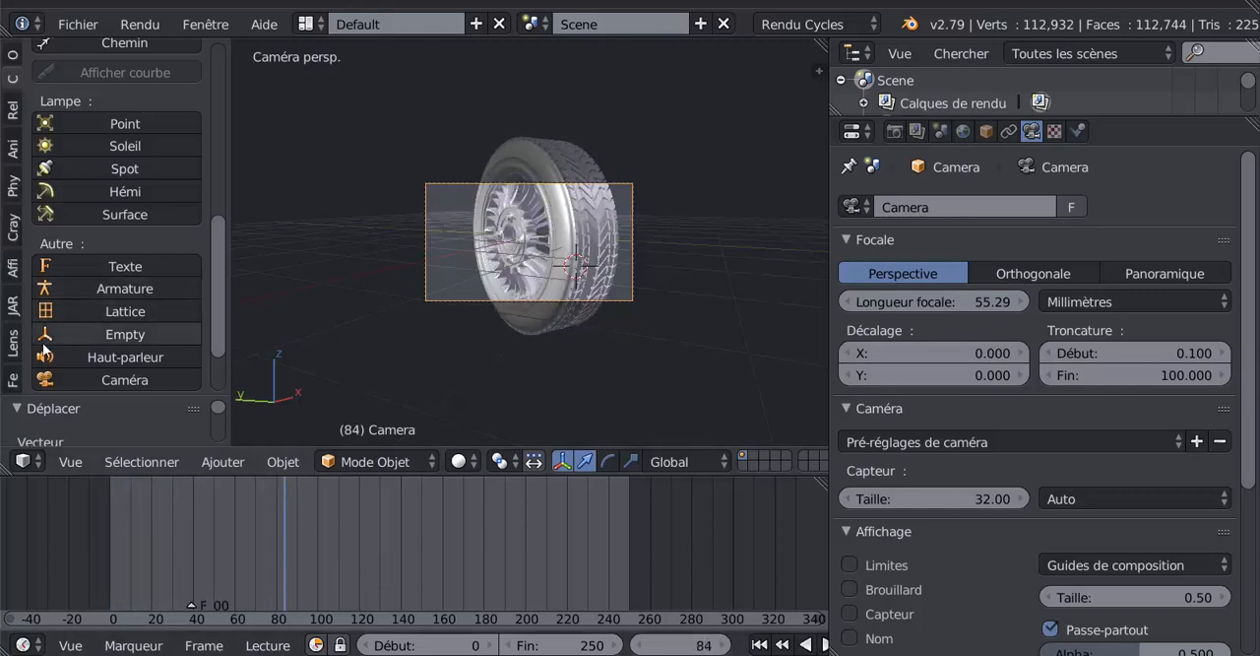
- Add a second camera, orbit to an angled view of the wheel, and align the active camera to that view
{"action": "scroll", "coordinate": [131, 339], "scroll_direction": "down", "scroll_amount": 2}
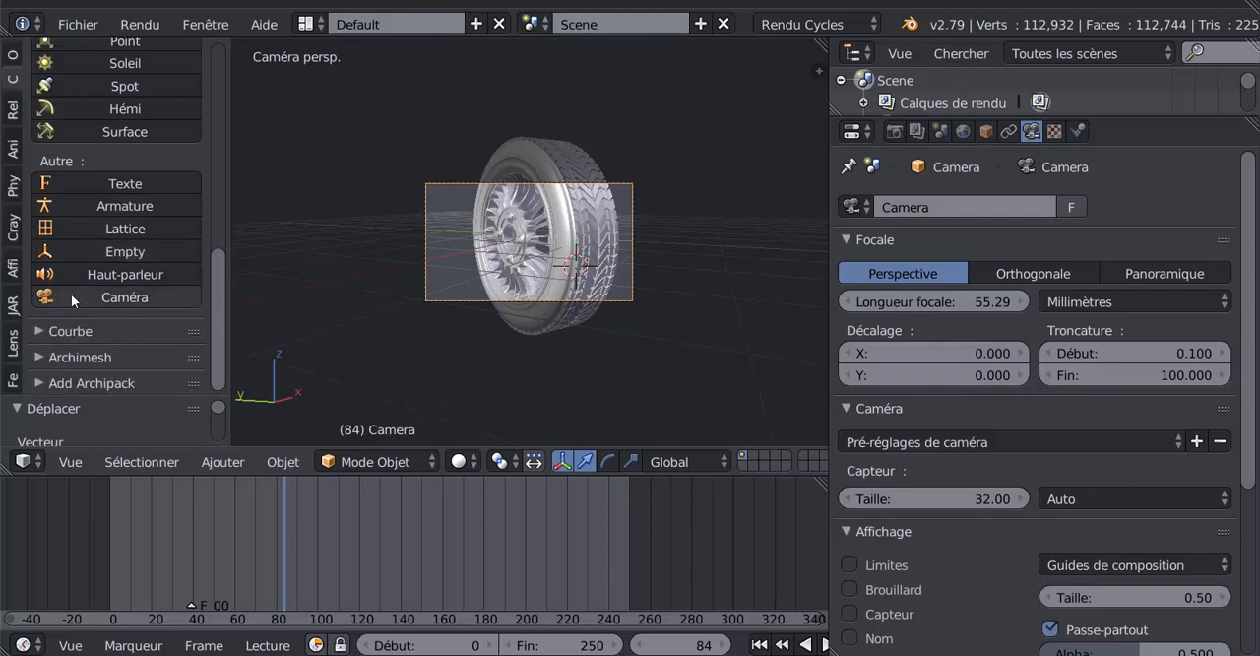
{"action": "left_click", "coordinate": [72, 293]}
{"action": "middle_click_drag", "start_coordinate": [765, 371], "coordinate": [619, 376]}
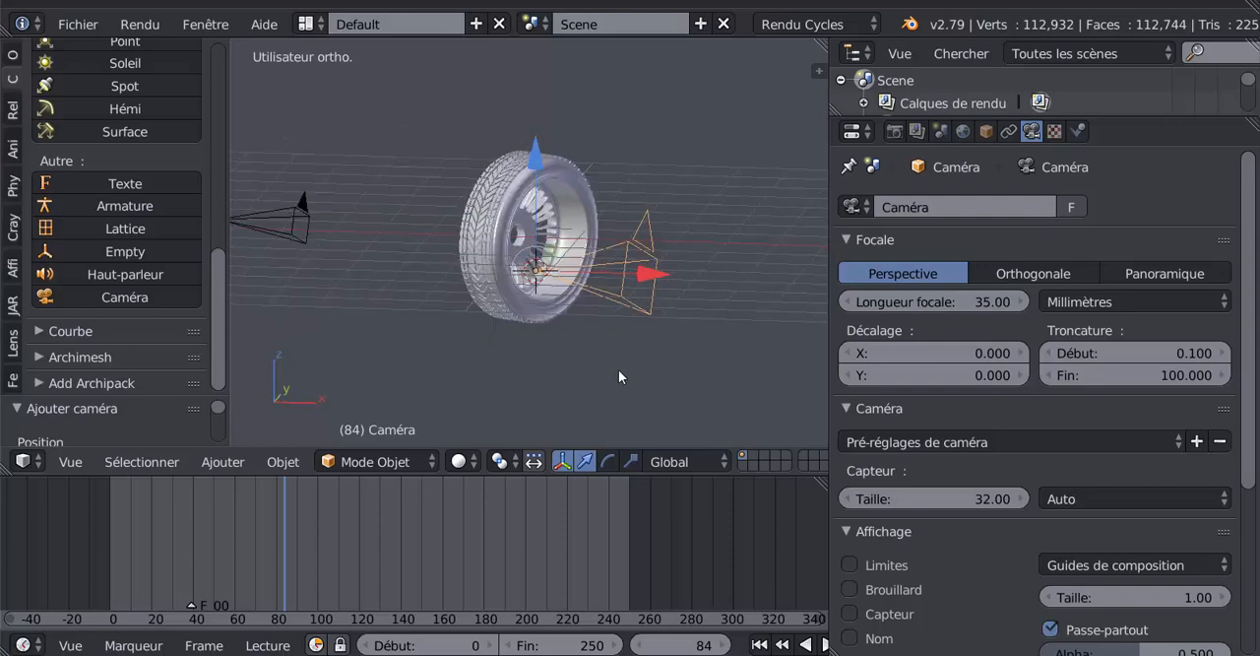
{"action": "key", "text": "ctrl+alt+KP_0"}
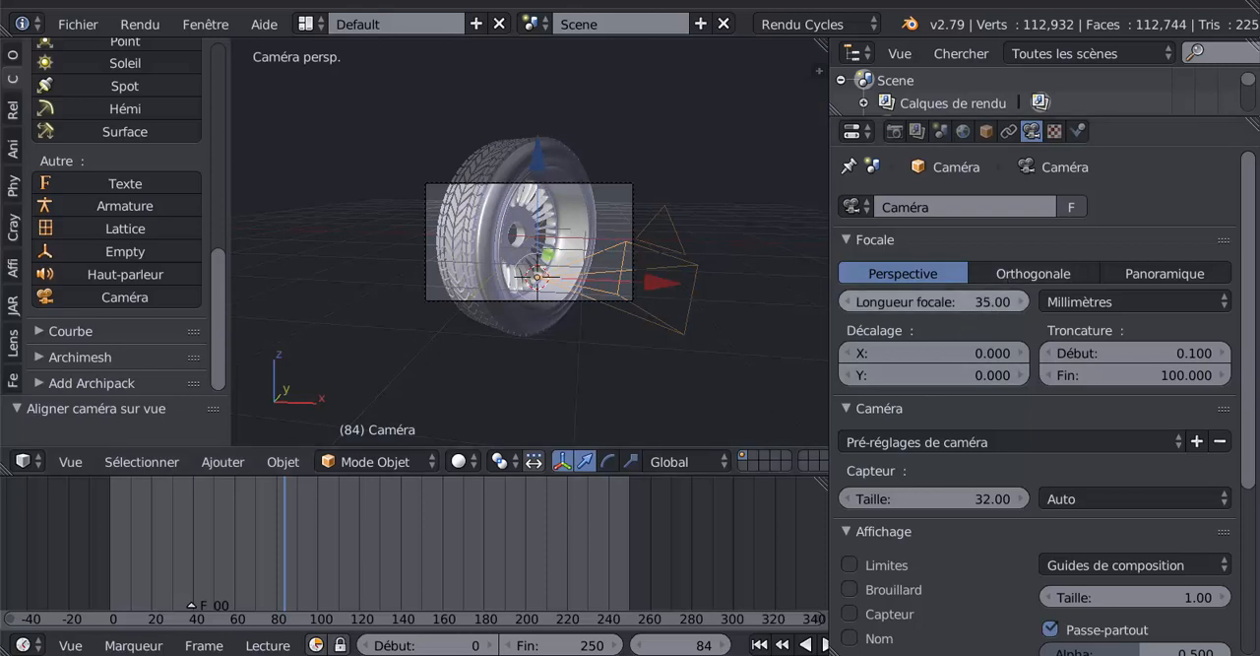
- Set the second camera's focal length to 33.98 mm and add a timeline marker at frame 84
{"action": "mouse_move", "coordinate": [933, 302]}
{"action": "left_mouse_down"}
{"action": "mouse_move", "coordinate": [961, 302]}
{"action": "mouse_move", "coordinate": [924, 302]}
{"action": "left_mouse_up"}
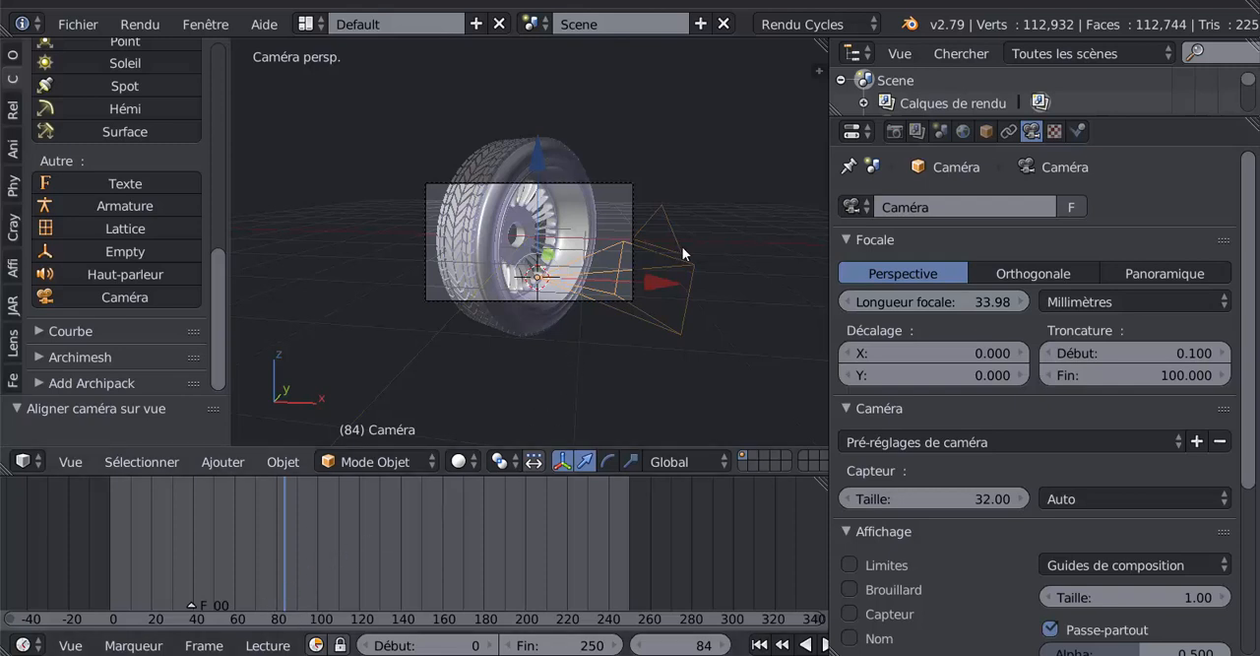
{"action": "left_click", "coordinate": [133, 645]}
{"action": "left_click", "coordinate": [154, 619]}
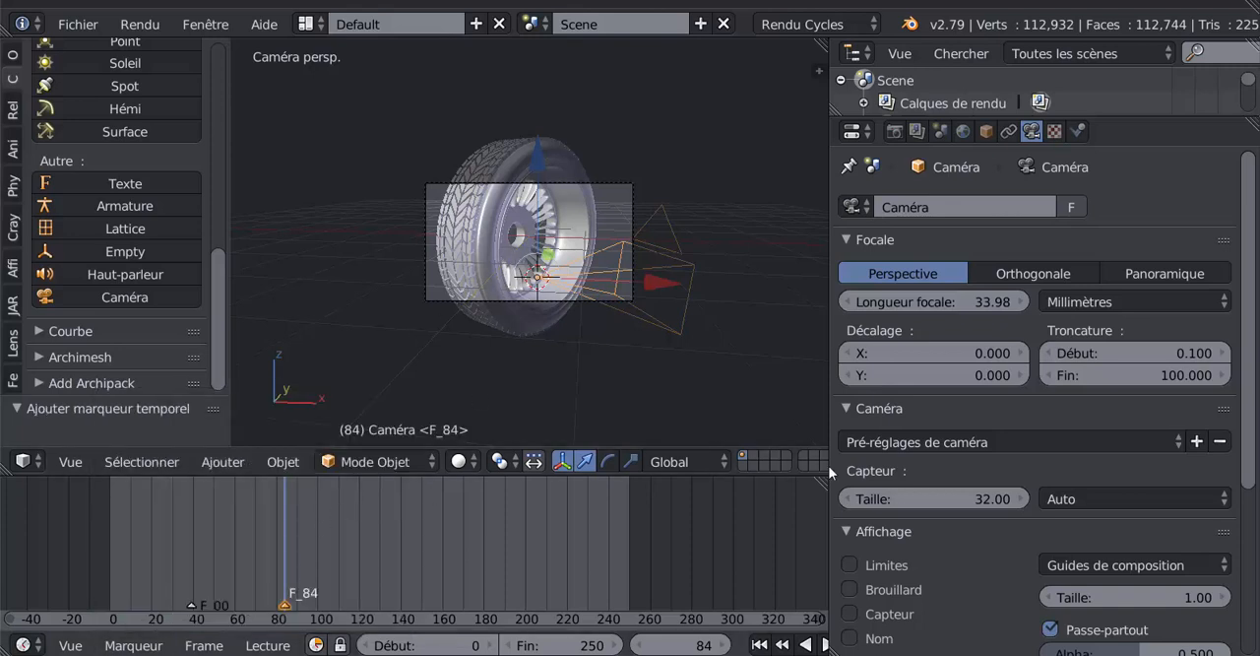
- Set the original camera's focal length to 31.13 mm and scrub the animation from frame 30 to frame 103
{"action": "left_click_drag", "start_coordinate": [986, 311], "coordinate": [735, 312]}
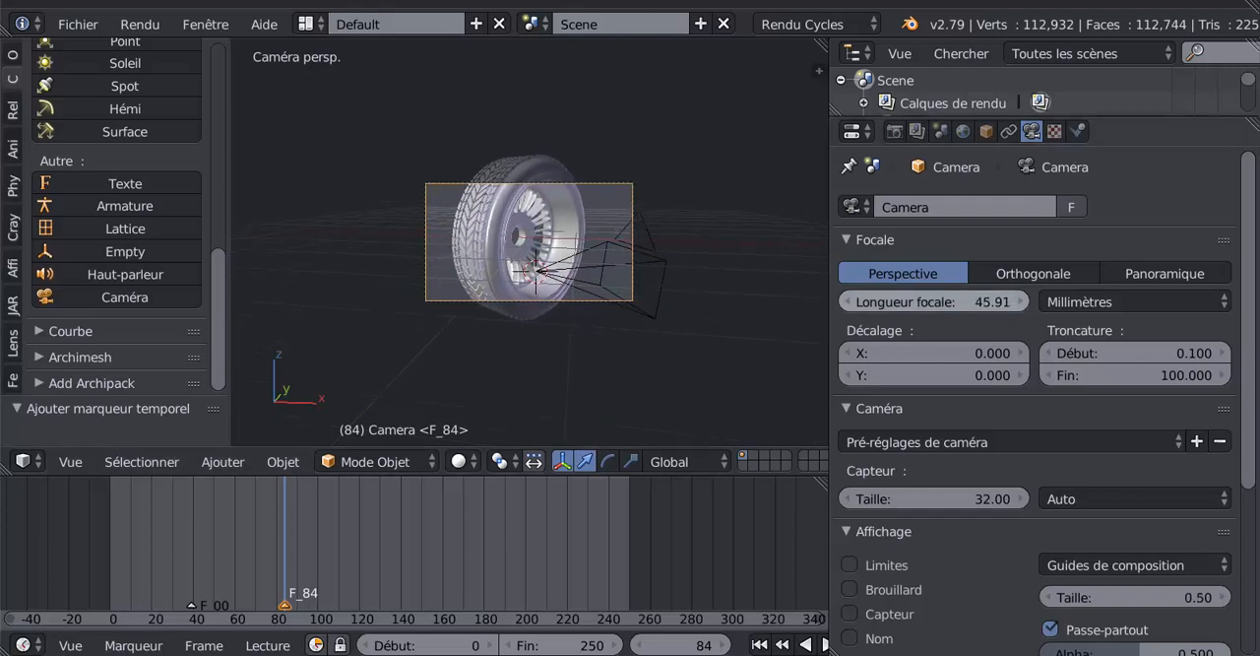
{"action": "left_click_drag", "start_coordinate": [935, 301], "coordinate": [155, 537]}
{"action": "mouse_move", "coordinate": [192, 609]}
{"action": "left_mouse_down"}
{"action": "mouse_move", "coordinate": [199, 543]}
{"action": "mouse_move", "coordinate": [170, 550]}
{"action": "mouse_move", "coordinate": [275, 549]}
{"action": "mouse_move", "coordinate": [174, 560]}
{"action": "left_mouse_up"}
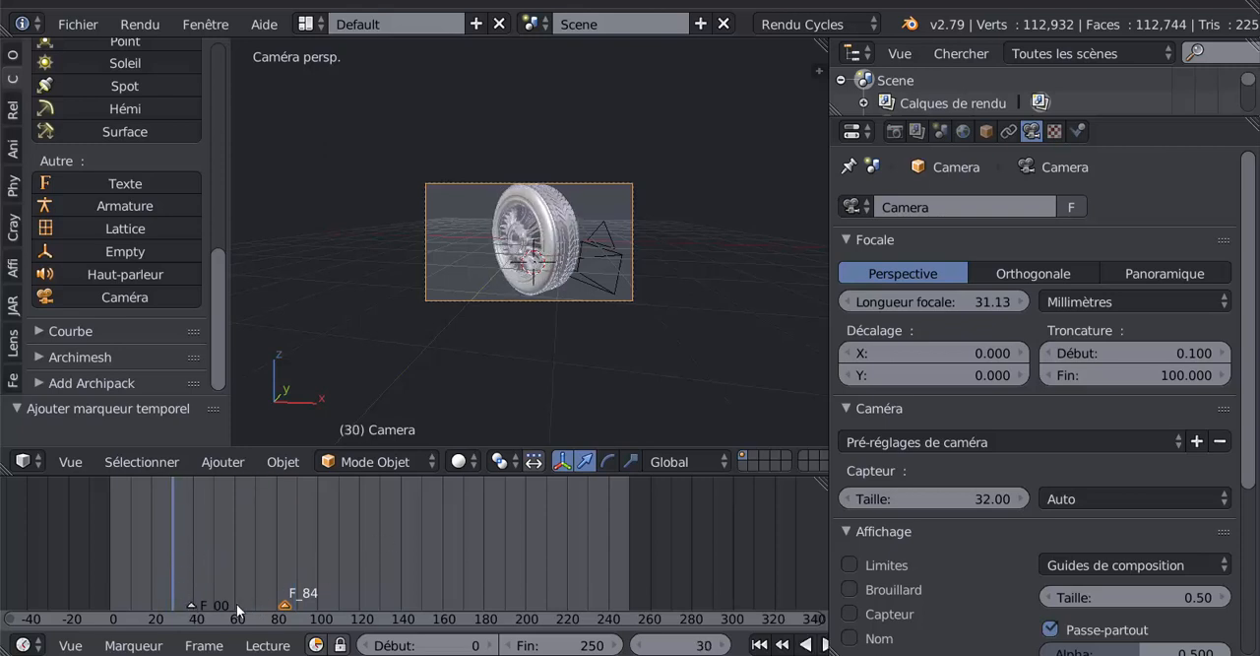
{"action": "left_click_drag", "start_coordinate": [192, 601], "coordinate": [324, 565]}
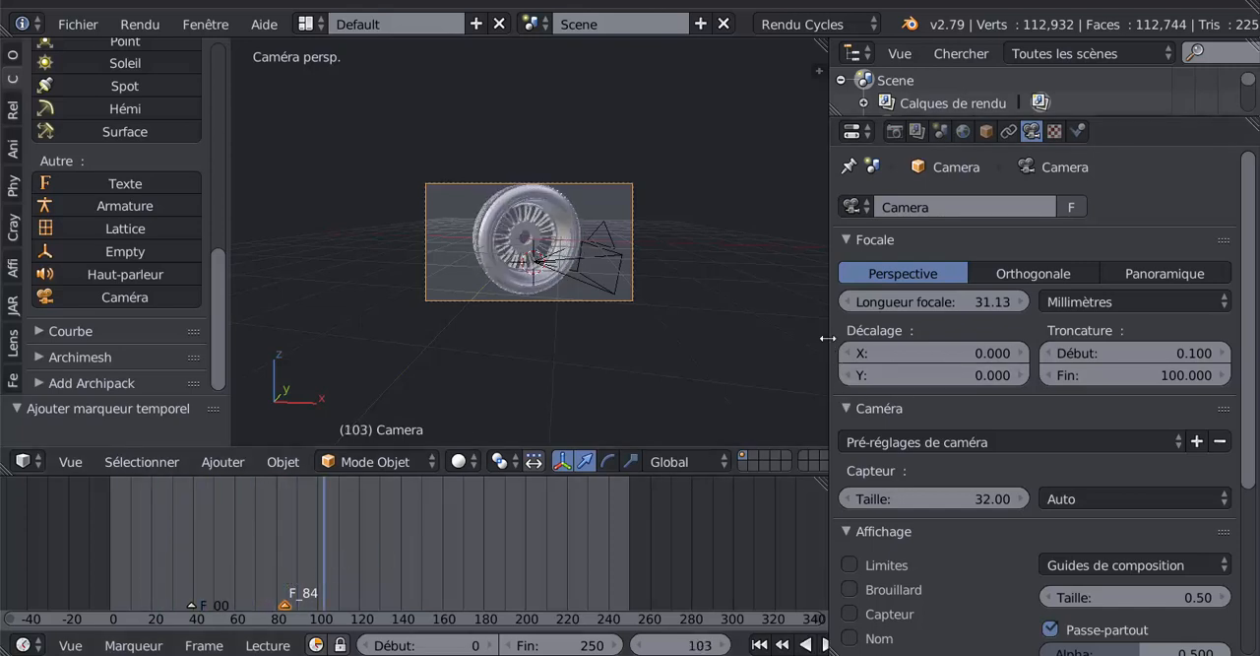
- Widen the 3D view and timeline areas and select the second camera beside the wheel
{"action": "left_click_drag", "start_coordinate": [834, 339], "coordinate": [1020, 345]}
{"action": "scroll", "coordinate": [709, 402], "scroll_direction": "up", "scroll_amount": 2}
{"action": "scroll", "coordinate": [717, 396], "scroll_direction": "down", "scroll_amount": 2}
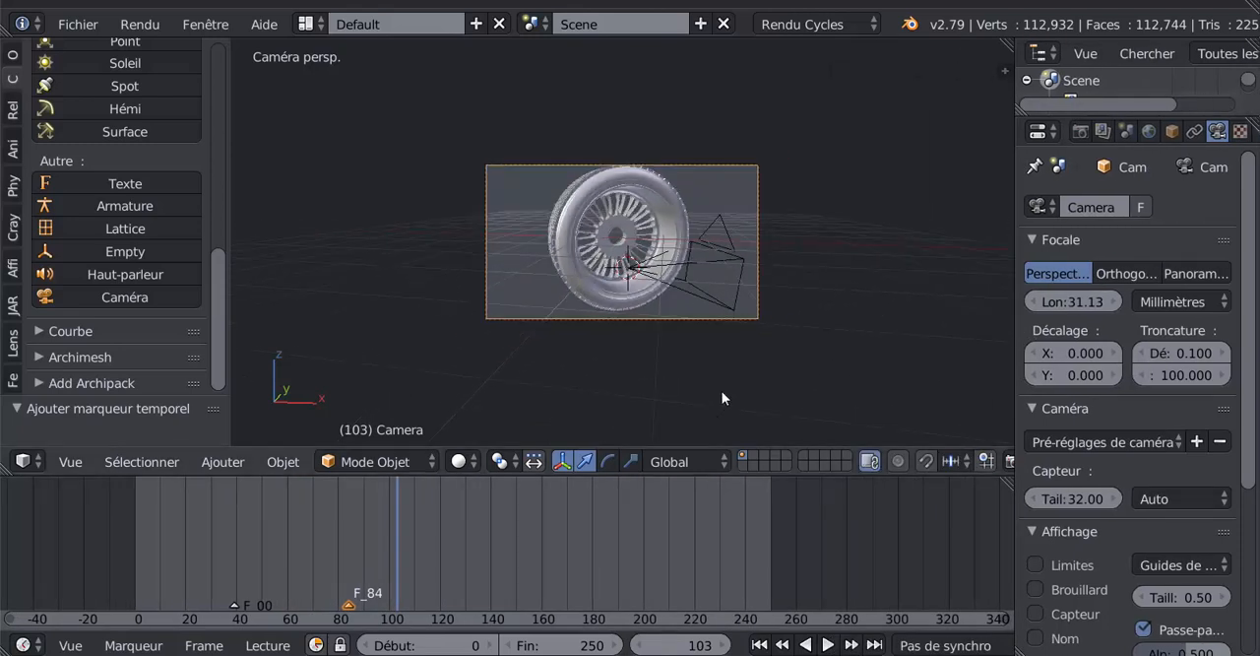
{"action": "right_click", "coordinate": [717, 283]}
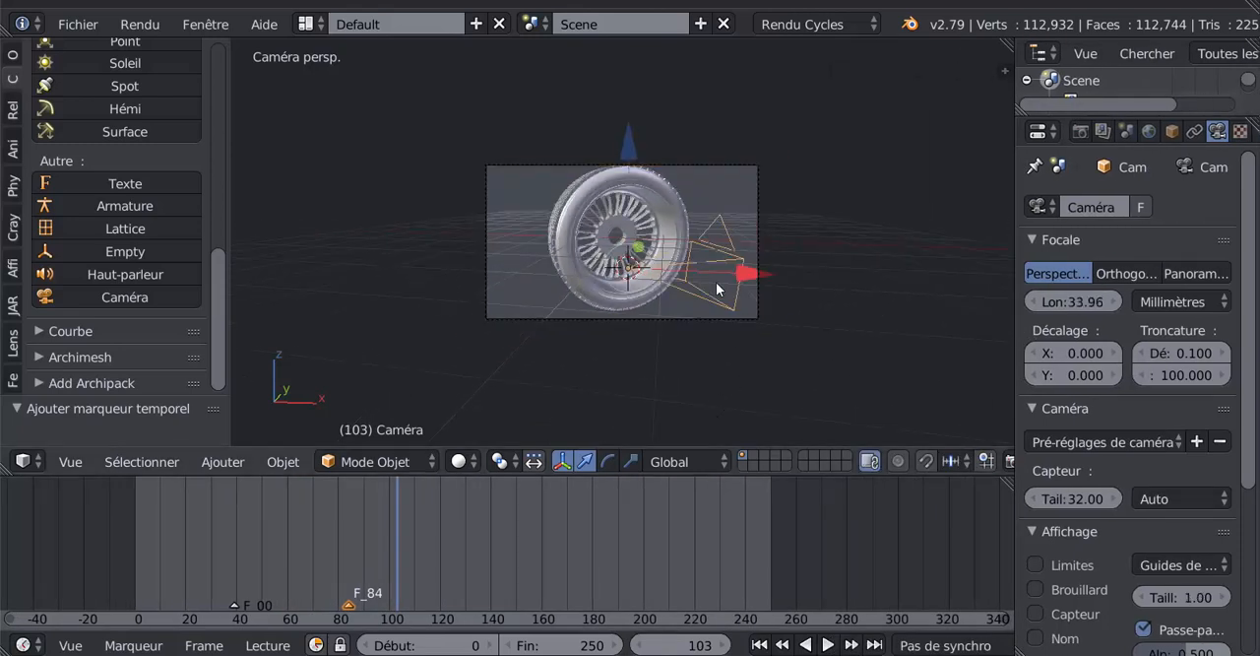
- Delete the timeline markers at frames 39 and 84
{"action": "left_click", "coordinate": [235, 607]}
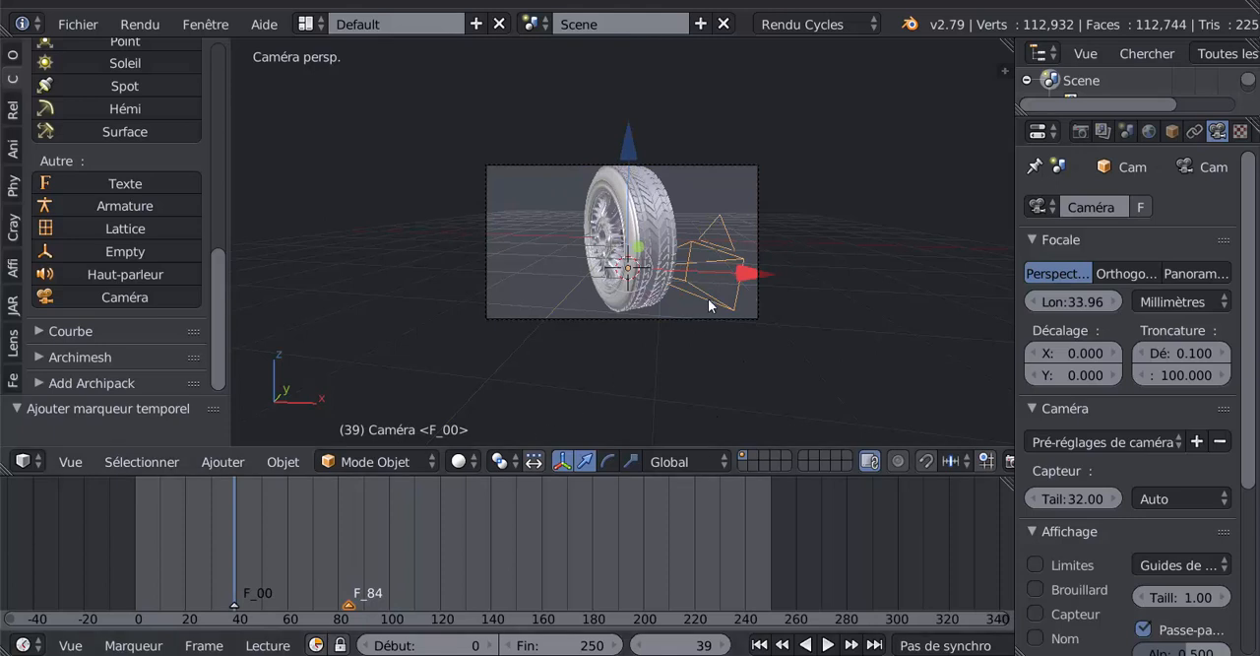
{"action": "key", "text": "KP_Decimal"}
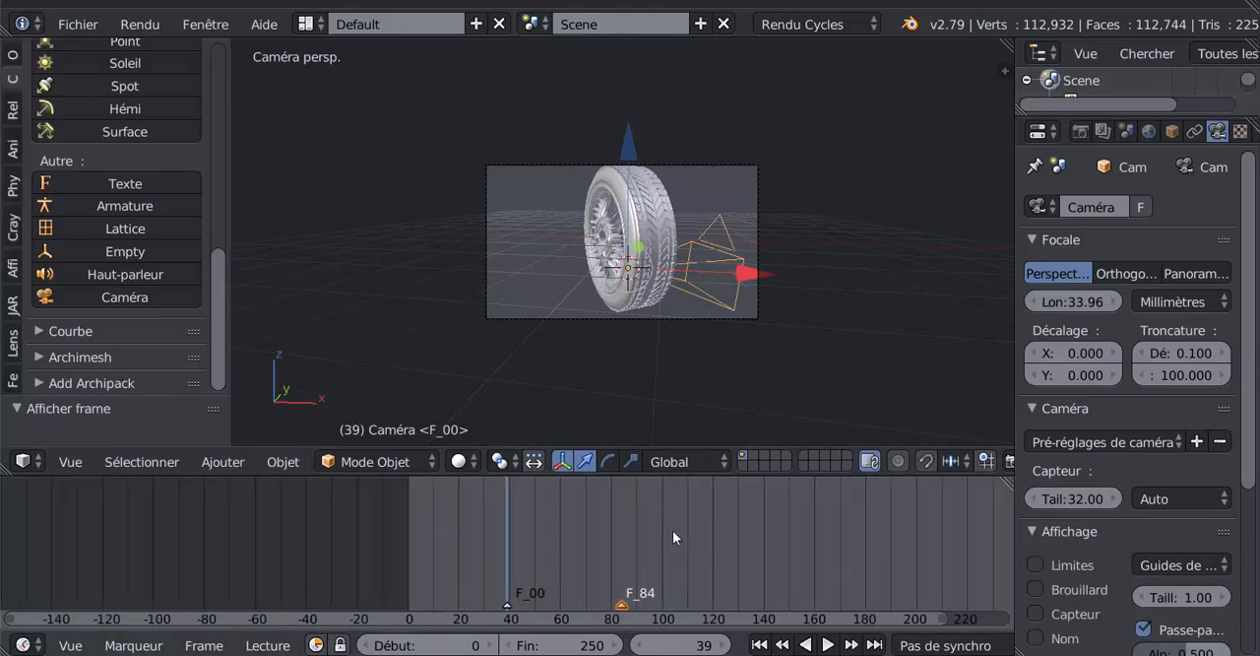
{"action": "middle_click_drag", "start_coordinate": [883, 498], "coordinate": [652, 512]}
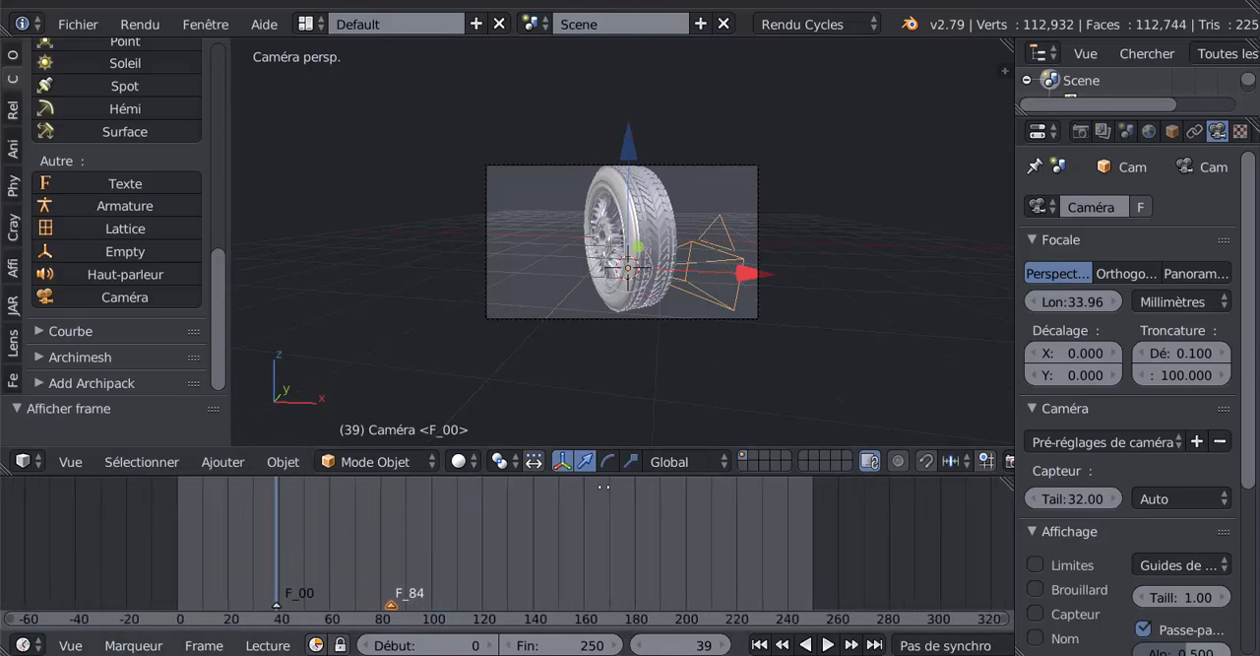
{"action": "right_click", "coordinate": [277, 606]}
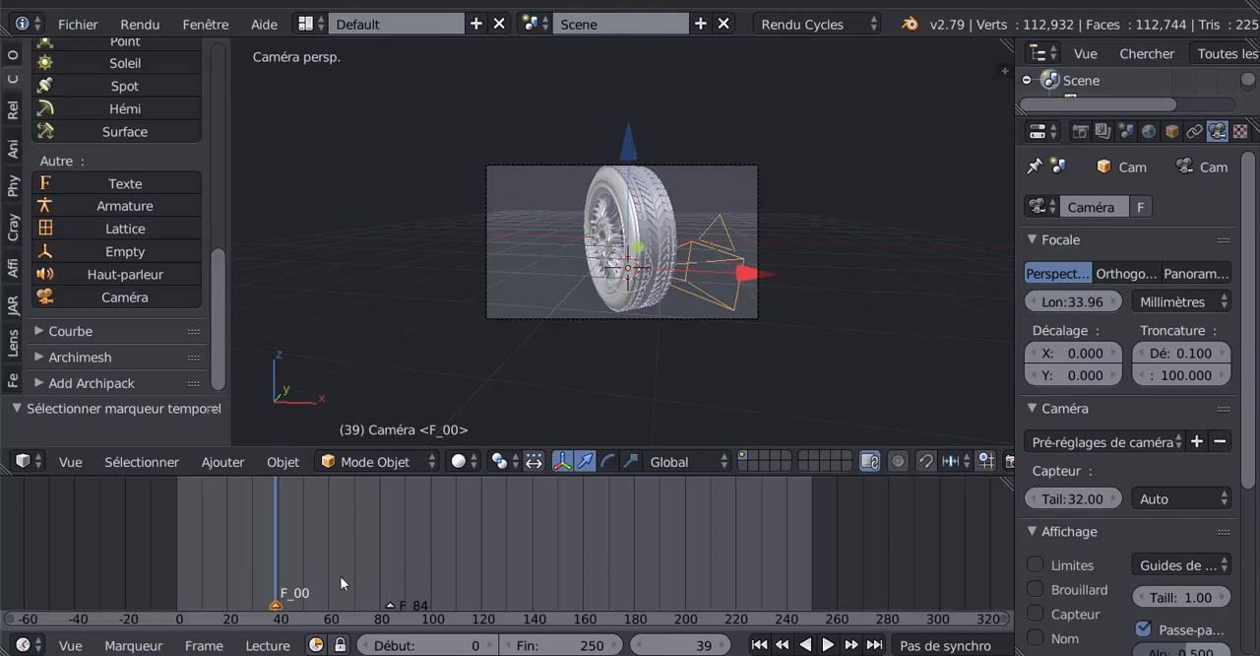
{"action": "key", "text": "x"}
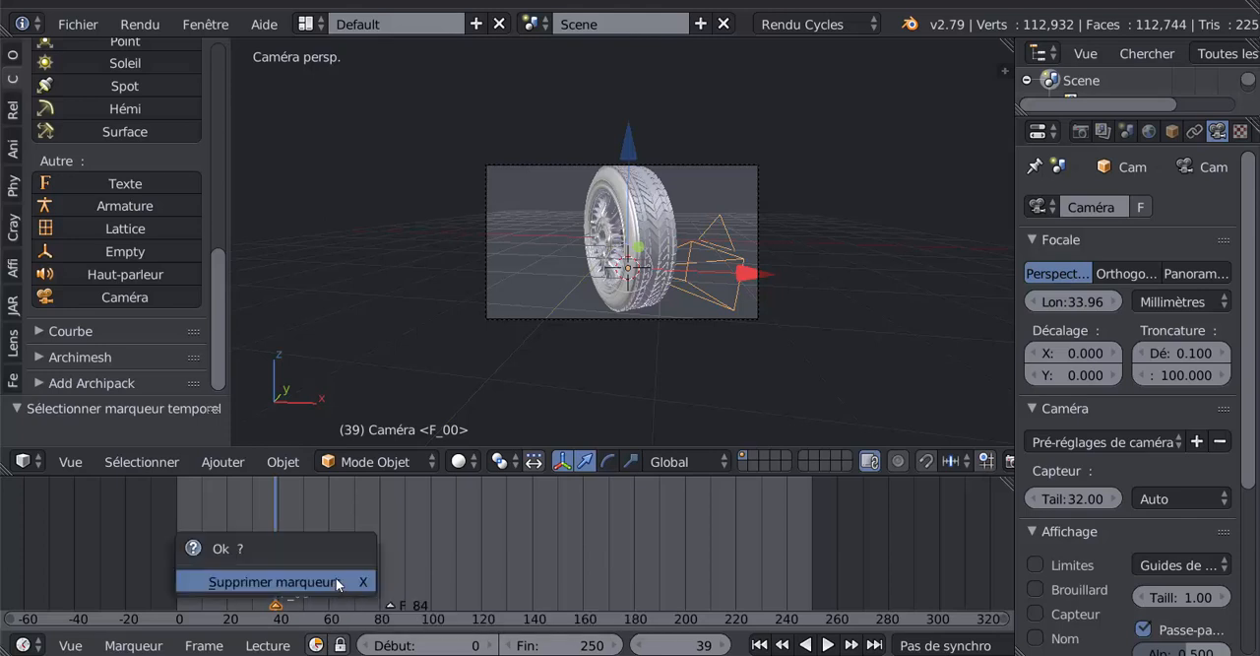
{"action": "left_click", "coordinate": [336, 578]}
{"action": "right_click", "coordinate": [392, 610]}
{"action": "key", "text": "x"}
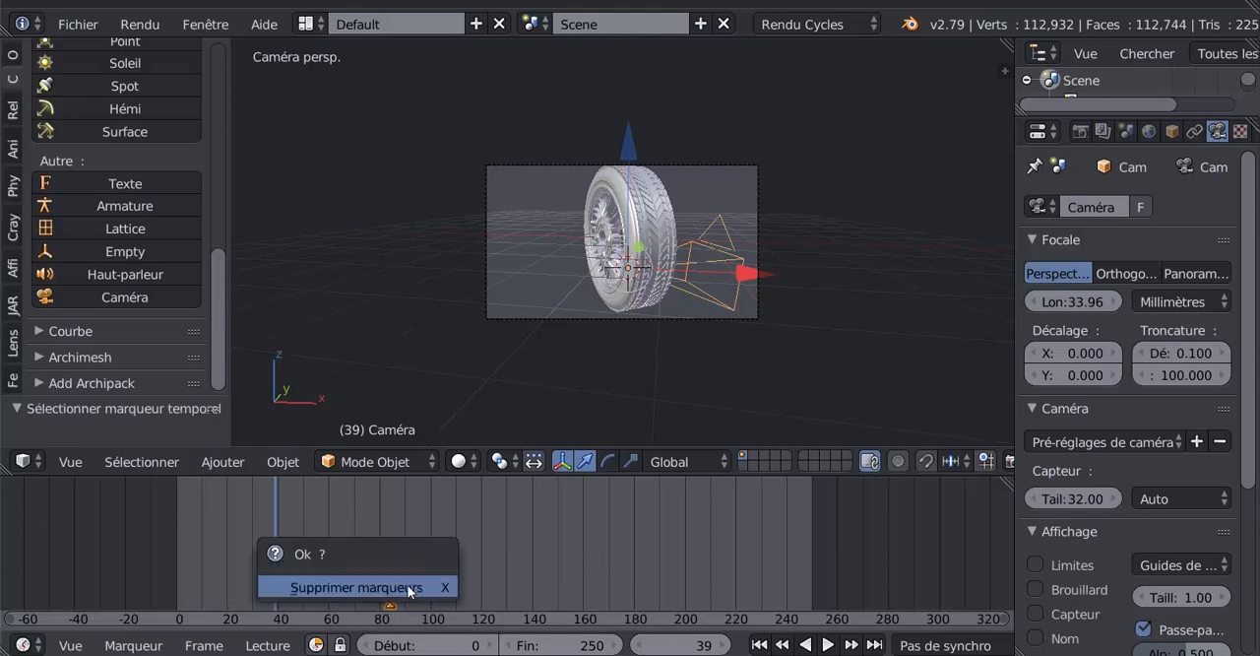
{"action": "left_click", "coordinate": [408, 588]}
- Return to frame 0 and add a timeline marker there with the original camera selected
{"action": "key", "text": "shift+Left"}
{"action": "key", "text": "alt+a"}
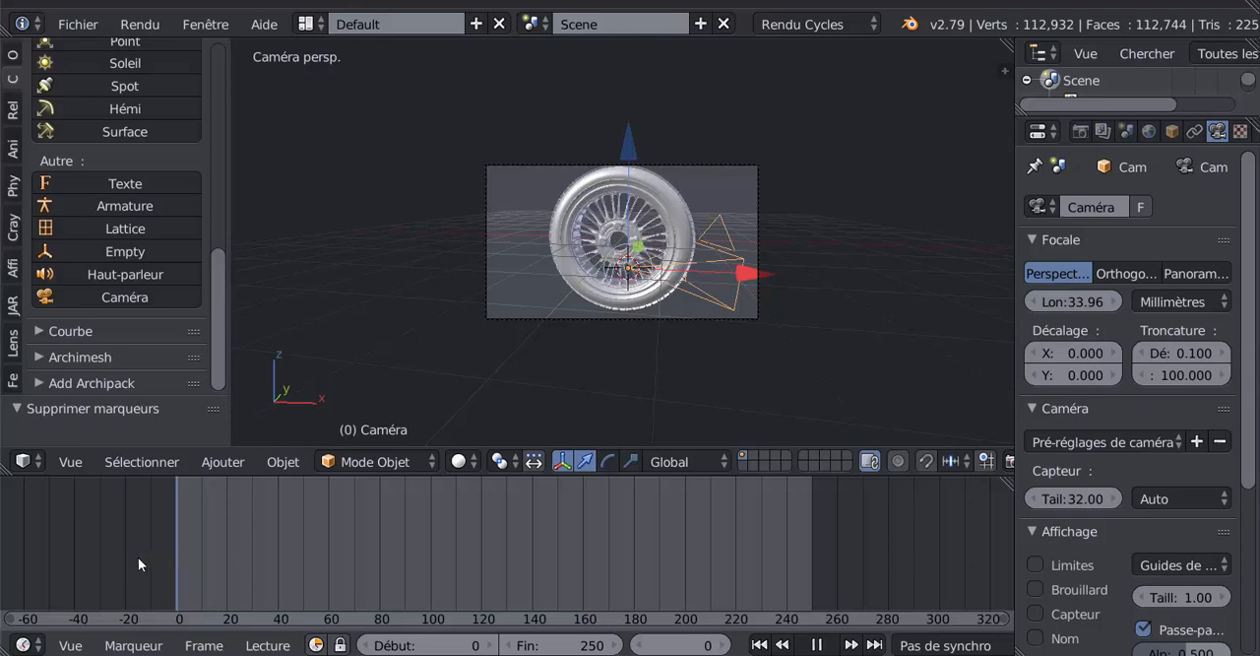
{"action": "key", "text": "alt+a"}
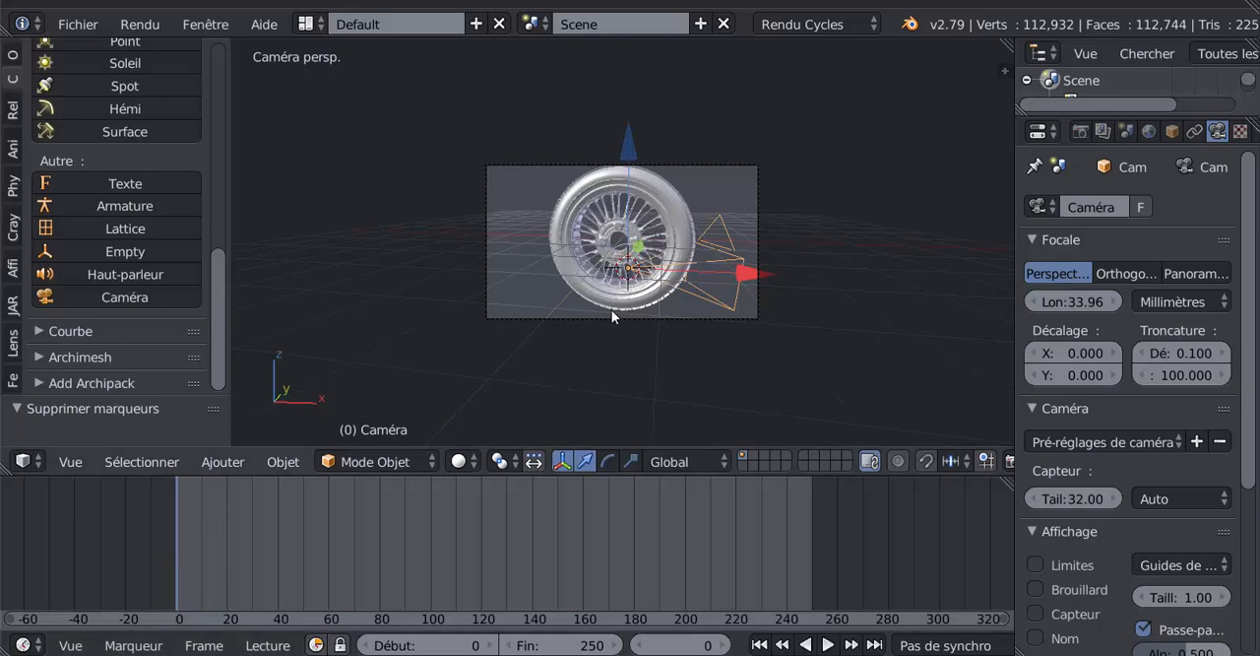
{"action": "right_click", "coordinate": [668, 325]}
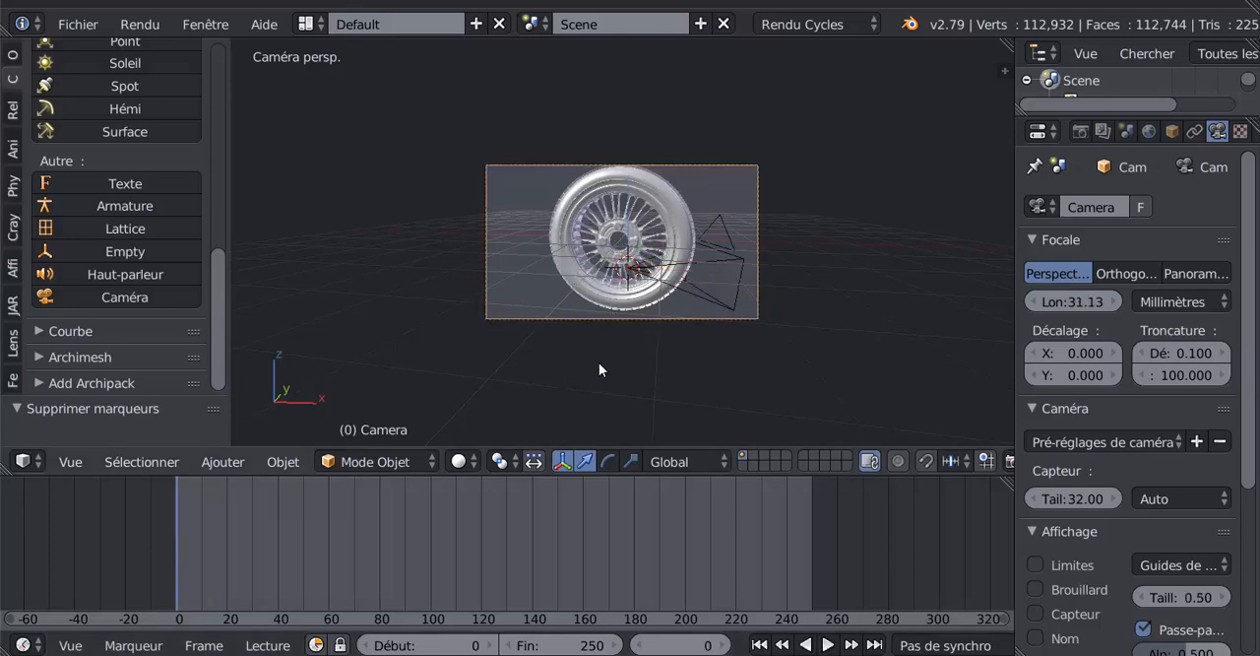
{"action": "left_click", "coordinate": [237, 462]}
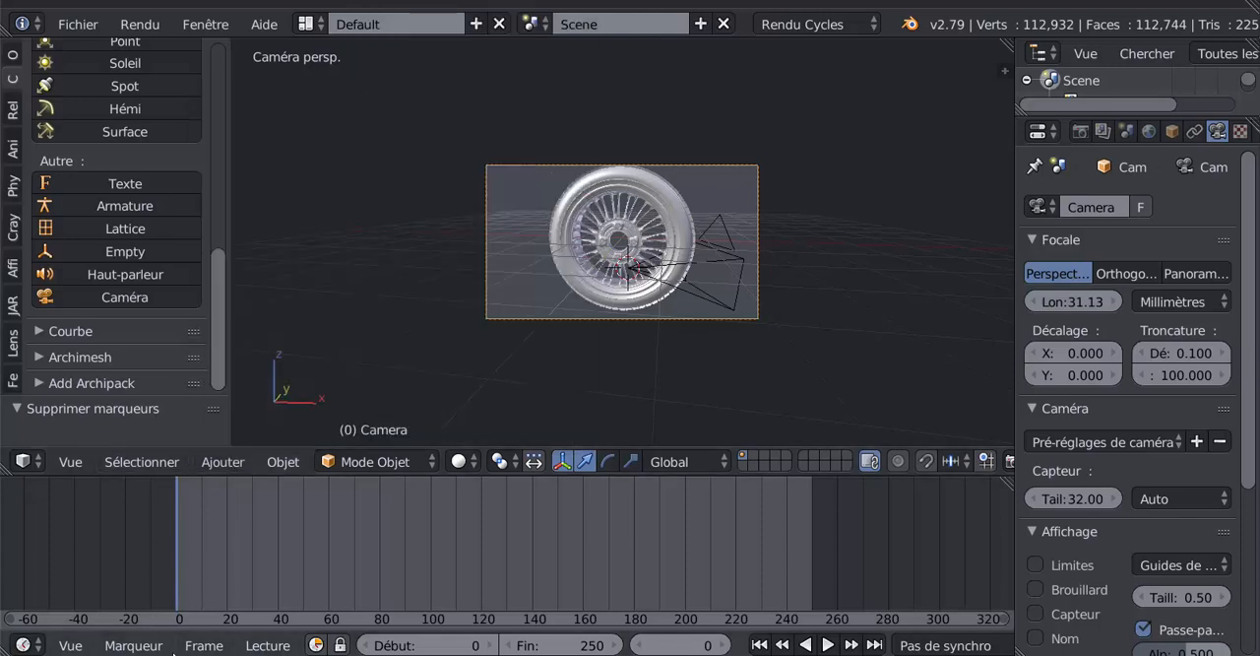
{"action": "left_click", "coordinate": [139, 644]}
{"action": "left_click", "coordinate": [143, 614]}
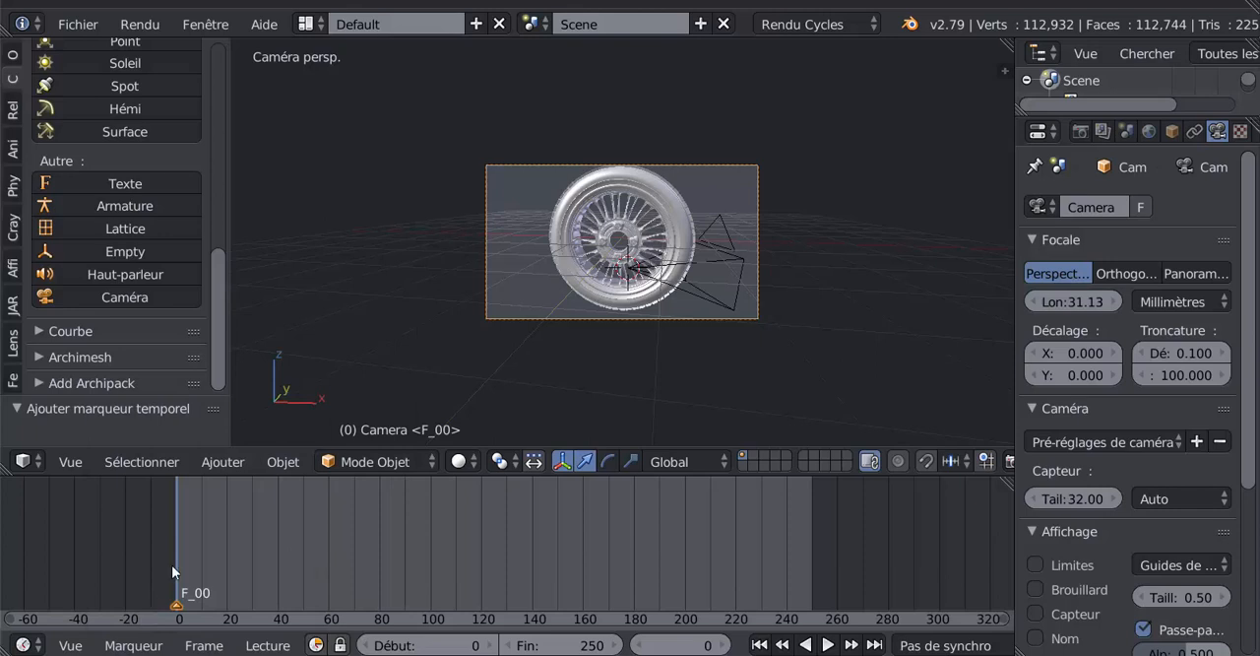
- Duplicate the frame 0 marker to about frame 59 and scrub the animation to frame 91
{"action": "key", "text": "alt+a"}
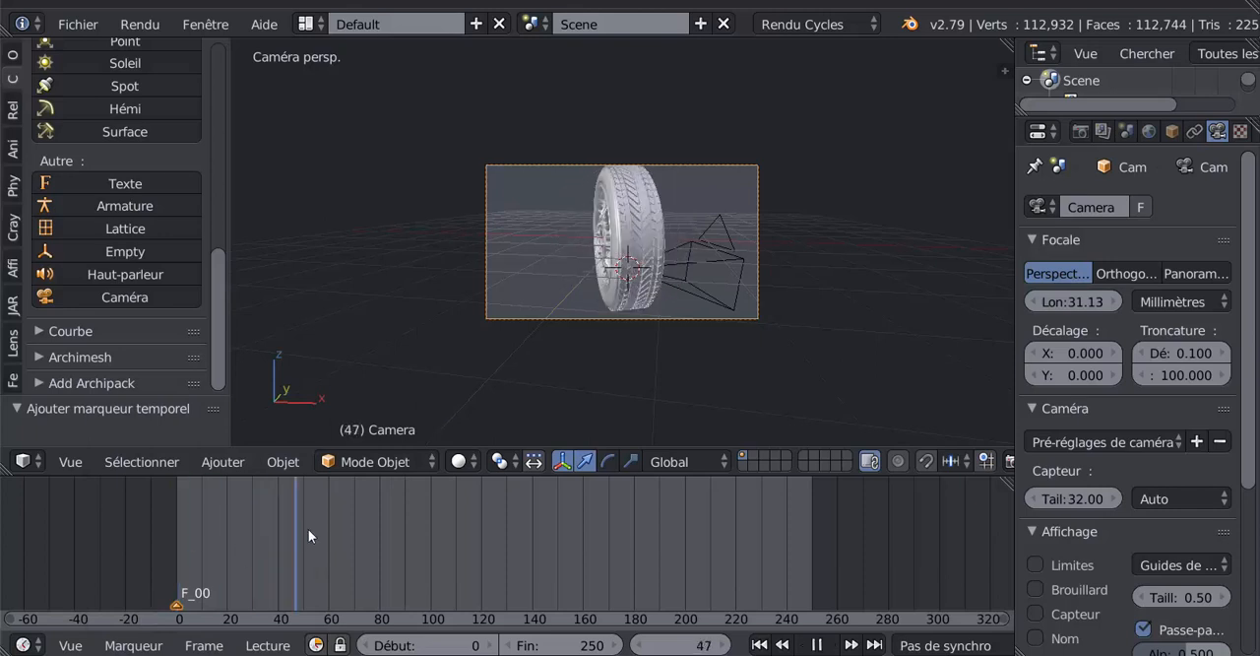
{"action": "mouse_move", "coordinate": [327, 529]}
{"action": "left_mouse_down"}
{"action": "mouse_move", "coordinate": [274, 536]}
{"action": "mouse_move", "coordinate": [328, 530]}
{"action": "left_mouse_up"}
{"action": "key", "text": "alt+a"}
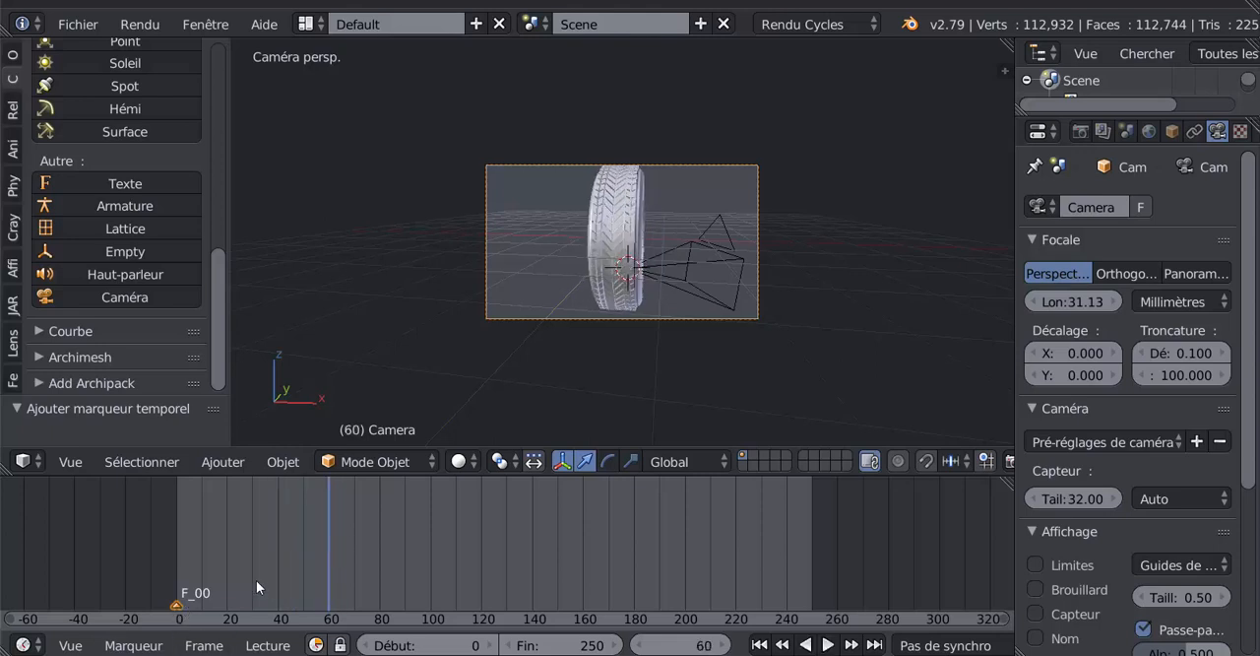
{"action": "key", "text": "g"}
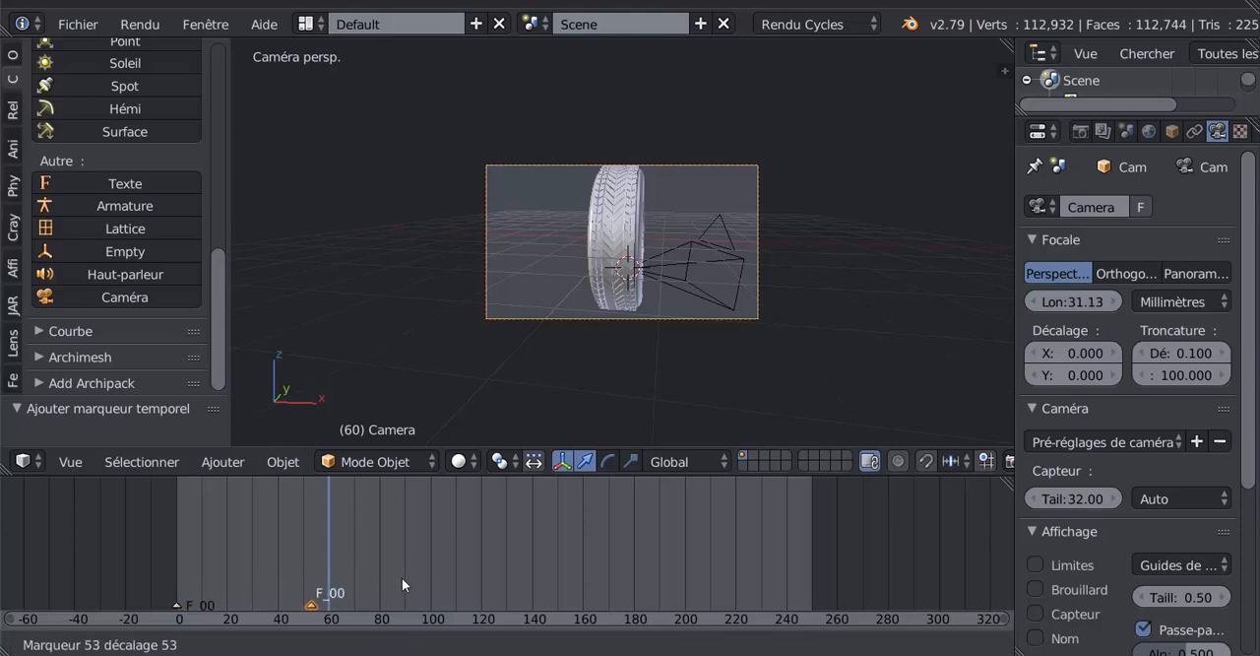
{"action": "left_click", "coordinate": [406, 575]}
{"action": "left_click_drag", "start_coordinate": [340, 552], "coordinate": [406, 569]}
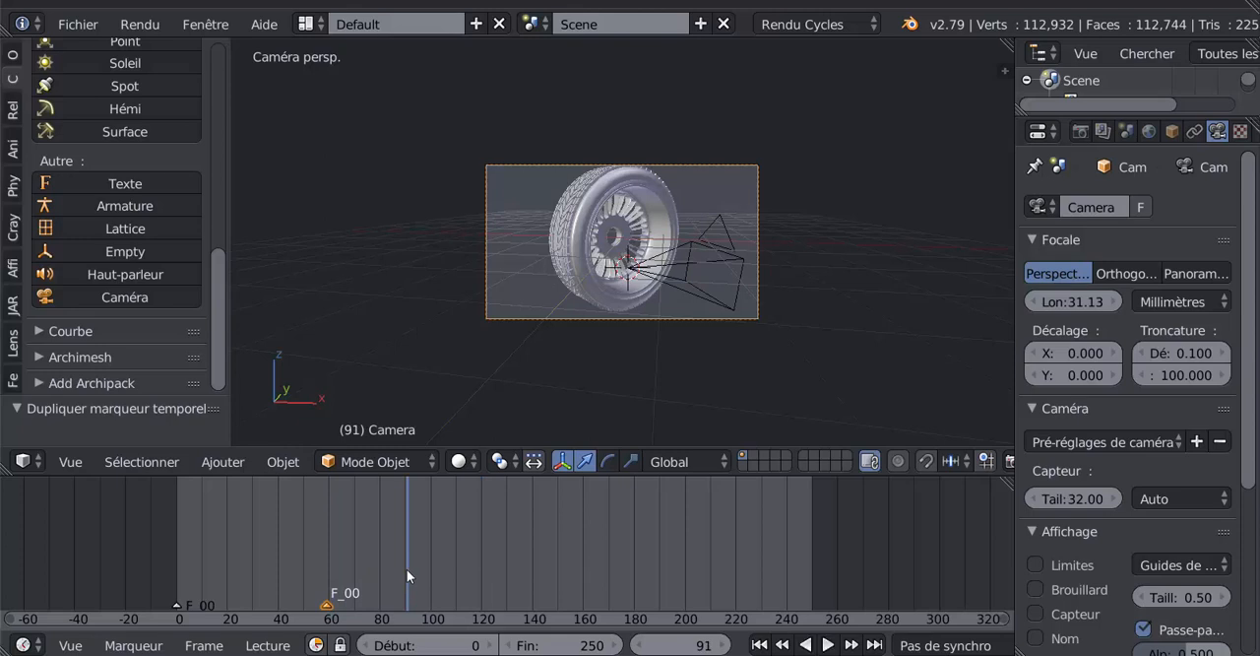
- Delete the duplicated marker at about frame 59
{"action": "right_click", "coordinate": [326, 602]}
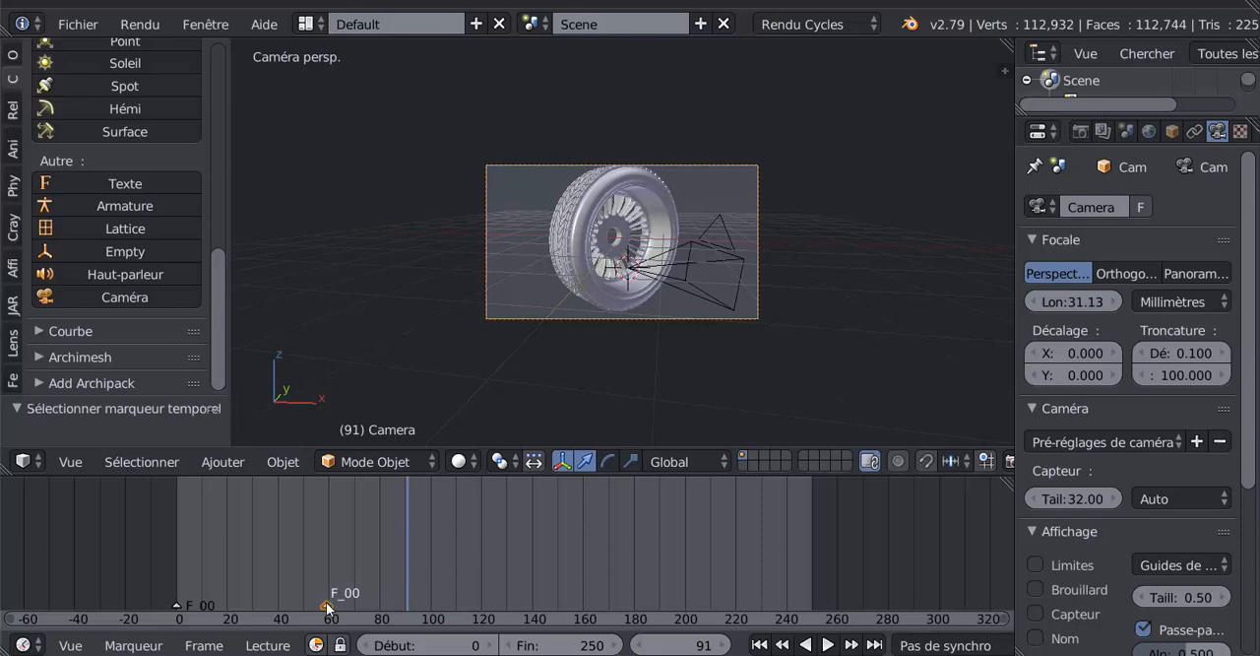
{"action": "key", "text": "x"}
{"action": "left_click", "coordinate": [326, 601]}
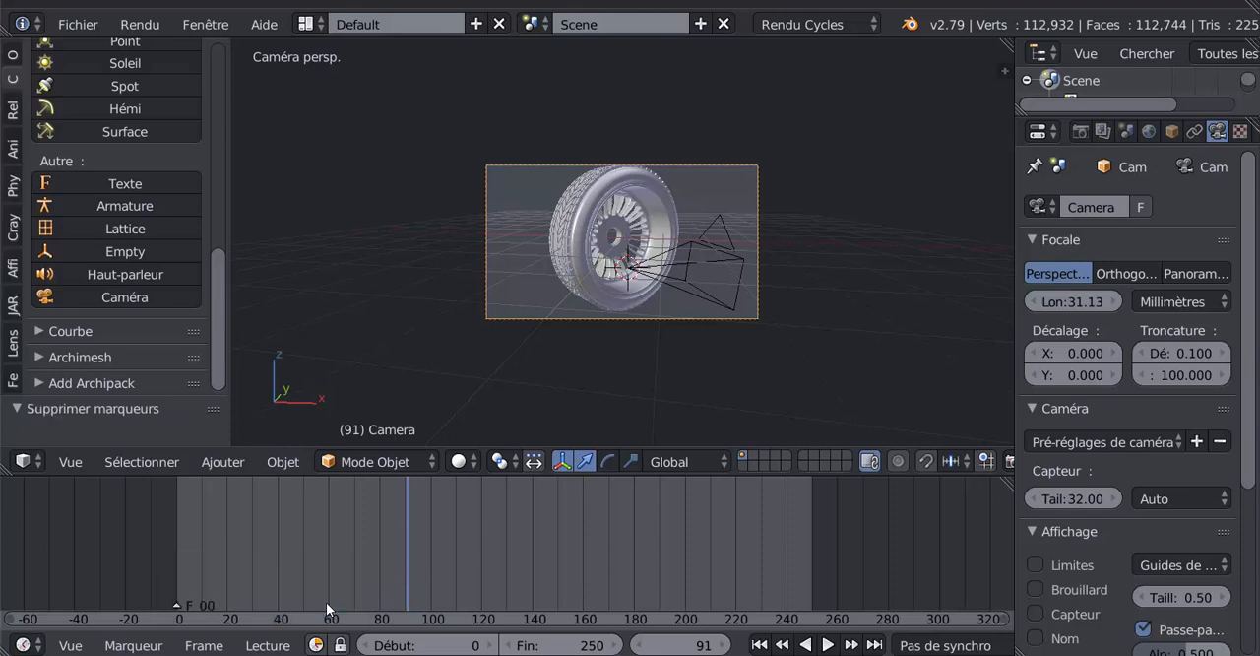
- With the second camera selected, add a timeline marker at frame 50 and move to frame 75
{"action": "right_click", "coordinate": [748, 253]}
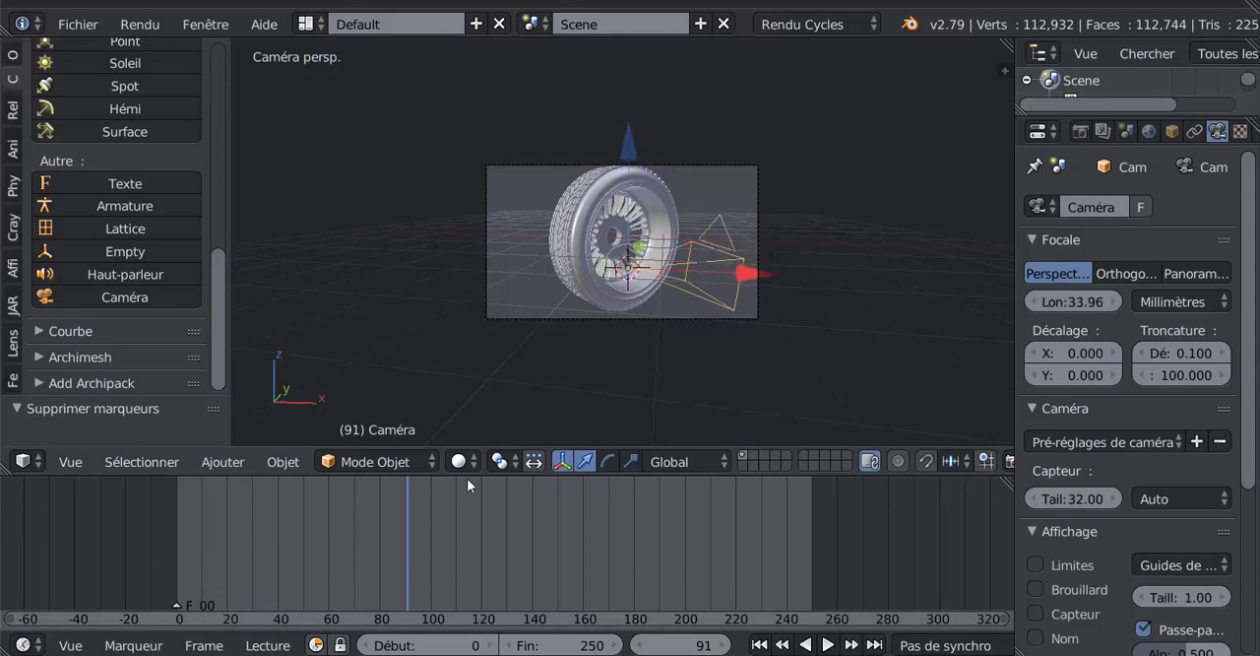
{"action": "left_click_drag", "start_coordinate": [402, 524], "coordinate": [303, 549]}
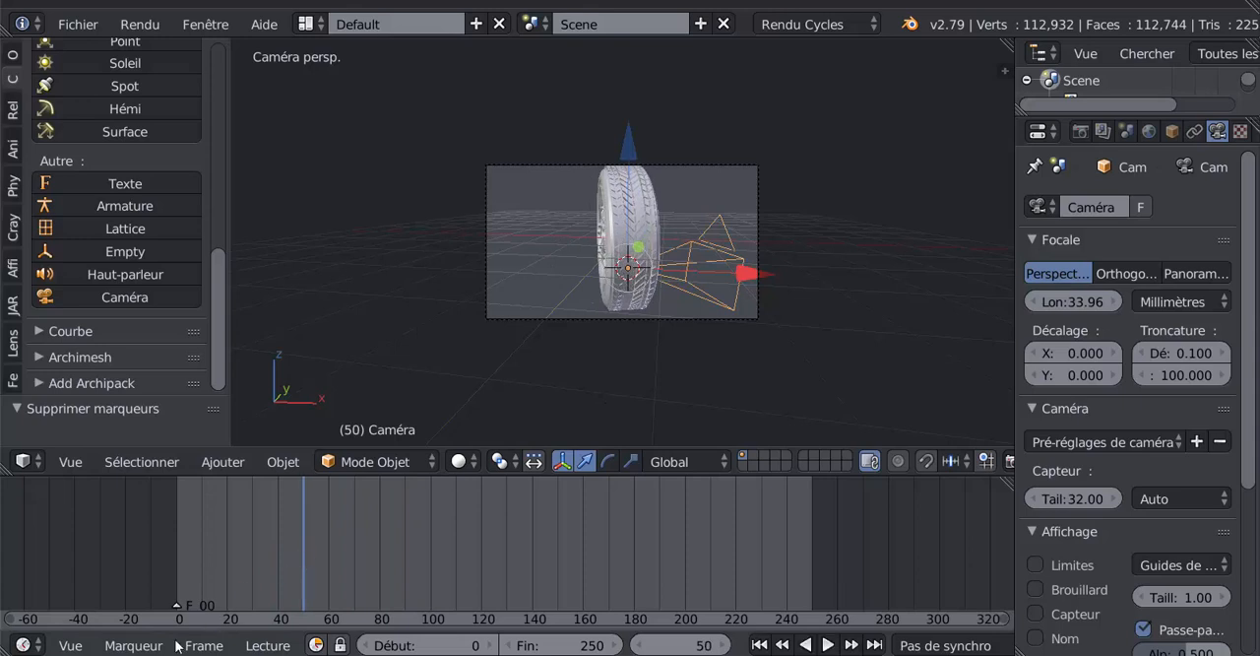
{"action": "left_click", "coordinate": [133, 645]}
{"action": "left_click", "coordinate": [143, 616]}
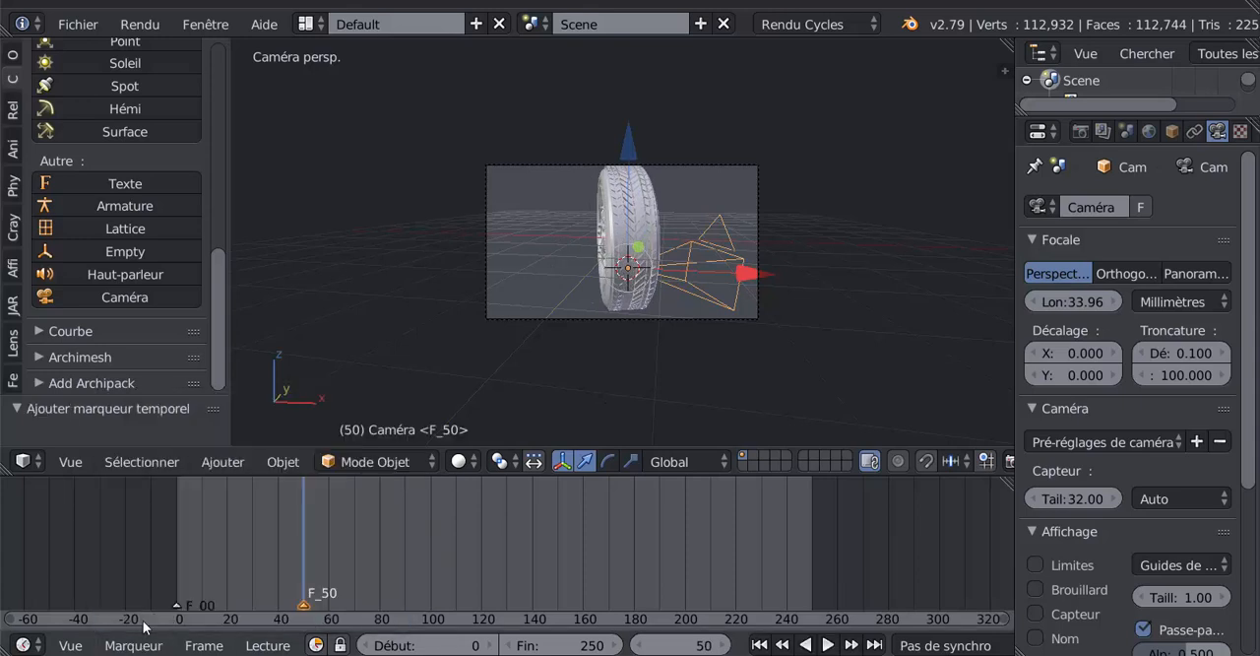
{"action": "mouse_move", "coordinate": [301, 549]}
{"action": "left_mouse_down"}
{"action": "mouse_move", "coordinate": [357, 546]}
{"action": "mouse_move", "coordinate": [282, 547]}
{"action": "mouse_move", "coordinate": [367, 559]}
{"action": "left_mouse_up"}
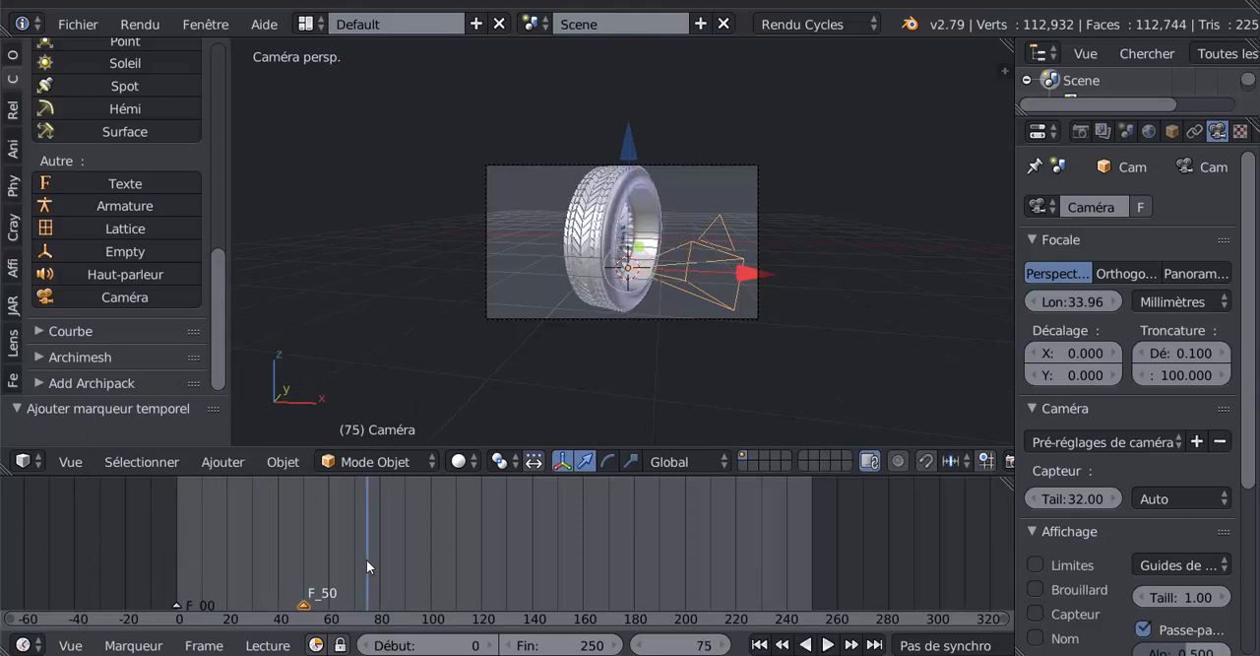
{"action": "key", "text": "KP_Decimal"}
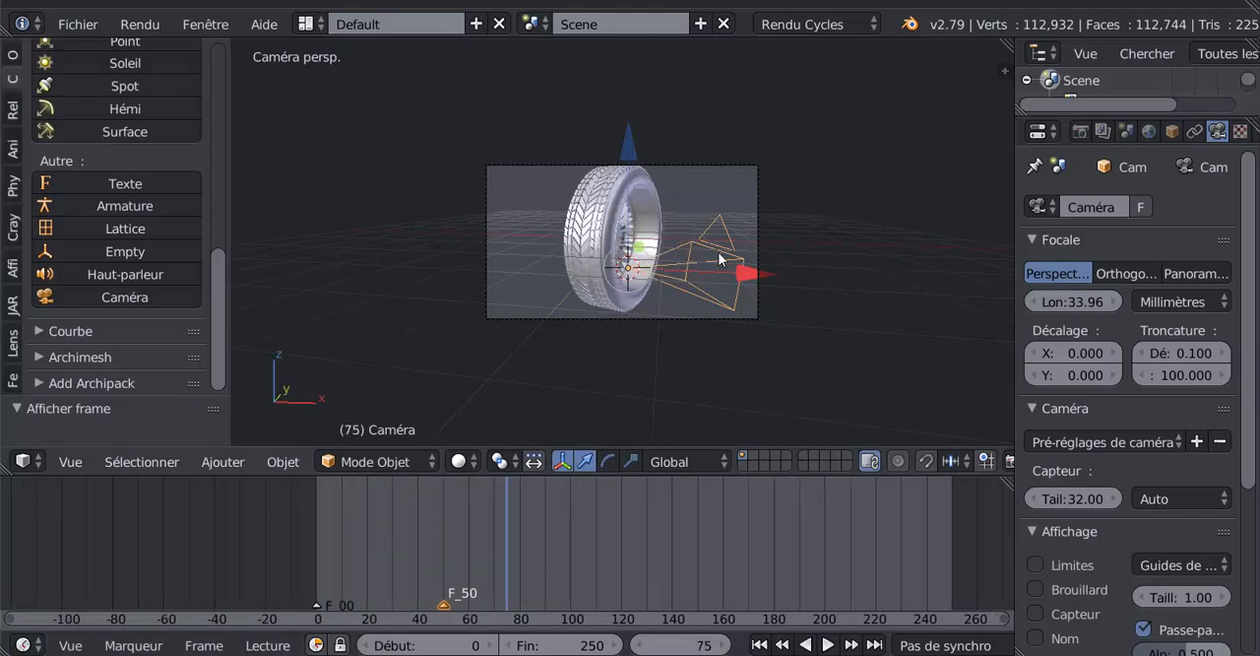
- Align the active camera to a view facing the wheel's rim
{"action": "middle_click_drag", "start_coordinate": [751, 351], "coordinate": [656, 352]}
{"action": "key", "text": "ctrl+alt+KP_0"}
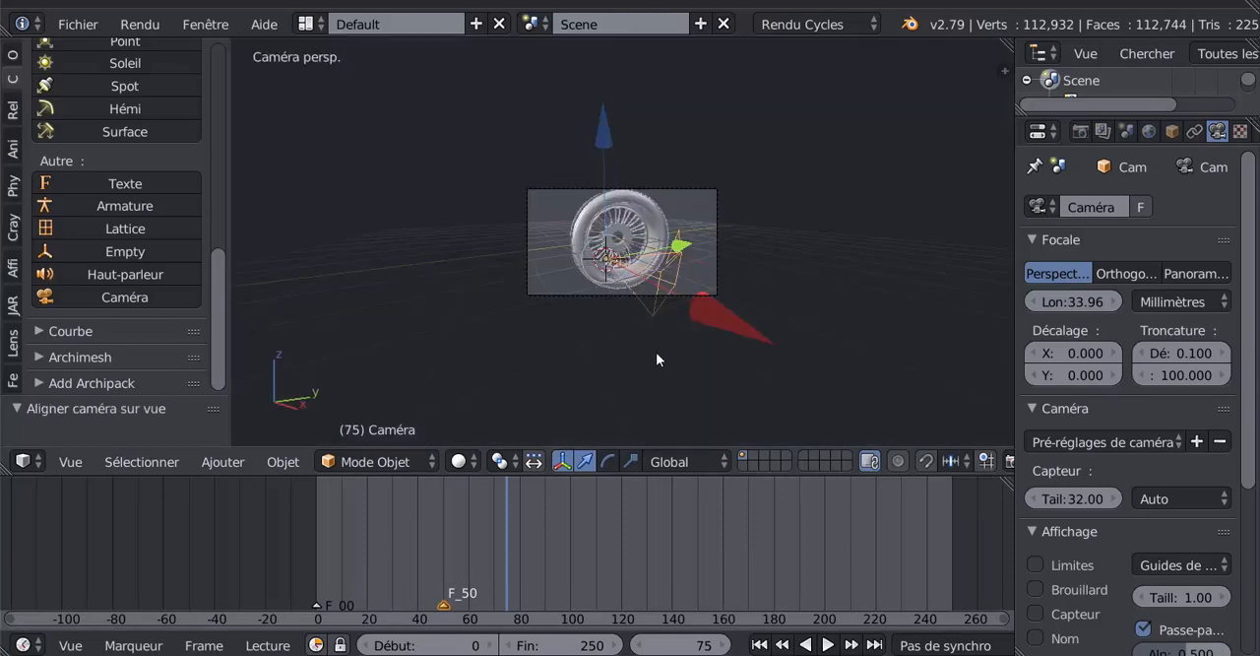
{"action": "scroll", "coordinate": [655, 351], "scroll_direction": "up", "scroll_amount": 3}
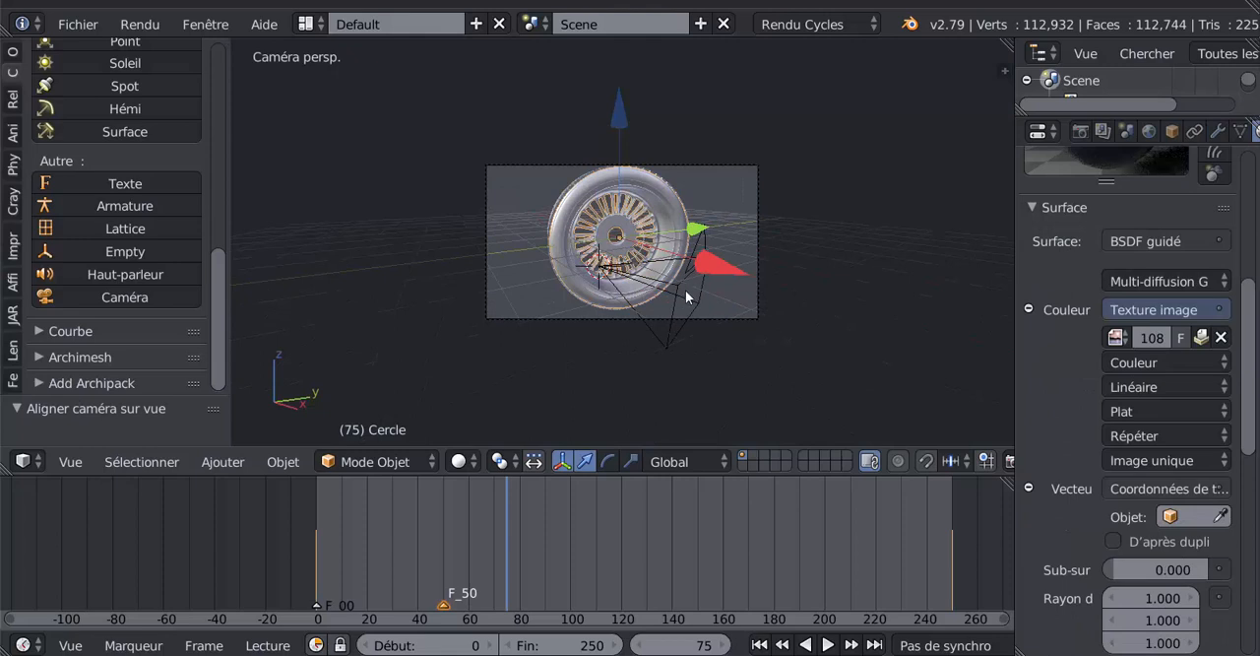
{"action": "right_click", "coordinate": [686, 295]}
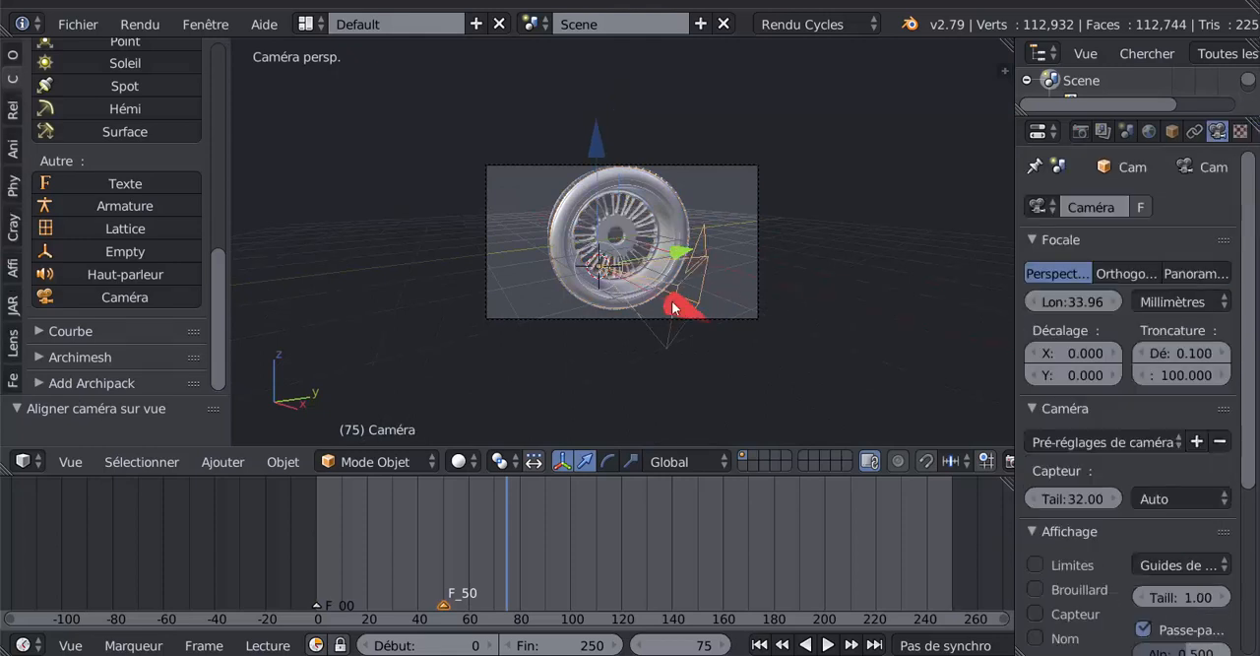
{"action": "key", "text": "g"}
{"action": "key", "text": "Escape"}
- Align the active camera to a raised view looking down on the wheel, and return to frame 0
{"action": "middle_click_drag", "start_coordinate": [909, 246], "coordinate": [844, 329]}
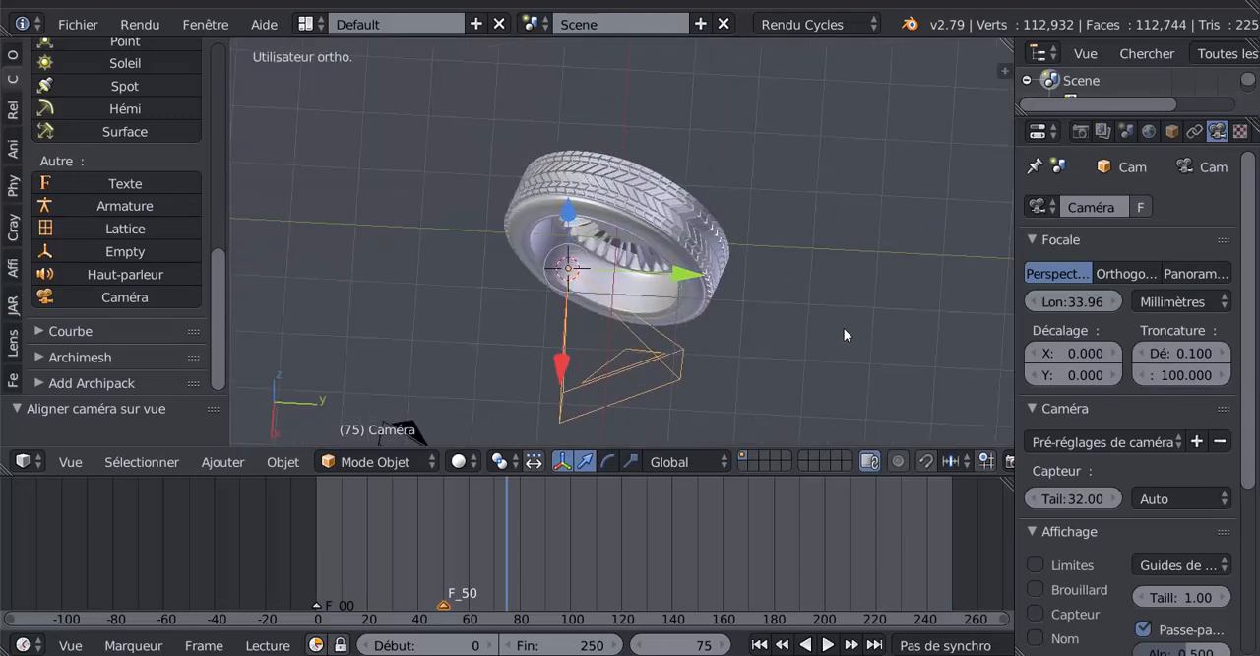
{"action": "key", "text": "KP_0"}
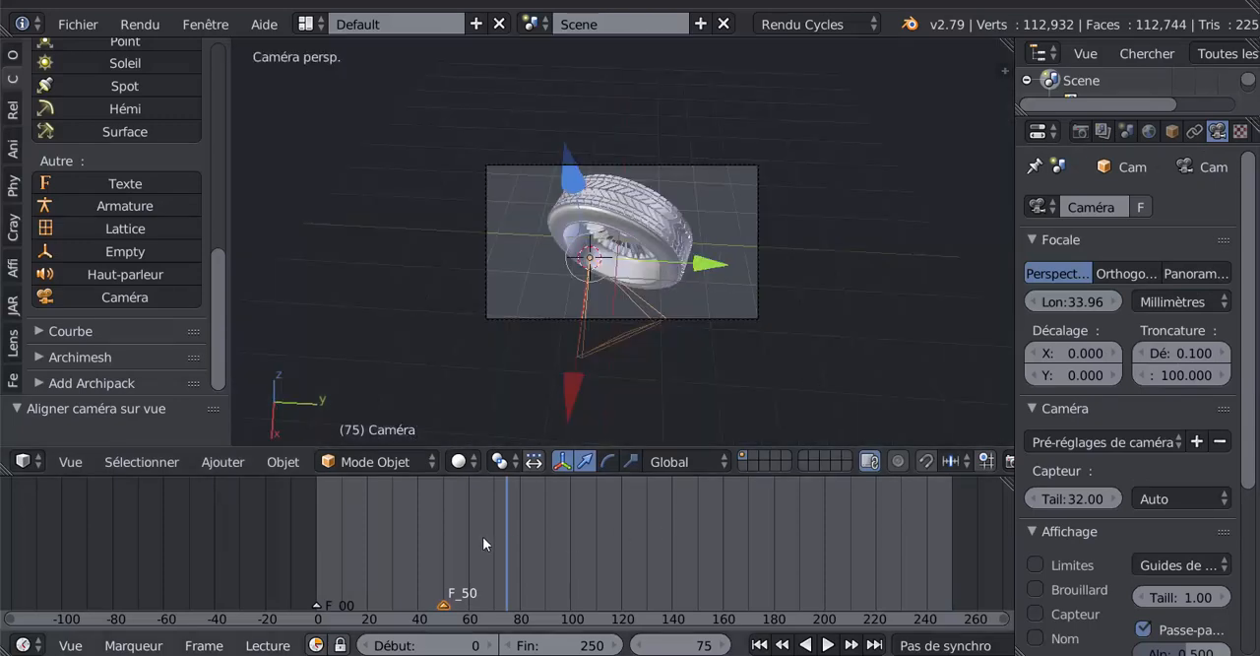
{"action": "left_click_drag", "start_coordinate": [476, 544], "coordinate": [290, 542]}
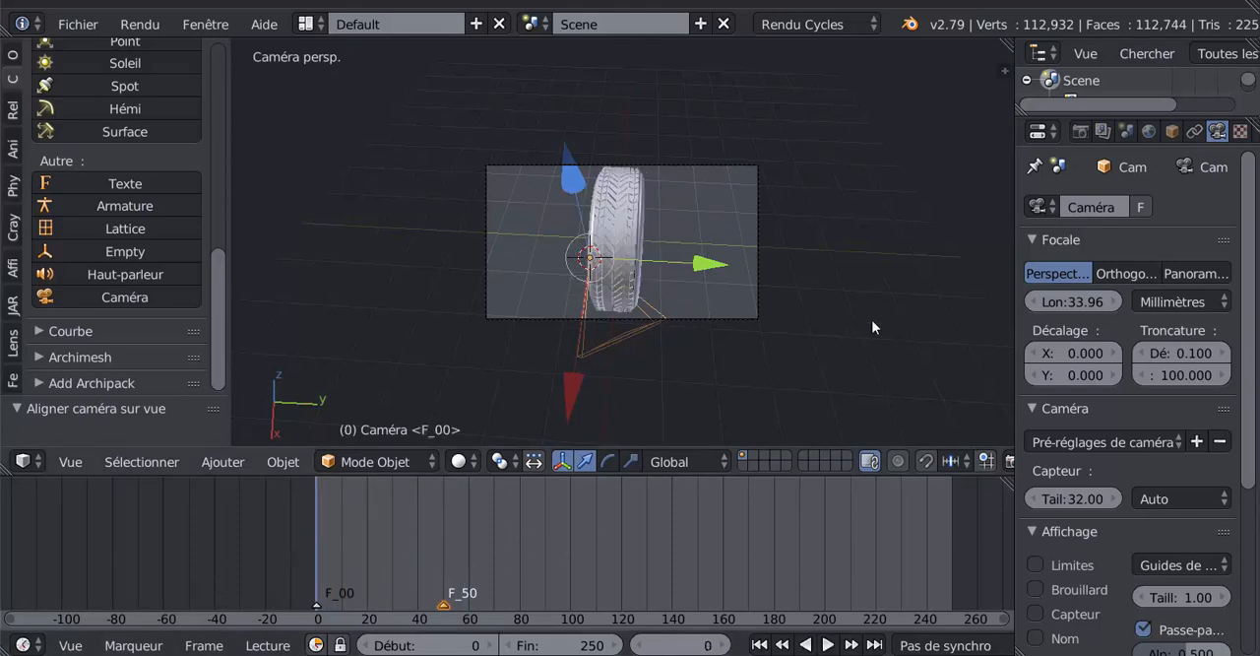
- Enlarge the 3D view by narrowing the properties area and reducing the timeline's height
{"action": "left_click_drag", "start_coordinate": [1013, 318], "coordinate": [1046, 324]}
{"action": "middle_click_drag", "start_coordinate": [867, 385], "coordinate": [908, 342]}
{"action": "scroll", "coordinate": [903, 342], "scroll_direction": "up", "scroll_amount": 2}
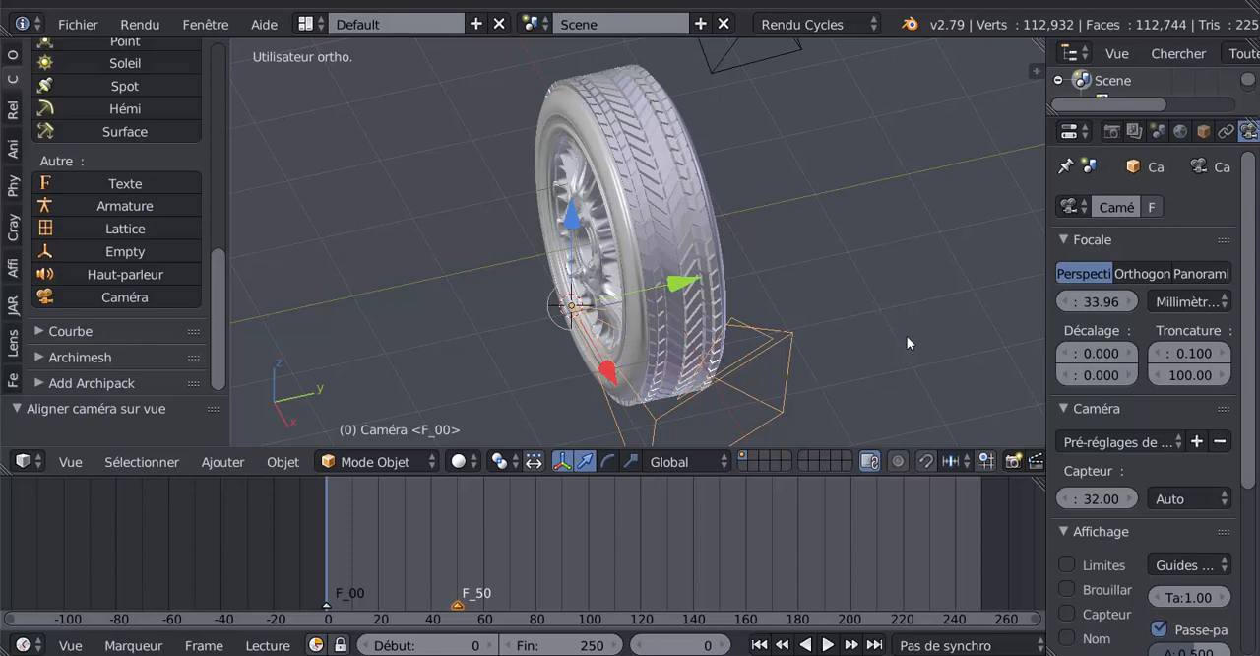
{"action": "middle_click_drag", "start_coordinate": [751, 354], "coordinate": [321, 106]}
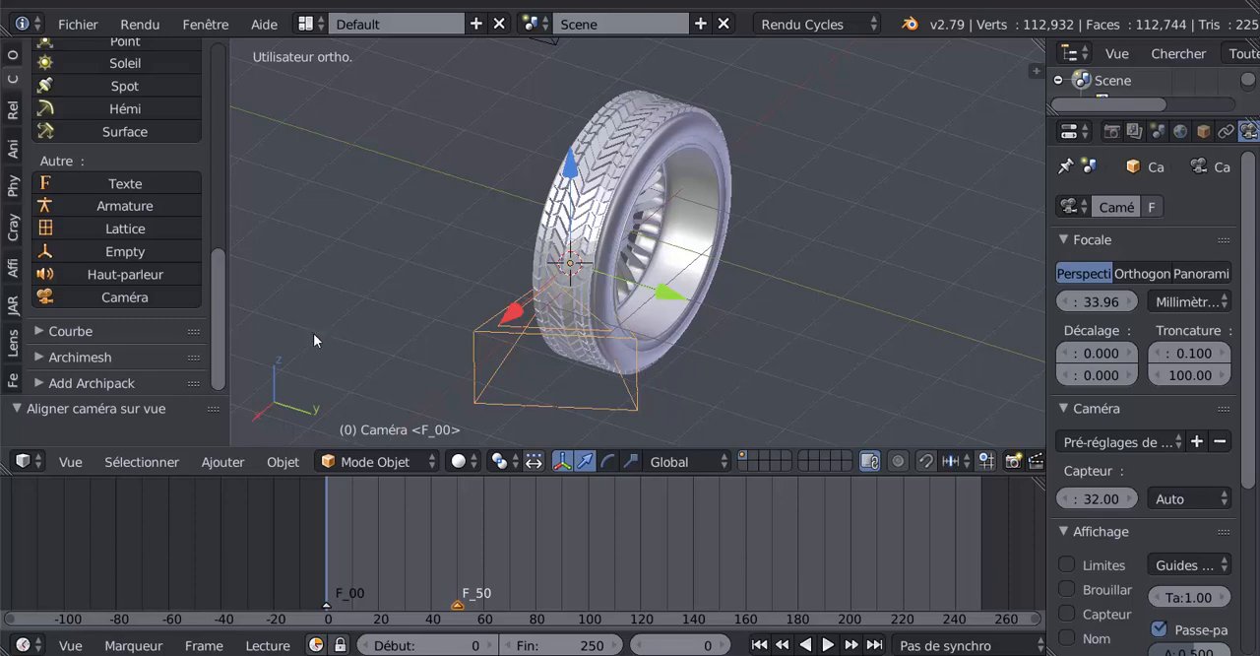
{"action": "middle_click_drag", "start_coordinate": [327, 325], "coordinate": [676, 519]}
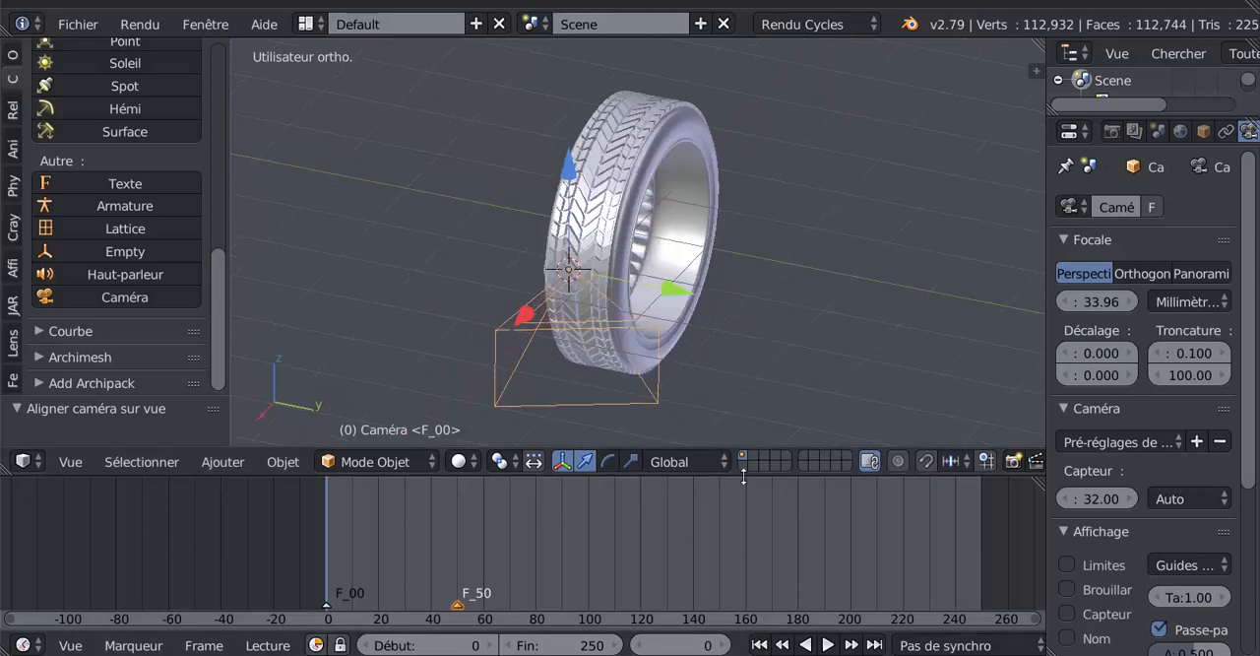
{"action": "left_click_drag", "start_coordinate": [735, 475], "coordinate": [734, 510]}
{"action": "middle_click_drag", "start_coordinate": [699, 440], "coordinate": [810, 382]}
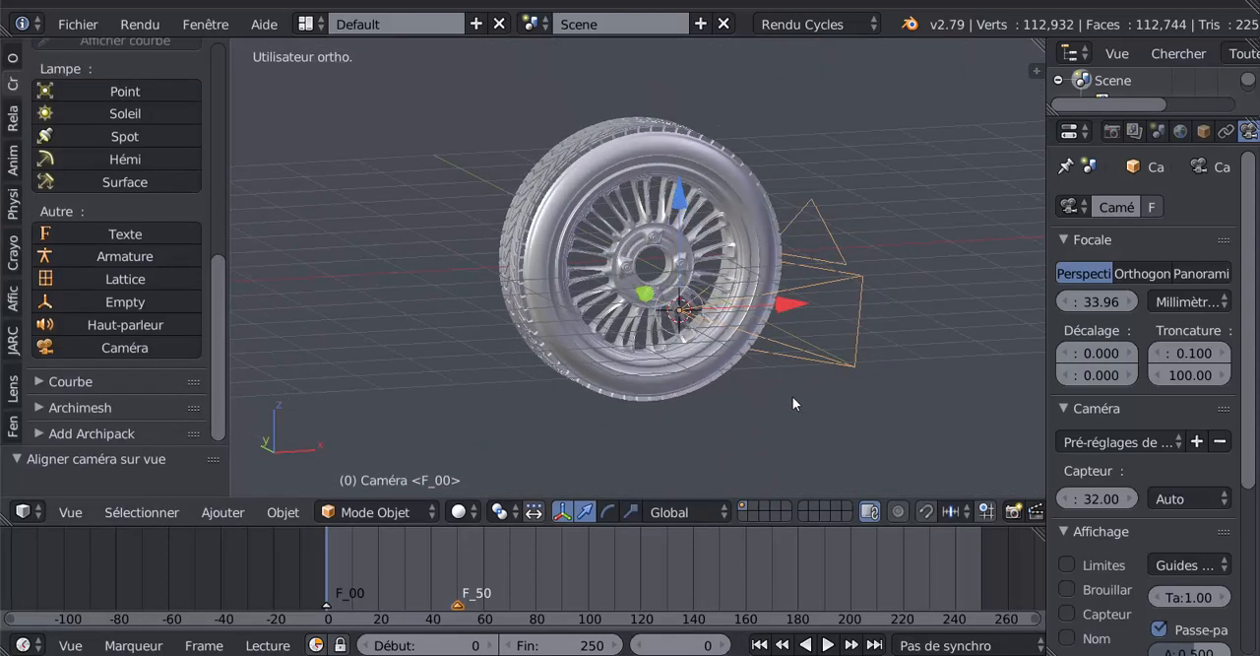
{"action": "scroll", "coordinate": [794, 396], "scroll_direction": "up", "scroll_amount": 2}
{"action": "scroll", "coordinate": [768, 415], "scroll_direction": "down", "scroll_amount": 4}
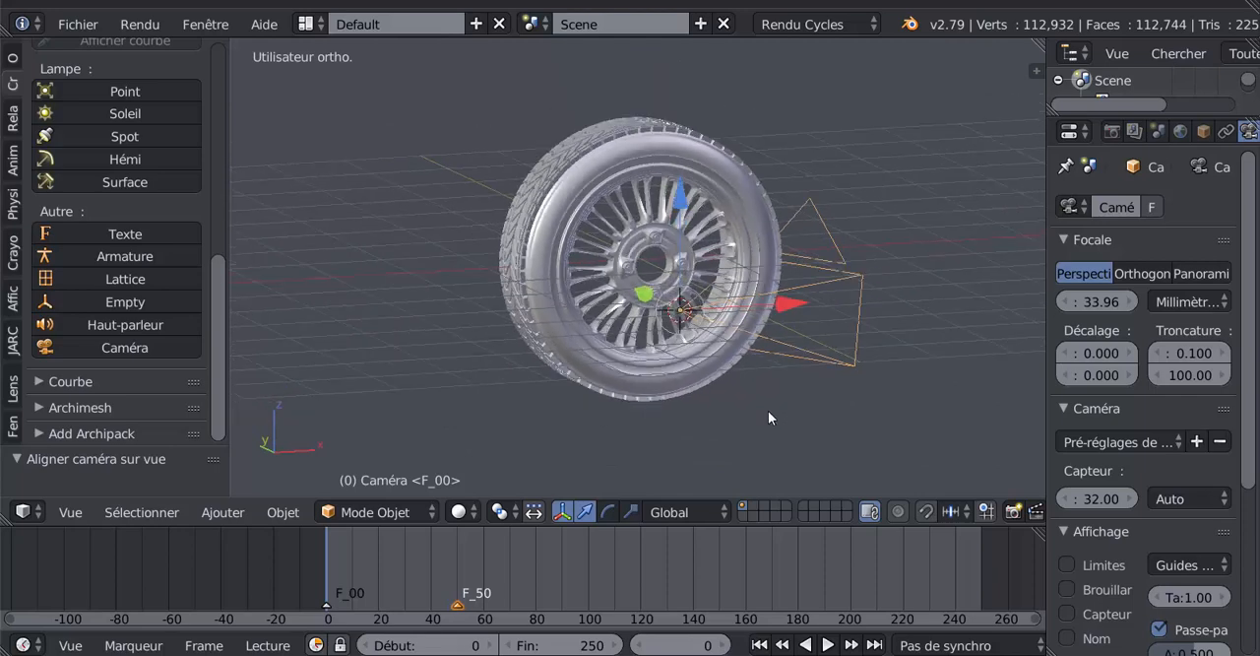
{"action": "scroll", "coordinate": [768, 415], "scroll_direction": "up", "scroll_amount": 4}
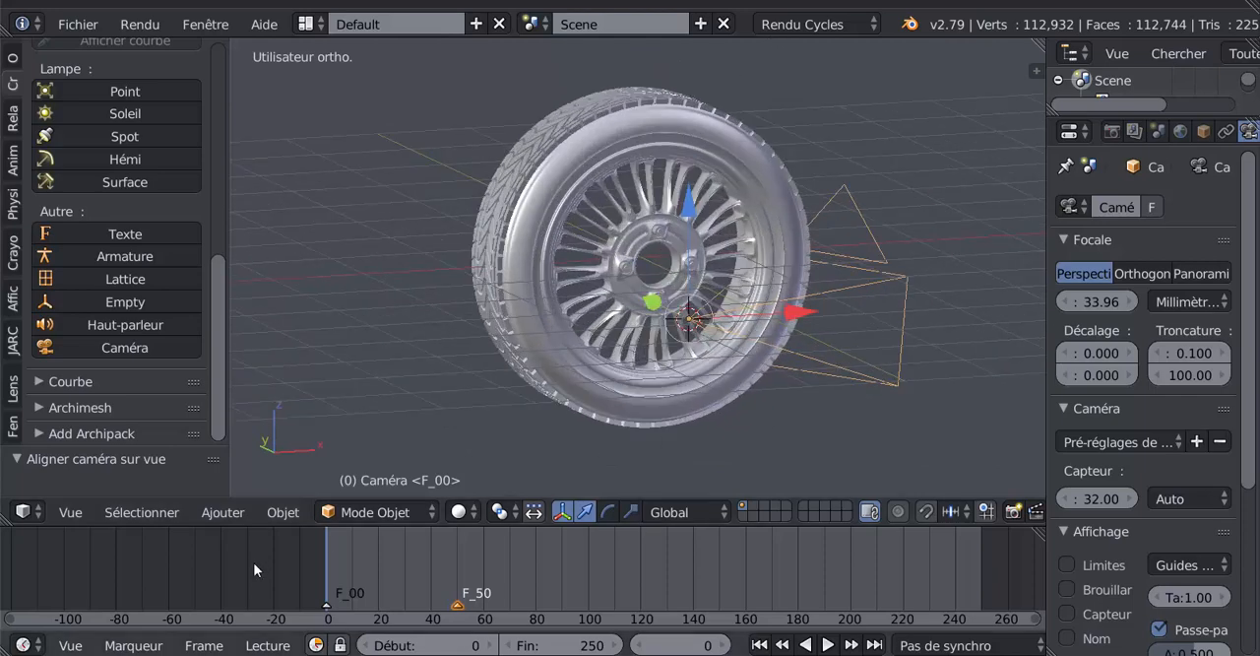
- Select the F_00 marker at frame 0 and bind the second camera to it
{"action": "right_click", "coordinate": [327, 606]}
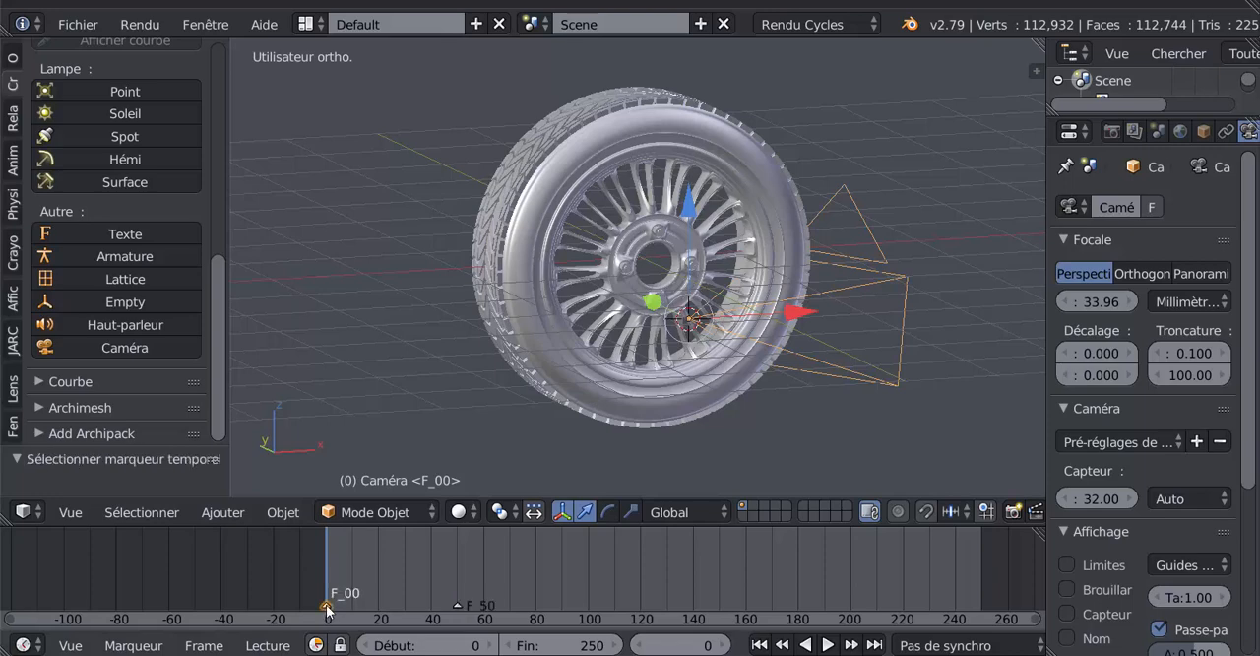
{"action": "middle_click_drag", "start_coordinate": [723, 422], "coordinate": [667, 444]}
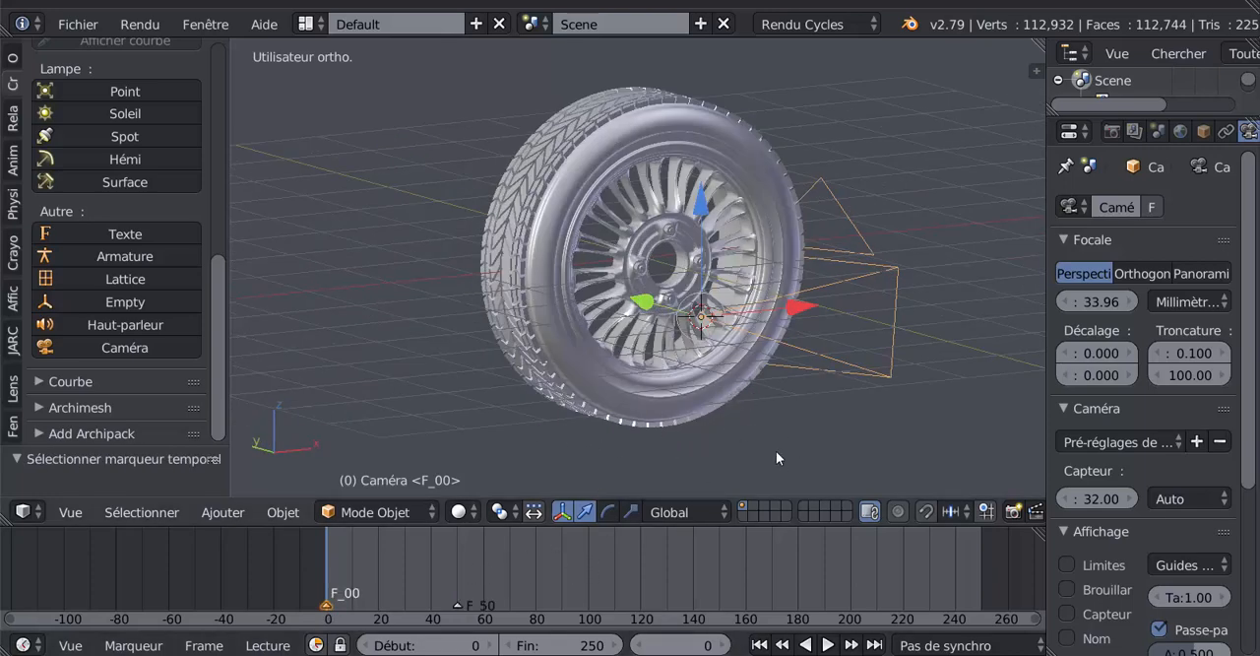
{"action": "right_click", "coordinate": [457, 604]}
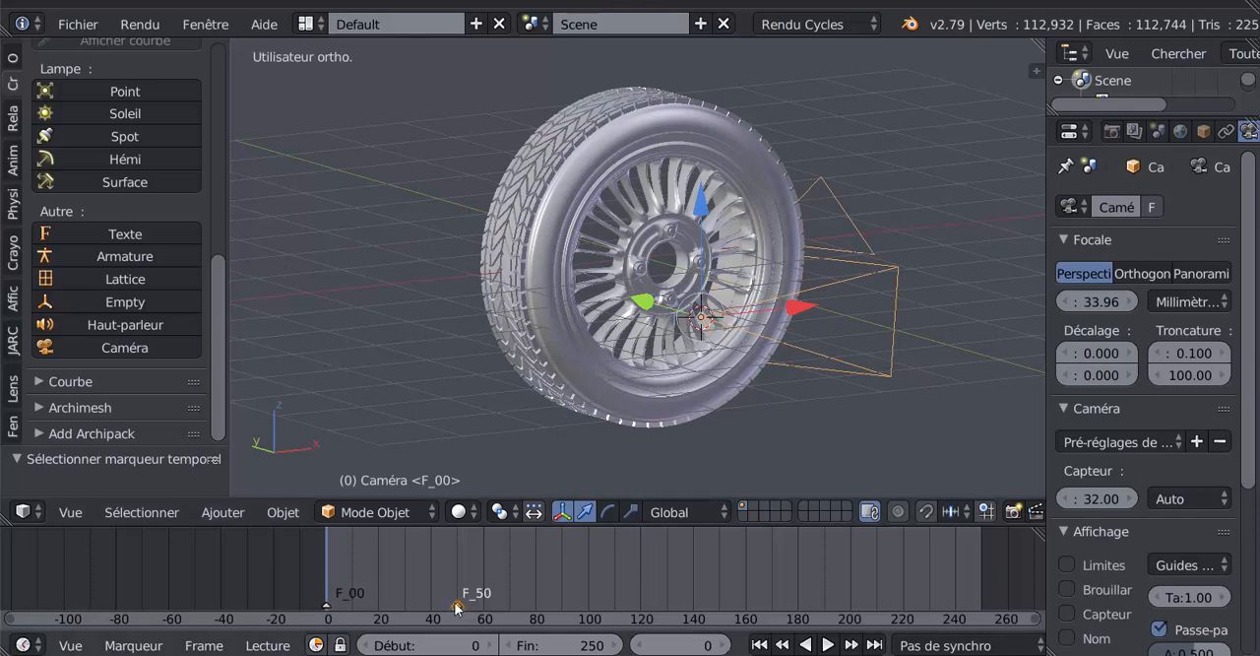
{"action": "right_click", "coordinate": [327, 604]}
{"action": "scroll", "coordinate": [871, 333], "scroll_direction": "down", "scroll_amount": 3}
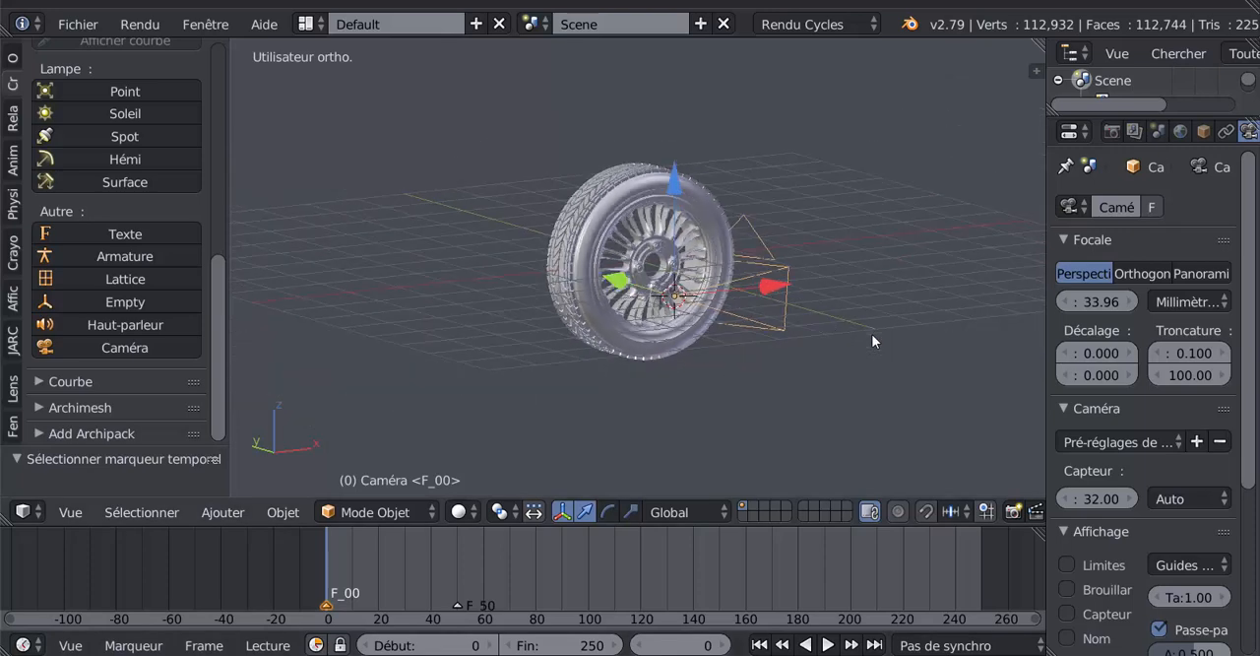
{"action": "key", "text": "KP_0"}
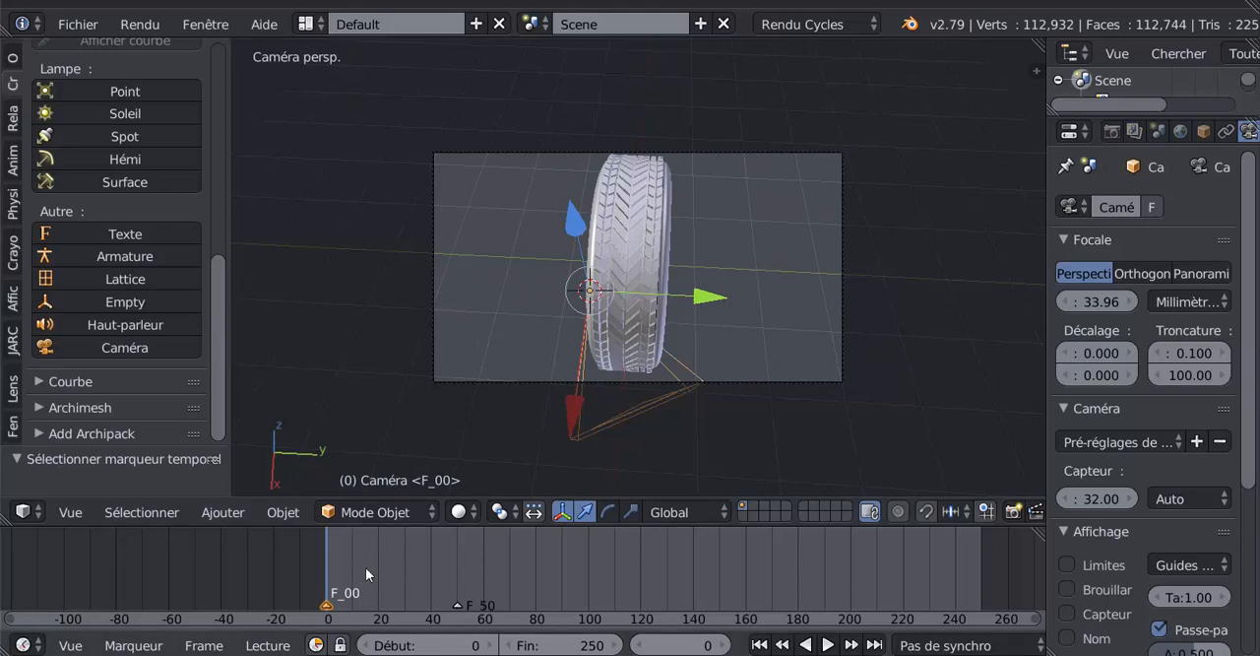
{"action": "key", "text": "ctrl+b"}
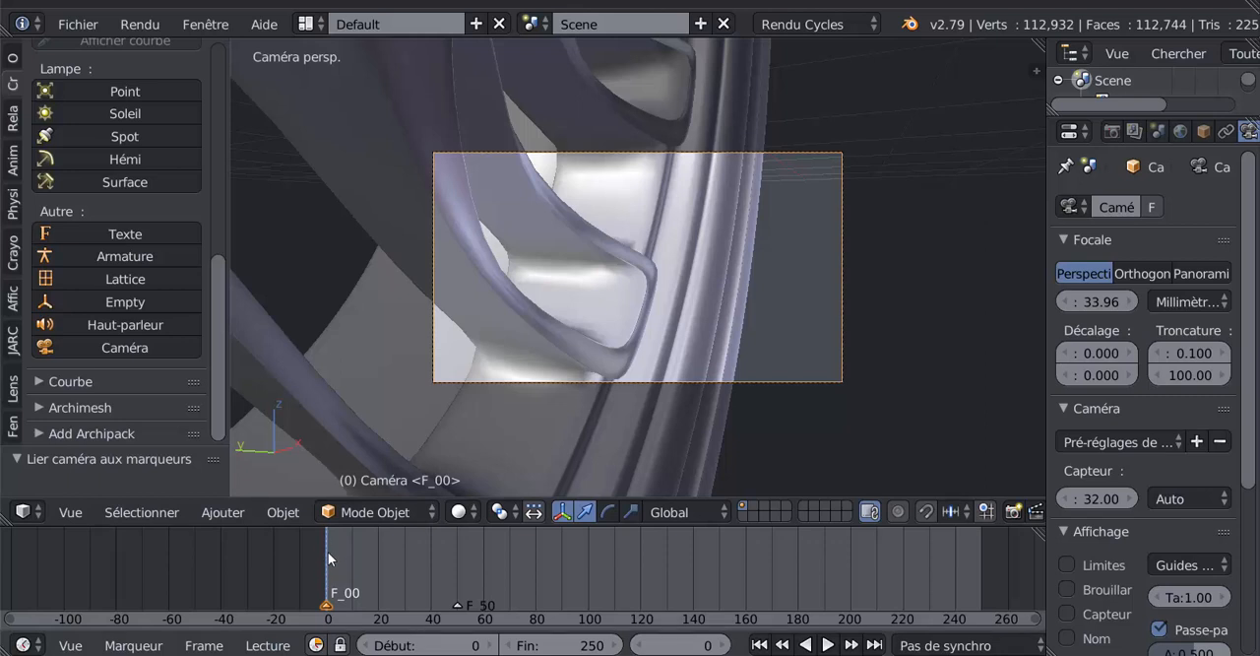
- Widen the properties area and set the bound camera's focal length to 8.28 mm
{"action": "scroll", "coordinate": [568, 376], "scroll_direction": "down", "scroll_amount": 4}
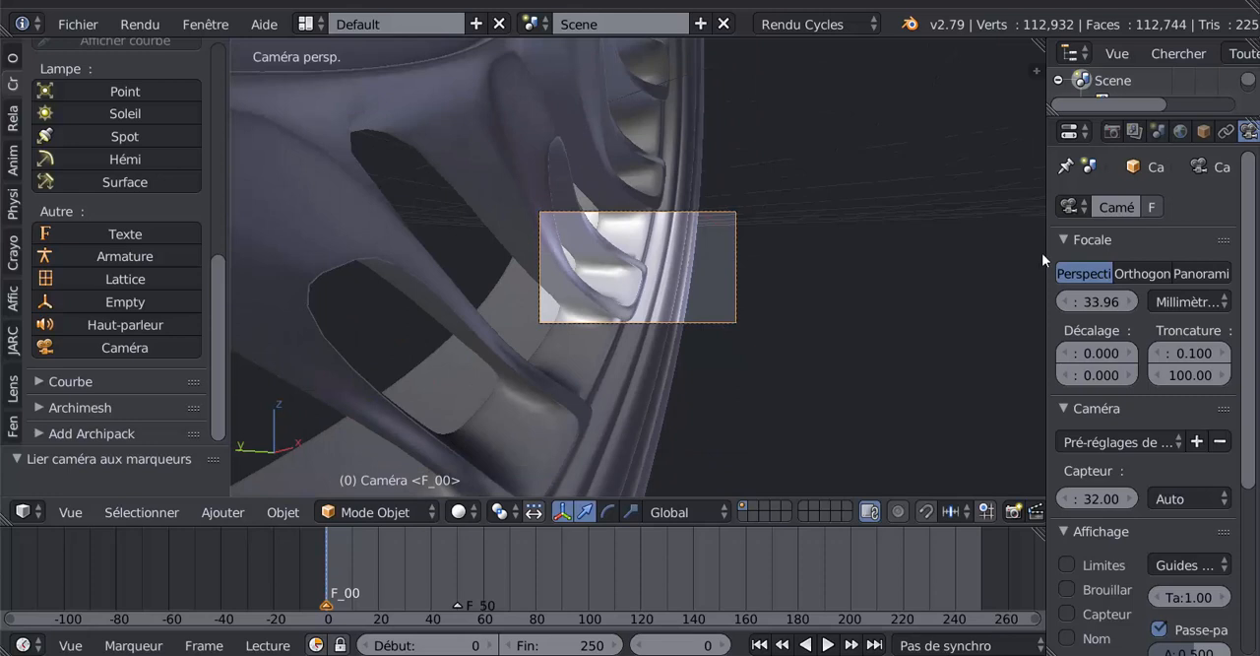
{"action": "left_click_drag", "start_coordinate": [1047, 252], "coordinate": [892, 282]}
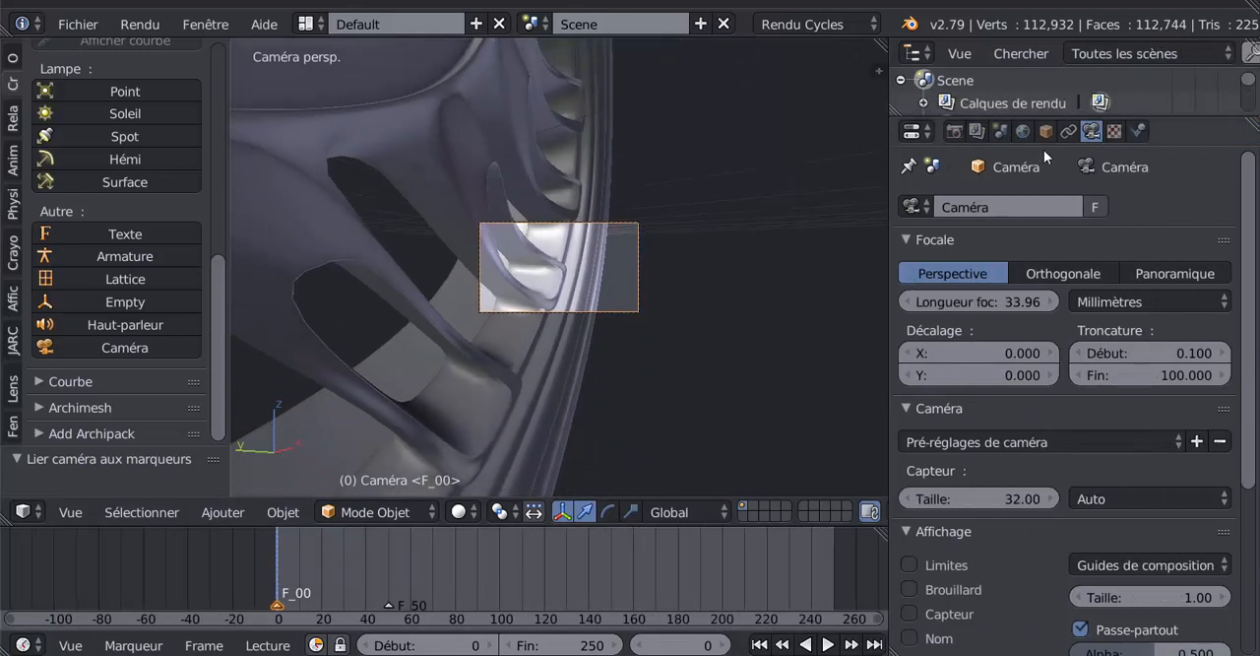
{"action": "left_click_drag", "start_coordinate": [1011, 302], "coordinate": [974, 302]}
- Align the second camera to an angled view showing the whole wheel
{"action": "key", "text": "KP_0"}
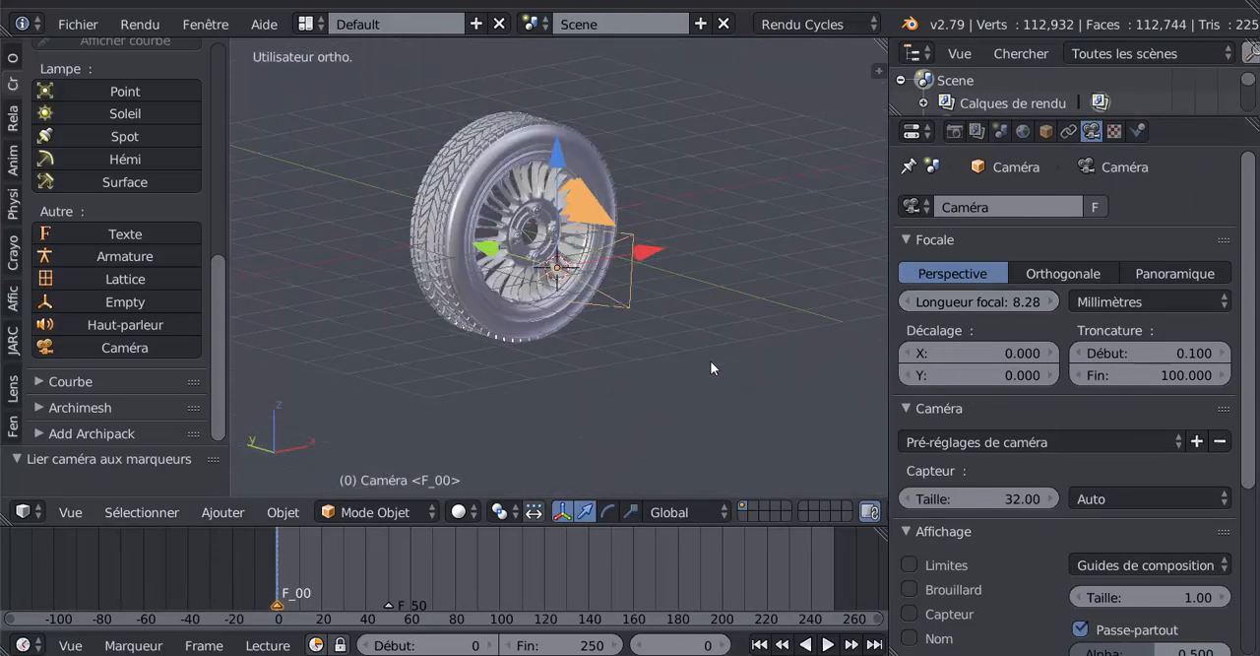
{"action": "scroll", "coordinate": [710, 360], "scroll_direction": "down", "scroll_amount": 1}
{"action": "middle_click_drag", "start_coordinate": [710, 361], "coordinate": [738, 355]}
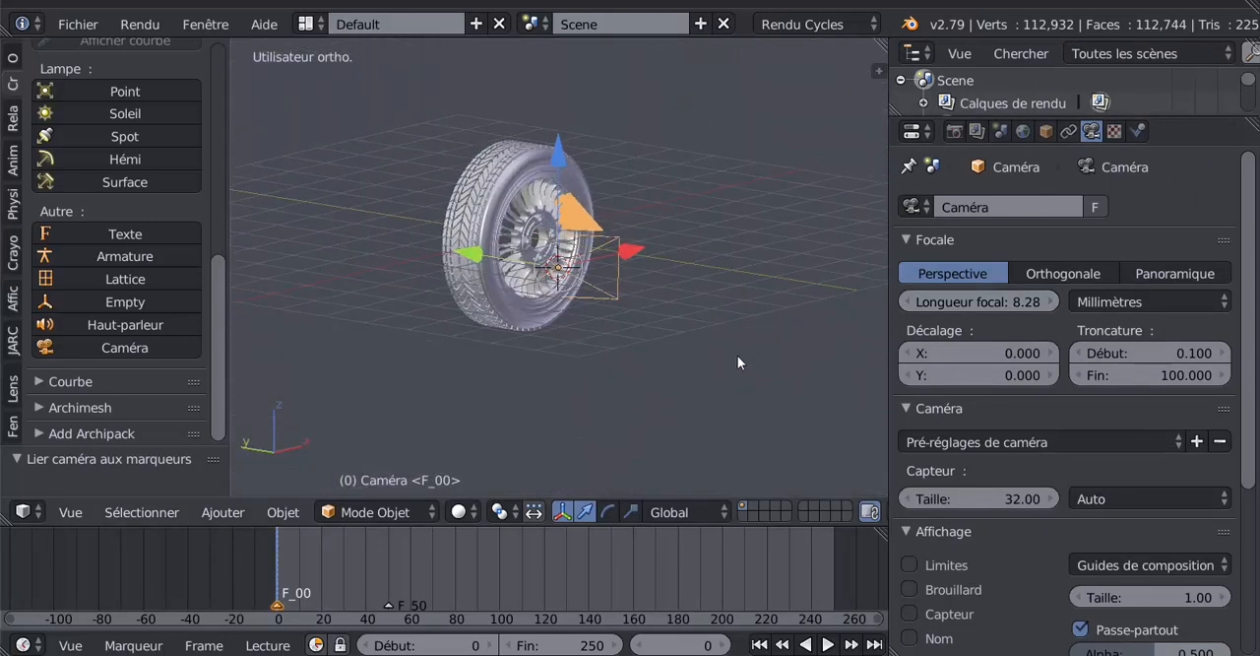
{"action": "key", "text": "ctrl+alt+KP_0"}
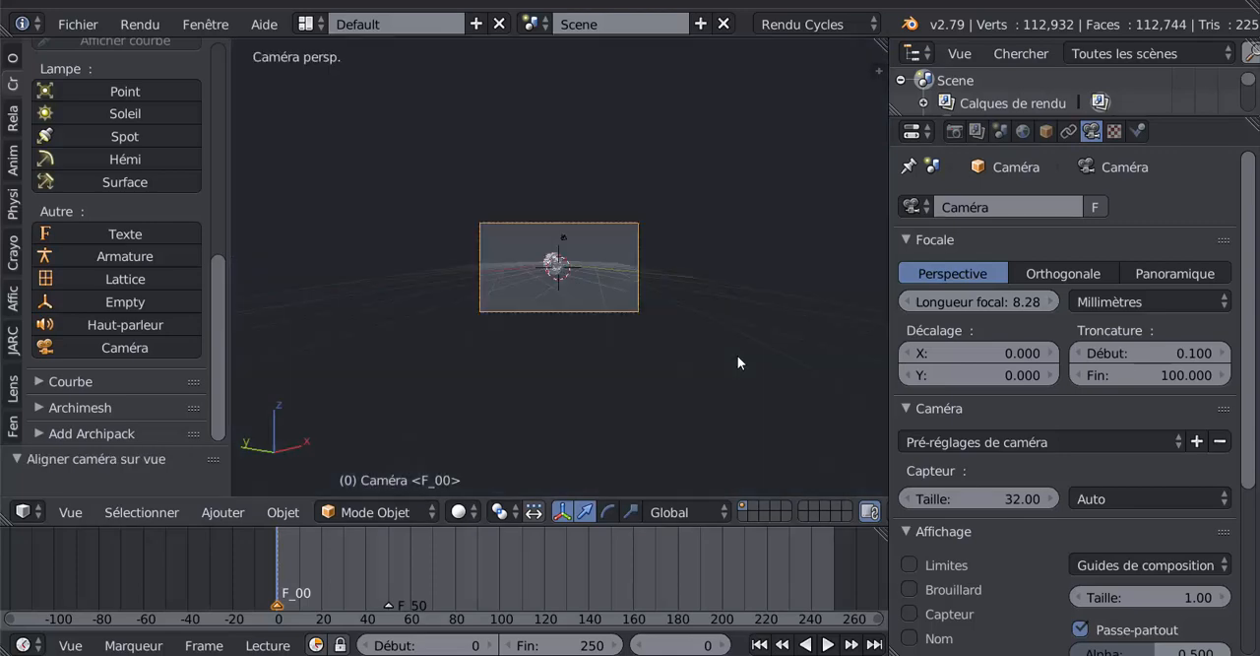
{"action": "scroll", "coordinate": [737, 356], "scroll_direction": "up", "scroll_amount": 3}
- Set the second camera's focal length to 31.17 mm and move it to frame the wheel
{"action": "left_click_drag", "start_coordinate": [974, 303], "coordinate": [1031, 305]}
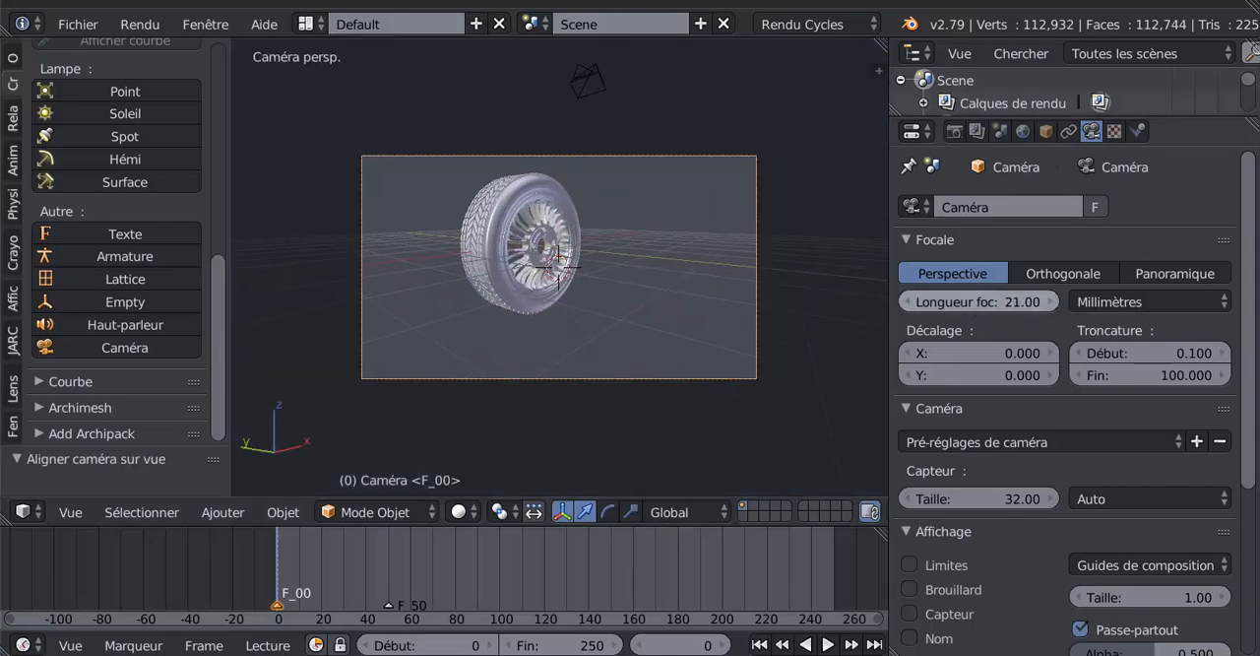
{"action": "key", "text": "g"}
{"action": "left_click", "coordinate": [724, 294]}
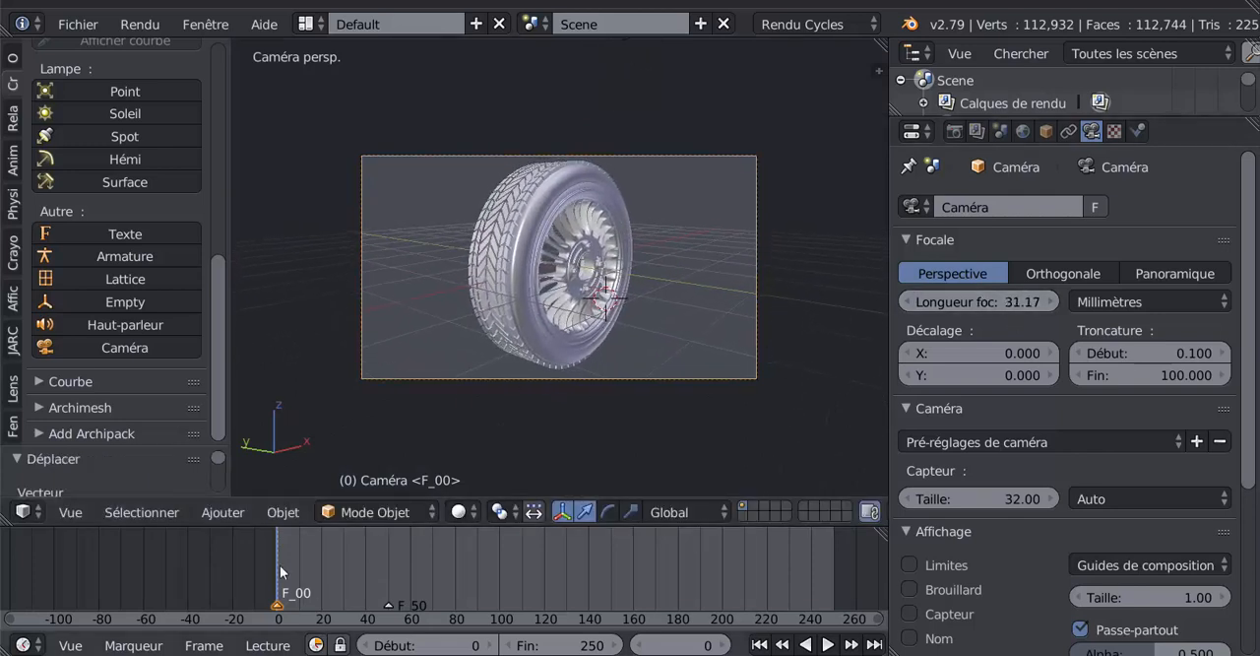
- Play the animation from frame 0 through the camera view and return to the start
{"action": "key", "text": "alt+a"}
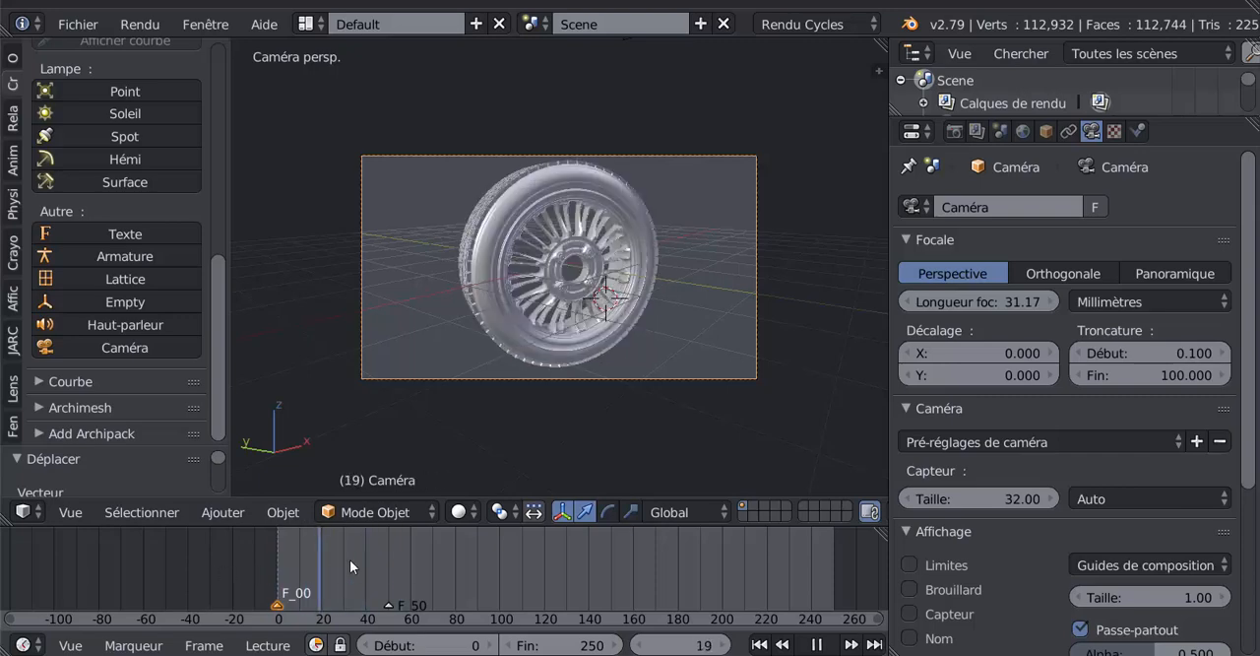
{"action": "key", "text": "Escape"}
- Select the original camera and bind it to the F_50 marker at frame 50
{"action": "scroll", "coordinate": [621, 256], "scroll_direction": "down", "scroll_amount": 5}
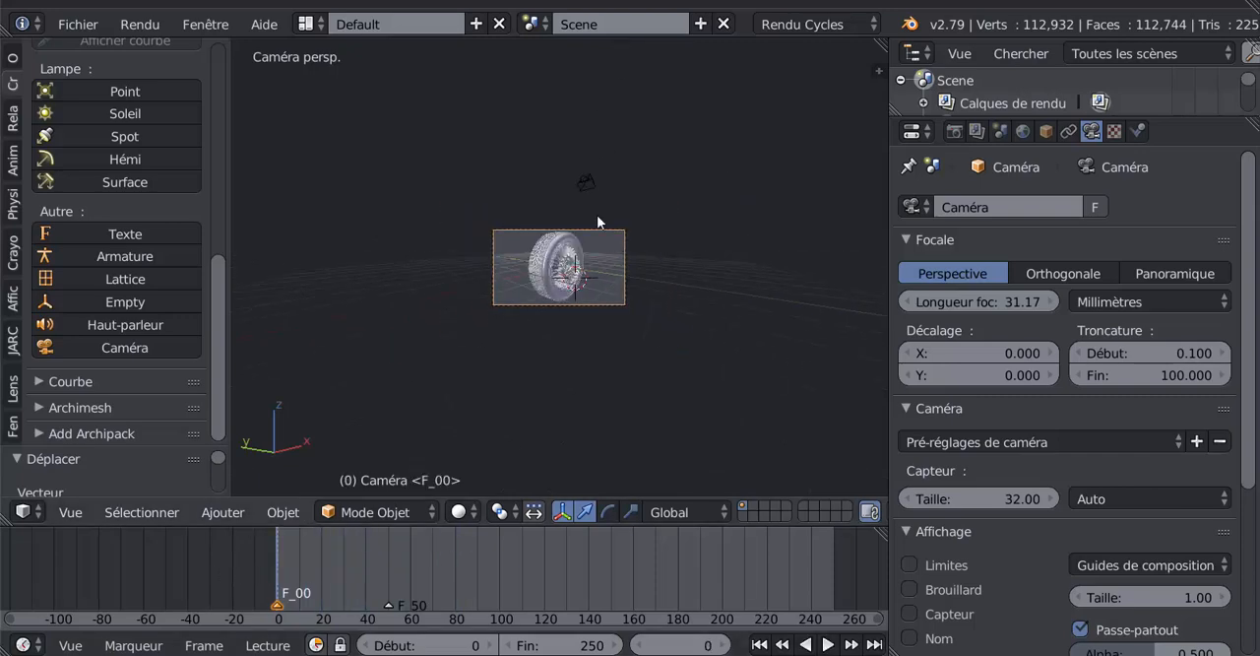
{"action": "right_click", "coordinate": [592, 183]}
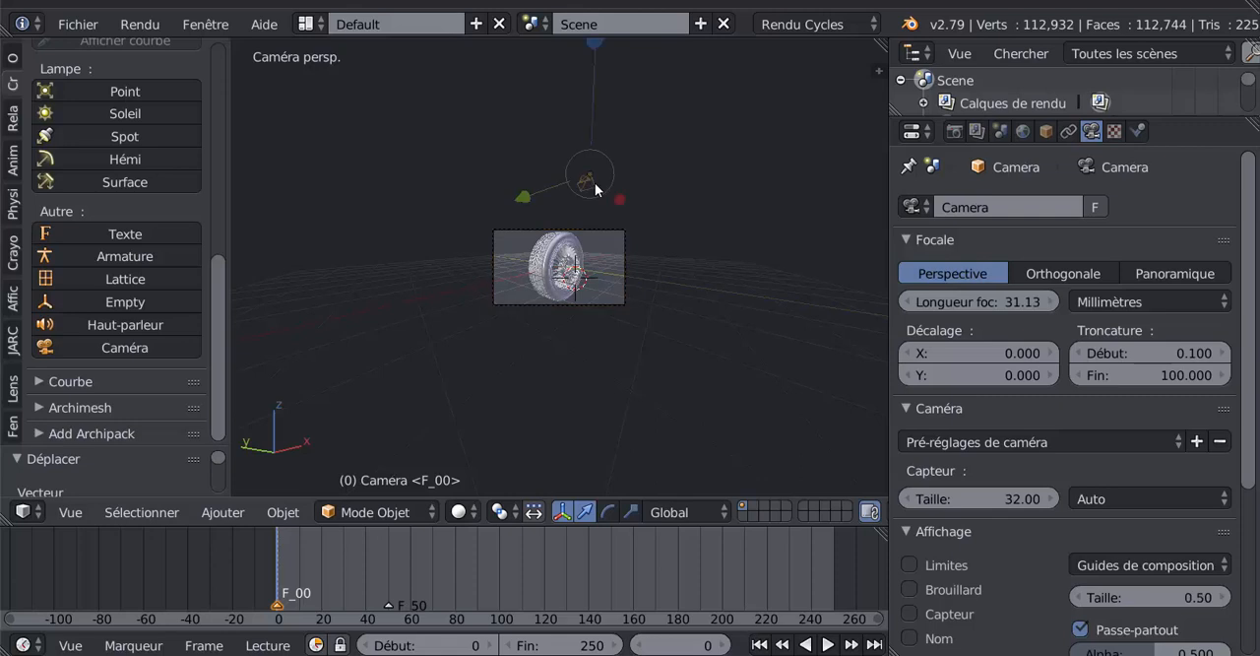
{"action": "right_click", "coordinate": [389, 603]}
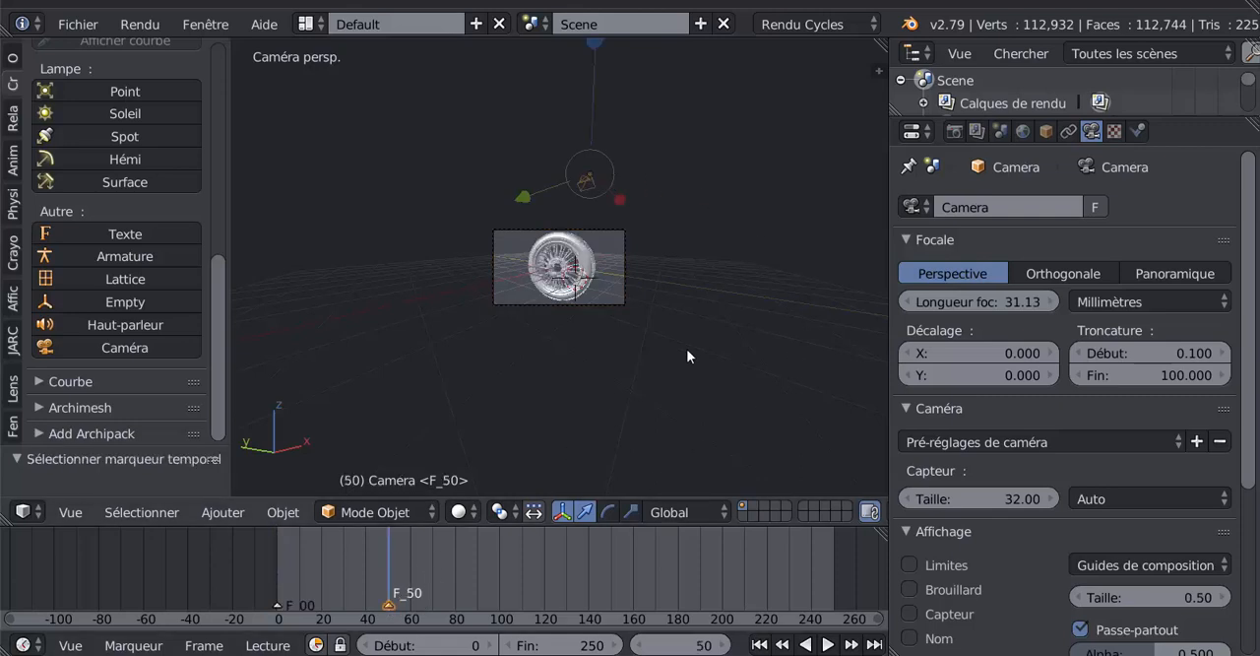
{"action": "mouse_move", "coordinate": [686, 349]}
{"action": "middle_mouse_down"}
{"action": "mouse_move", "coordinate": [611, 359]}
{"action": "mouse_move", "coordinate": [643, 352]}
{"action": "middle_mouse_up"}
{"action": "scroll", "coordinate": [643, 353], "scroll_direction": "down", "scroll_amount": 3}
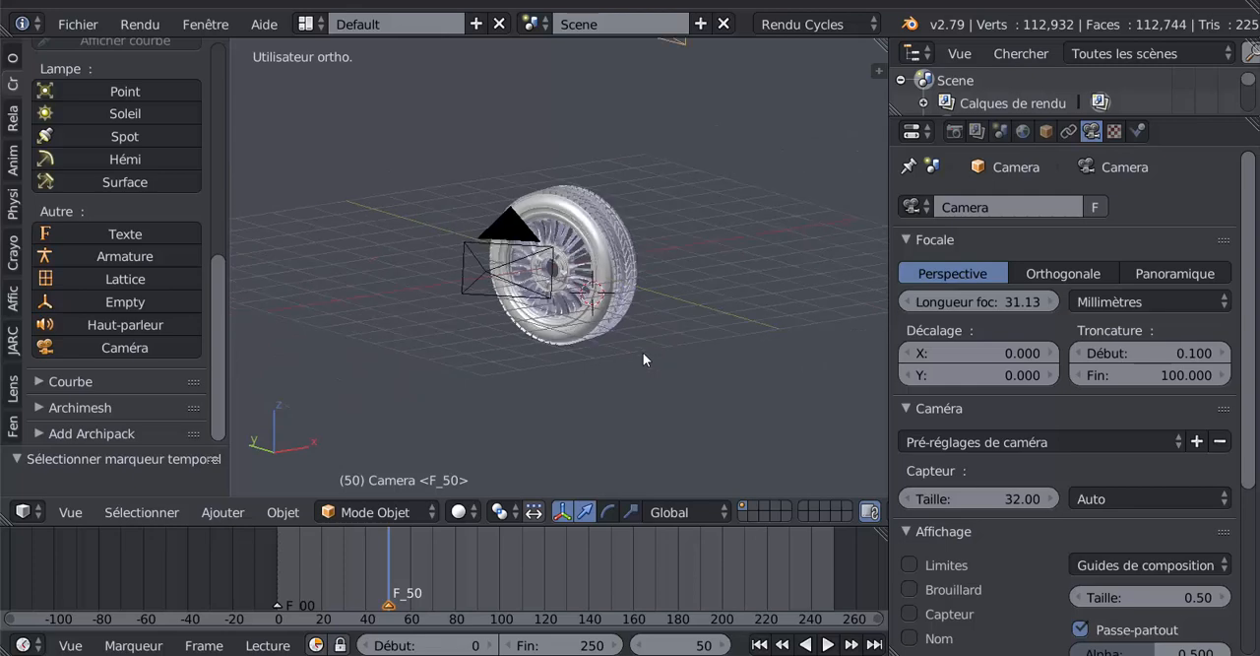
{"action": "middle_click_drag", "start_coordinate": [724, 335], "coordinate": [618, 351]}
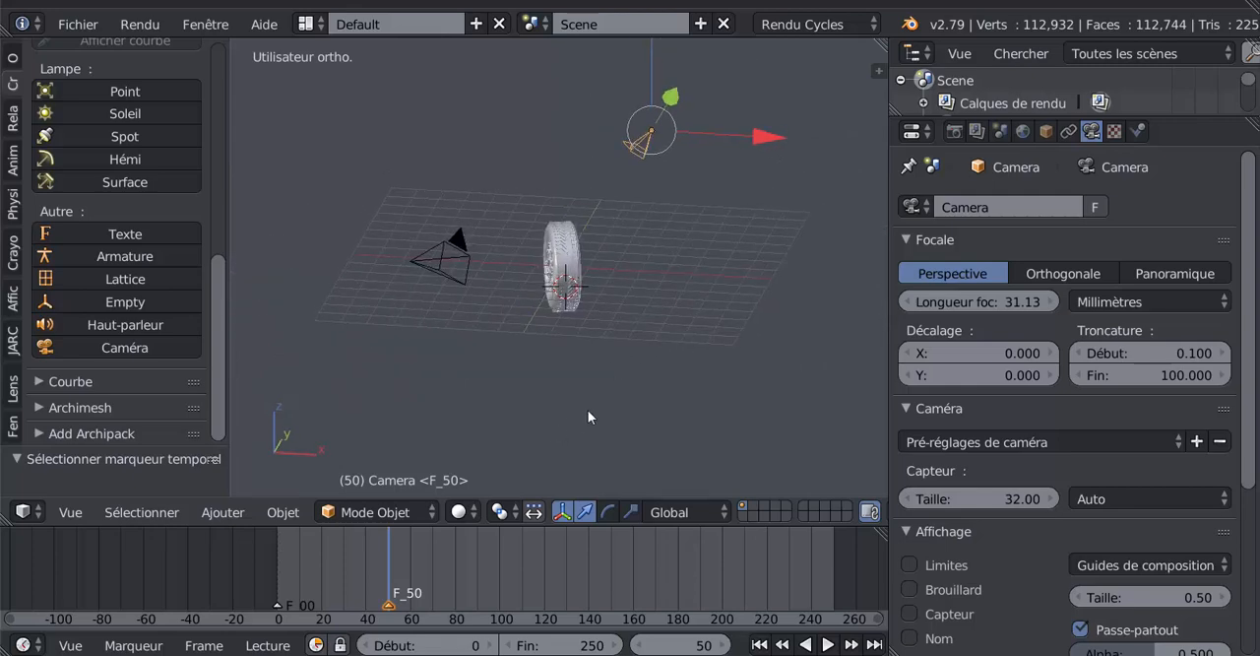
{"action": "key", "text": "b"}
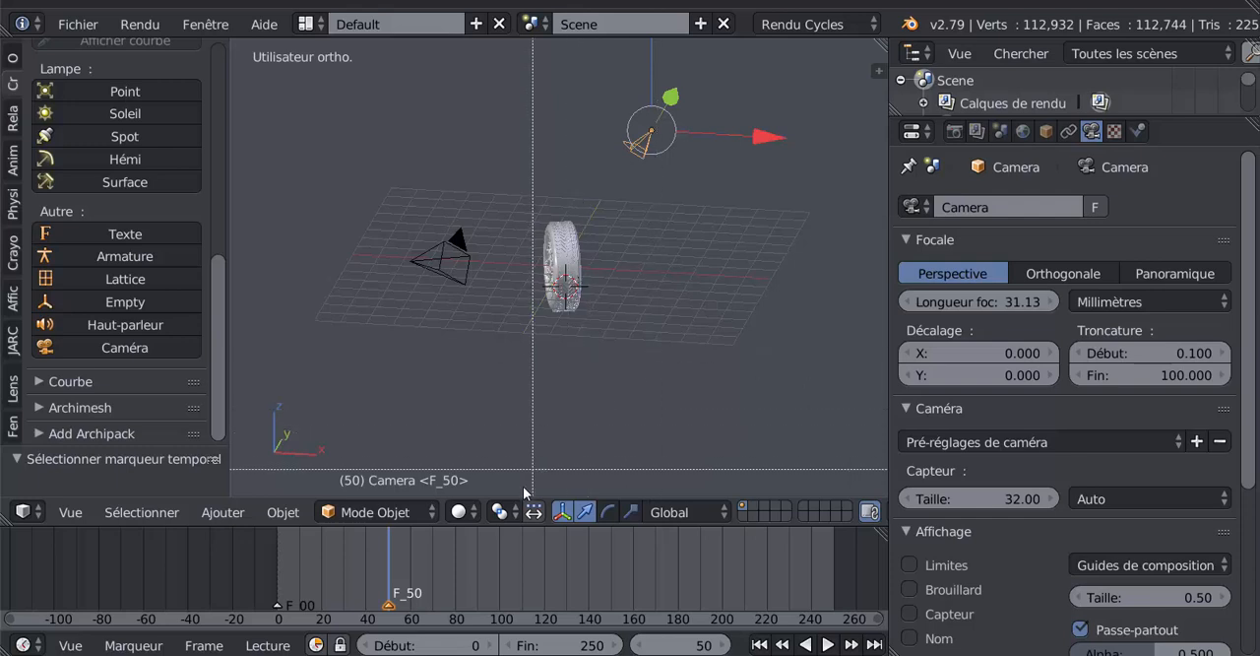
{"action": "key", "text": "Escape"}
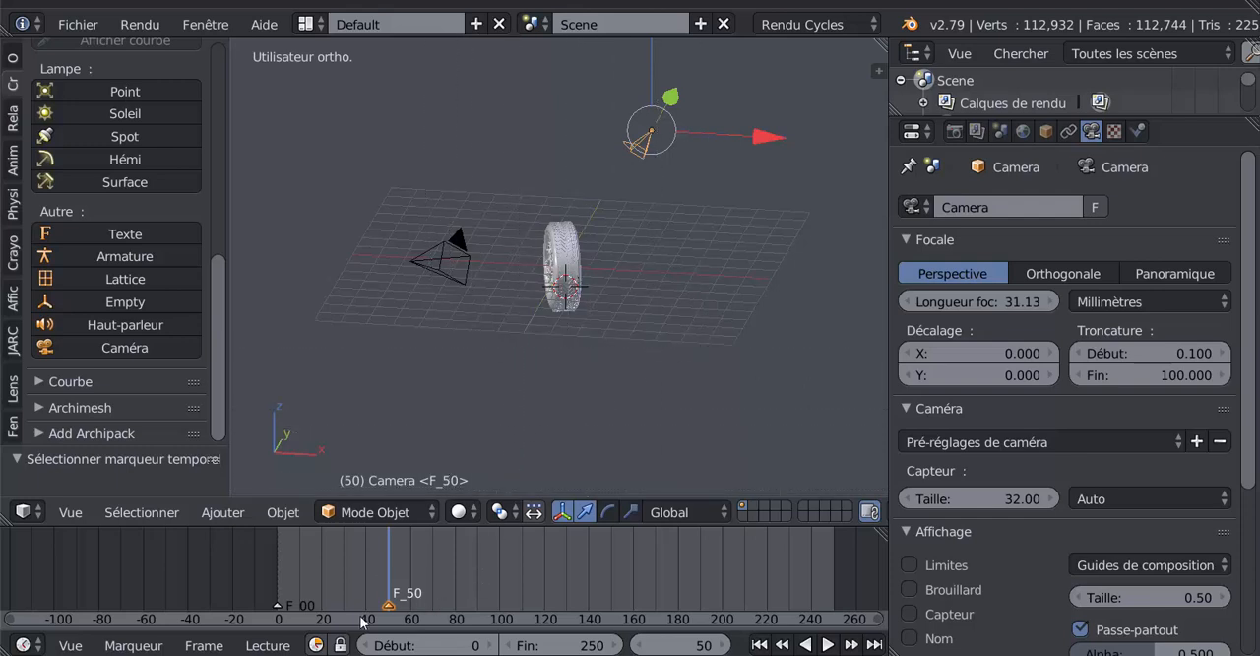
{"action": "key", "text": "ctrl+b"}
- Check the camera switch in camera view at frame 100, frame 45 and frame 0
{"action": "left_click", "coordinate": [498, 569]}
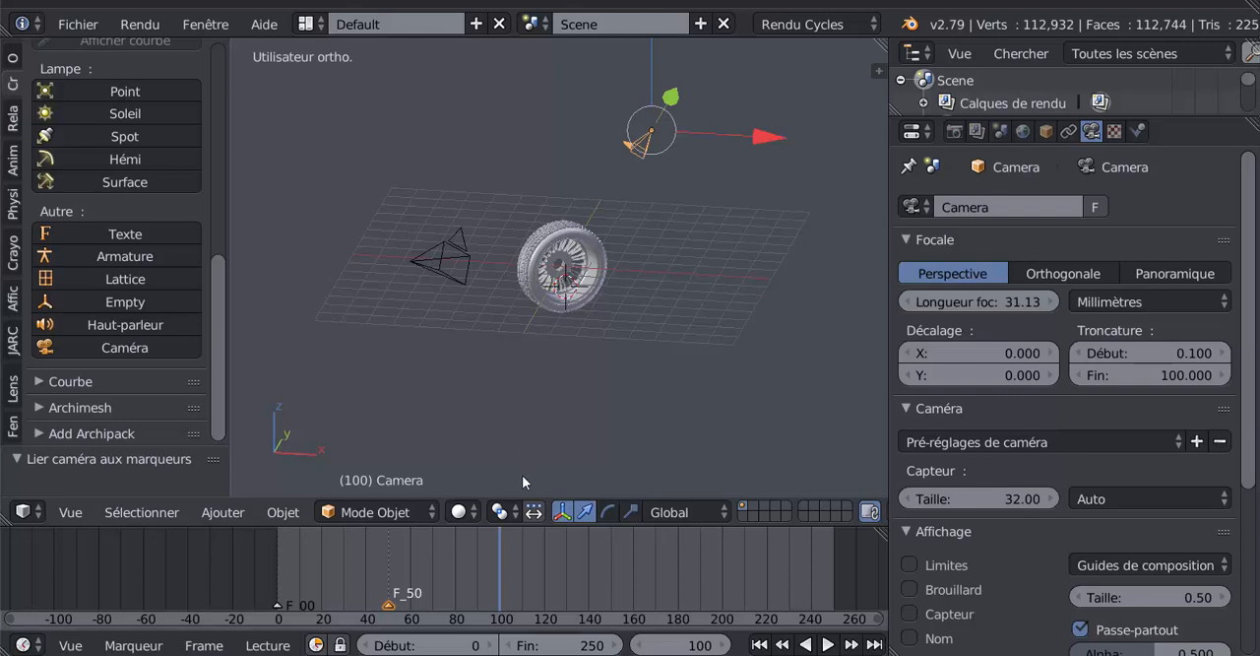
{"action": "key", "text": "KP_0"}
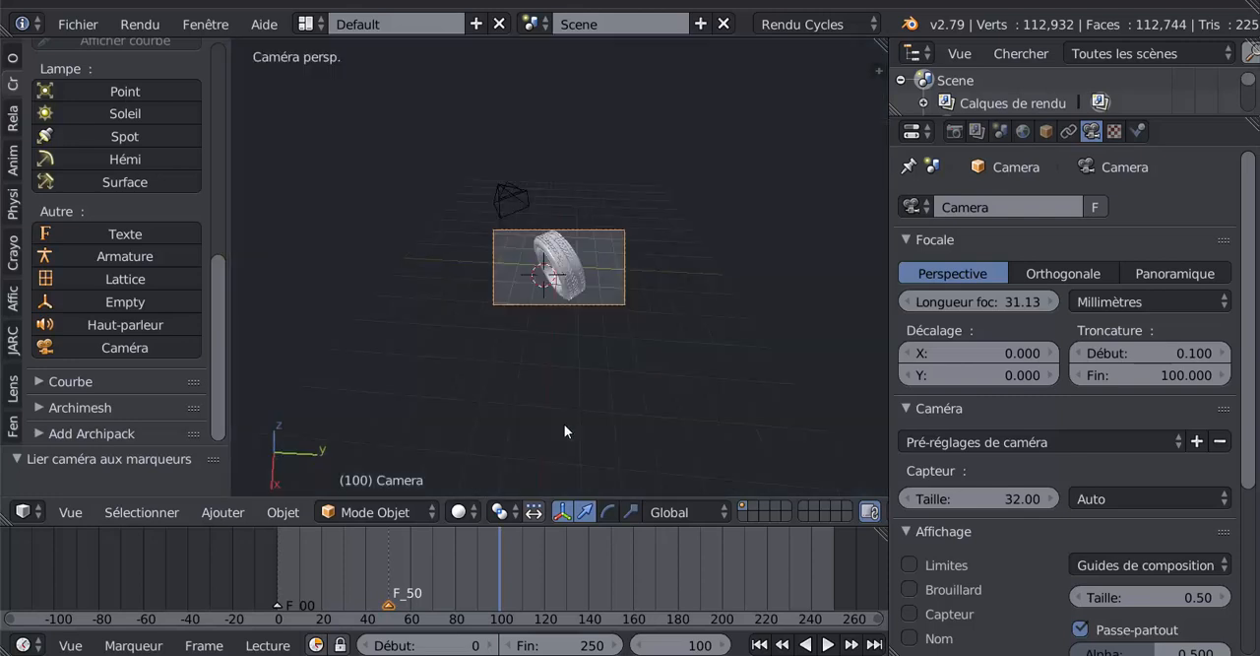
{"action": "left_click_drag", "start_coordinate": [499, 575], "coordinate": [376, 571]}
{"action": "scroll", "coordinate": [572, 396], "scroll_direction": "up", "scroll_amount": 4}
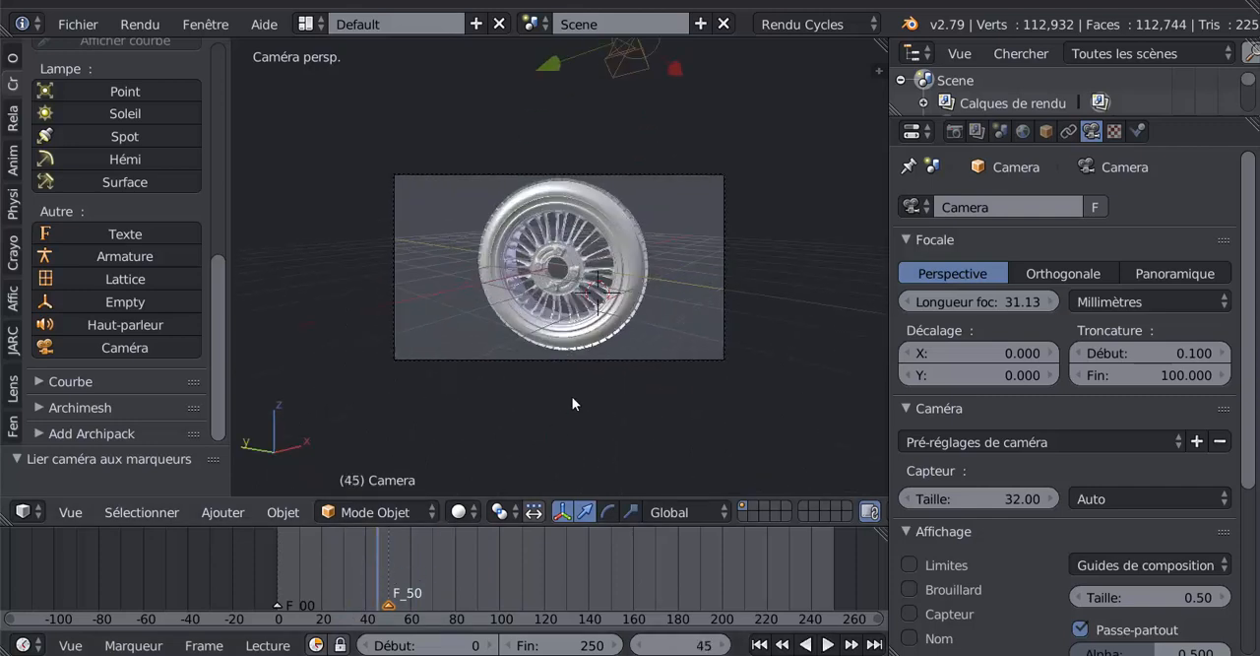
{"action": "left_click", "coordinate": [261, 576]}
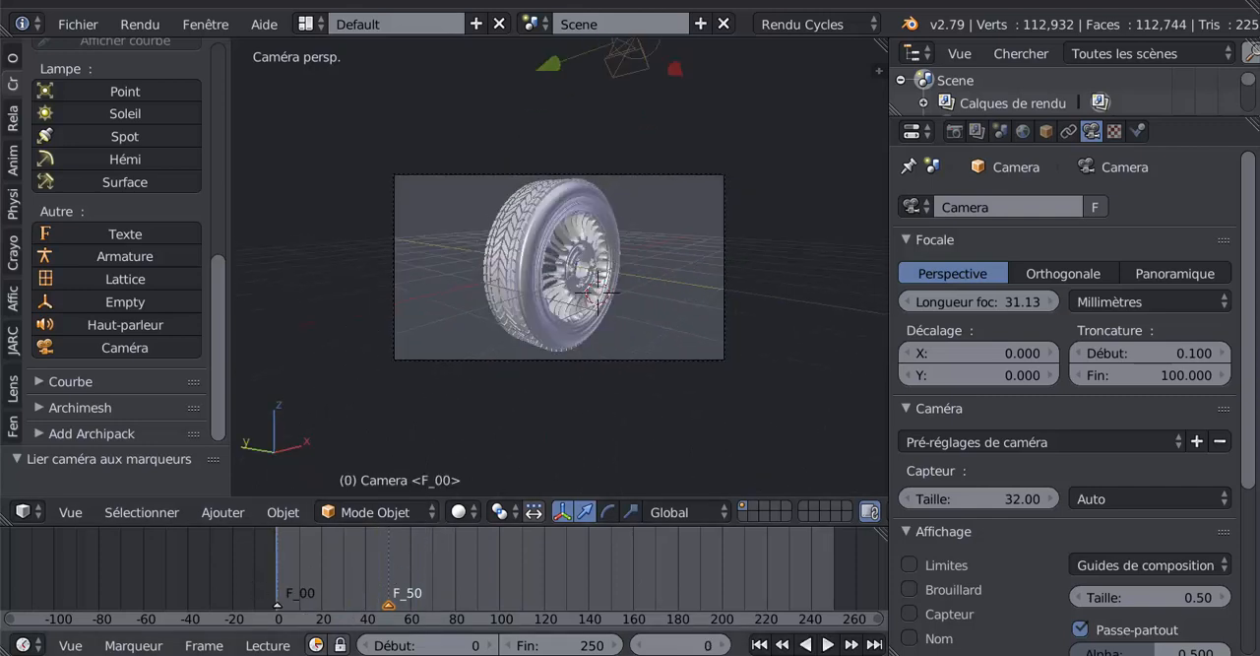
- Play the animation from frame 0, stop it, and duplicate the F_00 marker to about frame 87
{"action": "left_click", "coordinate": [827, 644]}
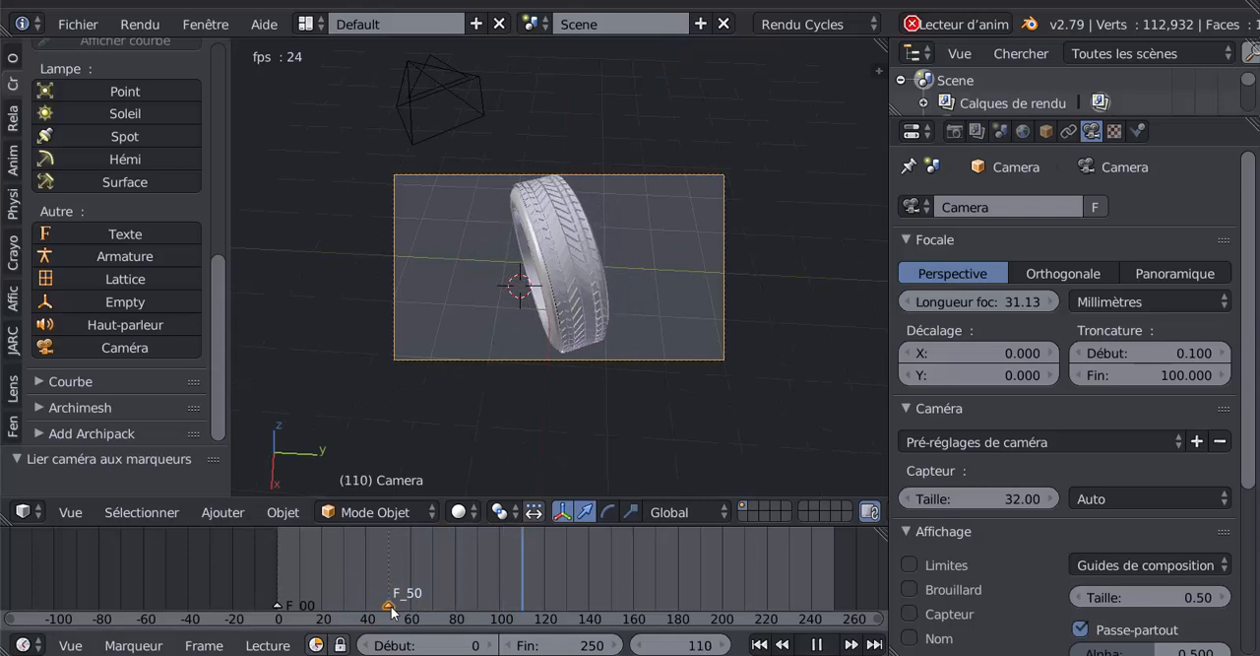
{"action": "left_click", "coordinate": [816, 644]}
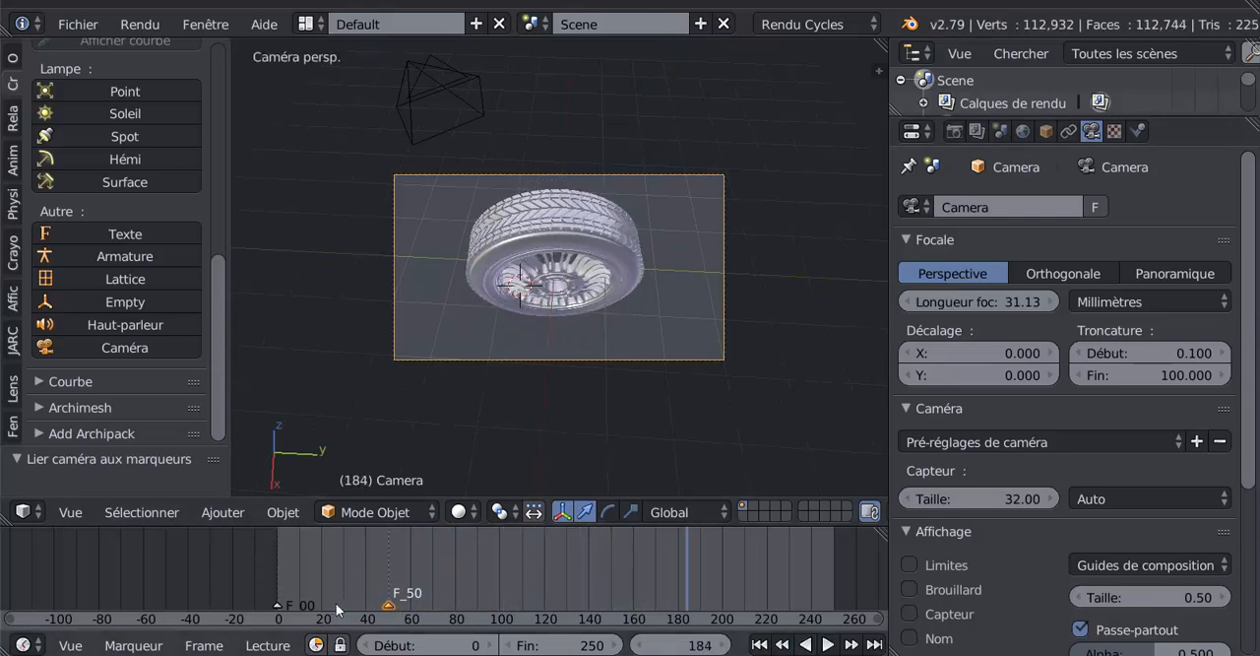
{"action": "right_click", "coordinate": [276, 605]}
{"action": "key", "text": "shift+d"}
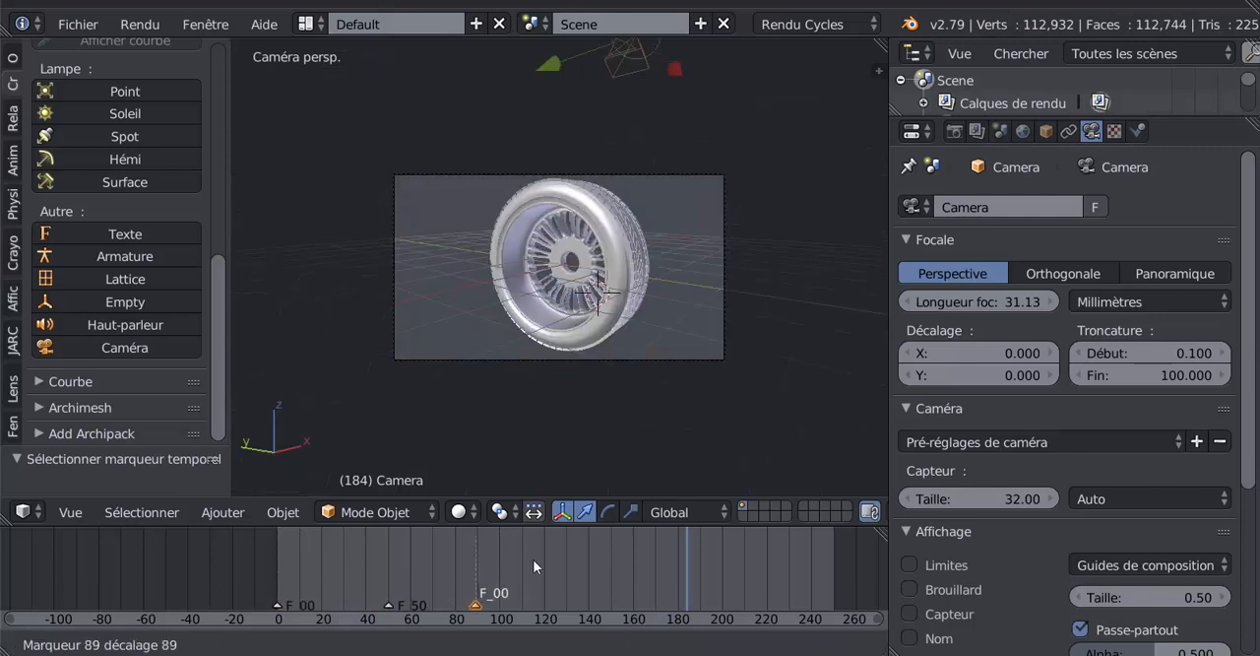
{"action": "left_click", "coordinate": [513, 566]}
- Return to frame 0 and play the animation up to frame 140 to check the camera switches
{"action": "left_click_drag", "start_coordinate": [676, 566], "coordinate": [260, 589]}
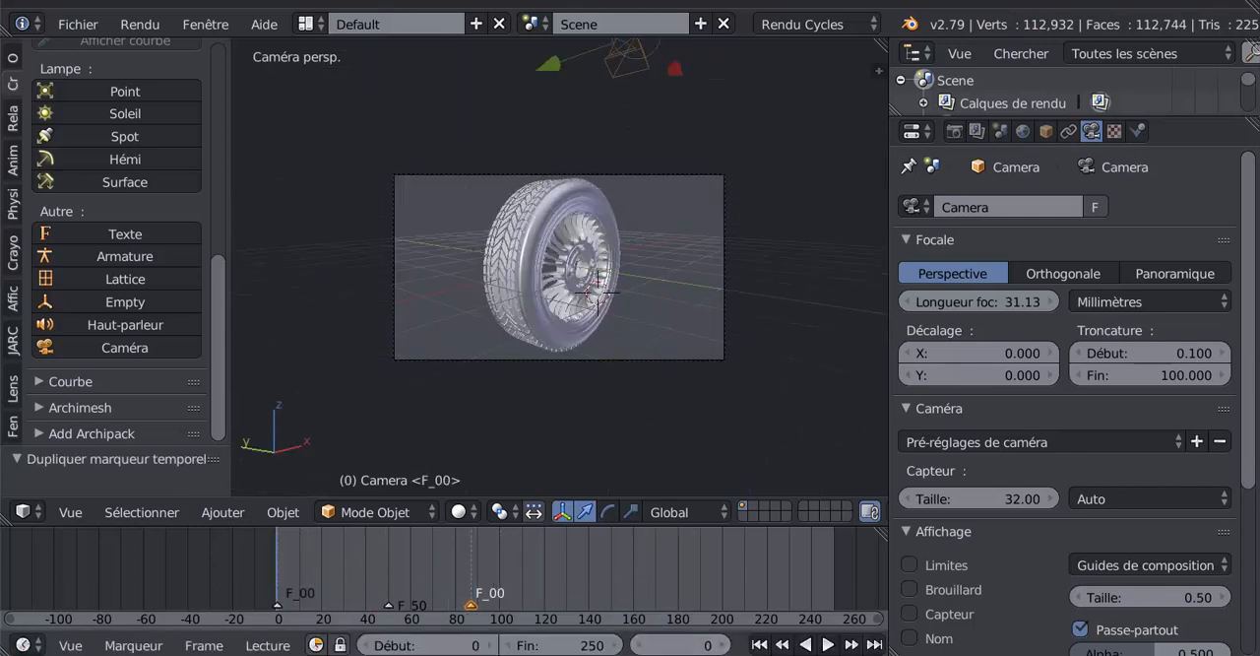
{"action": "left_click", "coordinate": [828, 645]}
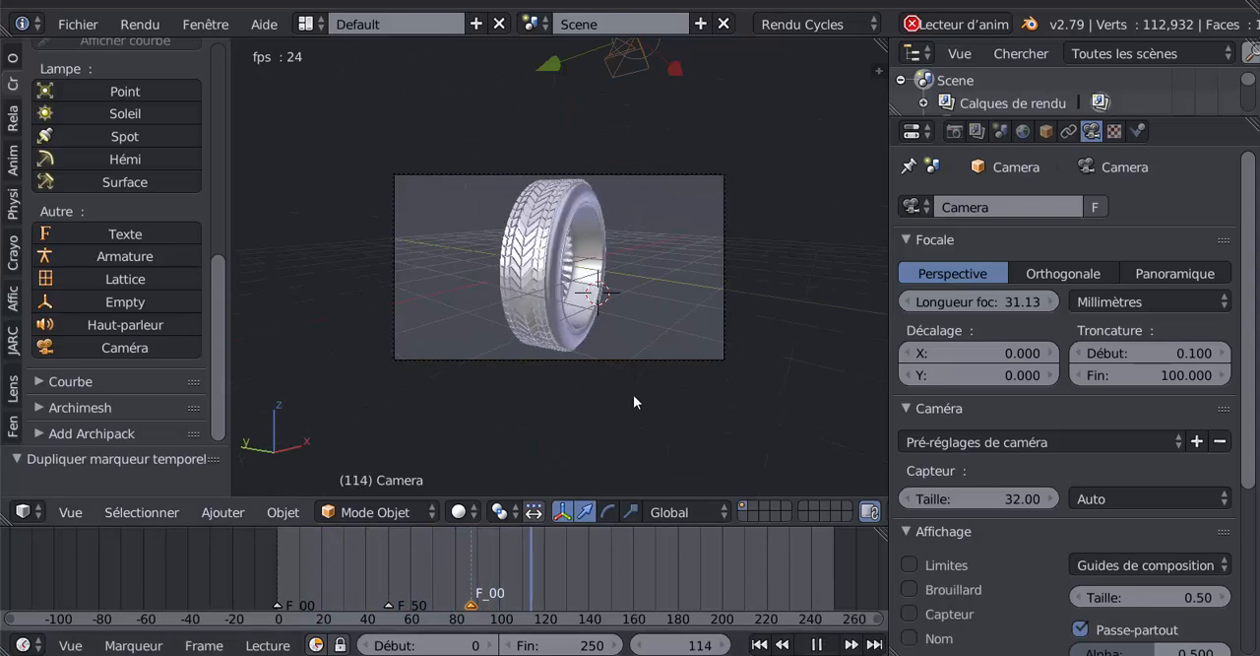
{"action": "left_click", "coordinate": [820, 648]}
- Leave the camera view and add a third camera to the scene
{"action": "scroll", "coordinate": [665, 389], "scroll_direction": "down", "scroll_amount": 3}
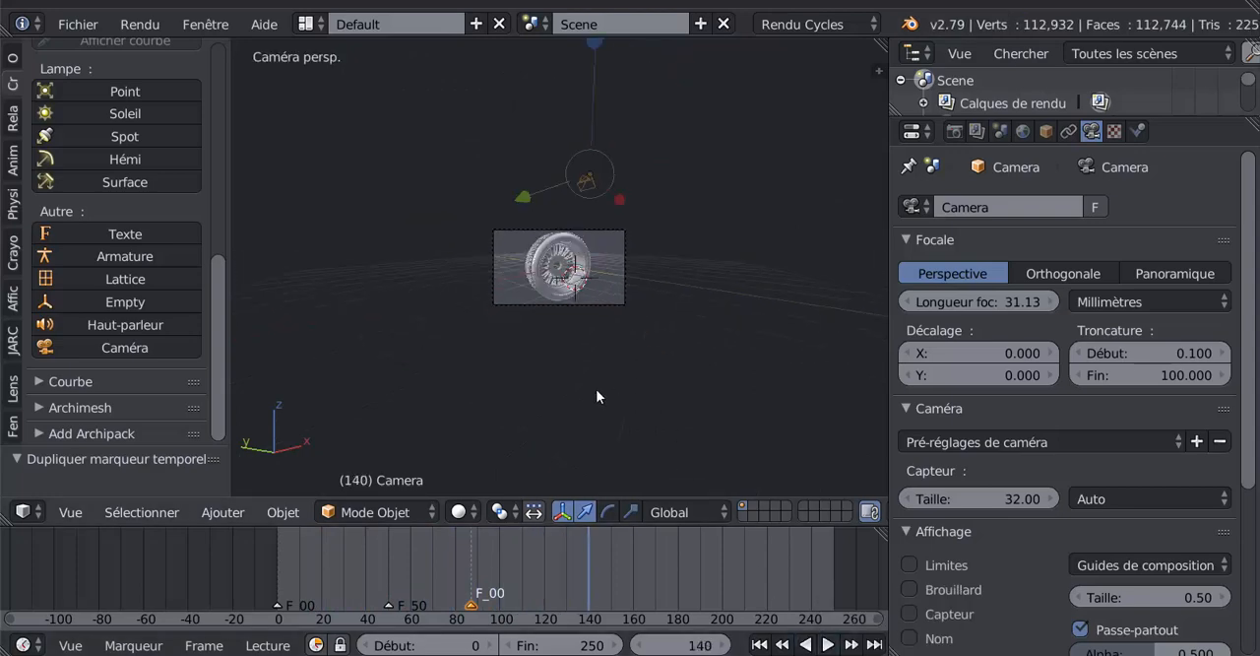
{"action": "key", "text": "KP_0"}
{"action": "middle_click_drag", "start_coordinate": [370, 412], "coordinate": [562, 408]}
{"action": "scroll", "coordinate": [215, 358], "scroll_direction": "up", "scroll_amount": 8}
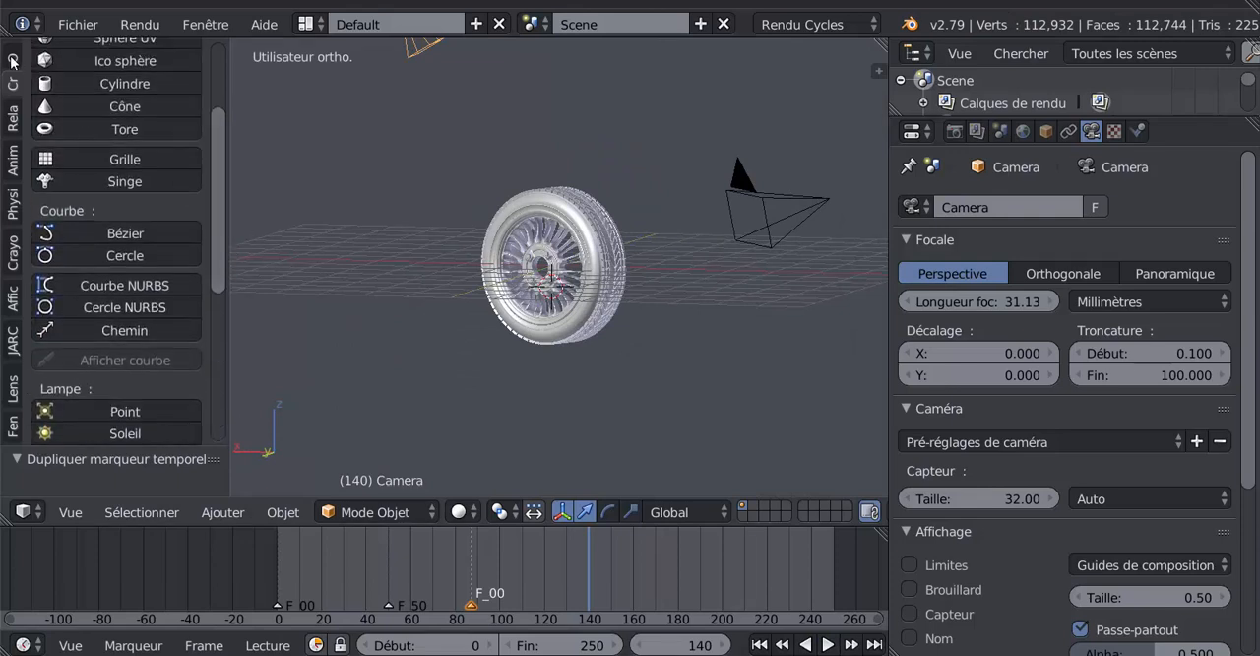
{"action": "scroll", "coordinate": [14, 94], "scroll_direction": "up", "scroll_amount": 4}
{"action": "left_click_drag", "start_coordinate": [219, 133], "coordinate": [75, 328]}
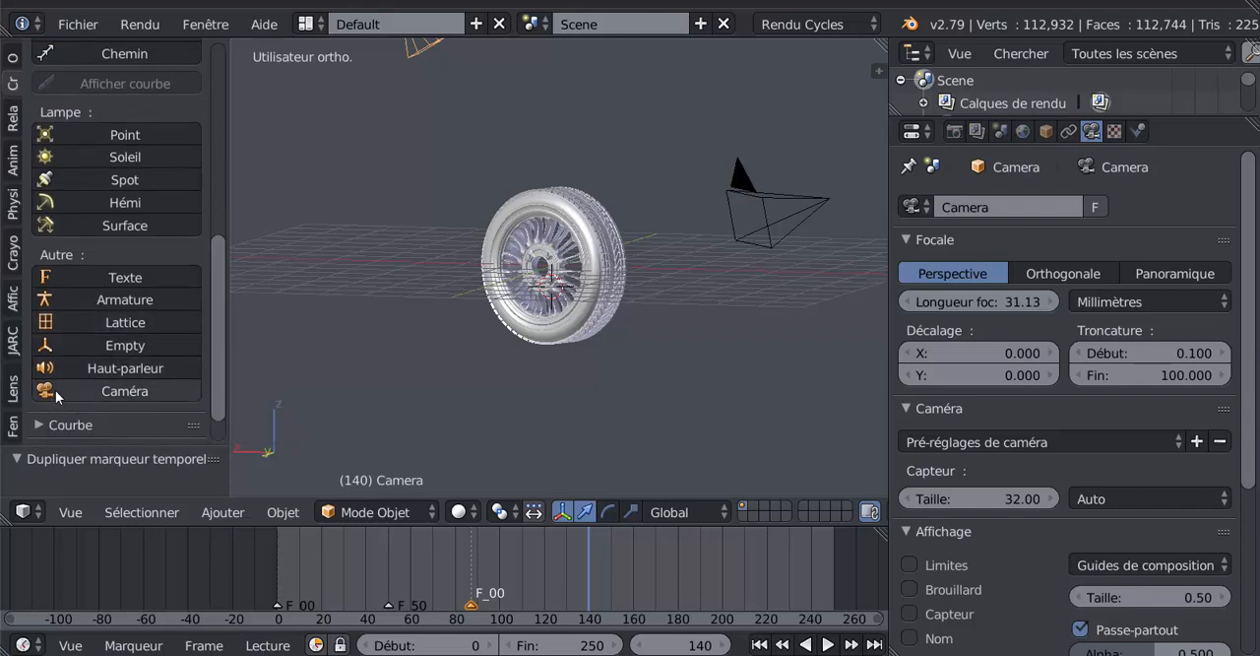
{"action": "scroll", "coordinate": [60, 382], "scroll_direction": "down", "scroll_amount": 2}
{"action": "left_click", "coordinate": [79, 346]}
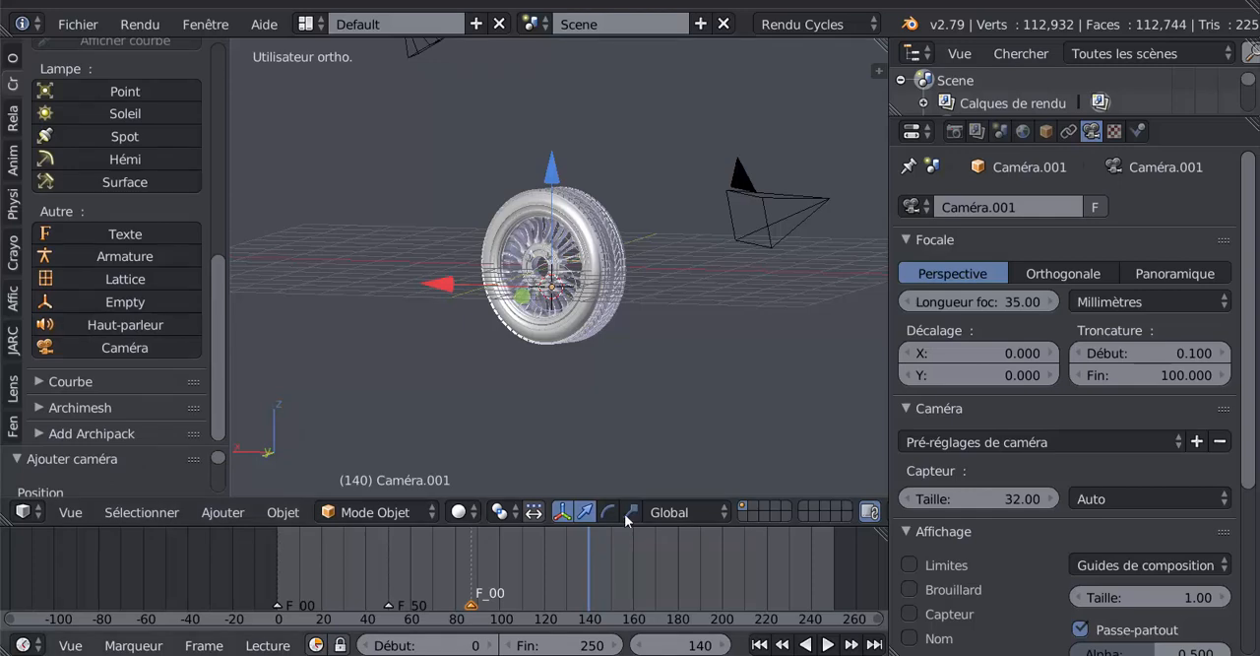
- Add a timeline marker at frame 140 and bind the new camera to it
{"action": "scroll", "coordinate": [548, 396], "scroll_direction": "down", "scroll_amount": 4}
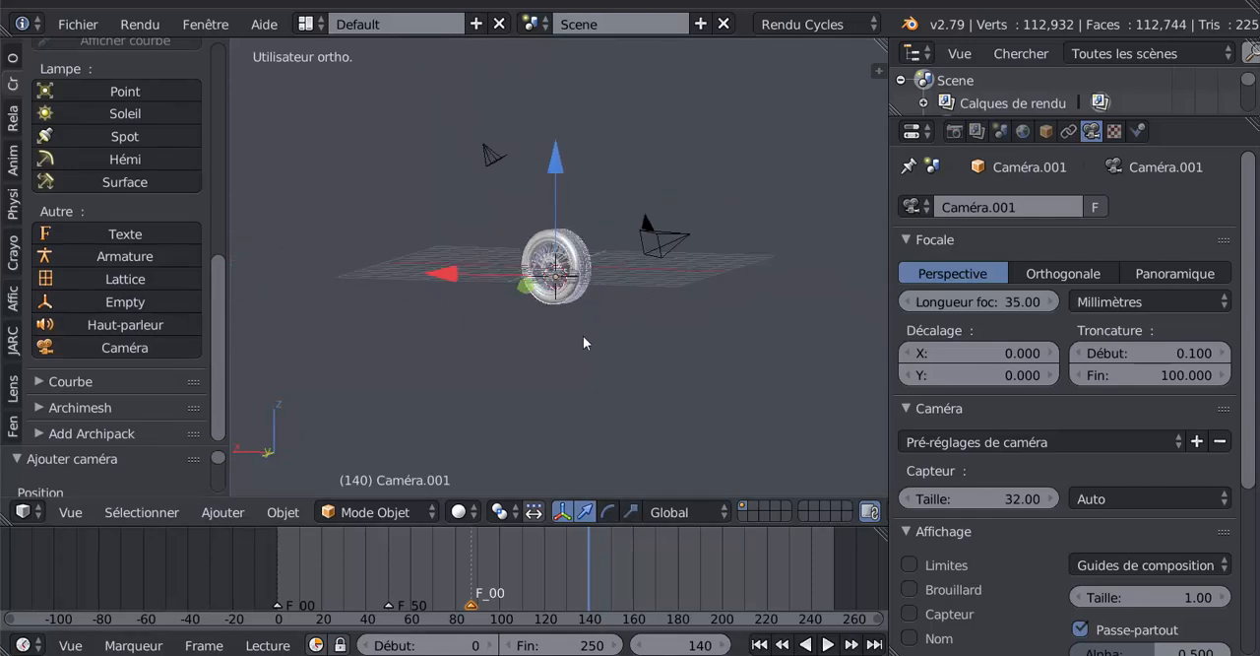
{"action": "scroll", "coordinate": [566, 329], "scroll_direction": "up", "scroll_amount": 4}
{"action": "middle_click_drag", "start_coordinate": [624, 376], "coordinate": [526, 384]}
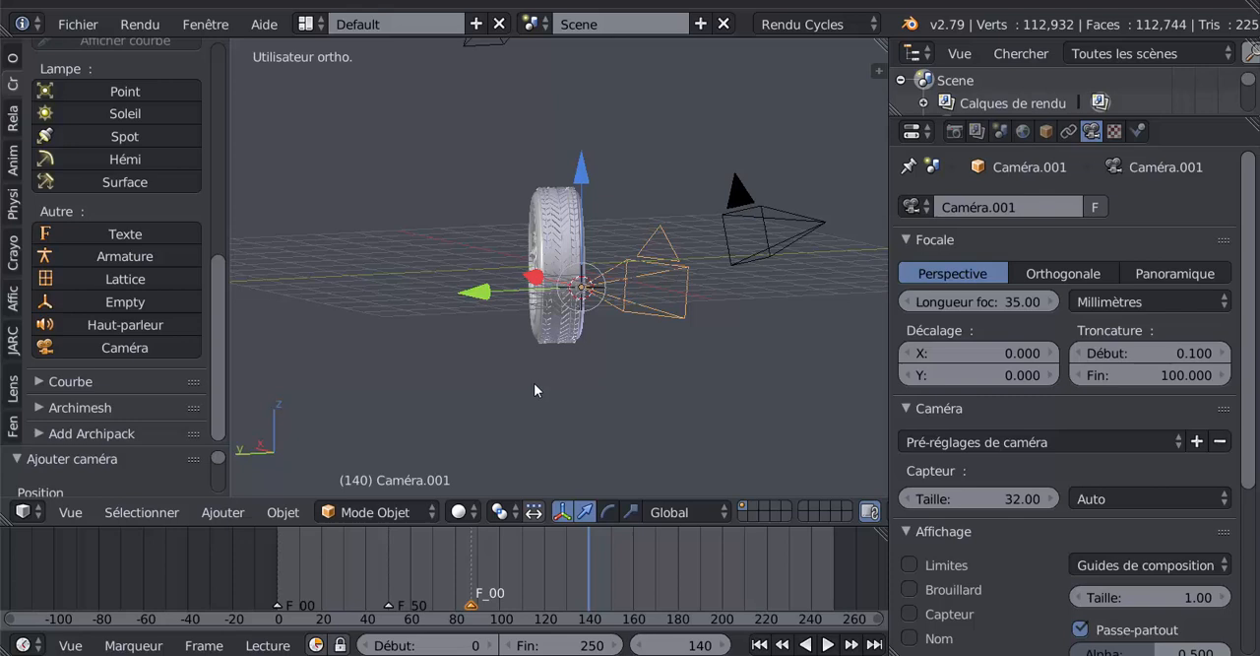
{"action": "scroll", "coordinate": [636, 387], "scroll_direction": "up", "scroll_amount": 1}
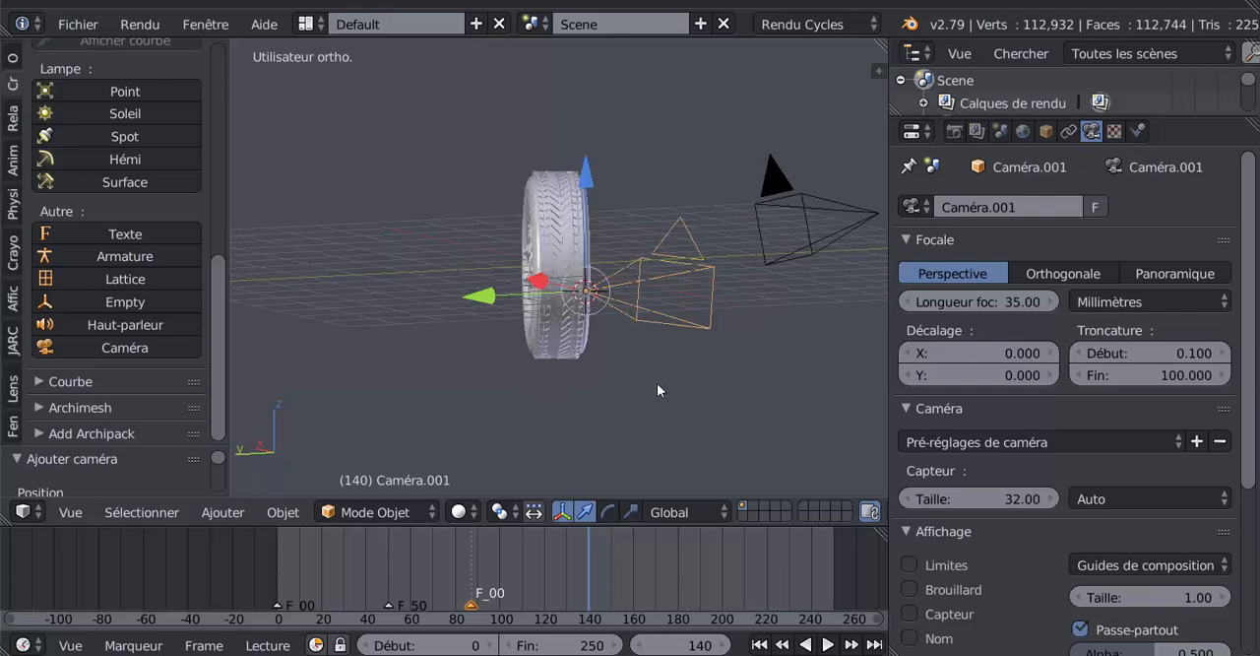
{"action": "left_click", "coordinate": [132, 645]}
{"action": "left_click", "coordinate": [155, 618]}
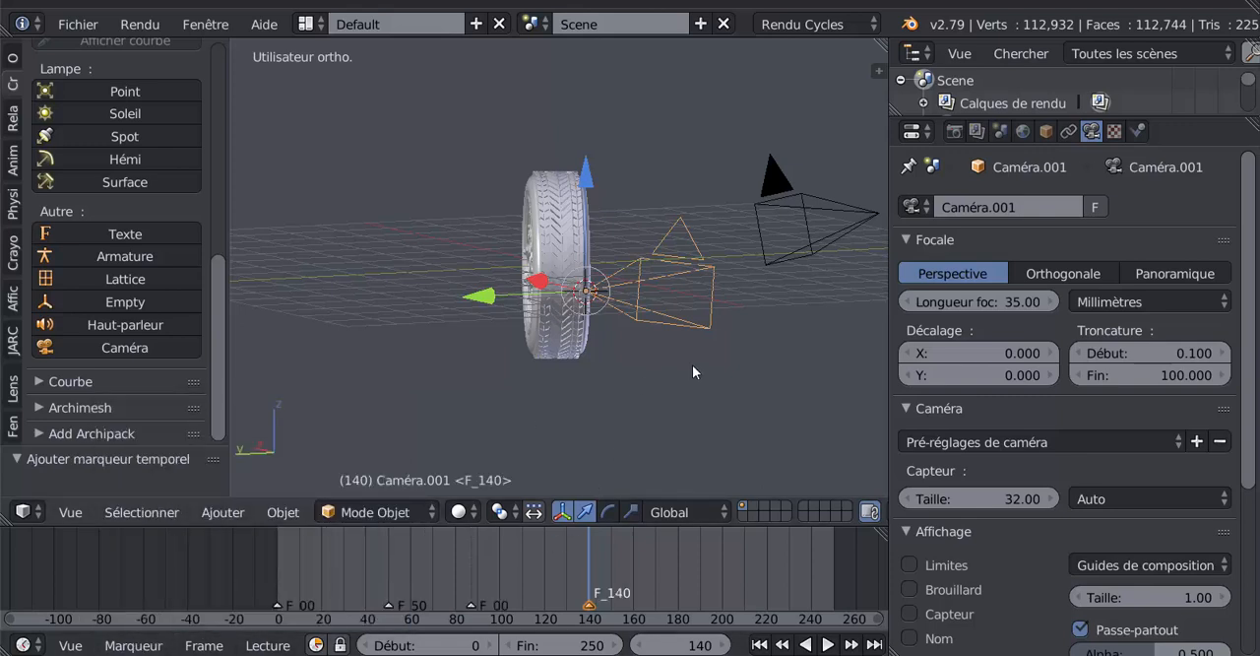
{"action": "key", "text": "b"}
{"action": "key", "text": "Escape"}
{"action": "key", "text": "ctrl+b"}
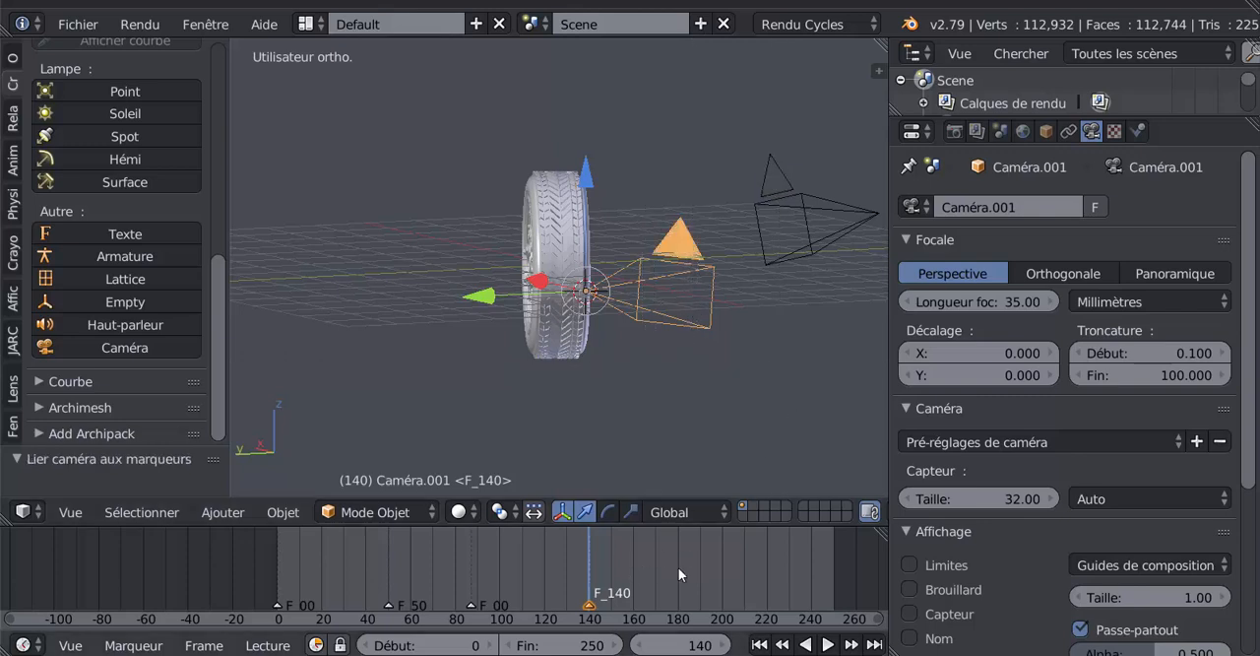
- Go to frame 180 and align the new camera to a close, tilted view of the wheel
{"action": "left_click", "coordinate": [678, 567]}
{"action": "middle_click_drag", "start_coordinate": [667, 321], "coordinate": [667, 240]}
{"action": "scroll", "coordinate": [667, 240], "scroll_direction": "up", "scroll_amount": 4}
{"action": "scroll", "coordinate": [699, 287], "scroll_direction": "up", "scroll_amount": 1}
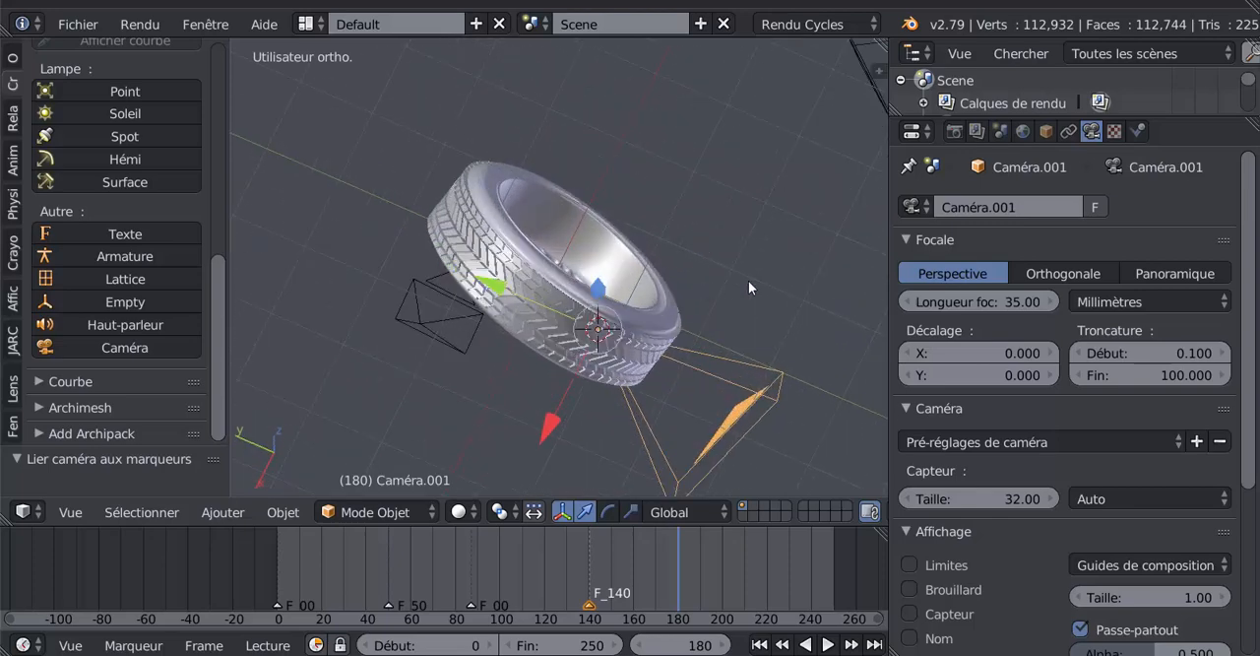
{"action": "key", "text": "ctrl+alt+KP_0"}
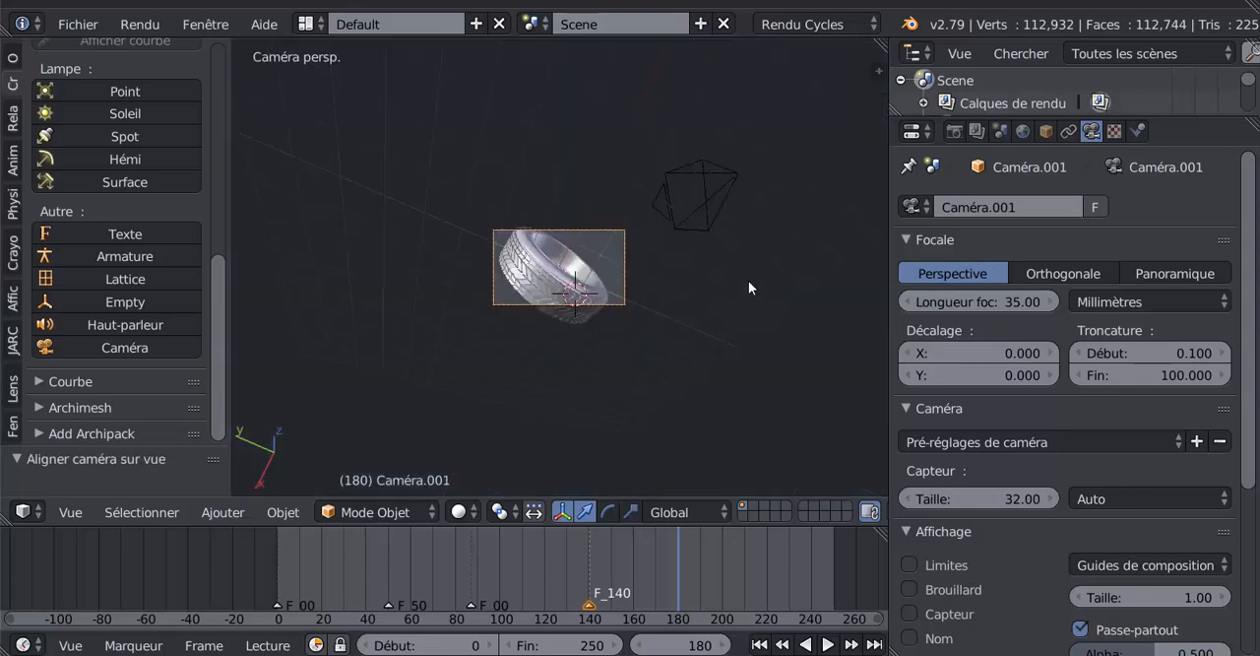
{"action": "scroll", "coordinate": [748, 280], "scroll_direction": "up", "scroll_amount": 3}
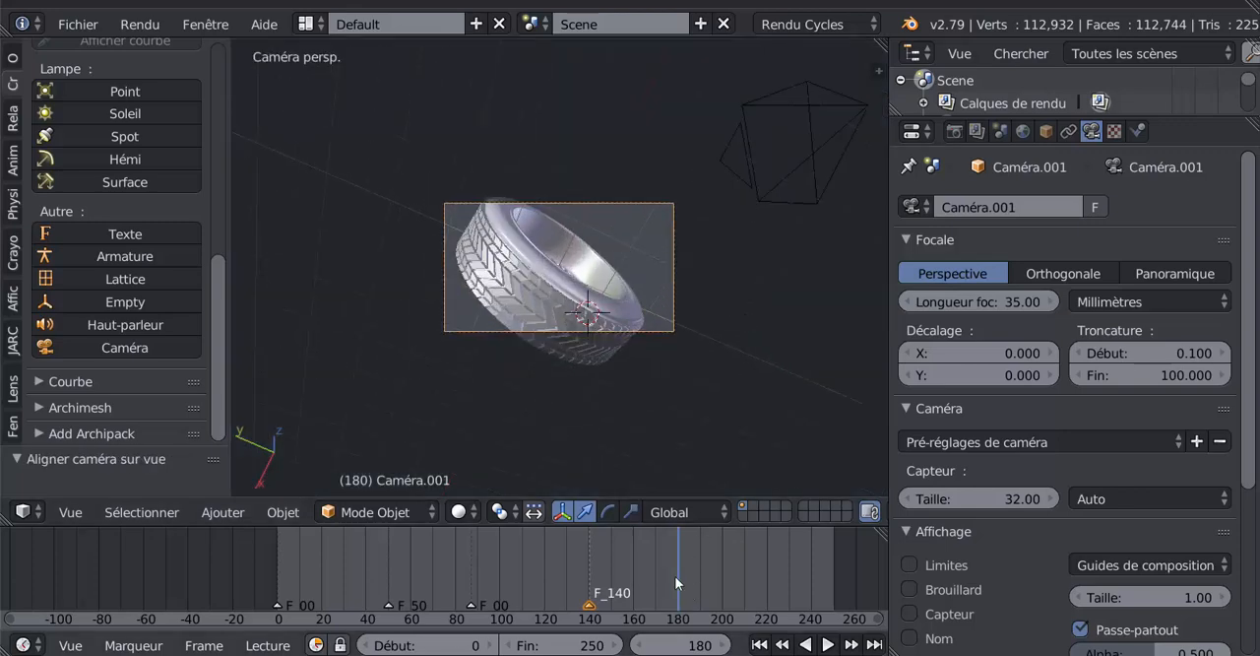
- Play the animation from frame 0 through the three cameras and widen the 3D view
{"action": "left_click", "coordinate": [516, 575]}
{"action": "key", "text": "alt+a"}
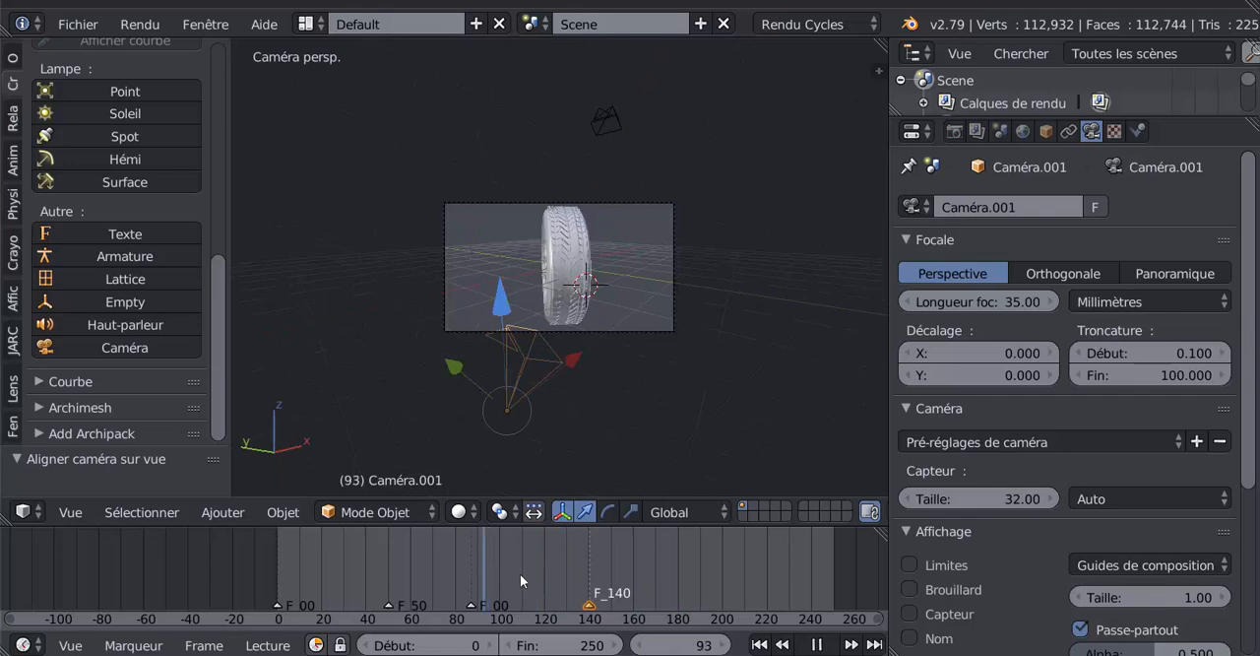
{"action": "left_click_drag", "start_coordinate": [633, 570], "coordinate": [276, 588]}
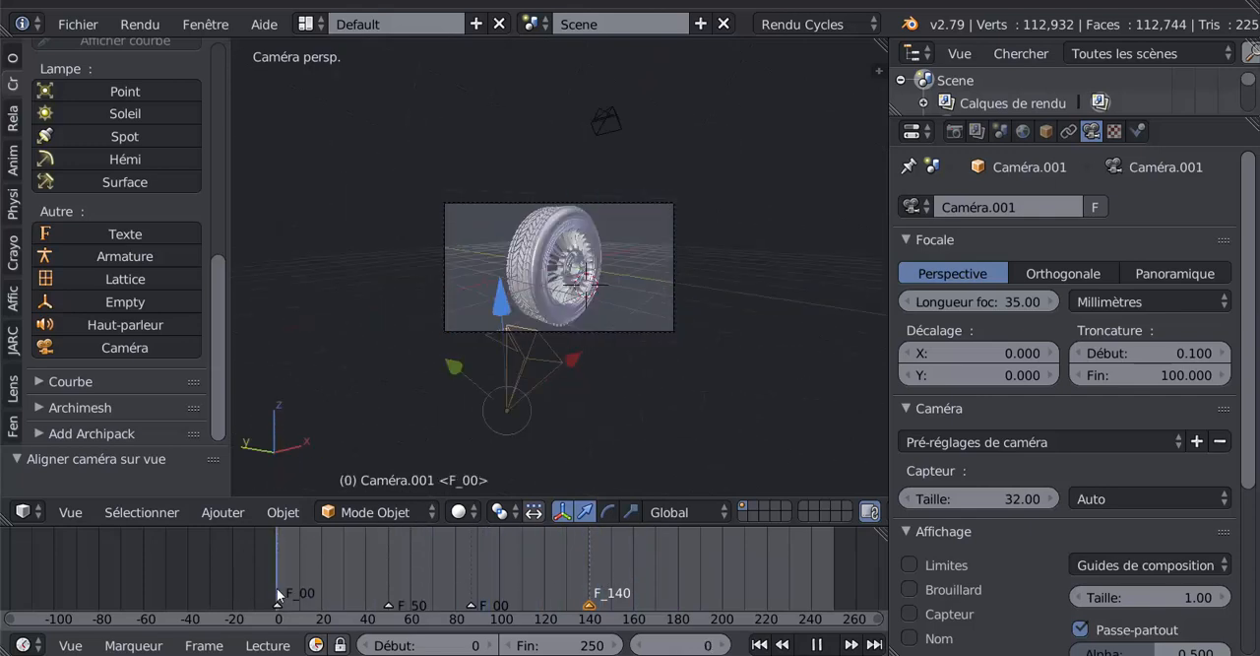
{"action": "left_click", "coordinate": [823, 645]}
{"action": "left_click", "coordinate": [825, 644]}
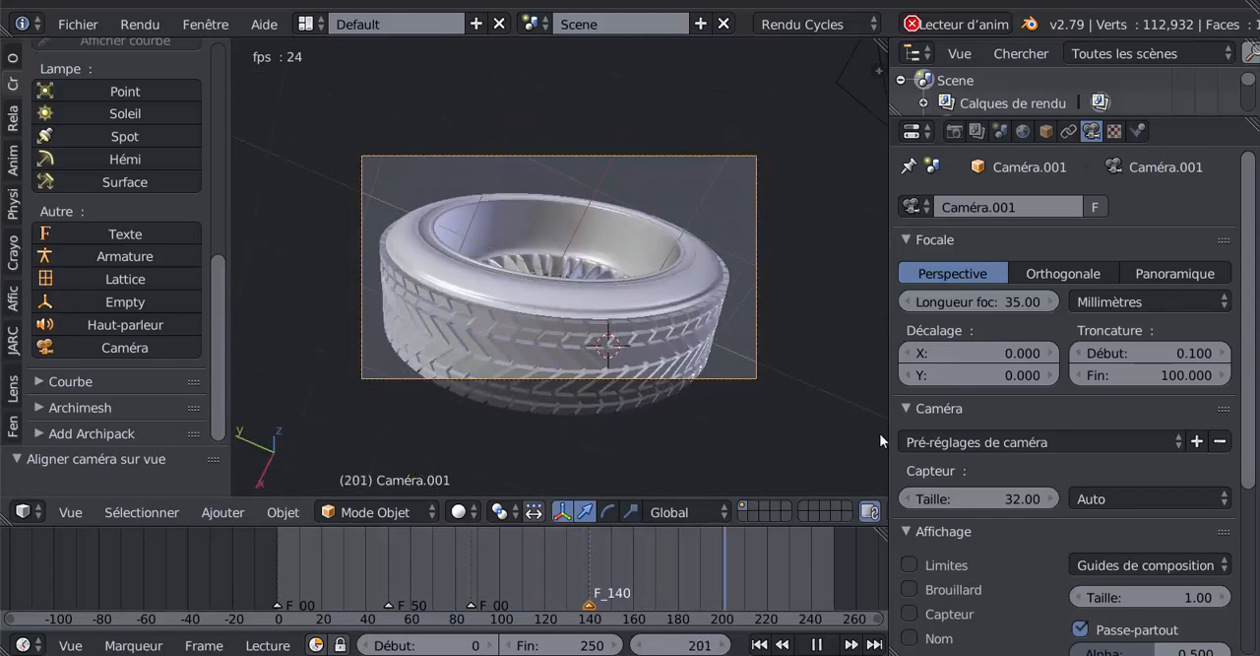
{"action": "left_click_drag", "start_coordinate": [890, 423], "coordinate": [936, 424]}
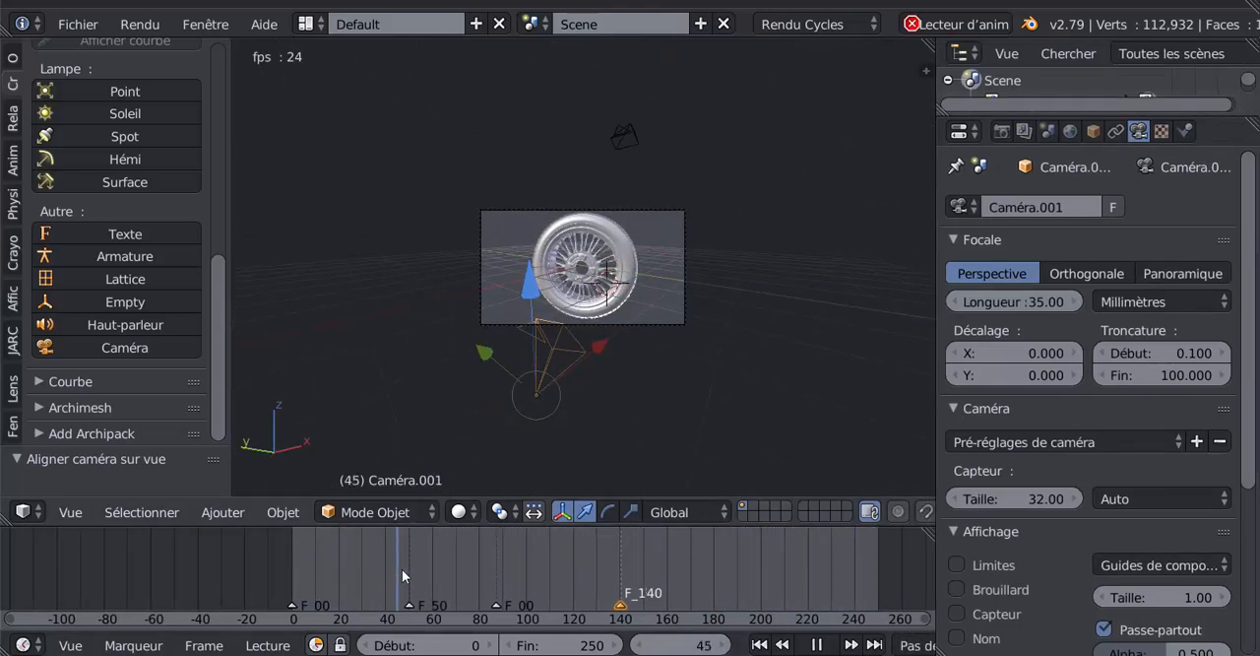
- Duplicate the F_50 marker to about frame 203 and stop the playback
{"action": "right_click", "coordinate": [409, 604]}
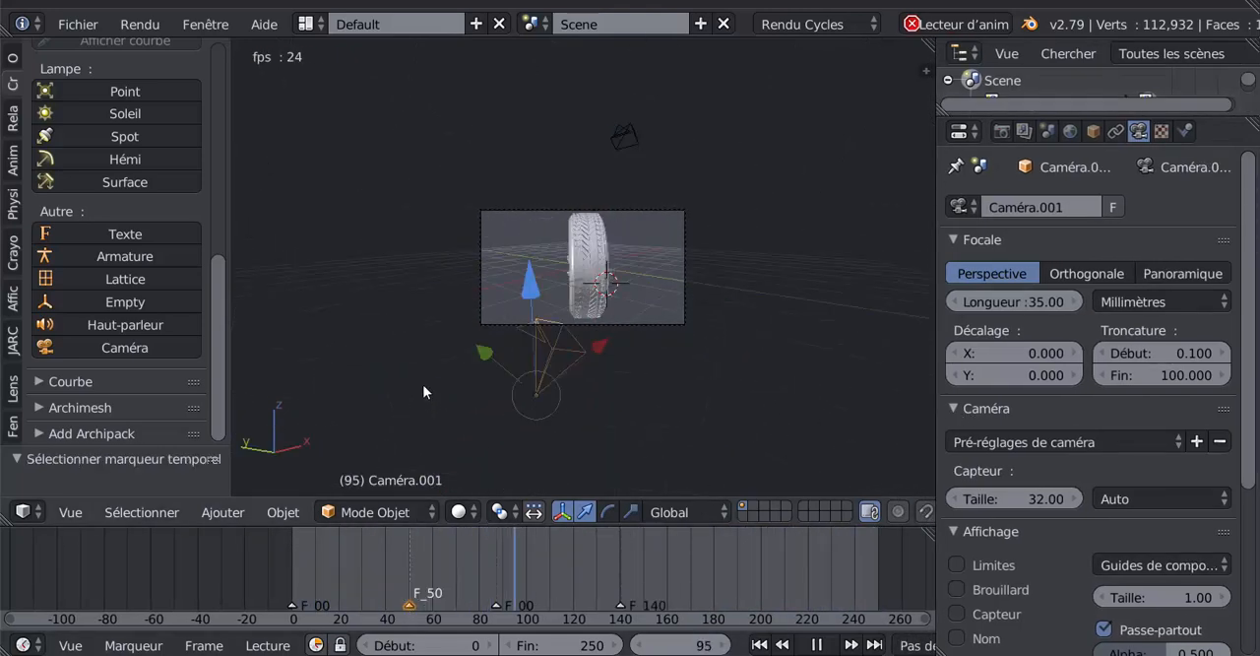
{"action": "key", "text": "g"}
{"action": "right_click", "coordinate": [514, 409]}
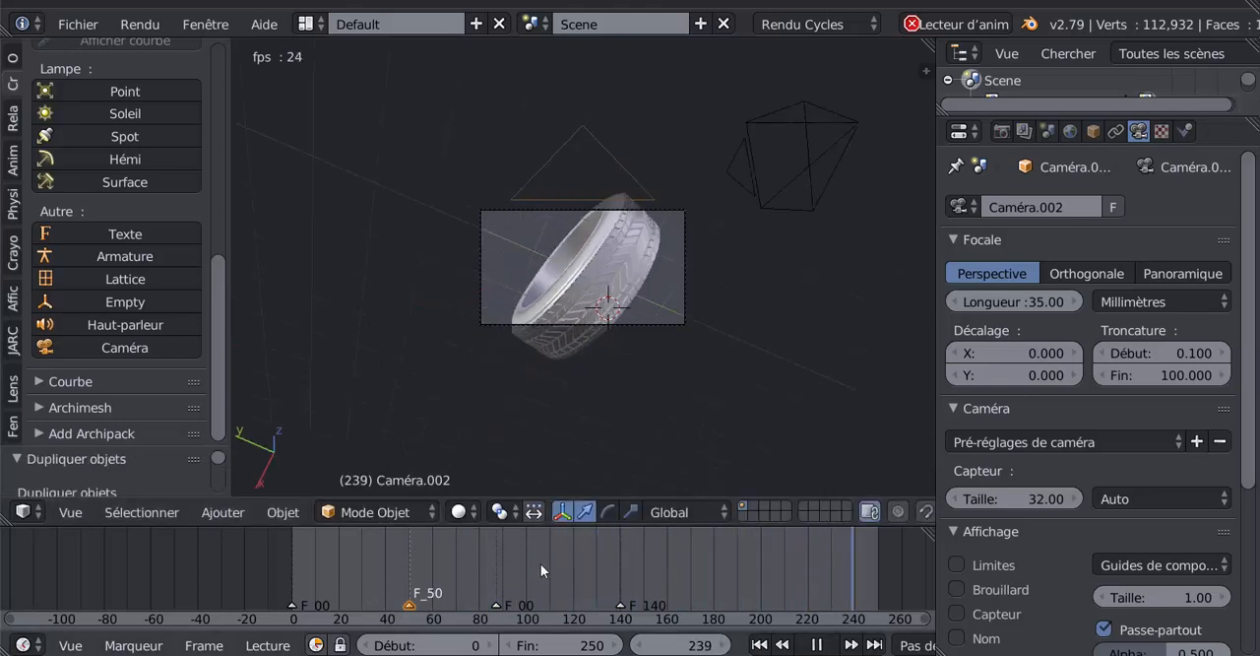
{"action": "key", "text": "shift+d"}
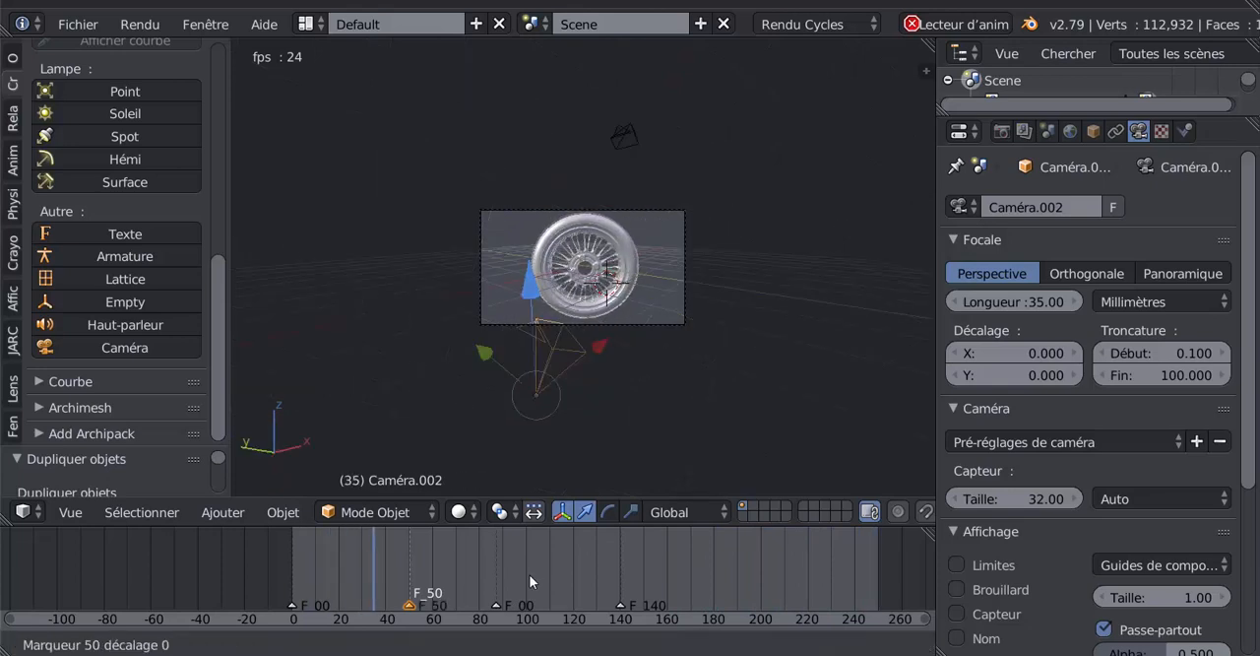
{"action": "left_click", "coordinate": [888, 568]}
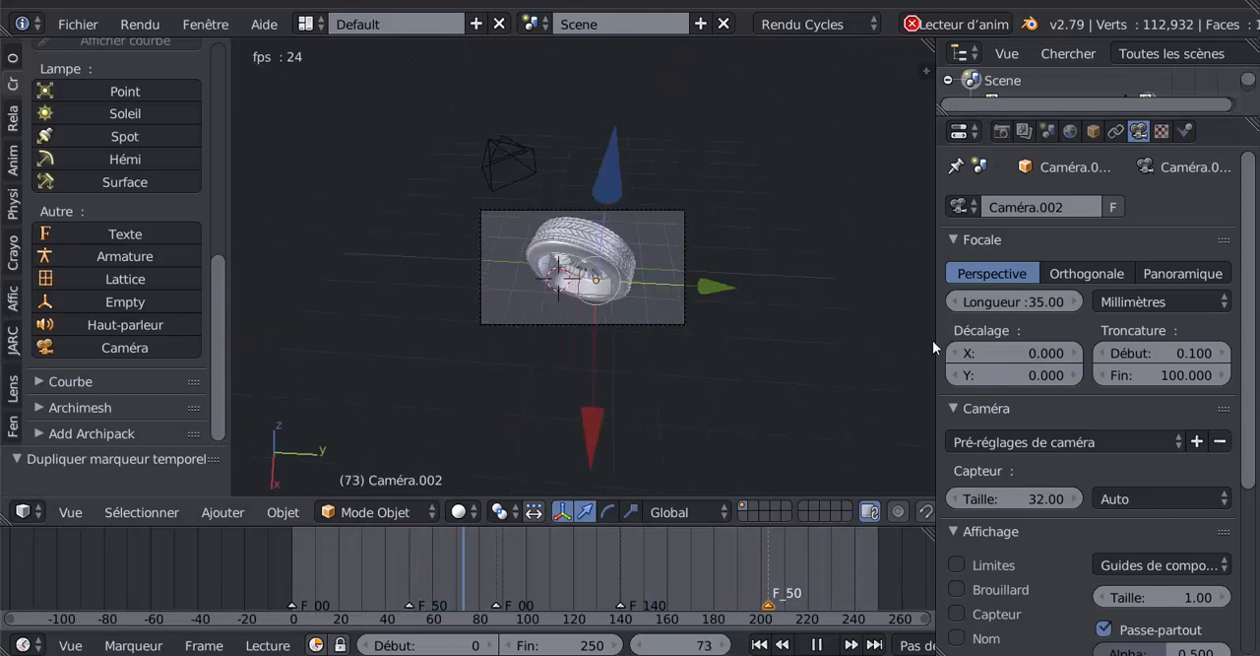
{"action": "left_click", "coordinate": [817, 644]}
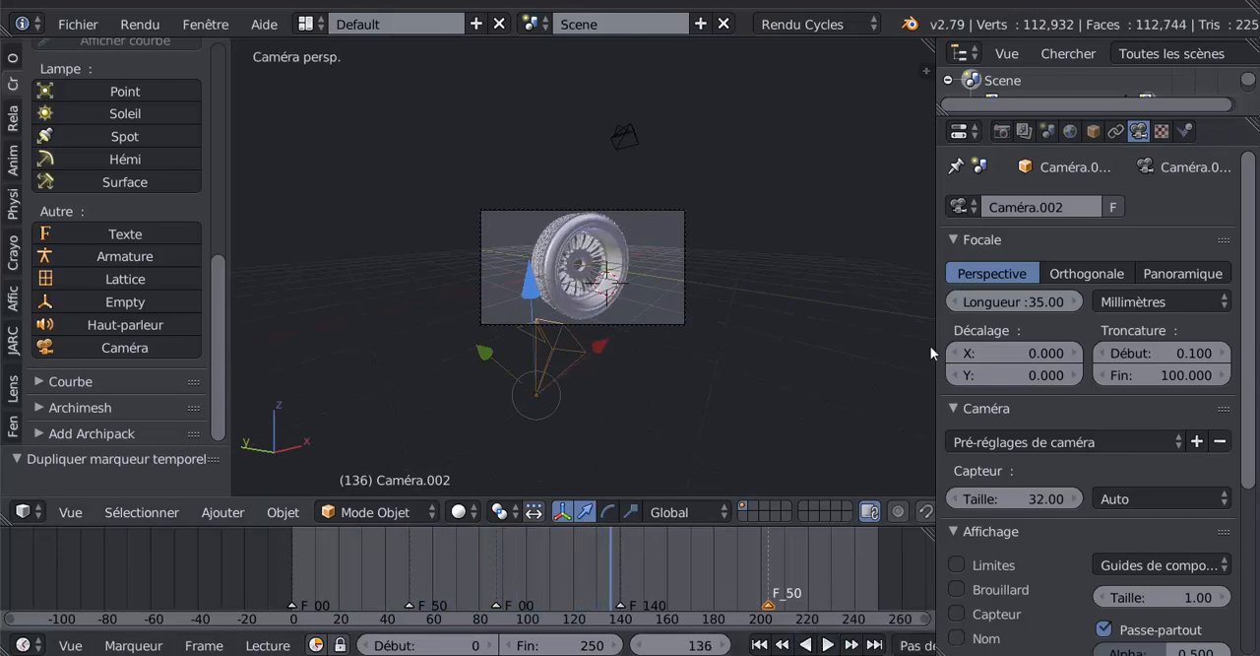
- Go to frame 177 and set the viewport shading to Rendu
{"action": "left_click_drag", "start_coordinate": [935, 325], "coordinate": [915, 329]}
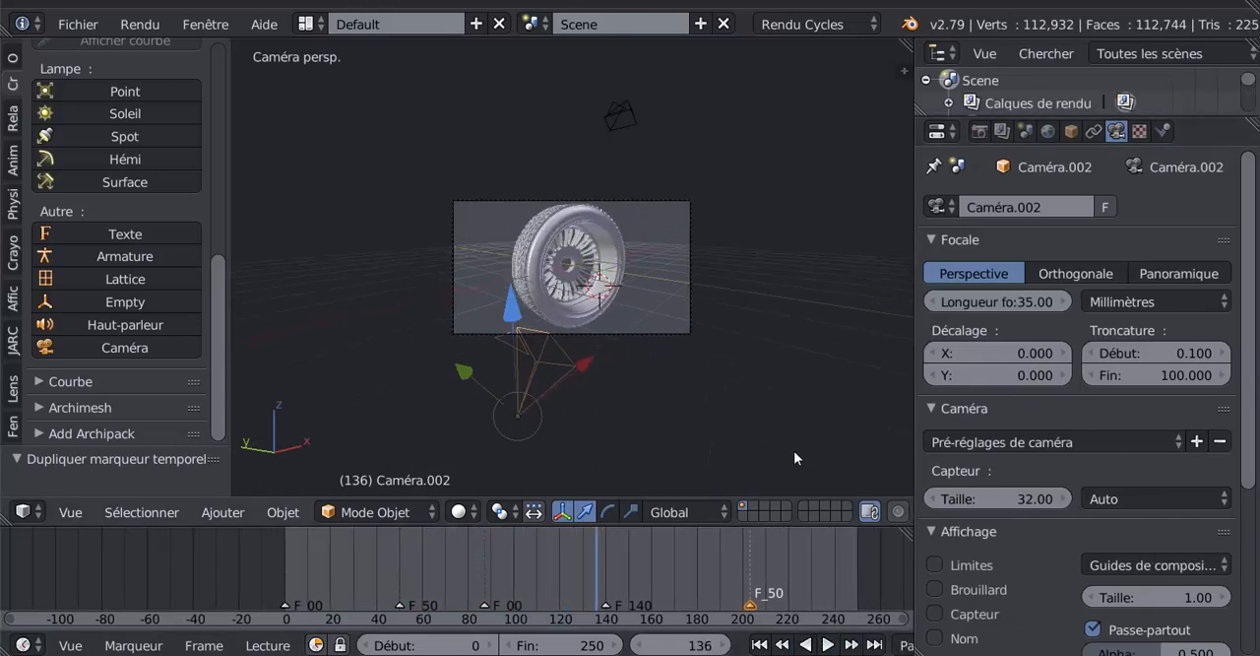
{"action": "scroll", "coordinate": [793, 458], "scroll_direction": "up", "scroll_amount": 3}
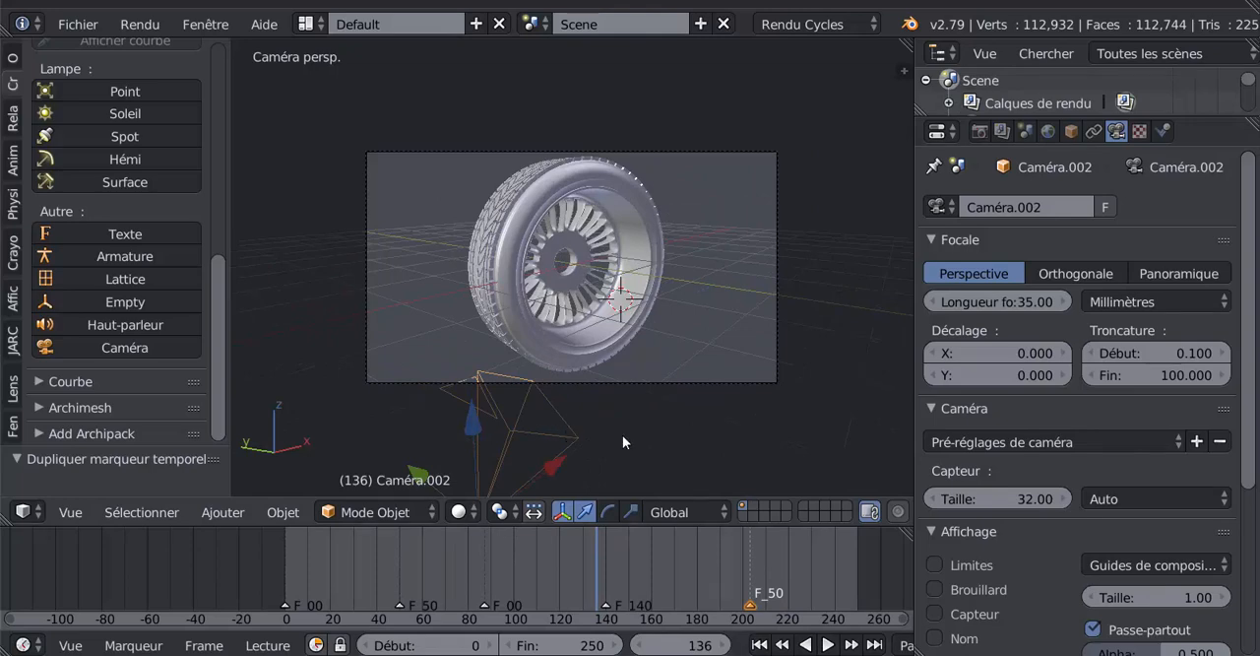
{"action": "key", "text": "shift+alt+a"}
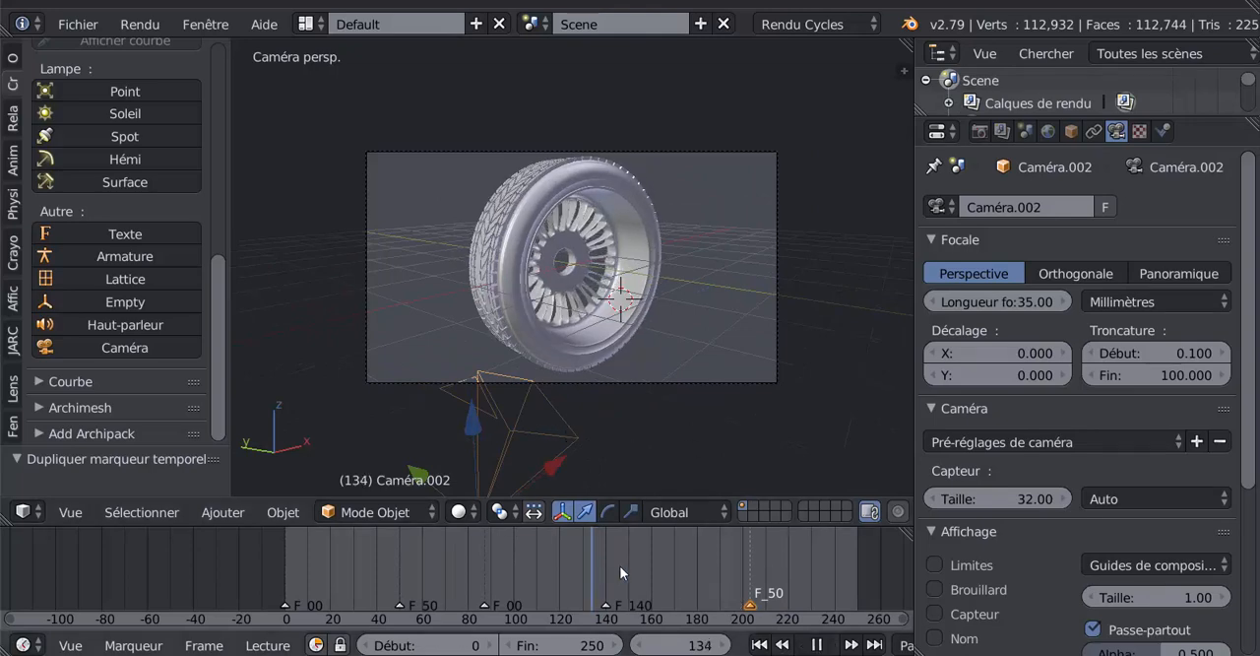
{"action": "left_click_drag", "start_coordinate": [619, 565], "coordinate": [688, 561]}
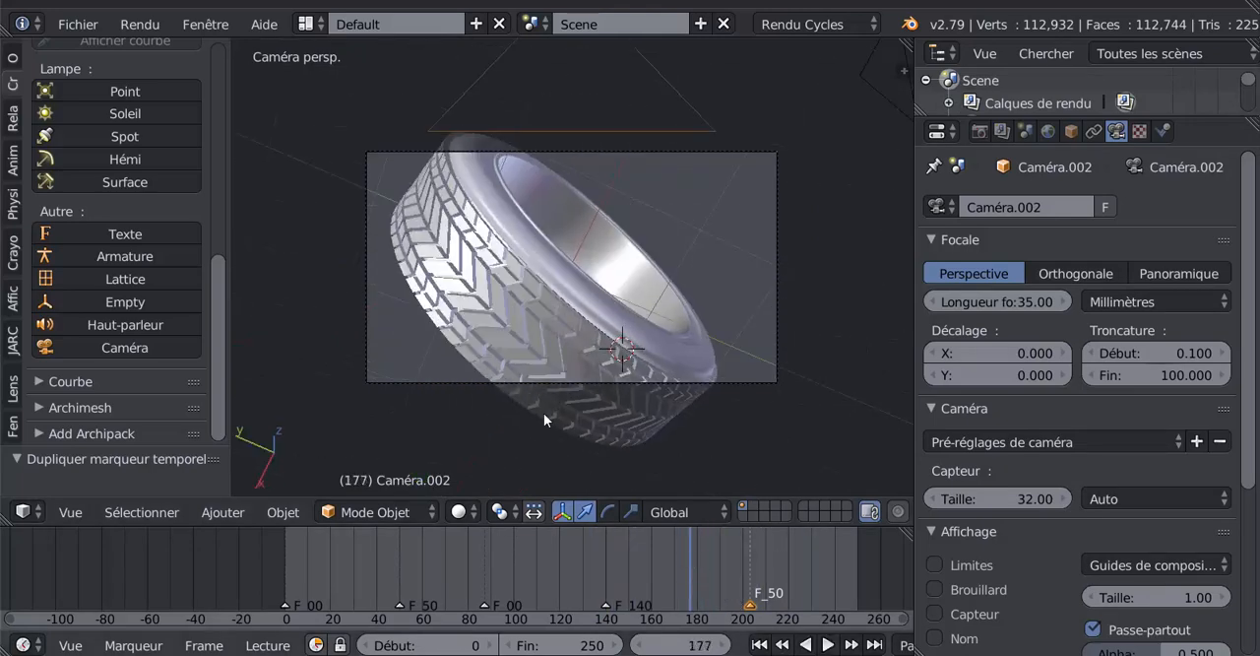
{"action": "left_click", "coordinate": [459, 511]}
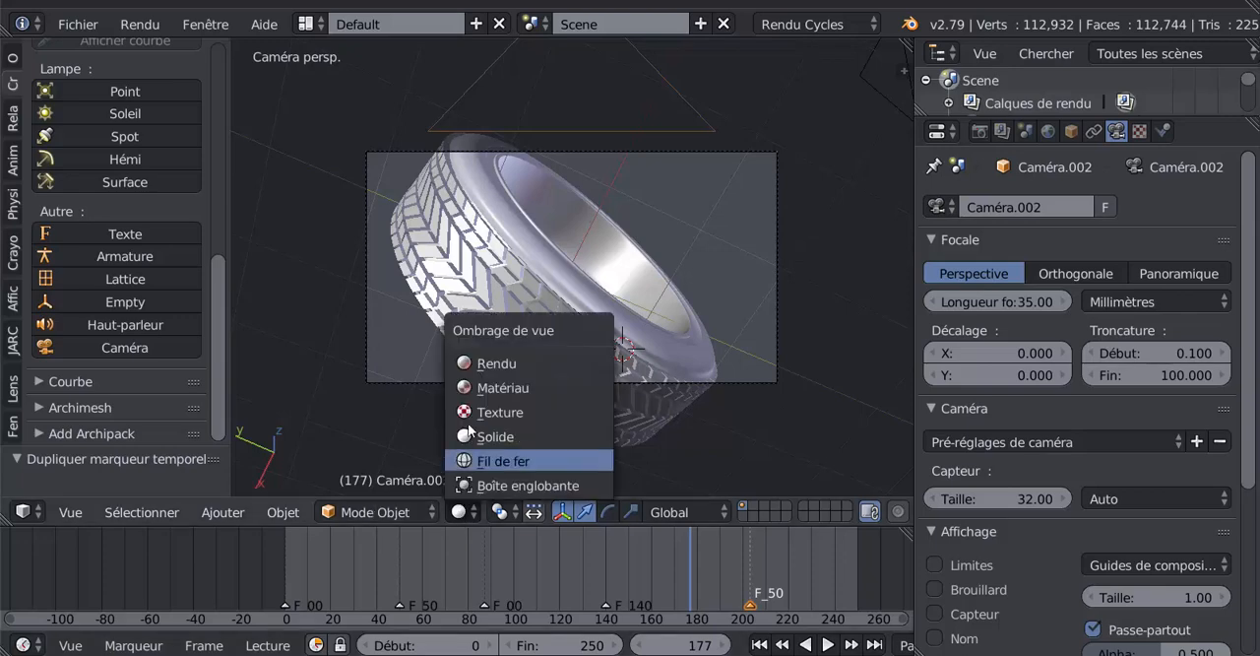
{"action": "left_click", "coordinate": [481, 364]}
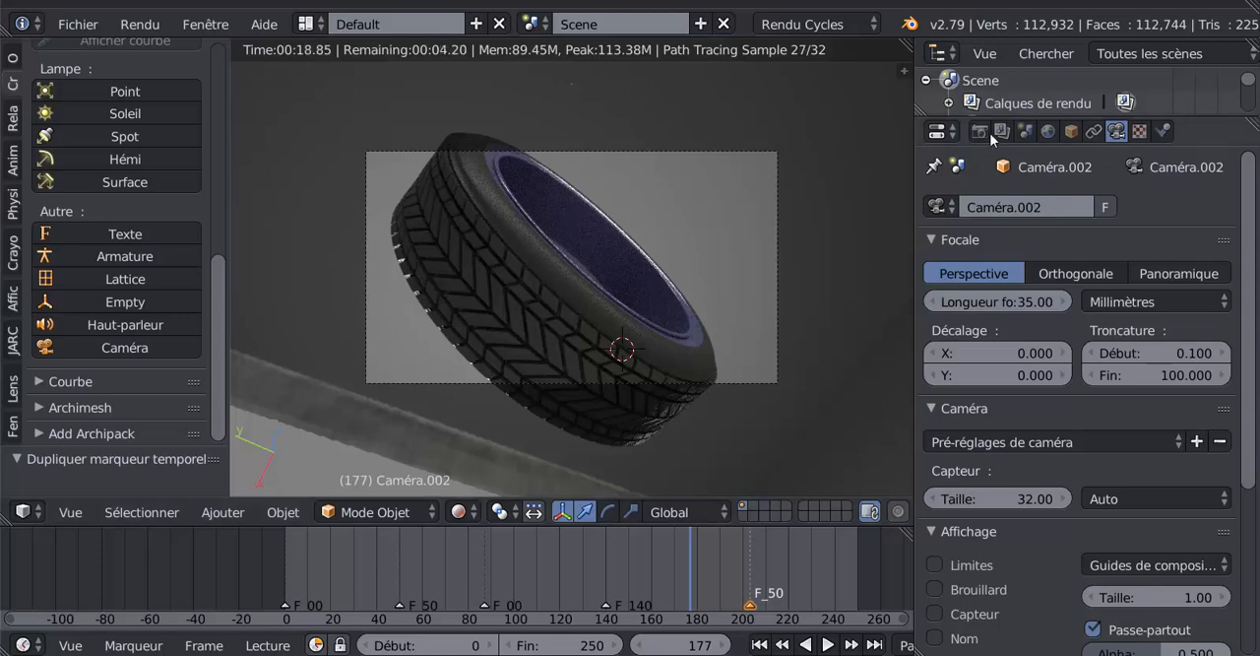
- Open the world settings and check the rendered camera view at frames 100 and 62
{"action": "left_click", "coordinate": [1047, 131]}
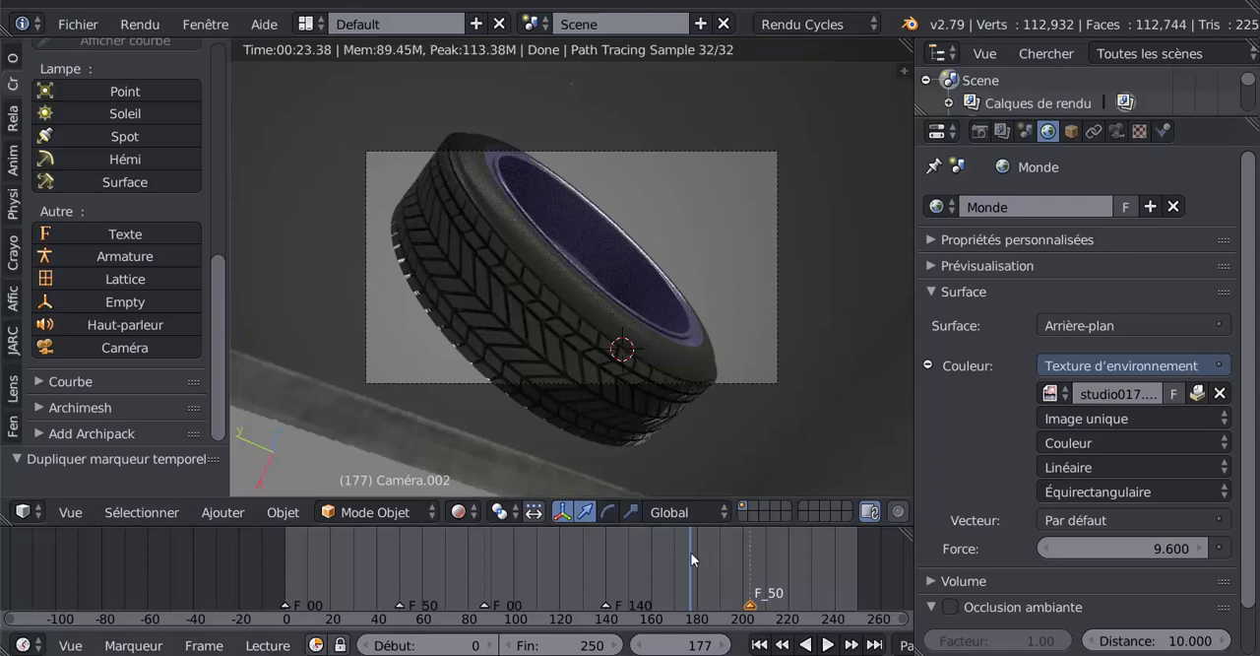
{"action": "left_click", "coordinate": [513, 574]}
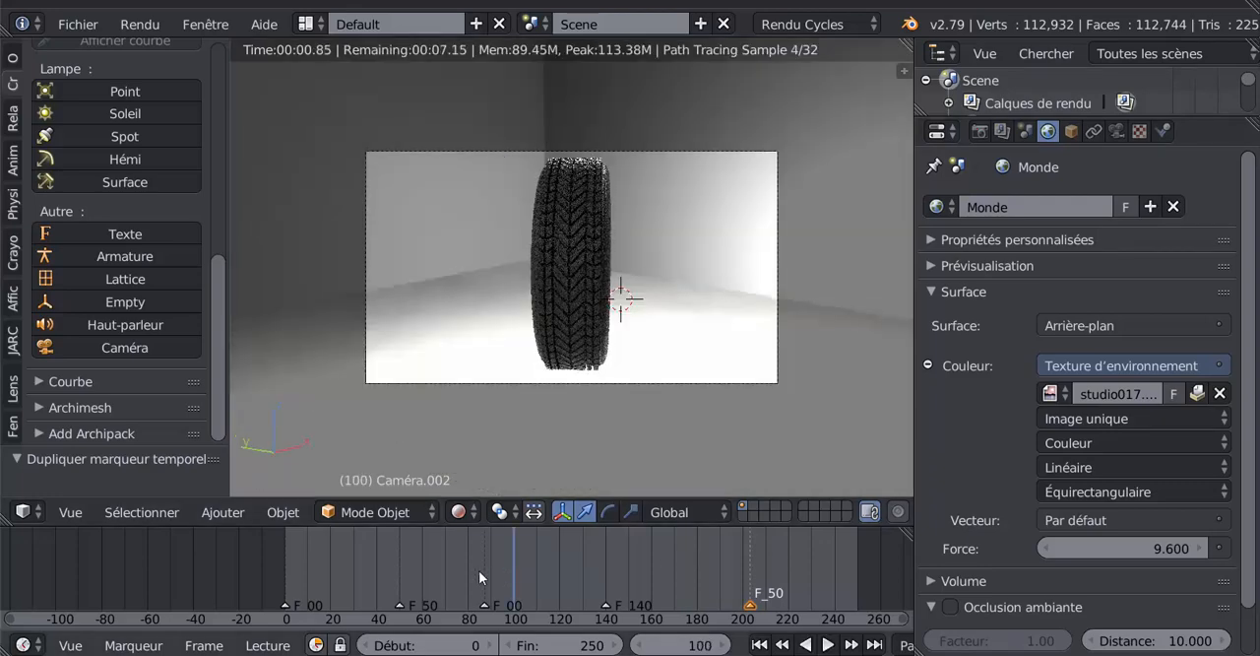
{"action": "left_click", "coordinate": [426, 571]}
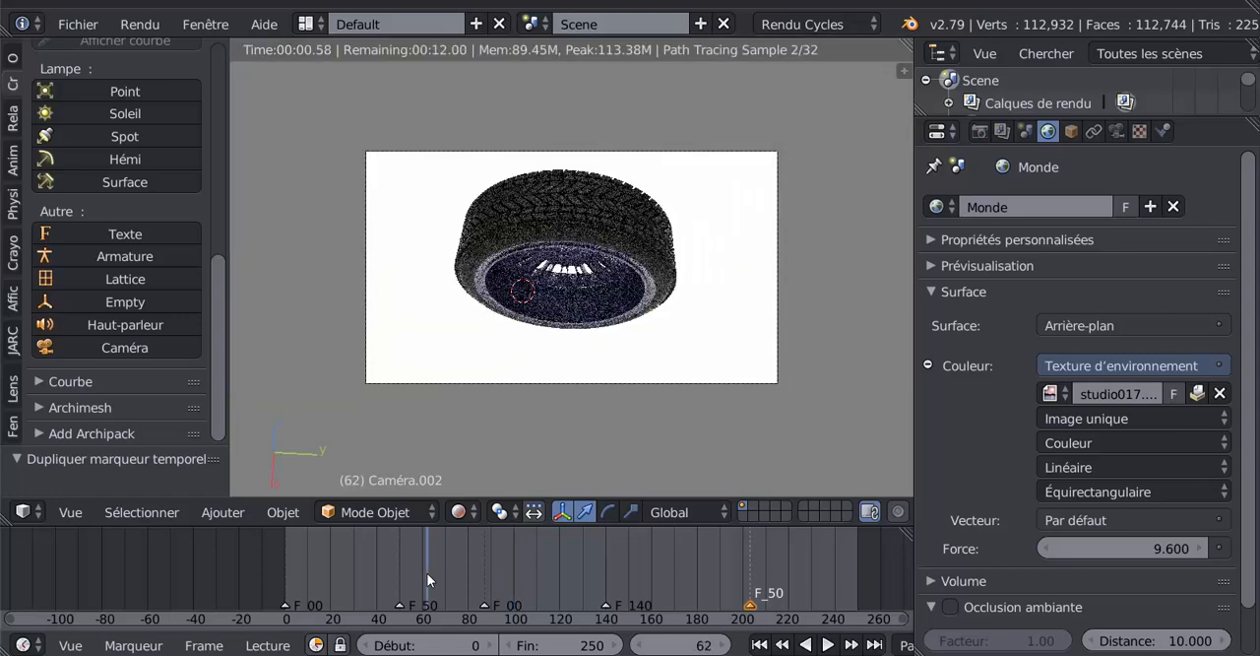
- Check the rendered camera view at frames 26, 216, 237 and 122
{"action": "left_click", "coordinate": [344, 556]}
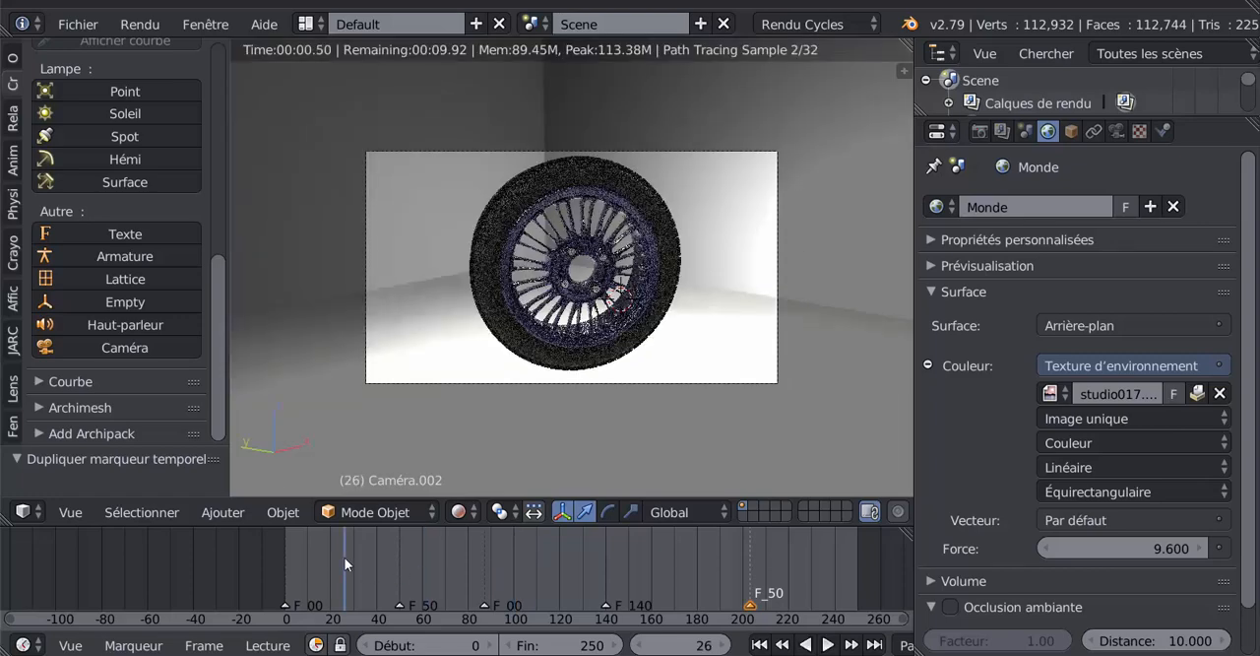
{"action": "left_click", "coordinate": [779, 562]}
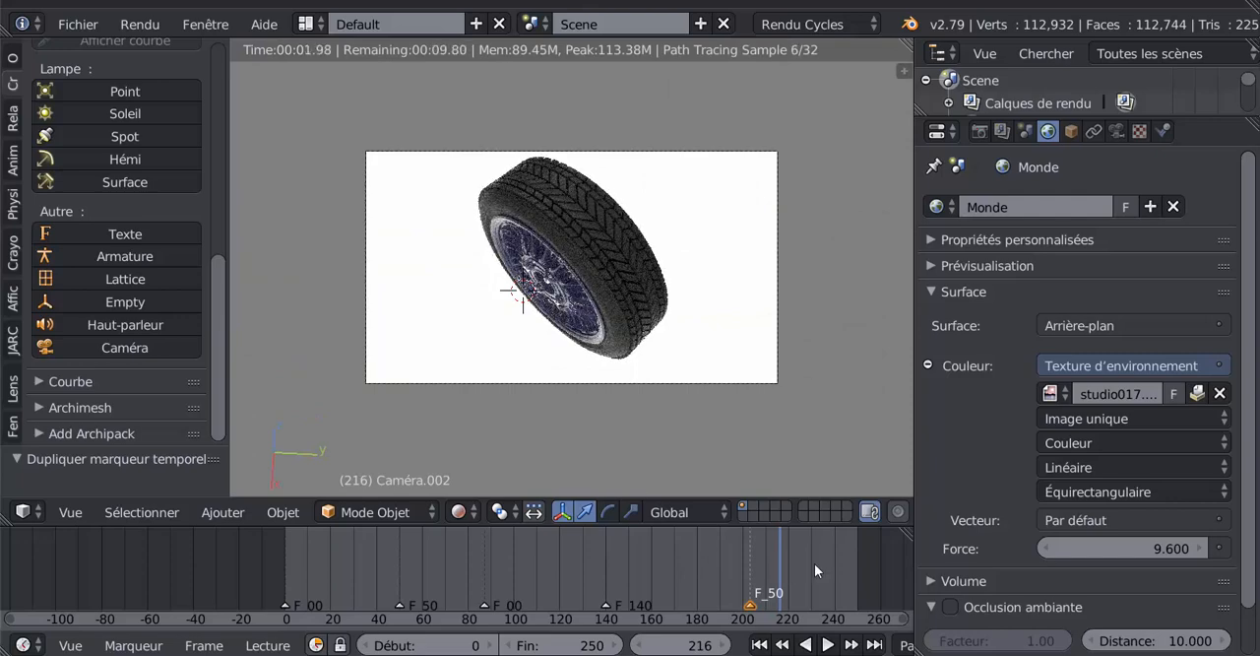
{"action": "left_click_drag", "start_coordinate": [814, 563], "coordinate": [827, 562]}
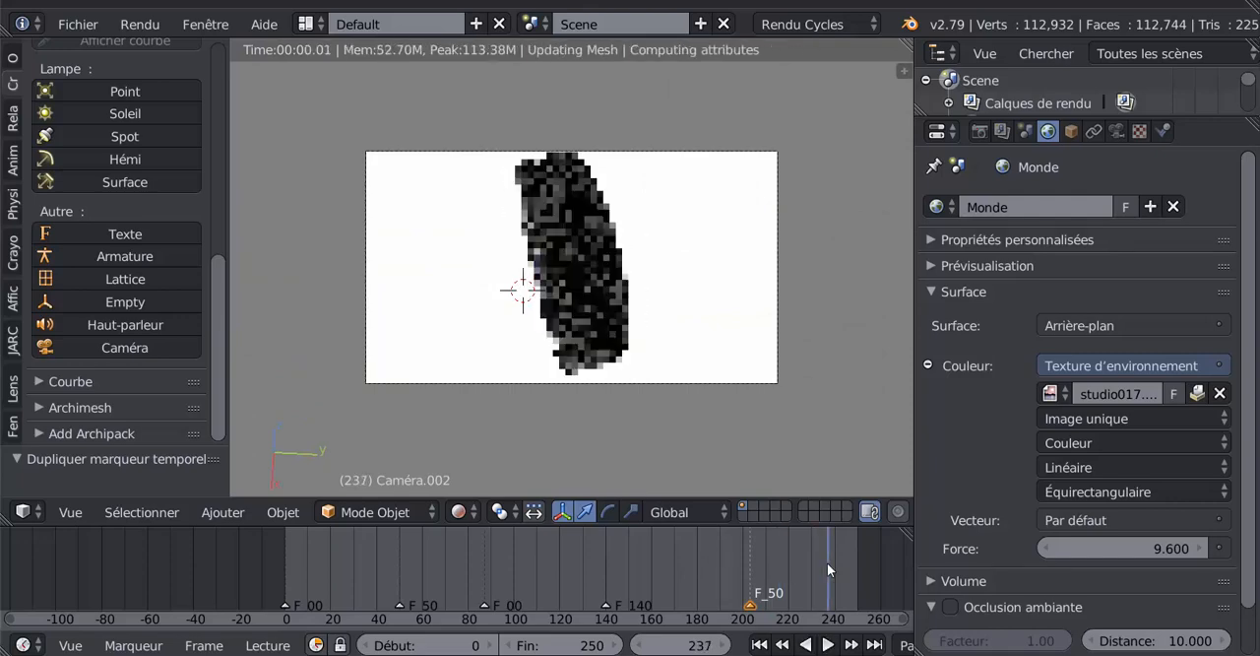
{"action": "left_click_drag", "start_coordinate": [728, 566], "coordinate": [564, 572]}
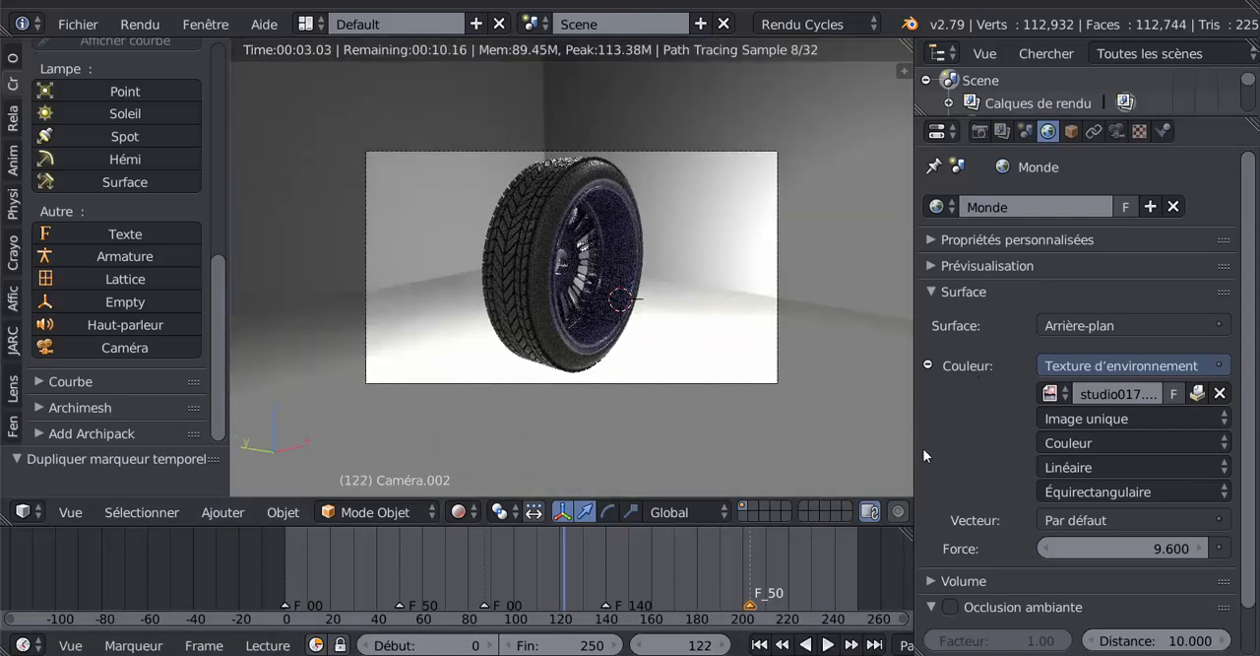
- Open the render settings, widen the properties area and bring up the Sortie (output) settings
{"action": "left_click", "coordinate": [978, 134]}
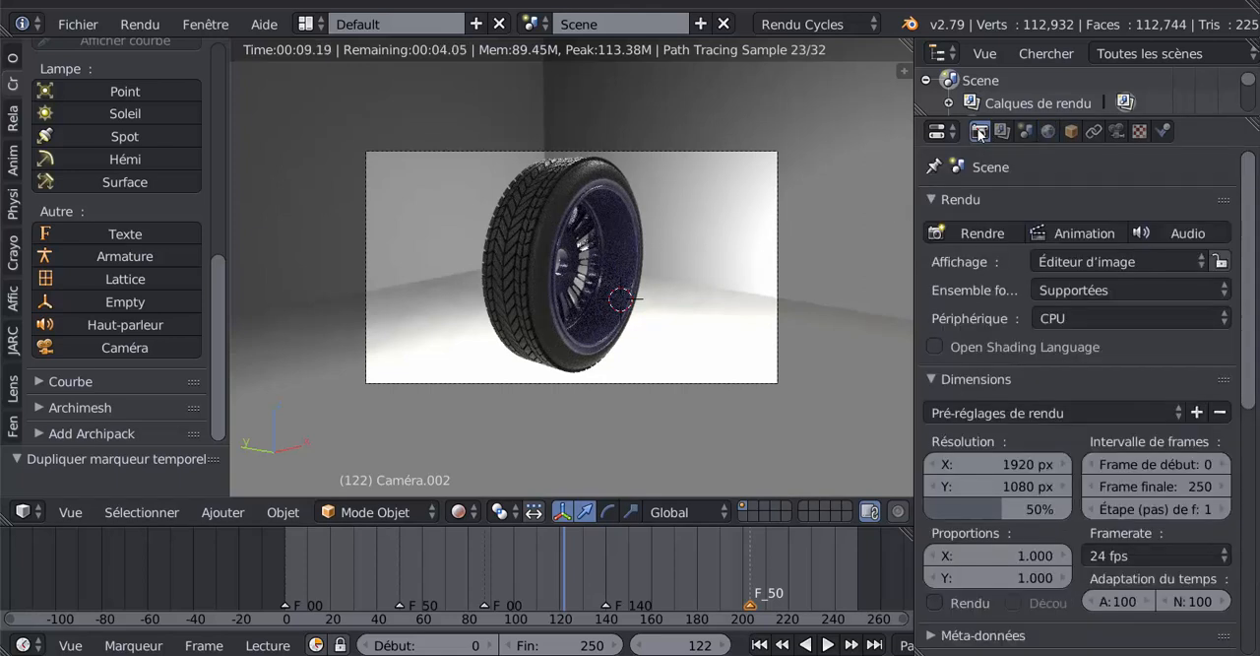
{"action": "left_click_drag", "start_coordinate": [917, 209], "coordinate": [762, 210]}
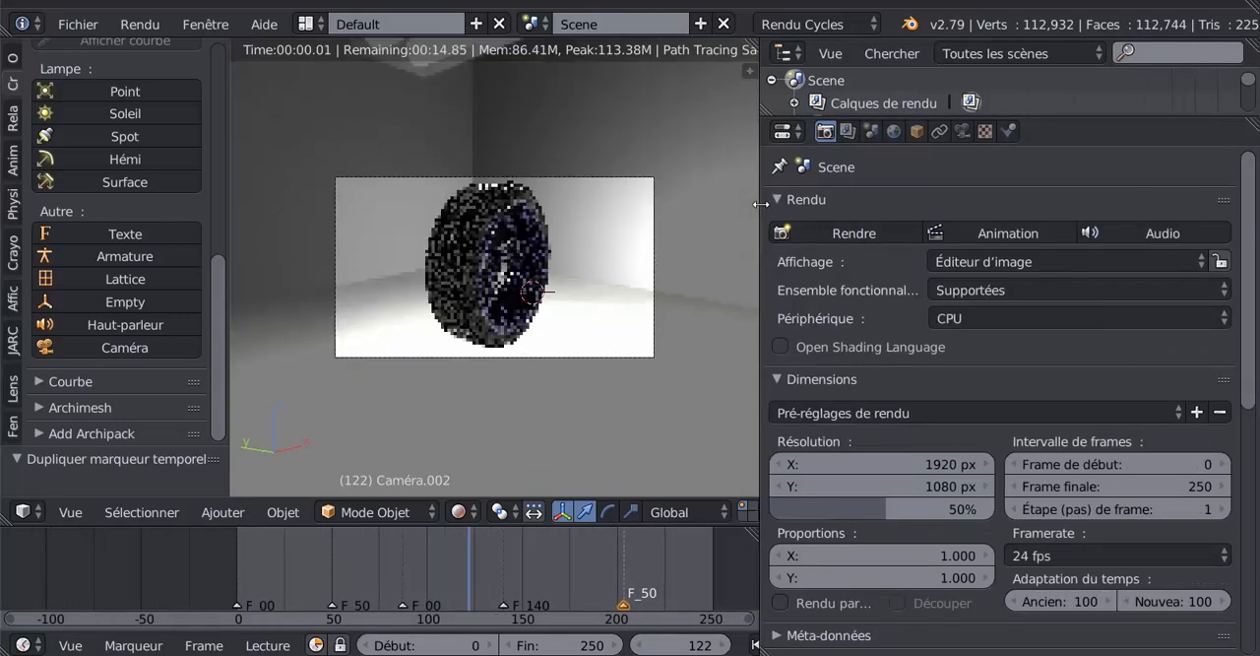
{"action": "left_click_drag", "start_coordinate": [1248, 246], "coordinate": [1256, 412]}
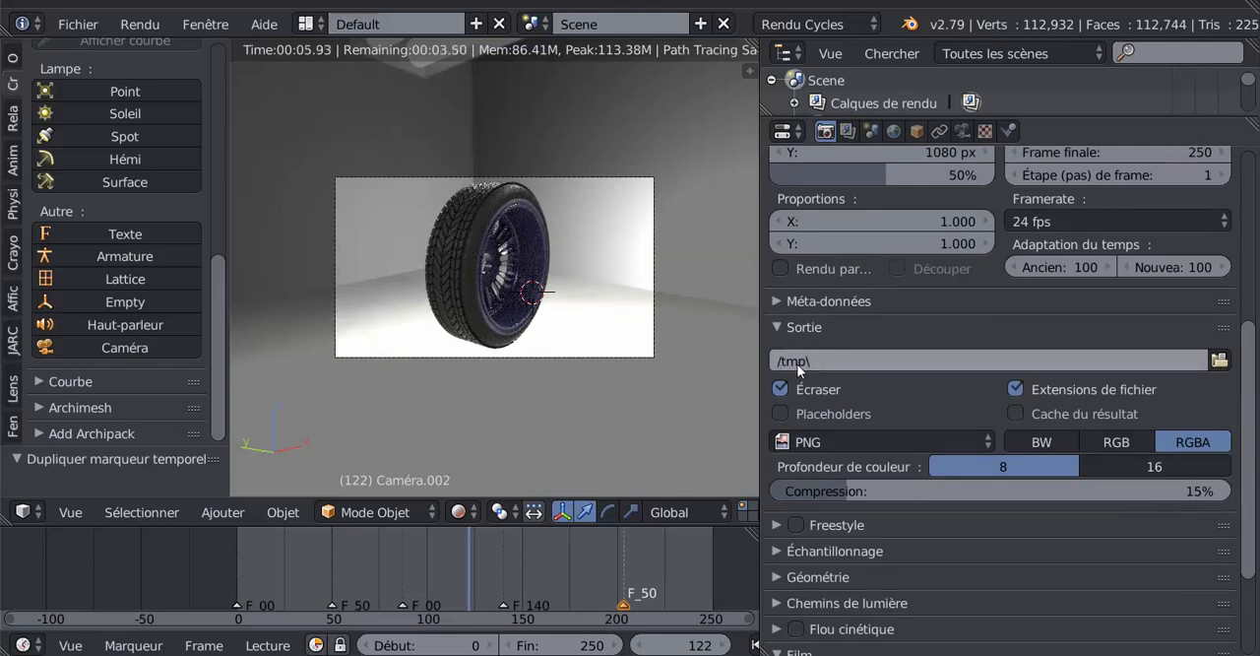
- Try to set the render output path to the Desktop (Bureau) with the file name g, and cancel the choice
{"action": "left_click", "coordinate": [1220, 361]}
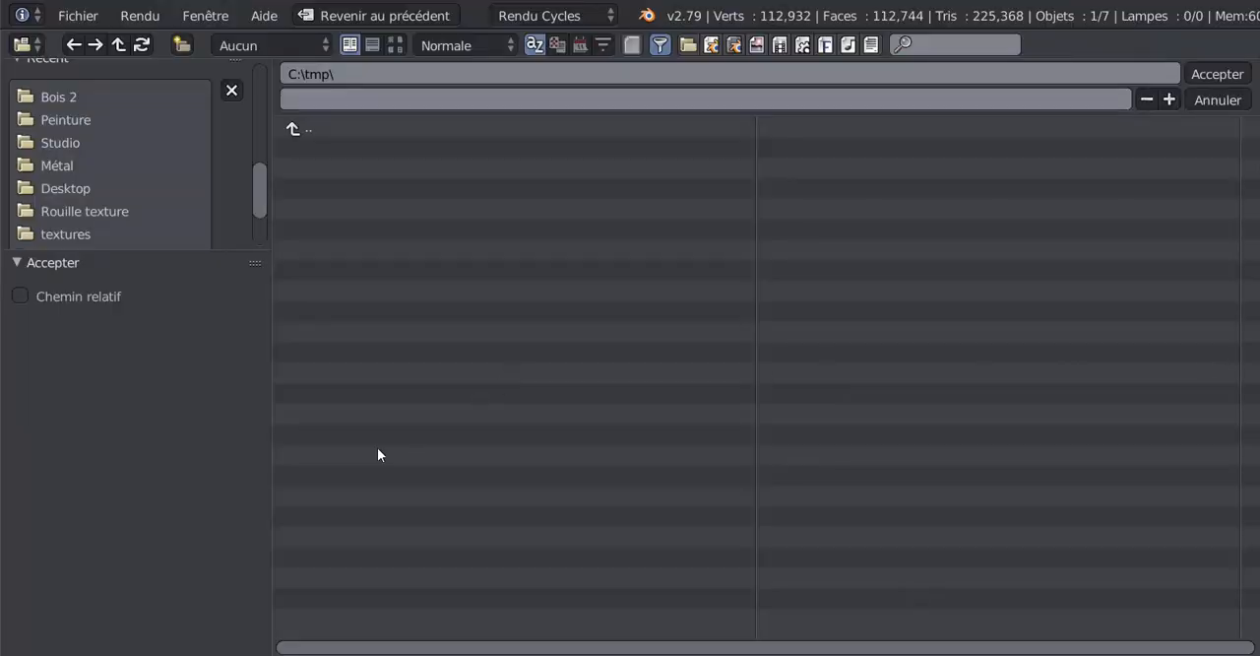
{"action": "left_click_drag", "start_coordinate": [255, 210], "coordinate": [265, 127]}
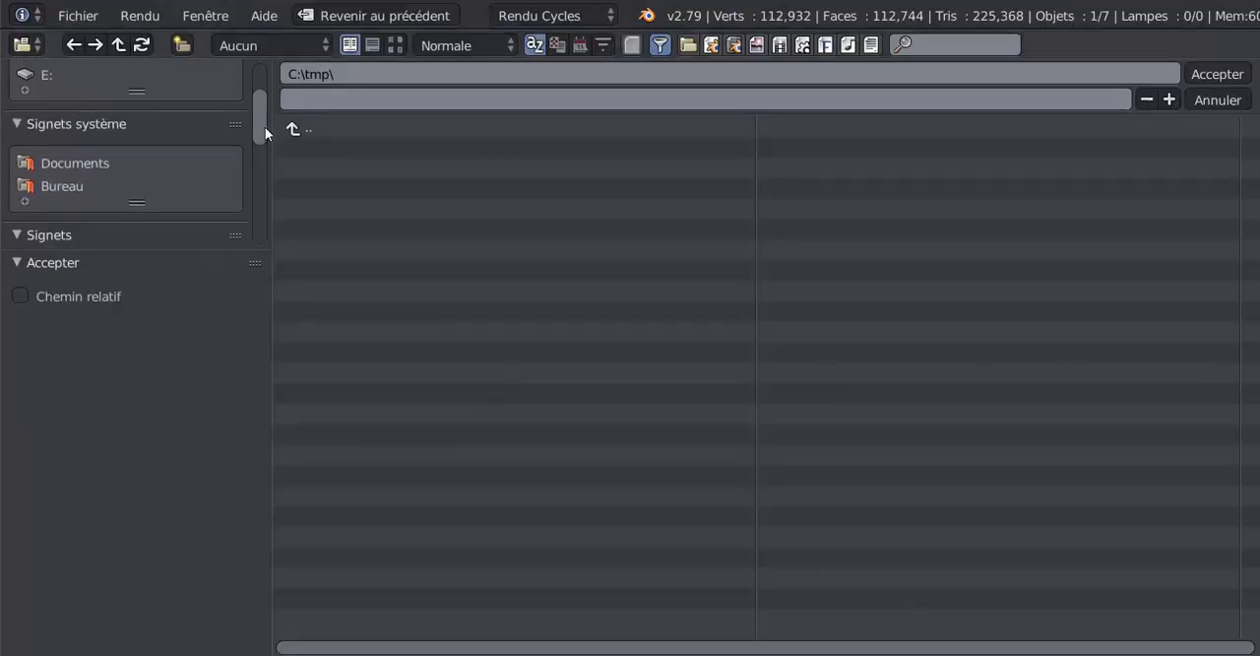
{"action": "left_click", "coordinate": [62, 187]}
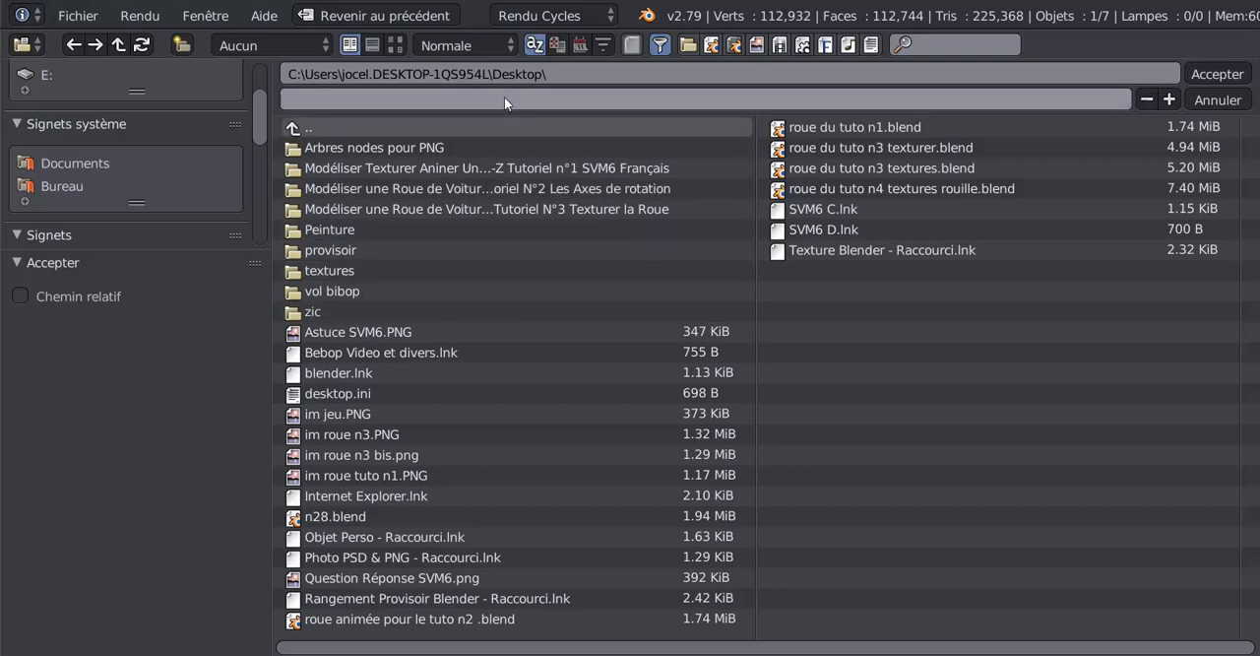
{"action": "left_click", "coordinate": [301, 96]}
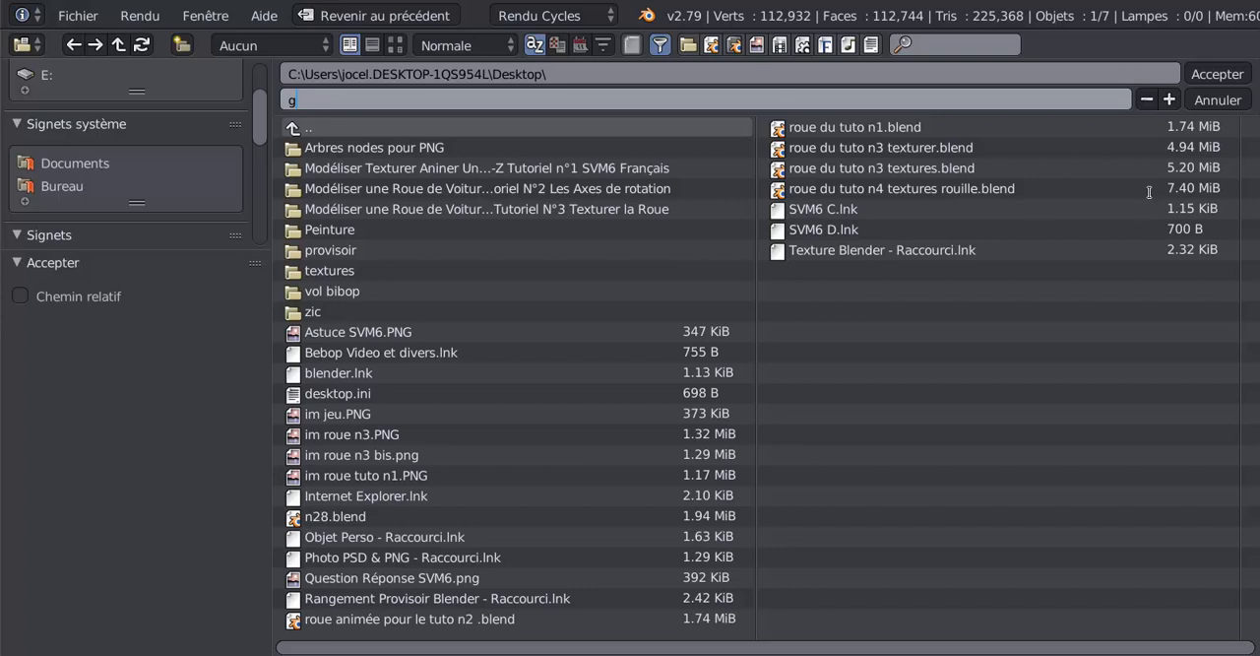
{"action": "left_click", "coordinate": [1216, 100]}
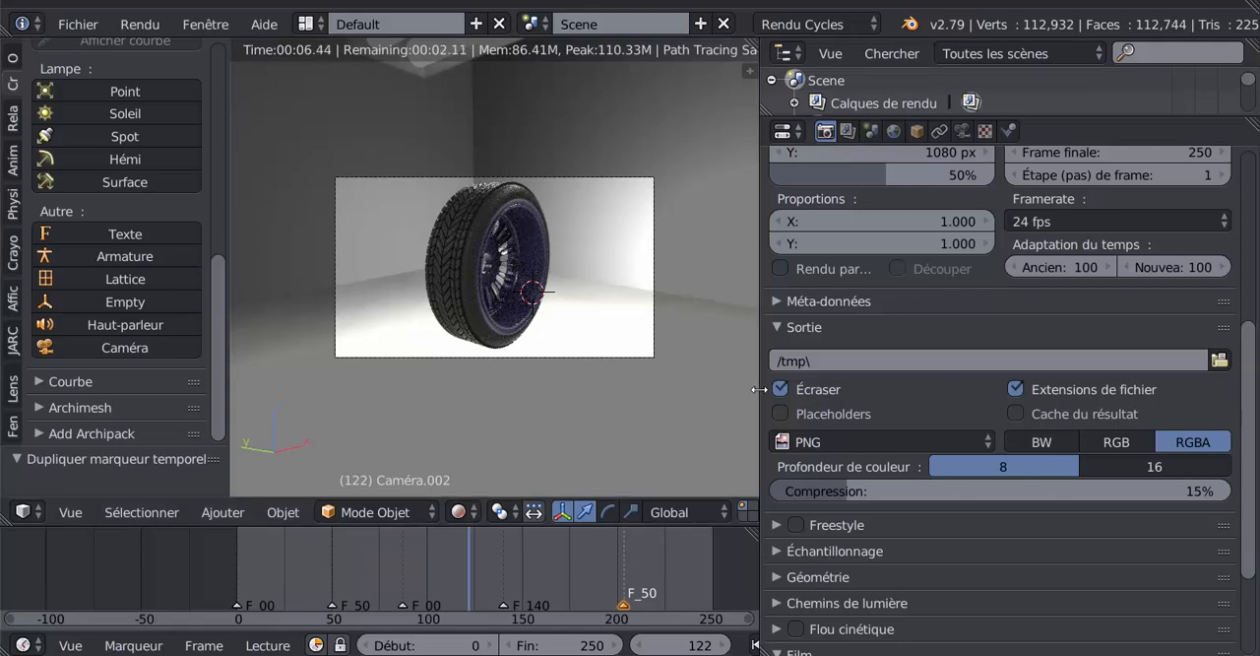
- Widen the 3D view and switch the screen layout to Video Editing
{"action": "left_click_drag", "start_coordinate": [765, 389], "coordinate": [1008, 376]}
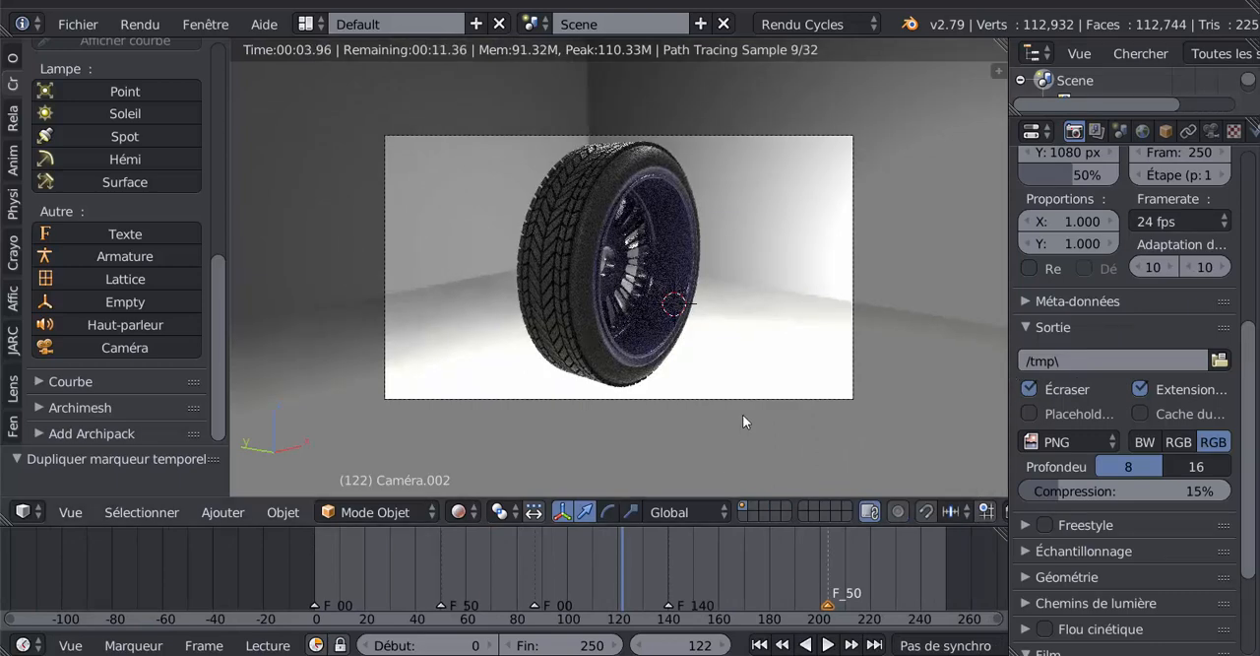
{"action": "left_click", "coordinate": [307, 24]}
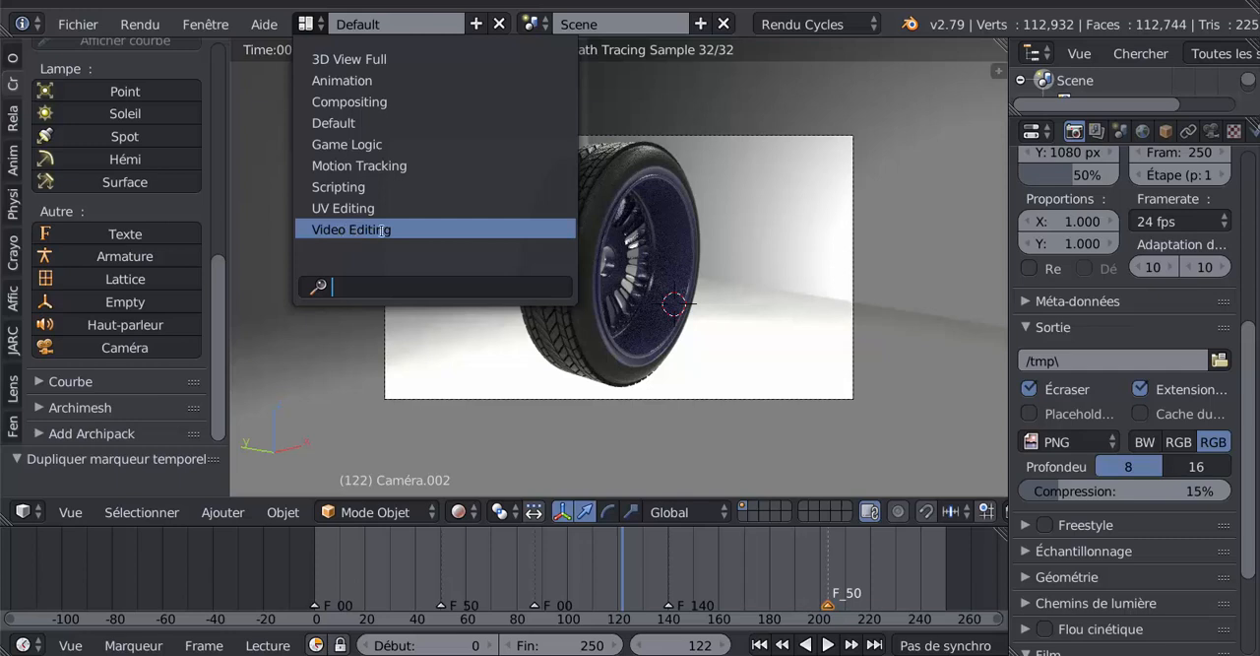
{"action": "left_click", "coordinate": [335, 122]}
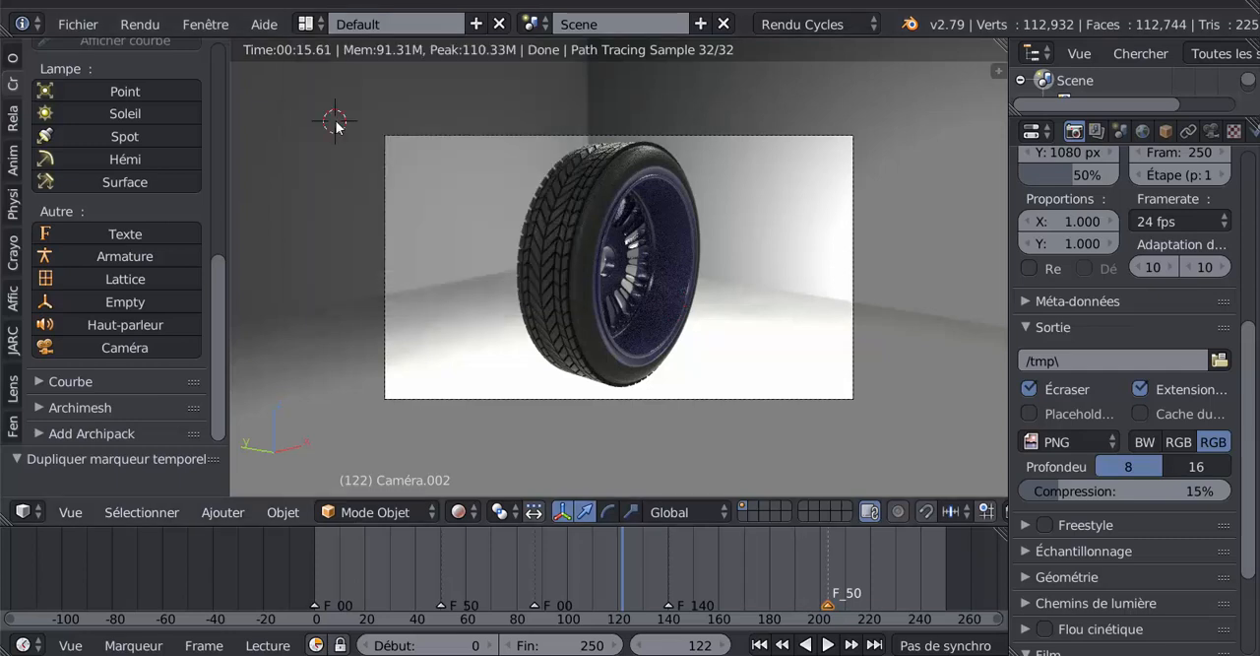
{"action": "left_click", "coordinate": [308, 24]}
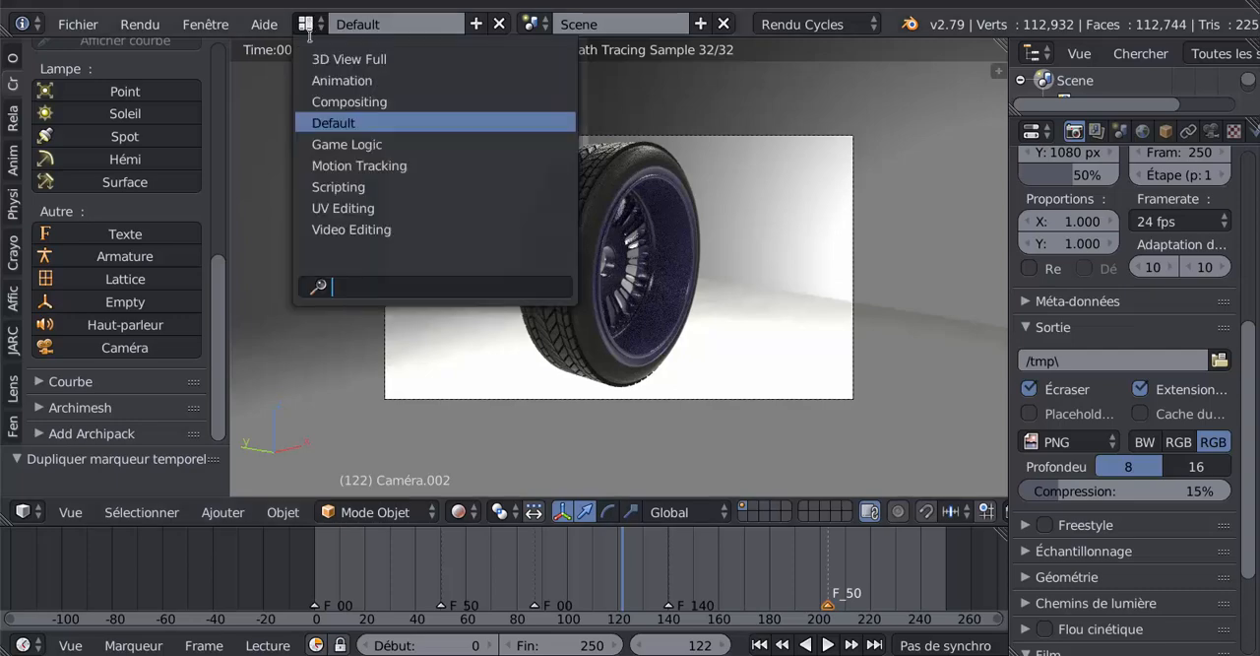
{"action": "left_click", "coordinate": [320, 123]}
{"action": "left_click", "coordinate": [308, 23]}
{"action": "left_click", "coordinate": [323, 229]}
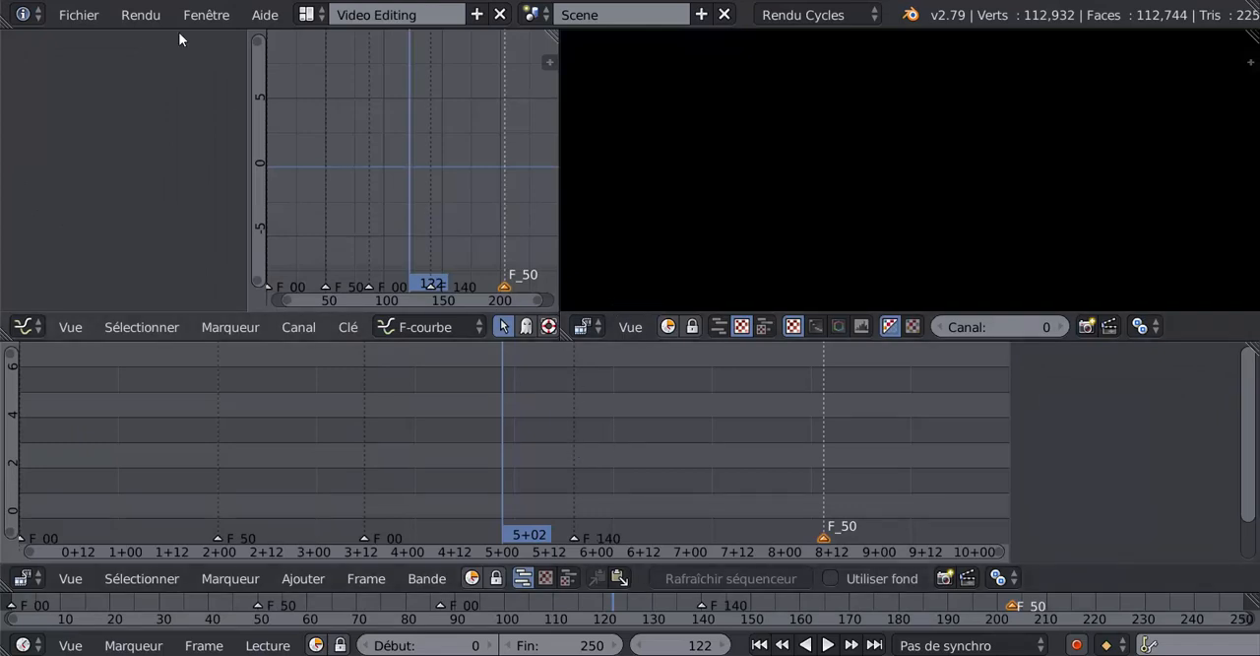
- Return to the Default screen layout with the rendered camera view at frame 122
{"action": "left_click", "coordinate": [308, 15]}
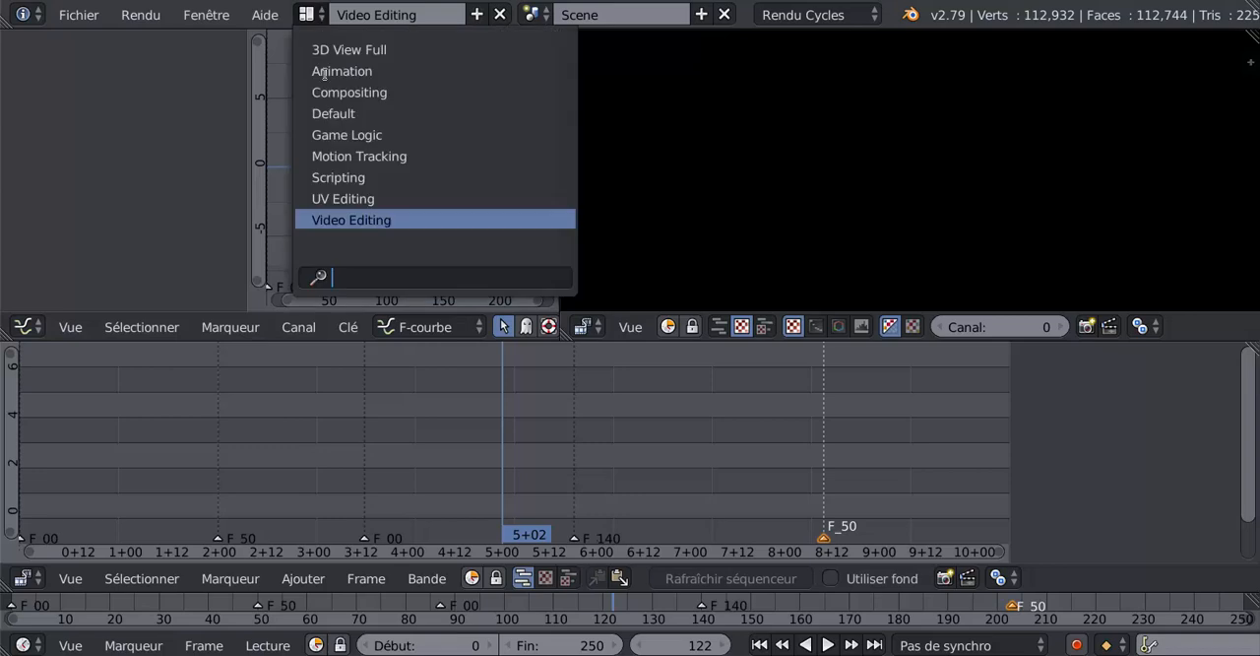
{"action": "left_click", "coordinate": [338, 220]}
{"action": "left_click", "coordinate": [306, 15]}
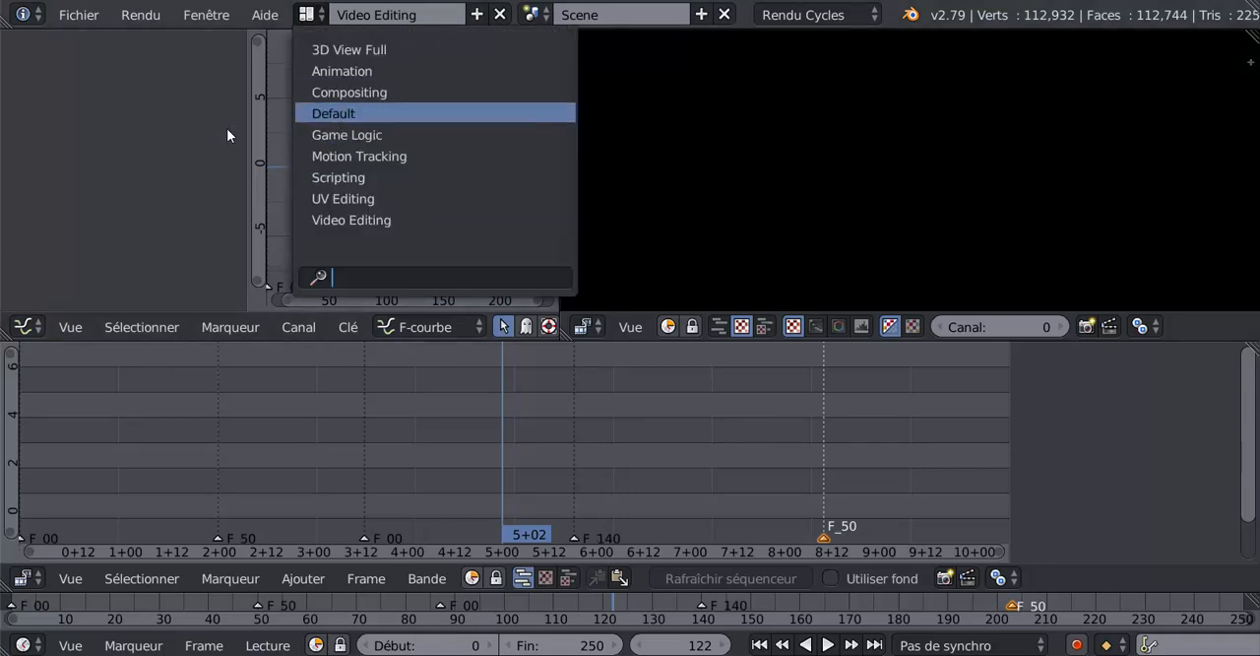
{"action": "key", "text": "Return"}
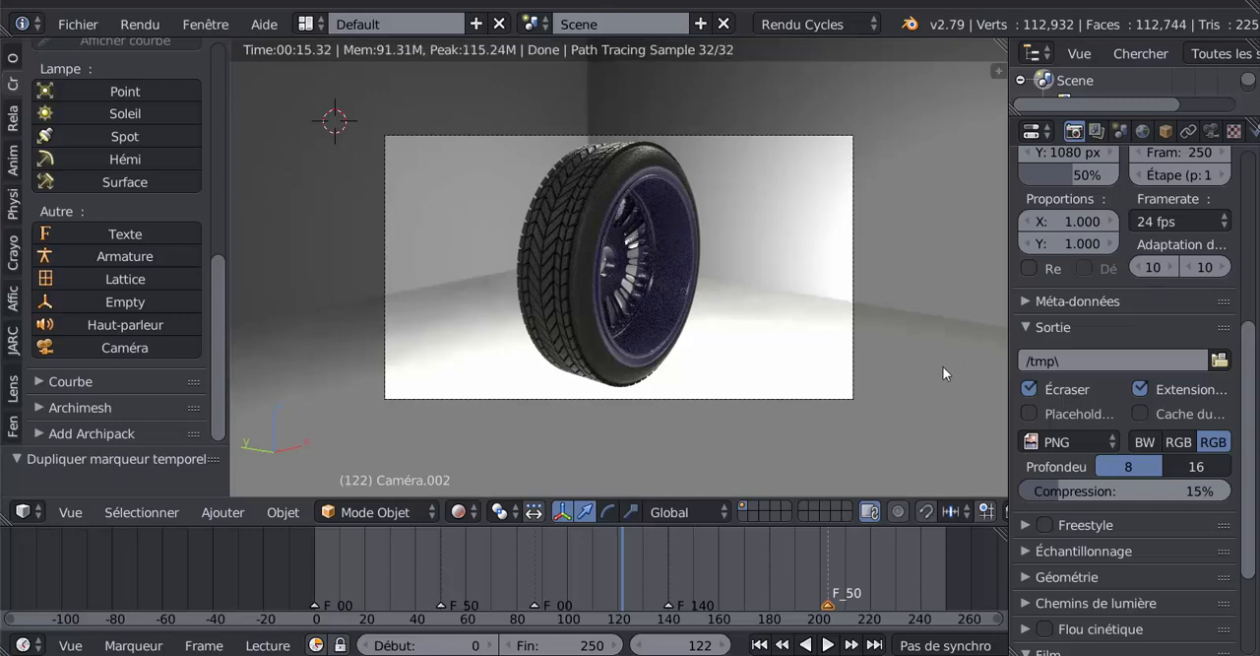
{"action": "scroll", "coordinate": [959, 414], "scroll_direction": "up", "scroll_amount": 2}
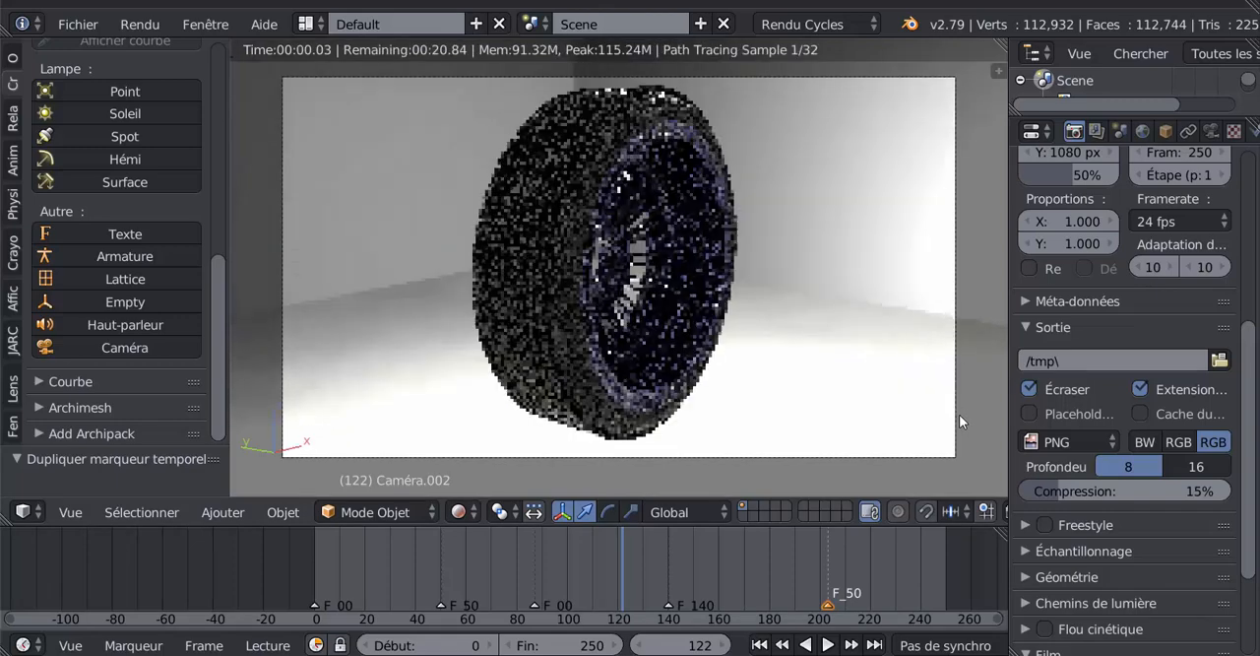